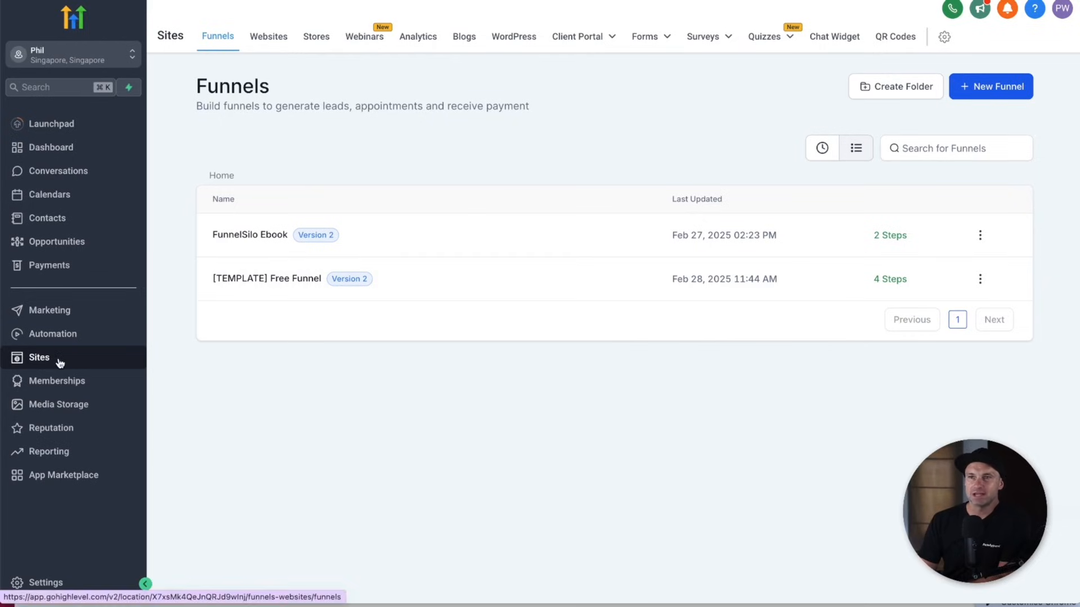
- Start a new funnel from blank and name it 'YouTube Demo'
click(980, 93)
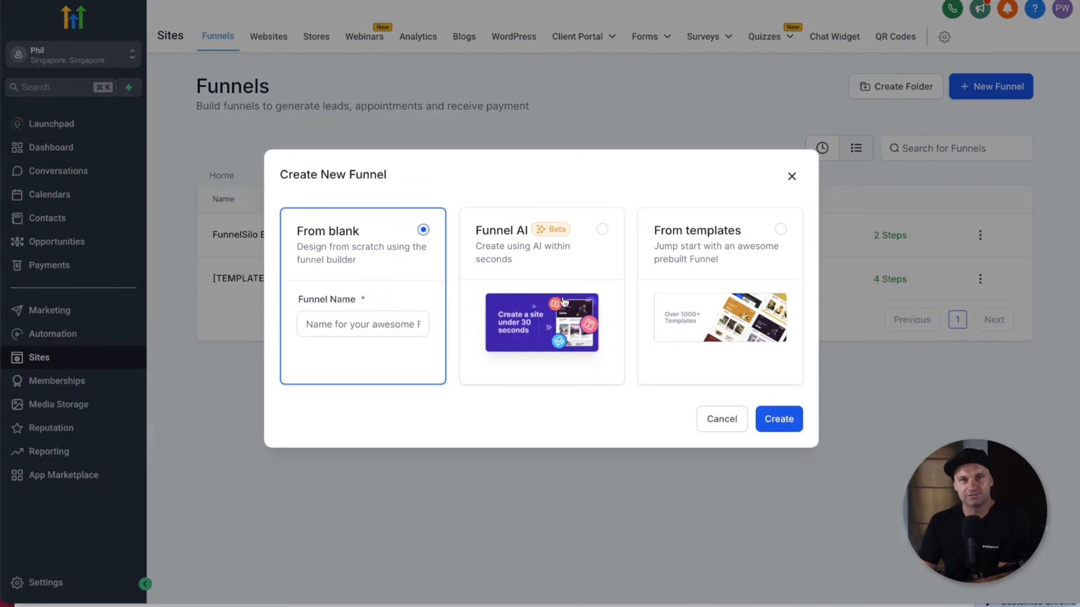
click(350, 325)
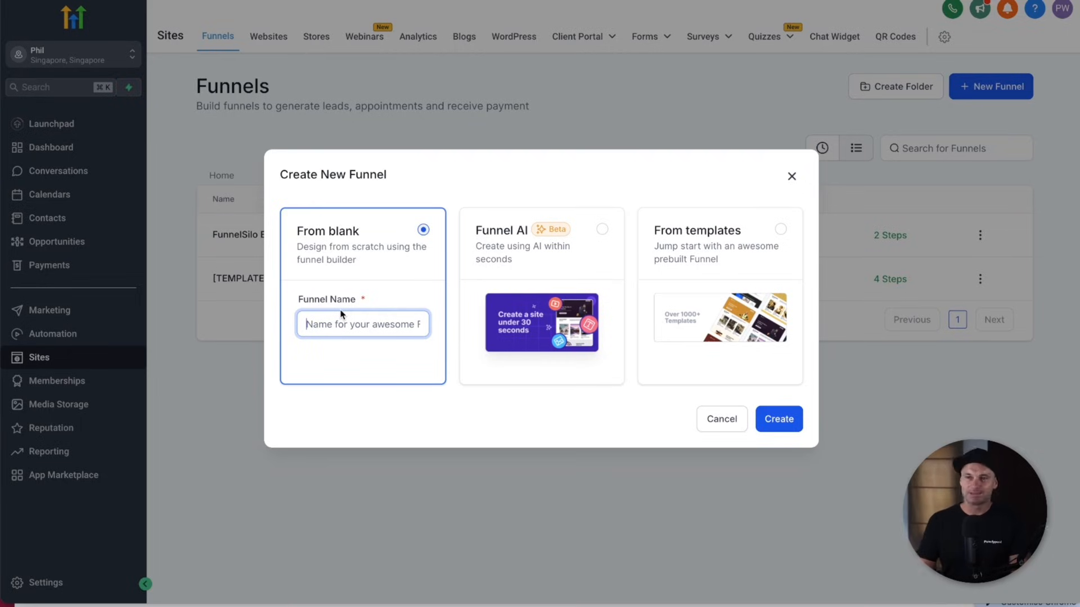
text(YouTube Demo)
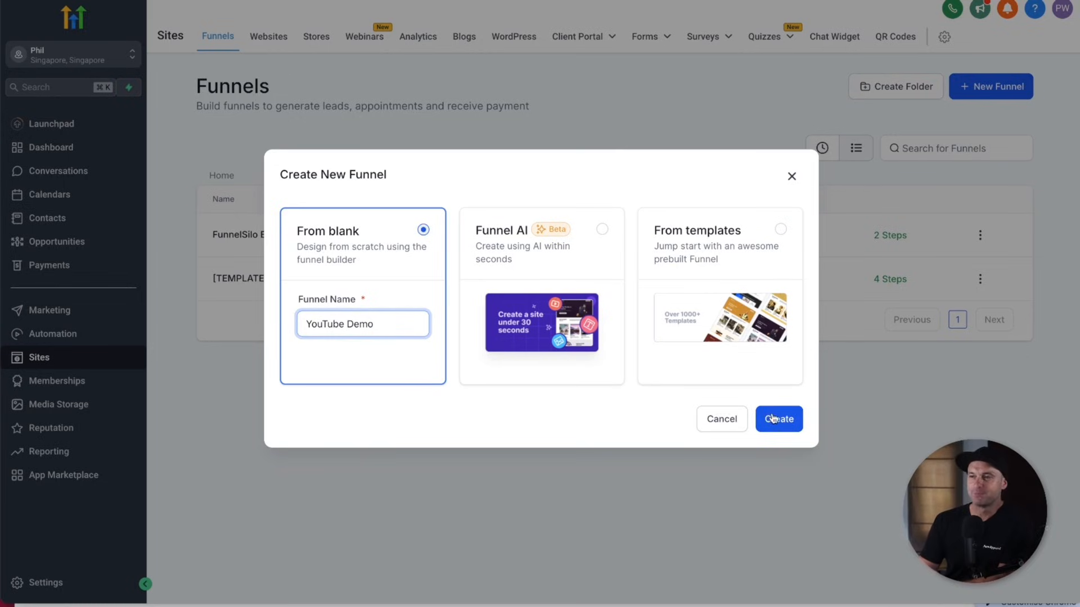
key(Return)
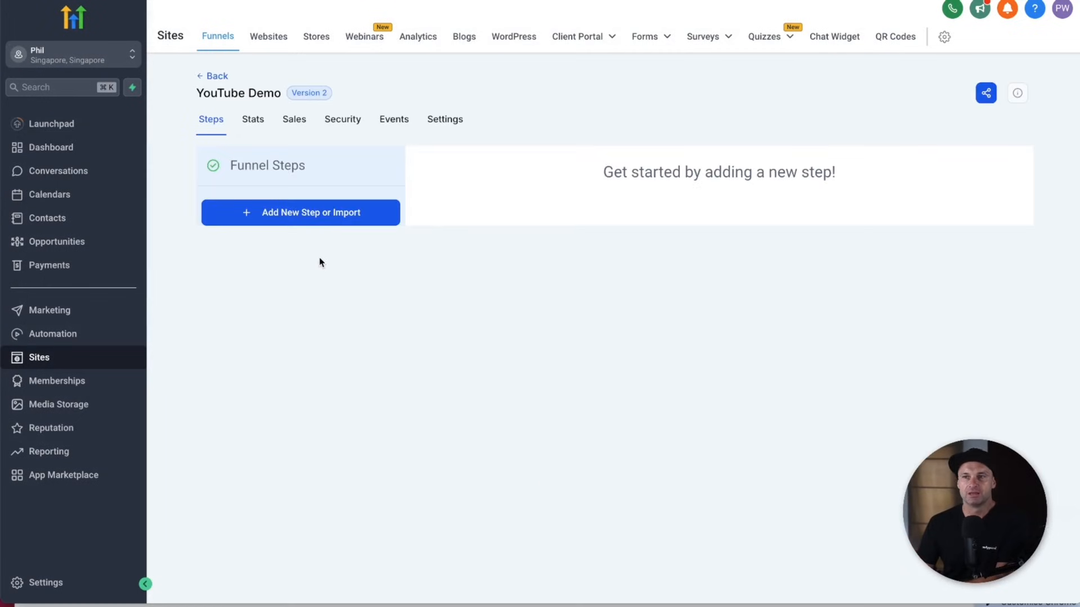
- Create a funnel step named 'YouTube Optin' with the path 'youtube-freebie'
click(301, 215)
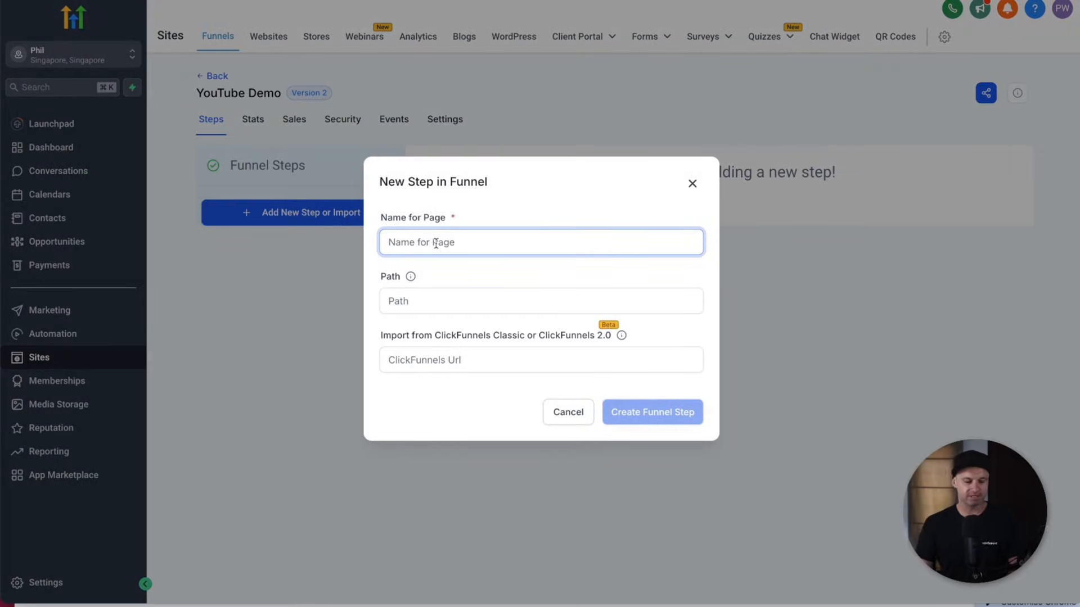
text(YouTube Optin)
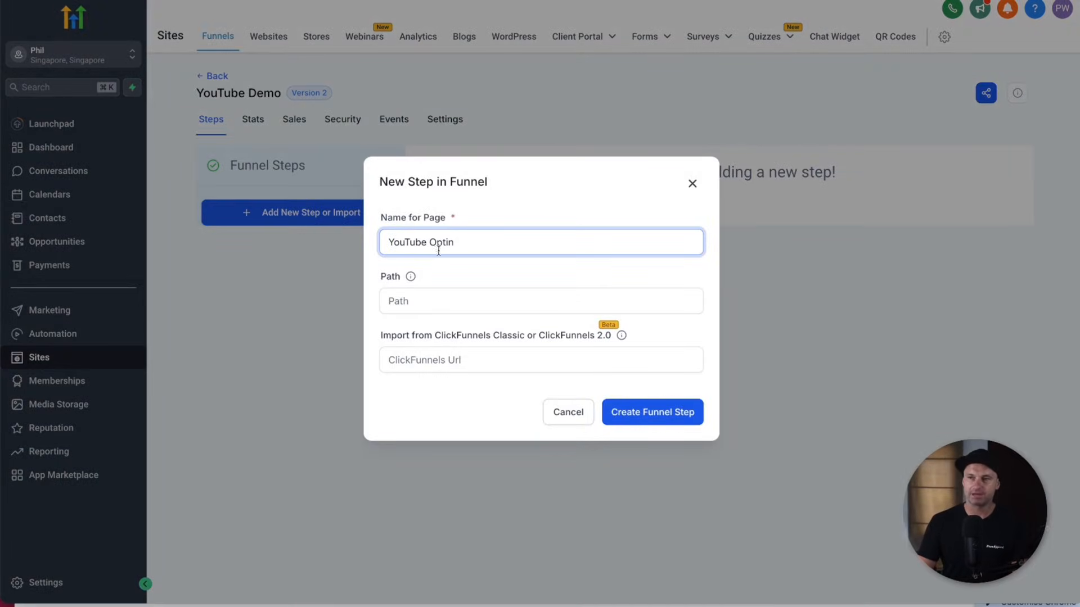
click(505, 295)
text(youtube-)
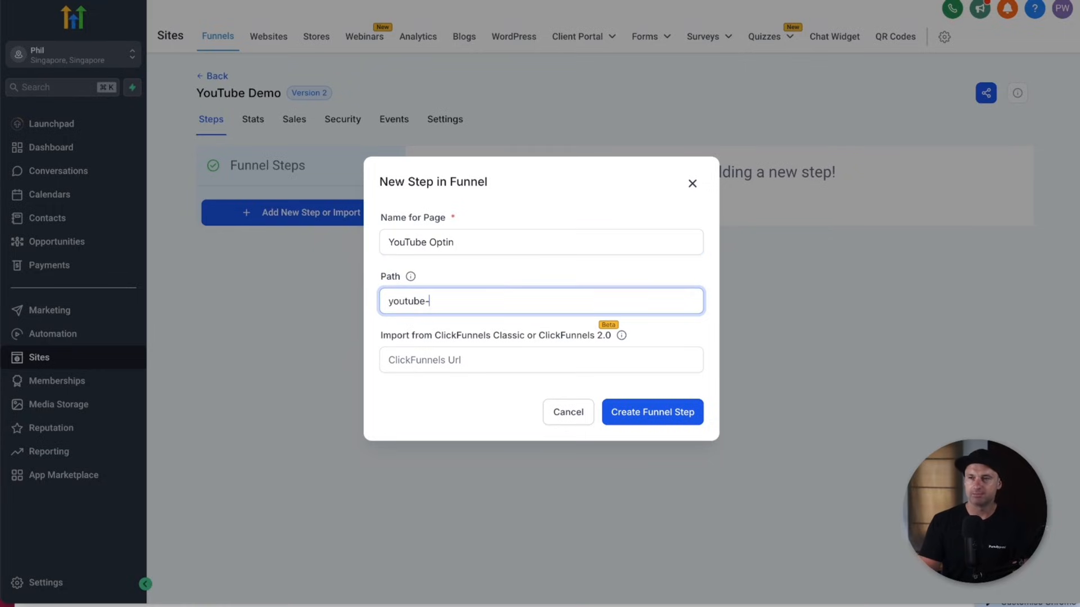
text(freebie)
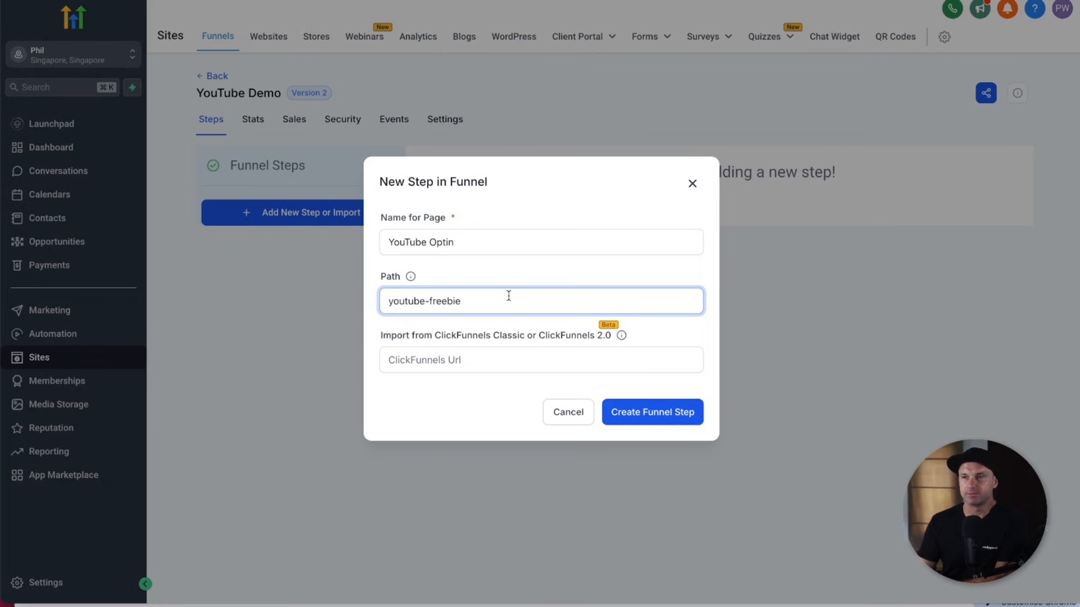
click(393, 358)
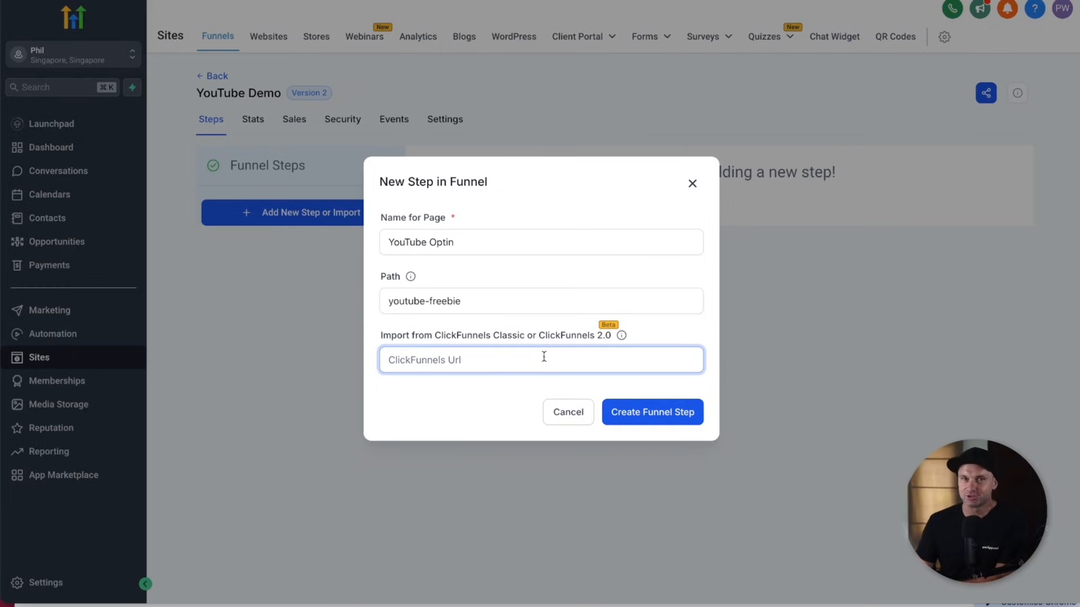
click(659, 418)
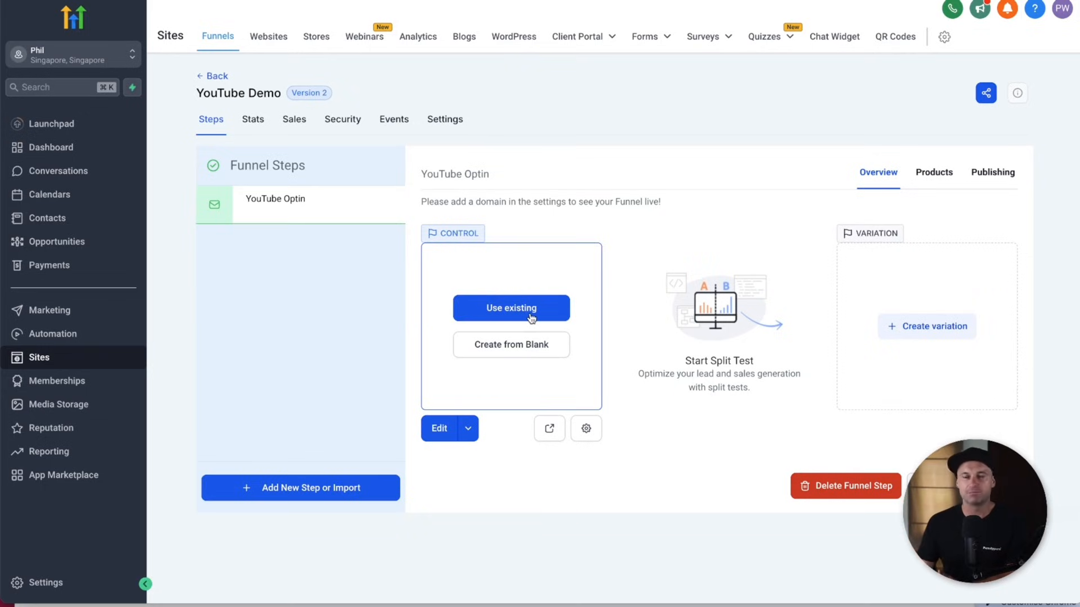
- Build the YouTube Optin page from blank with a Small section at the top
click(521, 350)
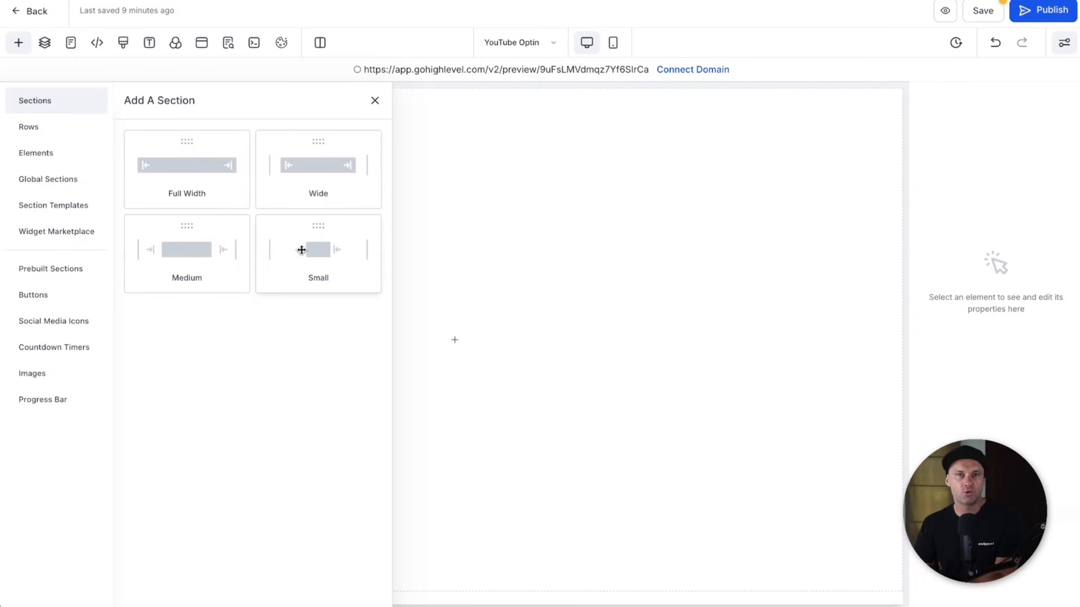
drag(309, 249, 500, 217)
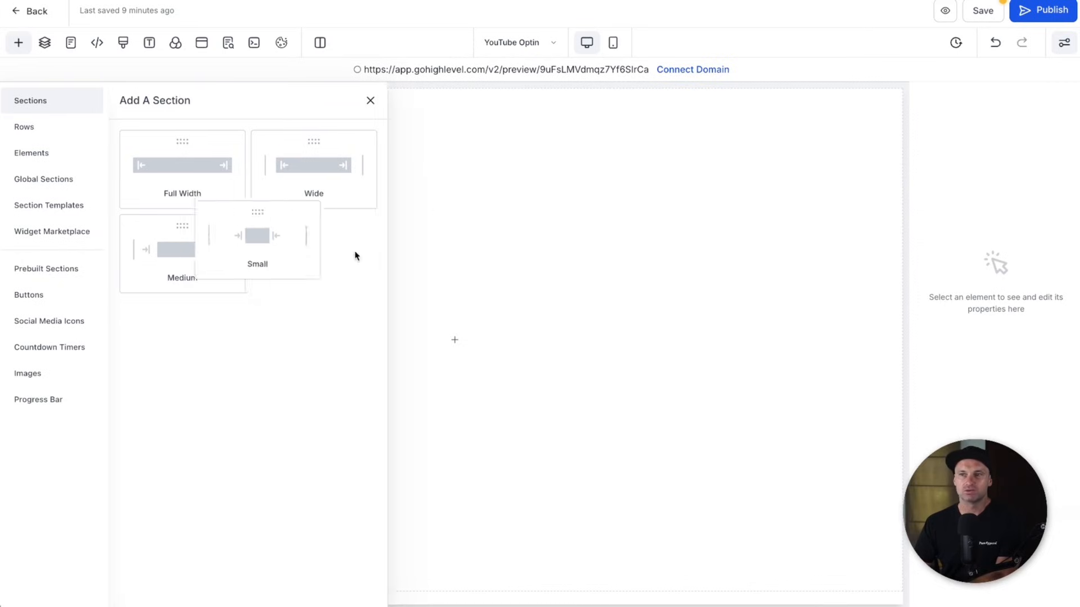
click(19, 43)
click(315, 254)
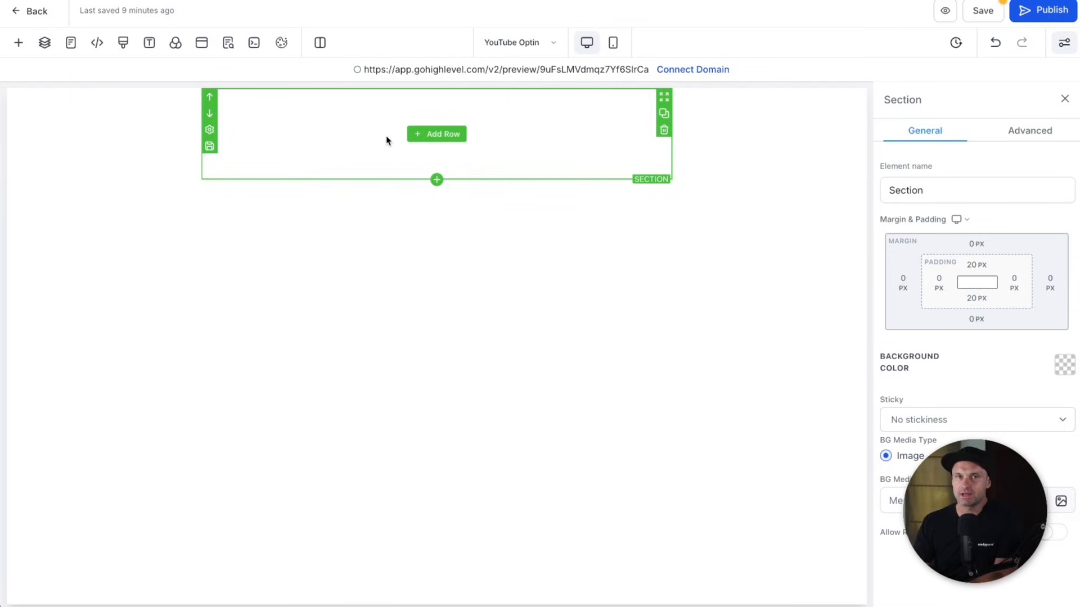
- Keep the section's width at Small in its advanced settings and bring up row layouts
click(1018, 134)
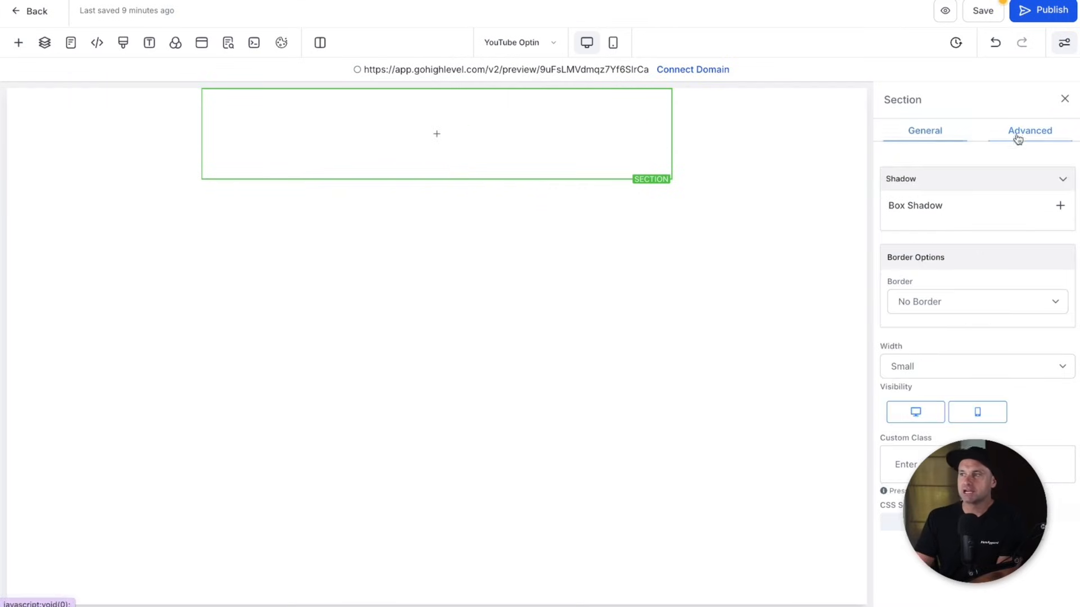
click(950, 364)
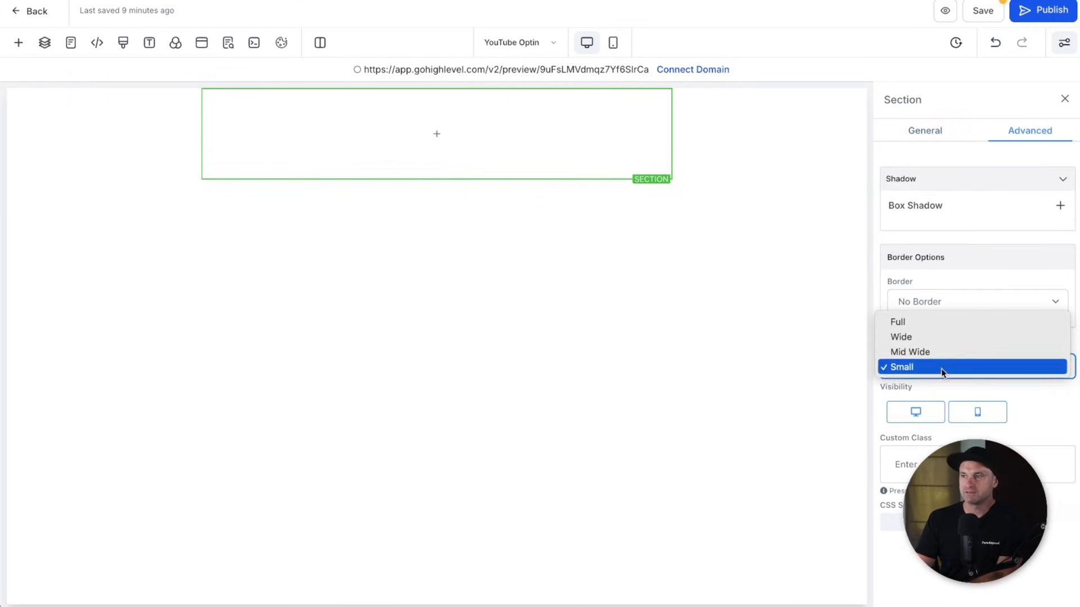
click(944, 137)
click(933, 135)
mouse_move(396, 156)
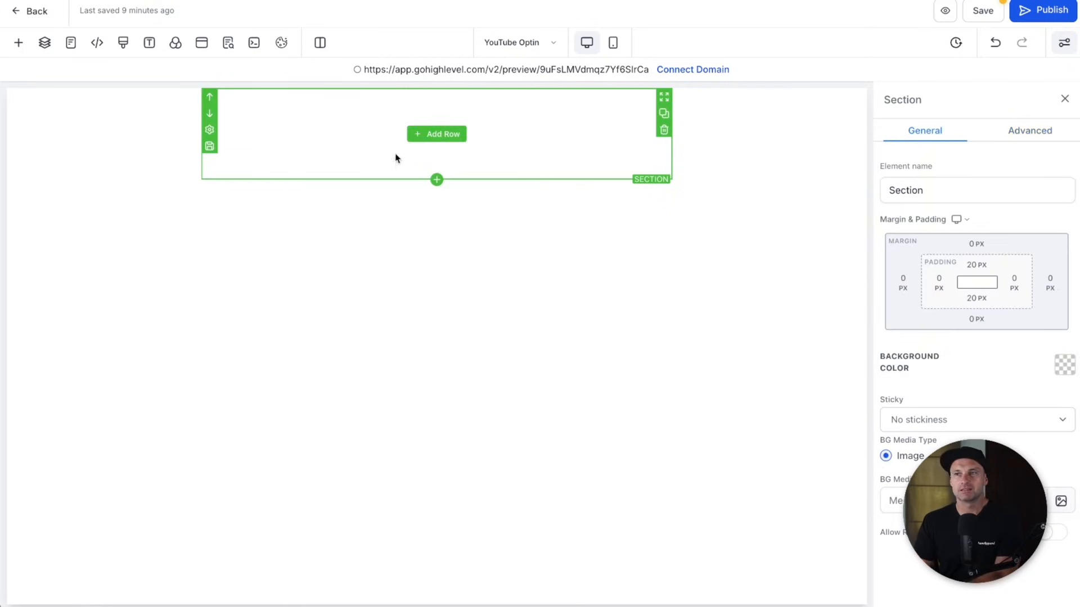
click(425, 135)
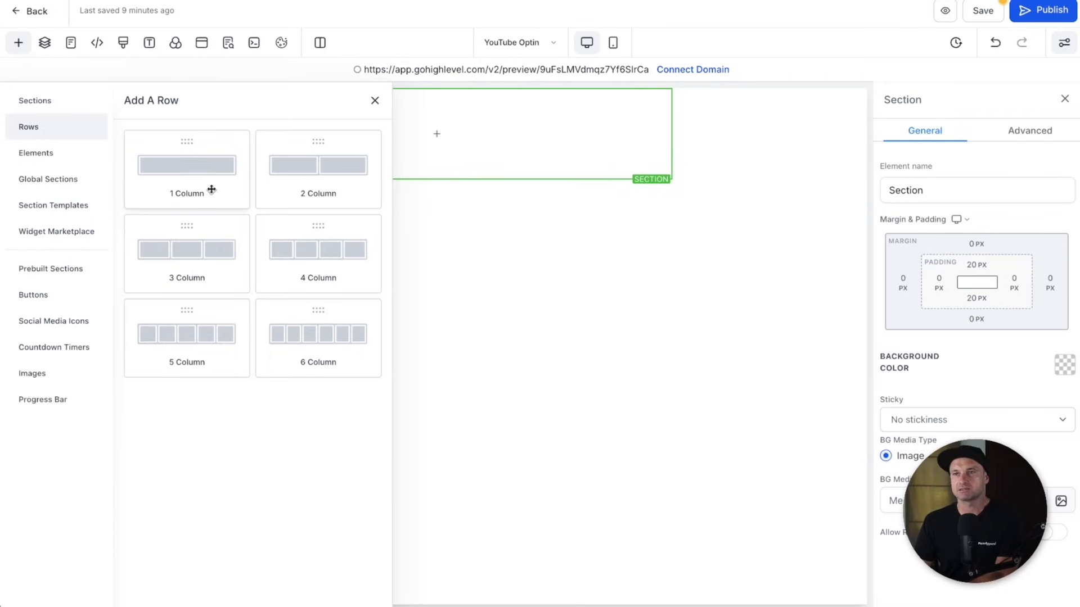
- Add a one-column row with a paragraph reading 'FREE VIDEO TRAINING REVEALS:'
click(176, 166)
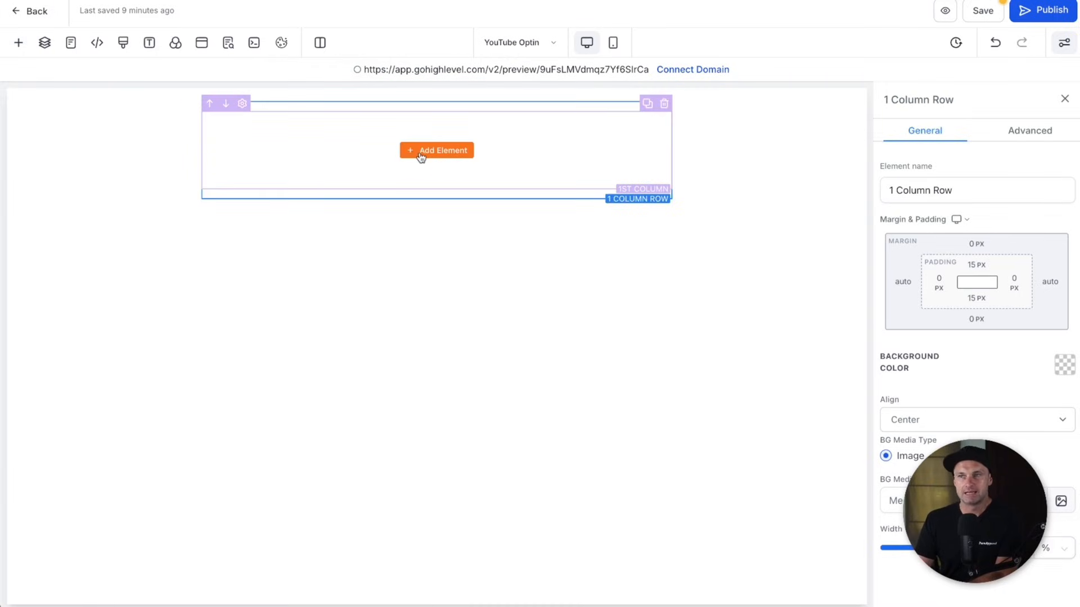
click(422, 156)
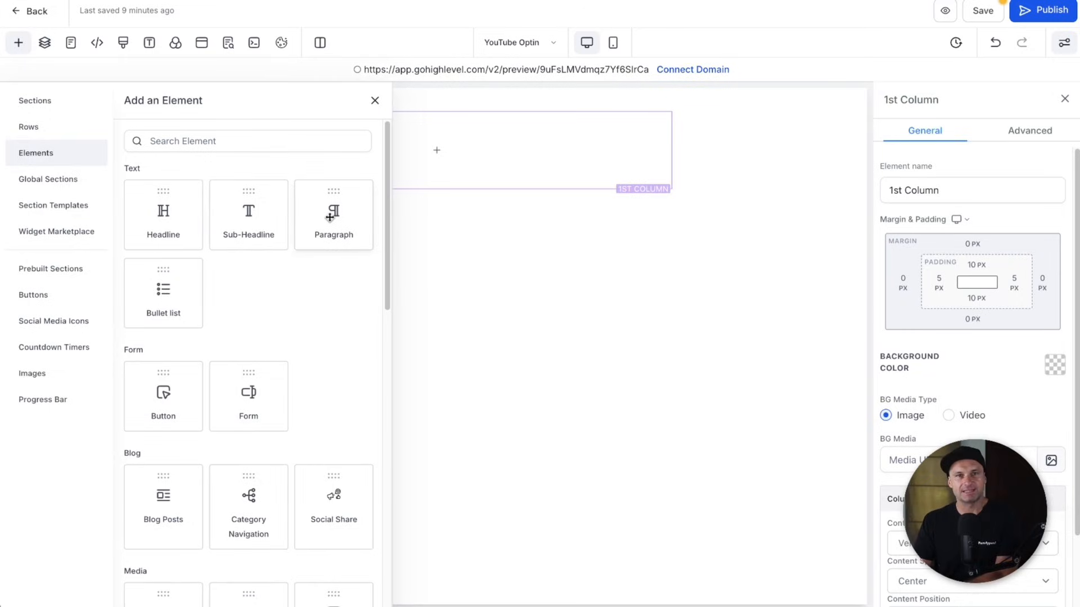
click(327, 217)
triple_click(410, 141)
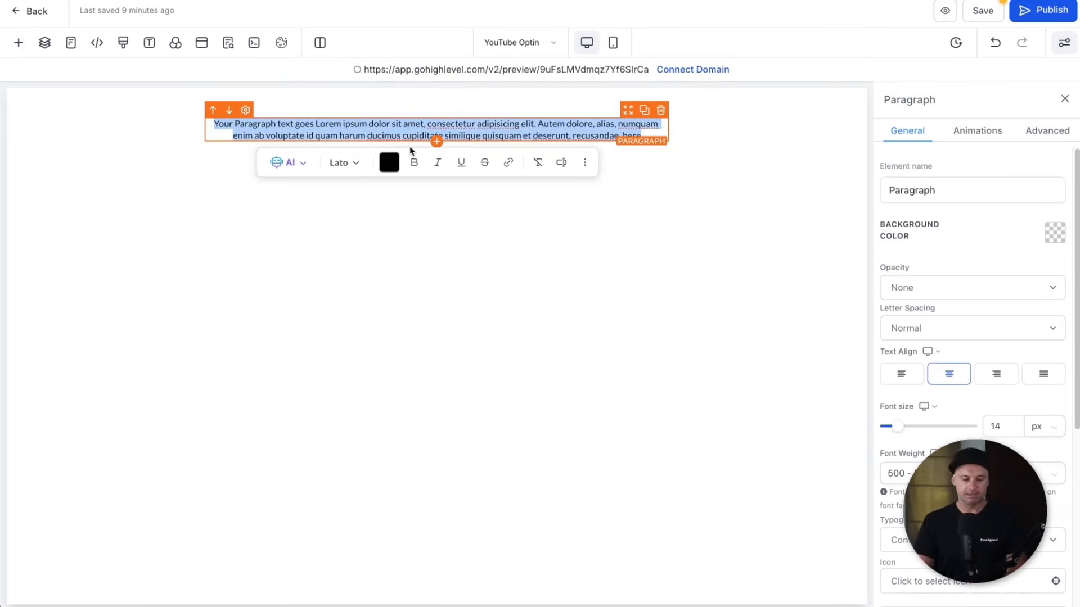
key(BackSpace)
text(free)
key(BackSpace)
text(FREE VIDE)
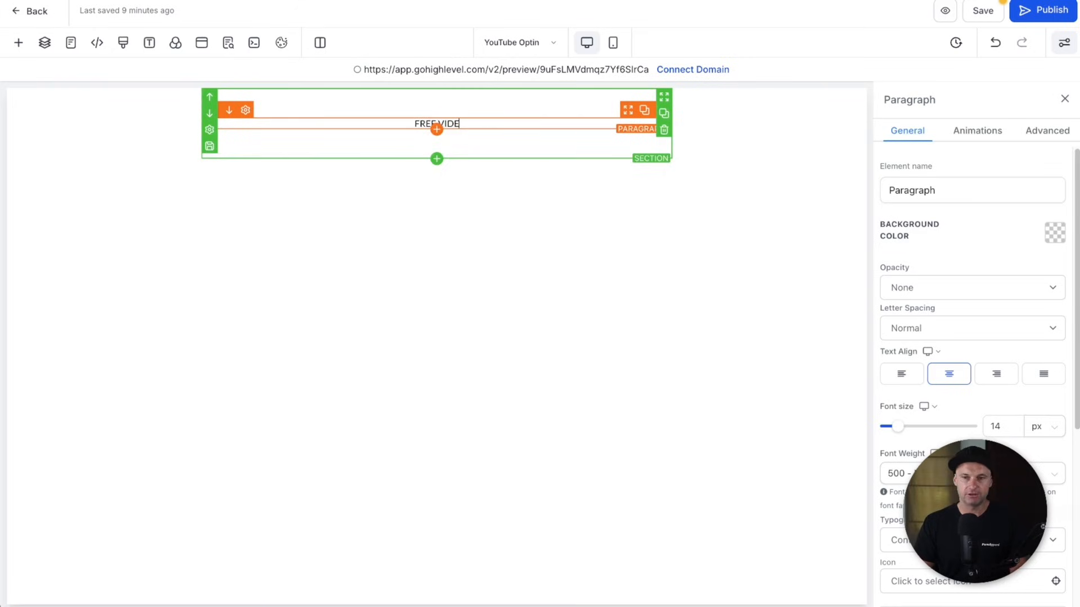
text(O TRAINING REVEALS:)
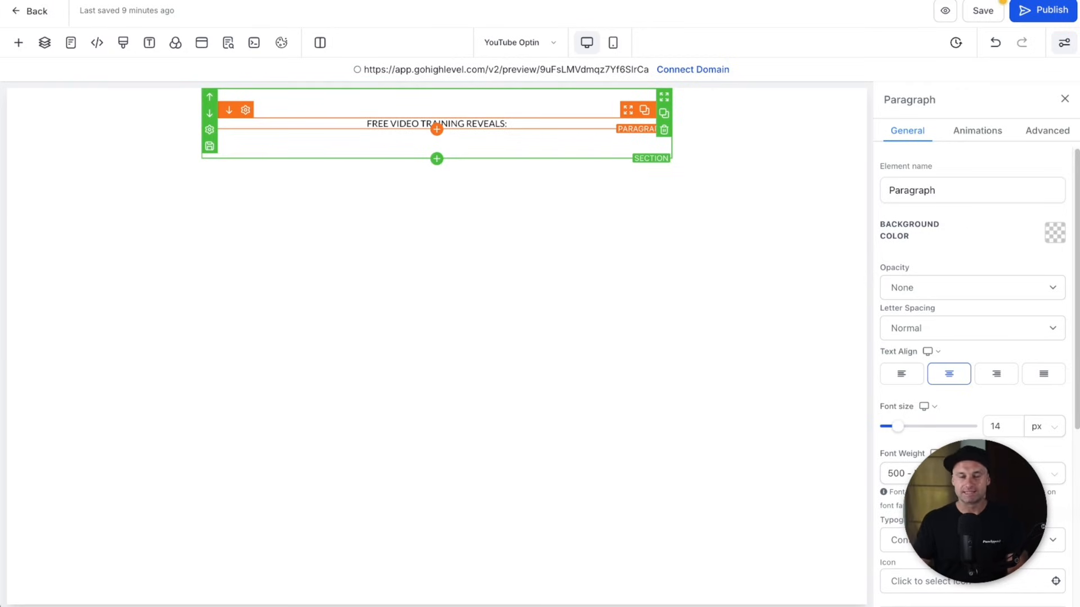
- Make the 'FREE VIDEO TRAINING REVEALS:' text bold with 1px letter spacing
key(ctrl+a)
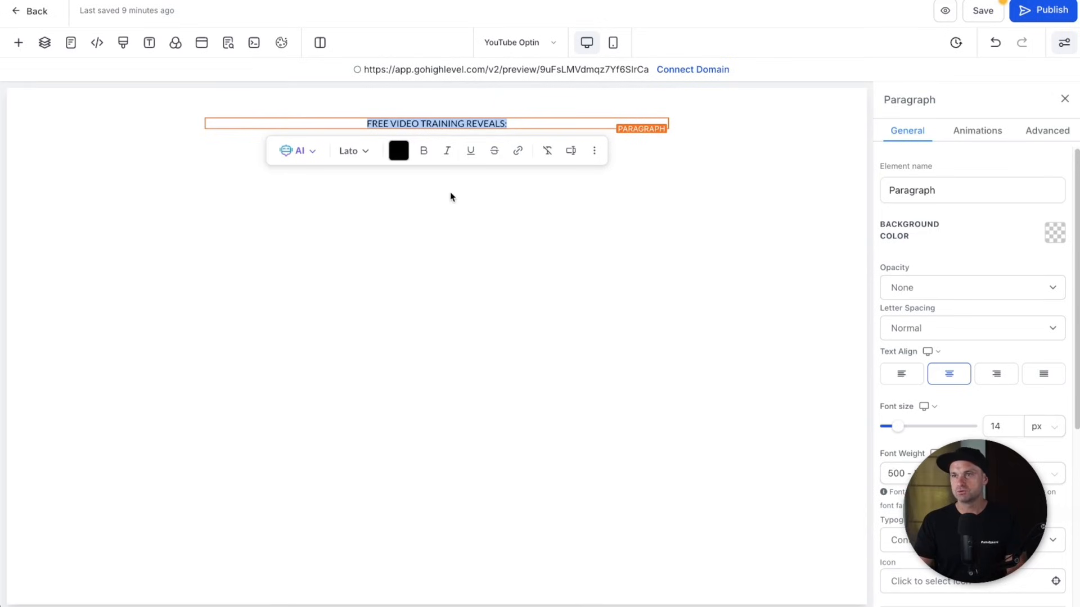
click(677, 274)
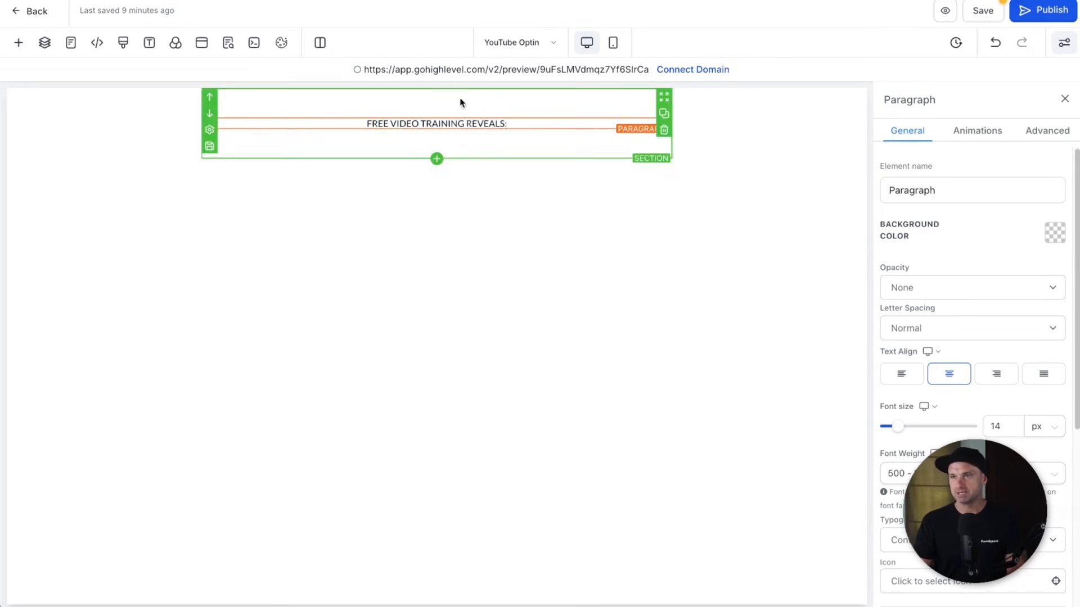
triple_click(471, 124)
click(424, 152)
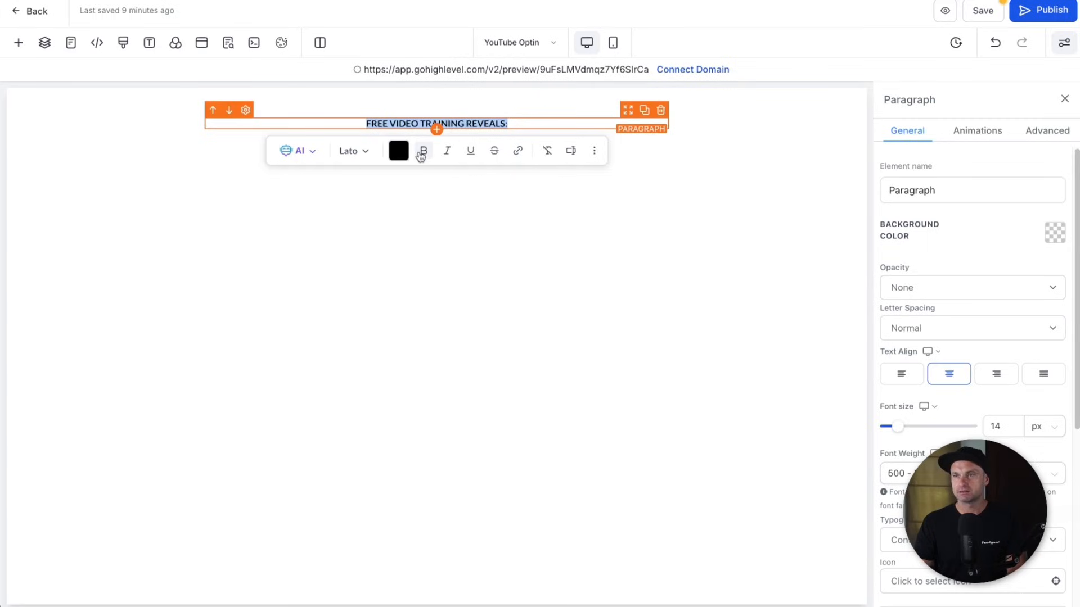
click(826, 239)
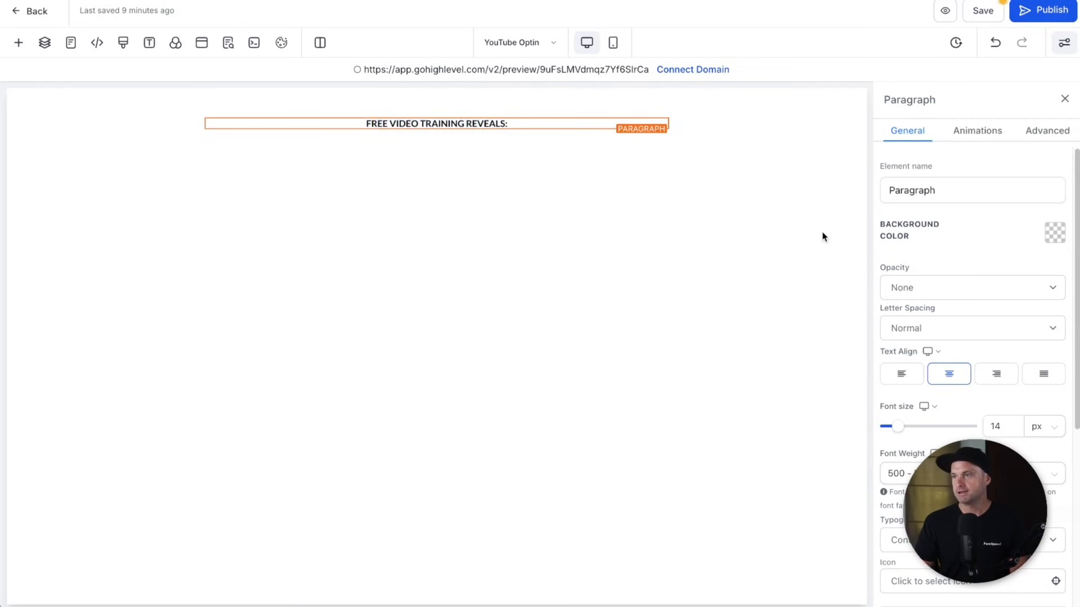
click(919, 328)
click(921, 344)
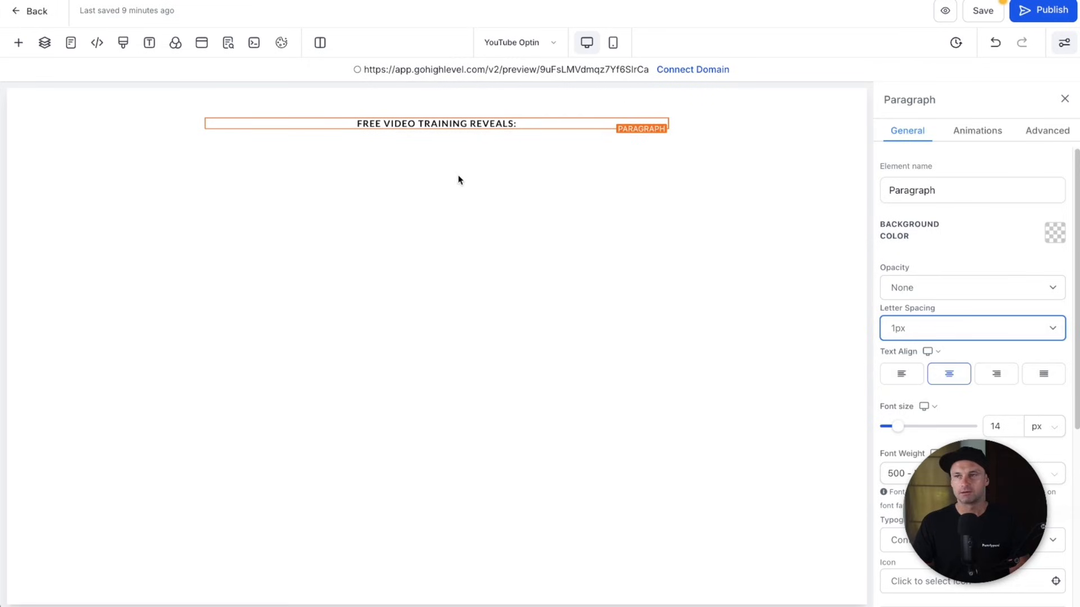
click(470, 110)
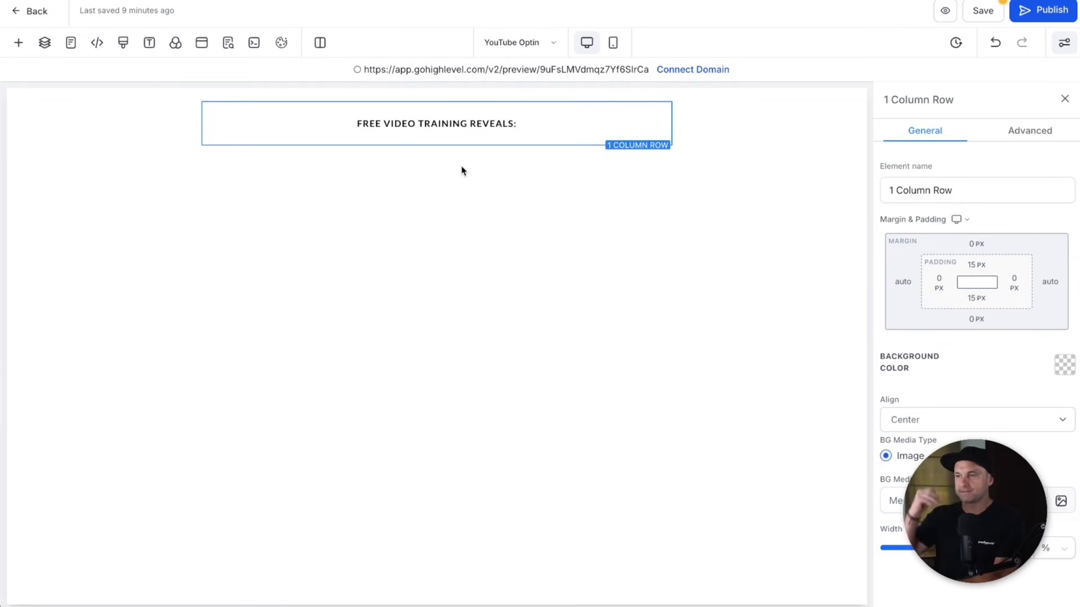
- Set the one-column row's top and bottom padding to 0 px
click(557, 122)
scroll(885, 473, down, 5)
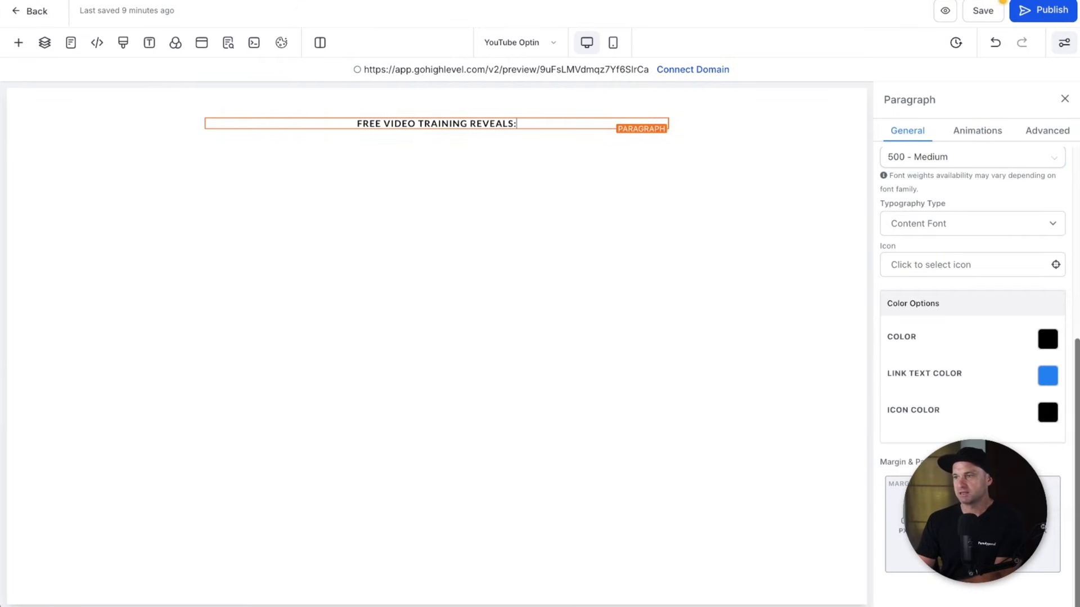
click(516, 113)
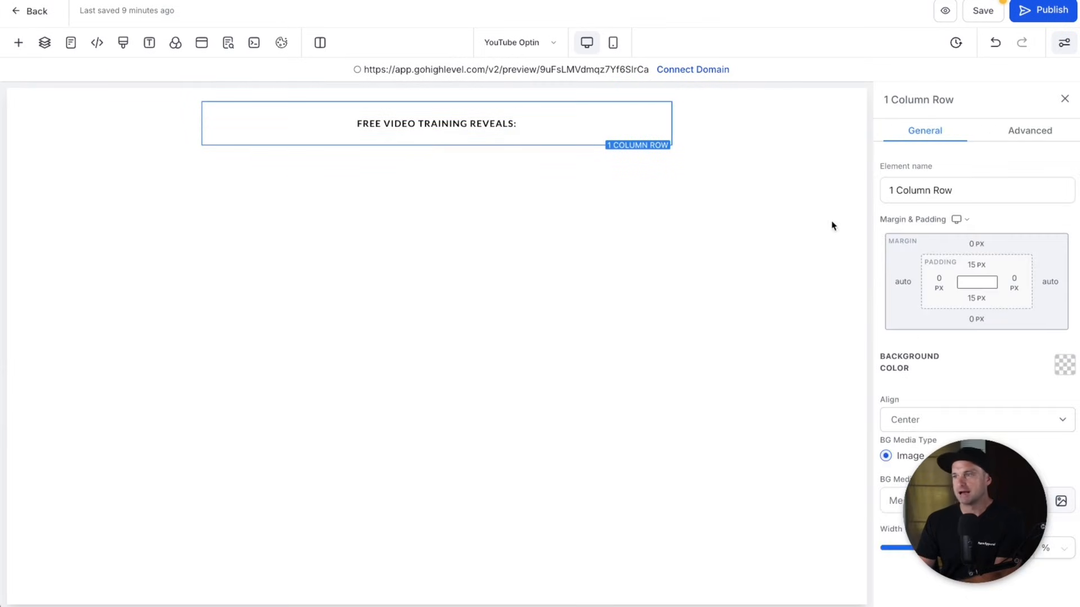
click(971, 265)
click(912, 331)
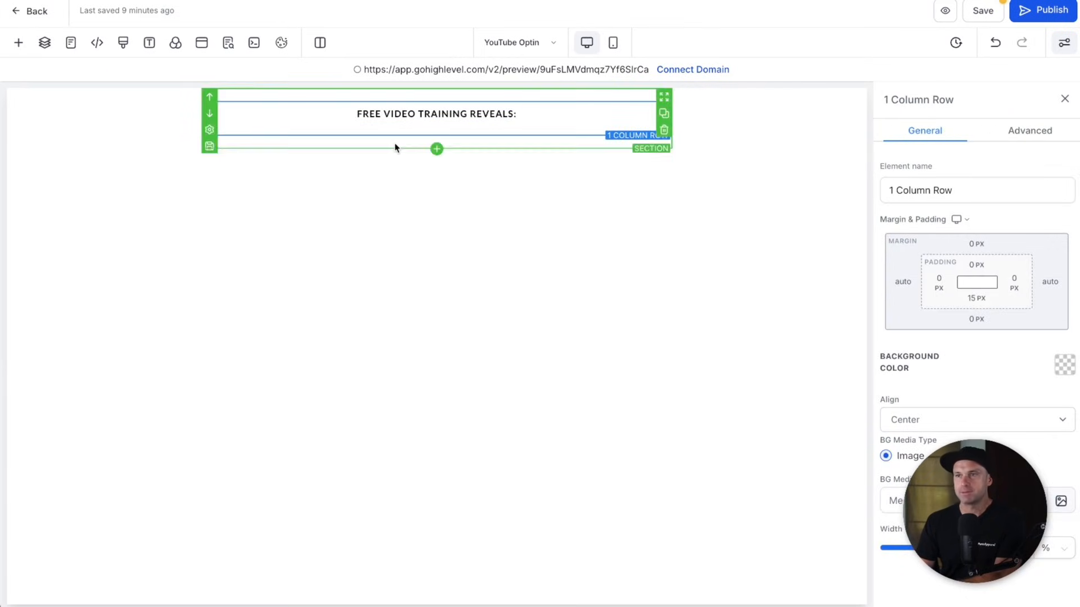
click(978, 299)
click(911, 360)
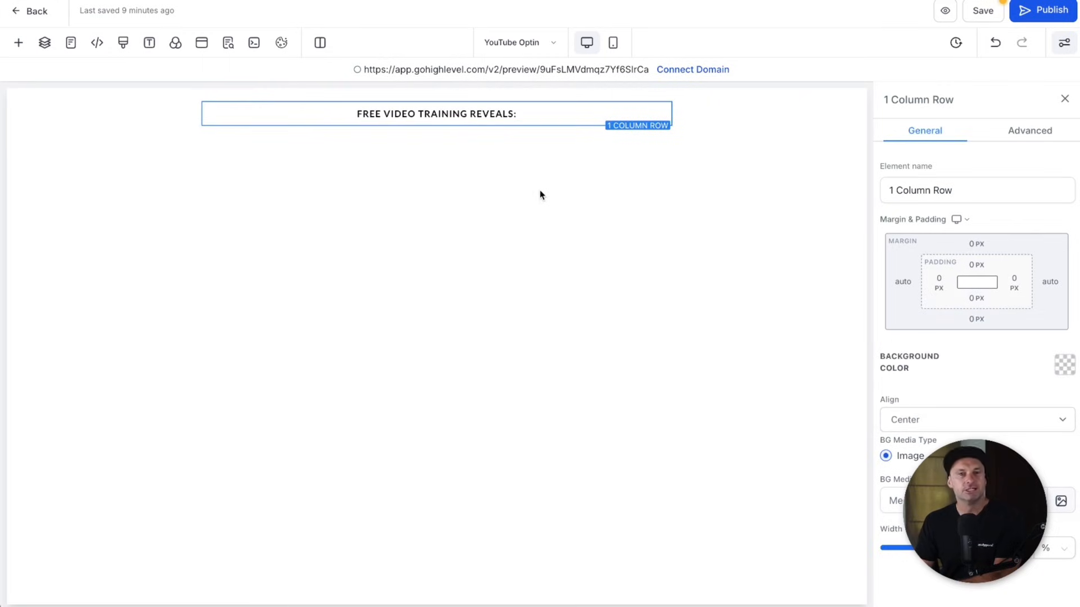
- Insert a headline element below the intro line with 5 px spacing
click(436, 120)
click(181, 219)
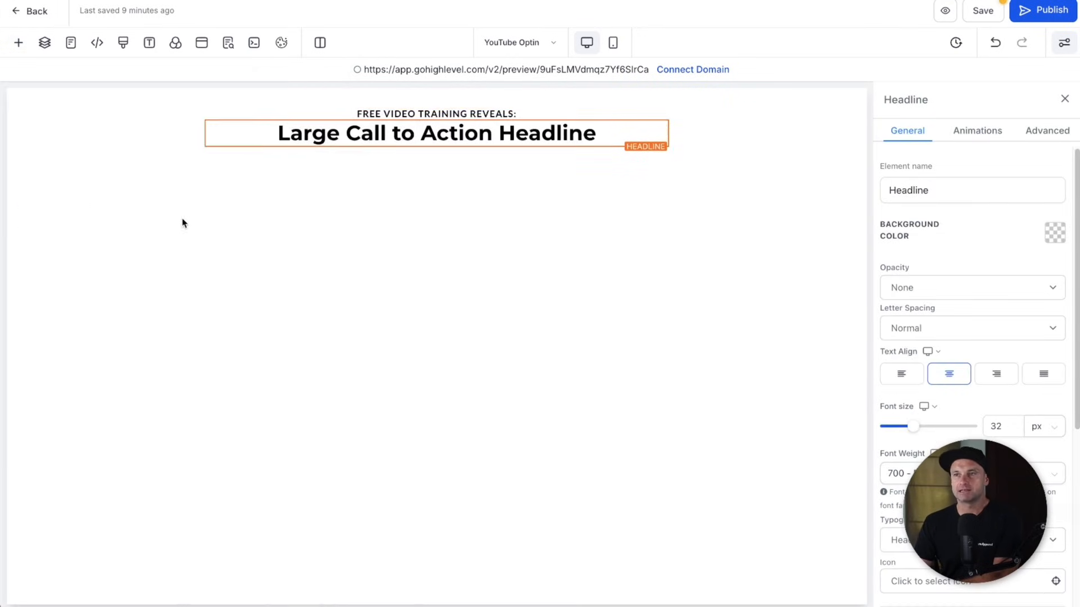
scroll(972, 365, down, 5)
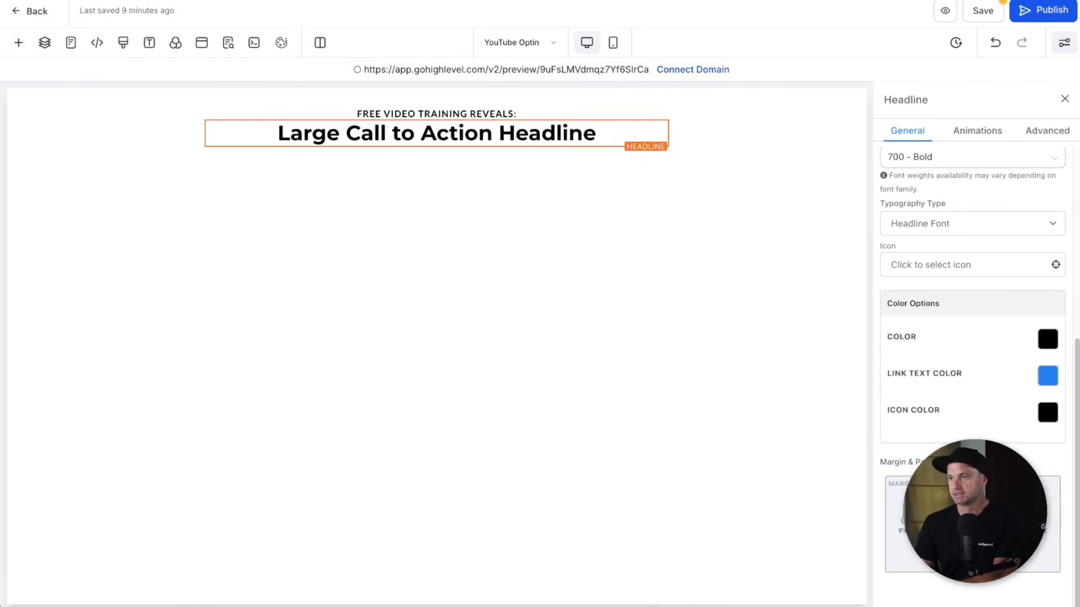
click(972, 504)
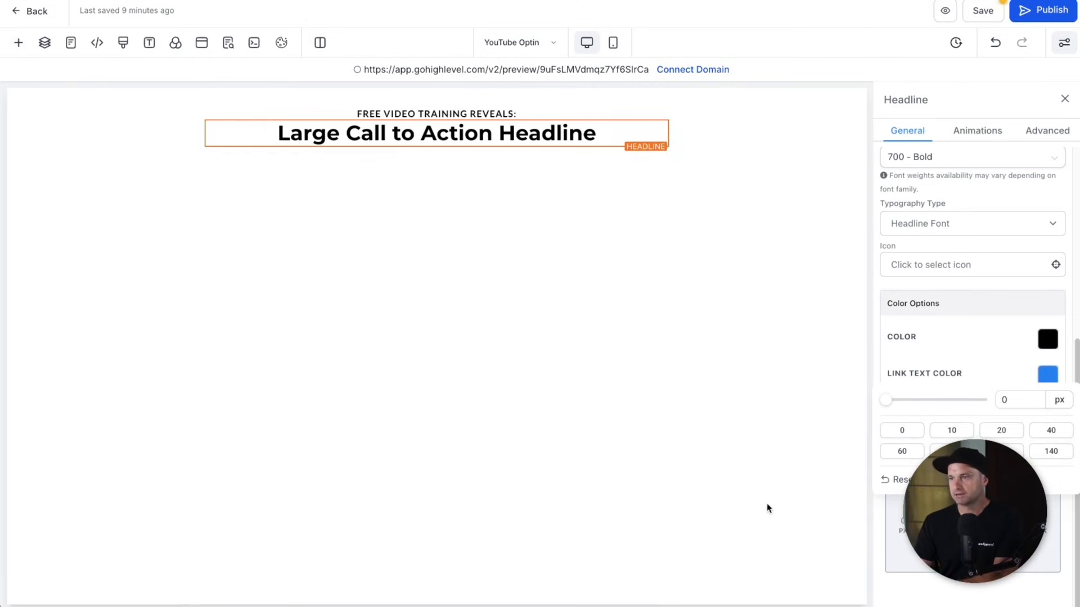
click(705, 461)
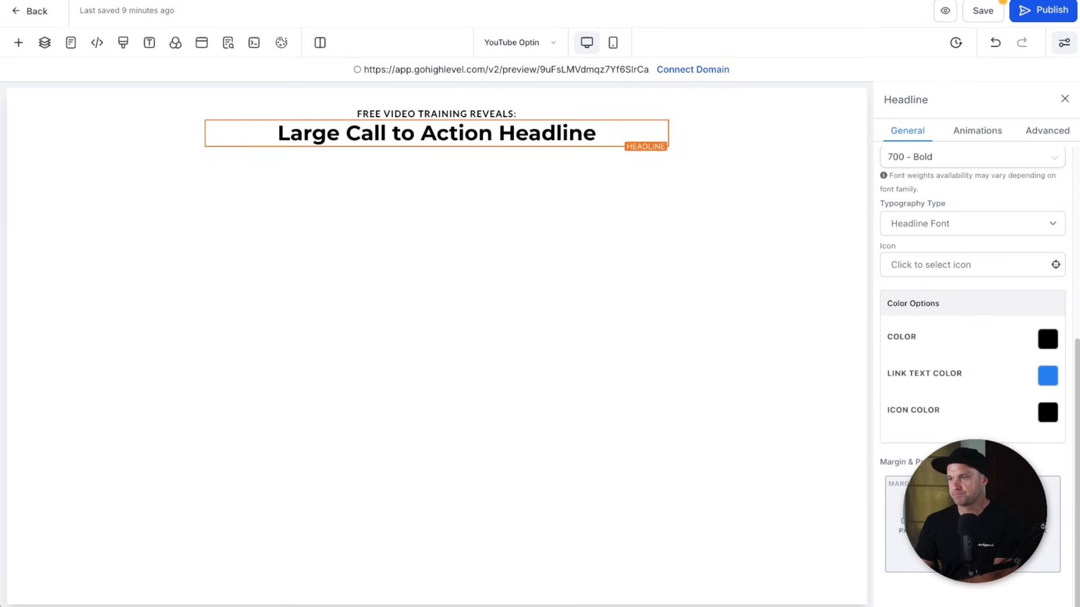
click(973, 504)
click(953, 431)
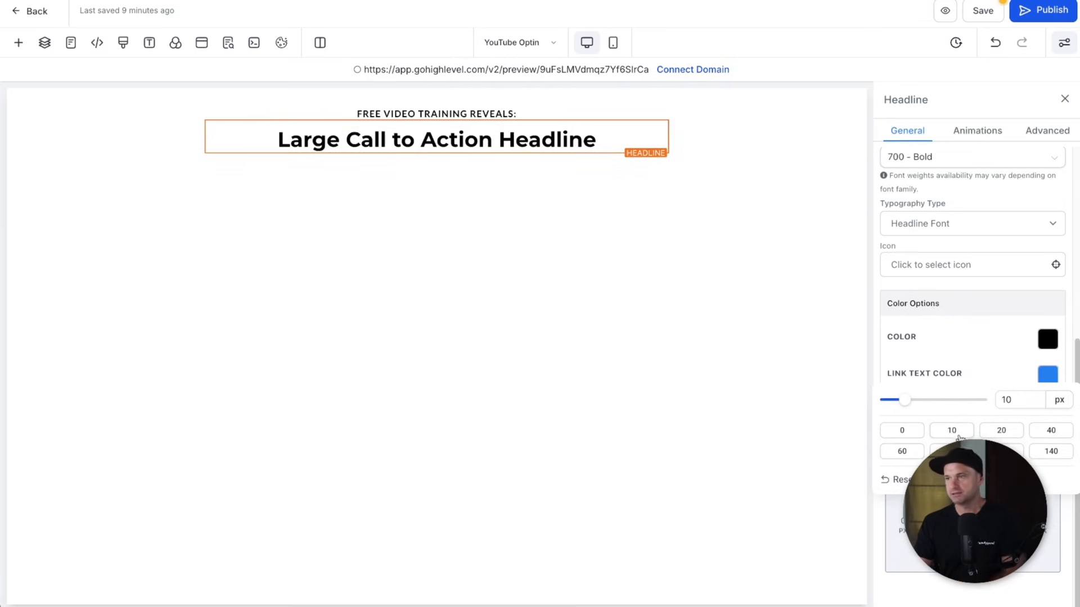
click(1005, 400)
text(5)
click(786, 385)
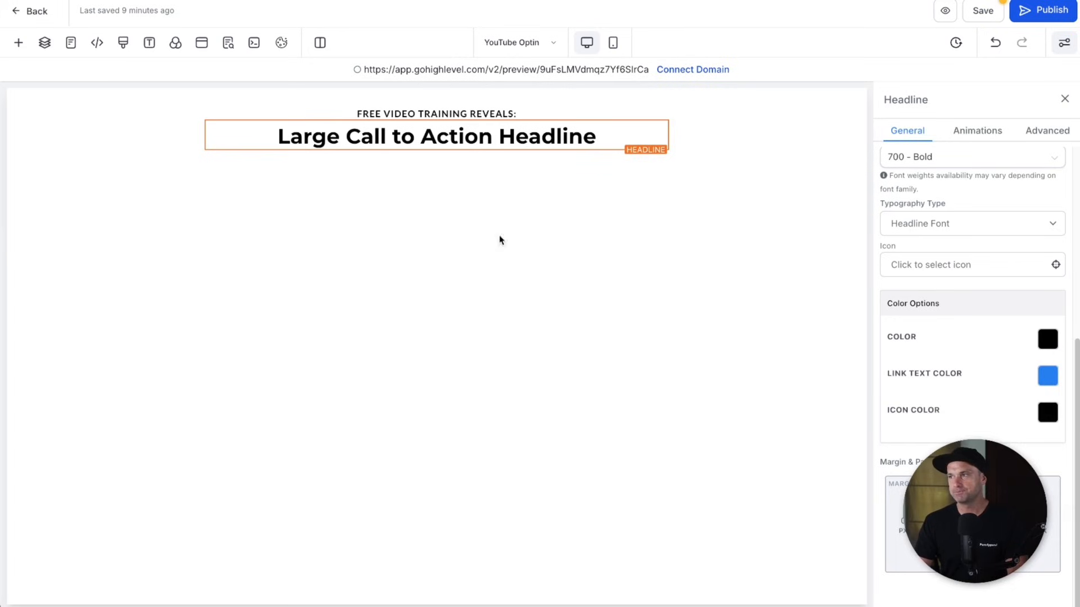
- Type the headline 'The Simple 3-Step System That Built My Amazing Business (Even as a Beginner)'
double_click(349, 130)
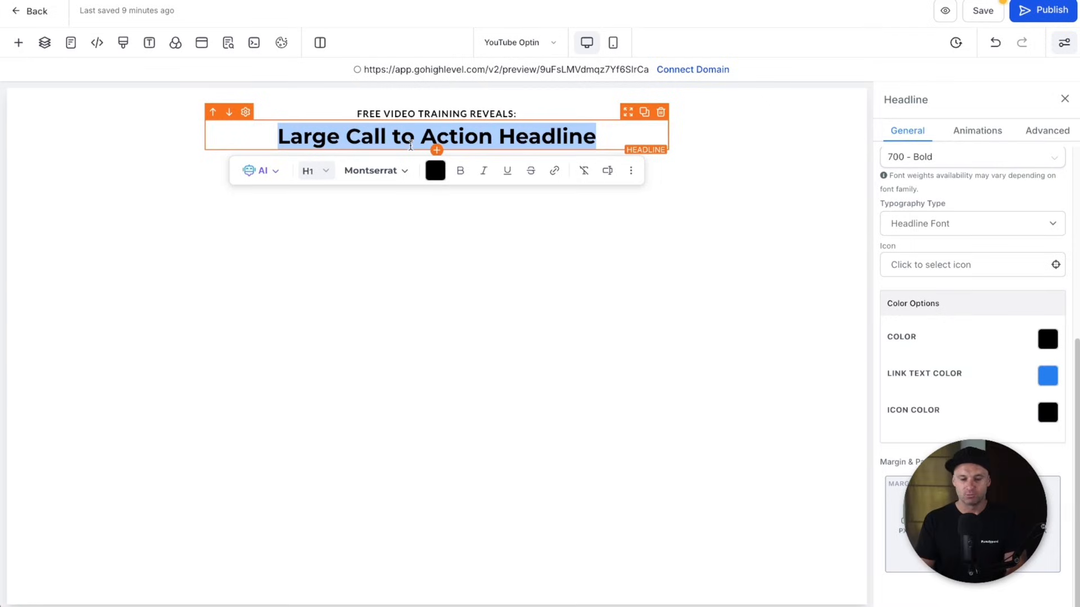
key(BackSpace)
text(THE SIM)
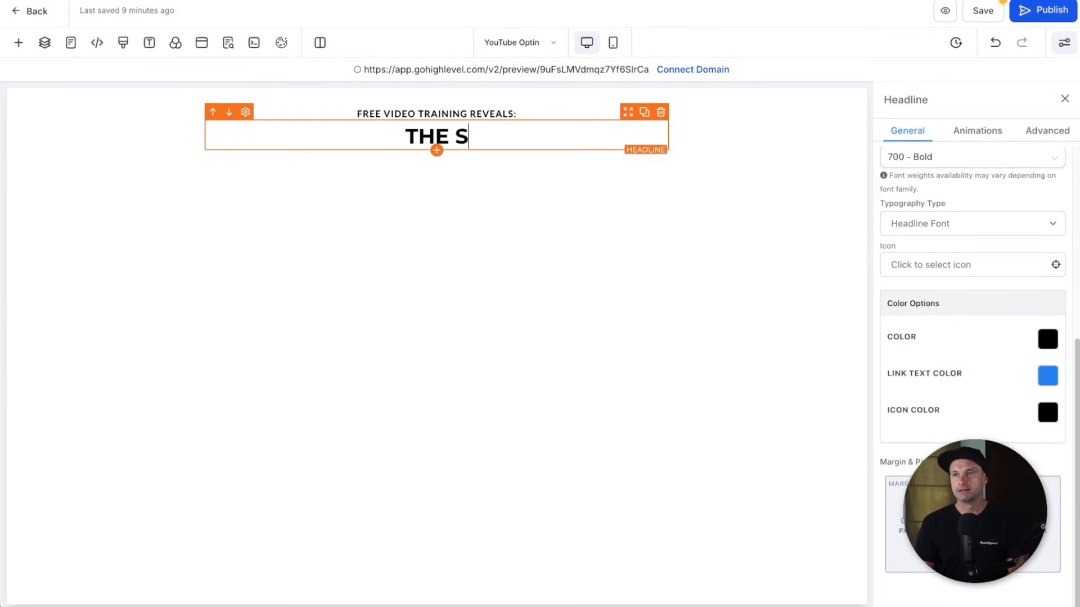
key(BackSpace)
key(BackSpace)
key(BackSpace)
key(BackSpace)
key(BackSpace)
key(BackSpace)
text(he Simp)
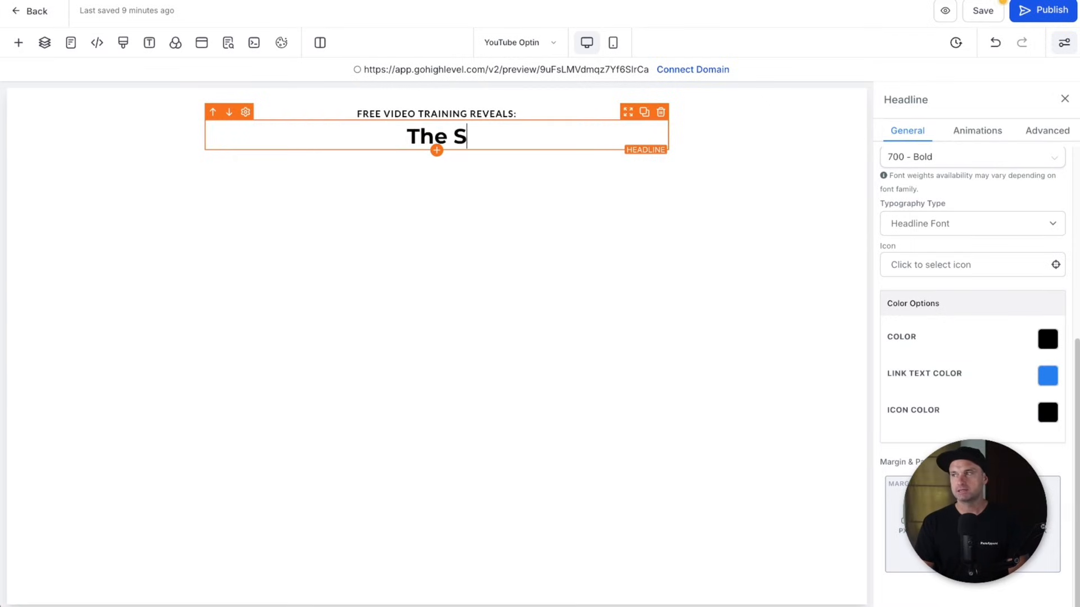
key(BackSpace)
key(BackSpace)
key(BackSpace)
key(BackSpace)
text(Simple 3-Ste)
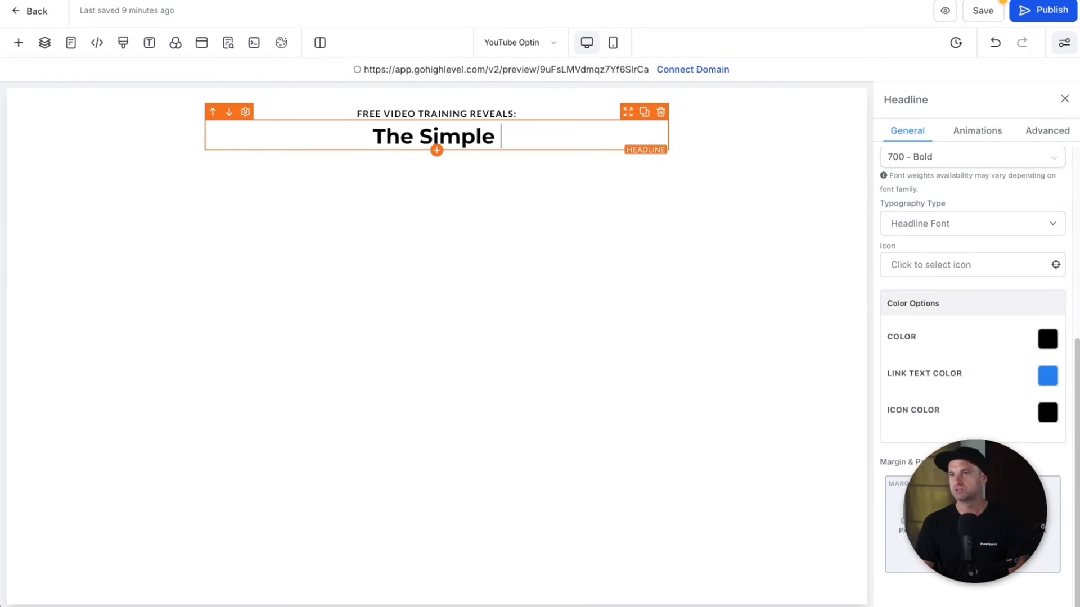
text(p Sy)
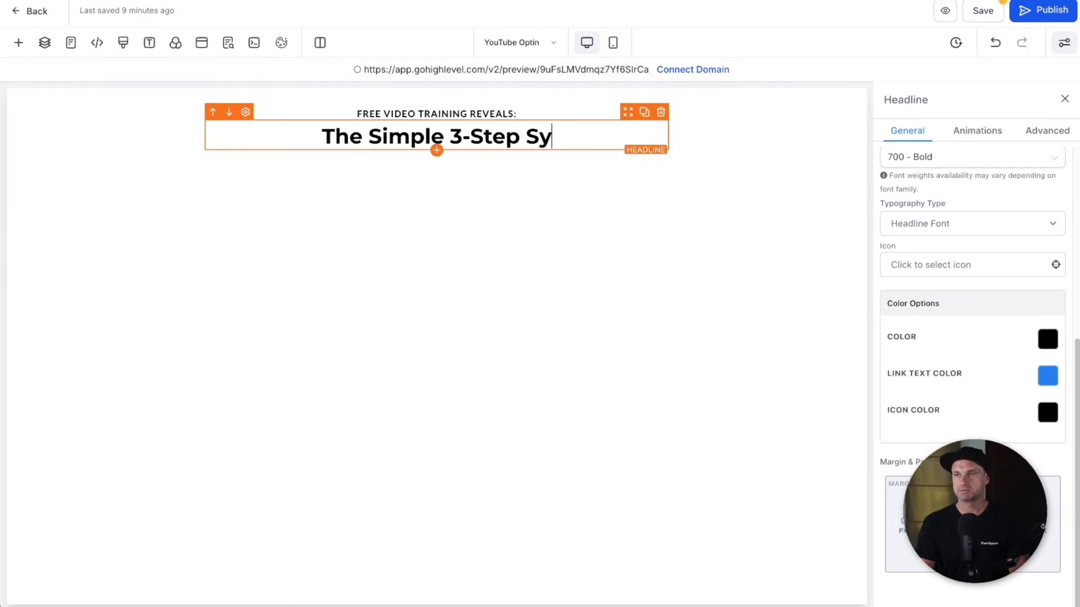
text(stem That Buil)
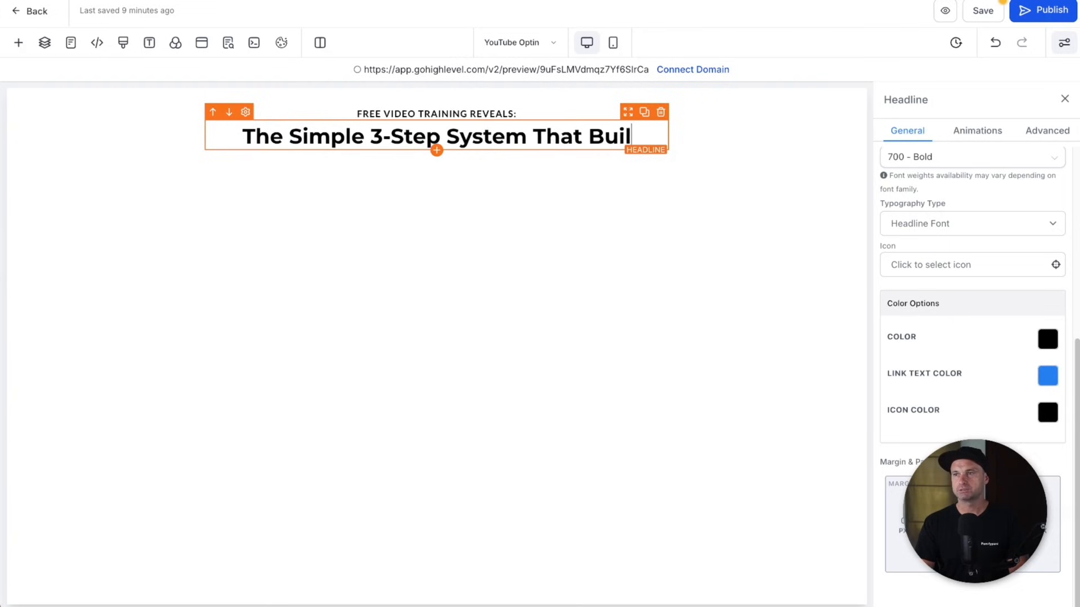
text(t My Amazing Busine)
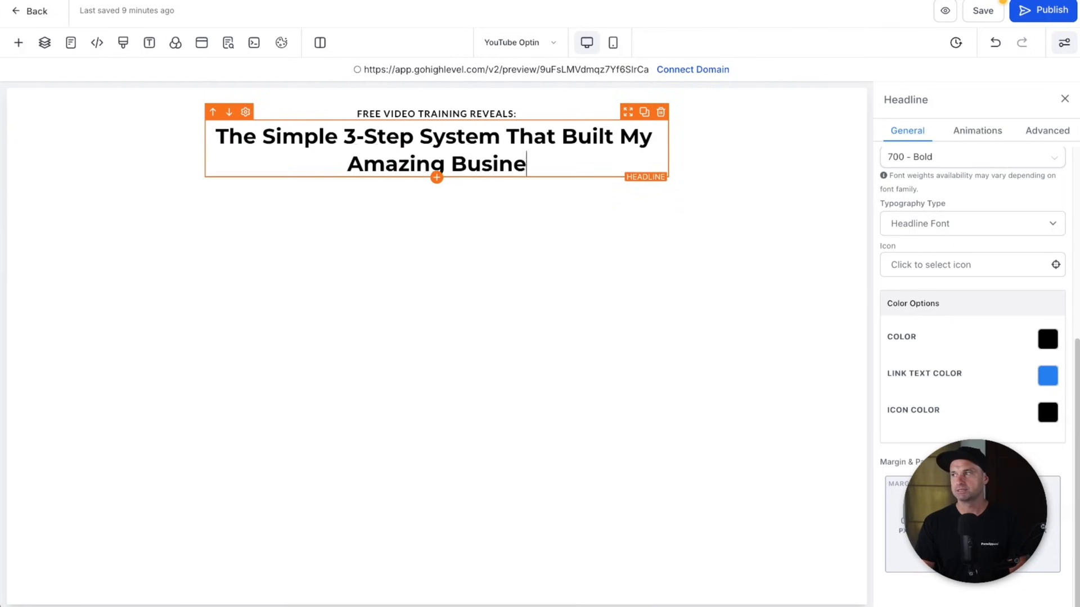
text(ss (Even)
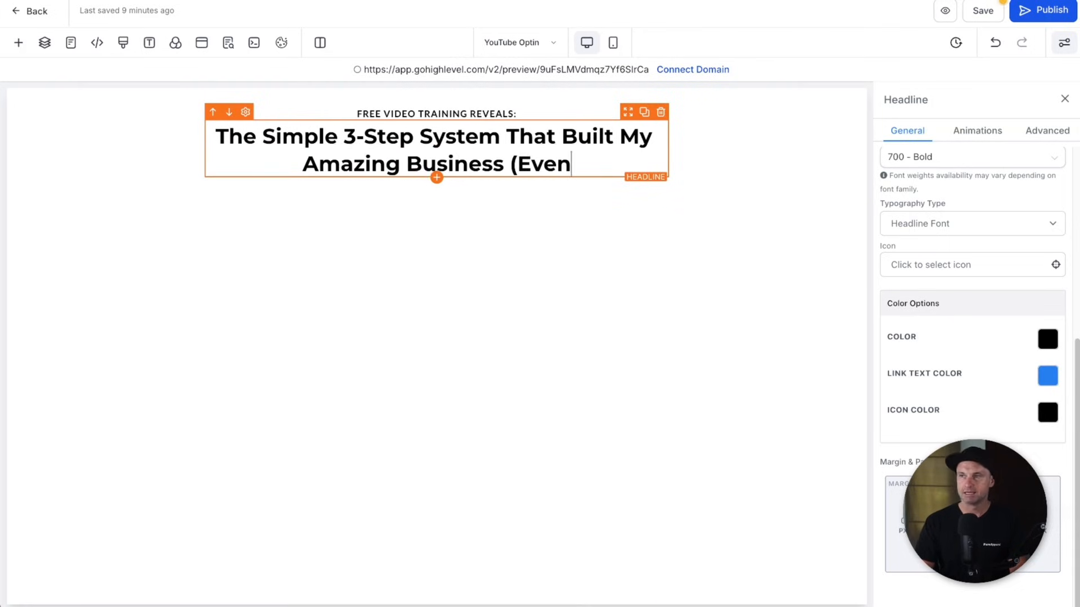
text( as a Beginner))
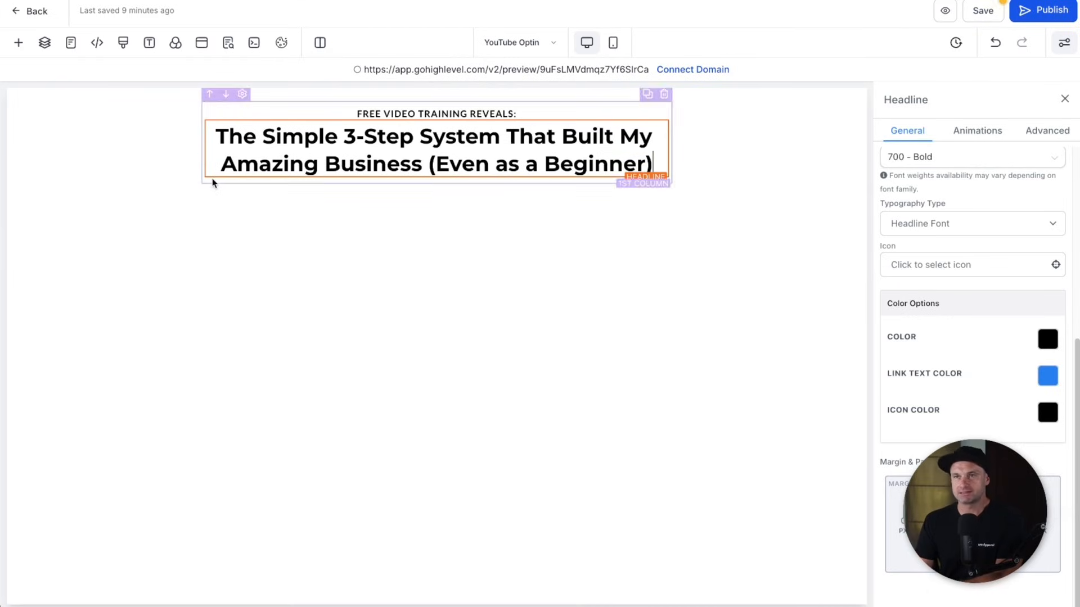
- Set the page's headline font to Plus Jakarta Sans in Typography settings
click(151, 48)
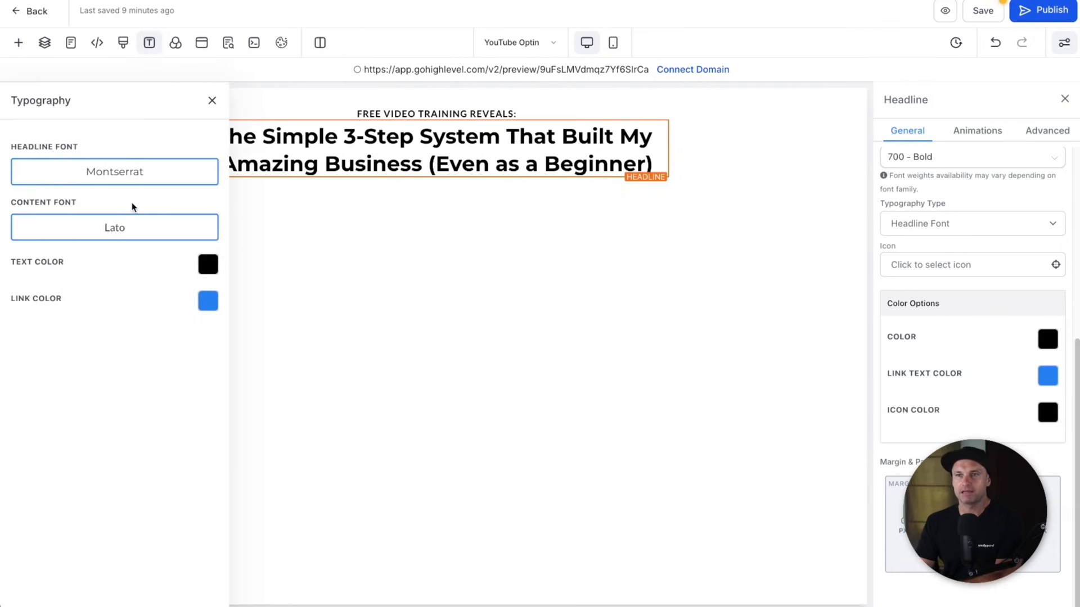
click(119, 169)
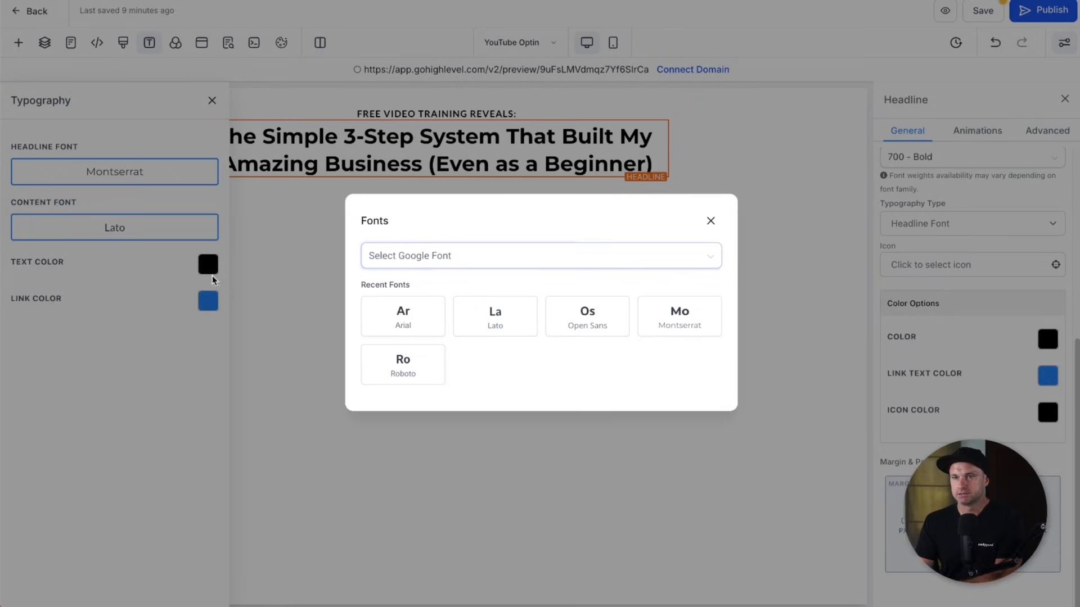
click(441, 259)
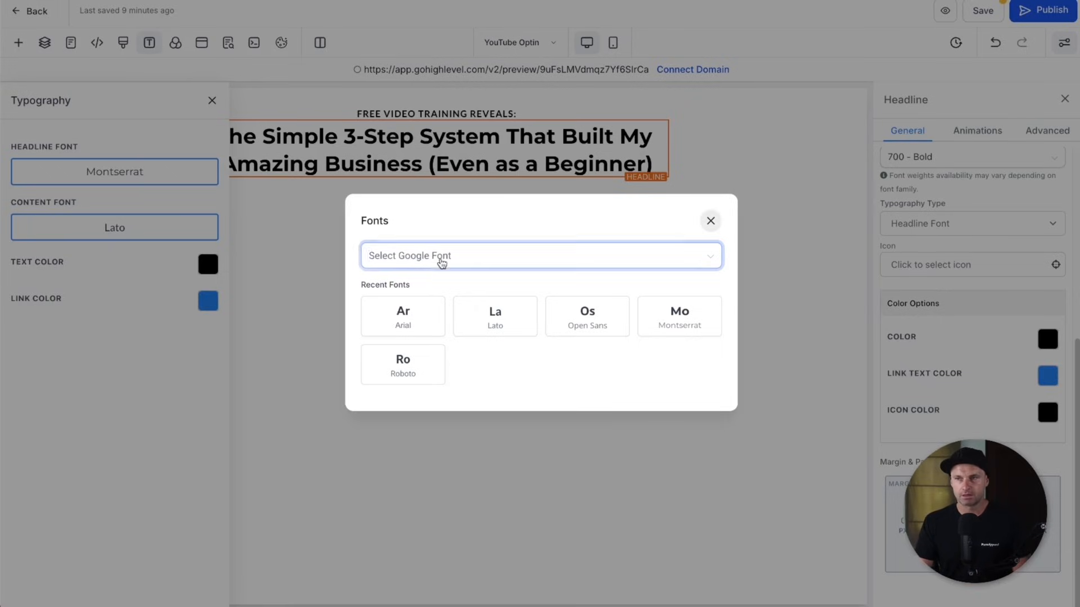
text(plus)
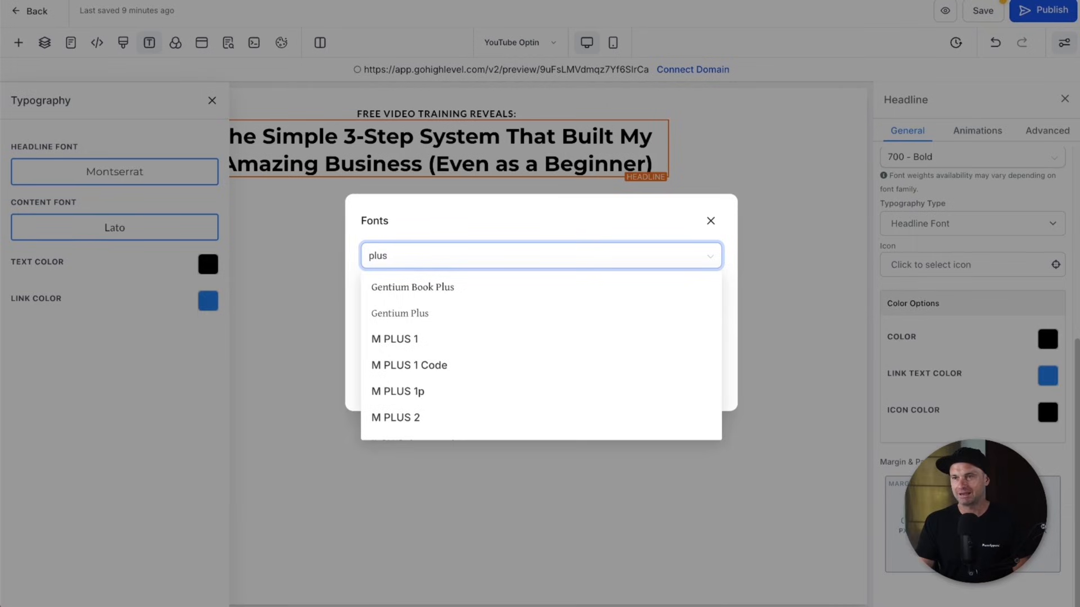
text( sa)
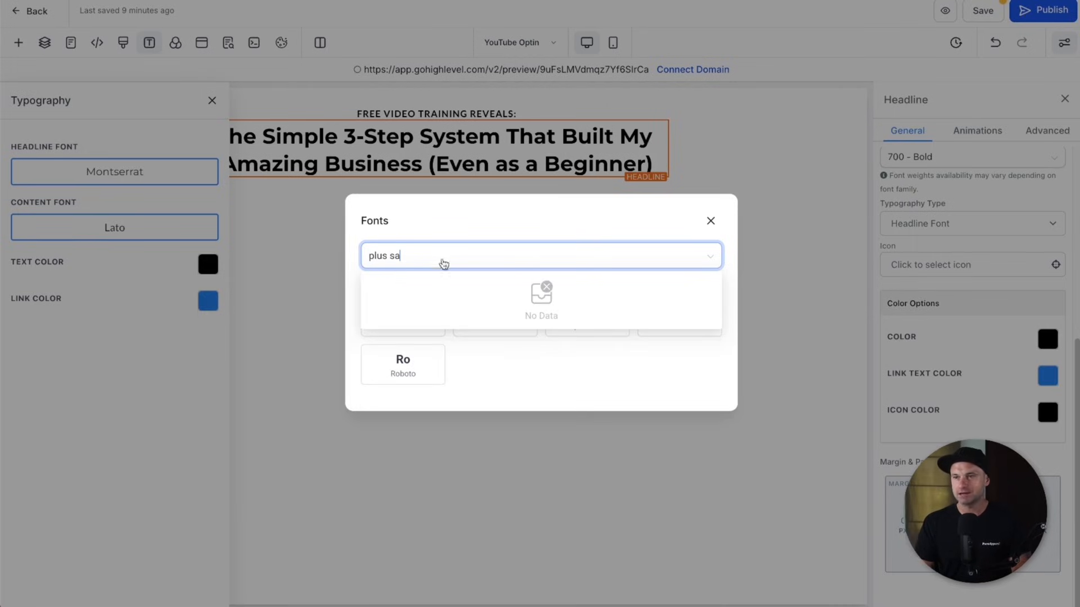
key(BackSpace)
key(BackSpace)
key(BackSpace)
key(BackSpace)
key(BackSpace)
key(BackSpace)
key(BackSpace)
text(jakarta)
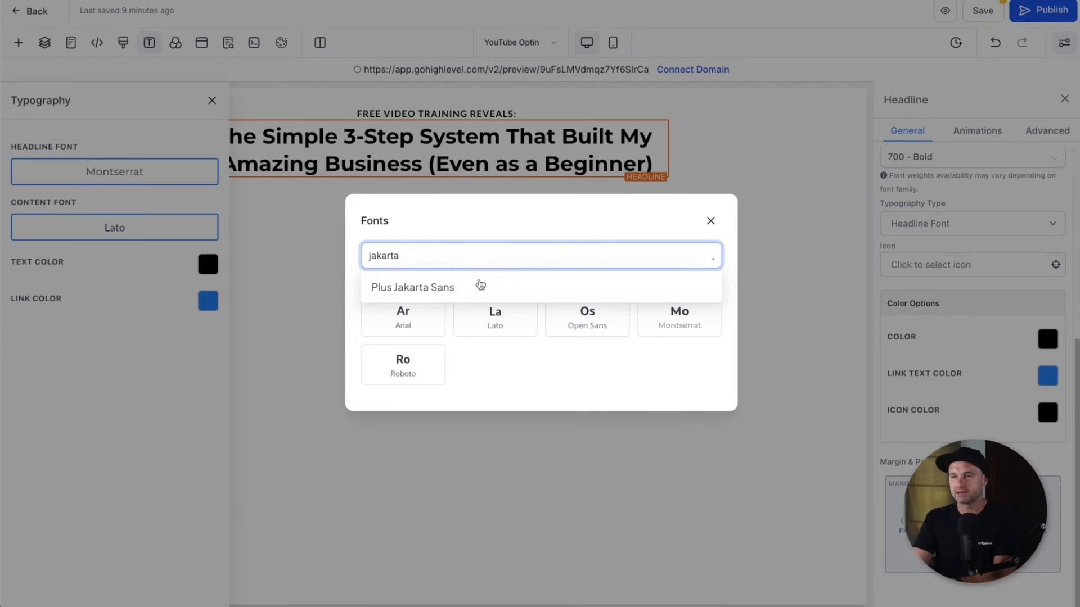
click(471, 284)
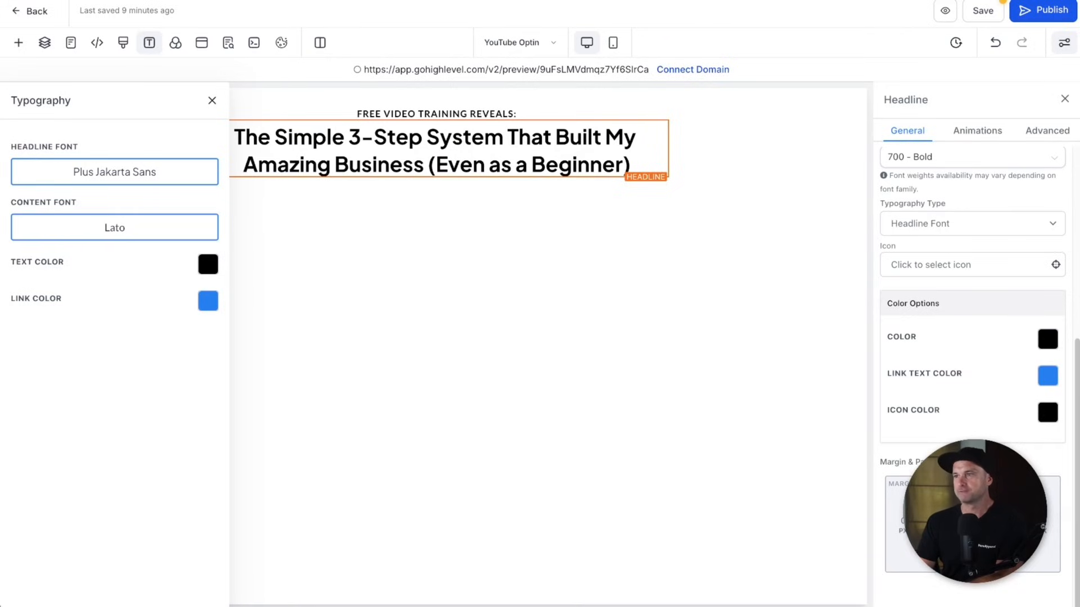
scroll(971, 284, up, 5)
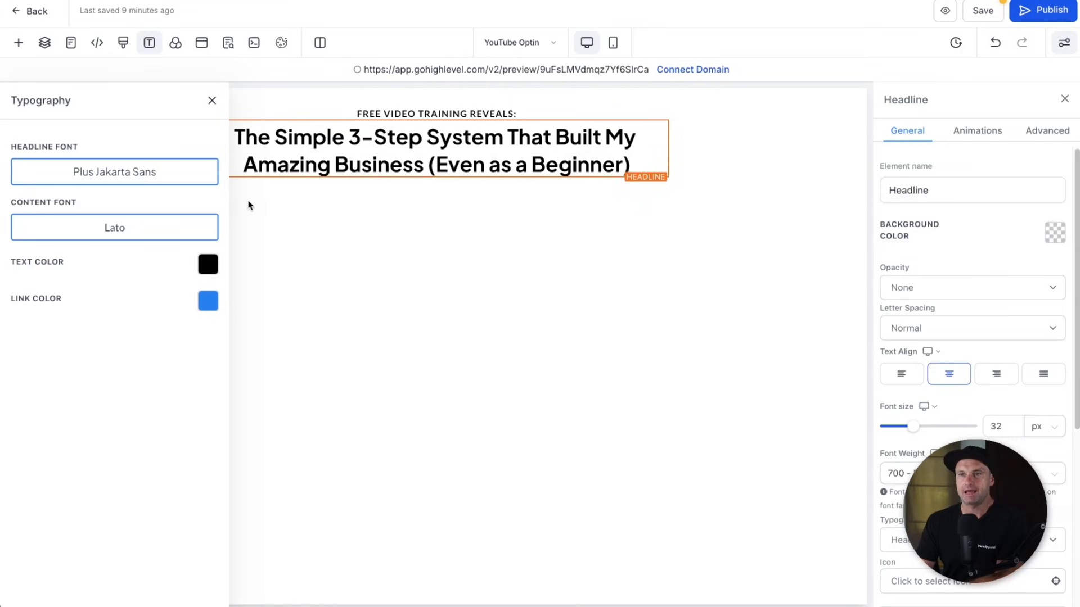
- Colour the words 'Simple 3-Step System' in the headline green
click(212, 100)
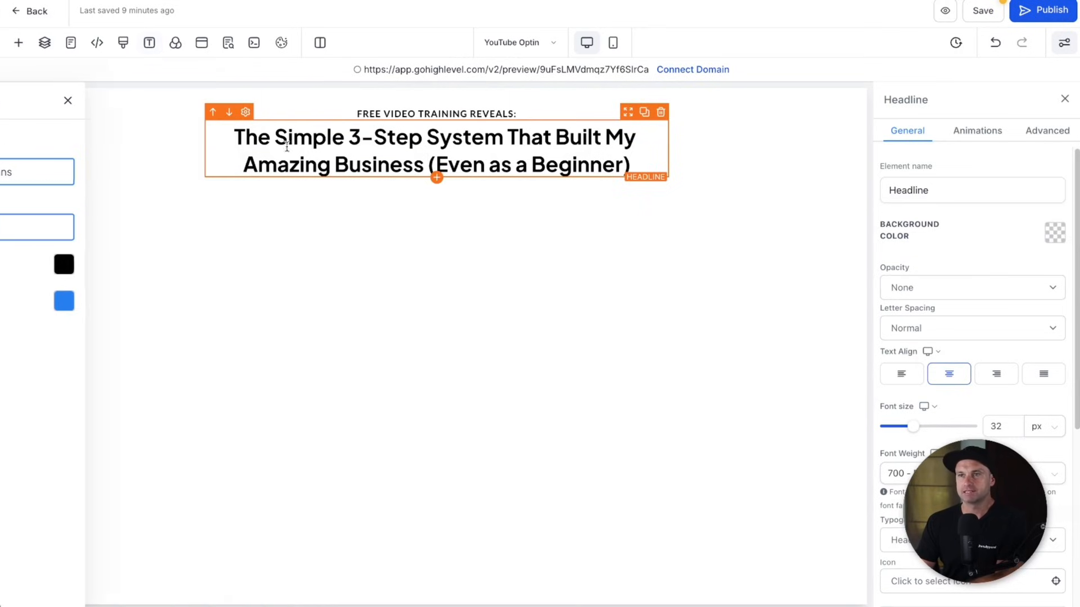
drag(275, 135, 503, 136)
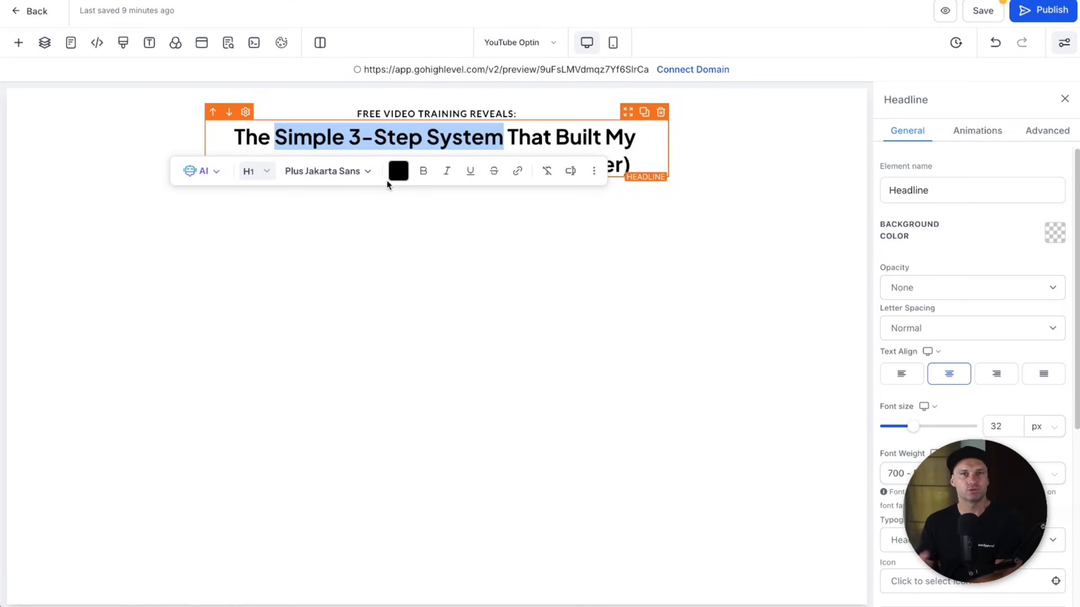
click(398, 171)
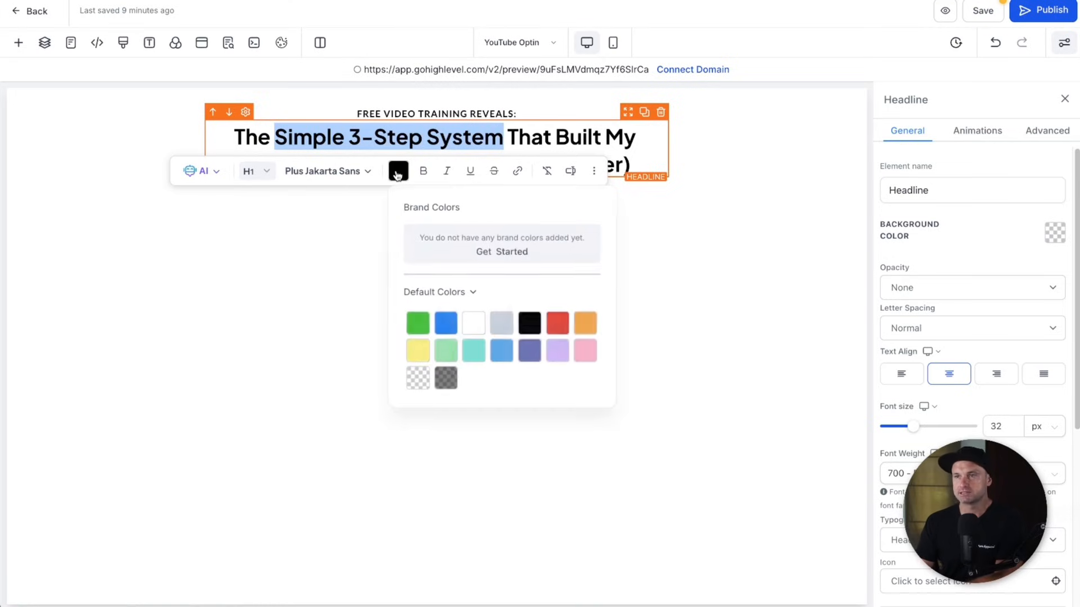
click(418, 324)
click(430, 130)
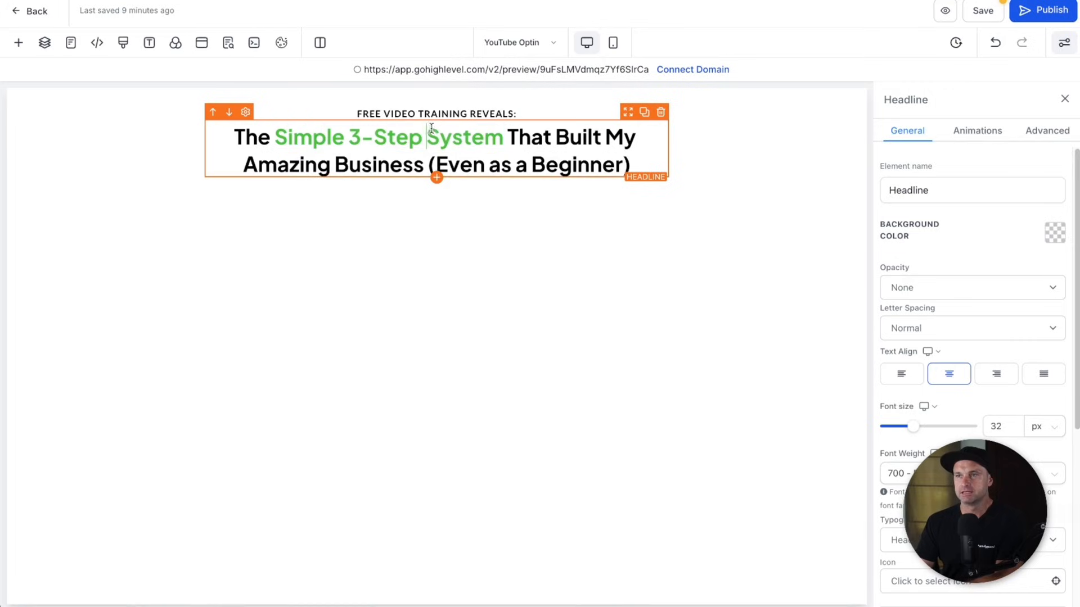
- Colour the words '(Even as a Beginner)' in the headline blue
drag(429, 162, 628, 156)
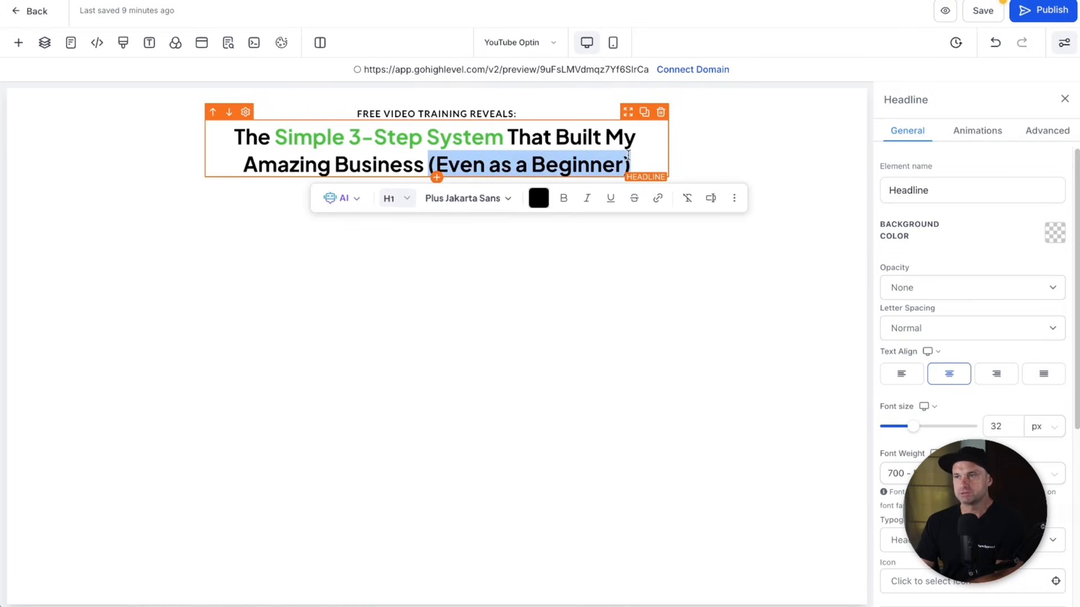
click(546, 206)
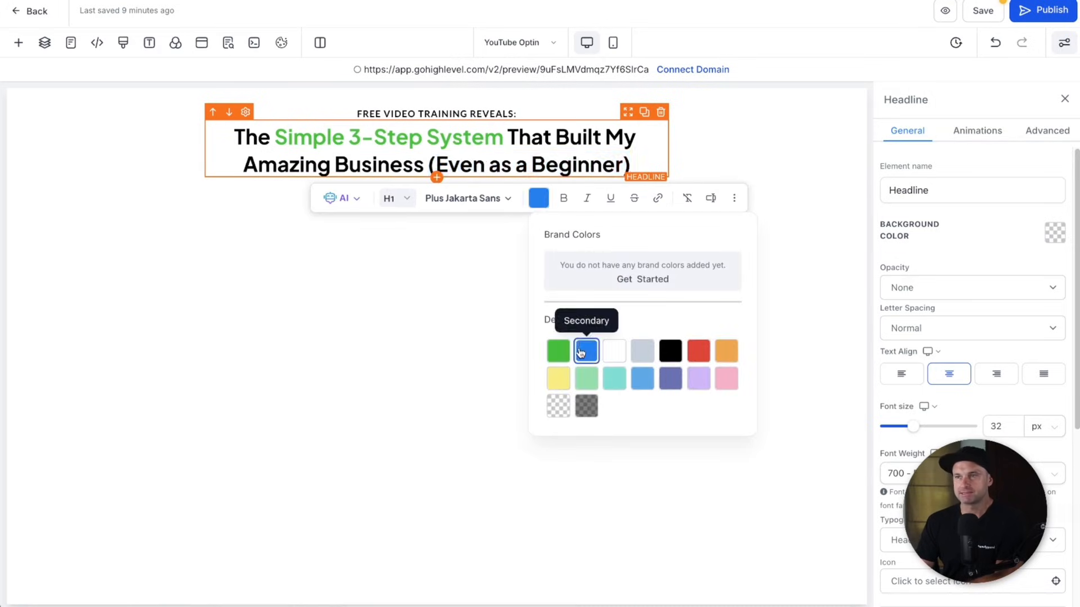
click(585, 350)
click(439, 261)
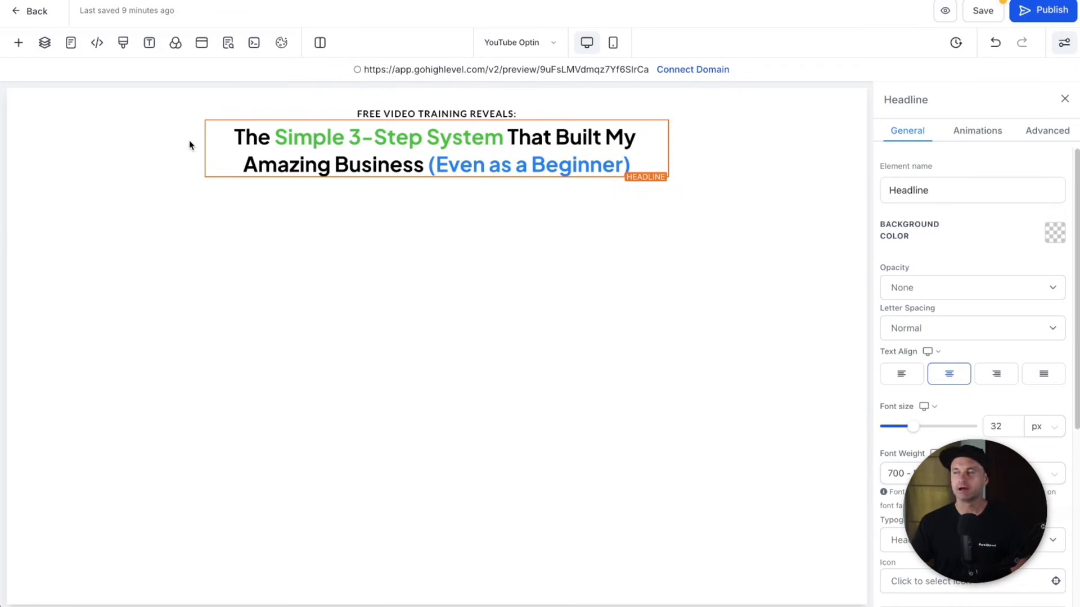
- Add a sub-headline below the headline reading 'Click the button below to gain access to the free video training'
click(18, 43)
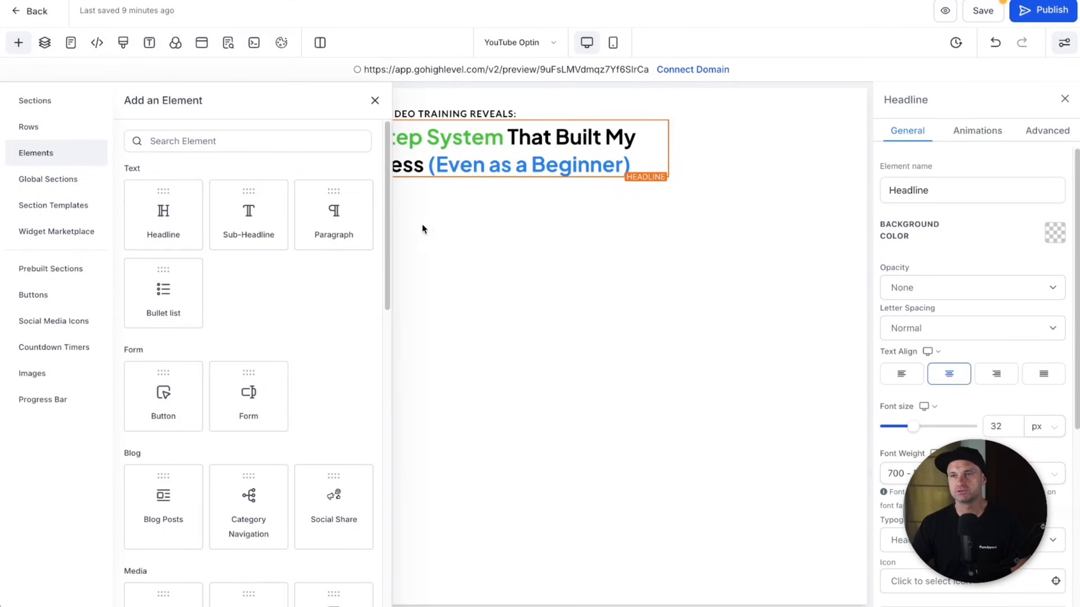
drag(259, 216, 489, 165)
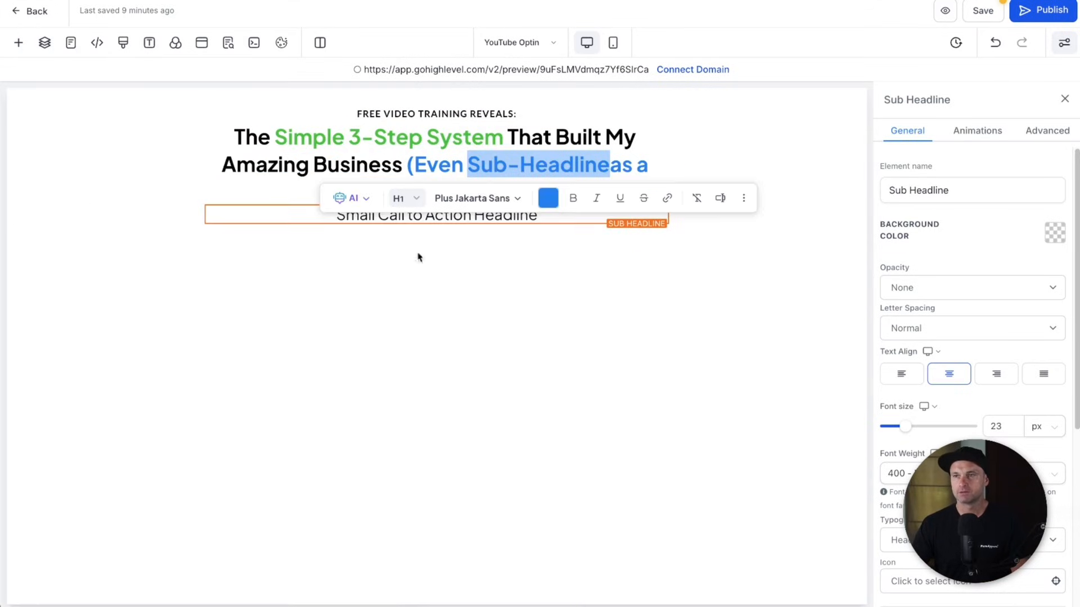
triple_click(492, 216)
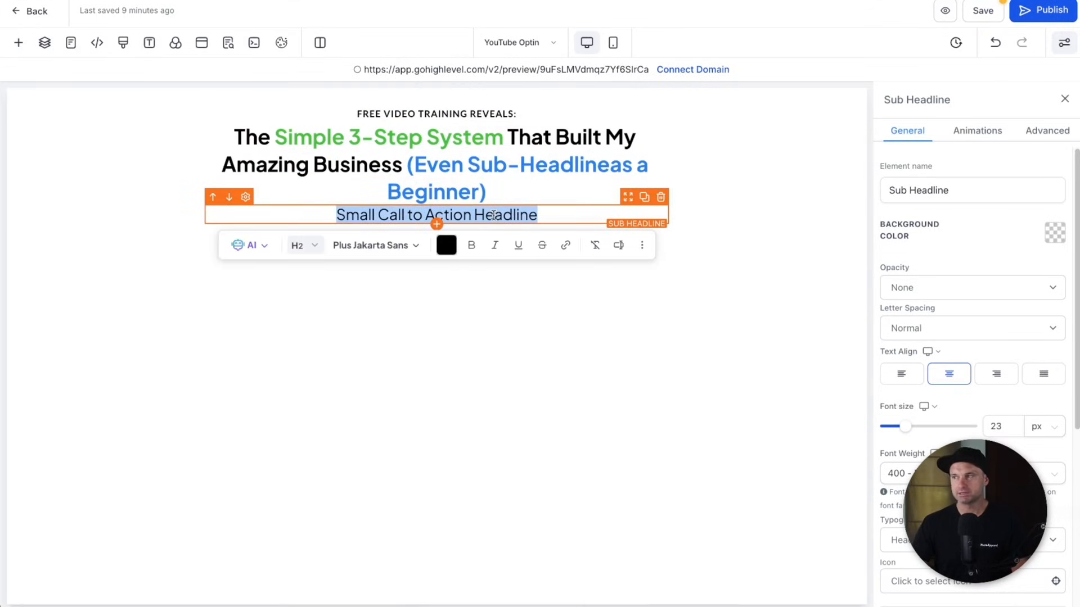
text(Click the but)
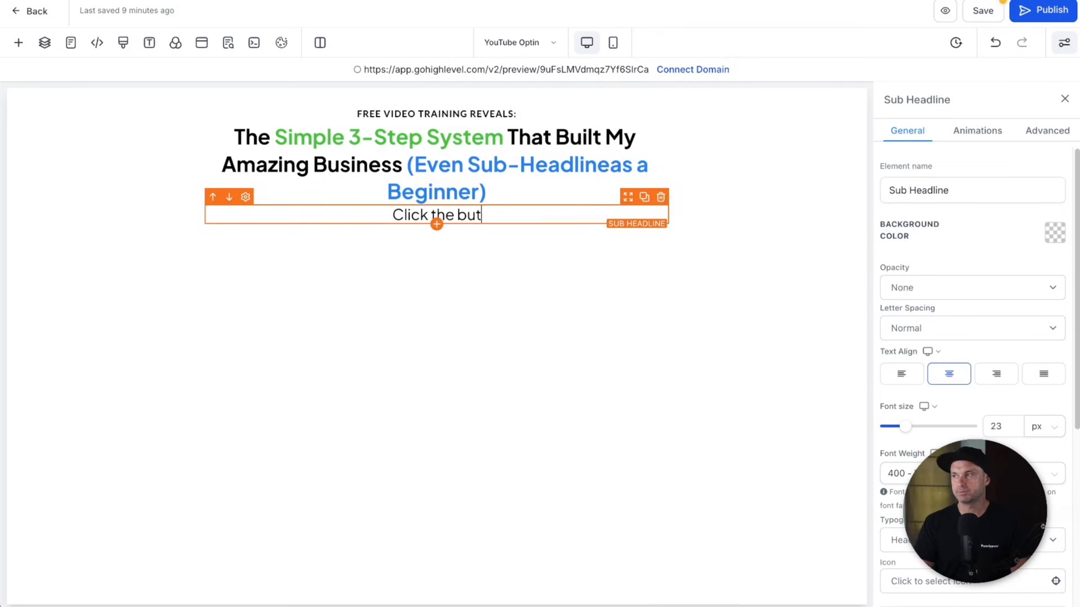
text(ton below to gain access)
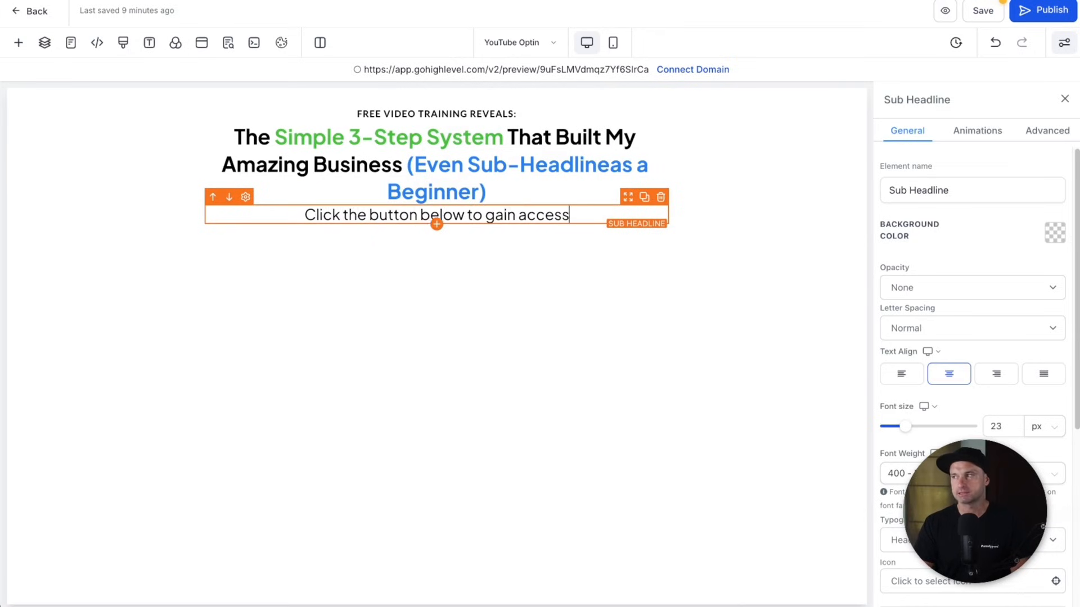
text( to the free video training)
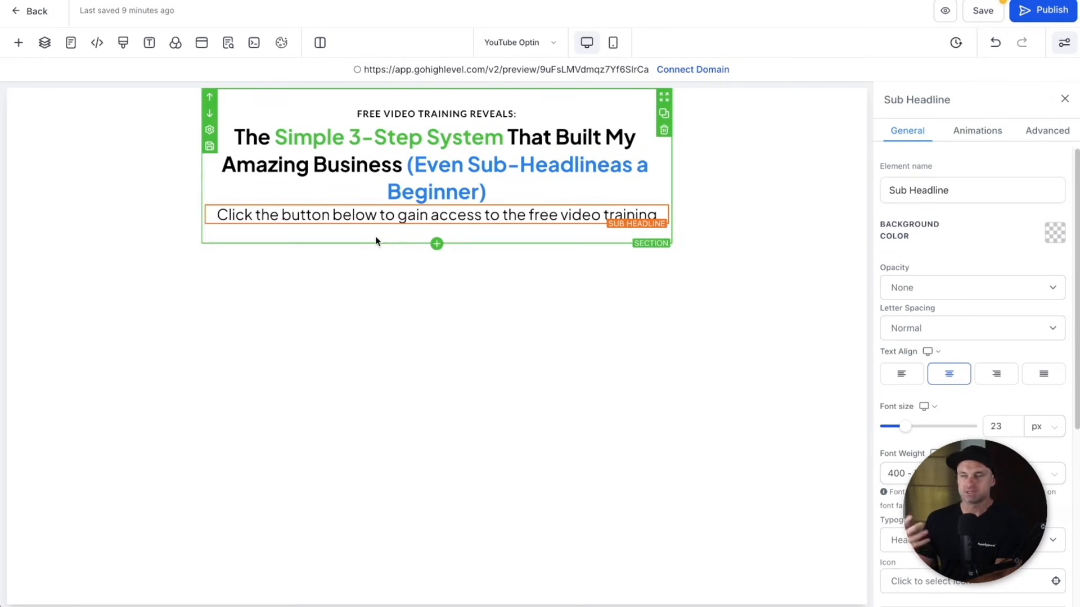
- Place an image of the uploaded Demo Image.jpg below the sub-headline and delete the sub-headline's stray characters
click(19, 43)
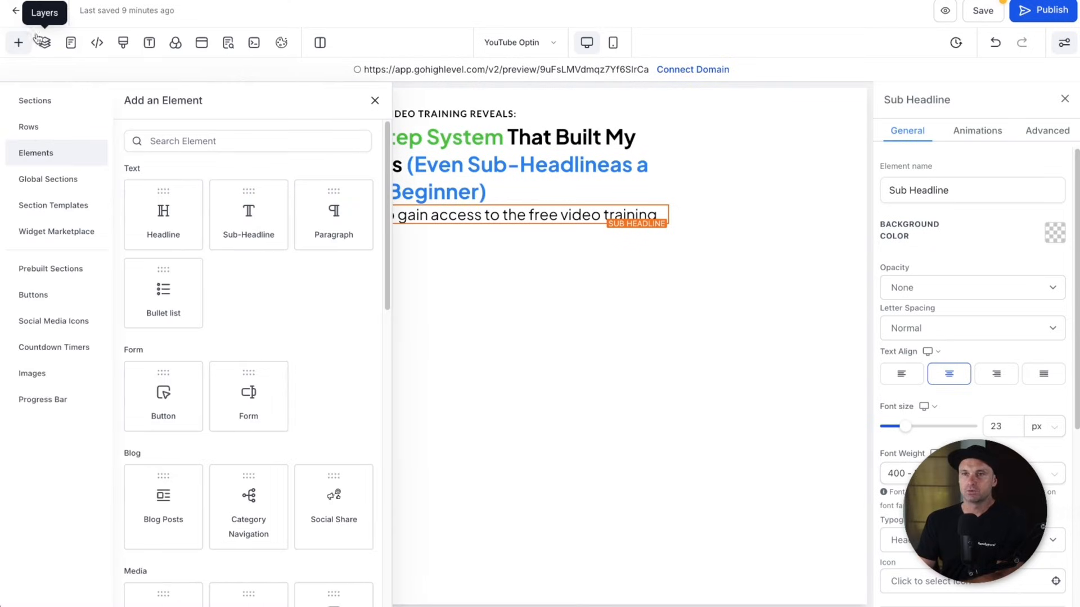
click(190, 143)
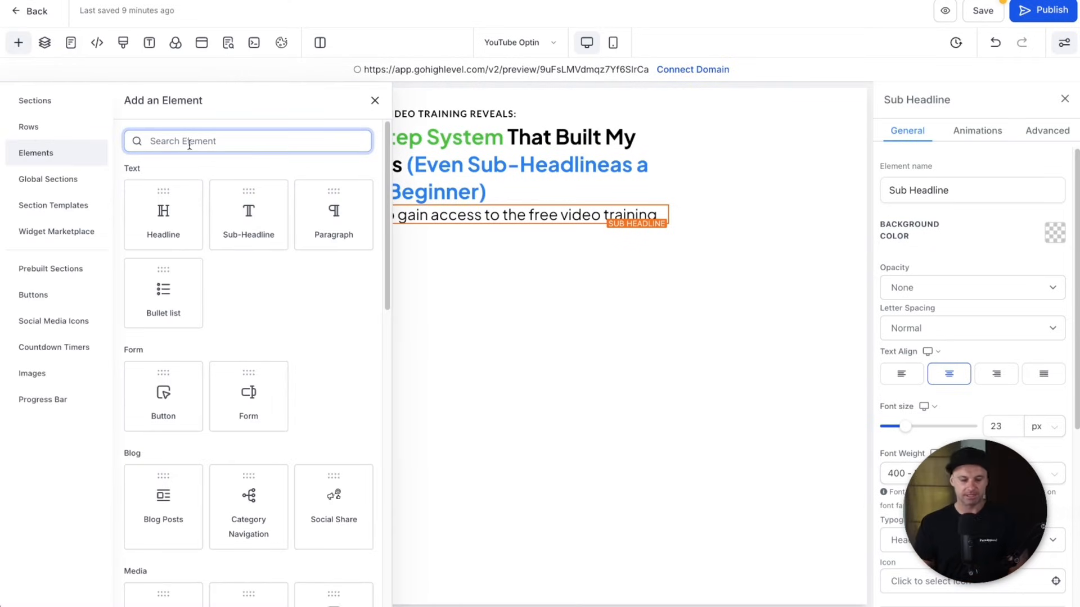
text(imag)
drag(294, 257, 399, 230)
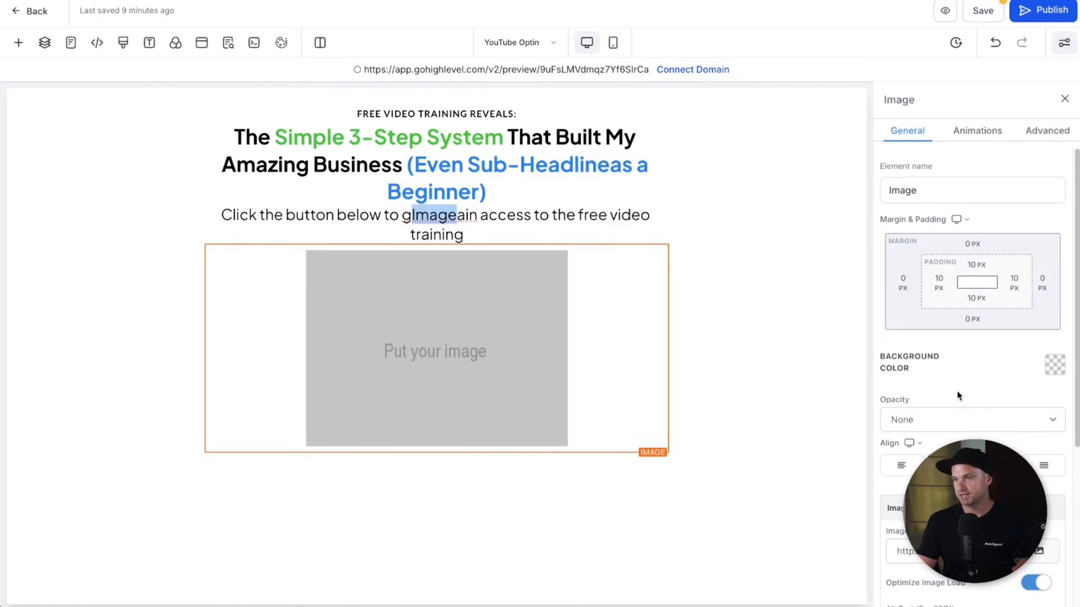
click(1039, 557)
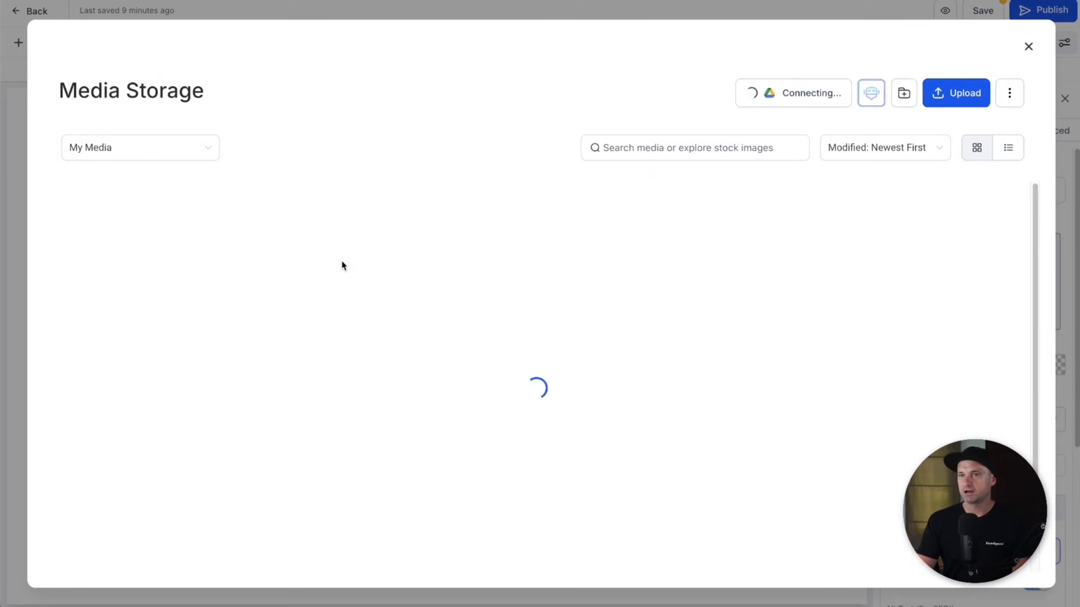
click(954, 99)
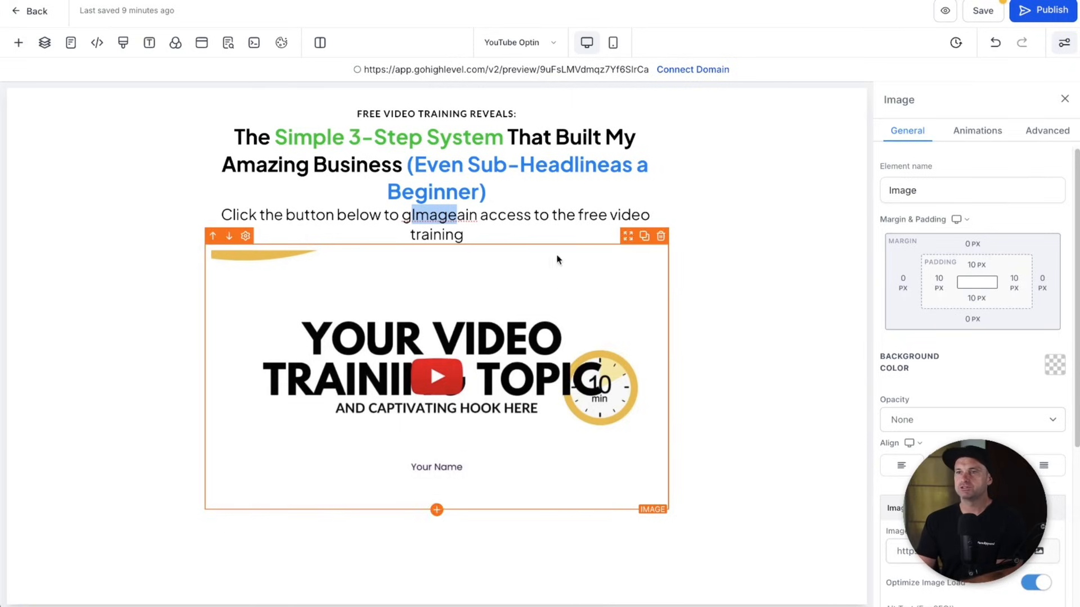
click(437, 215)
key(BackSpace)
key(BackSpace)
key(BackSpace)
key(BackSpace)
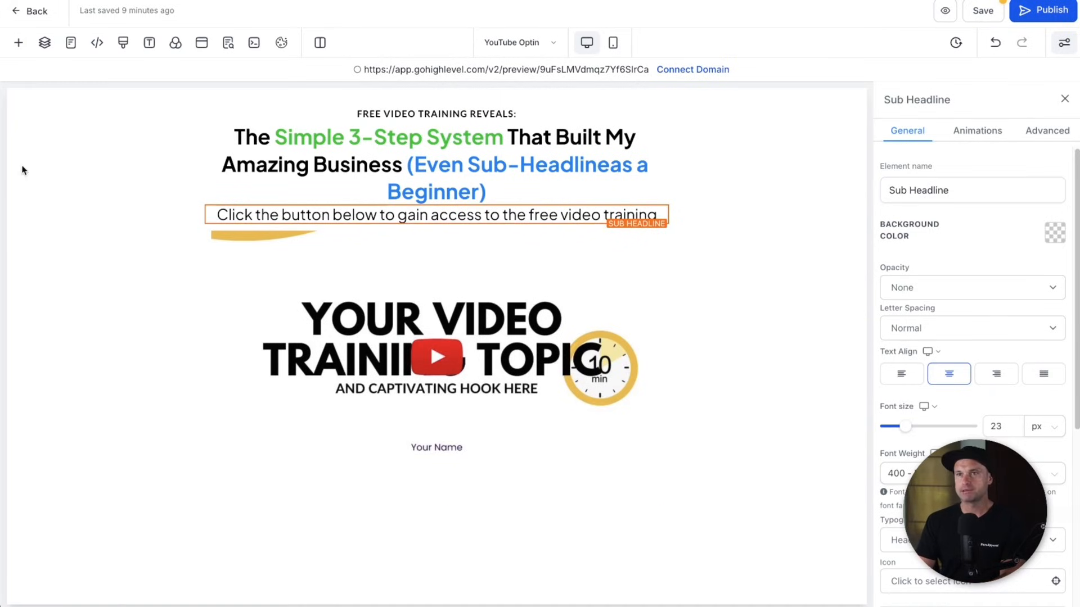
- Search the elements for 'butt' and drag a Button element below the thumbnail image
click(18, 42)
double_click(177, 133)
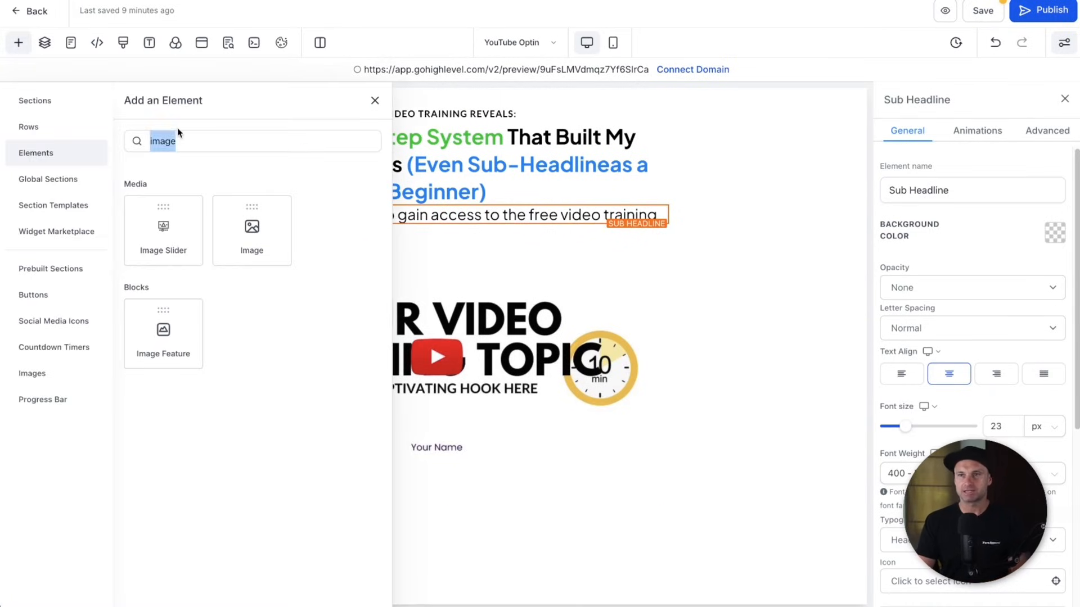
text(button)
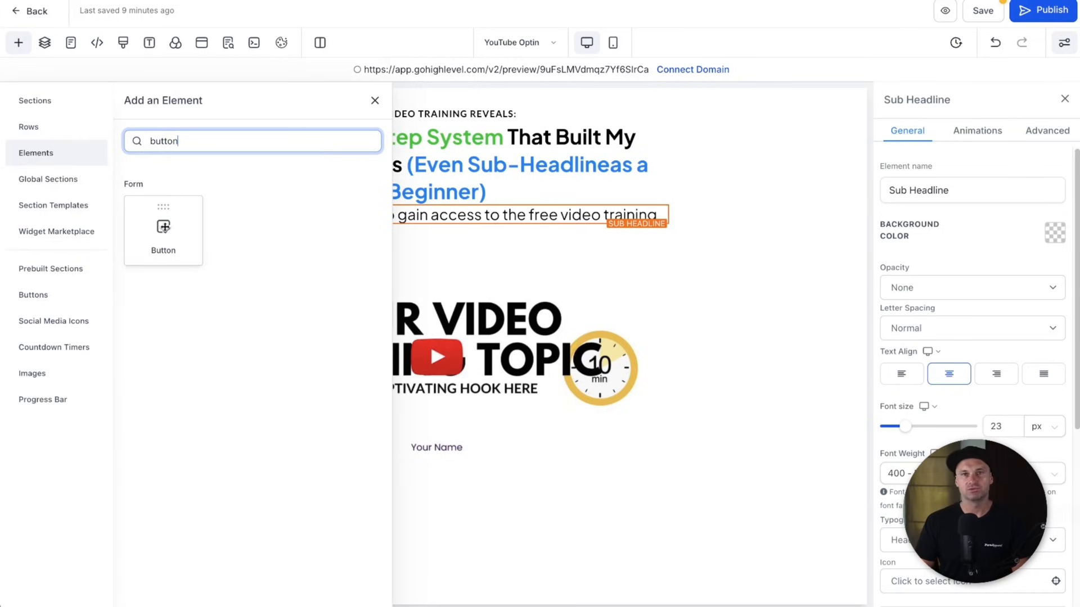
drag(150, 217, 482, 494)
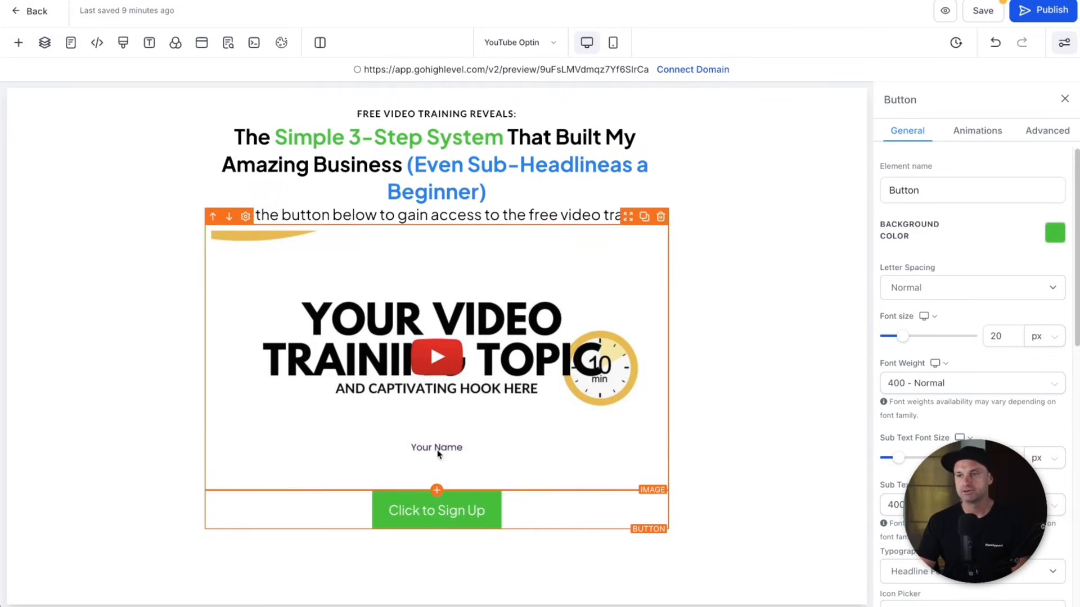
- Drag a Wide section from Sections onto the page below the existing content
click(18, 43)
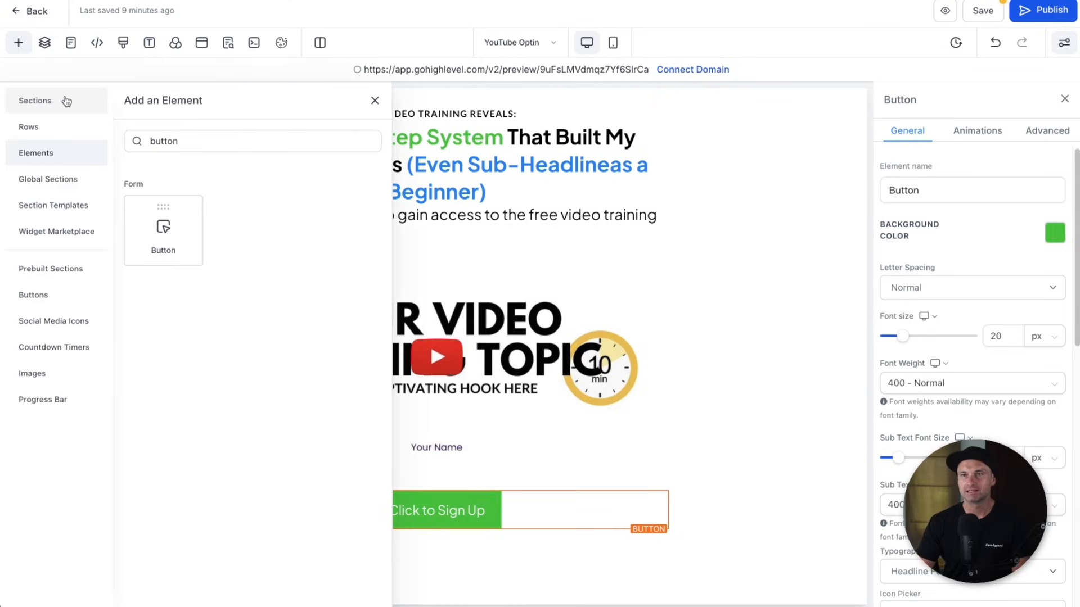
click(70, 102)
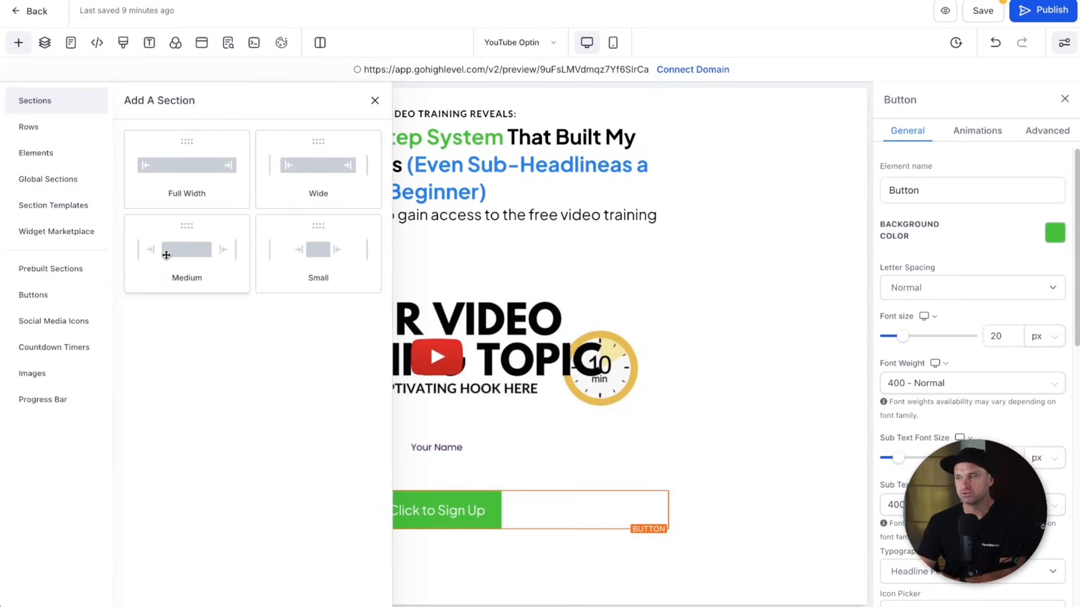
drag(288, 172, 482, 537)
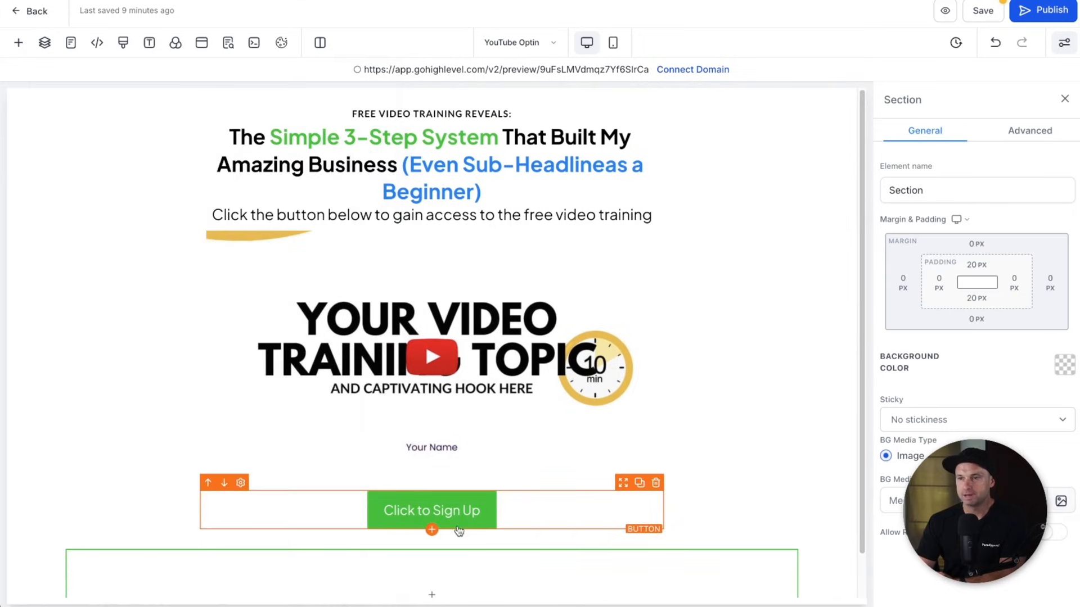
mouse_move(314, 564)
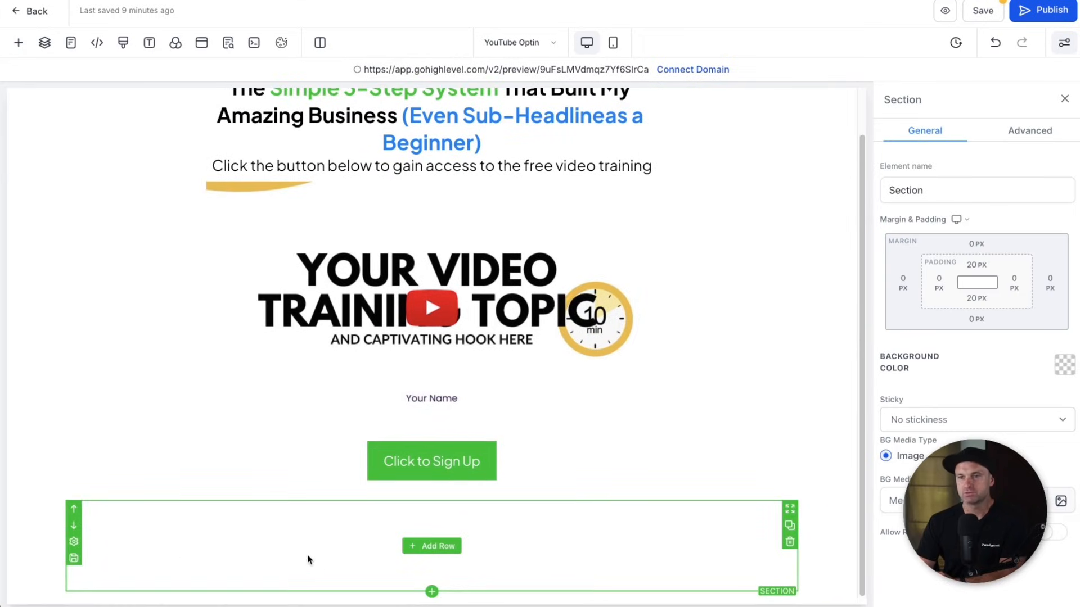
- Set the new section's width to Full and its background colour to Black
click(1036, 131)
click(943, 361)
click(934, 352)
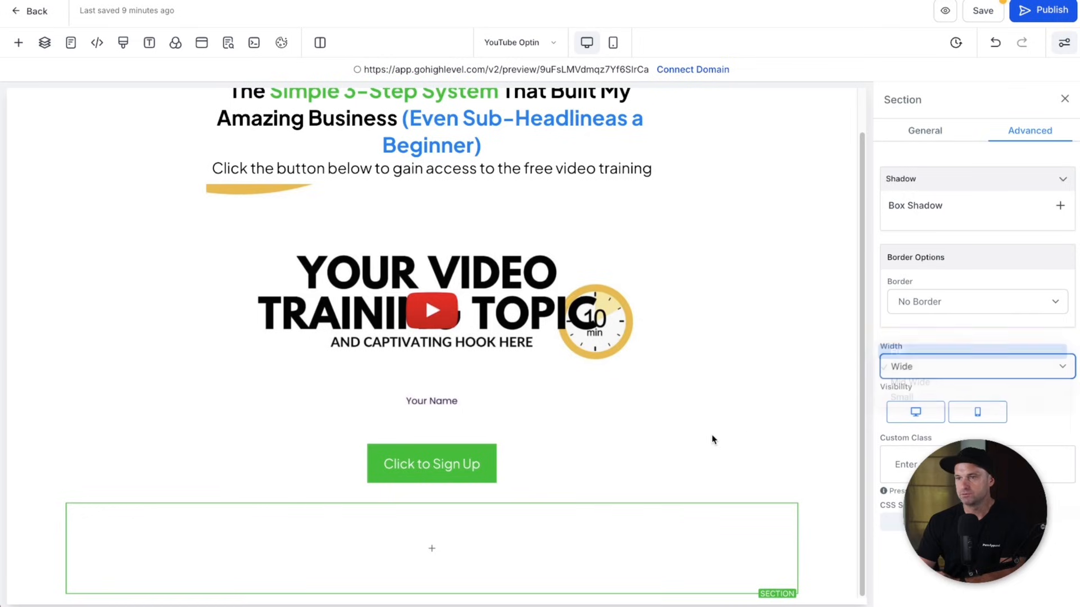
mouse_move(273, 568)
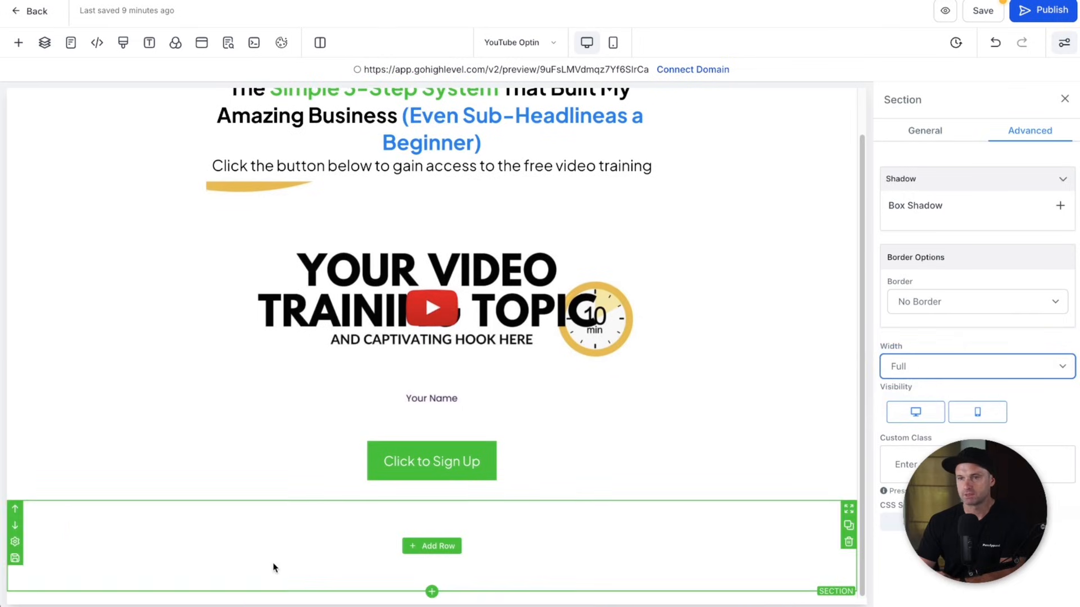
click(927, 140)
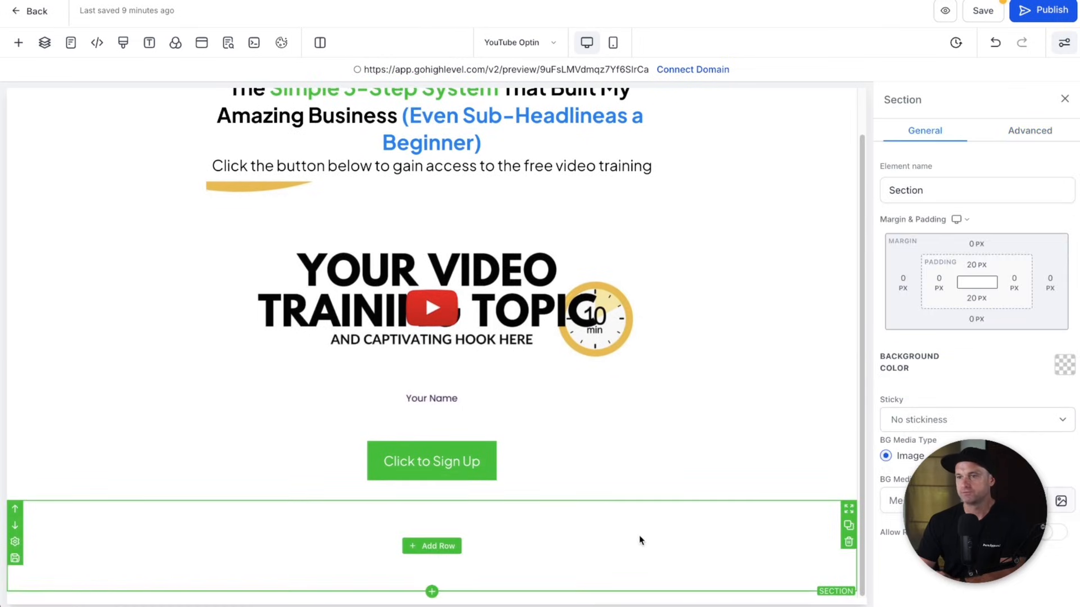
click(1065, 365)
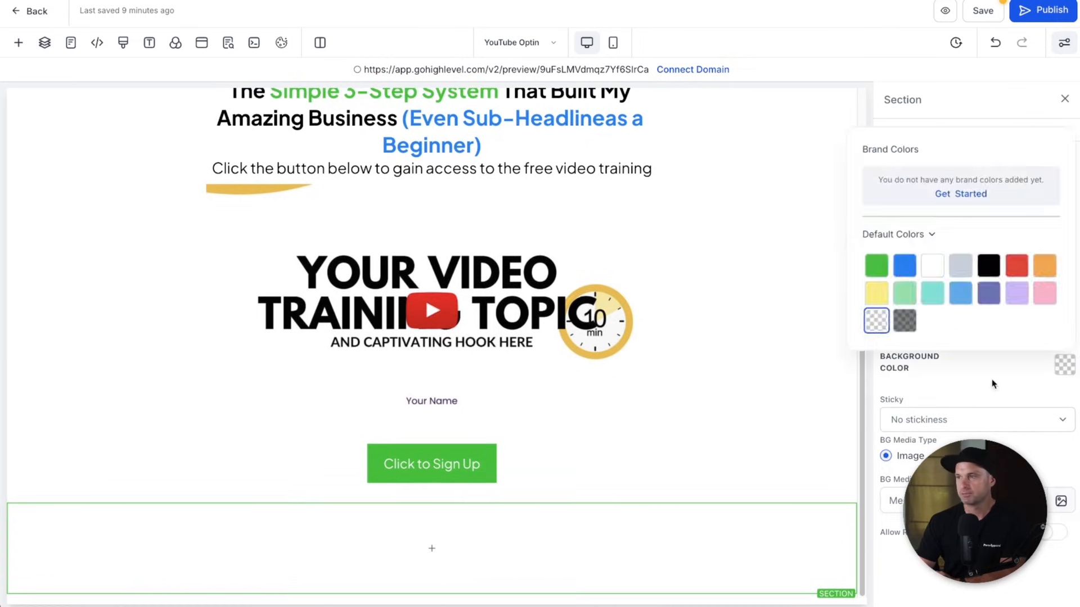
click(988, 265)
click(990, 383)
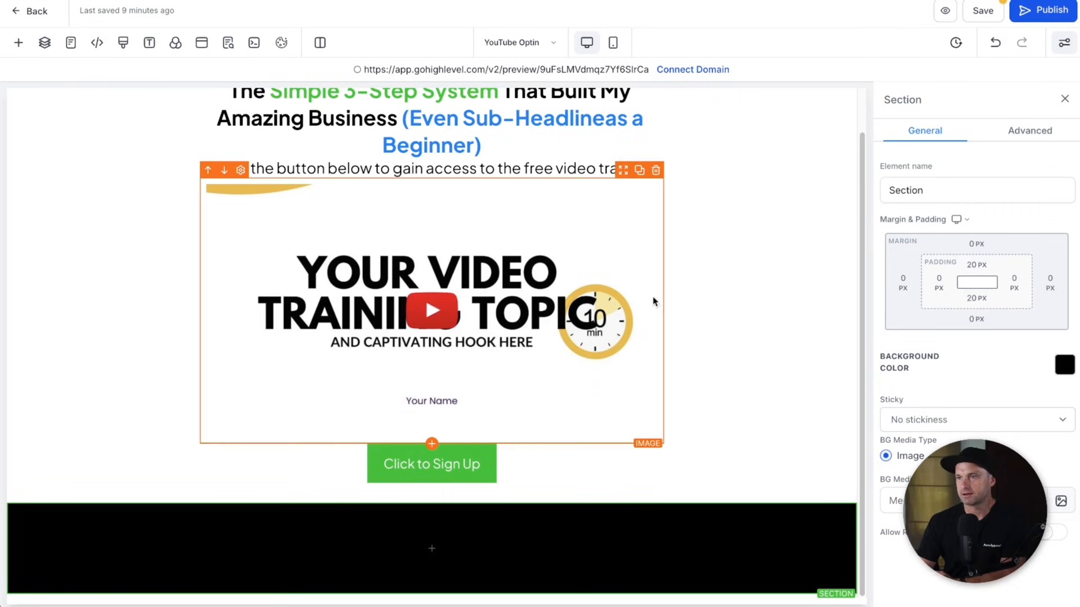
- Set the top content section's bottom margin to 150 px
scroll(276, 118, up, 1)
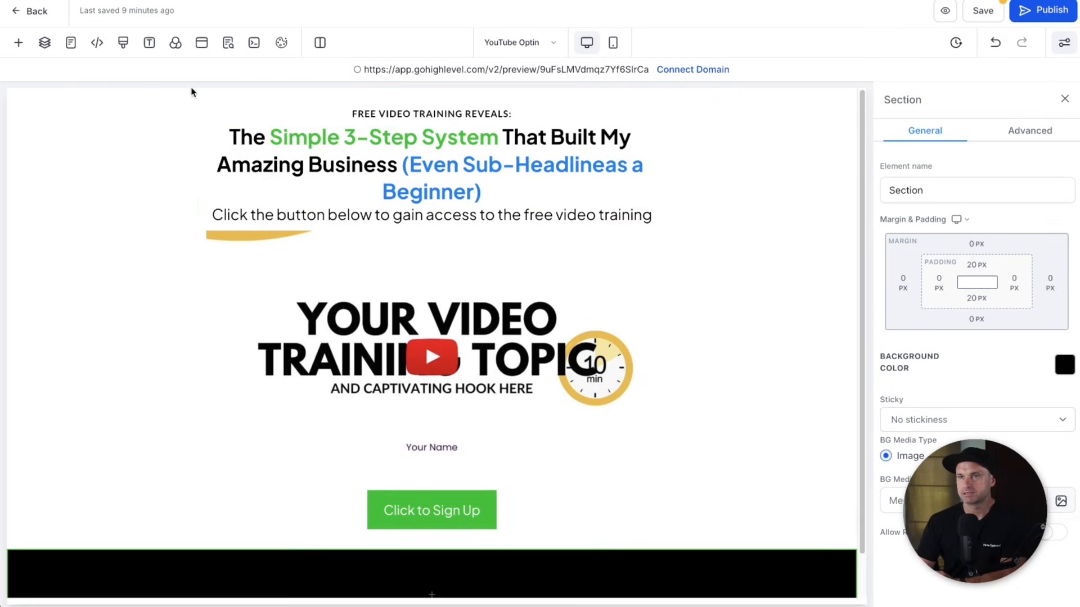
click(227, 92)
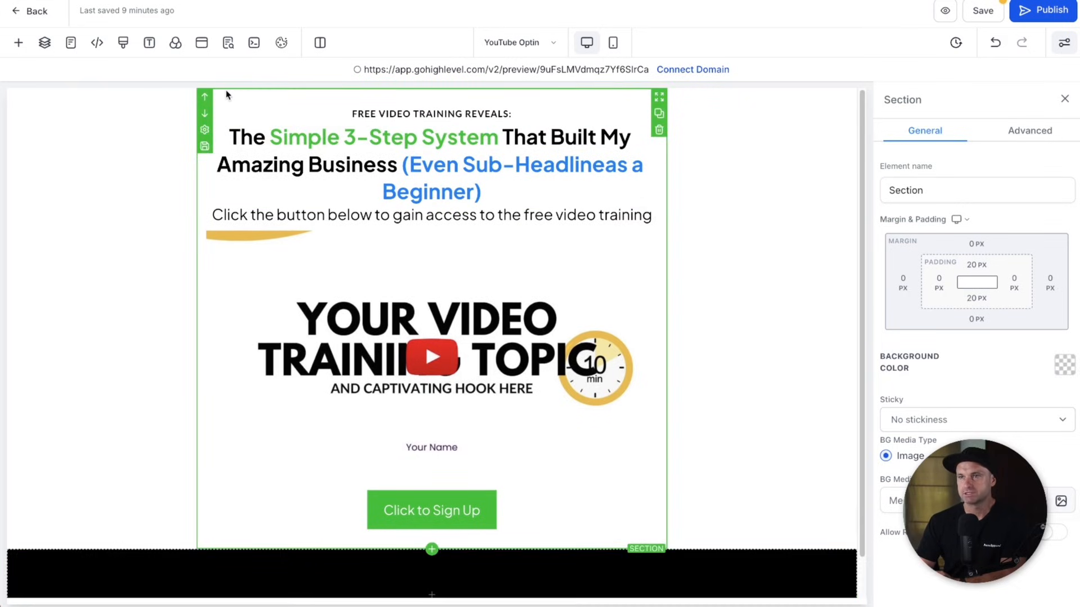
click(978, 319)
click(1000, 347)
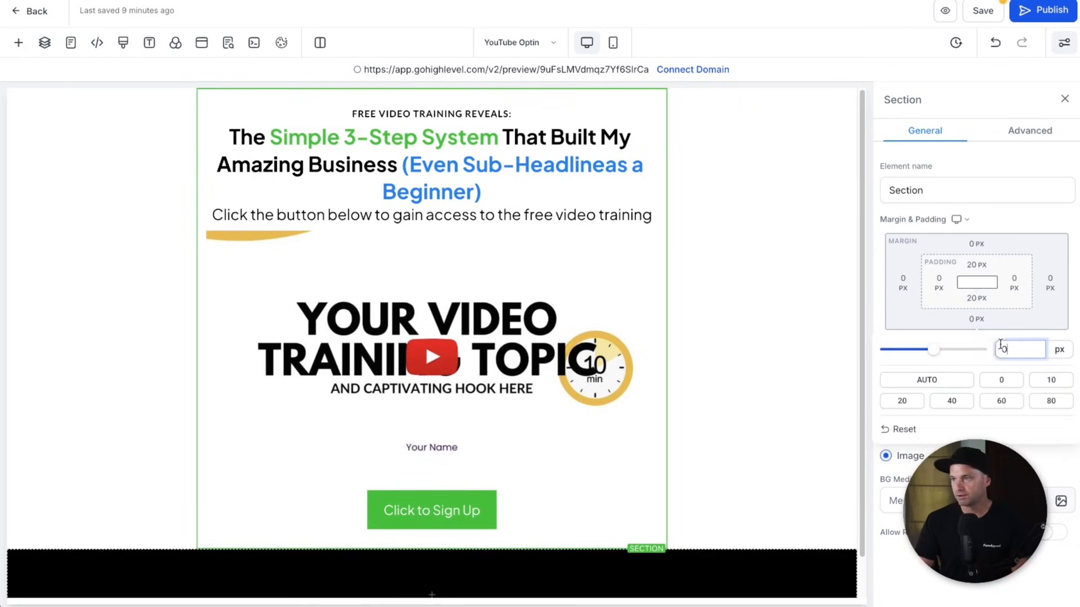
text(1500)
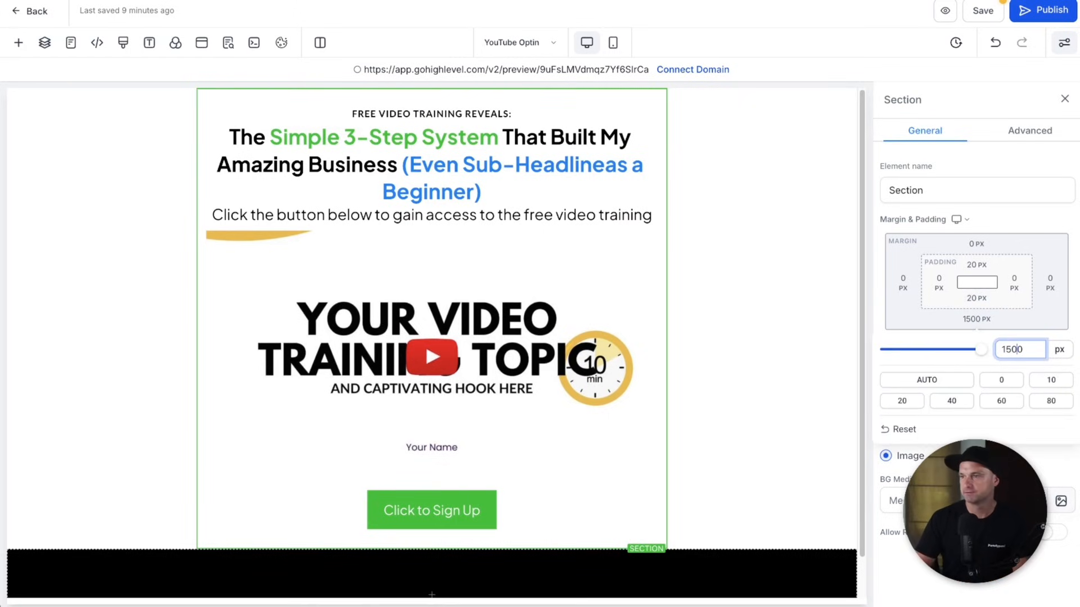
key(Delete)
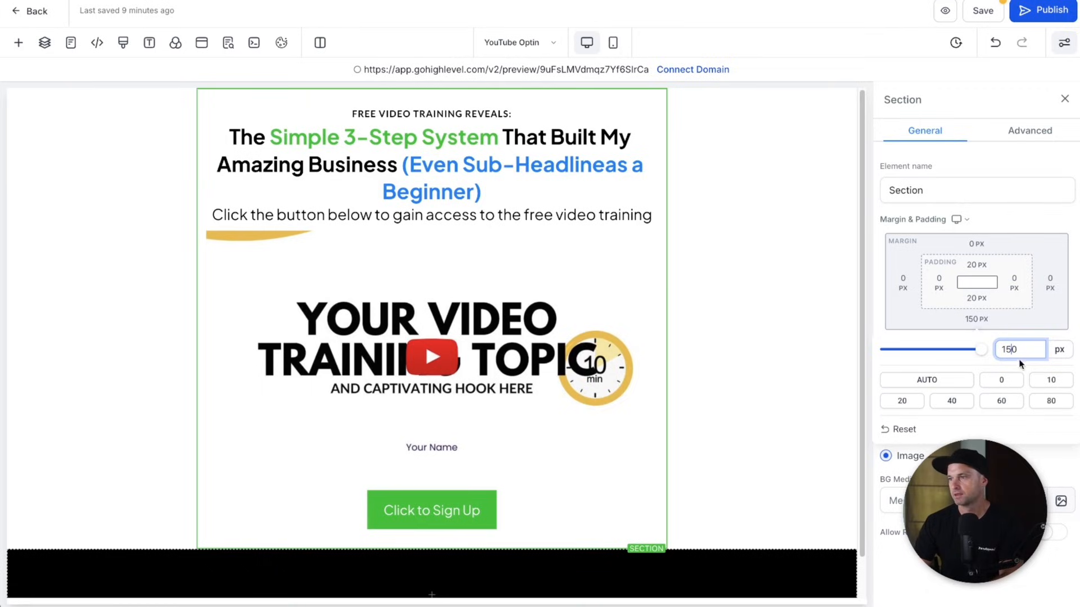
key(Return)
scroll(478, 381, down, 3)
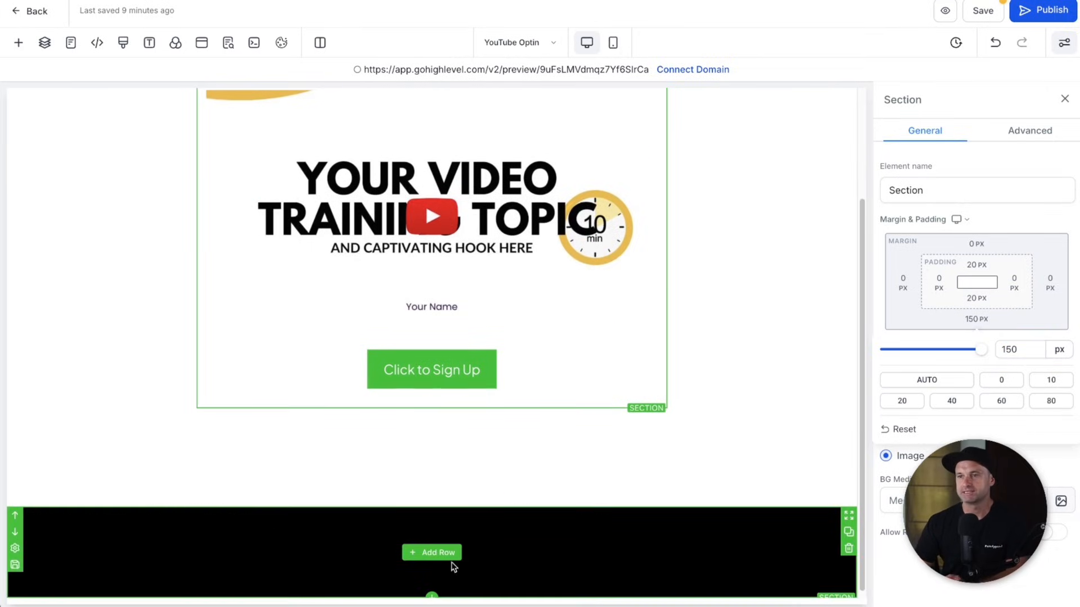
scroll(453, 568, up, 3)
scroll(565, 432, down, 3)
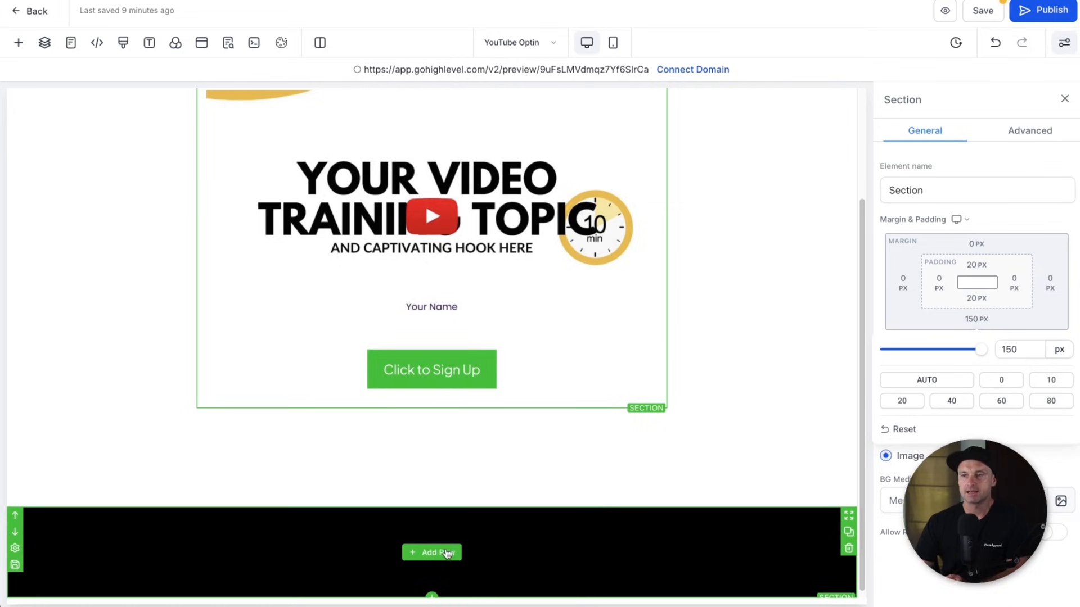
- Add a 1-column row with a Paragraph element to the black footer section
click(448, 554)
click(207, 166)
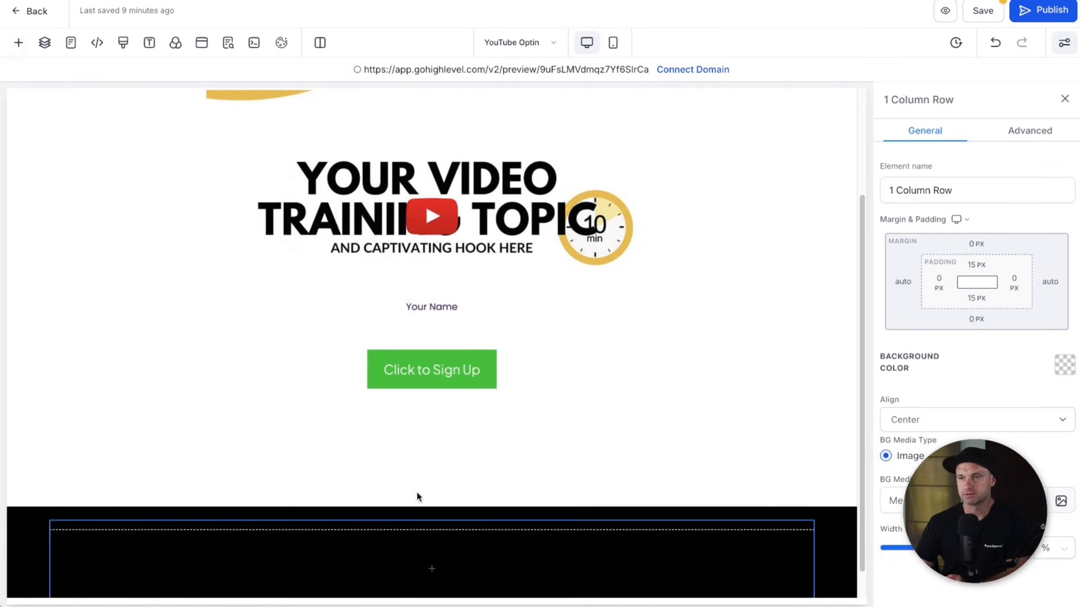
click(436, 570)
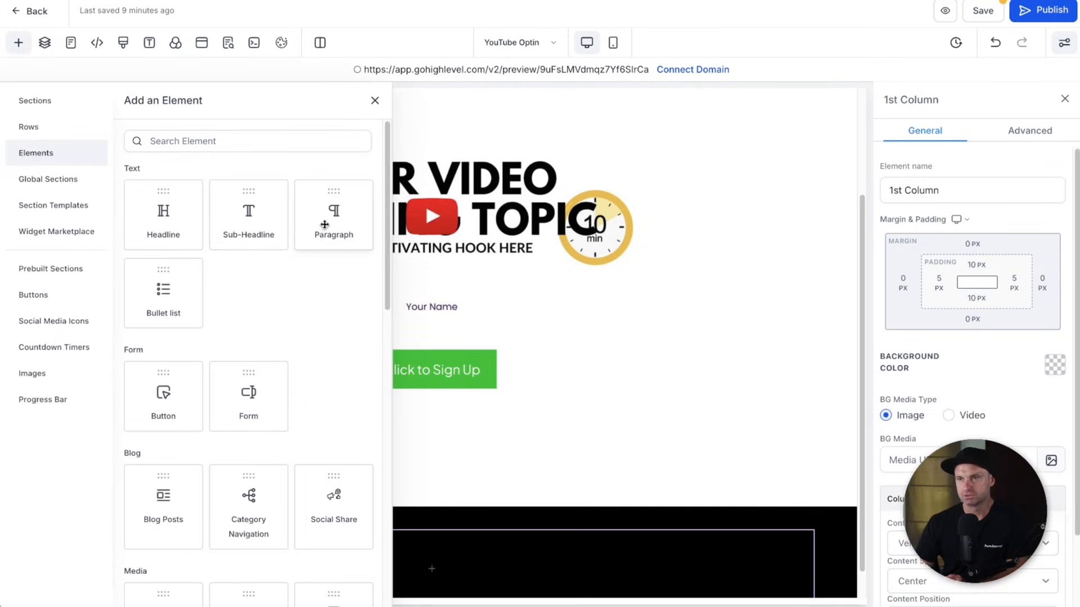
click(334, 230)
- Replace the placeholder paragraph with the copyright and disclaimer text, coloured white
click(442, 548)
click(443, 558)
triple_click(443, 556)
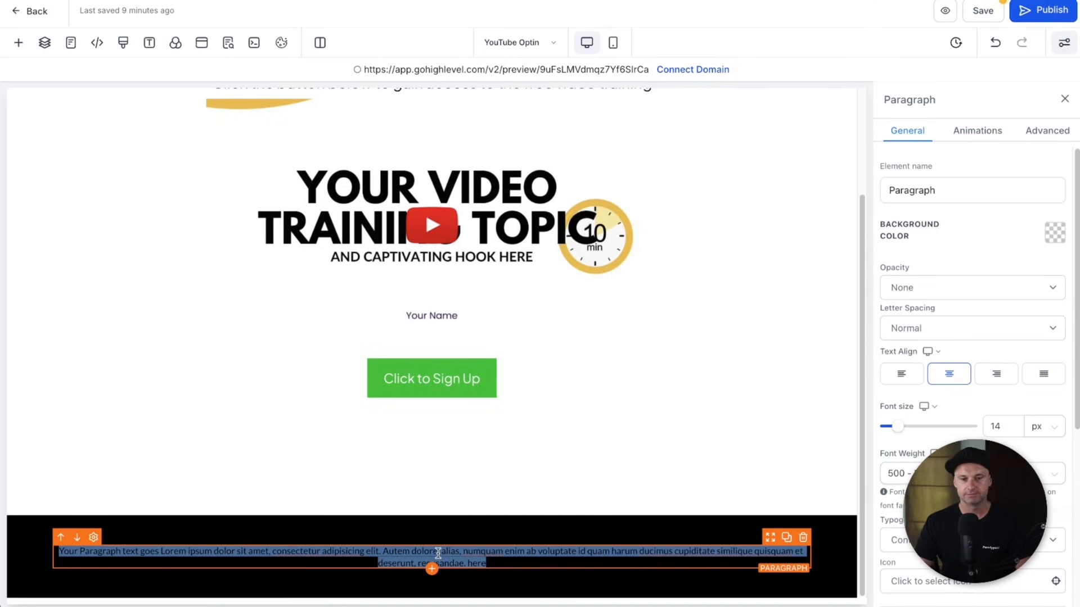
key(BackSpace)
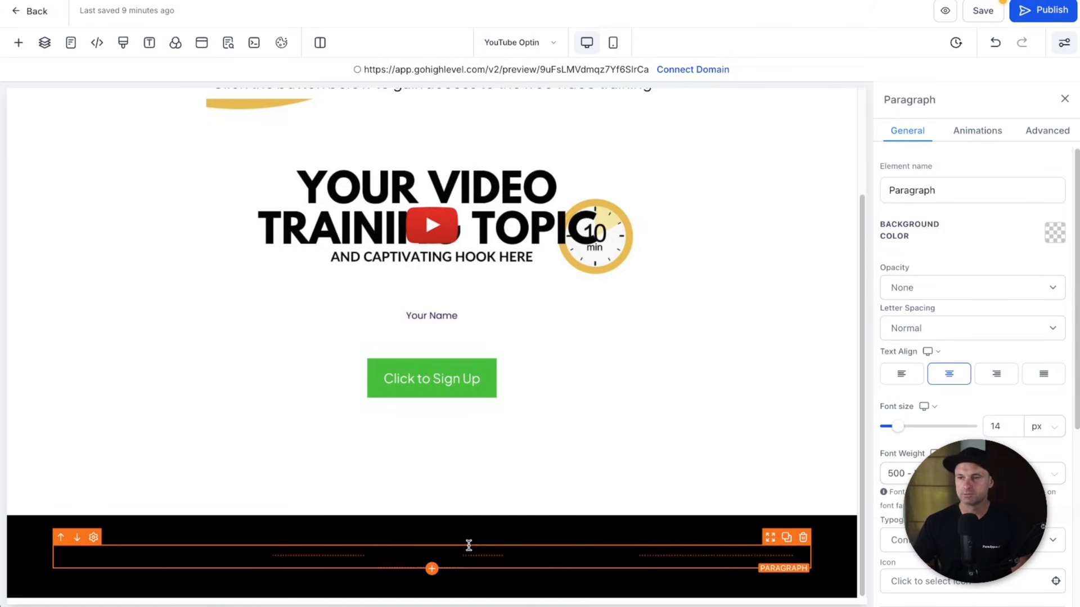
key(ctrl+z)
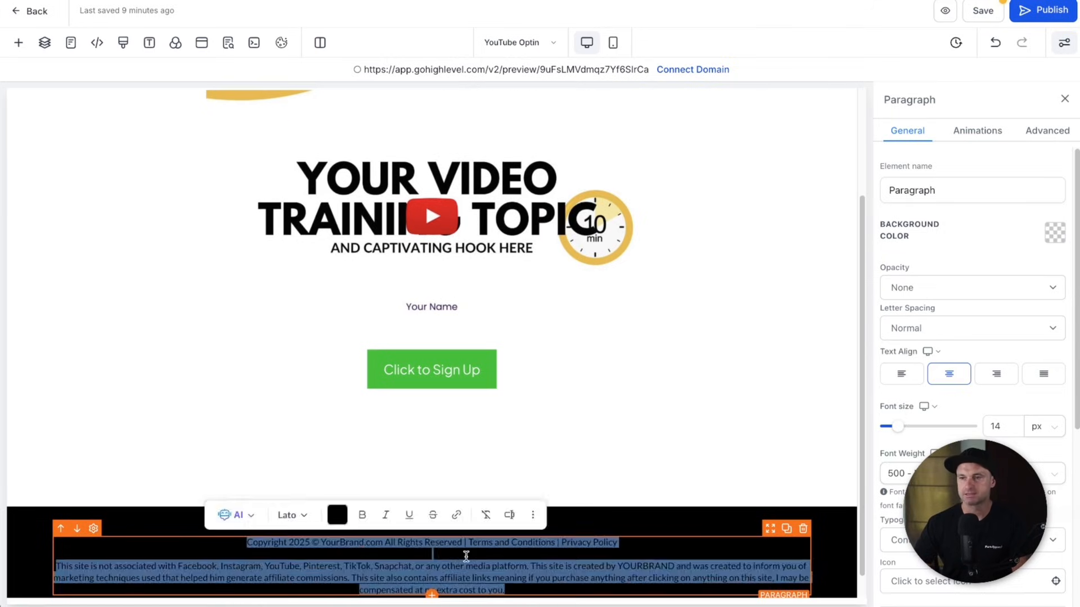
click(336, 515)
click(409, 413)
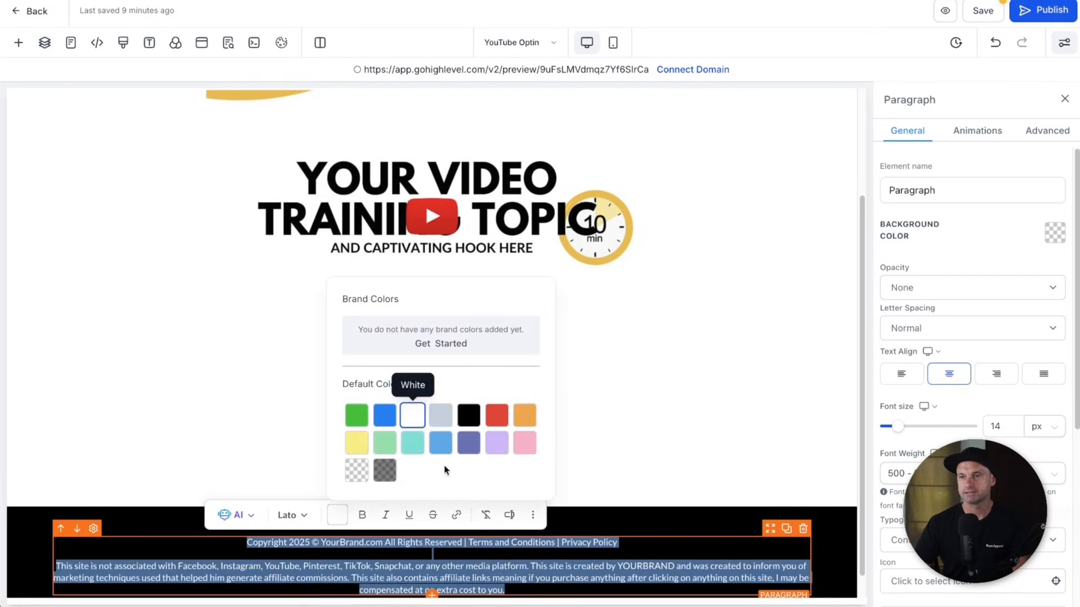
click(637, 523)
scroll(605, 520, down, 1)
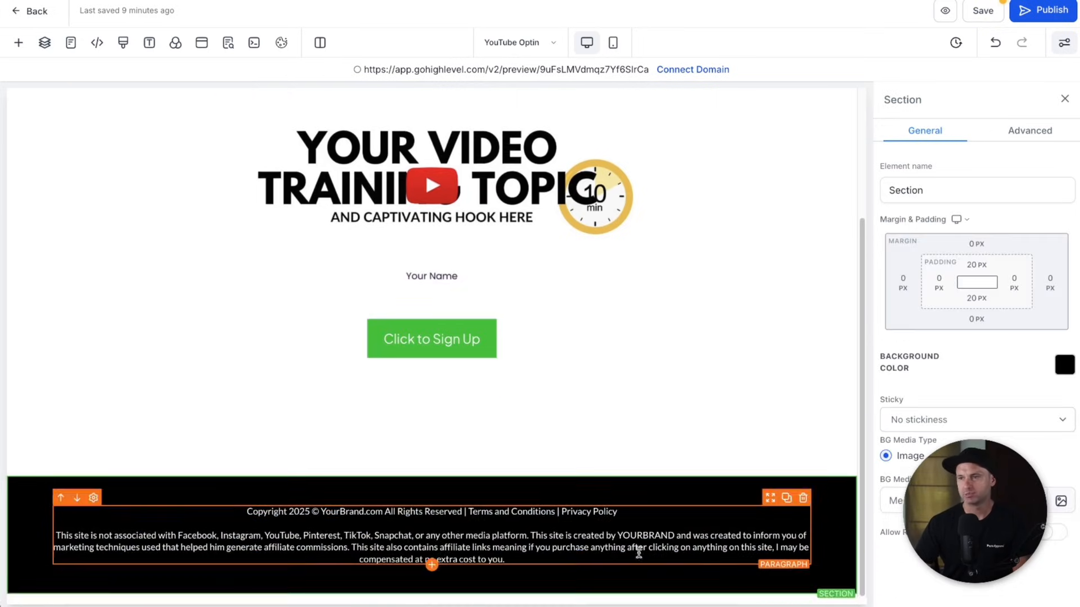
- Set the footer row's top and bottom padding to 0
click(570, 578)
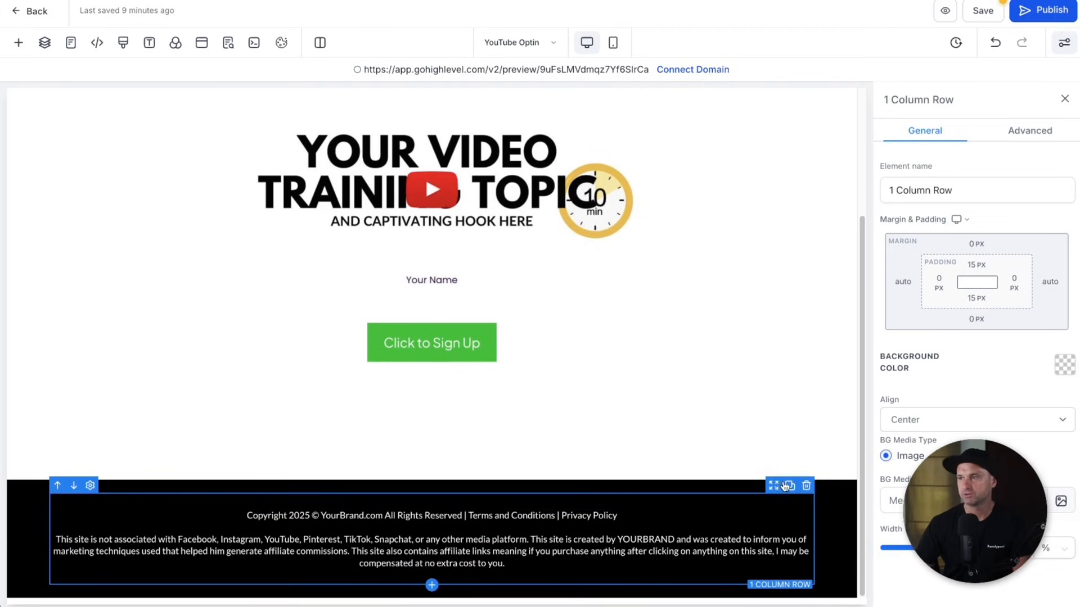
click(972, 270)
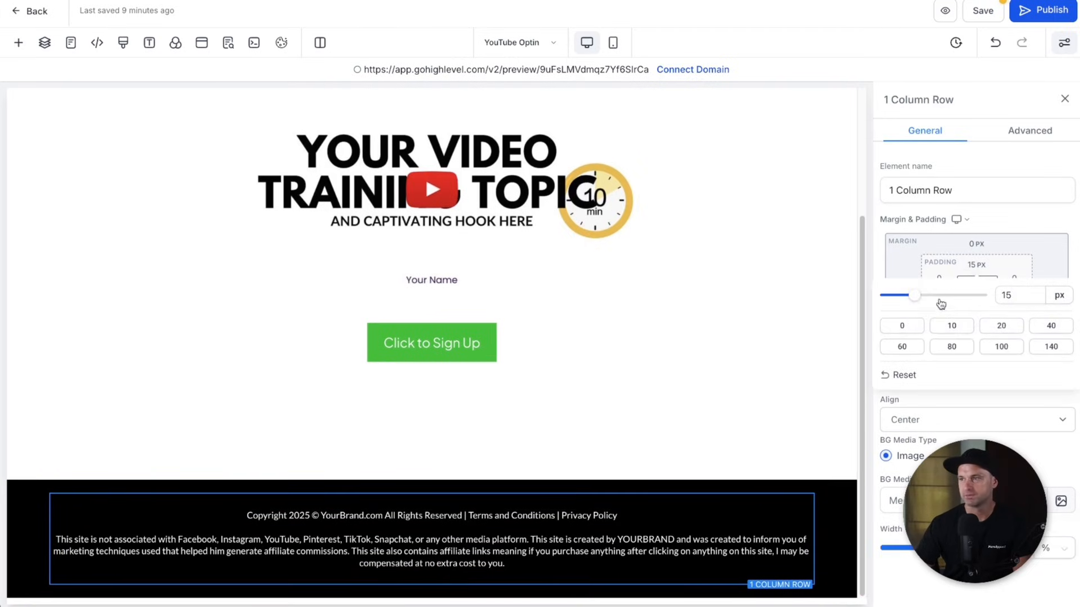
click(903, 326)
click(975, 298)
click(904, 358)
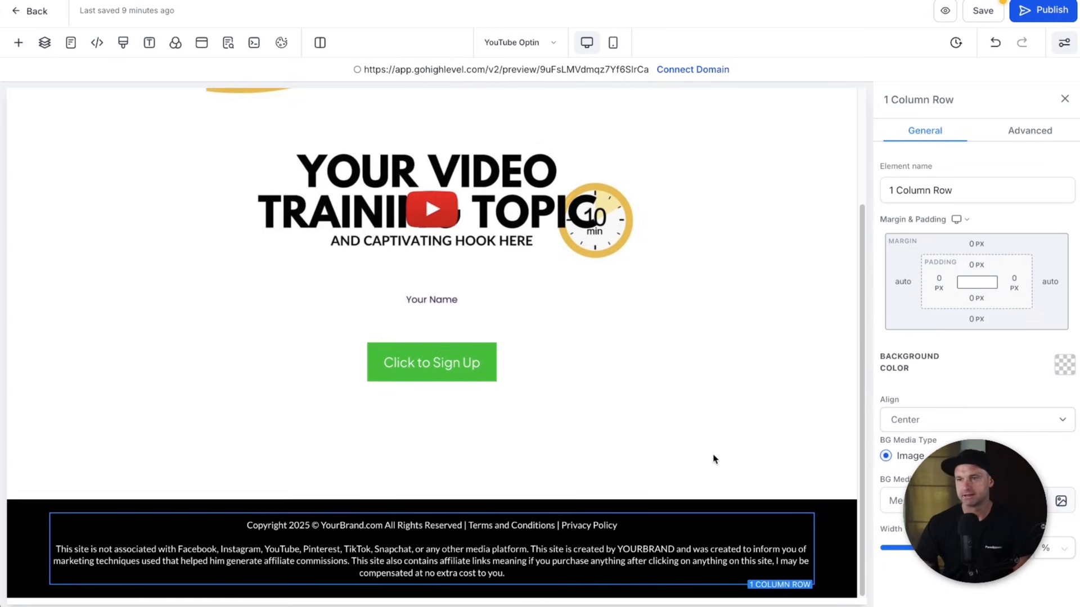
- Change the footer paragraph's font size from 14 to 13 px
click(687, 532)
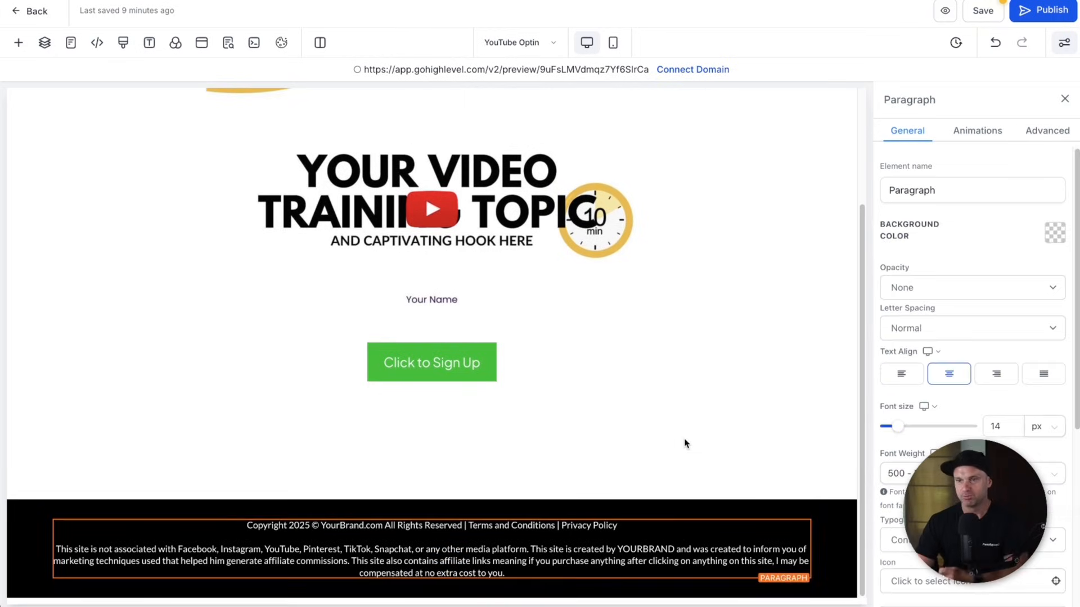
click(670, 547)
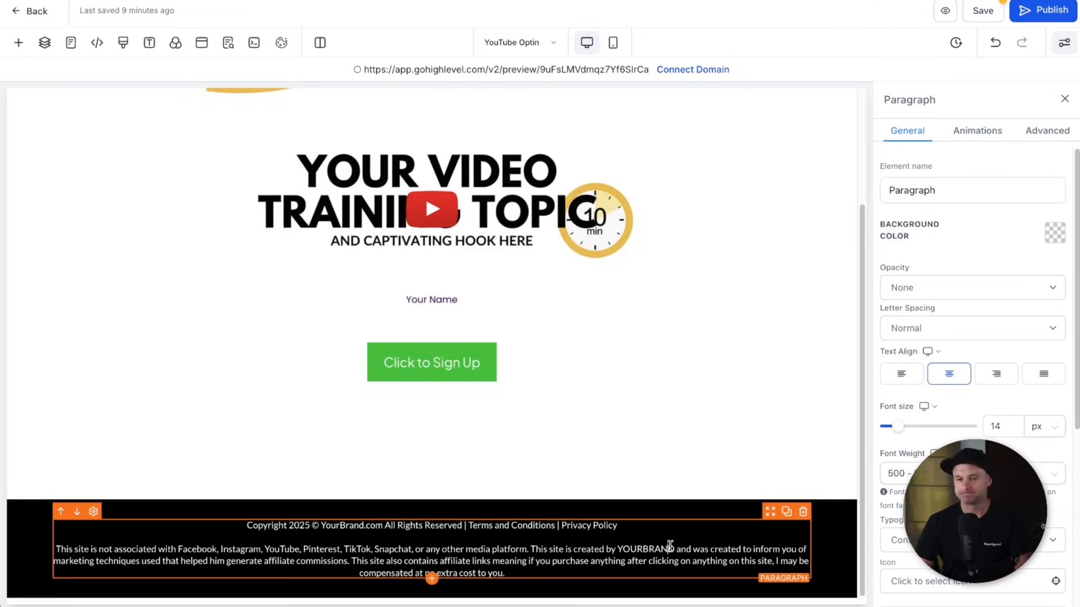
key(super+a)
click(1003, 427)
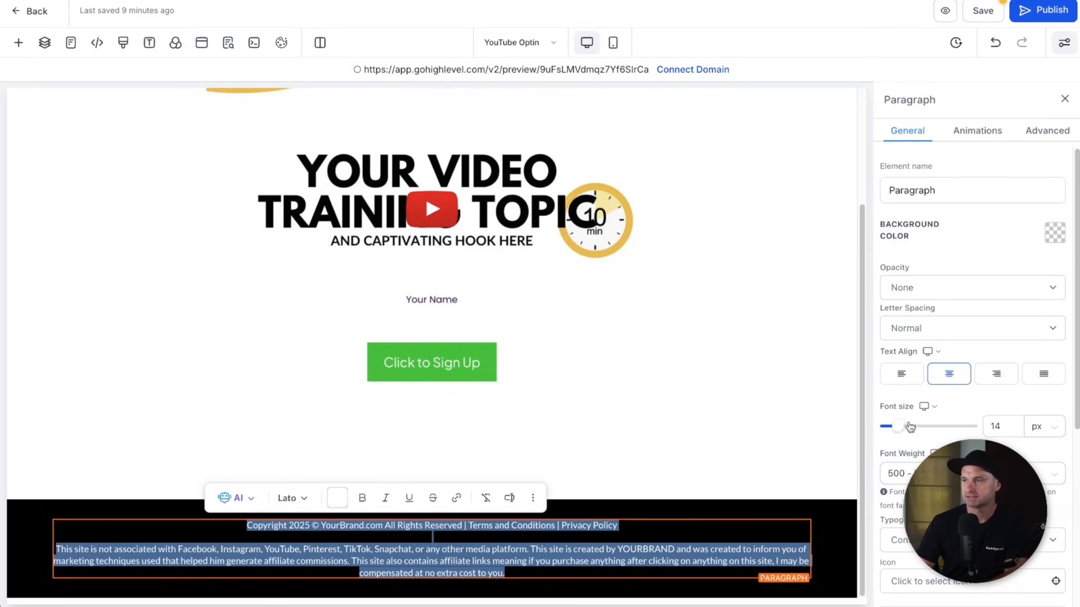
click(998, 422)
key(BackSpace)
text(3)
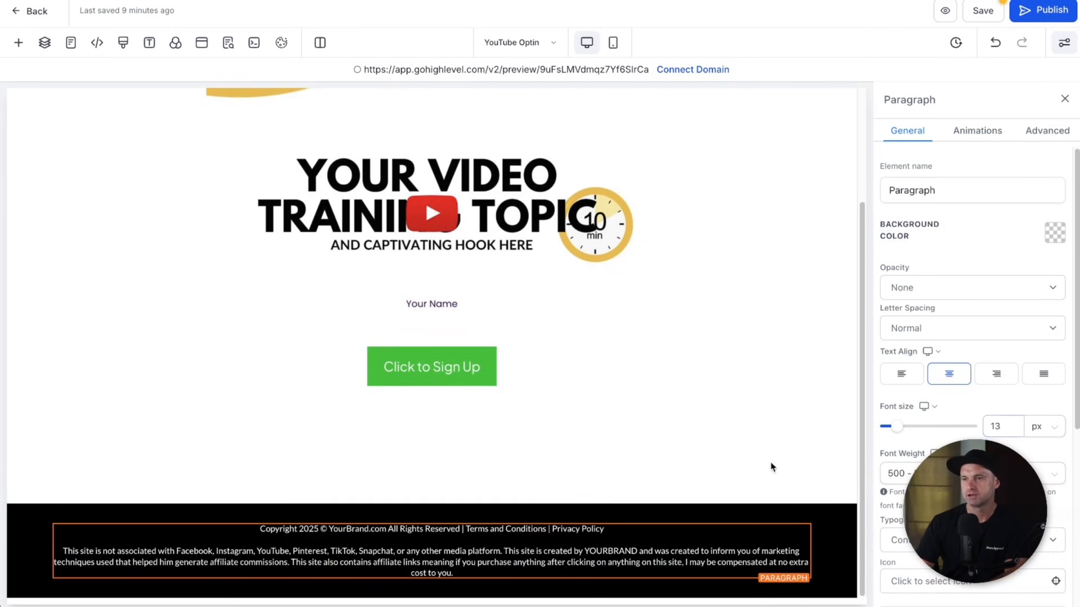
click(487, 384)
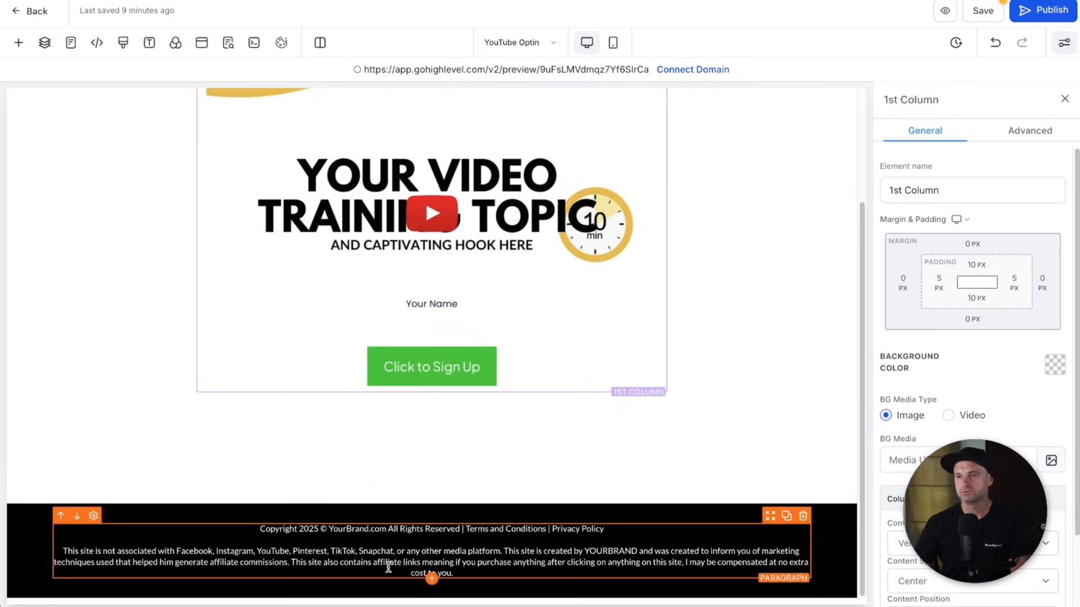
click(336, 529)
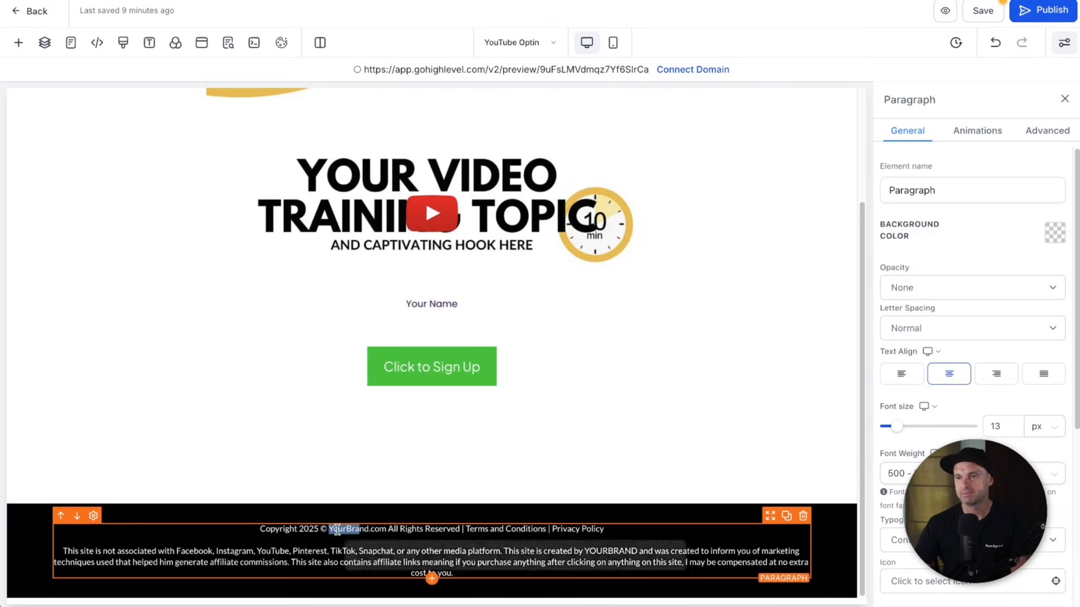
drag(500, 529, 568, 529)
click(586, 529)
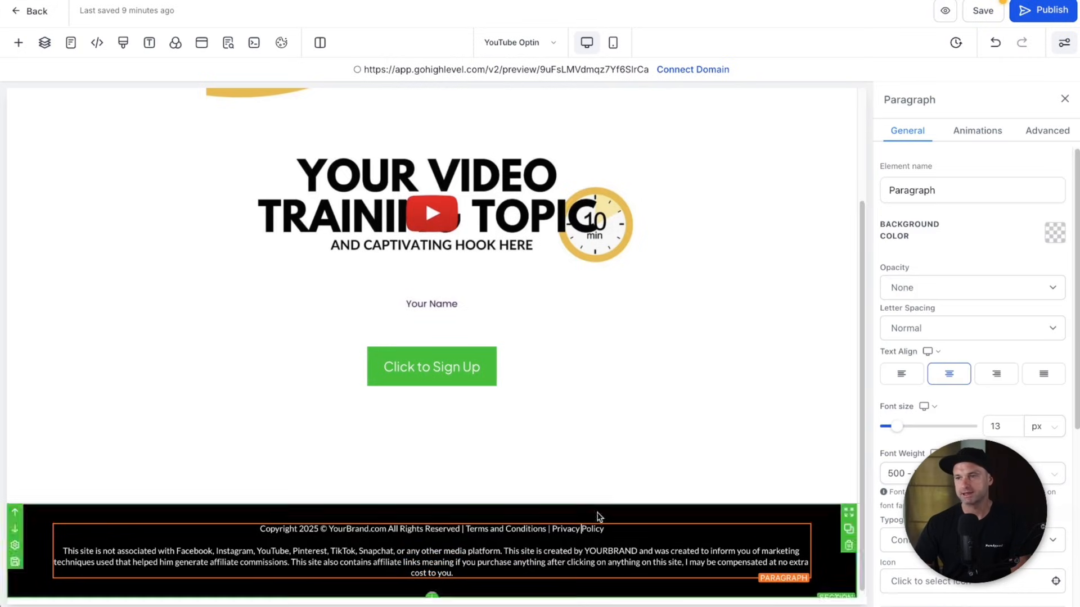
drag(466, 527, 545, 529)
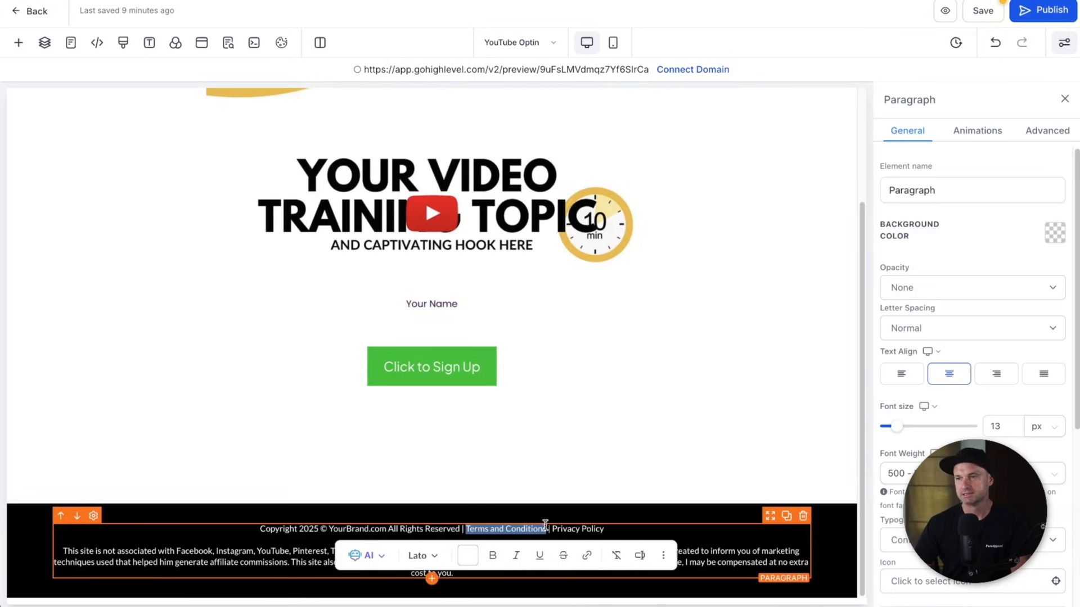
click(587, 555)
text(/)
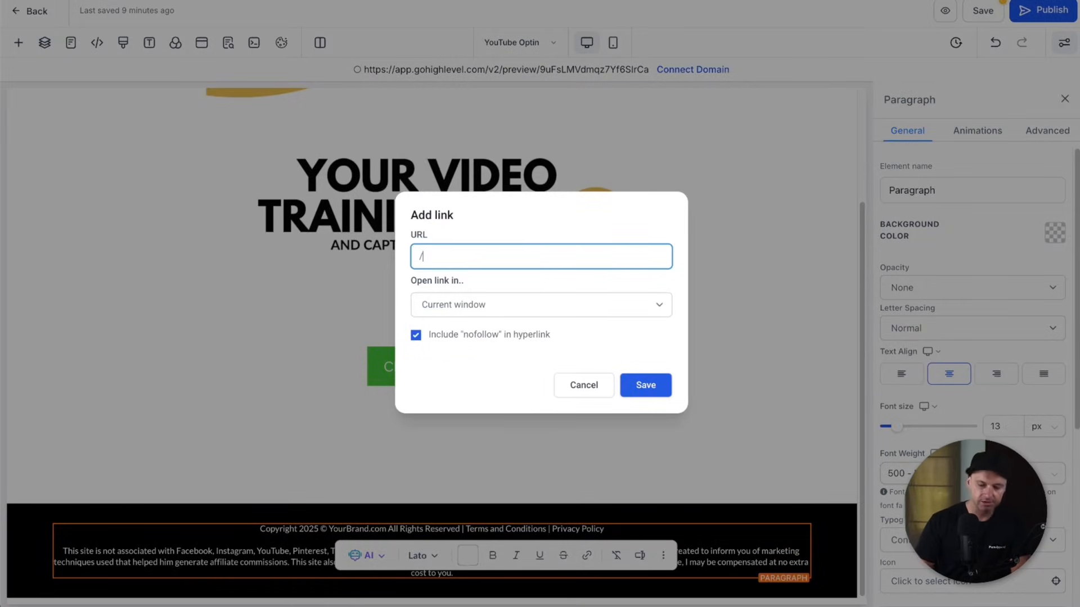
text(https://funnelscene.com/t)
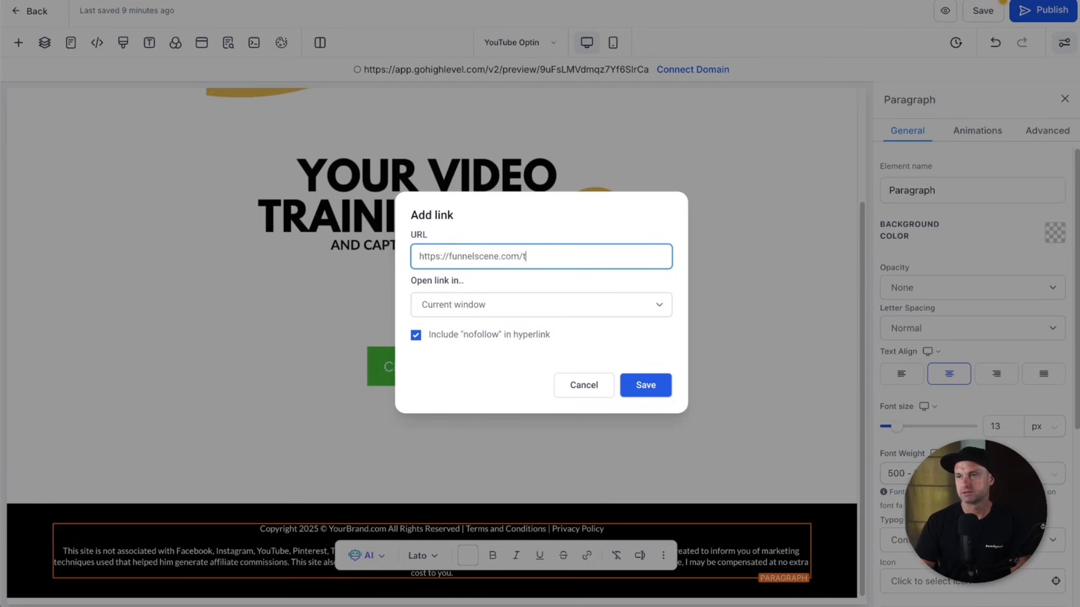
text(erms-and-conditi)
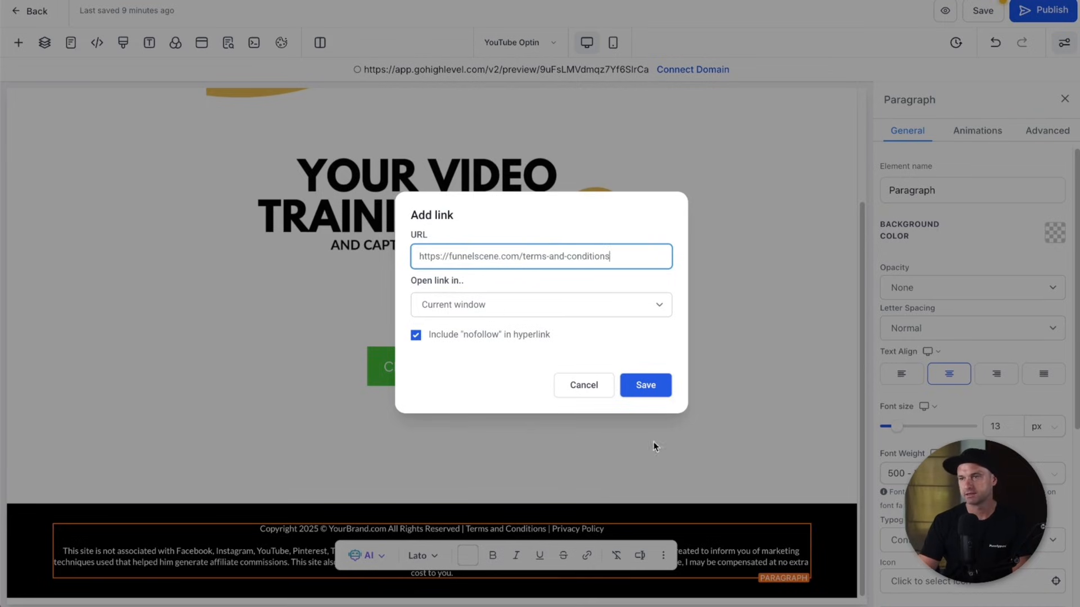
text(ons)
click(641, 385)
click(629, 521)
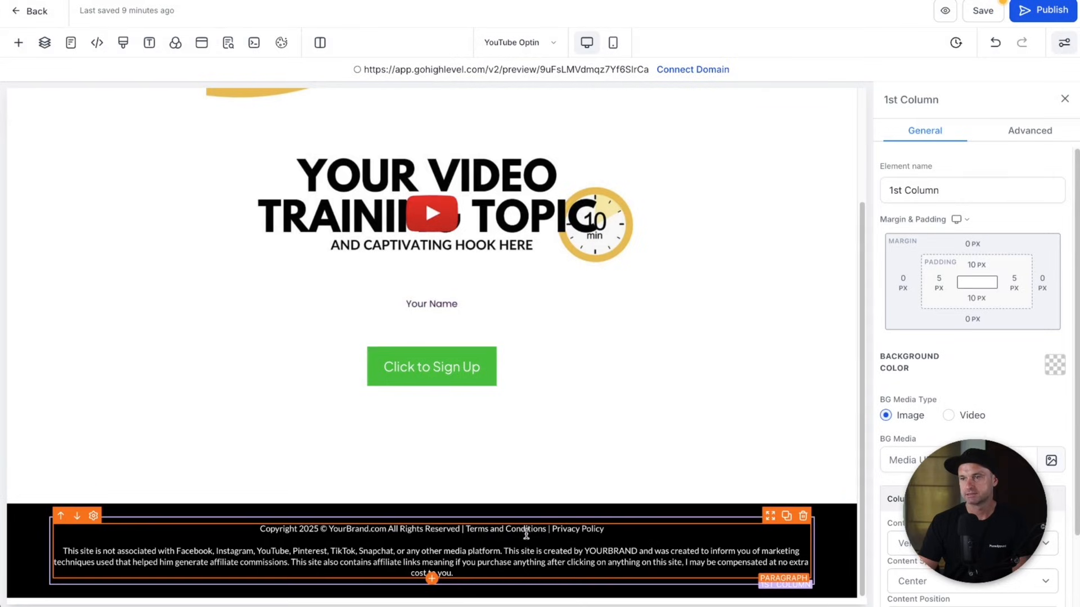
- Set the 'FREE VIDEO TRAINING REVEALS:' pre-headline's font weight to 800
scroll(634, 489, up, 3)
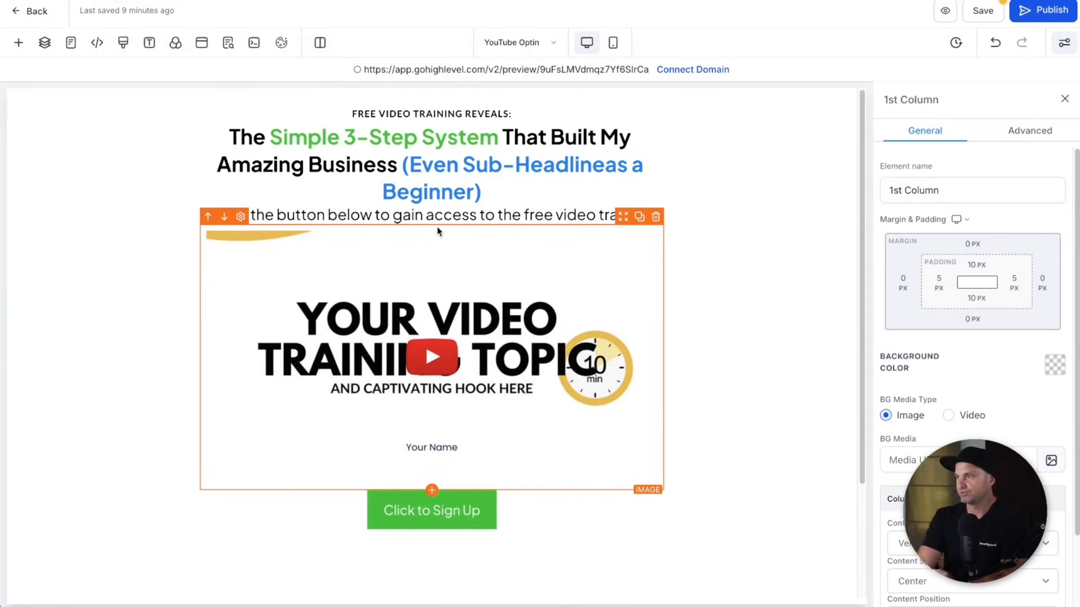
click(466, 147)
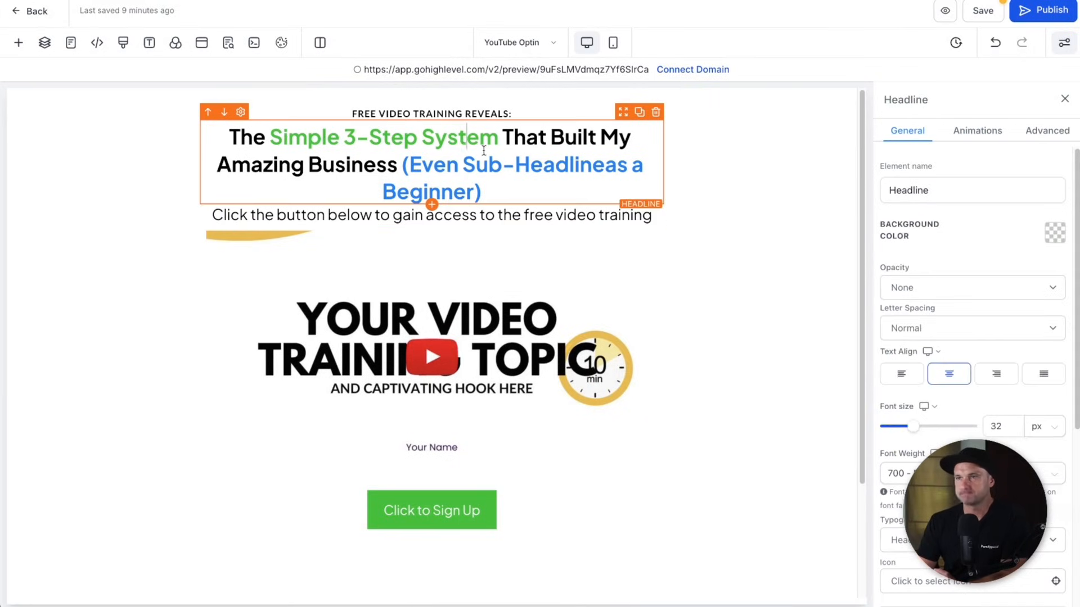
click(460, 110)
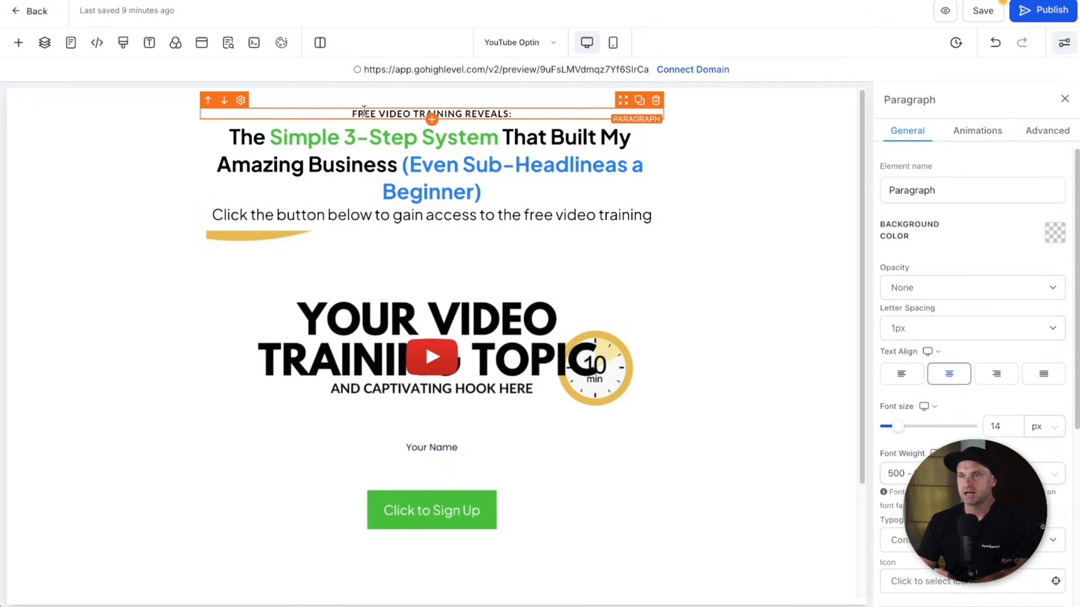
click(899, 473)
click(944, 419)
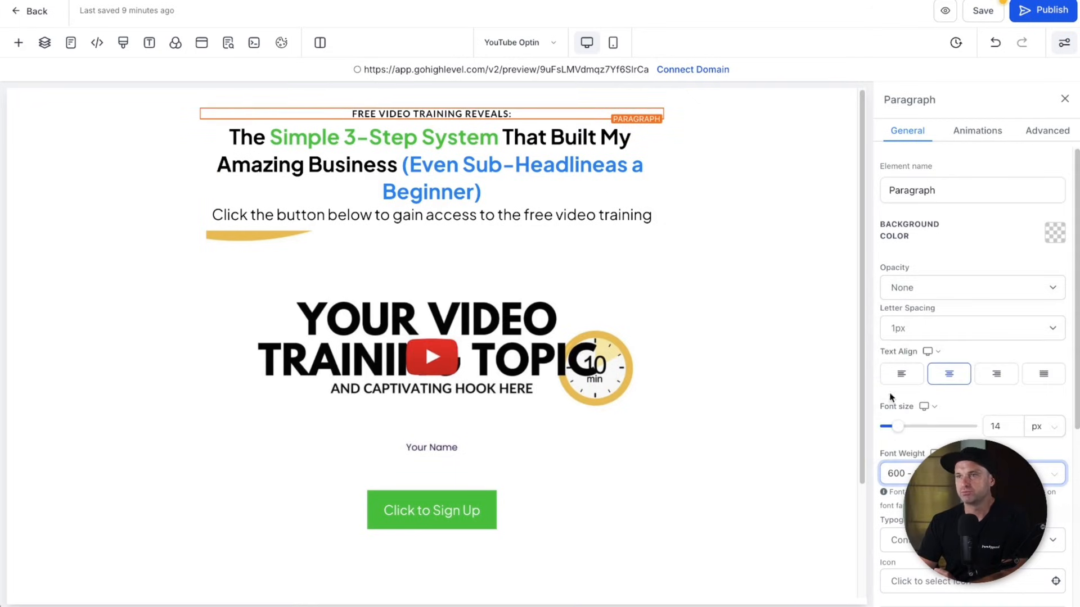
triple_click(485, 114)
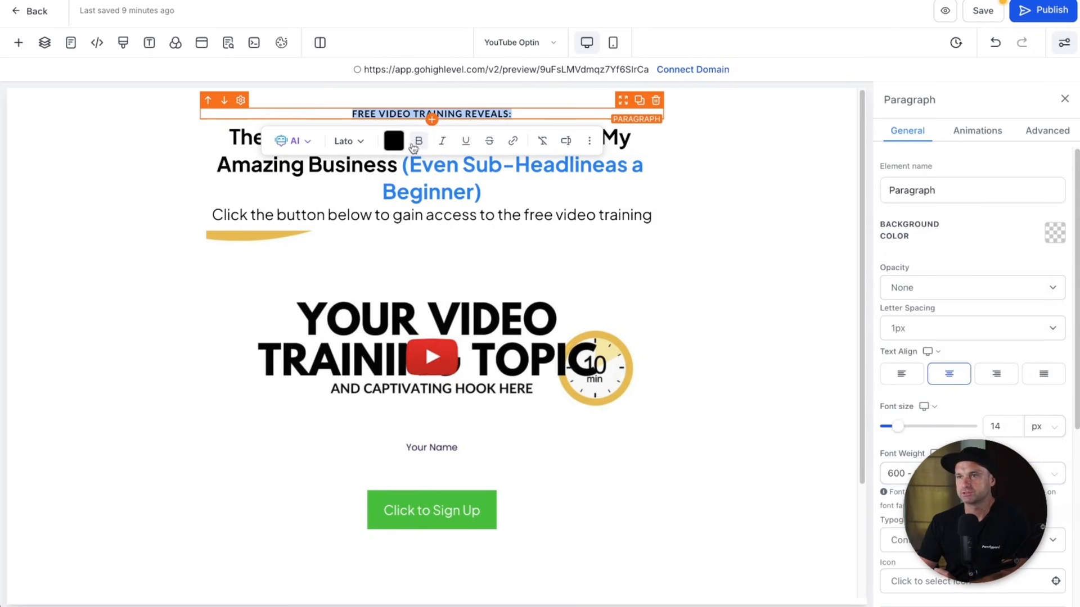
click(900, 474)
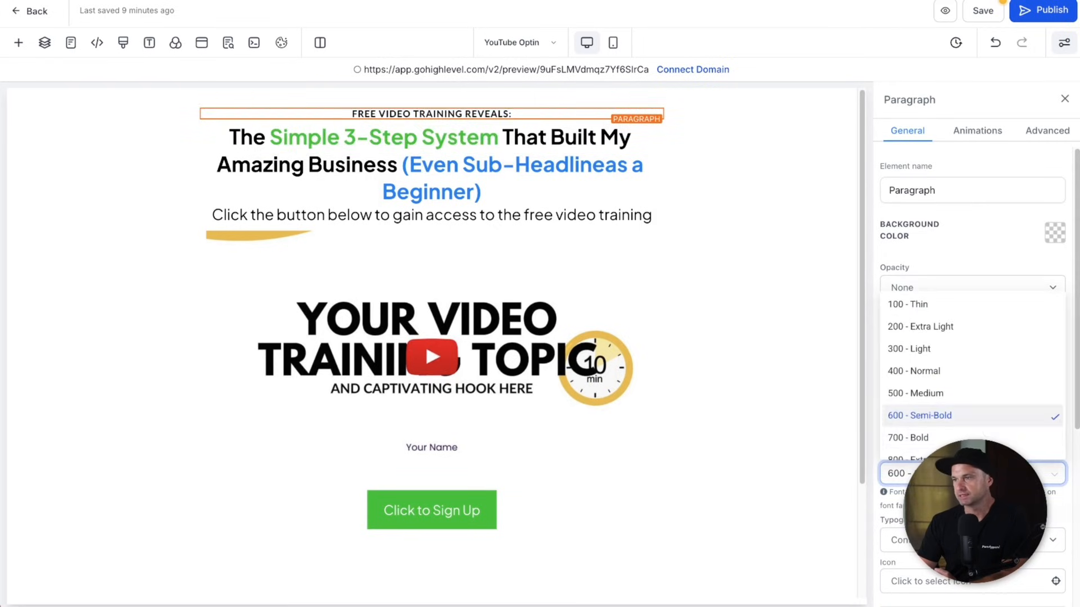
click(956, 437)
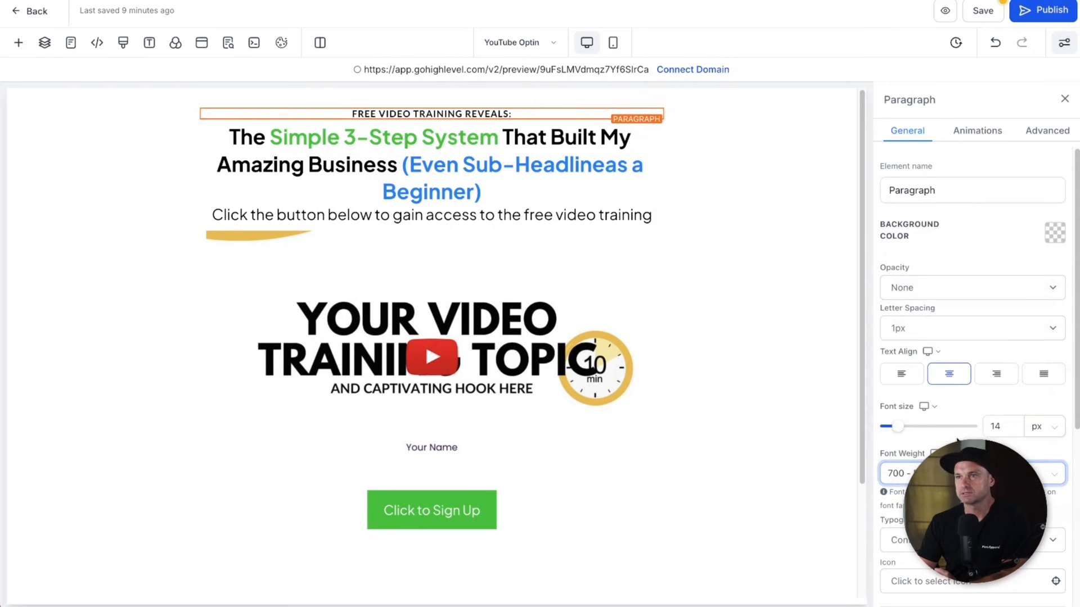
triple_click(544, 115)
click(964, 474)
click(959, 458)
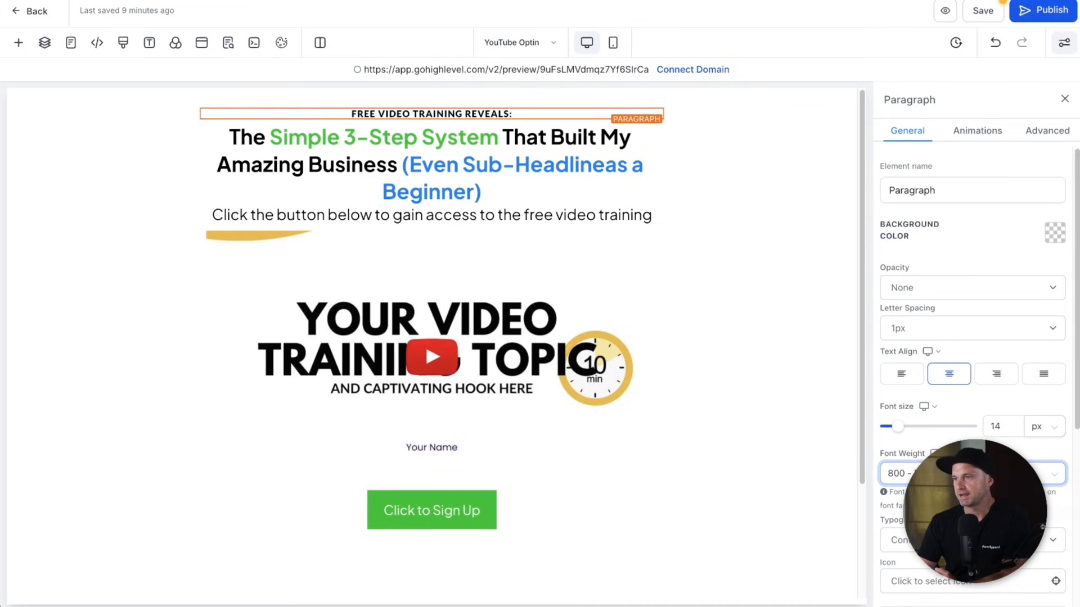
- Set the main headline's font size to 40 px
click(998, 426)
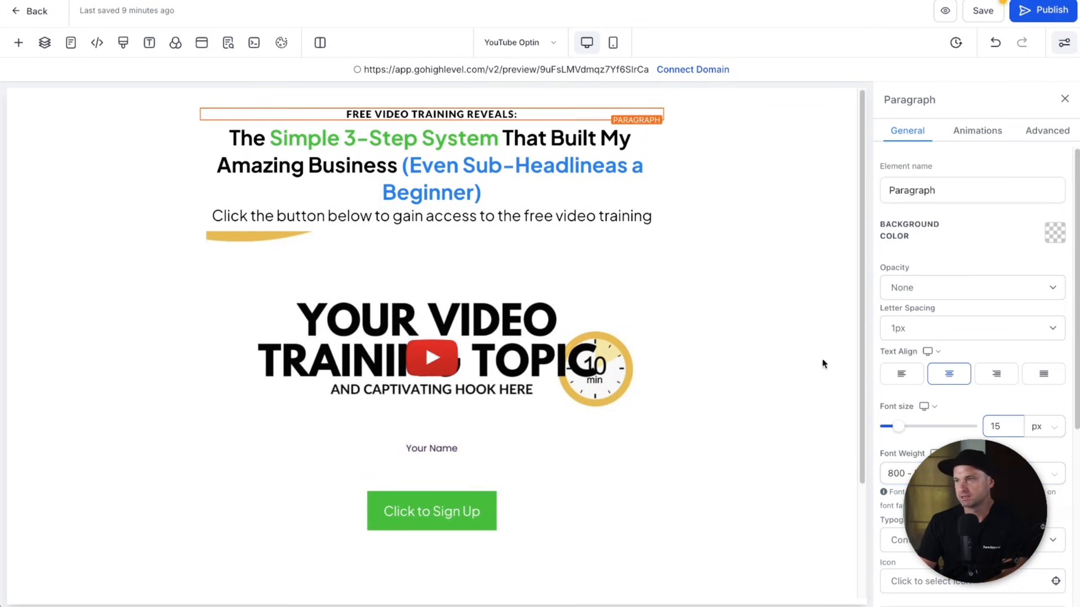
click(579, 157)
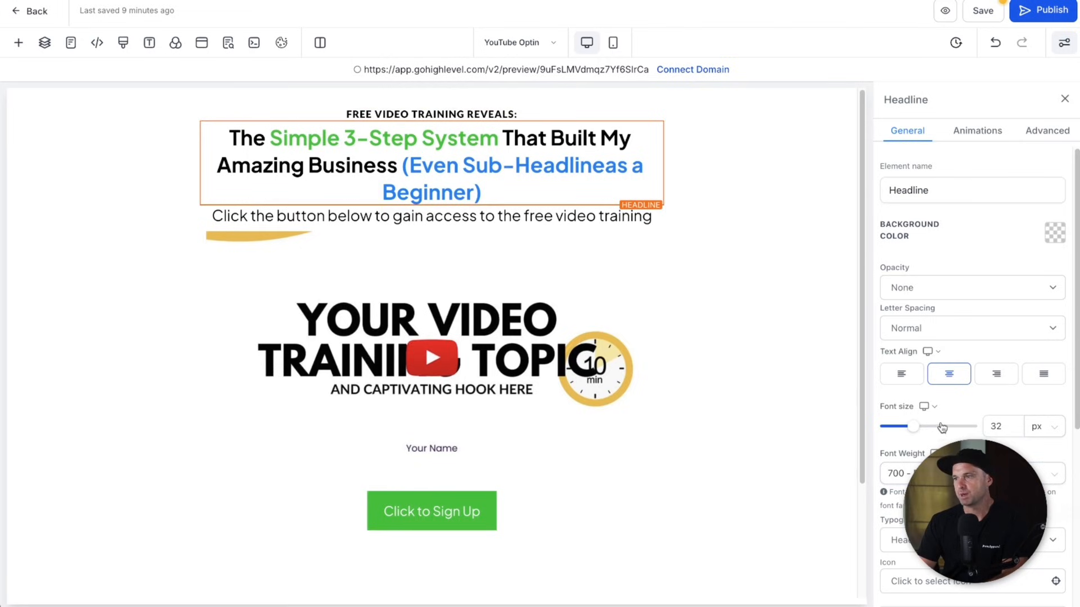
double_click(999, 426)
text(40)
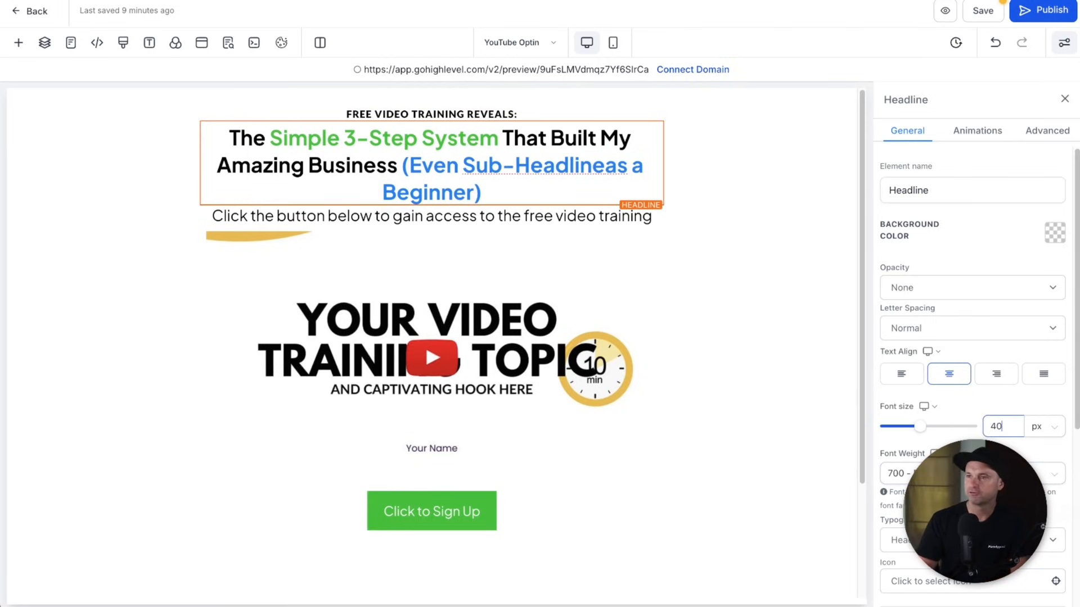
key(Return)
- Delete the words 'Sub-Headline' from the headline text
click(451, 232)
click(392, 210)
drag(536, 200, 572, 189)
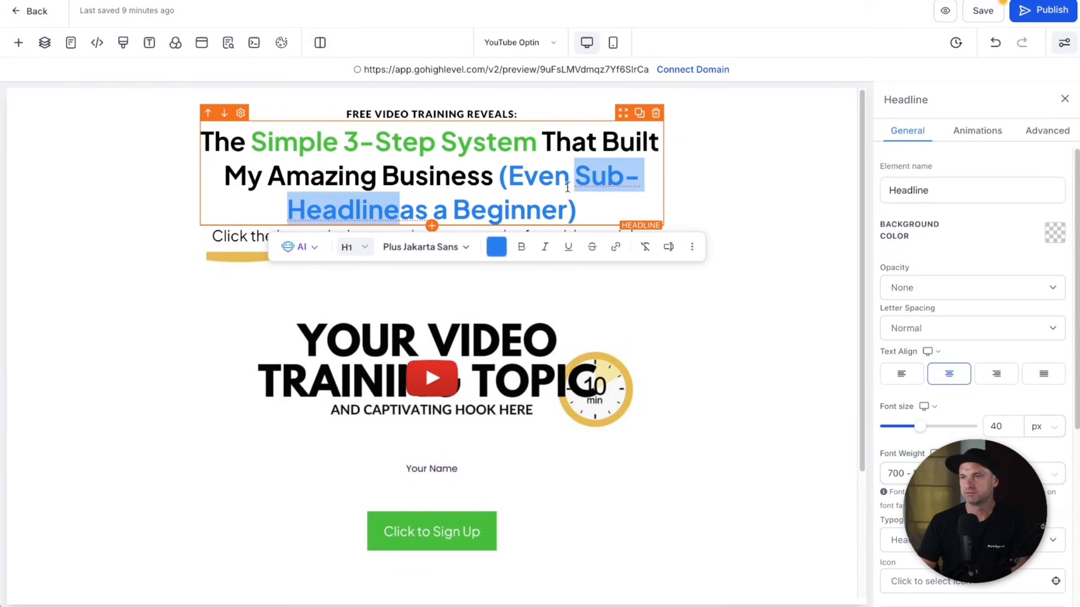
key(BackSpace)
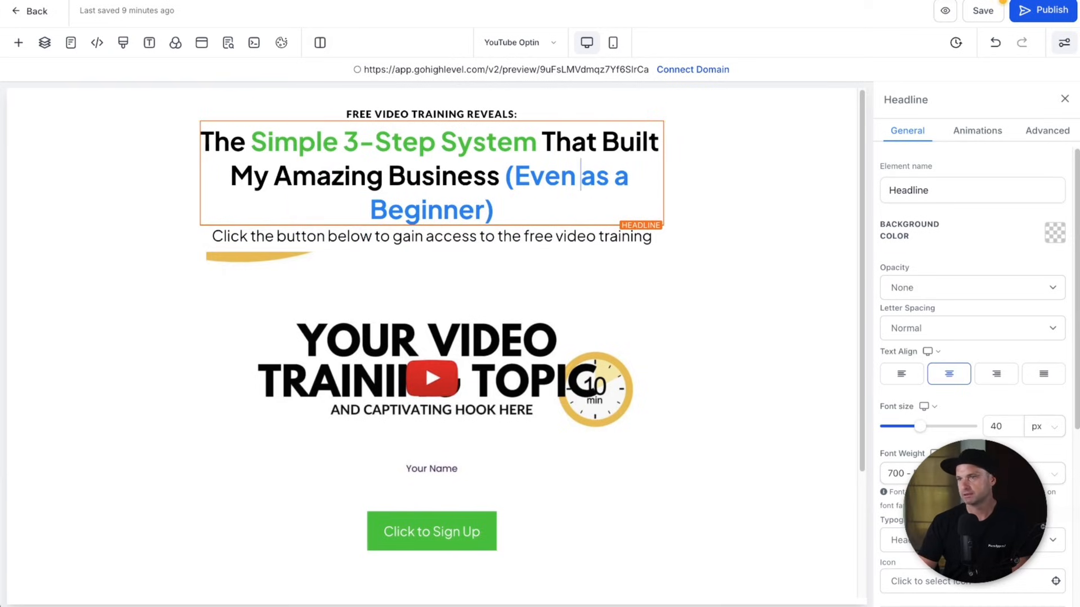
text(26)
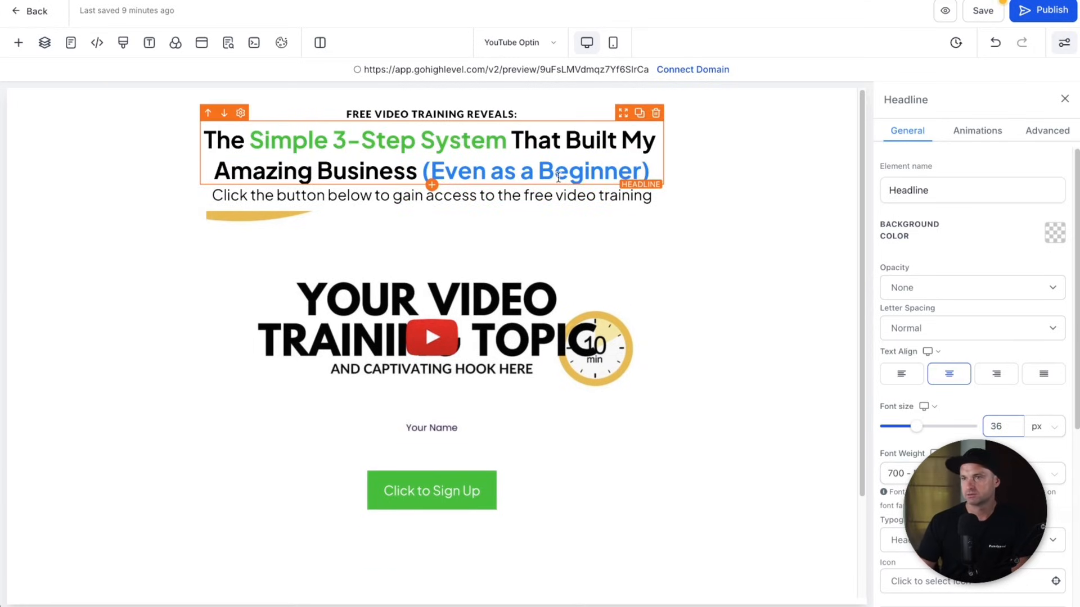
- Apply 5 px spacing to the headline
scroll(956, 337, down, 6)
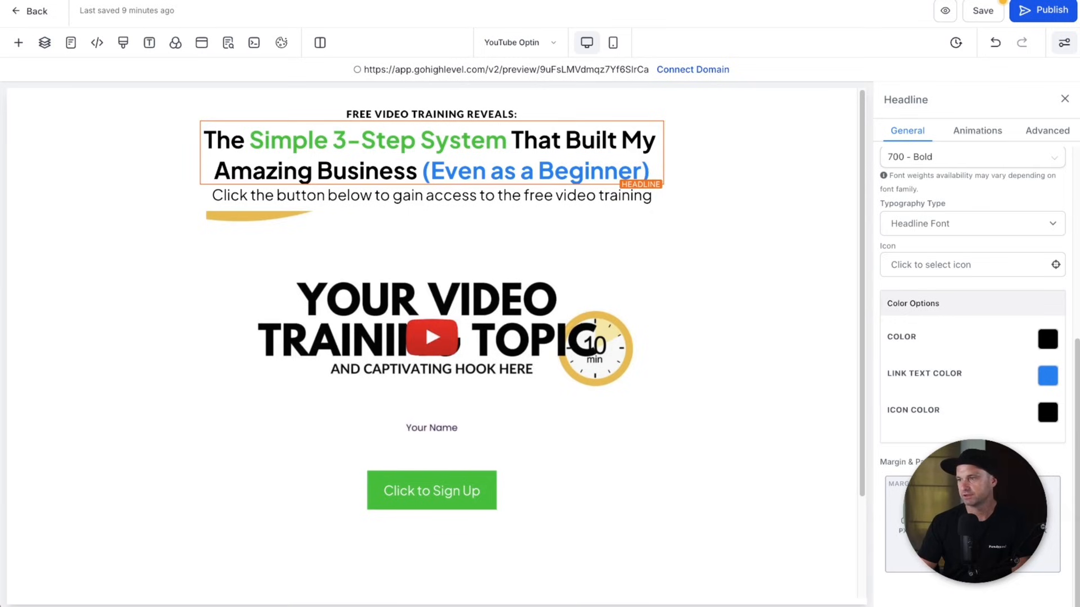
click(973, 541)
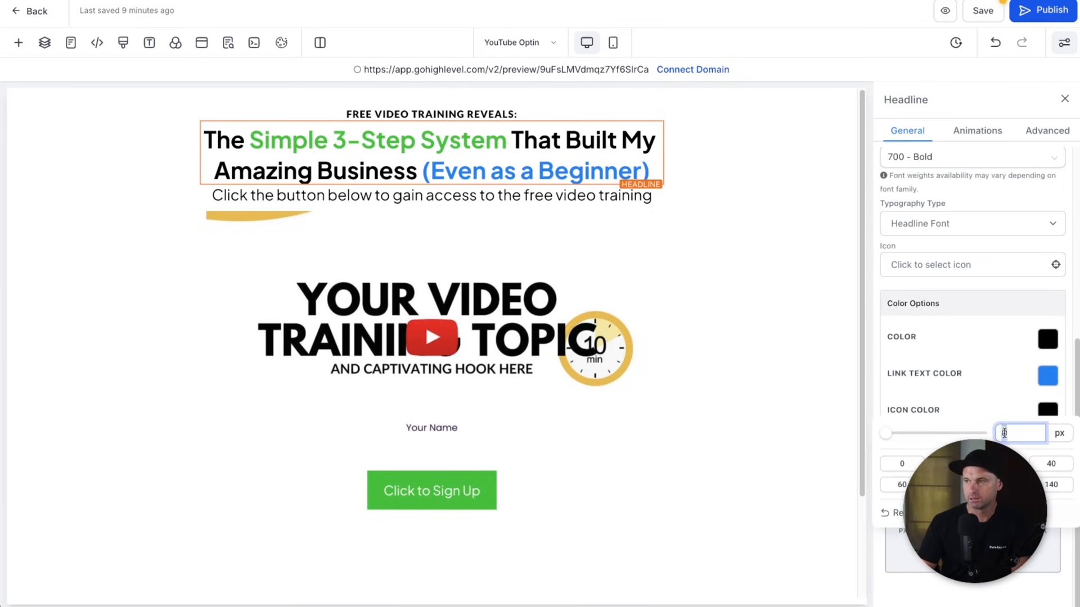
click(1011, 584)
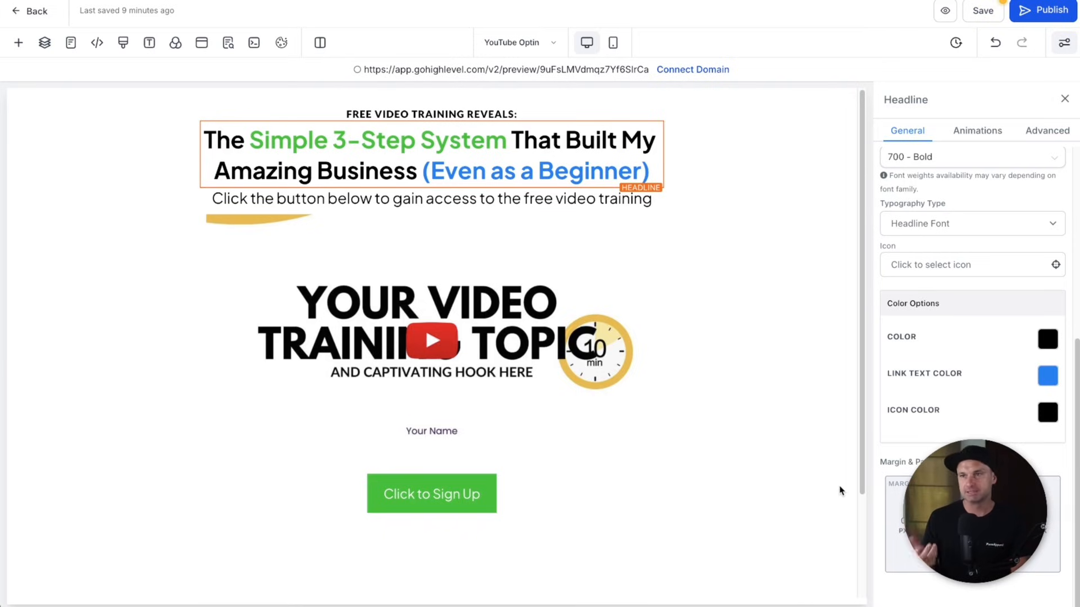
click(434, 201)
scroll(971, 328, up, 5)
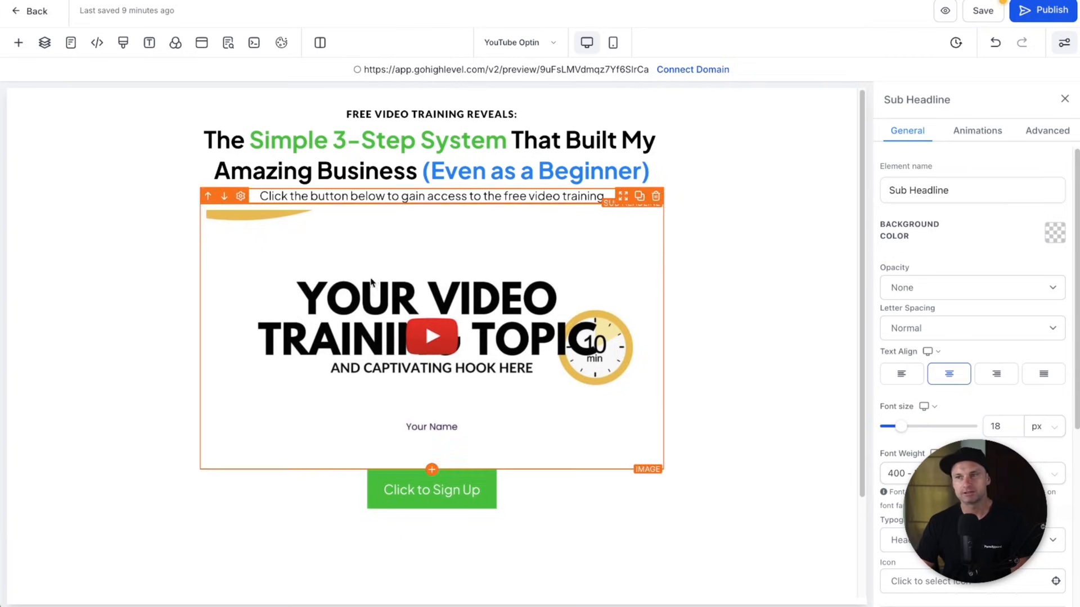
- Add a box shadow to the video image with 0 0 offsets and 6 px blur
click(633, 277)
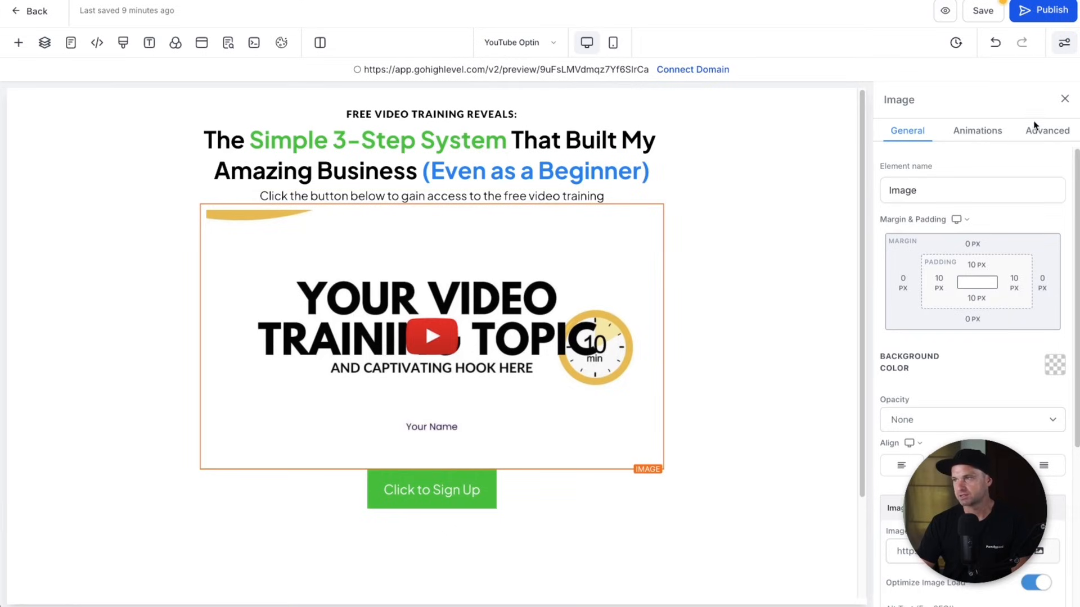
click(1048, 134)
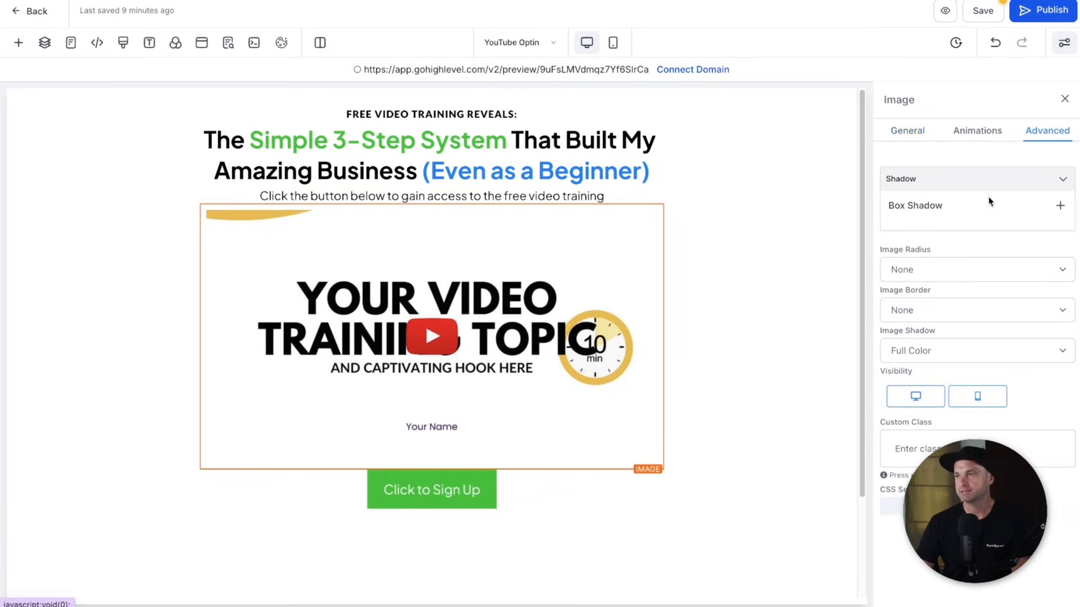
click(1059, 207)
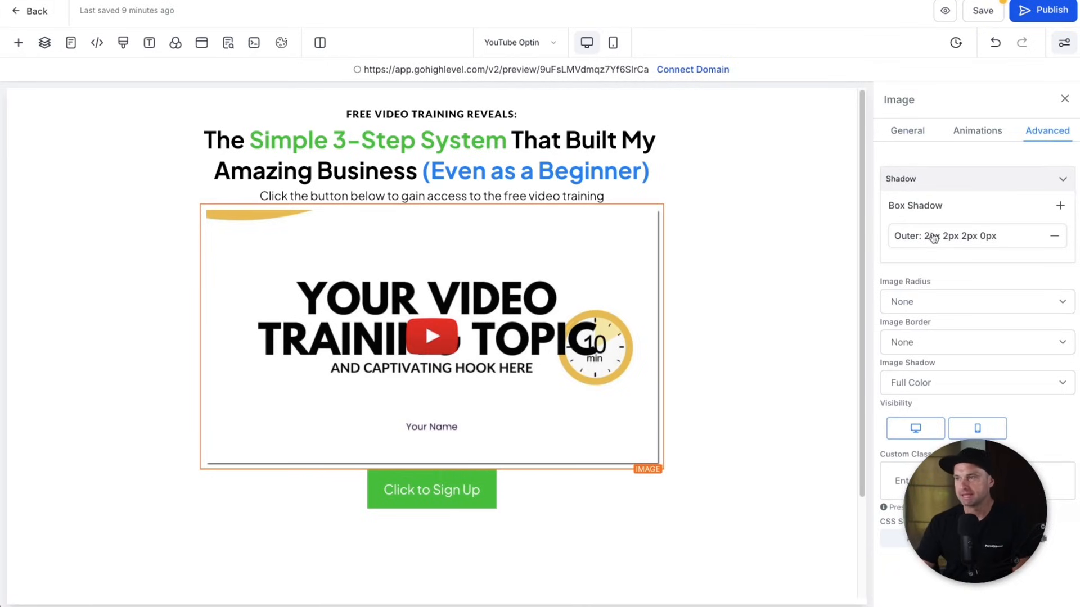
click(927, 239)
click(1022, 313)
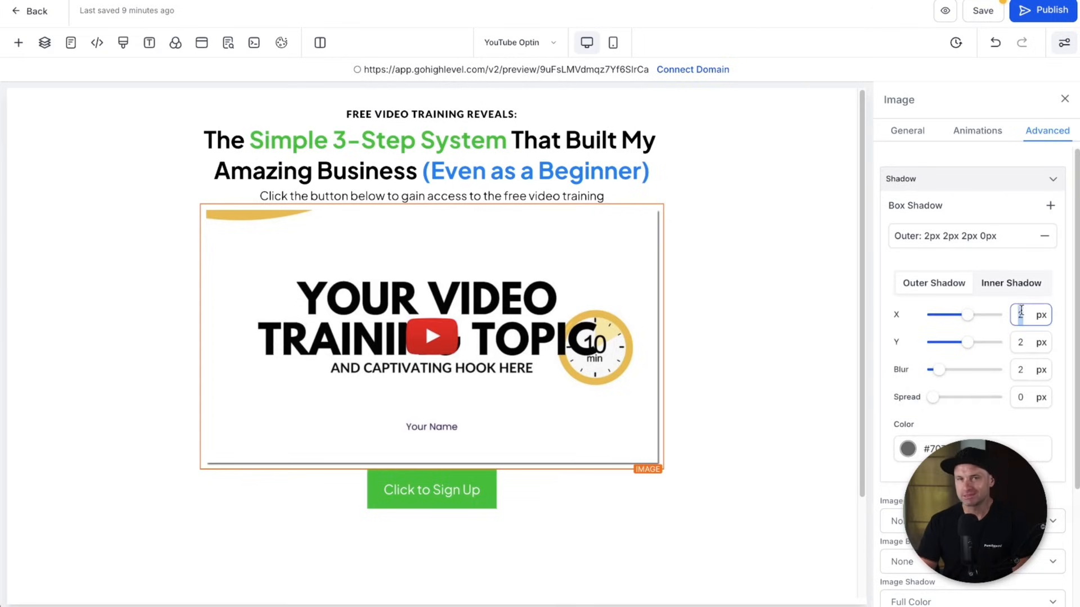
text(0)
key(Tab)
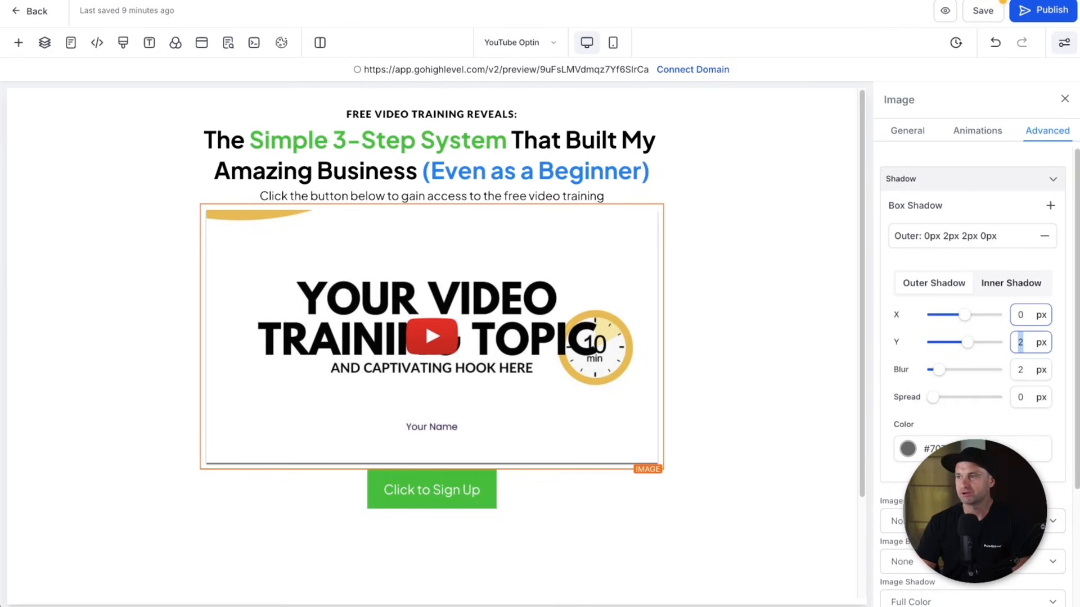
text(0)
key(Tab)
text(6)
click(967, 425)
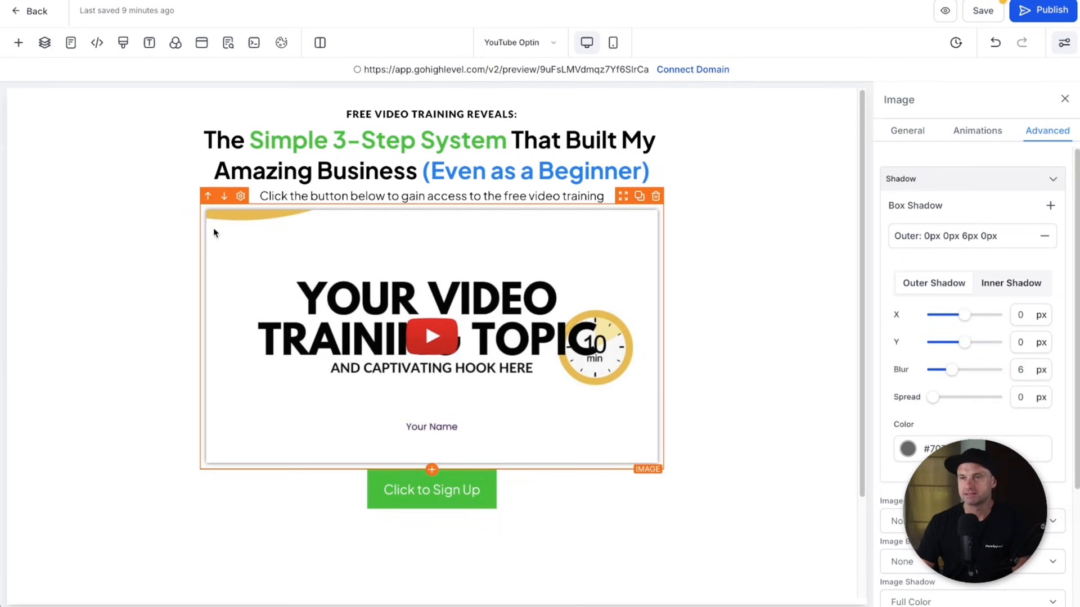
- Make the shadow colour semi-transparent and spread it by 2 px
click(907, 449)
drag(903, 400, 913, 397)
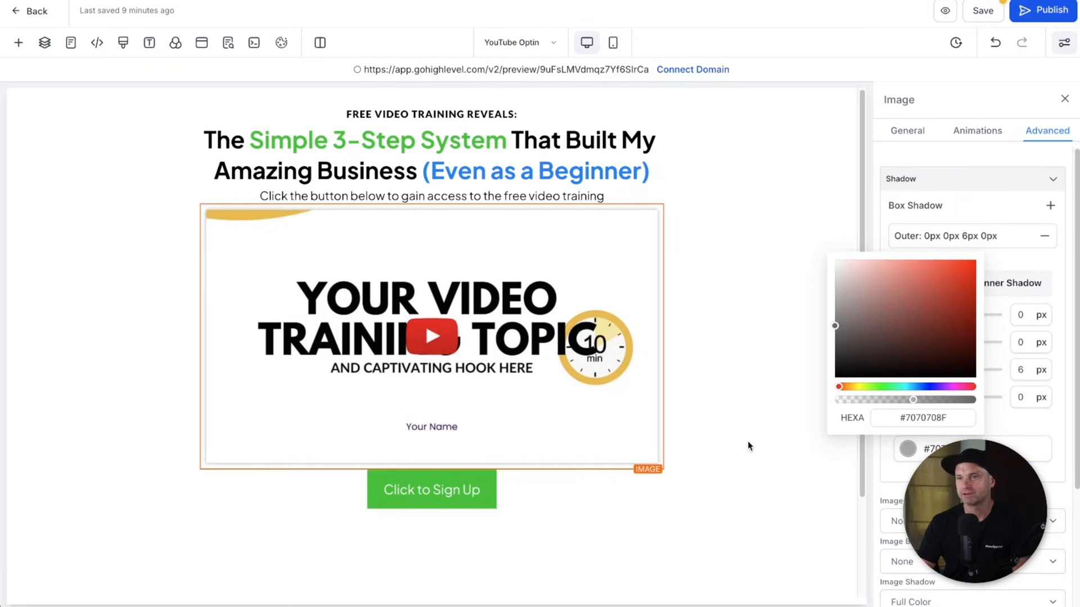
click(989, 416)
drag(934, 402, 939, 399)
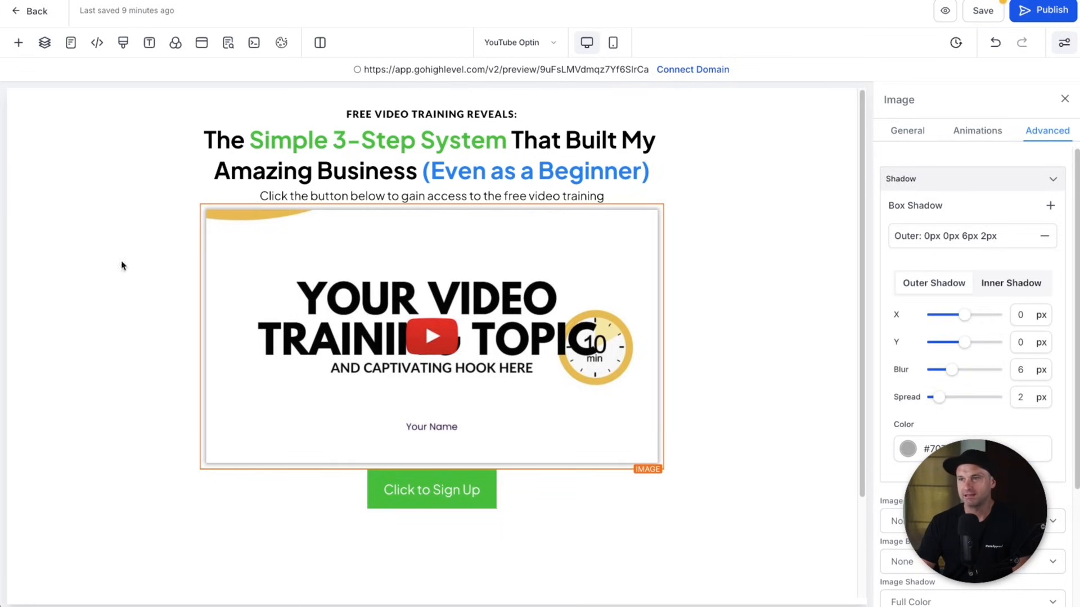
click(596, 144)
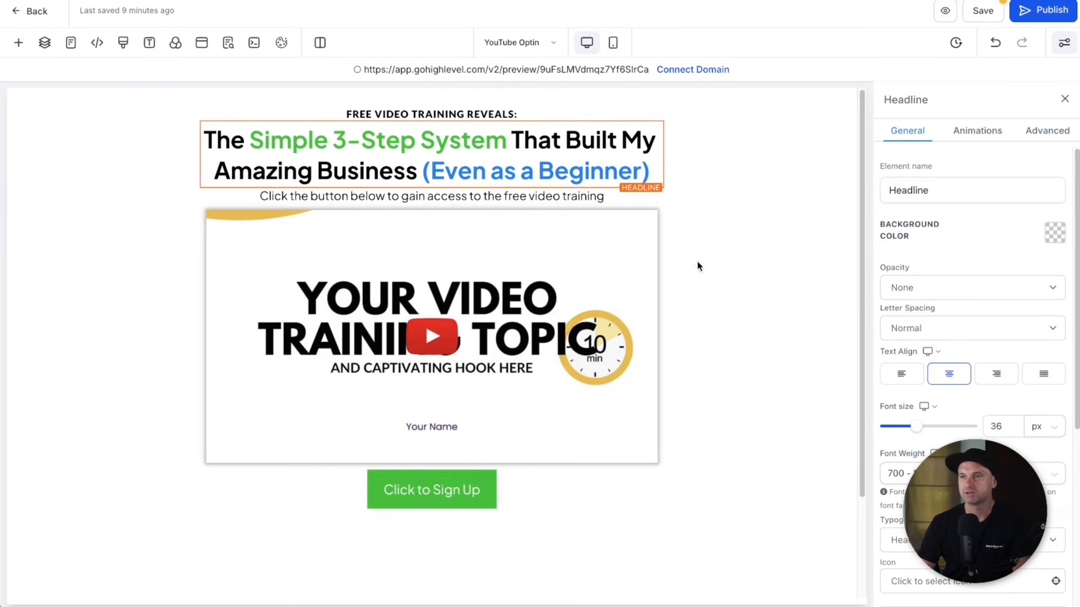
- Give the video image 10 px top and bottom margins
click(538, 234)
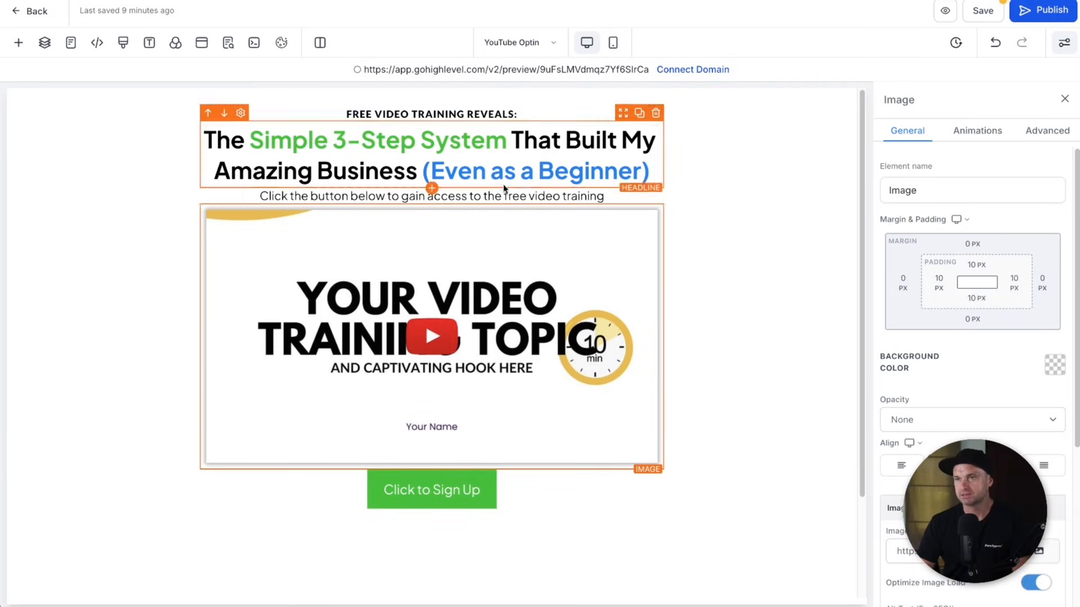
click(973, 243)
click(1035, 304)
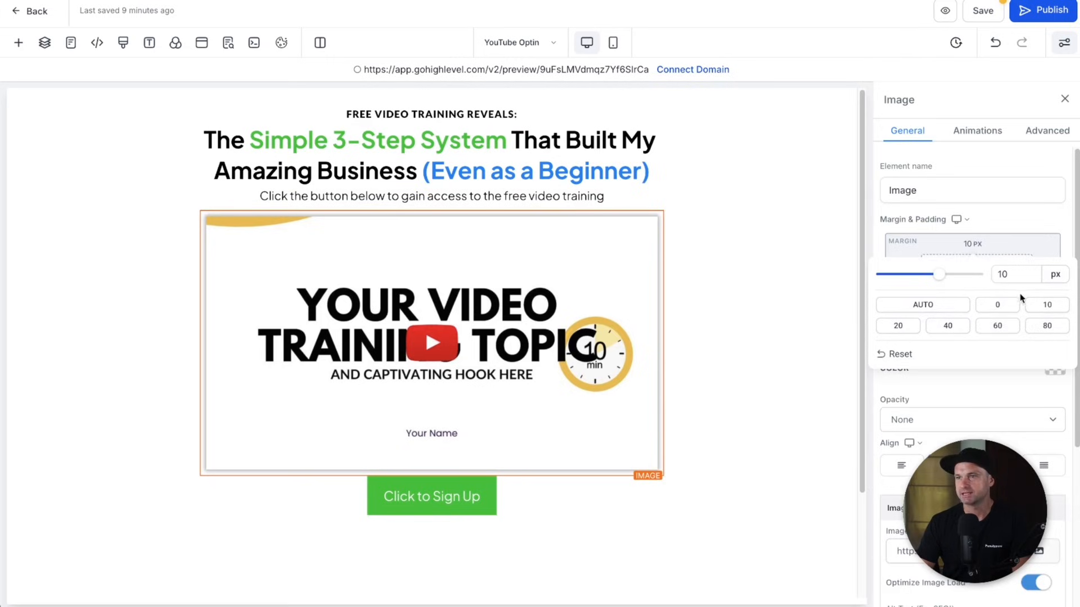
click(973, 319)
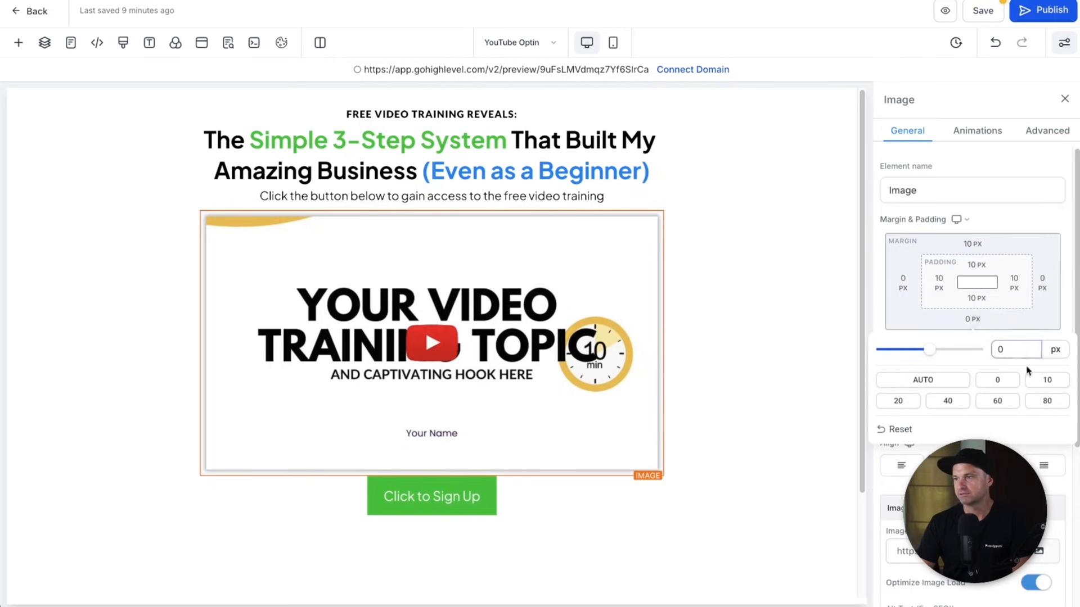
click(1046, 380)
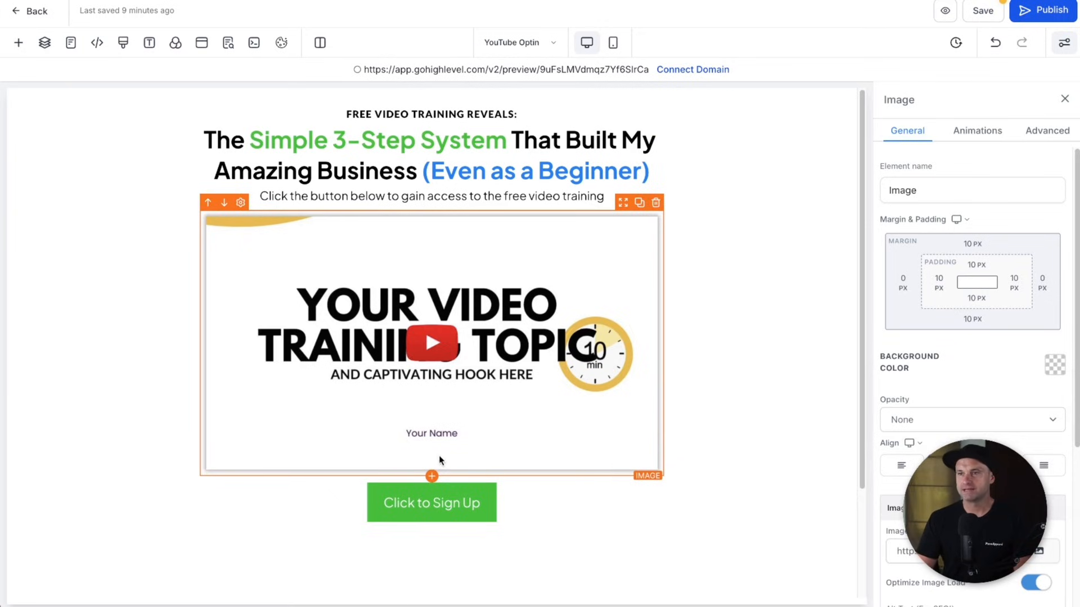
click(429, 506)
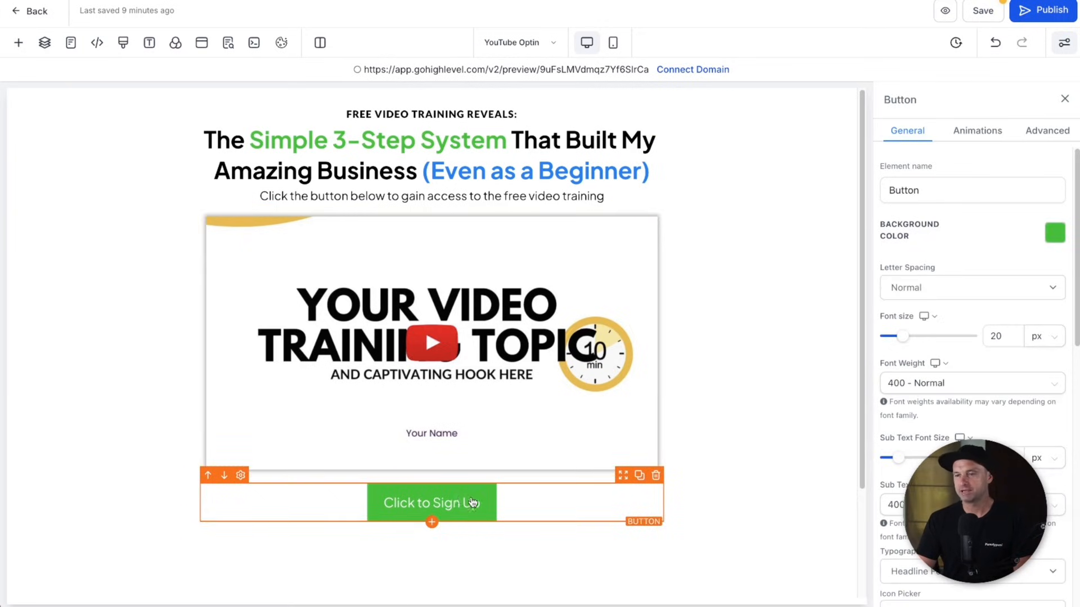
- Change the sign-up button's background colour to blue
click(1057, 235)
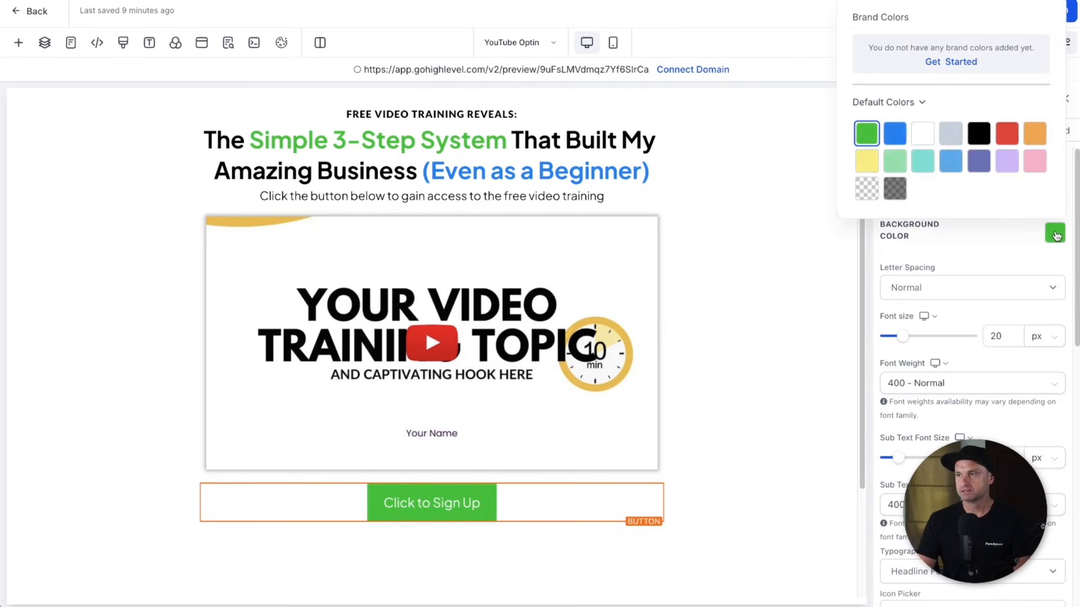
click(894, 134)
click(978, 256)
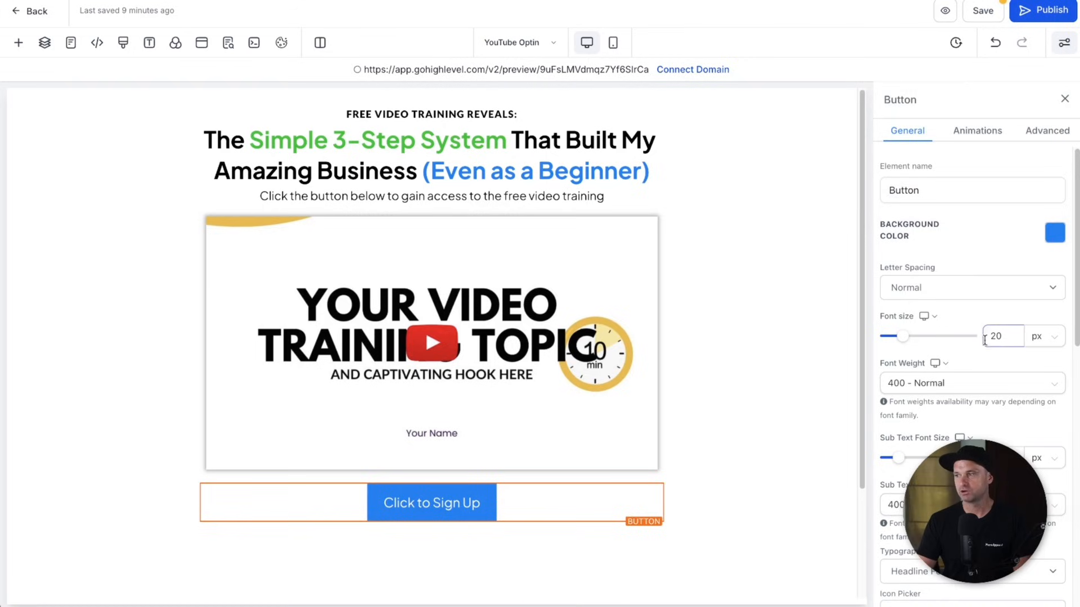
- Set the button text to 600 Semi-Bold and its font size to 18 px
click(921, 384)
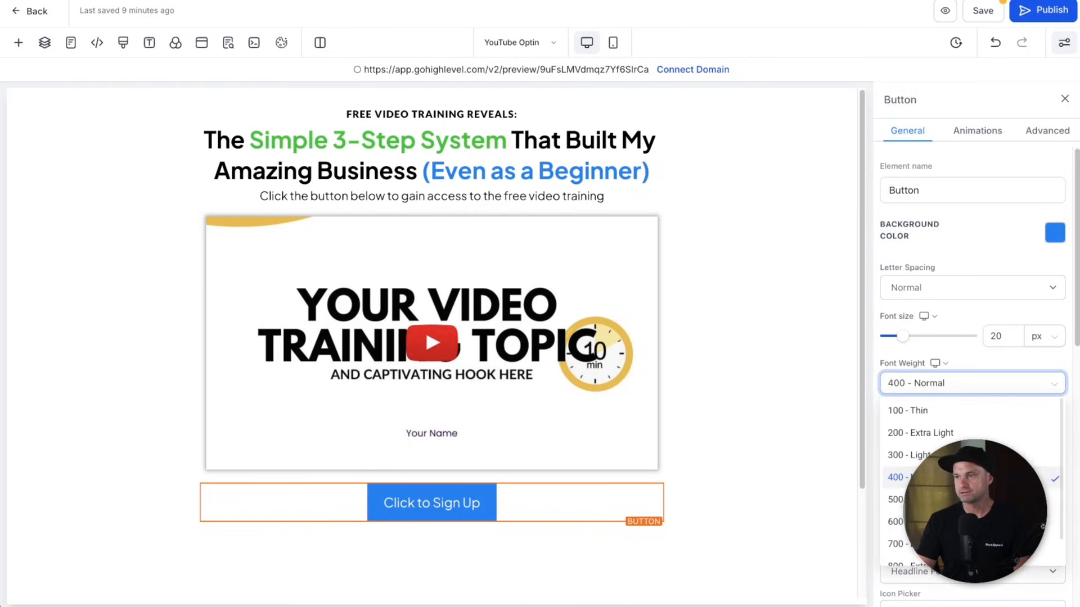
click(922, 513)
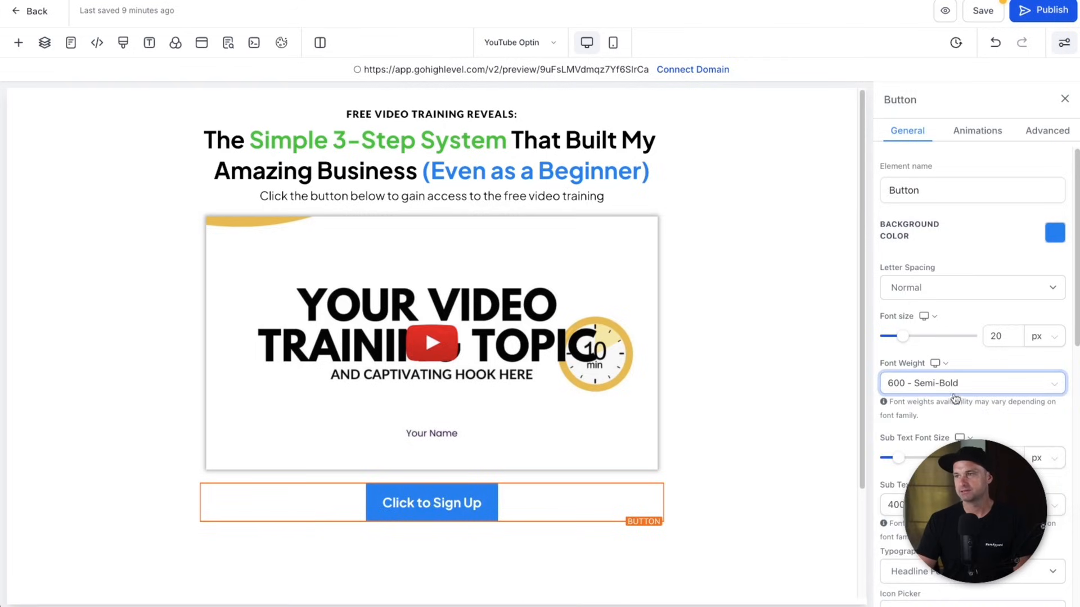
scroll(954, 393, down, 1)
click(994, 311)
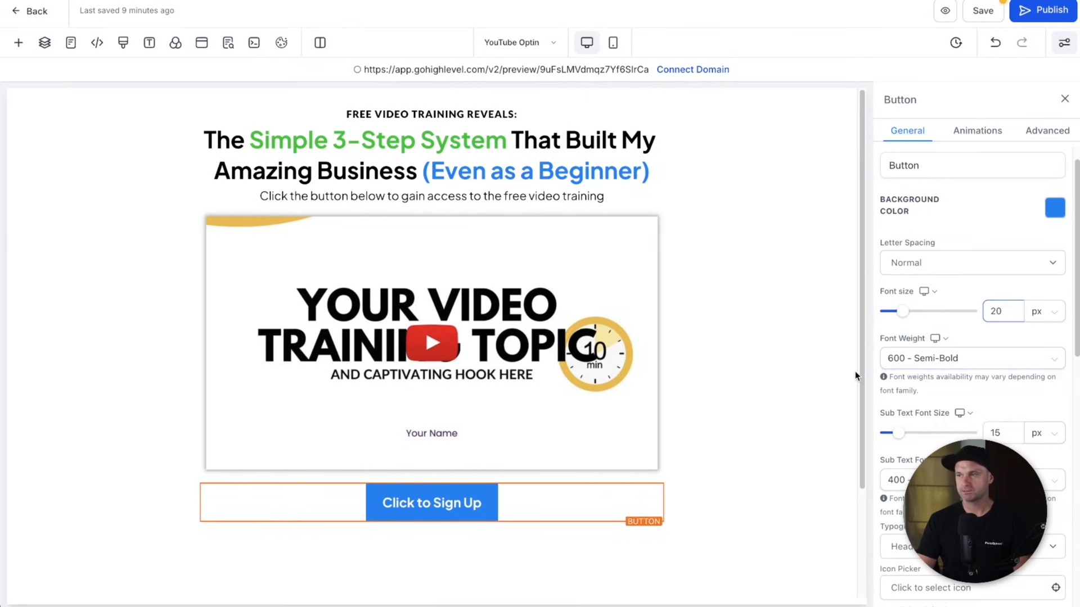
text(18)
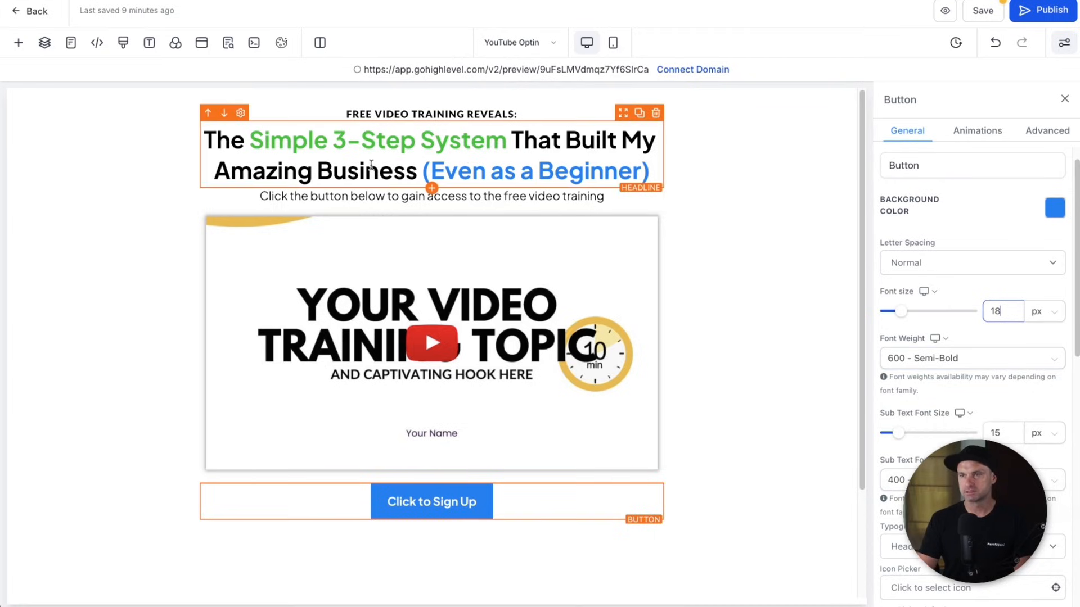
scroll(981, 386, down, 1)
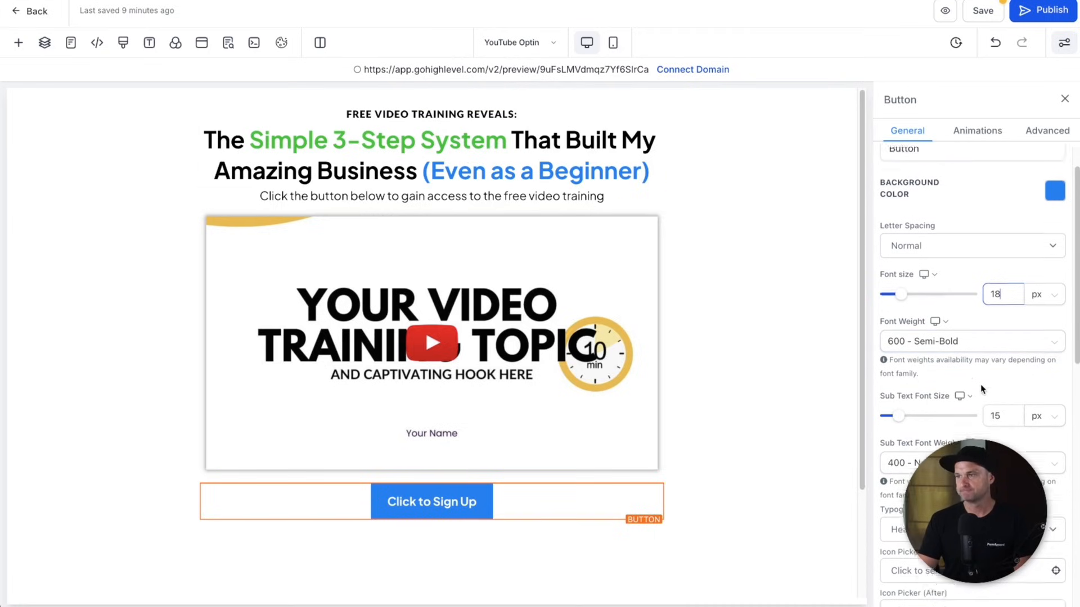
scroll(982, 385, down, 6)
scroll(951, 399, down, 5)
- Change the button label to 'Get Free Instant Access', keeping its link action
triple_click(937, 409)
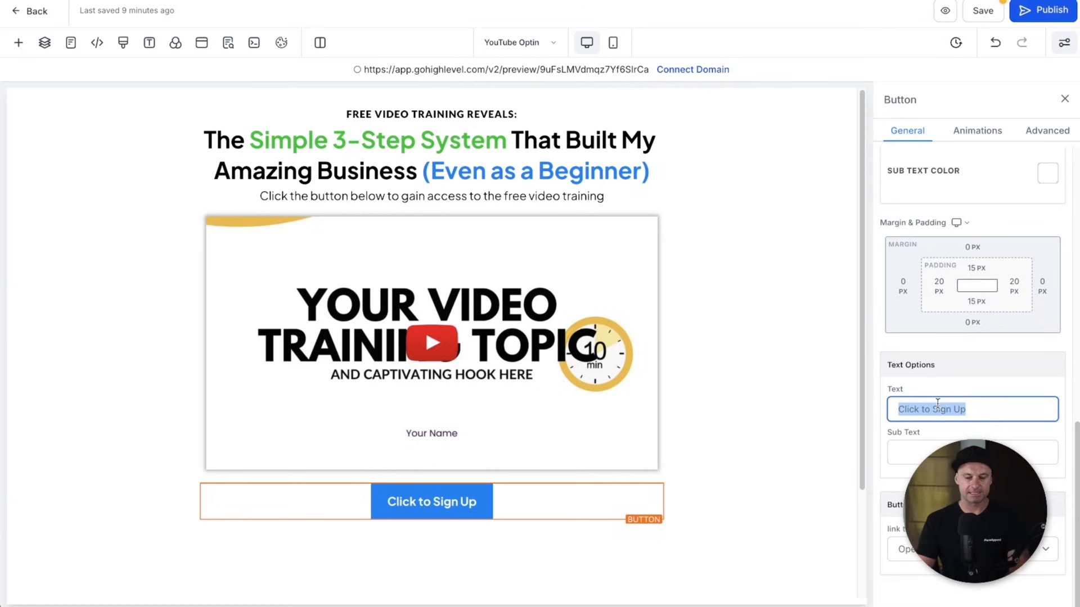
text(G)
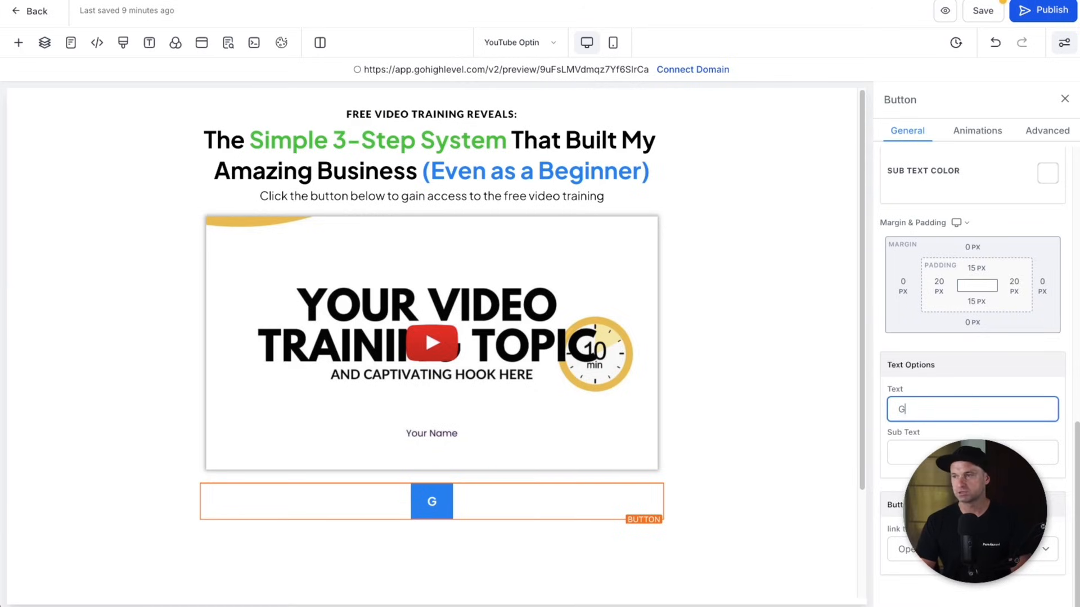
text(et Free Instant Access)
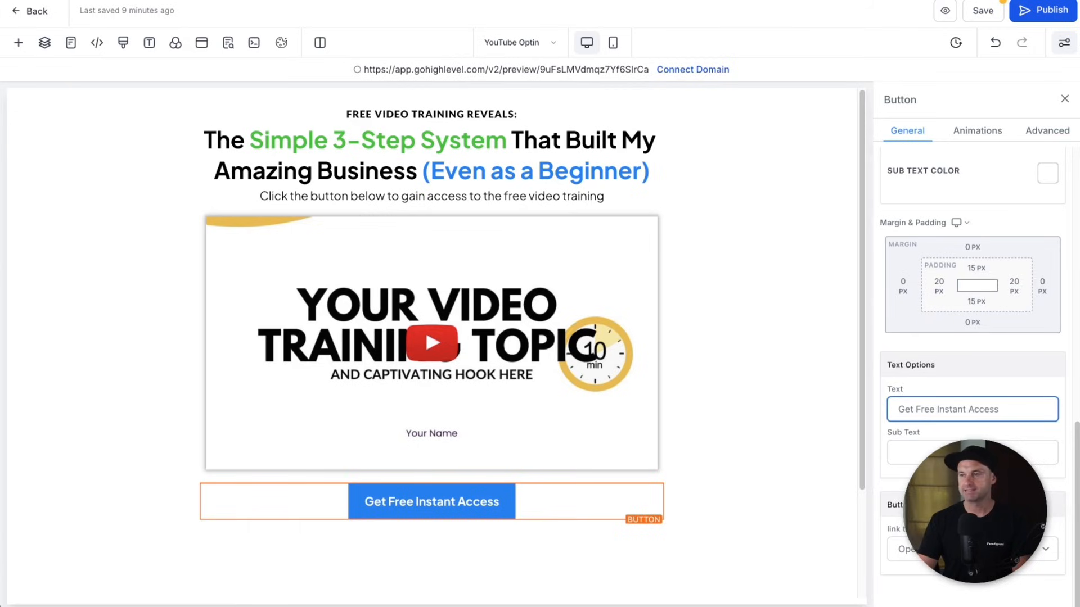
click(889, 504)
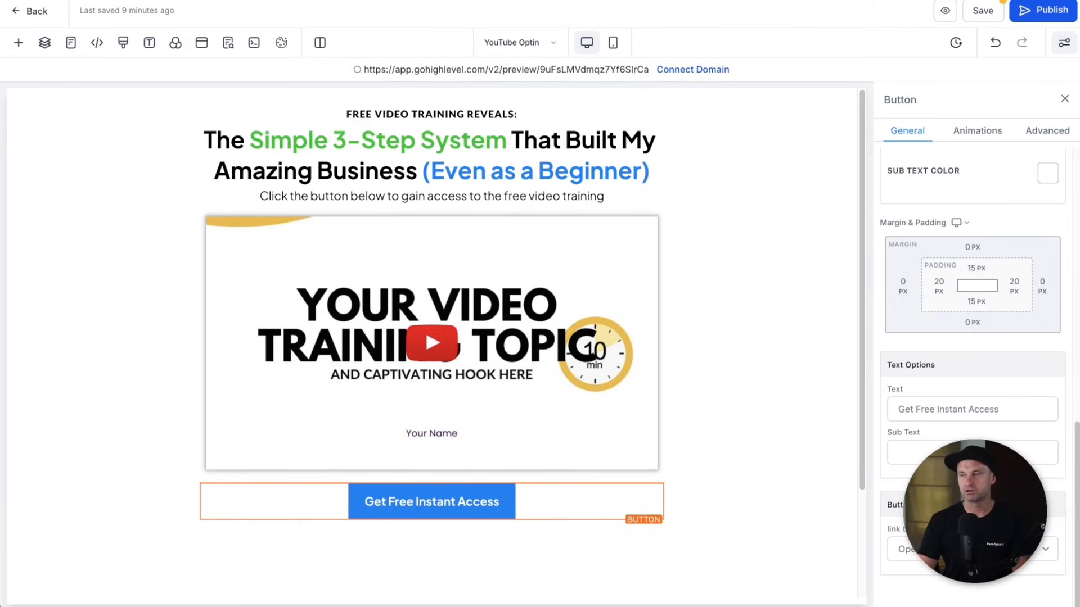
click(972, 549)
click(973, 549)
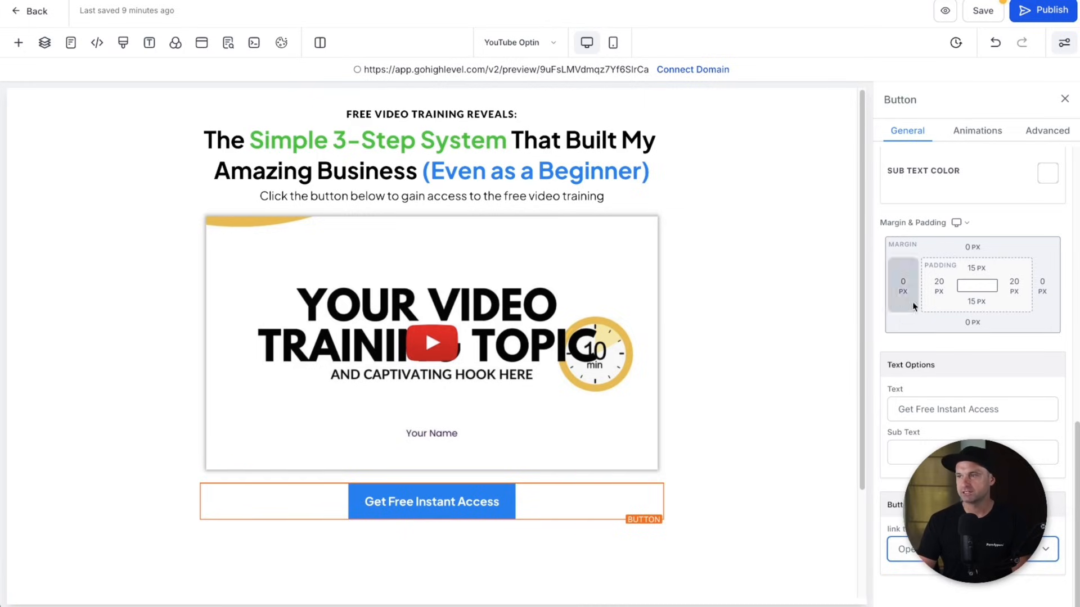
- Set the button's left and right padding to 30 px
click(938, 288)
drag(972, 321, 958, 322)
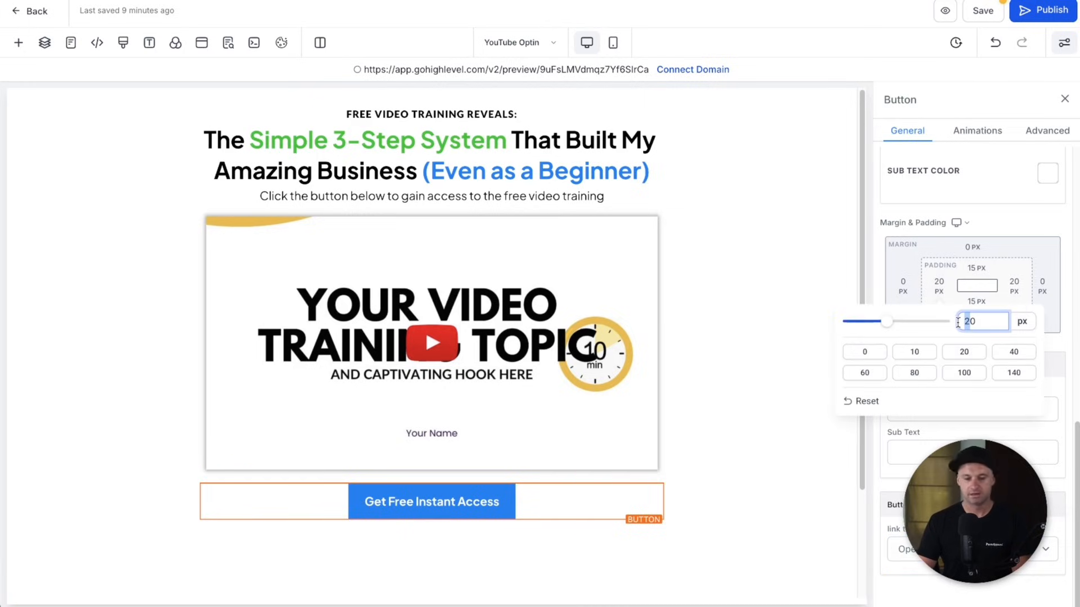
text(3)
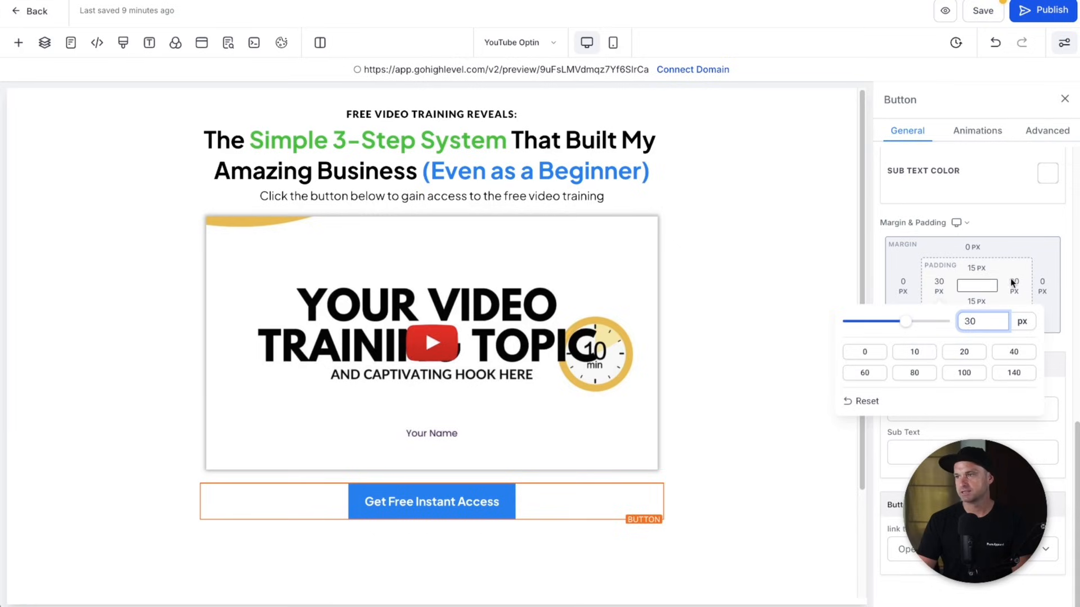
click(1013, 285)
drag(948, 322, 937, 322)
text(30)
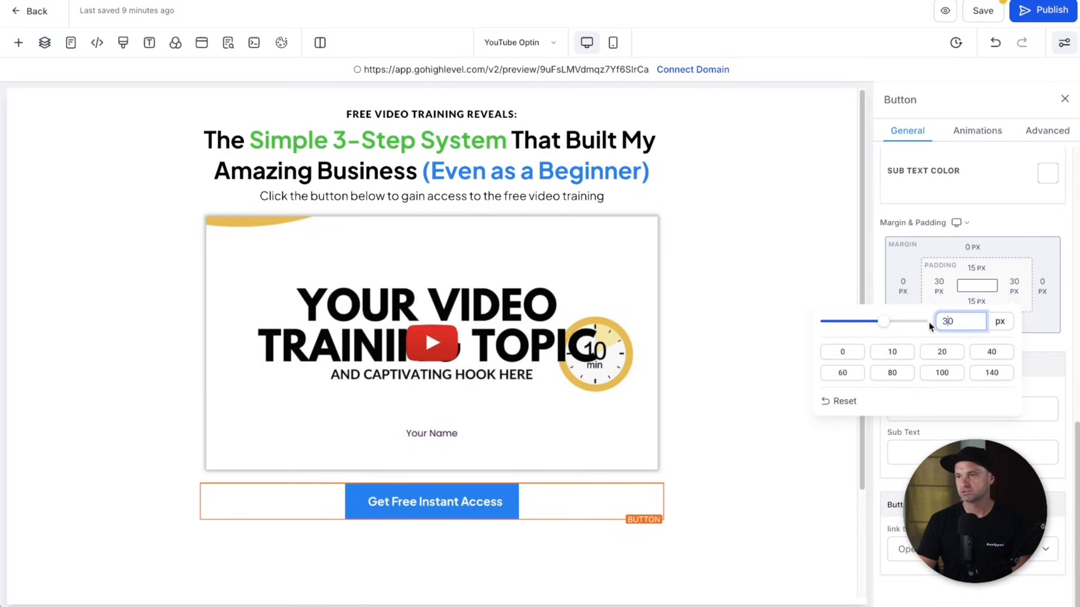
click(1029, 336)
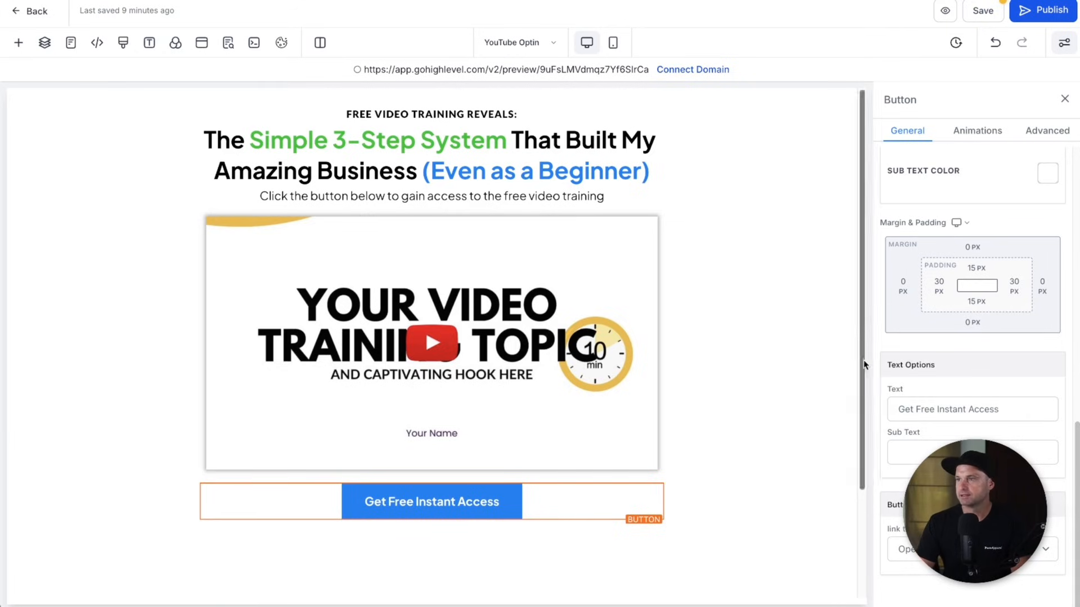
scroll(916, 349, up, 10)
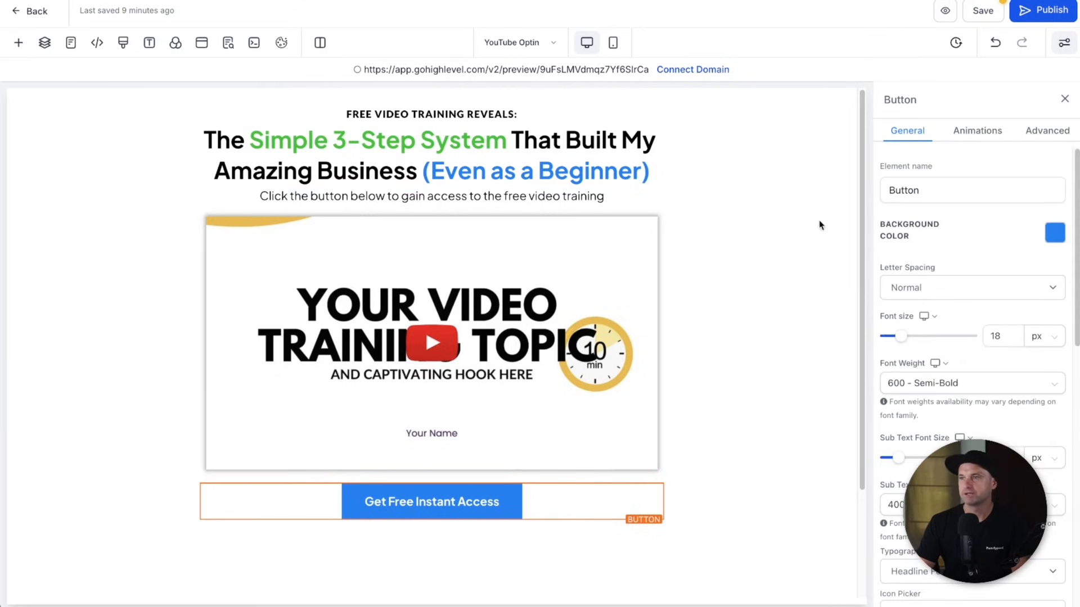
- Give the button a solid 1 px full border coloured blue
click(1039, 139)
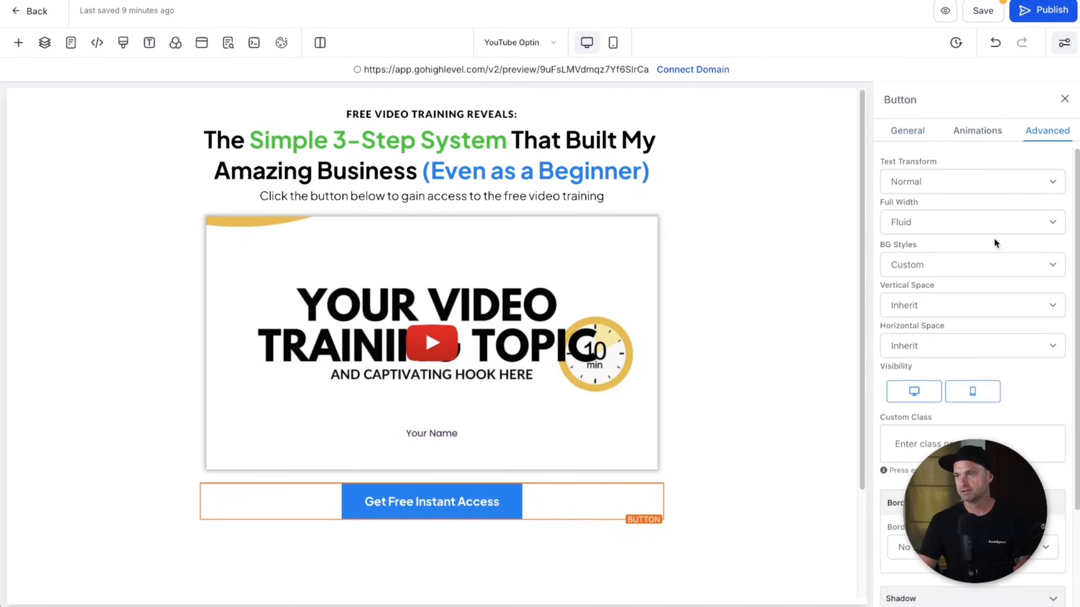
scroll(980, 318, down, 1)
scroll(979, 318, down, 1)
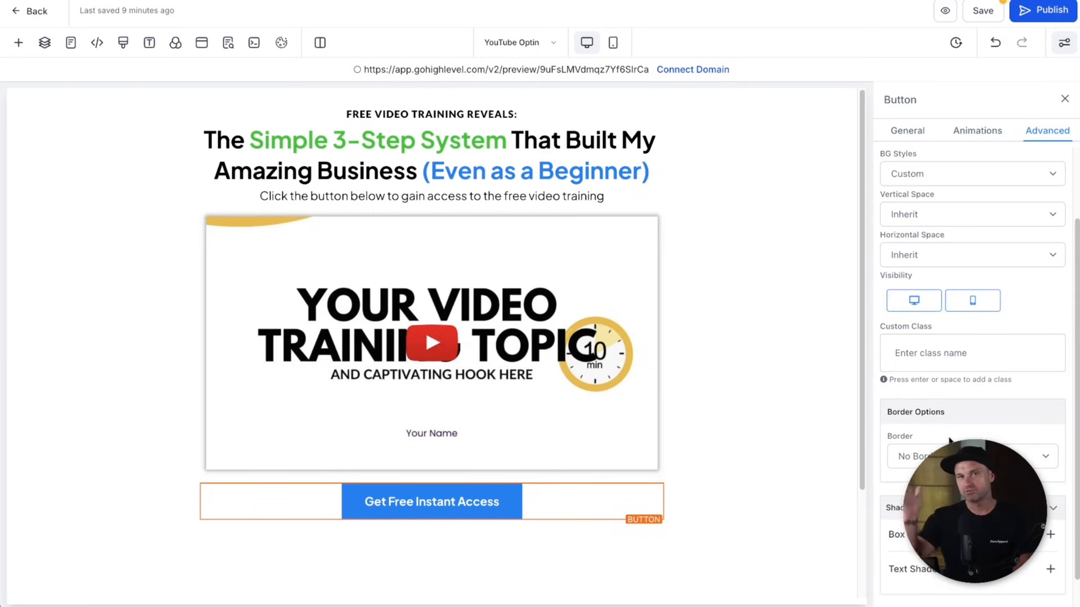
click(956, 456)
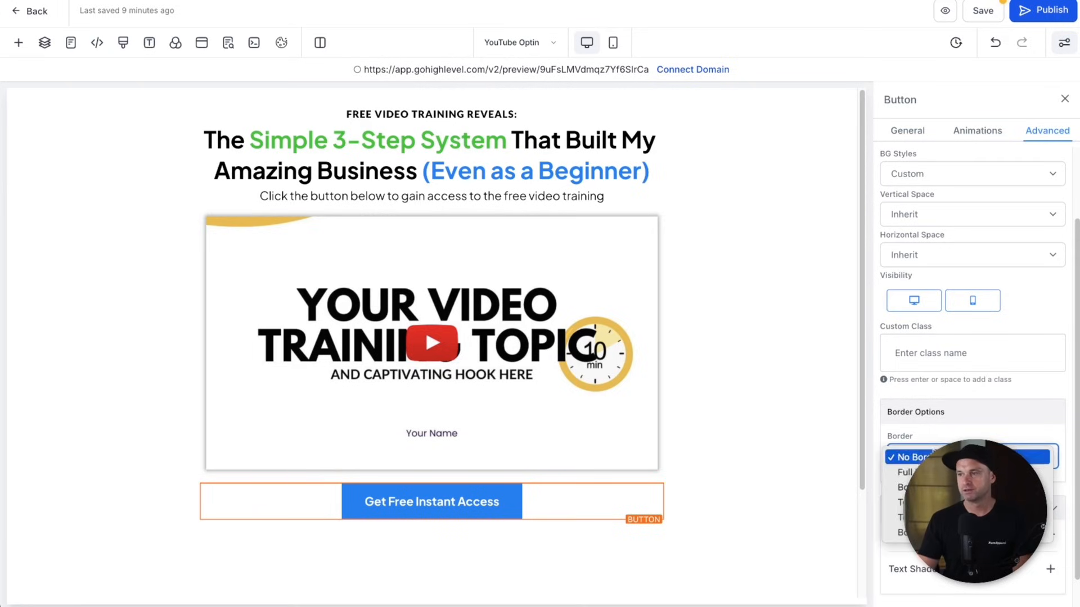
click(908, 472)
scroll(956, 394, down, 3)
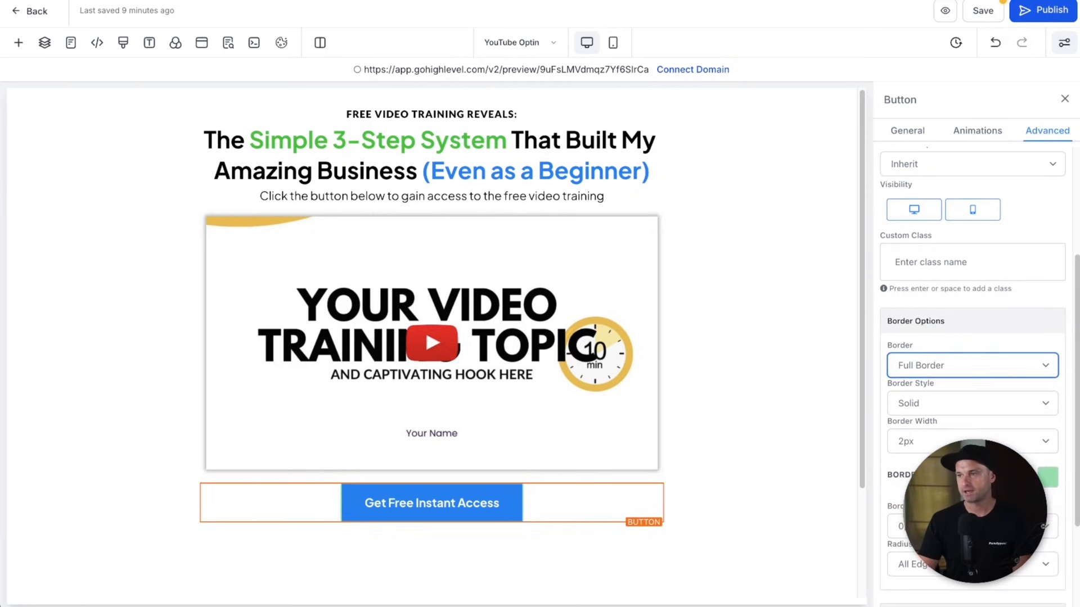
click(928, 441)
click(927, 429)
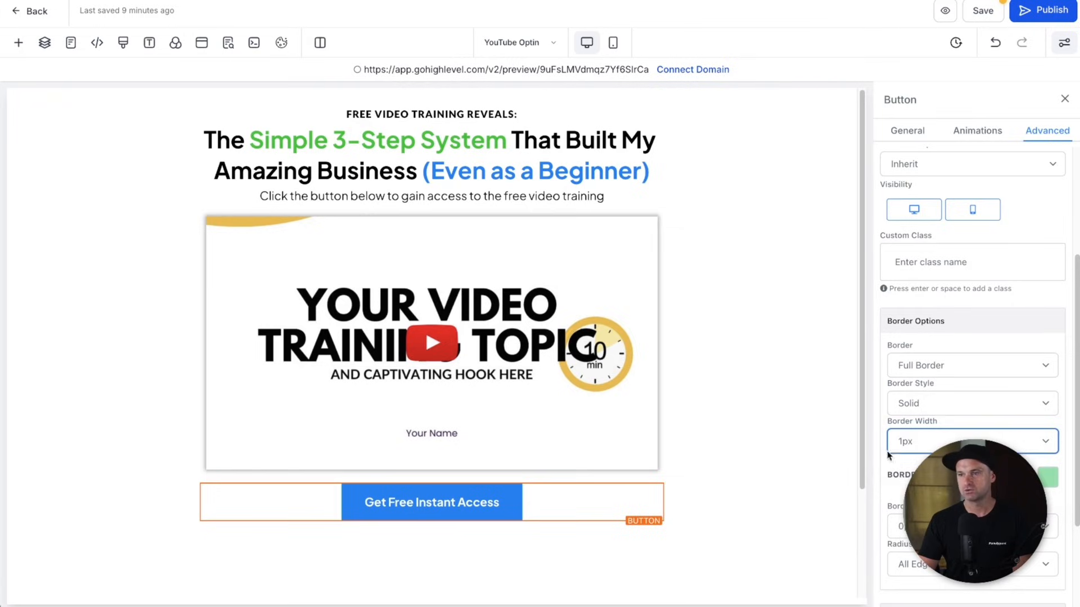
click(1047, 478)
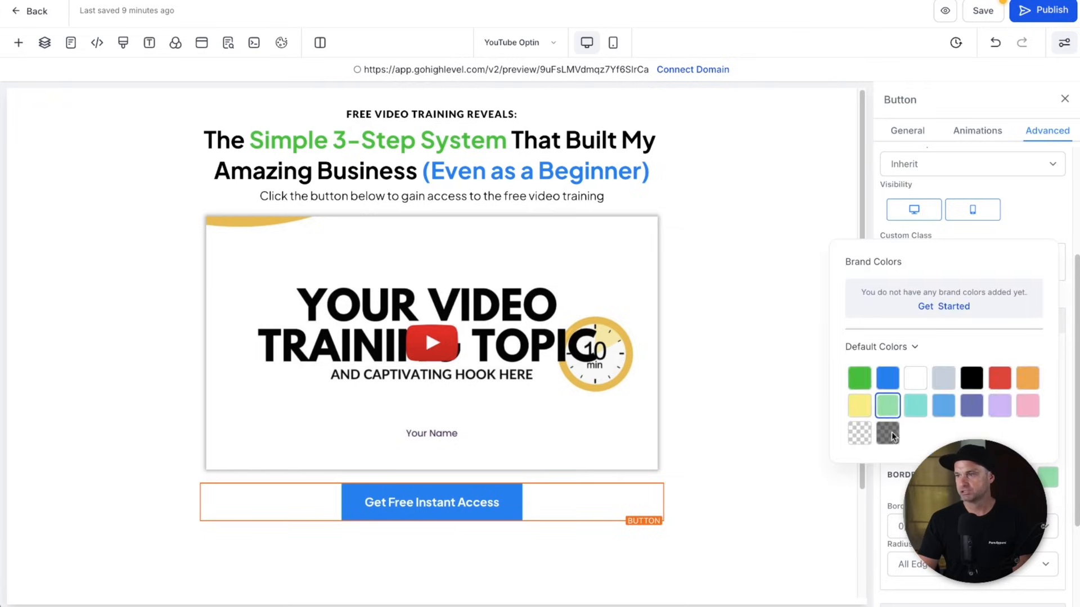
click(887, 378)
click(732, 526)
- Round the button's corners to a 10 px border radius
click(973, 527)
click(973, 528)
scroll(956, 568, down, 3)
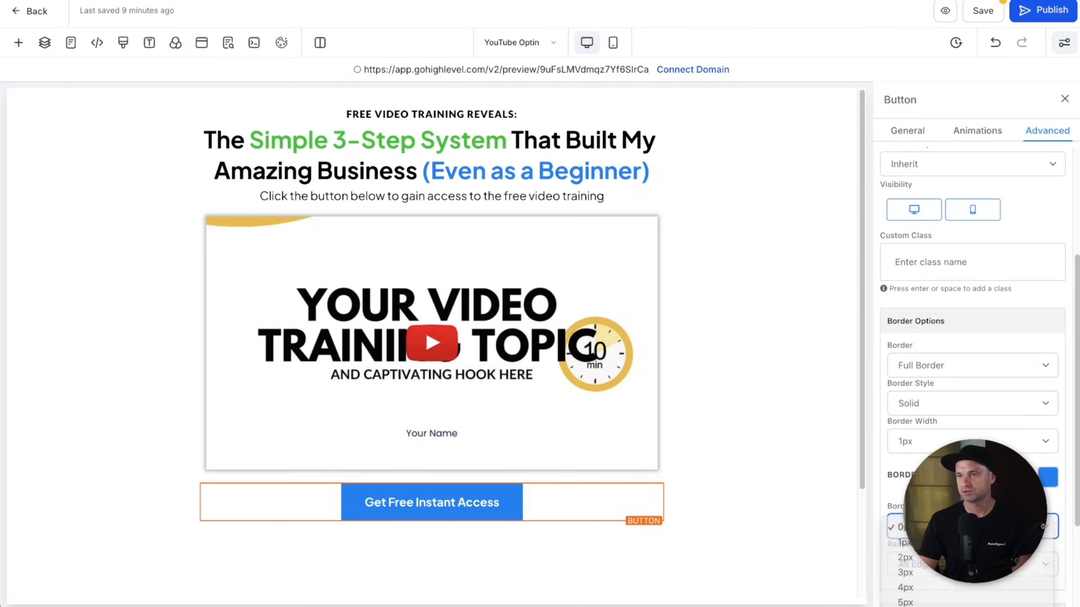
click(951, 571)
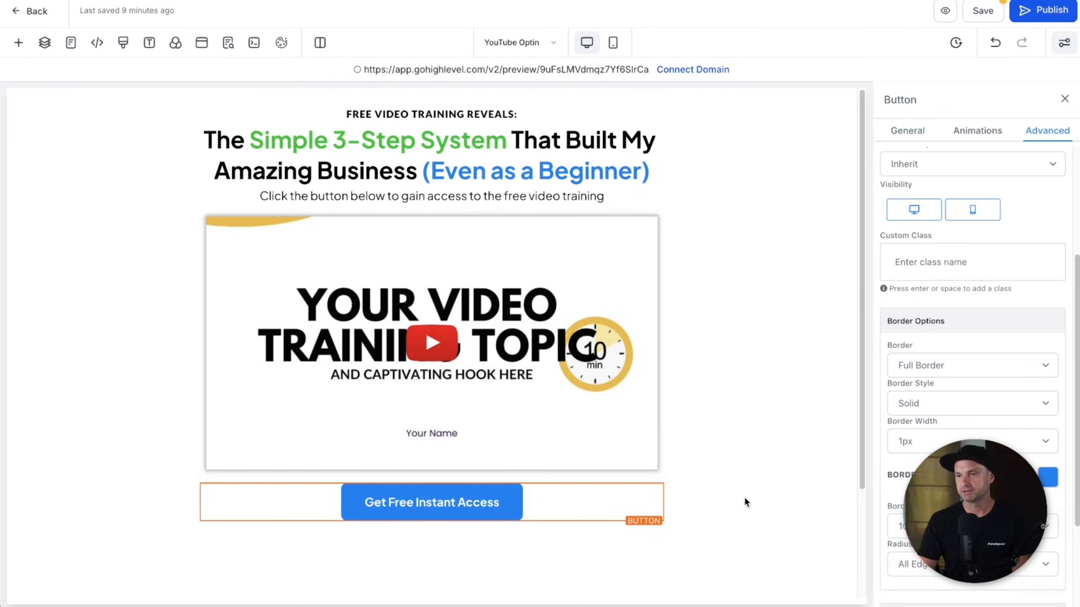
- Browse the button's animation options, then select the paragraph and the headline's font size
click(957, 131)
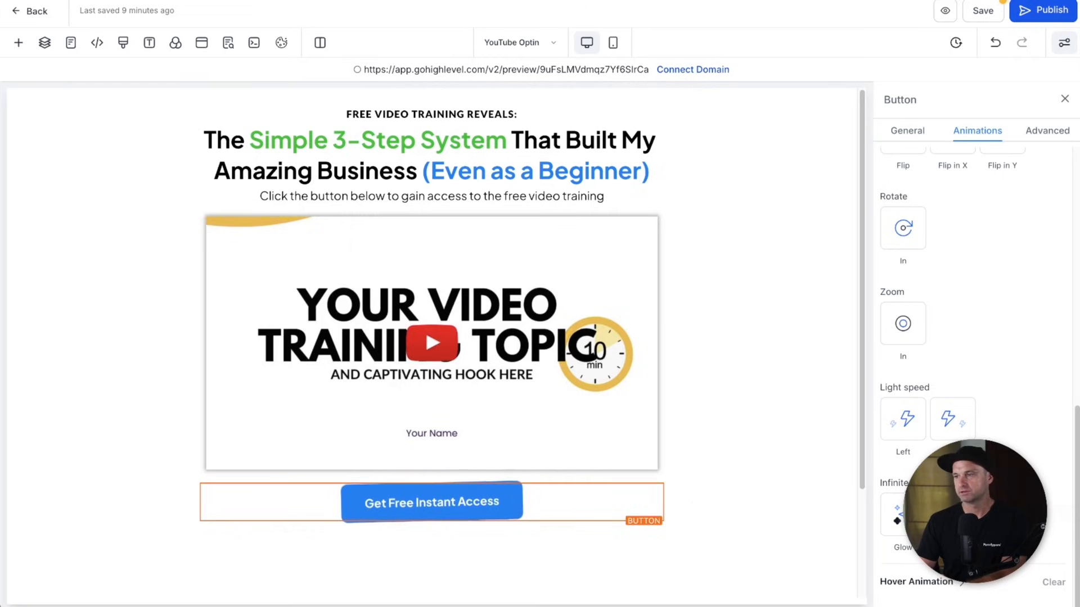
scroll(943, 246, up, 5)
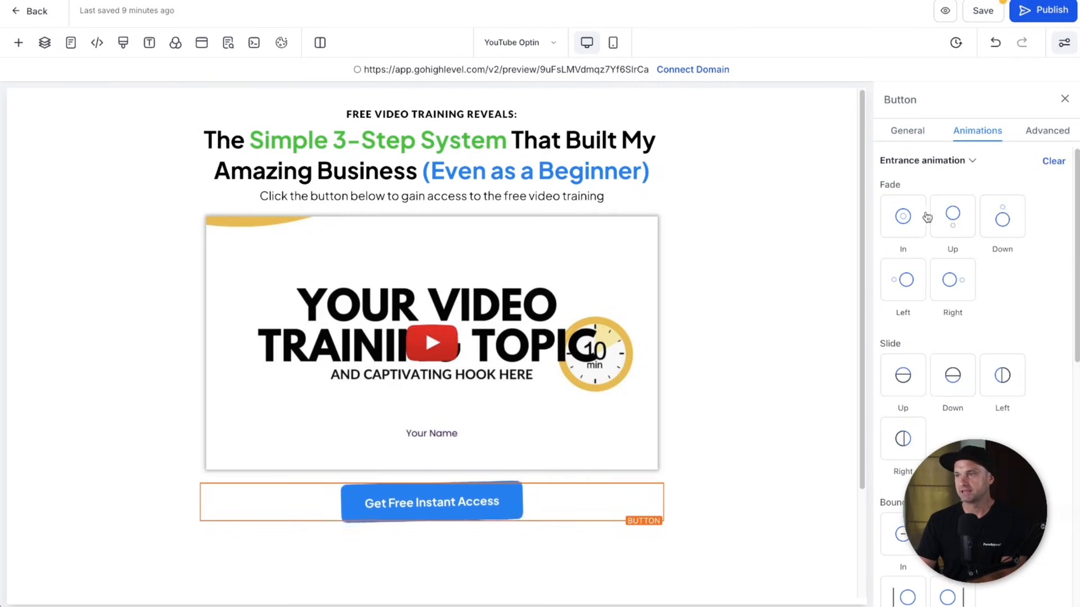
scroll(925, 219, down, 5)
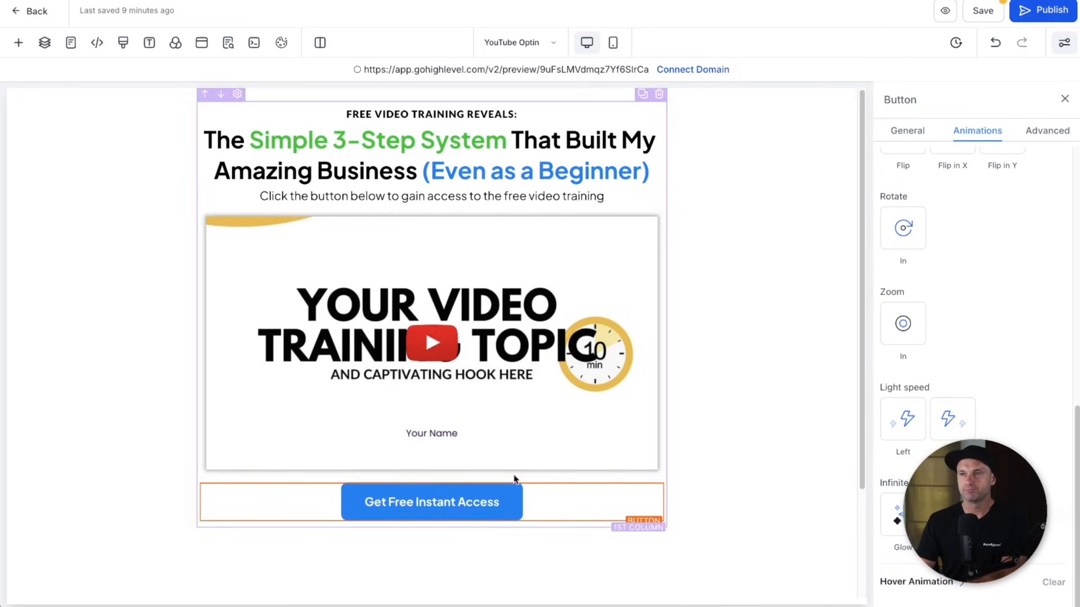
click(485, 110)
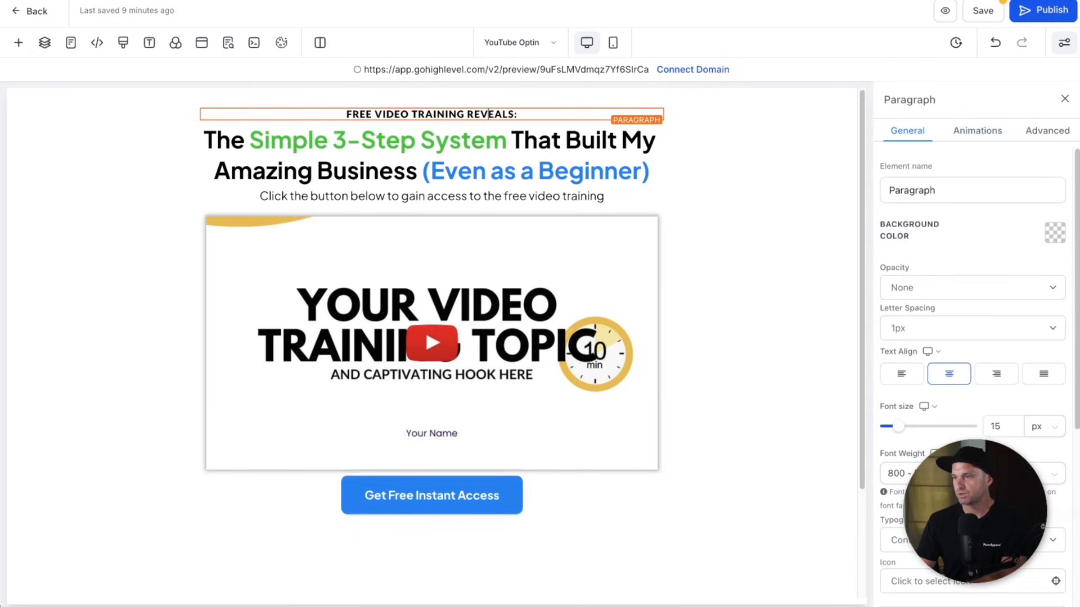
click(524, 144)
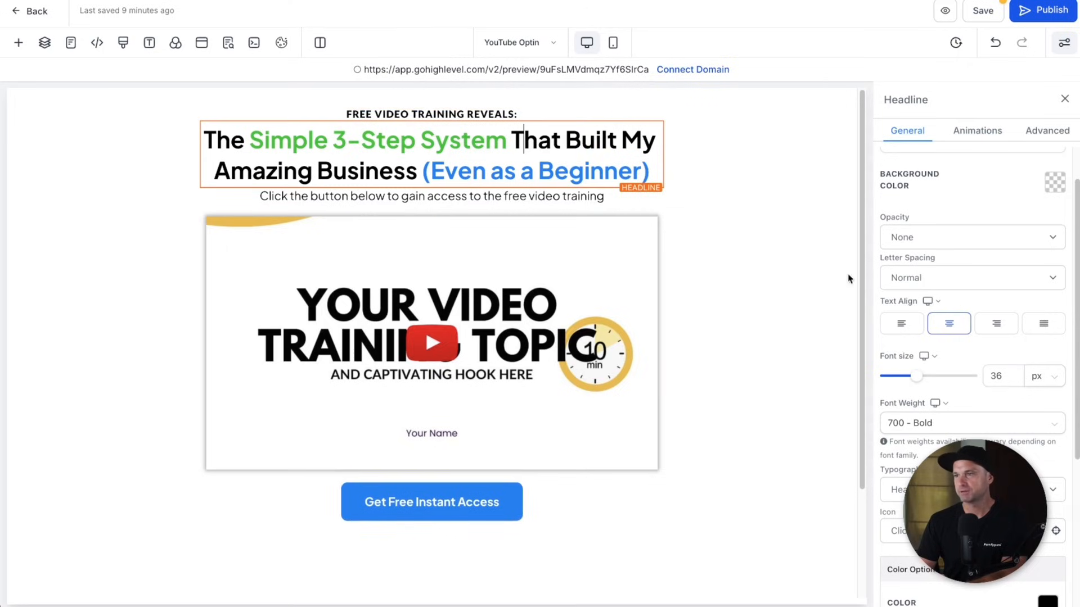
drag(917, 376, 918, 380)
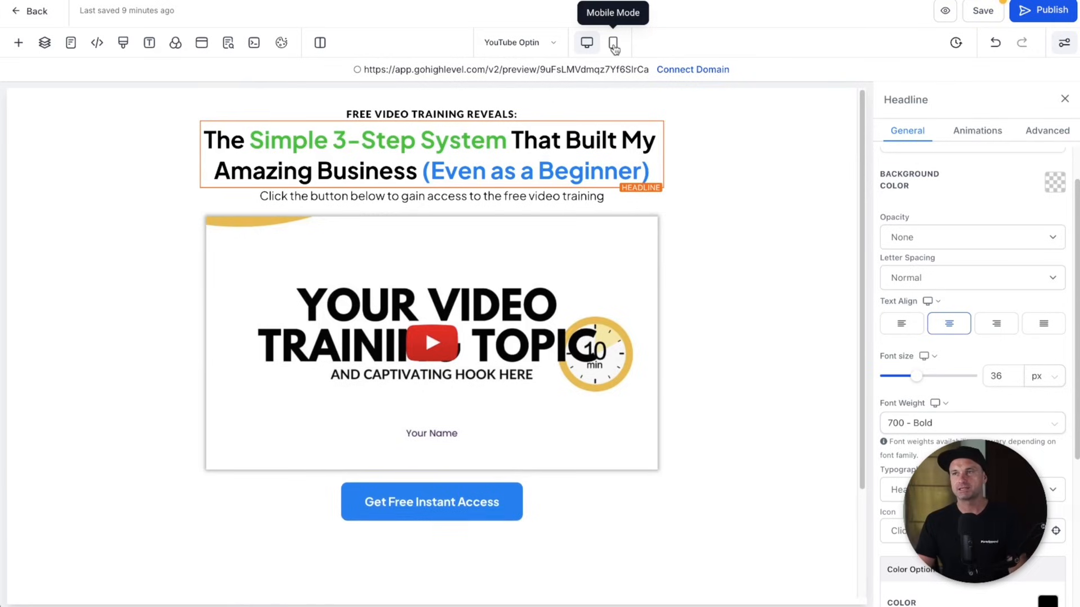
- Switch the editor to the mobile layout preview
click(613, 45)
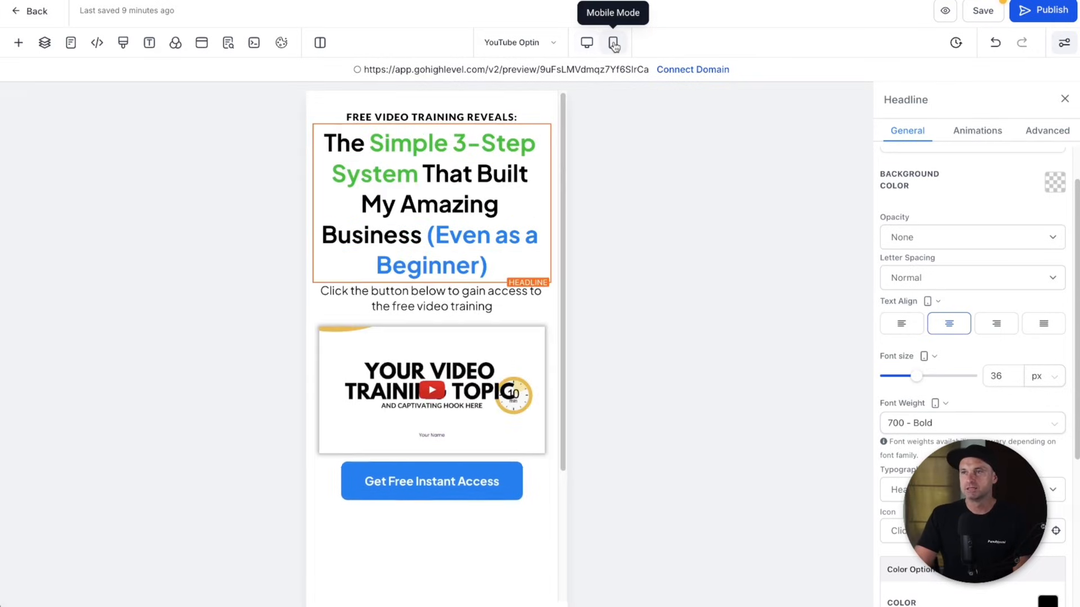
scroll(450, 534, down, 3)
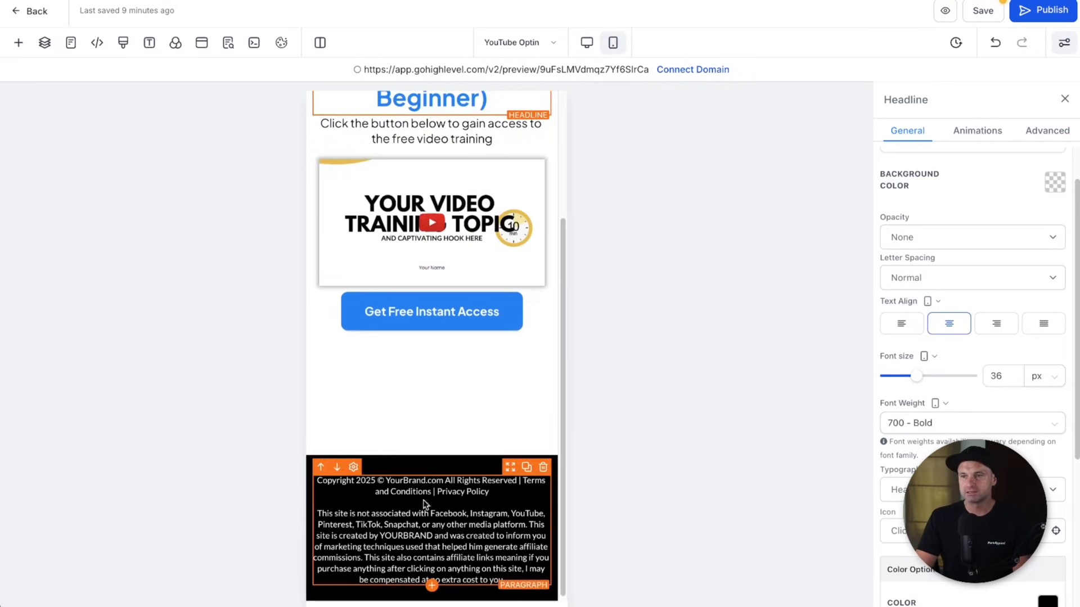
scroll(479, 270, up, 3)
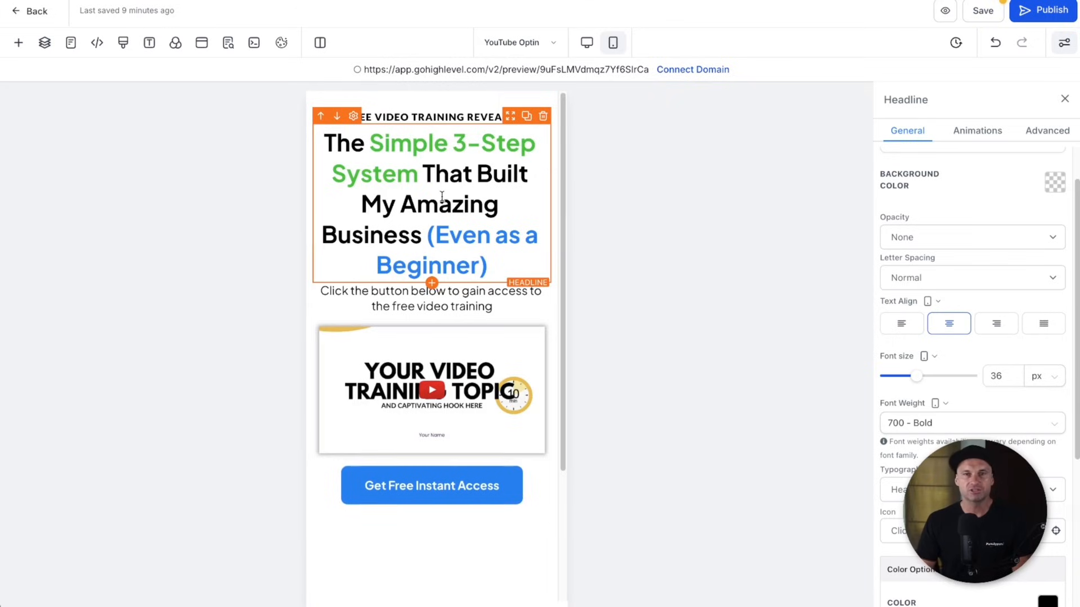
- Reduce the mobile headline font size from 36 to 30 px
double_click(997, 376)
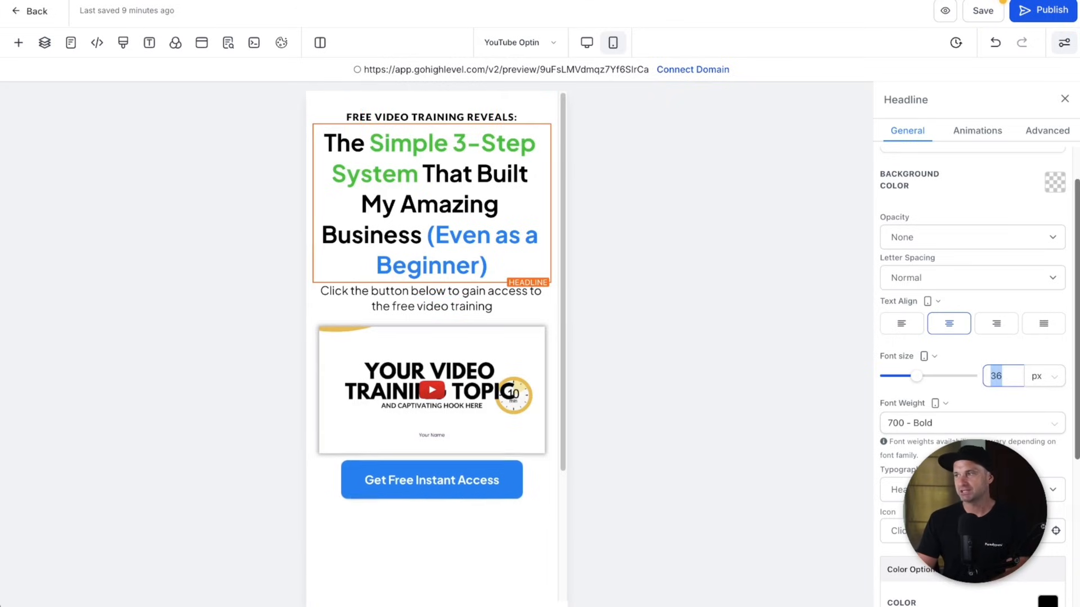
double_click(999, 371)
text(35)
key(Down)
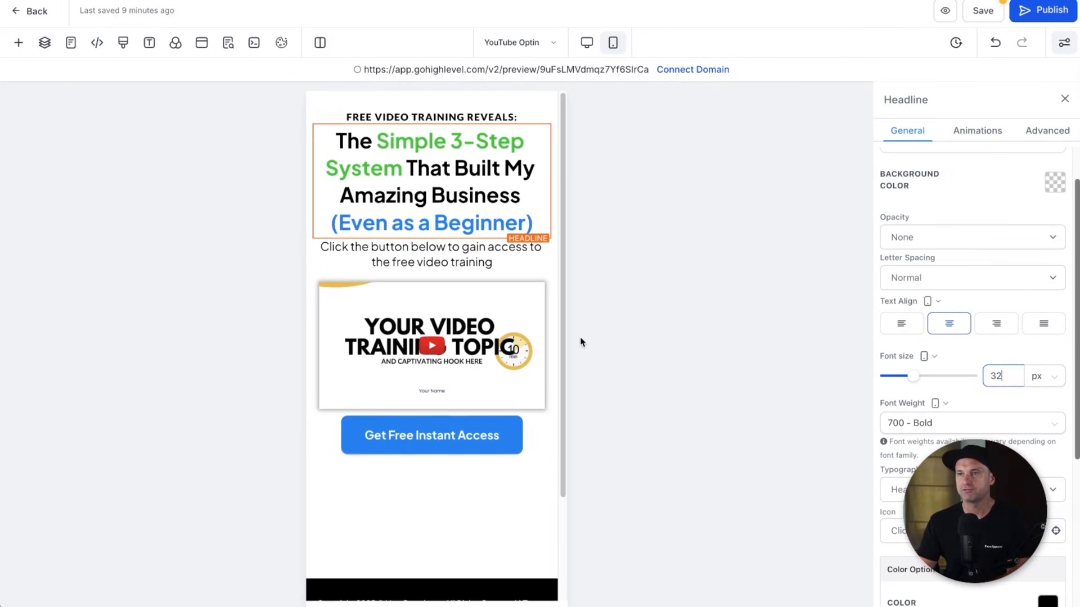
key(Down)
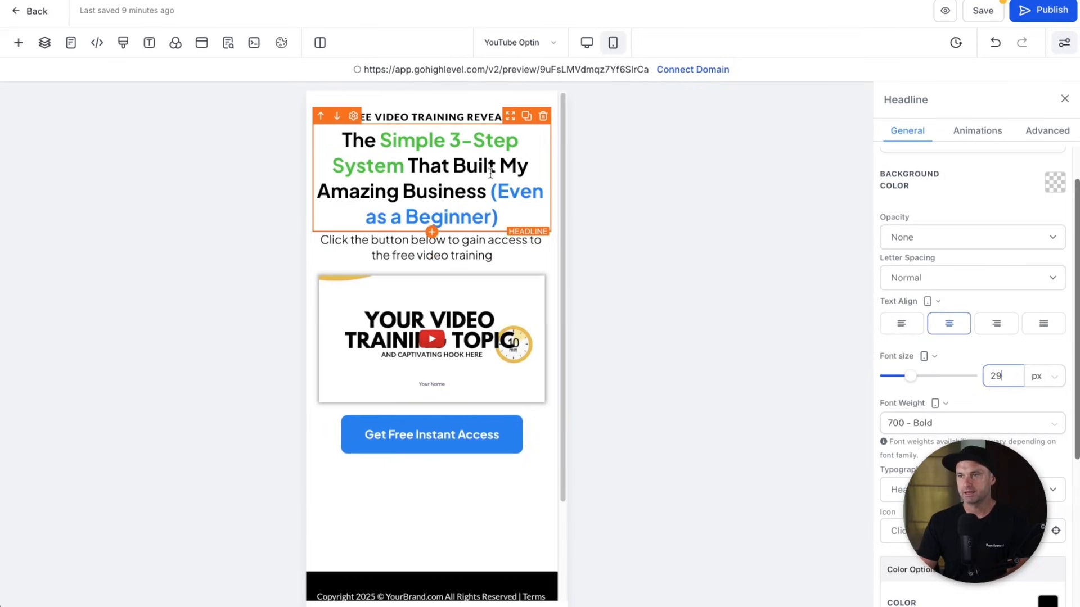
key(Down)
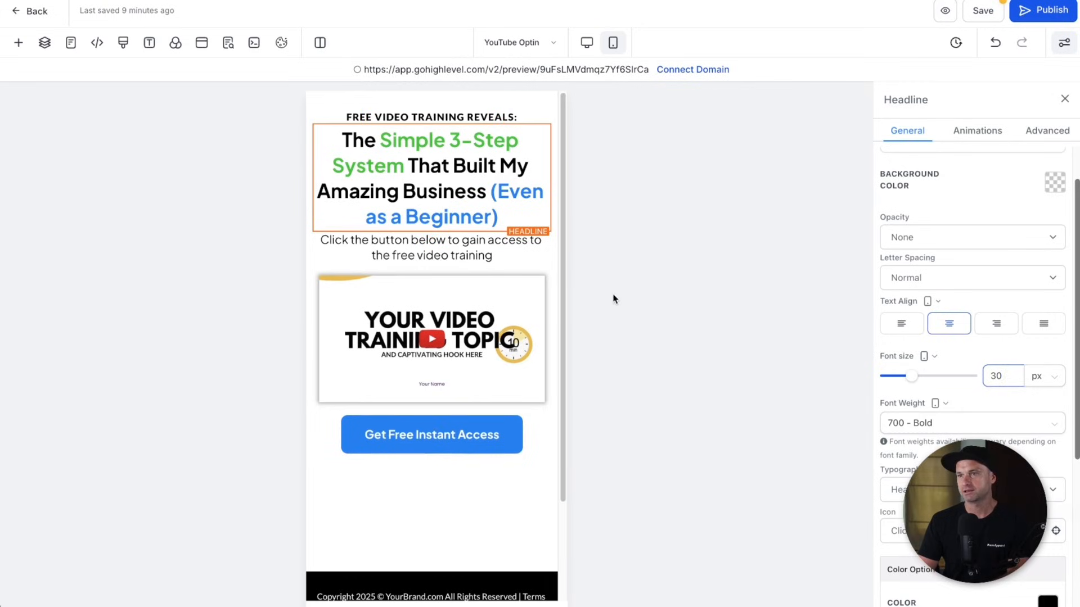
click(473, 247)
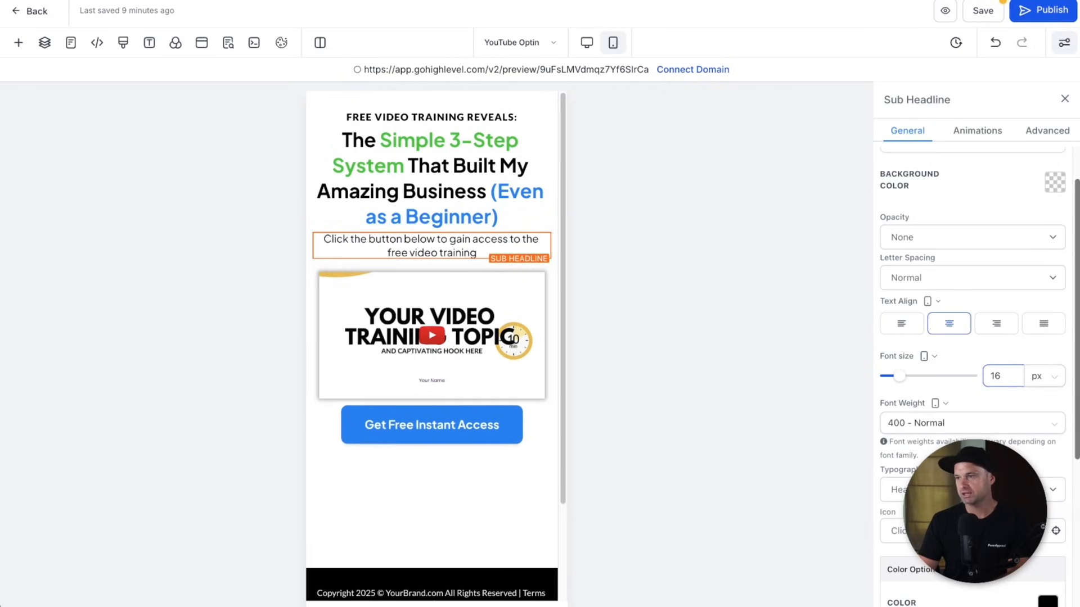
- Add a little extra margin spacing to the sub headline
scroll(973, 310, down, 5)
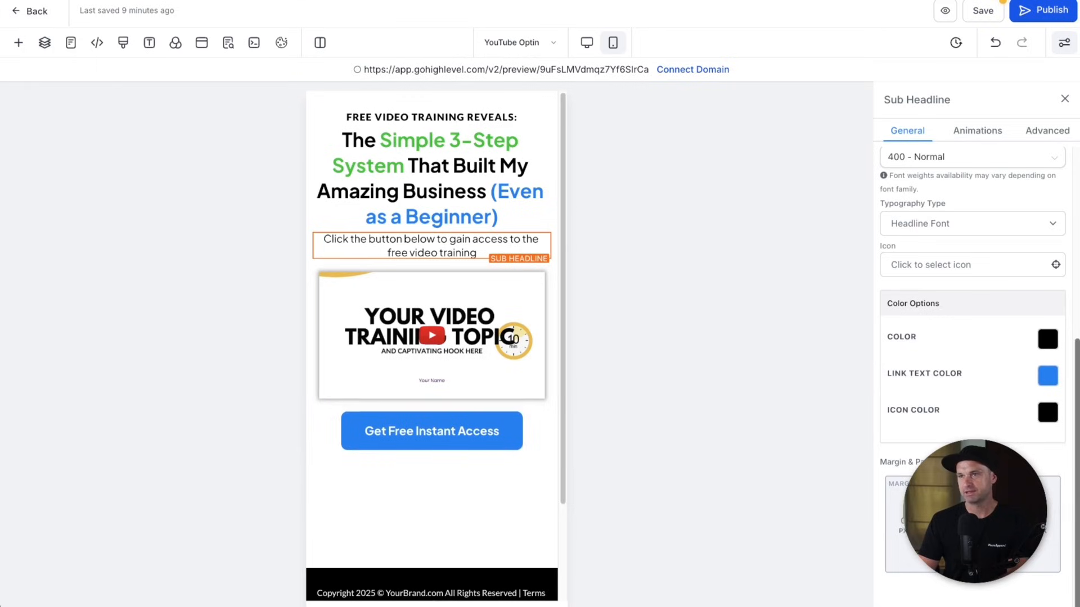
click(973, 490)
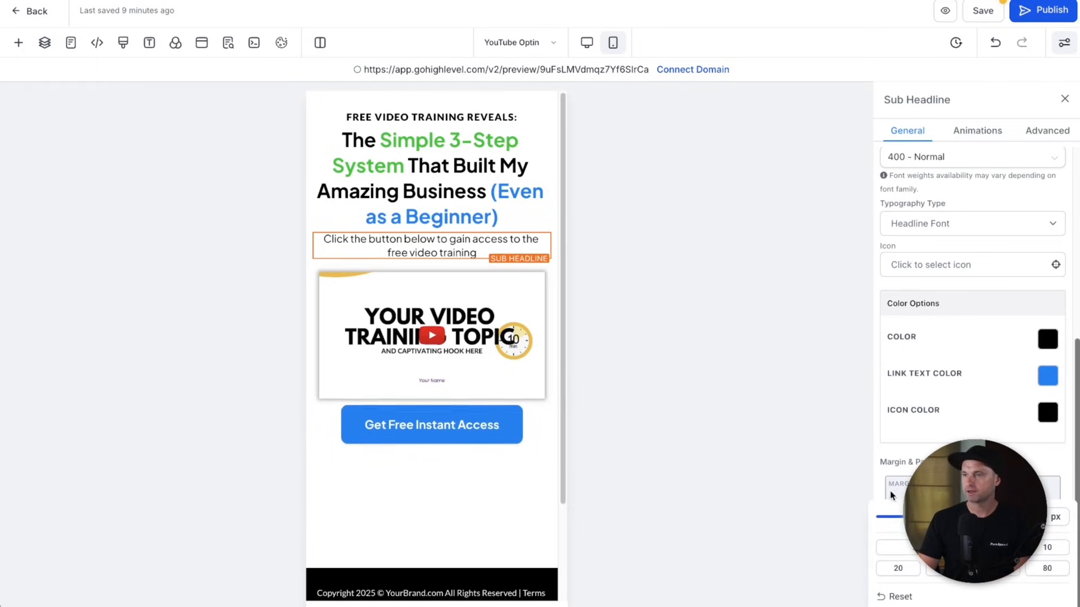
click(822, 461)
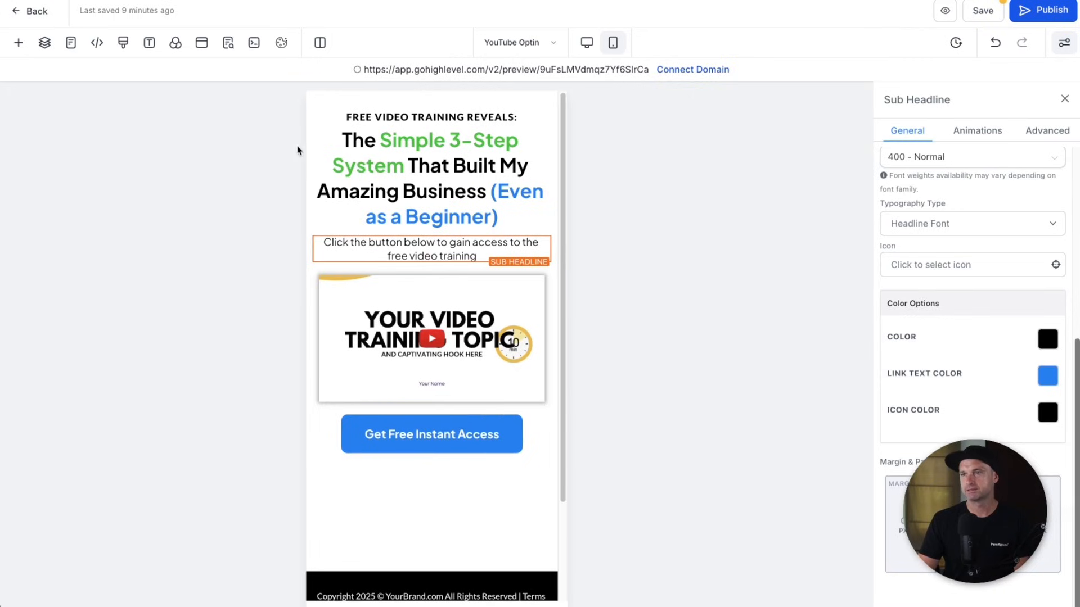
- Make the FREE VIDEO TRAINING REVEALS: line 11 px at 600 Semi Bold
click(337, 117)
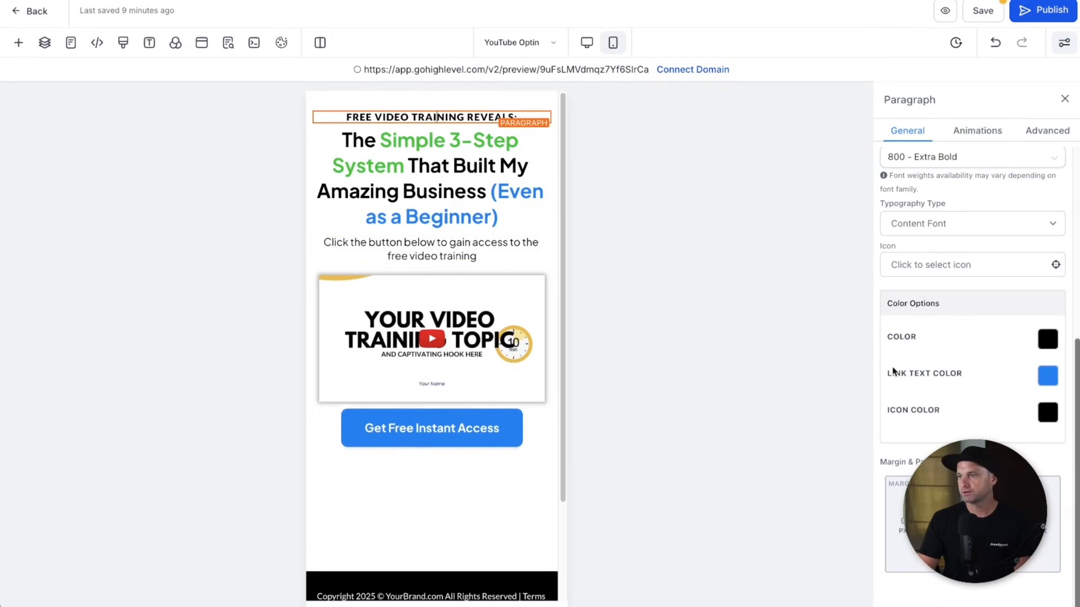
scroll(900, 349, up, 5)
click(1004, 427)
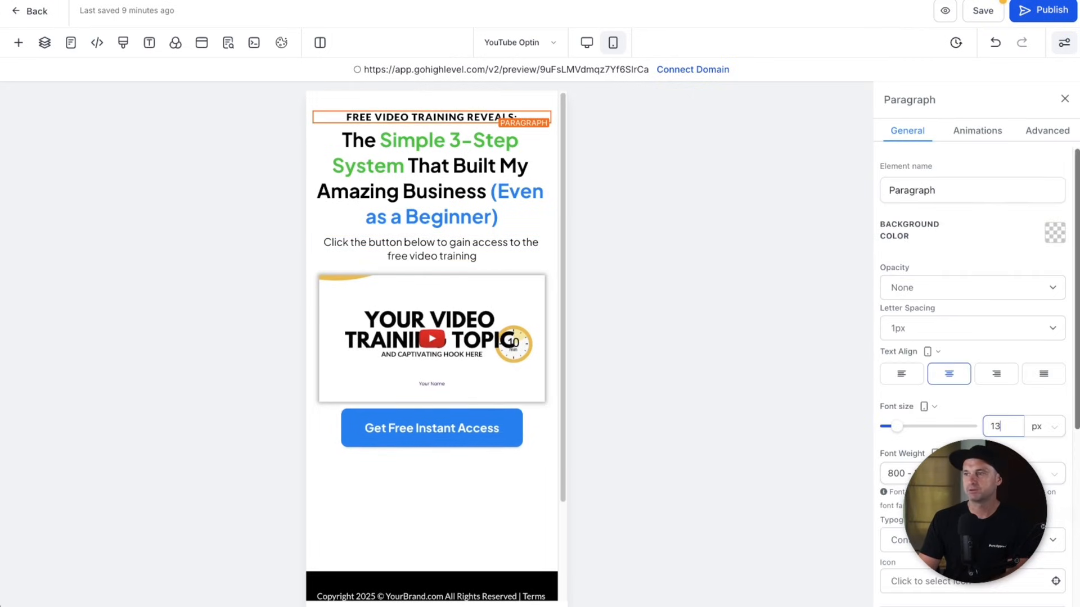
key(Down)
key(Down)
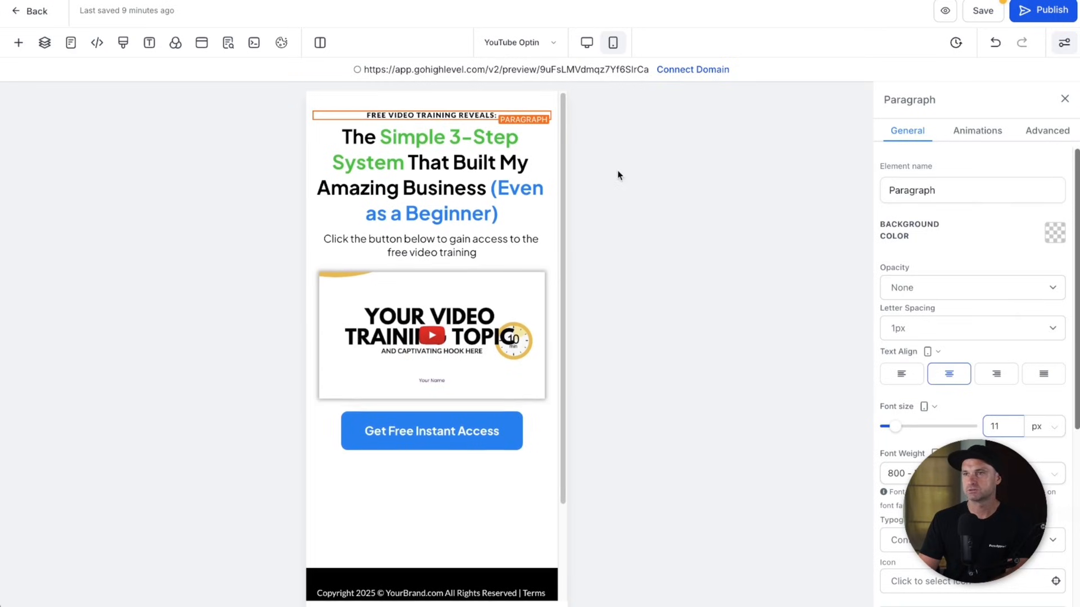
click(899, 473)
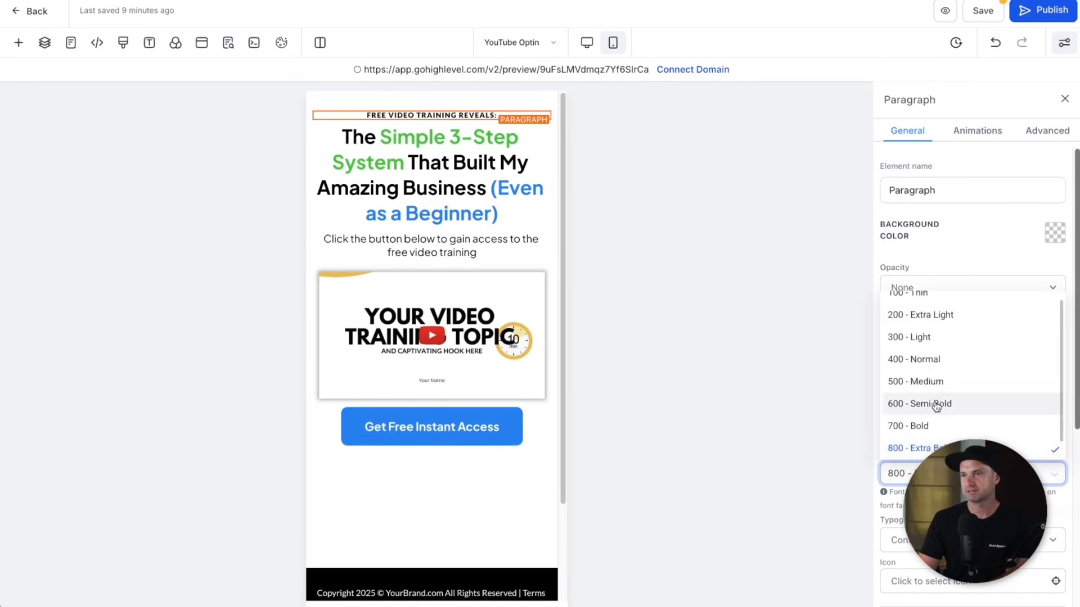
click(936, 404)
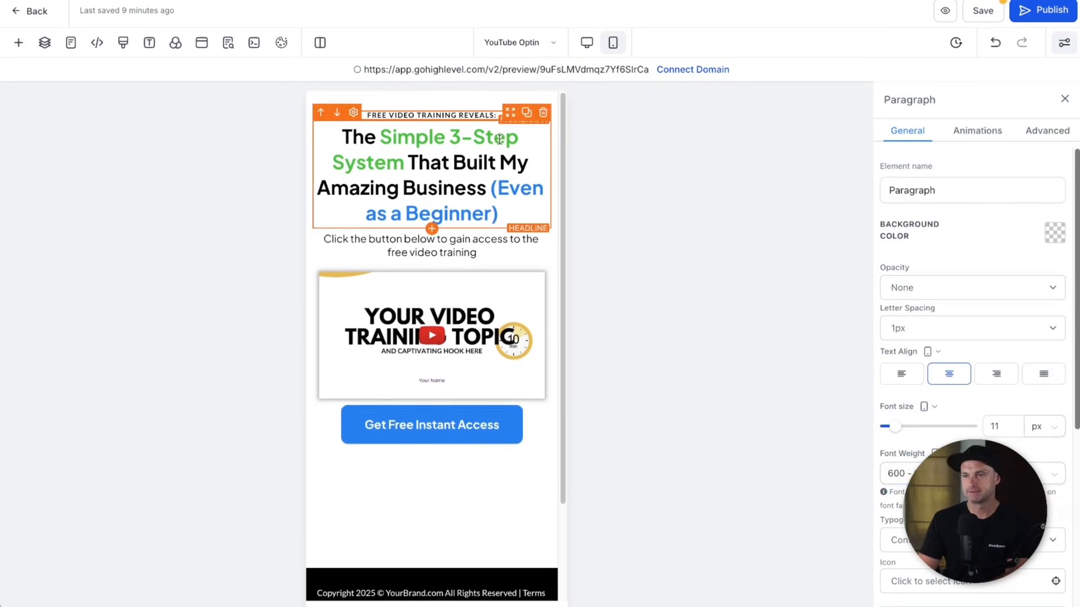
scroll(498, 146, down, 2)
click(501, 309)
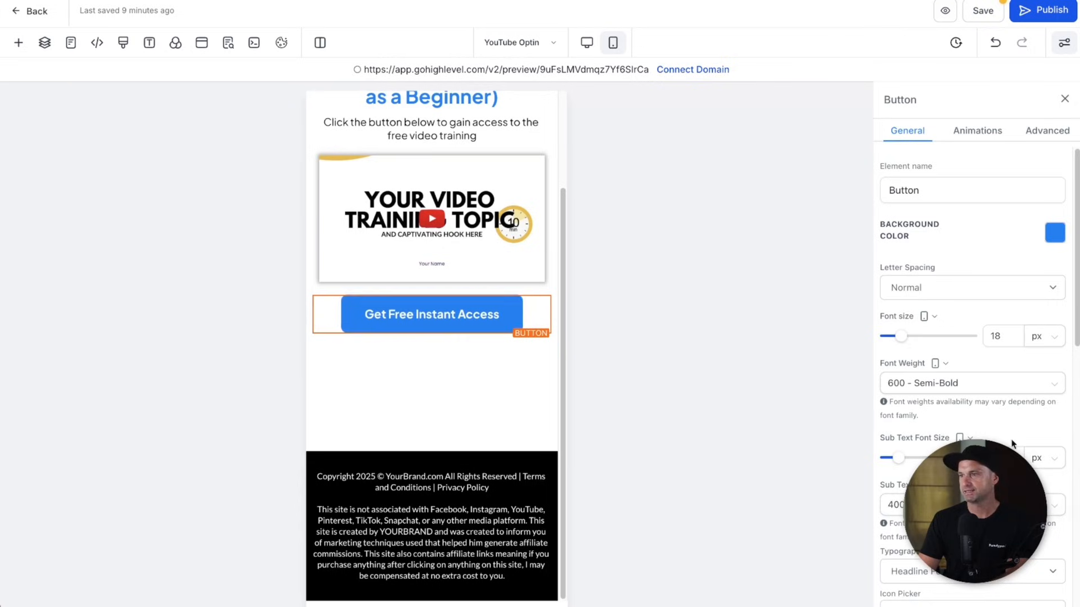
- Set the button's mobile font size to 16 px
click(1008, 337)
key(BackSpace)
text(6)
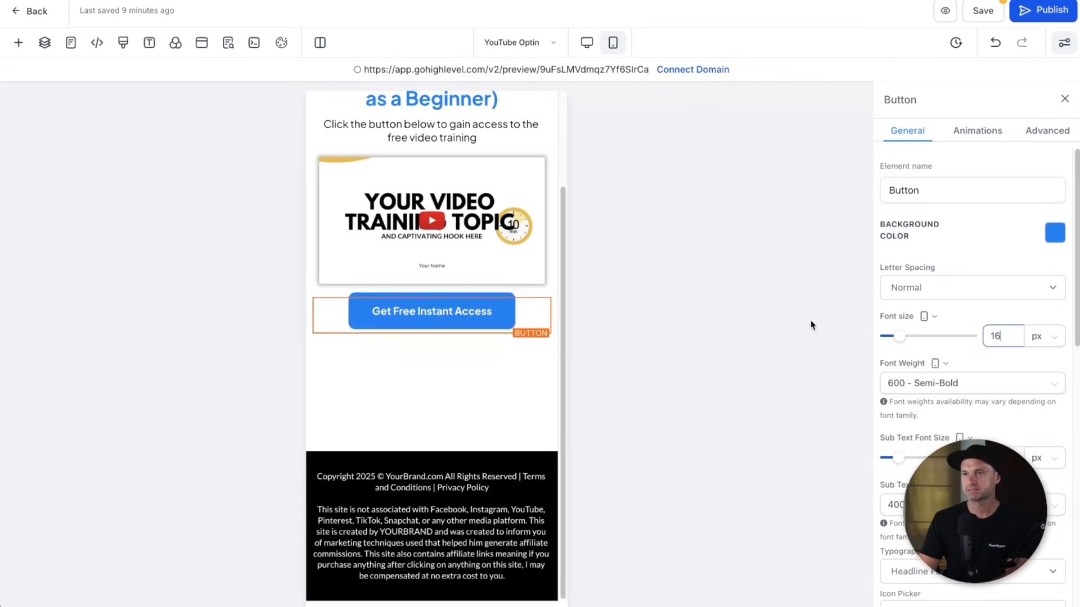
scroll(789, 321, up, 2)
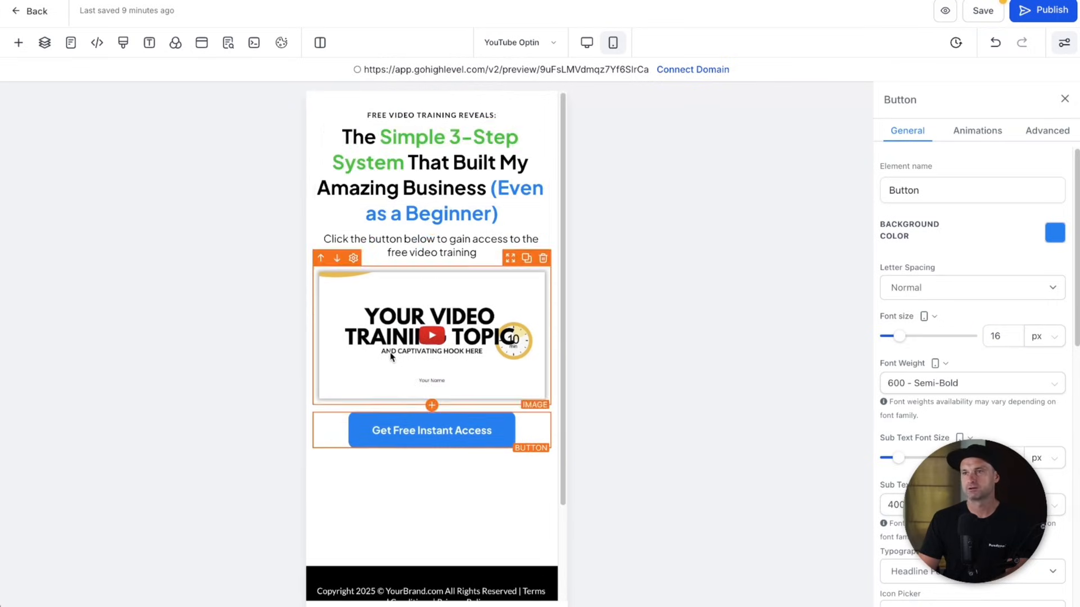
- Return to the desktop layout and save the page
click(589, 38)
click(614, 45)
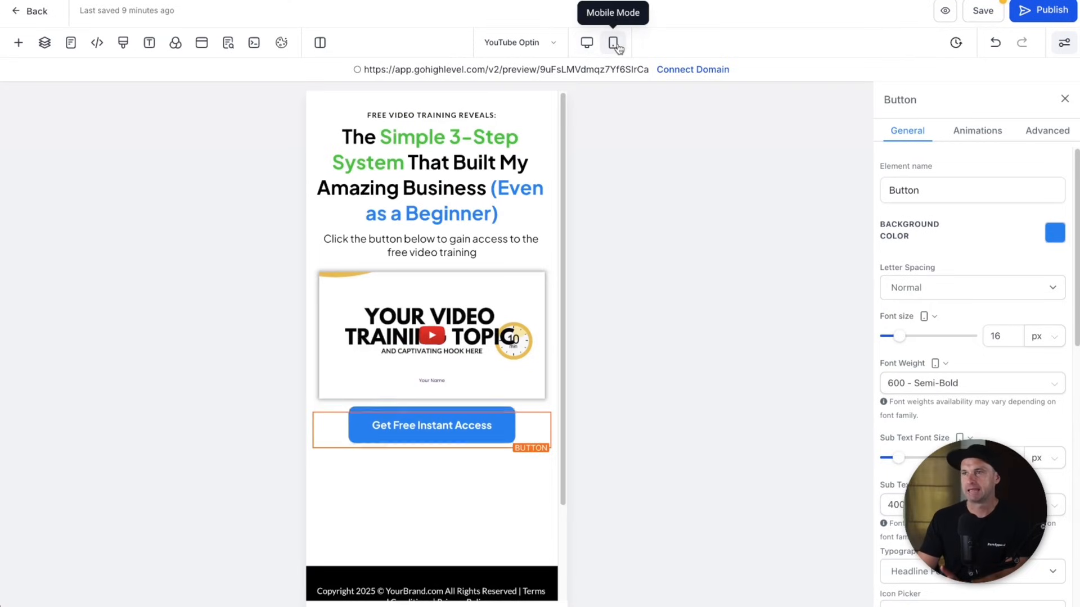
click(574, 51)
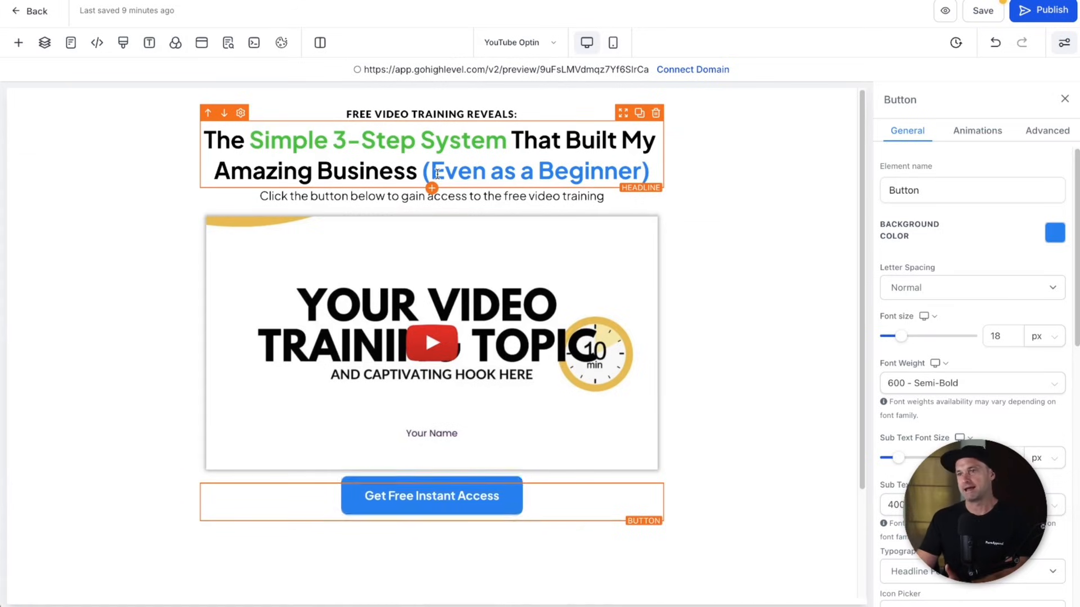
click(983, 13)
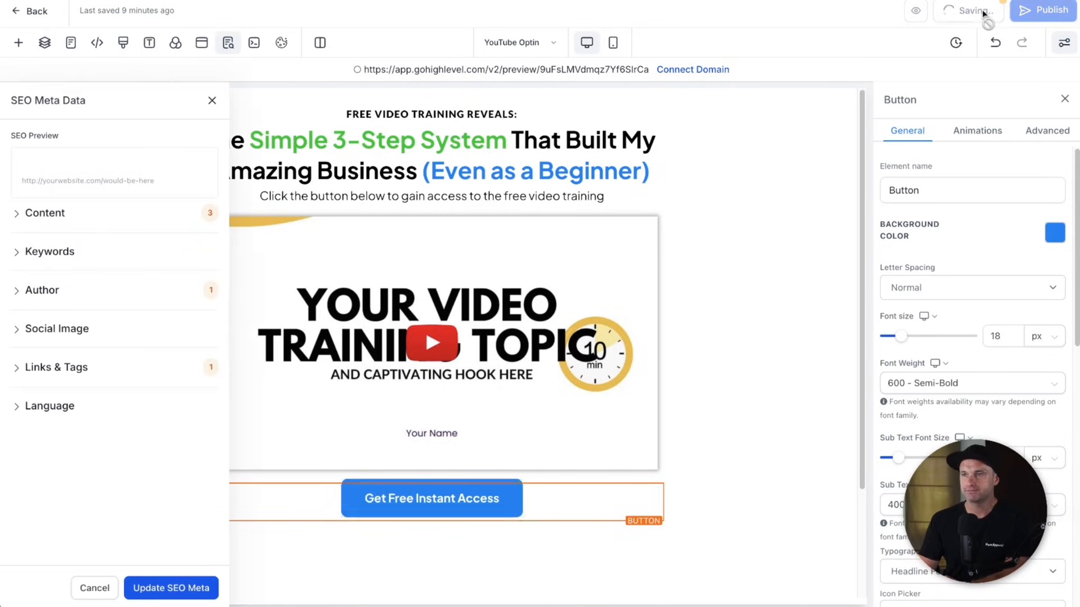
- Close the SEO Meta Data panel and select the full main headline text
click(212, 101)
click(328, 169)
triple_click(344, 167)
key(ctrl+c)
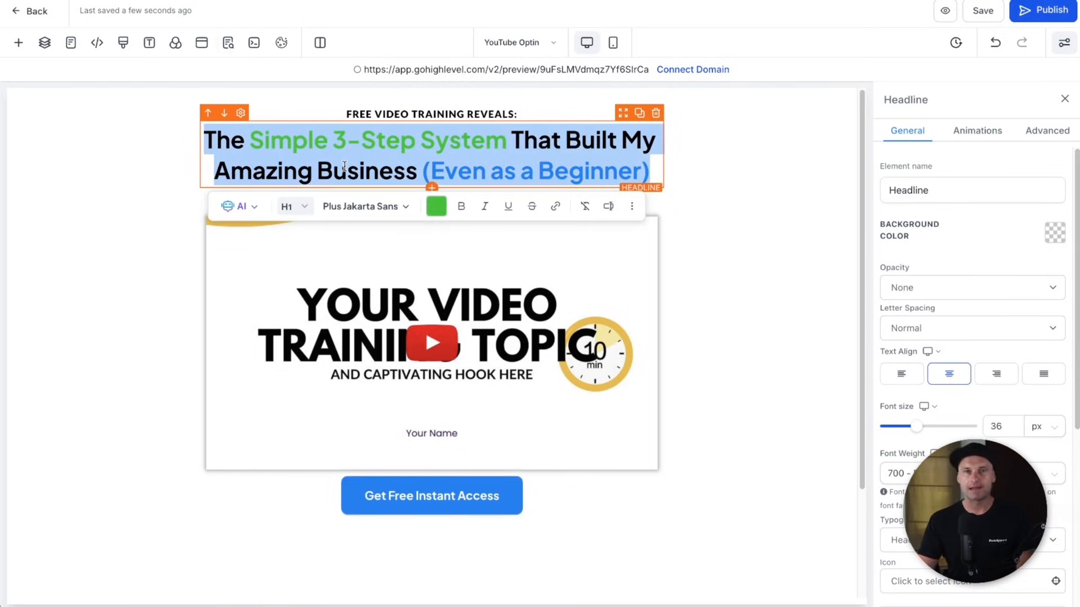
- Add a one-column row with a headline to the popup and paste the page headline in
click(201, 42)
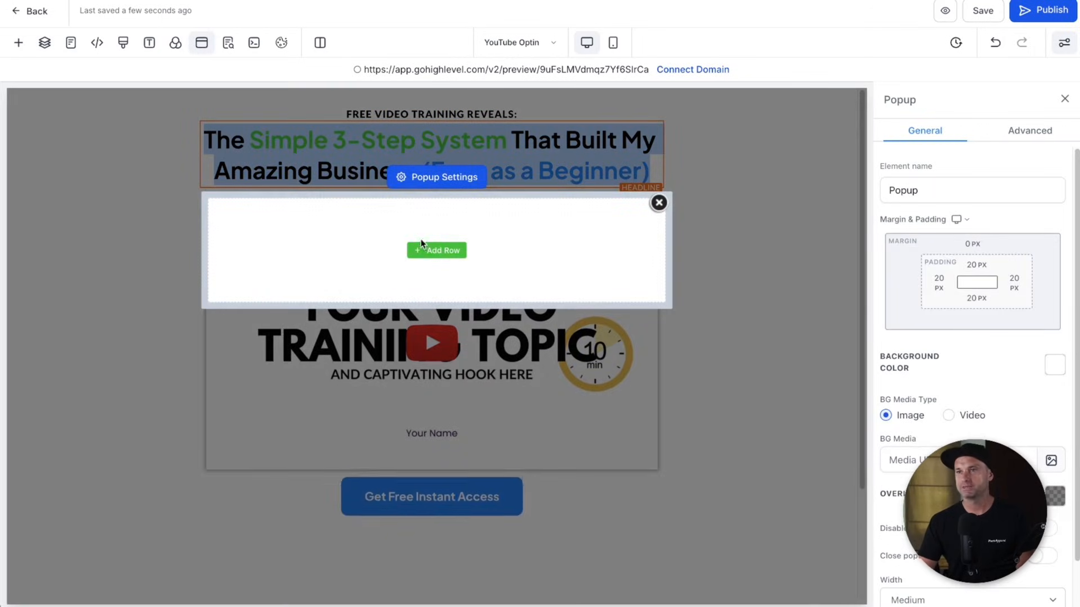
click(453, 256)
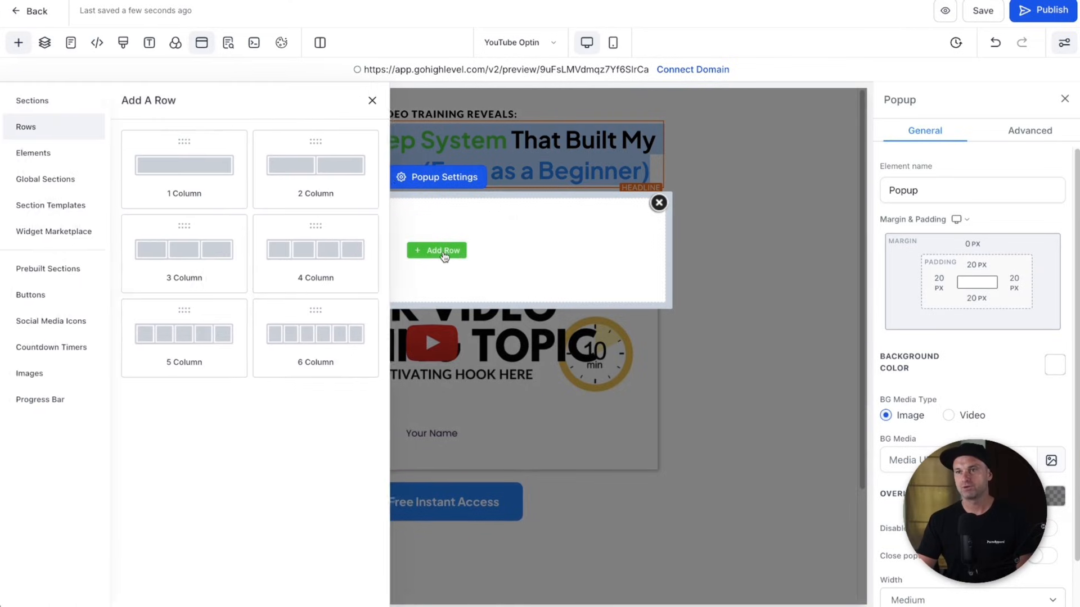
drag(207, 169, 408, 254)
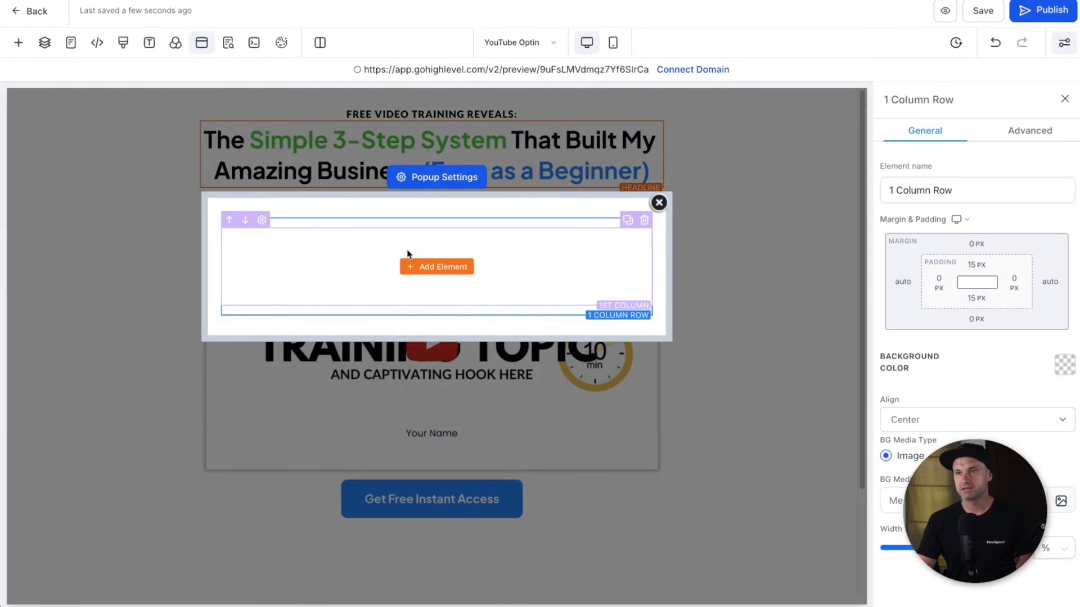
click(431, 267)
click(164, 232)
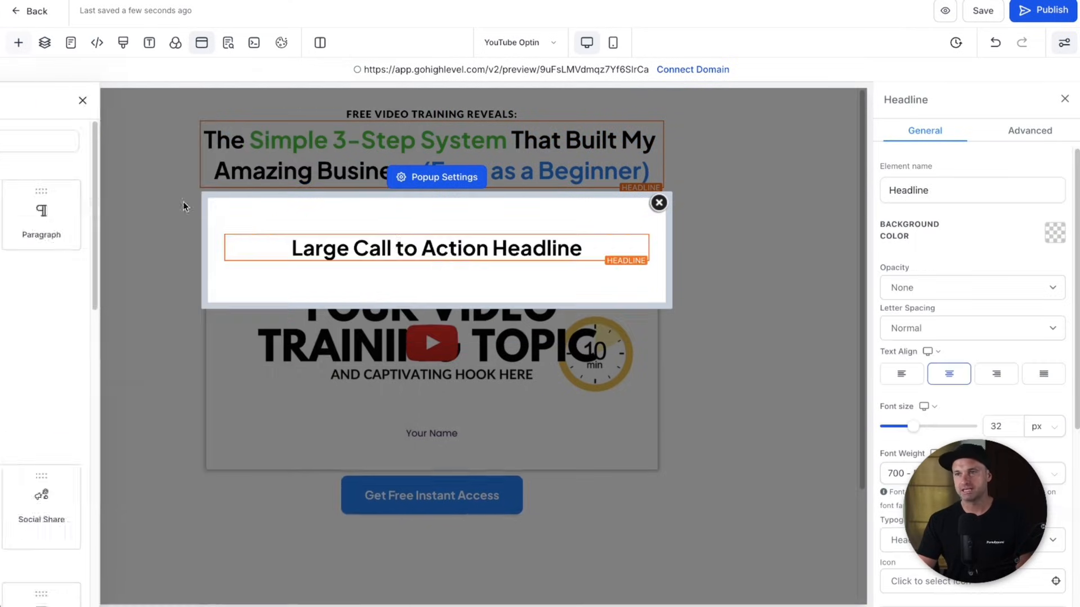
triple_click(409, 248)
key(ctrl+v)
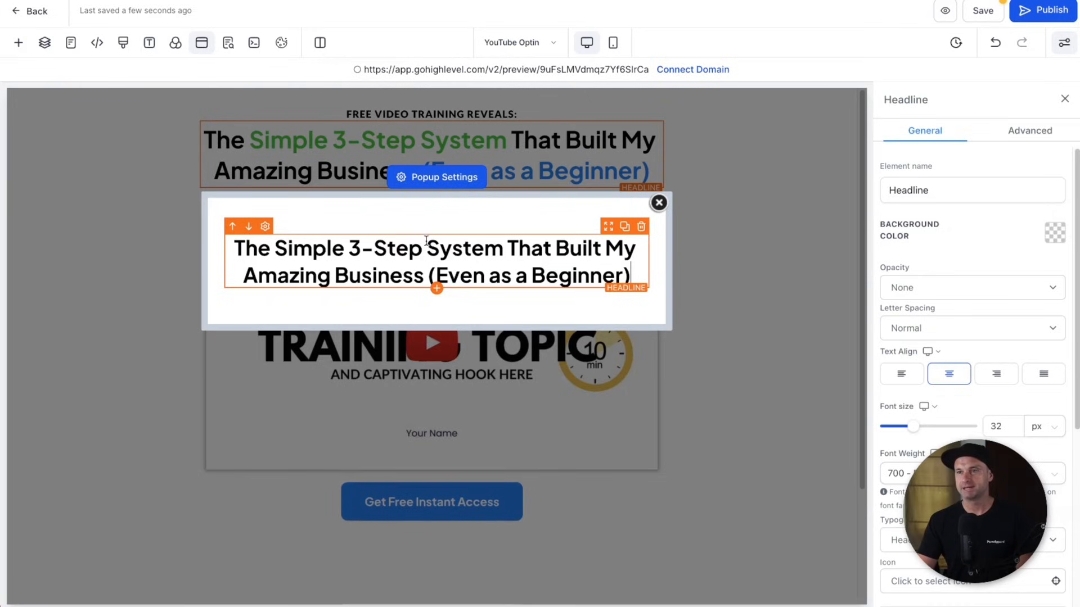
- Colour 'Simple 3-Step System' green and '(Even as a Beginner)' blue
drag(276, 248, 496, 241)
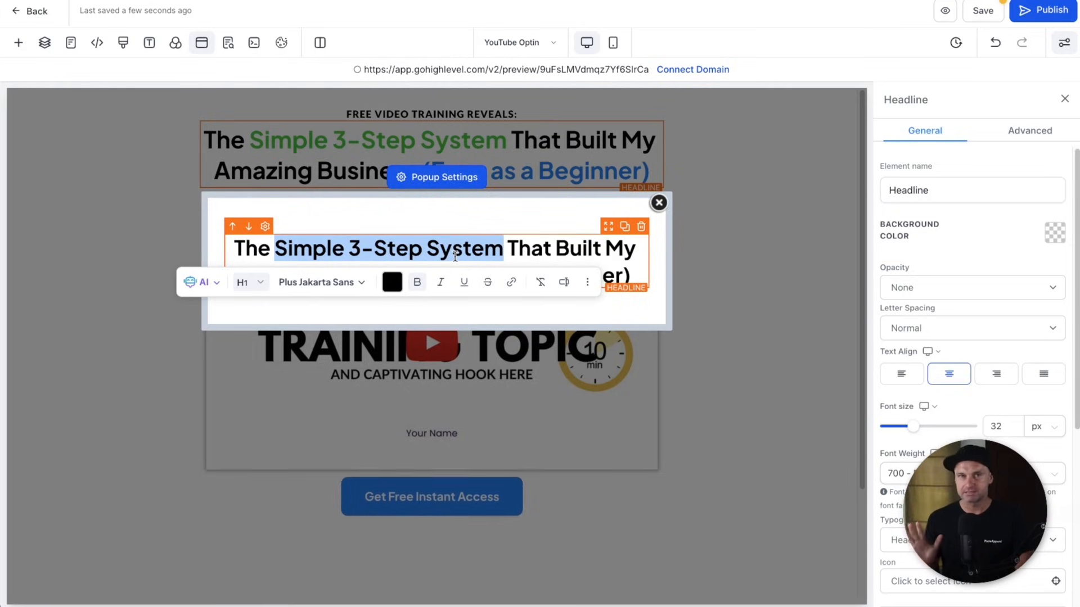
click(392, 282)
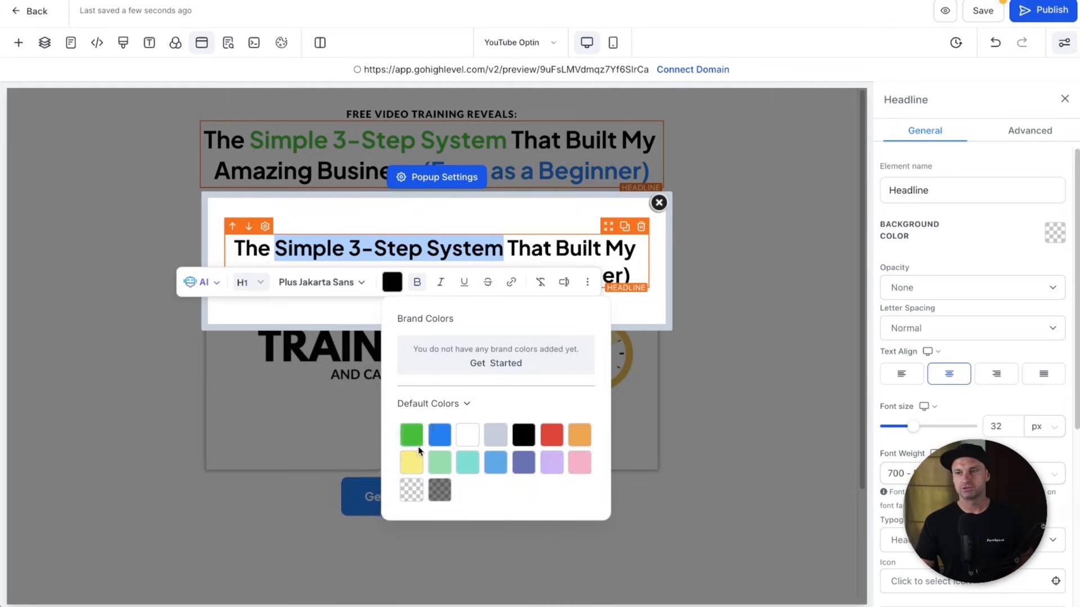
click(422, 443)
click(564, 233)
mouse_move(430, 275)
mouse_down()
mouse_move(626, 274)
mouse_move(430, 274)
mouse_up()
click(626, 275)
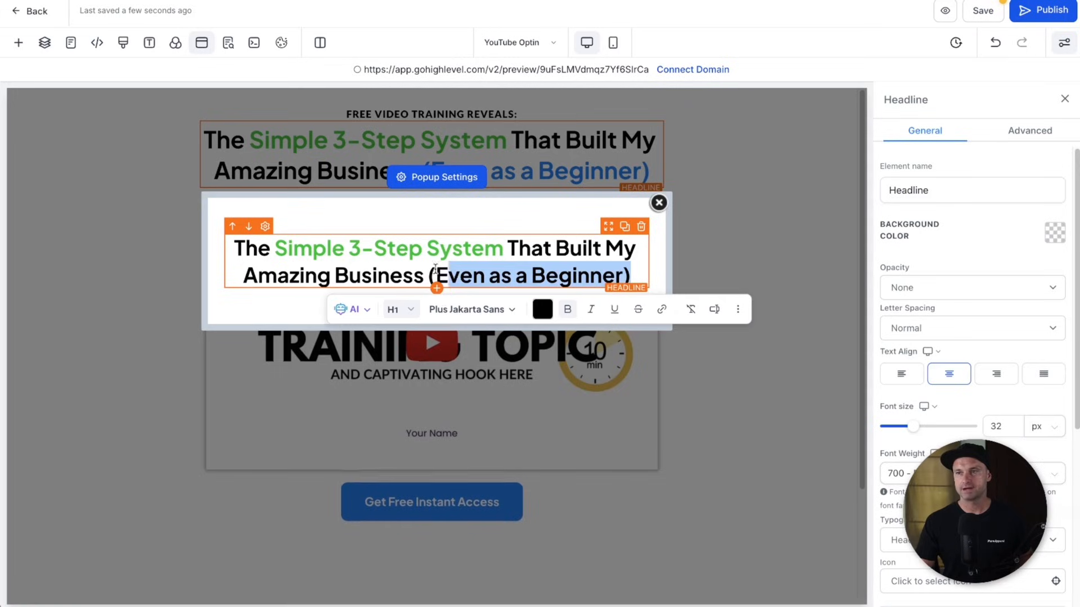
click(533, 309)
click(580, 462)
click(461, 341)
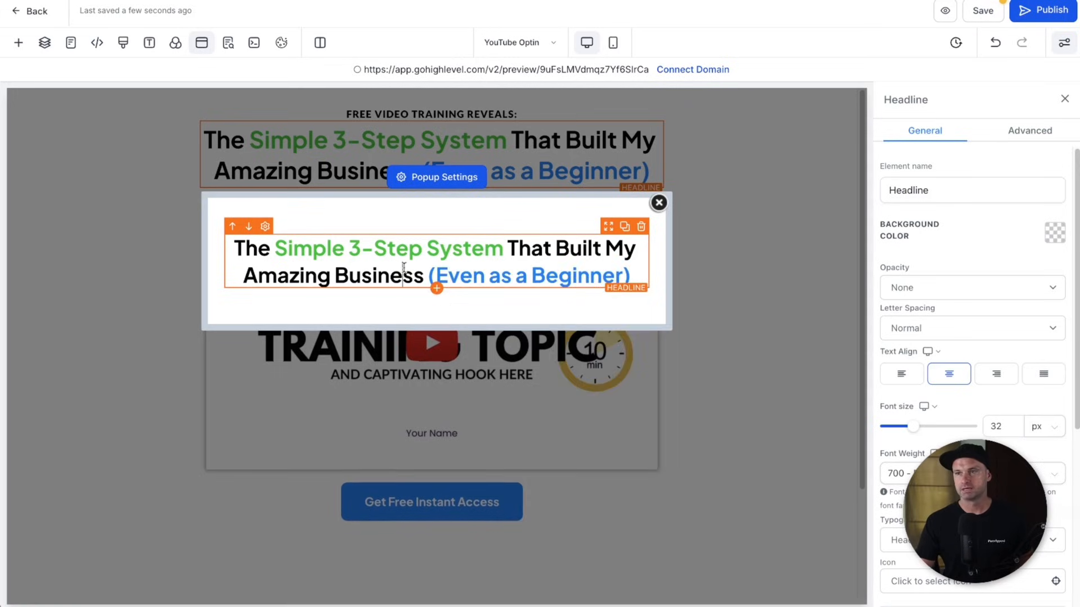
click(437, 289)
- Add a paragraph reading 'Add in your name and email to get access to the training'
click(325, 221)
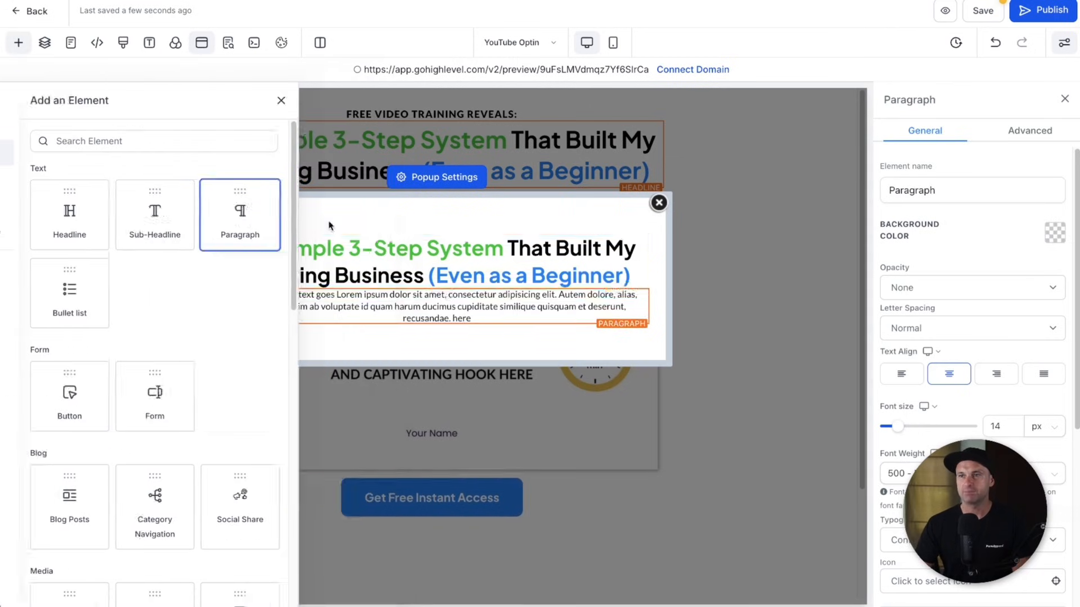
triple_click(448, 290)
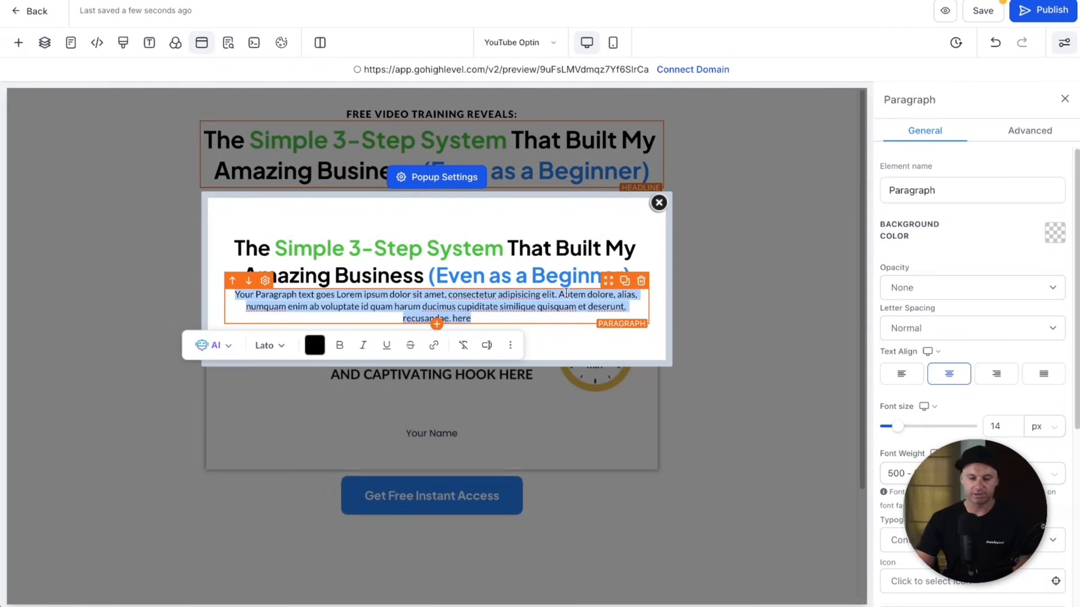
key(BackSpace)
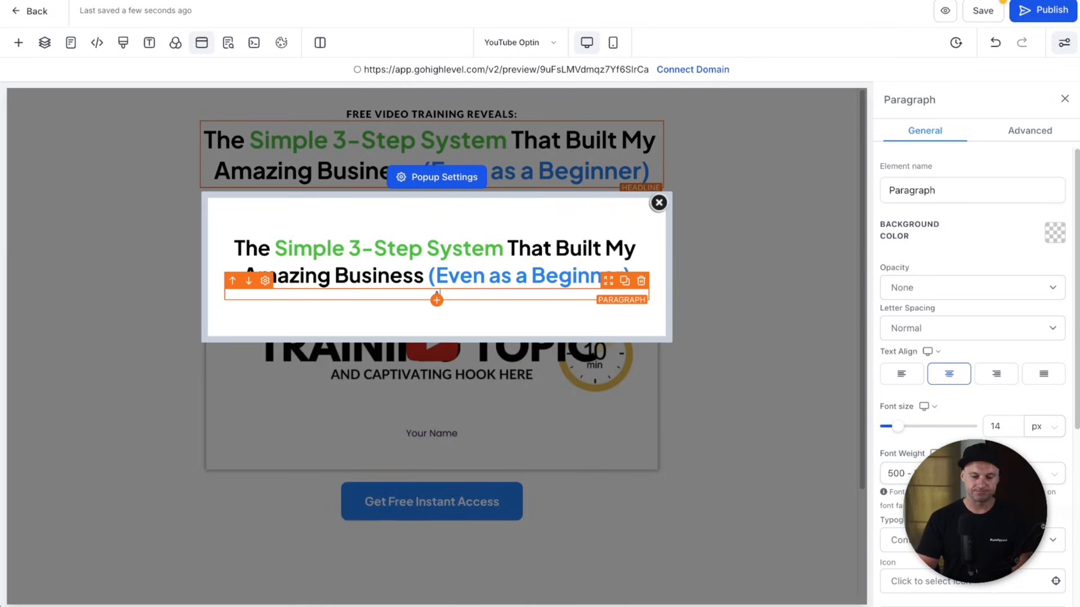
text(Add in your nam)
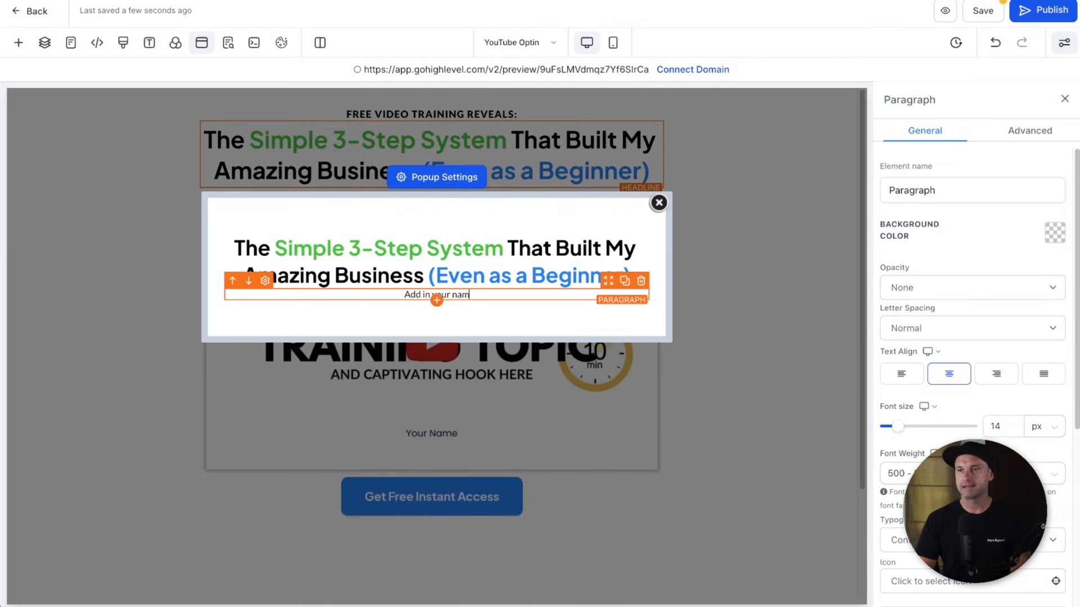
text(e and email to get ac)
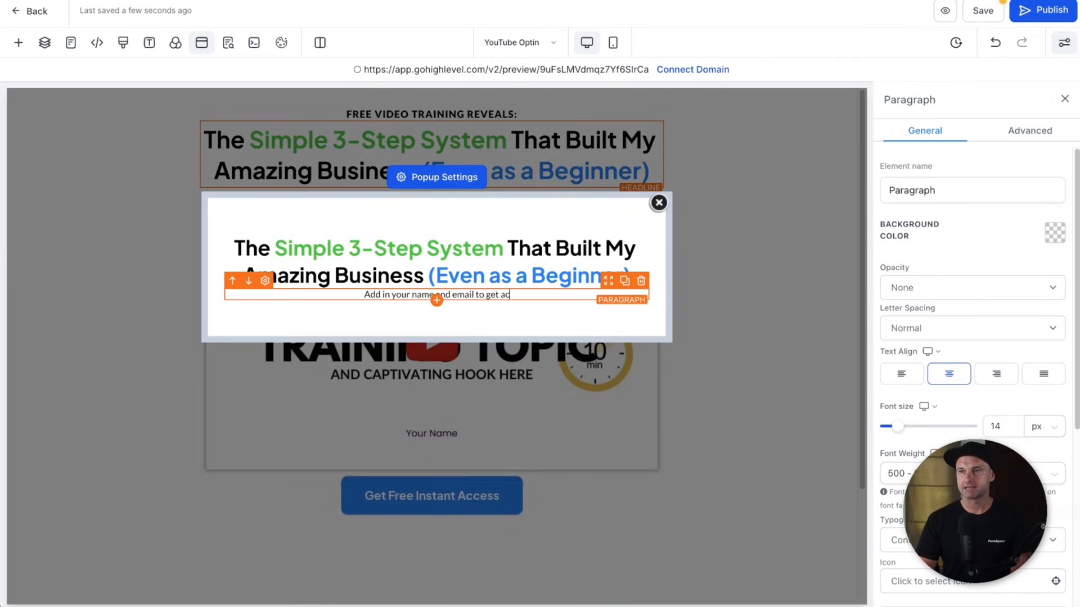
text(cess to the training)
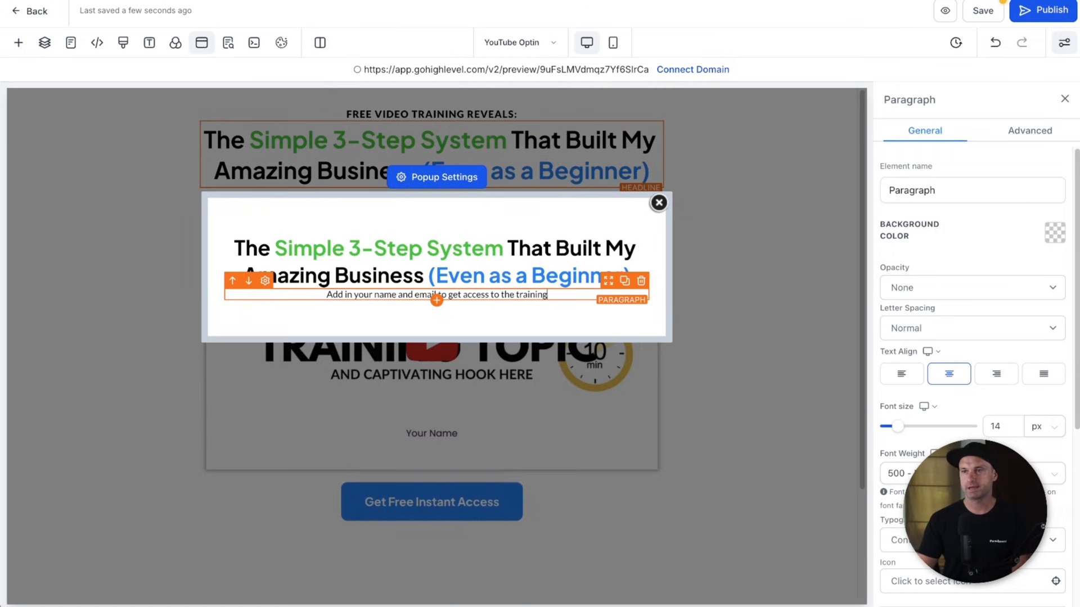
- Set the paragraph's spacing to 5 and its font size to 18 px
scroll(973, 371, down, 6)
click(972, 506)
click(1004, 399)
text(5)
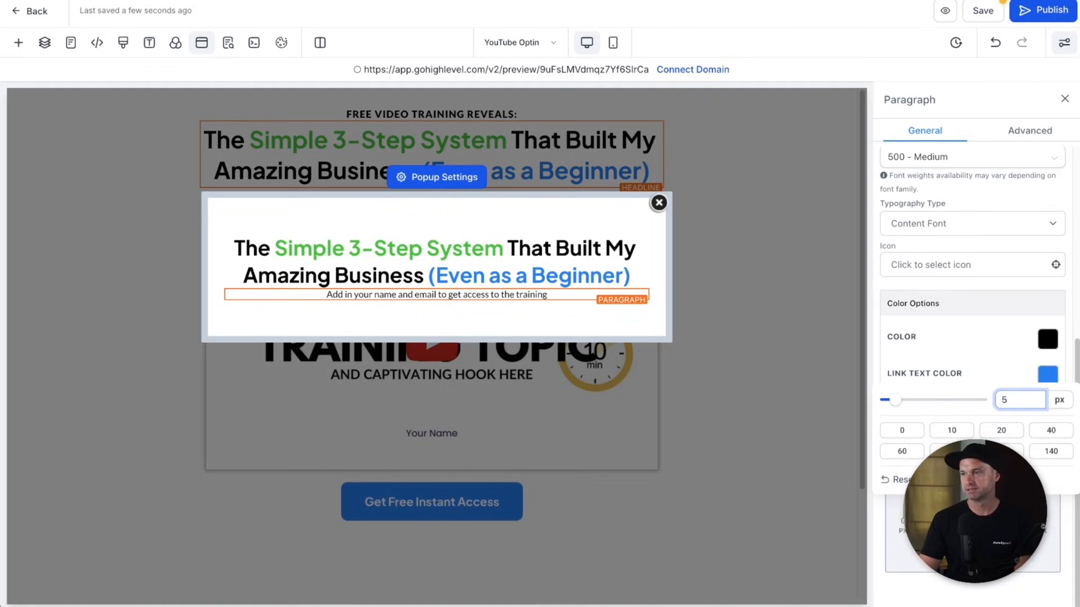
double_click(508, 298)
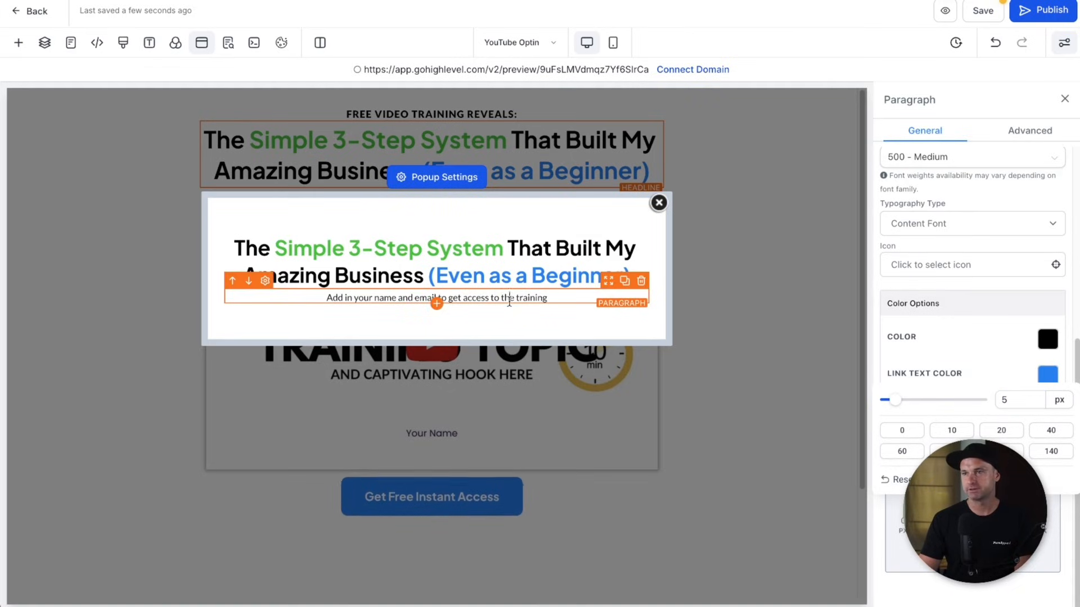
scroll(1005, 229, up, 2)
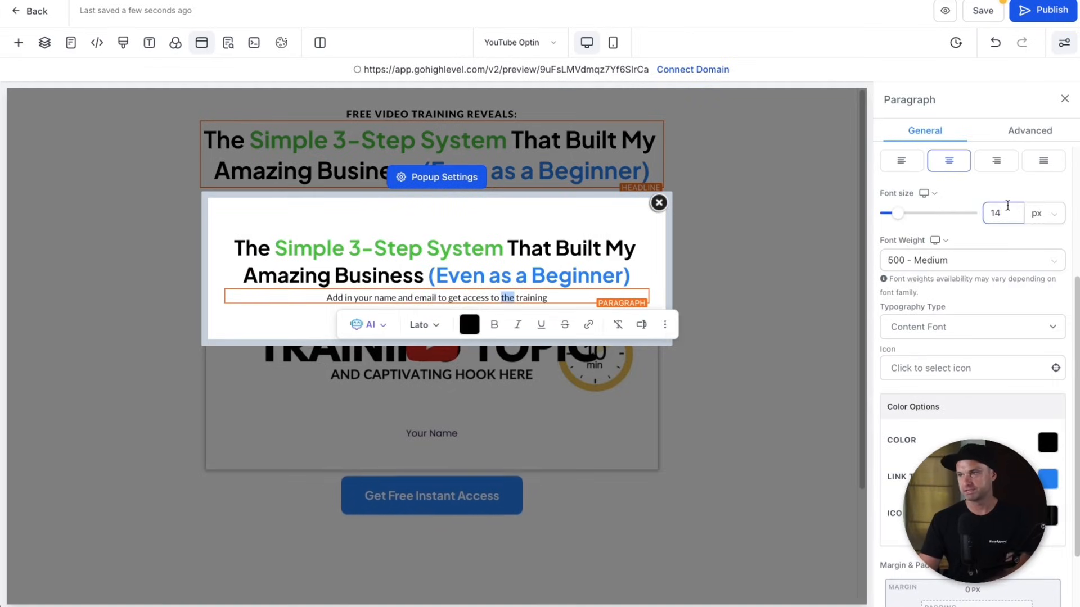
click(1006, 211)
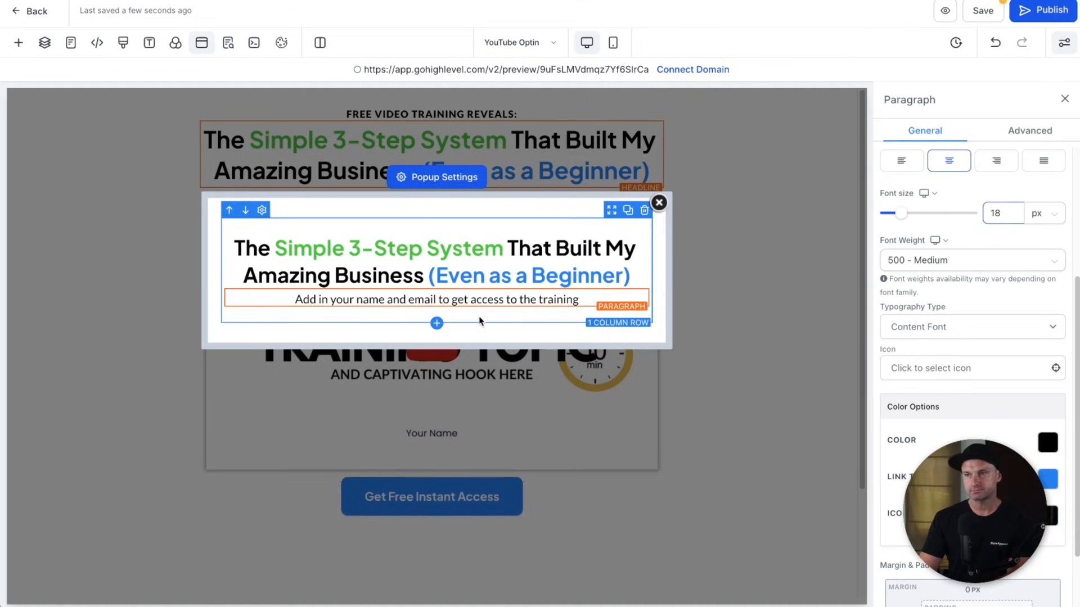
click(501, 316)
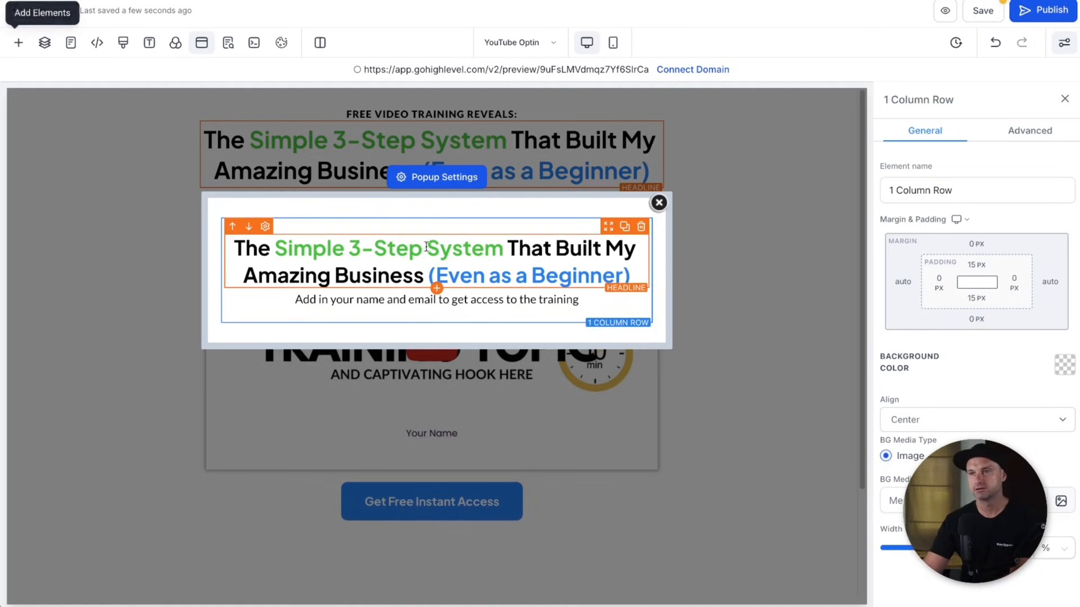
- Search 'form' and drop a Form element under the popup paragraph, leaving no form selected
click(437, 308)
click(262, 145)
text(form)
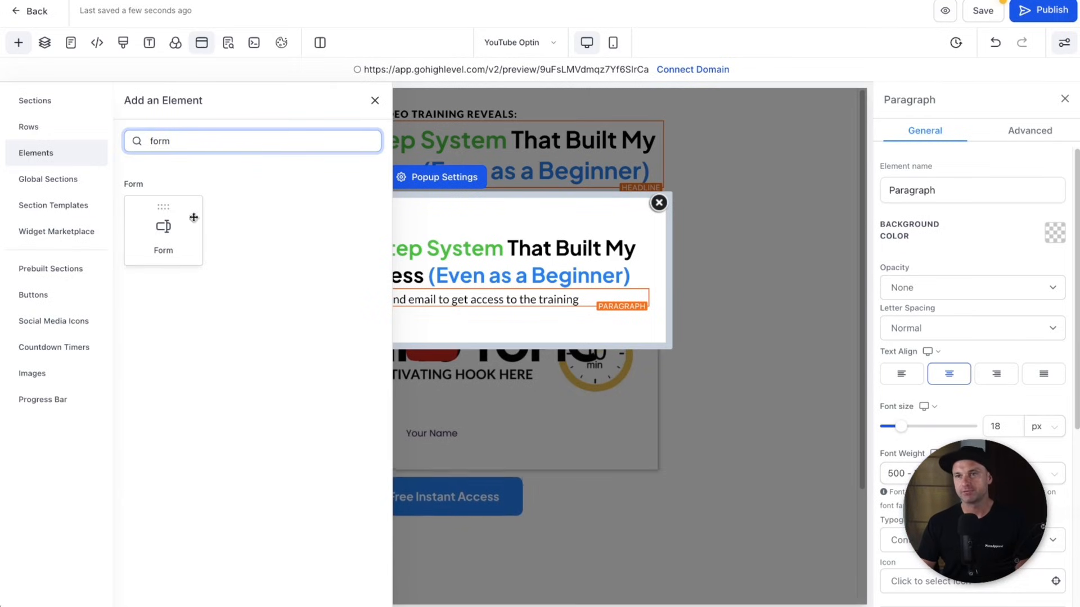
drag(163, 226, 450, 357)
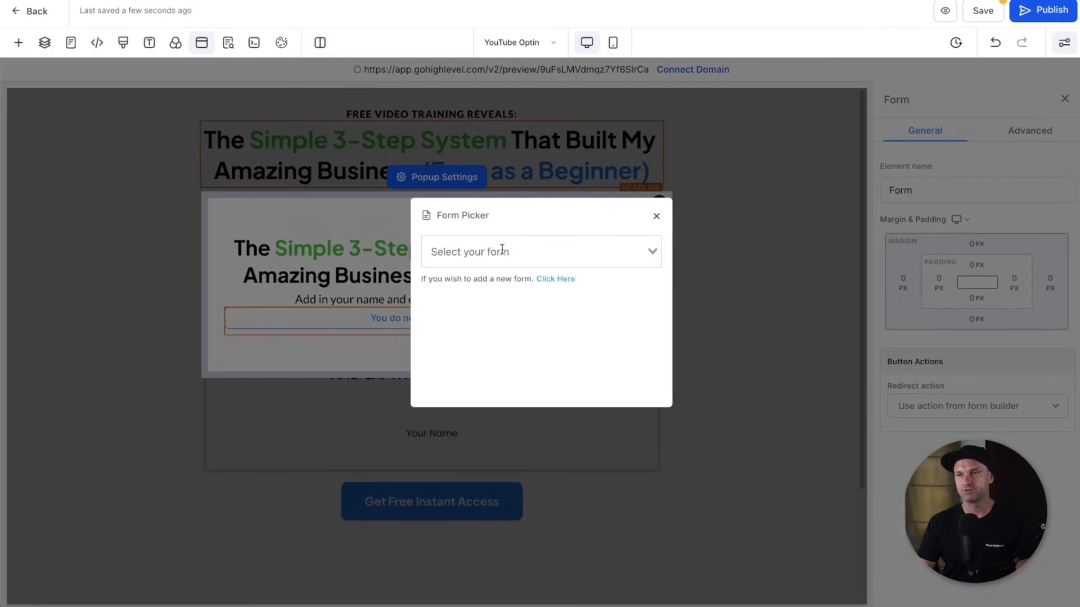
click(483, 251)
click(508, 229)
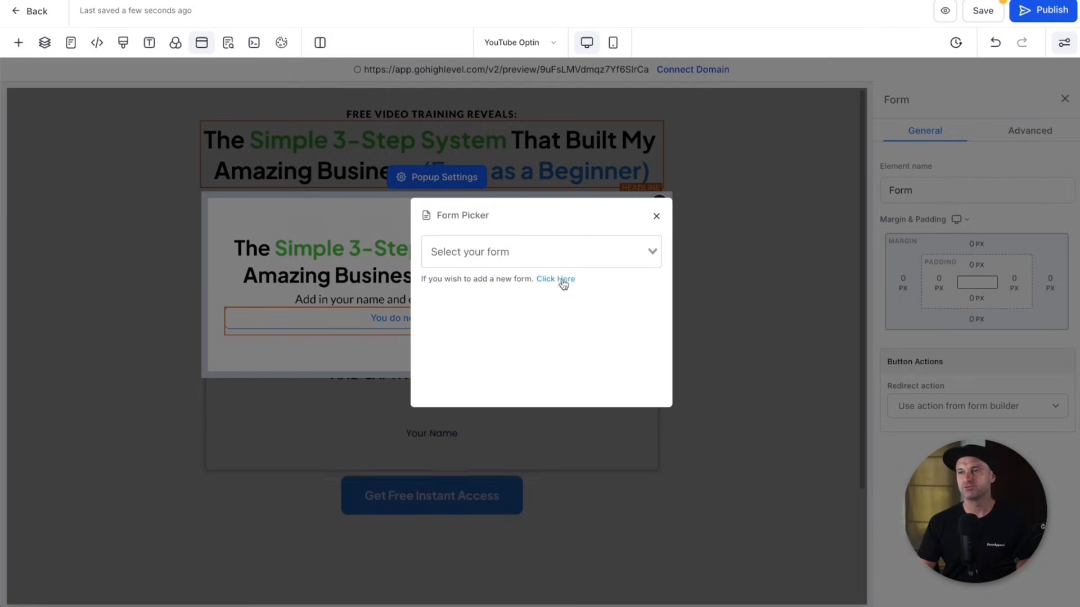
click(574, 251)
click(571, 329)
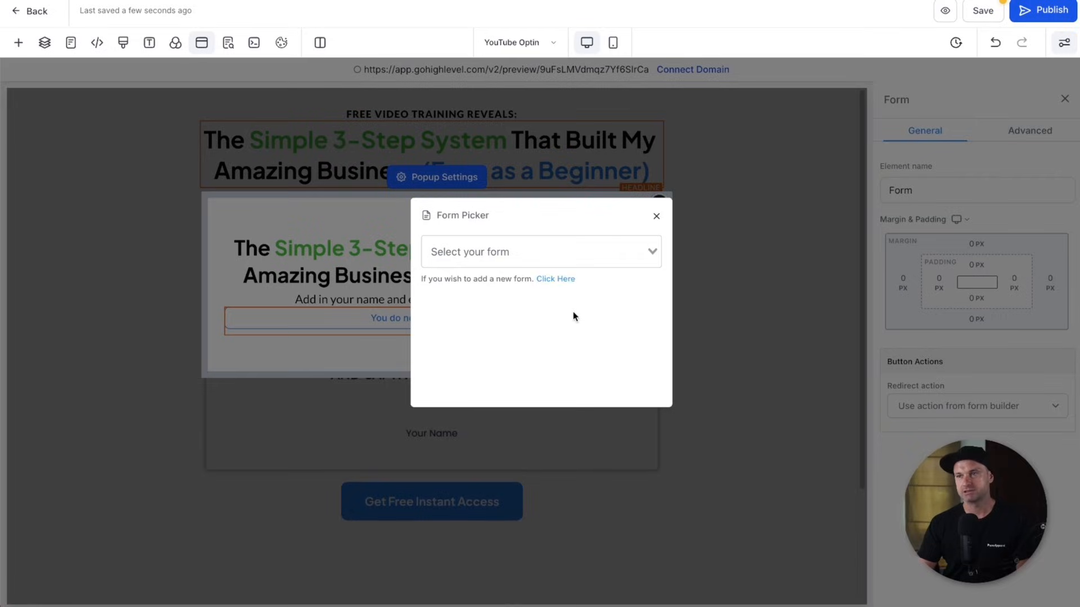
- Create a new blank form using the Start from Scratch option
click(562, 279)
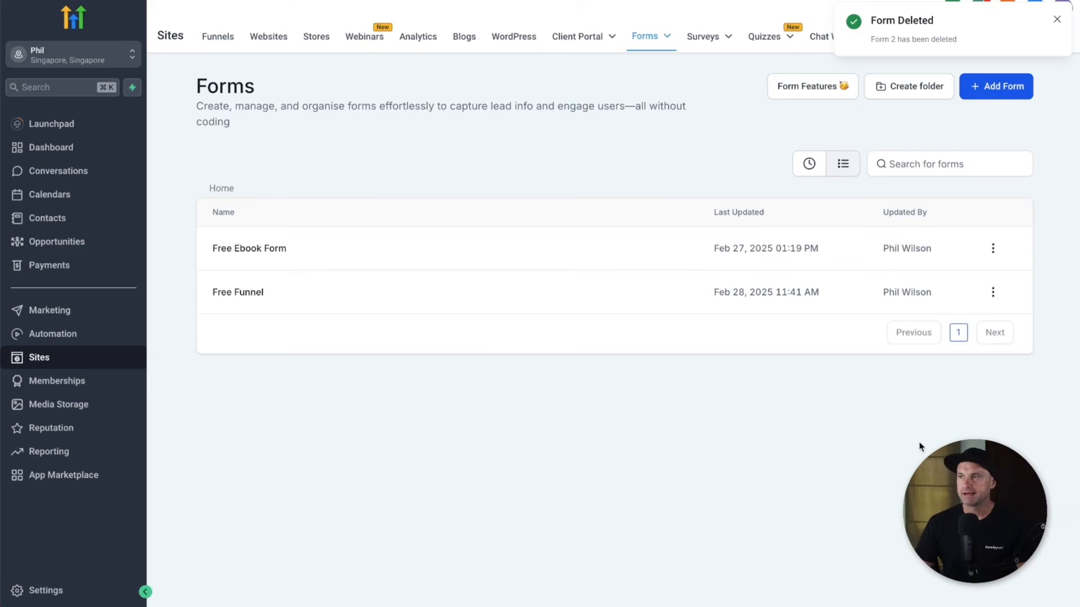
double_click(1001, 93)
click(966, 117)
click(977, 89)
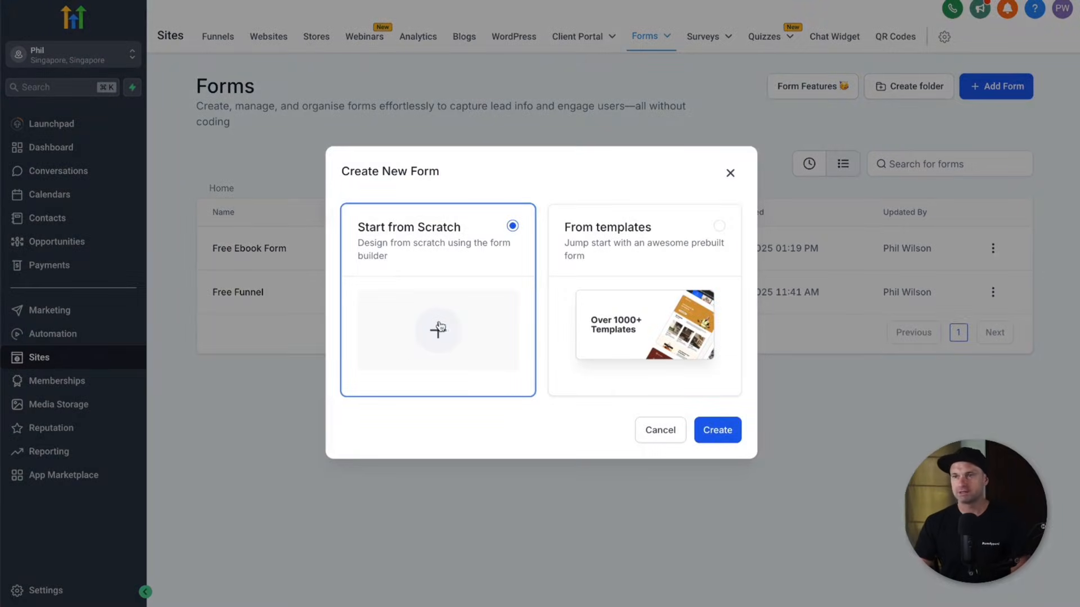
click(710, 430)
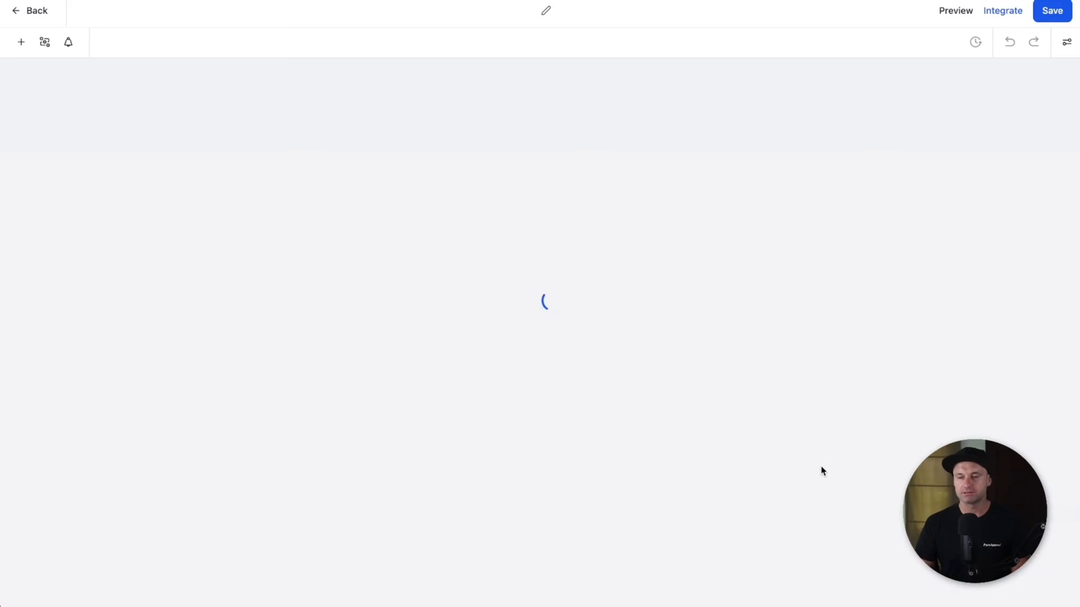
- Rename the new form to 'YouTube Demo'
double_click(533, 11)
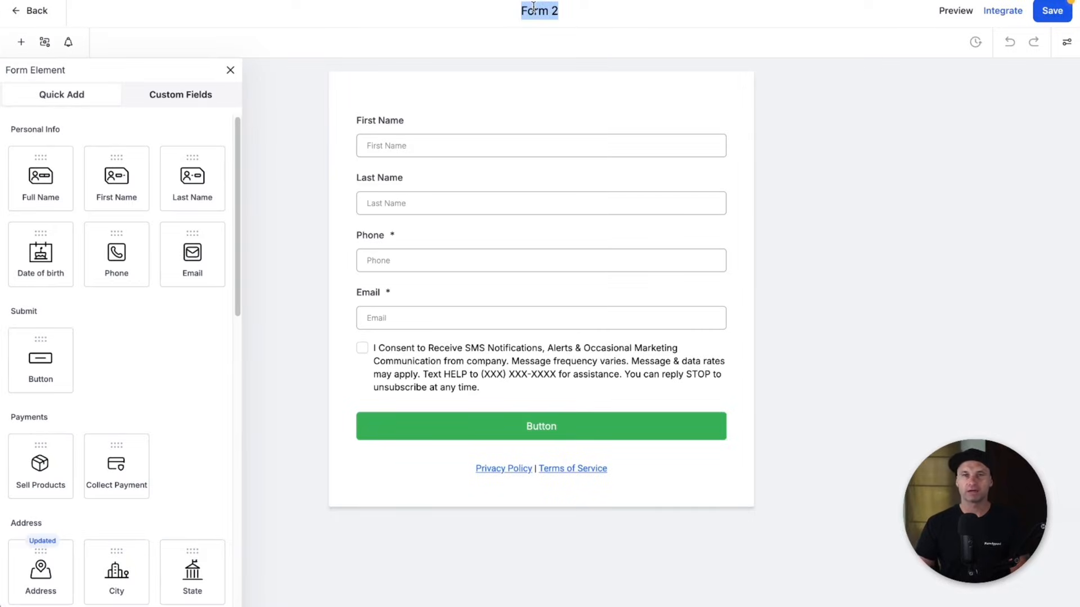
key(BackSpace)
text(YouTube Demo)
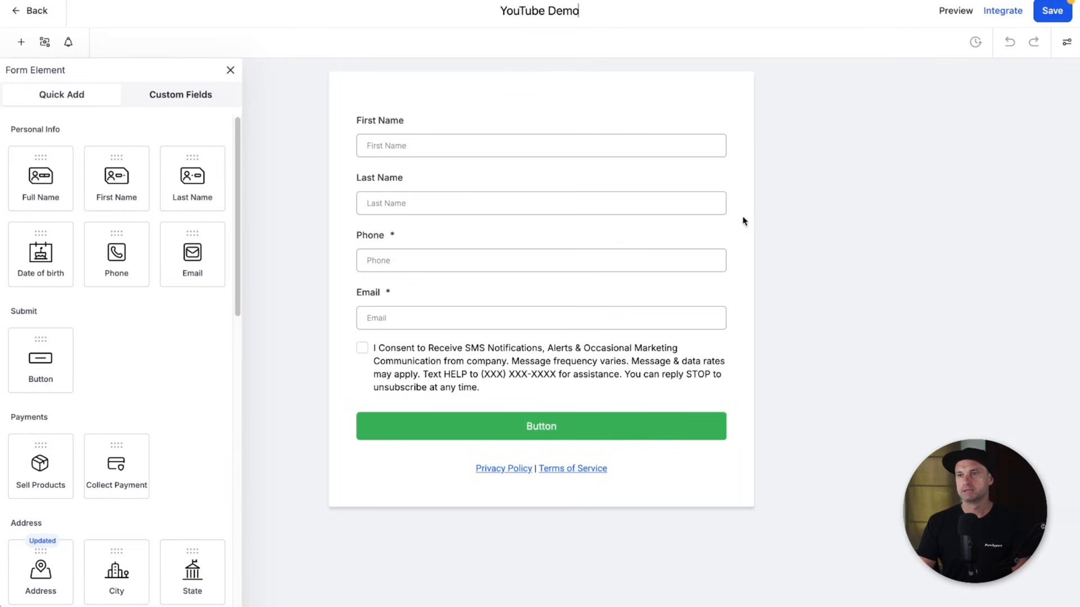
click(769, 200)
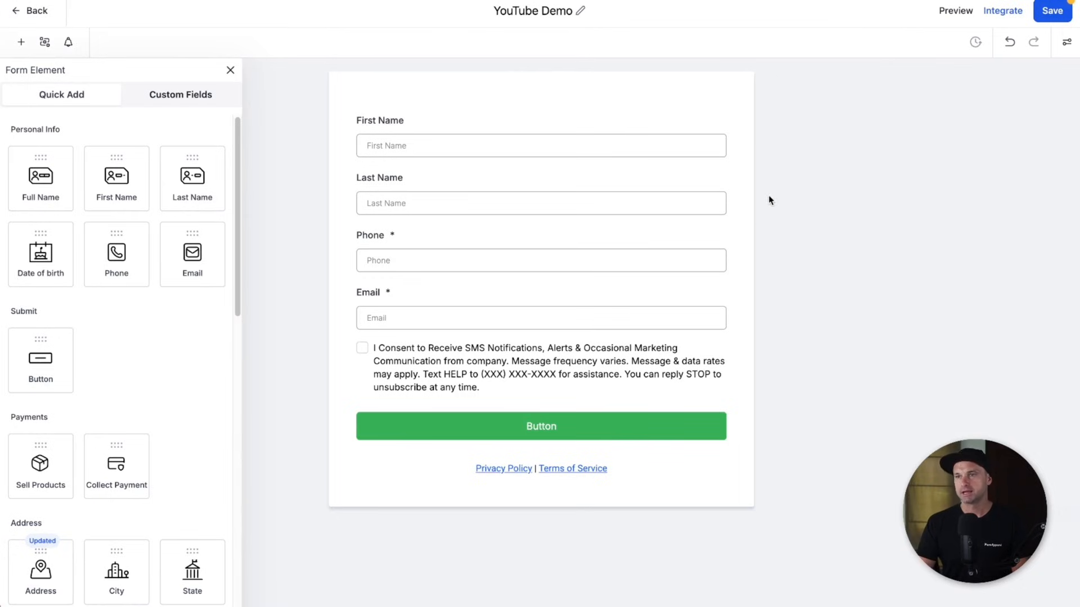
- Delete the Last Name, Phone, SMS consent and Privacy Policy/Terms blocks from the form
click(715, 203)
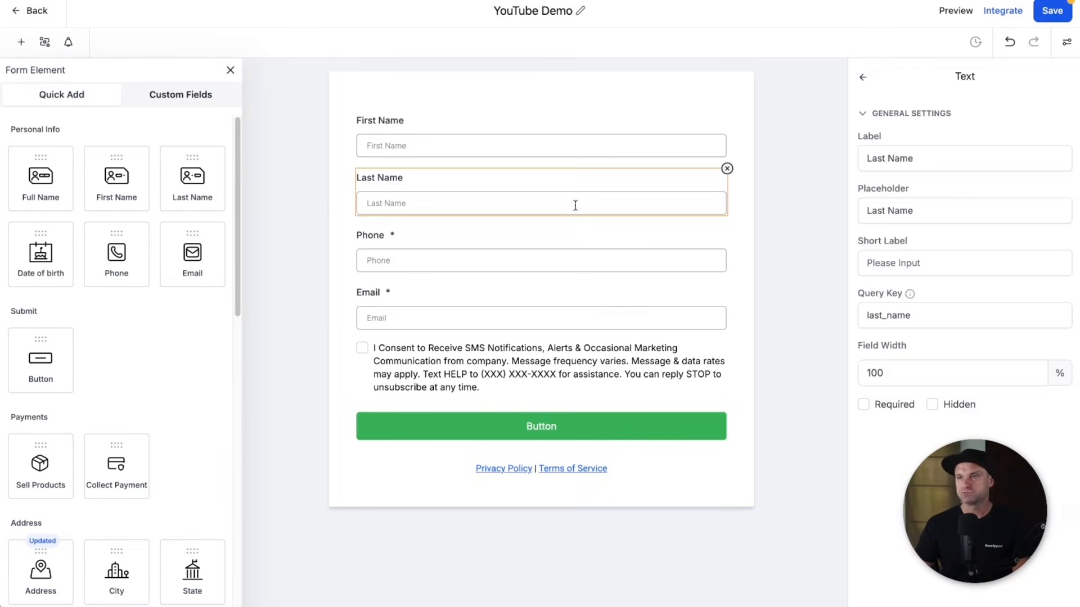
click(726, 169)
click(715, 181)
click(724, 170)
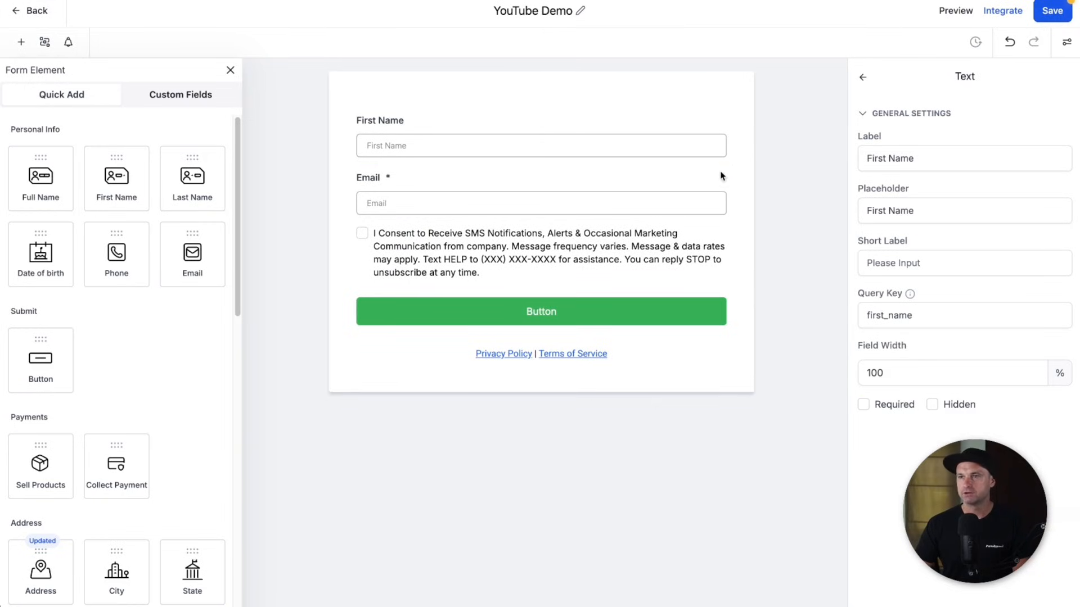
click(619, 243)
click(727, 227)
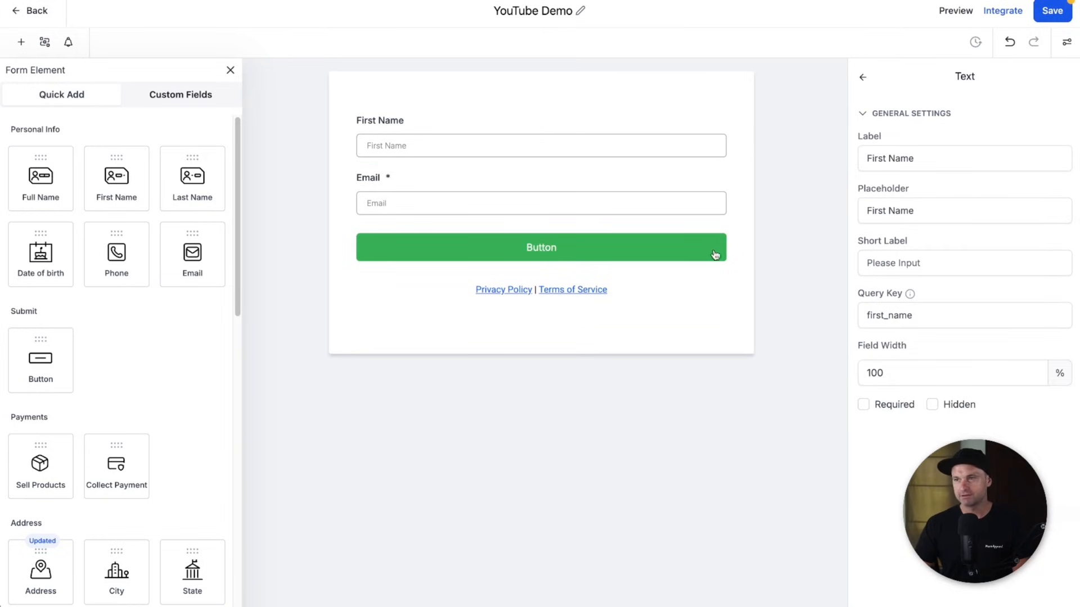
click(676, 294)
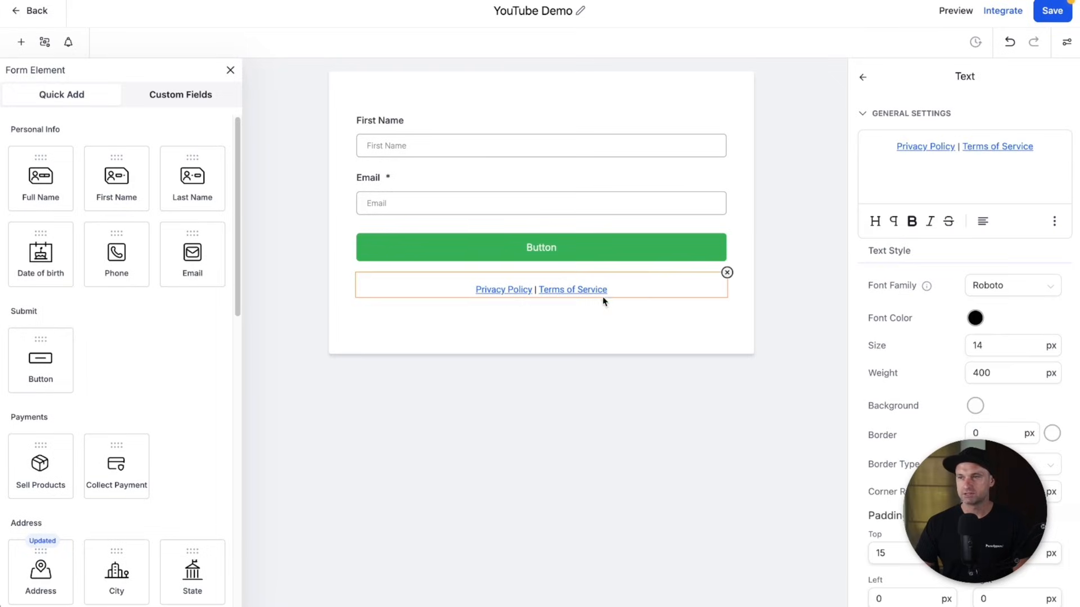
click(727, 274)
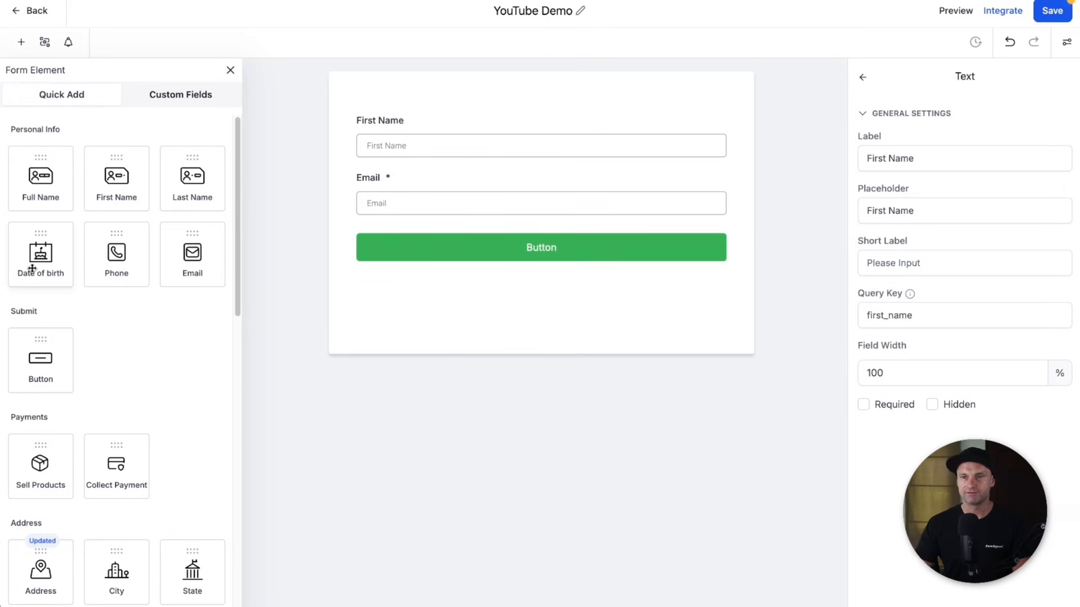
scroll(106, 344, down, 8)
scroll(118, 381, up, 8)
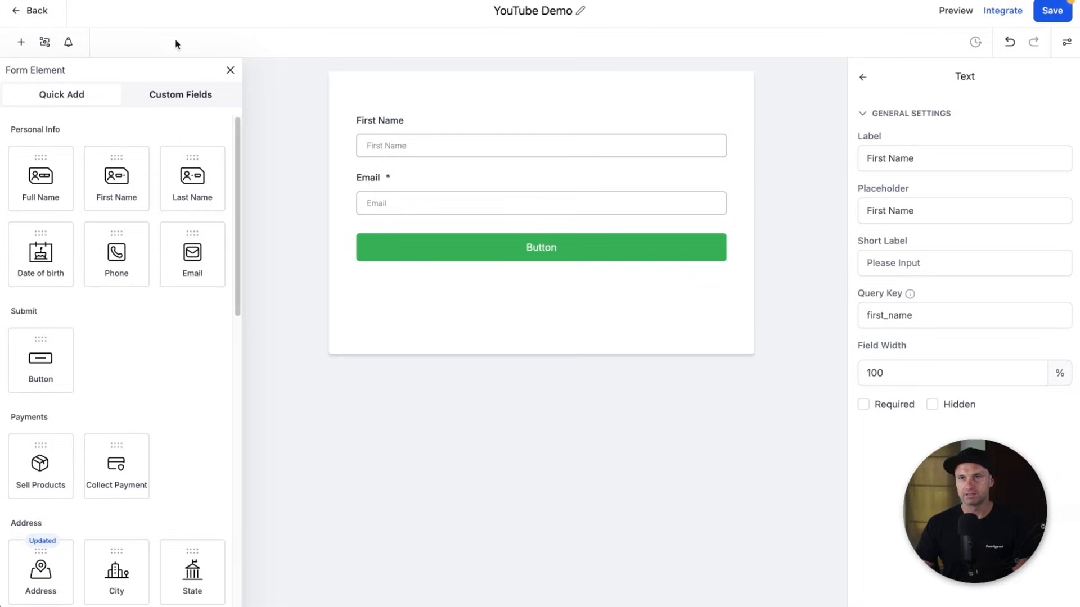
- Change the First Name and Email placeholders to 'Your First Name' and 'Your Email Address'
click(232, 70)
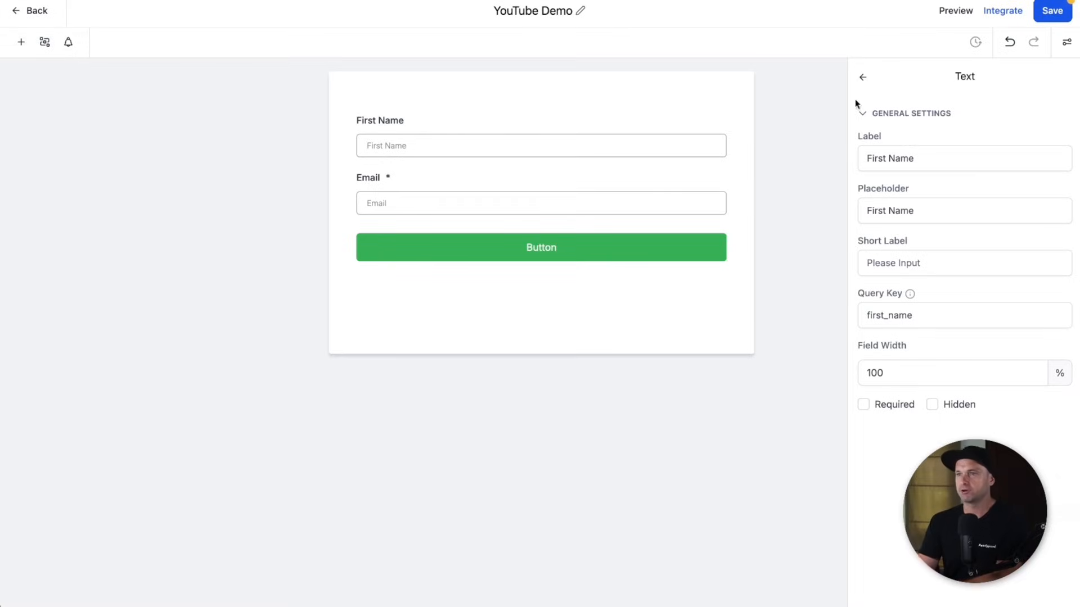
click(406, 141)
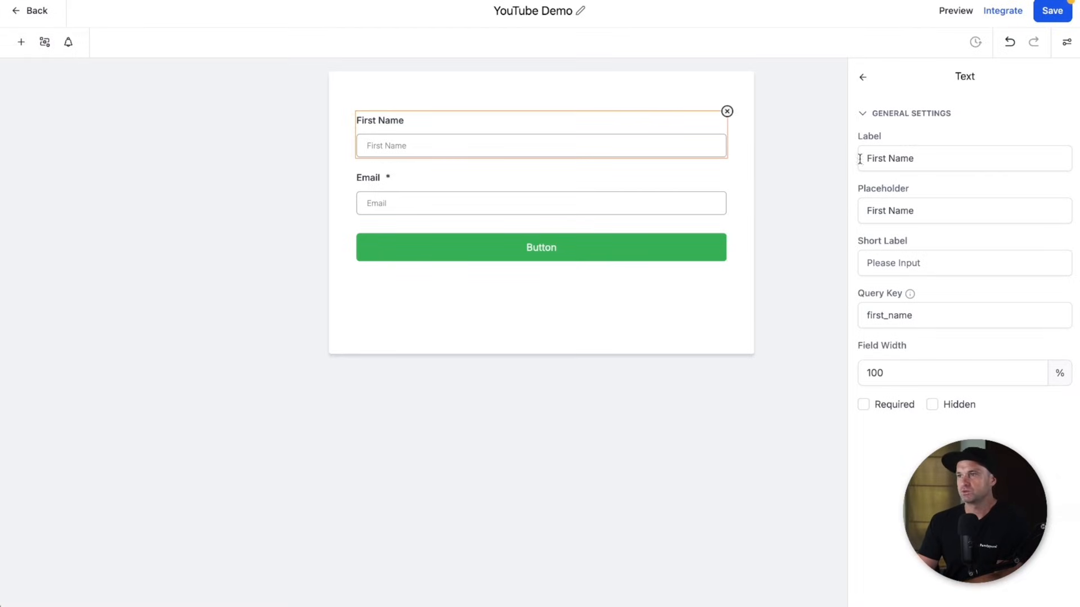
click(910, 211)
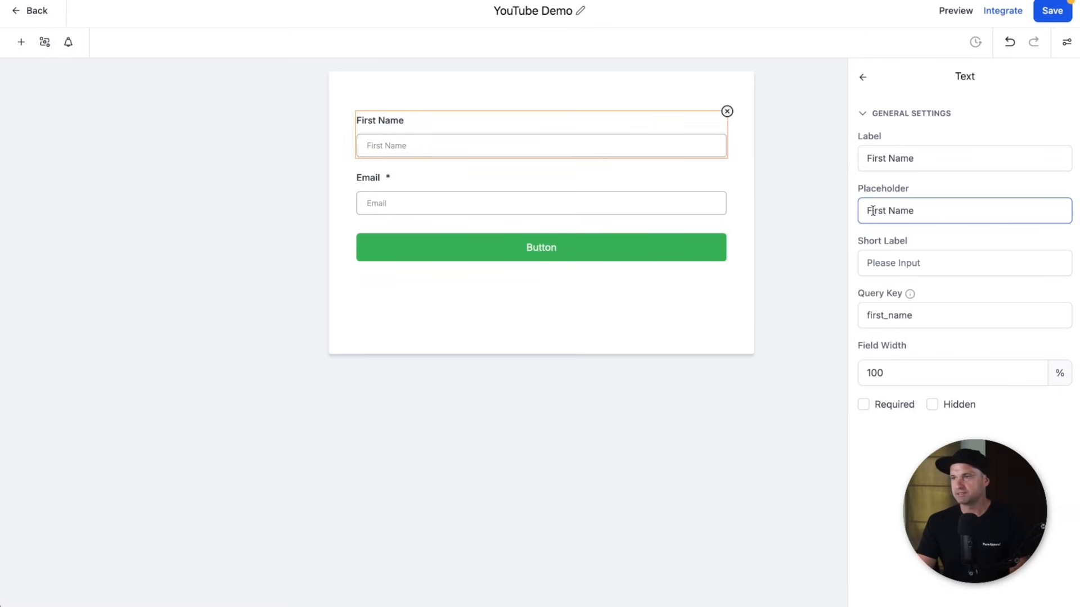
text(Your)
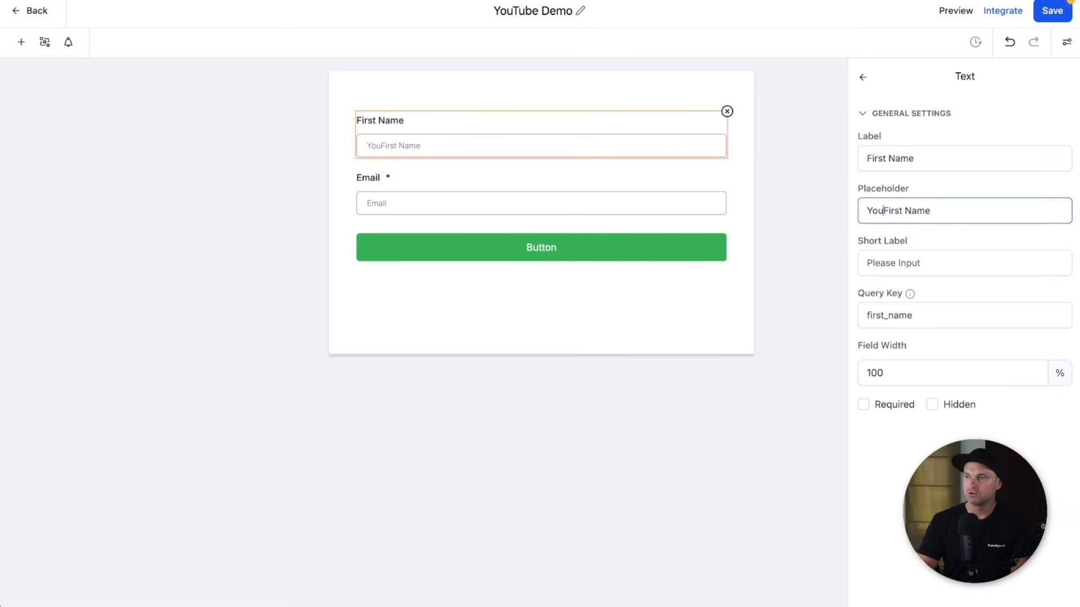
click(668, 199)
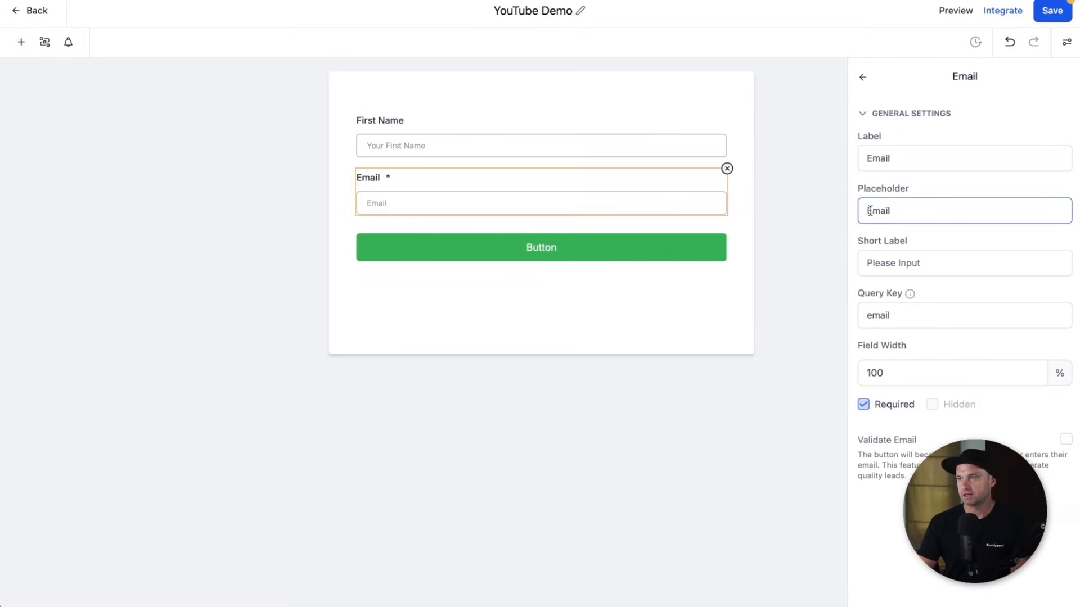
text(Your)
key(End)
text(Addres)
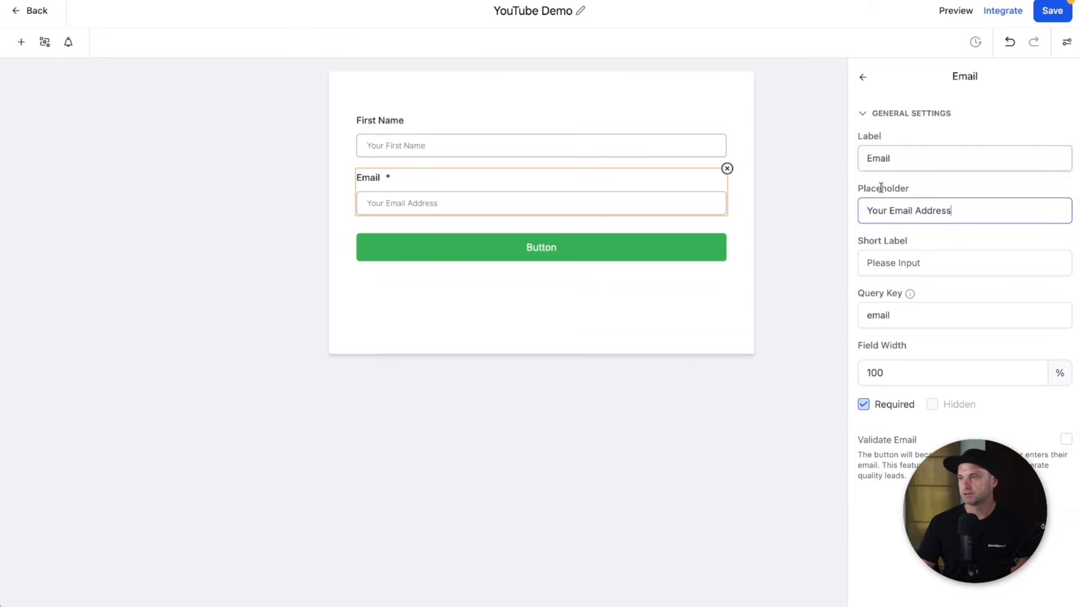
- Make the First Name field required
click(627, 133)
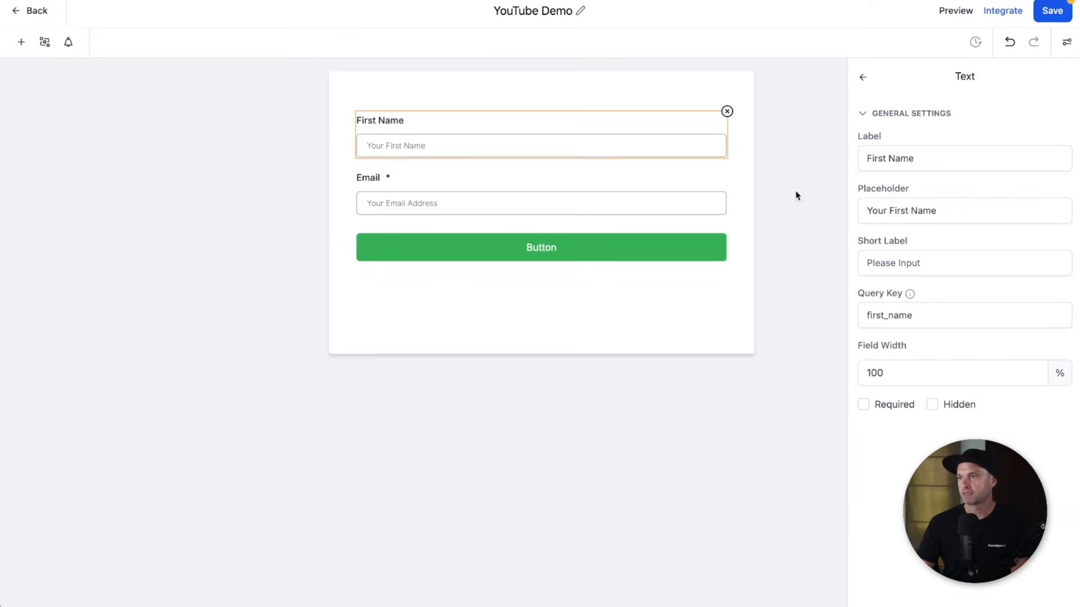
click(863, 405)
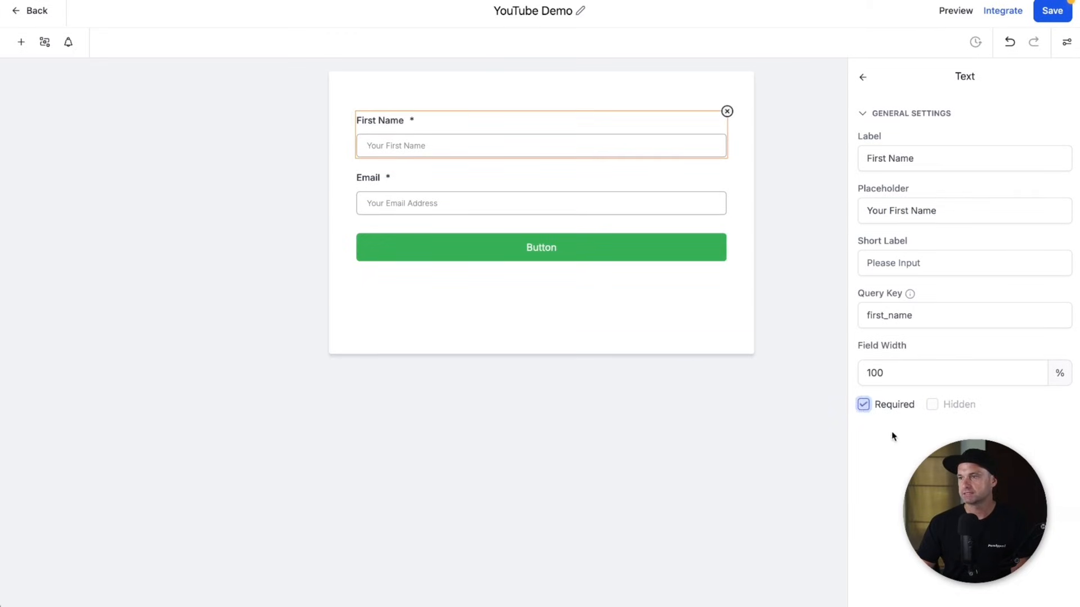
click(861, 78)
- Relabel the form button 'Get Instant Access' and give it a blue #0296f9 background
click(587, 248)
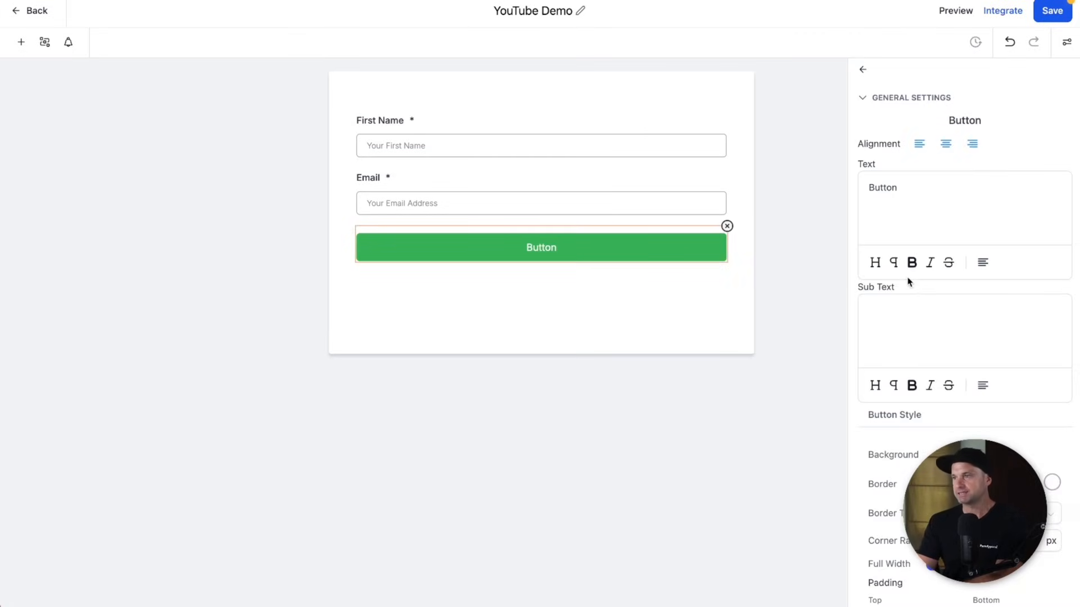
double_click(900, 185)
text(Get )
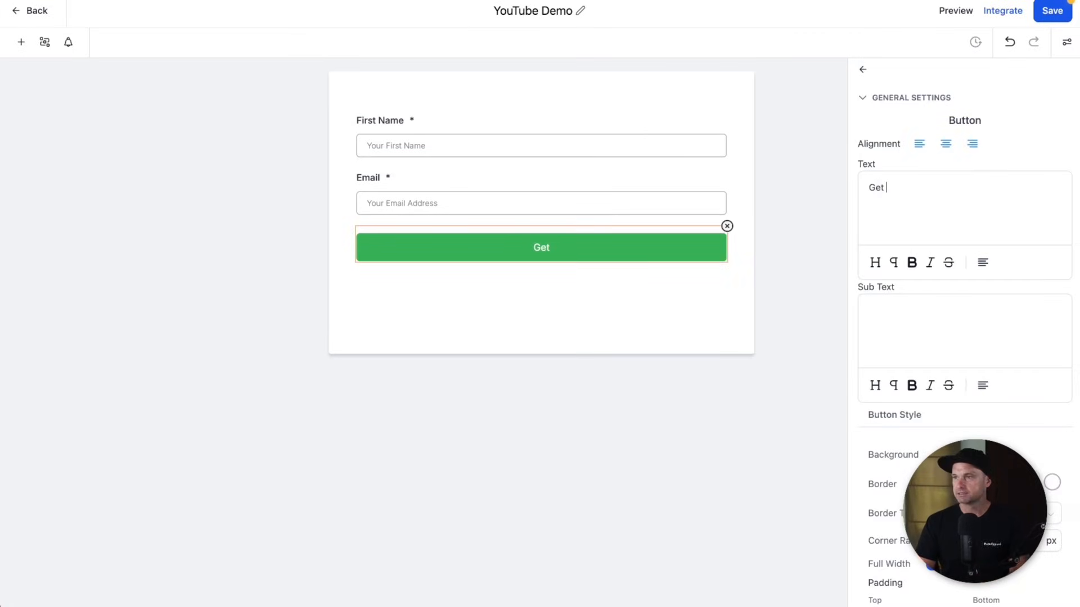
text(Instant Access)
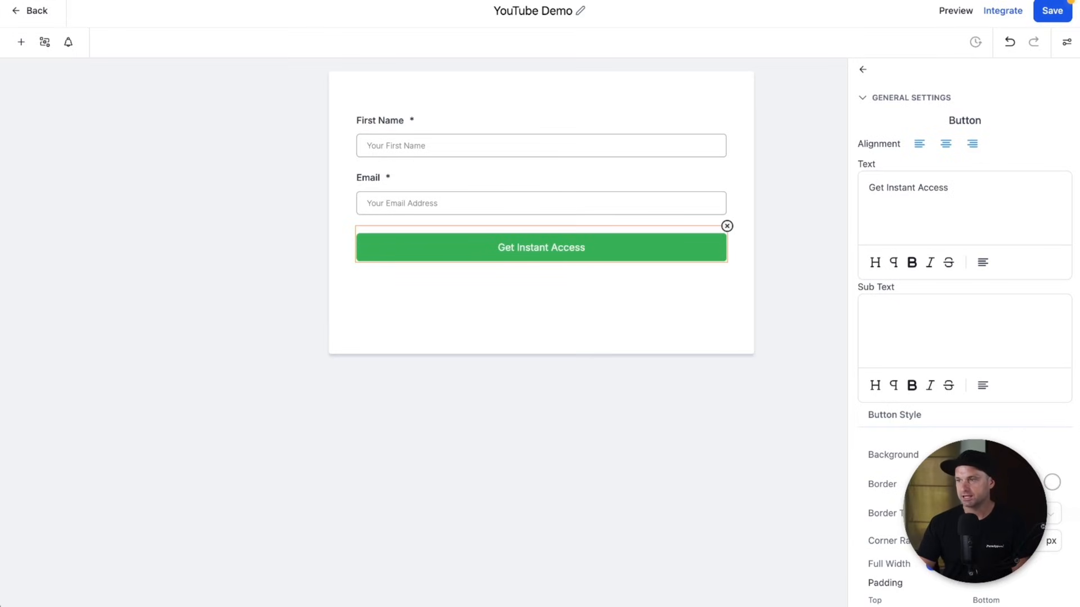
click(973, 453)
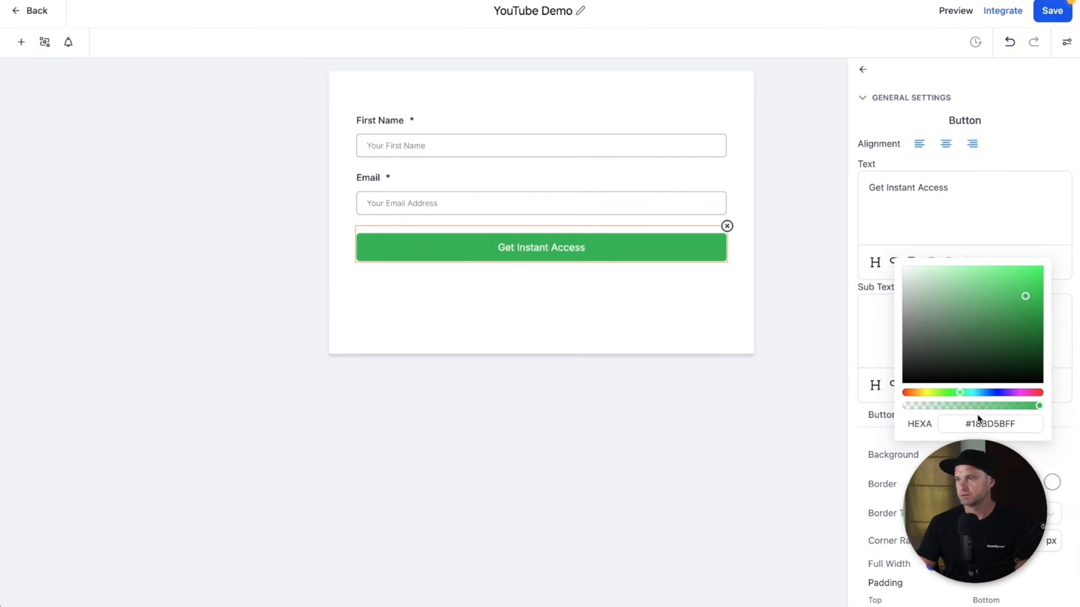
click(931, 423)
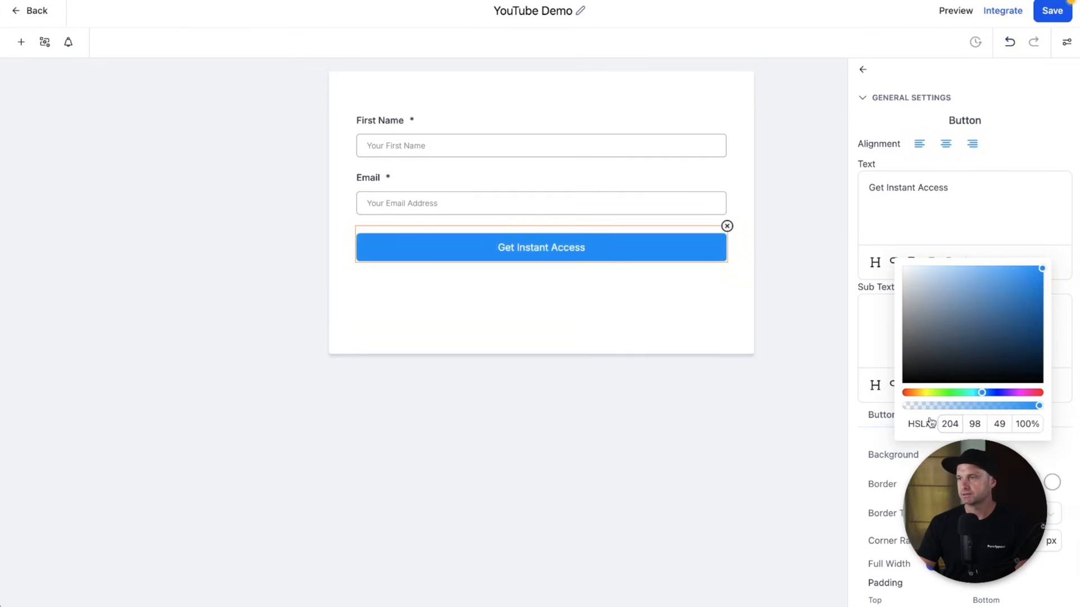
click(865, 360)
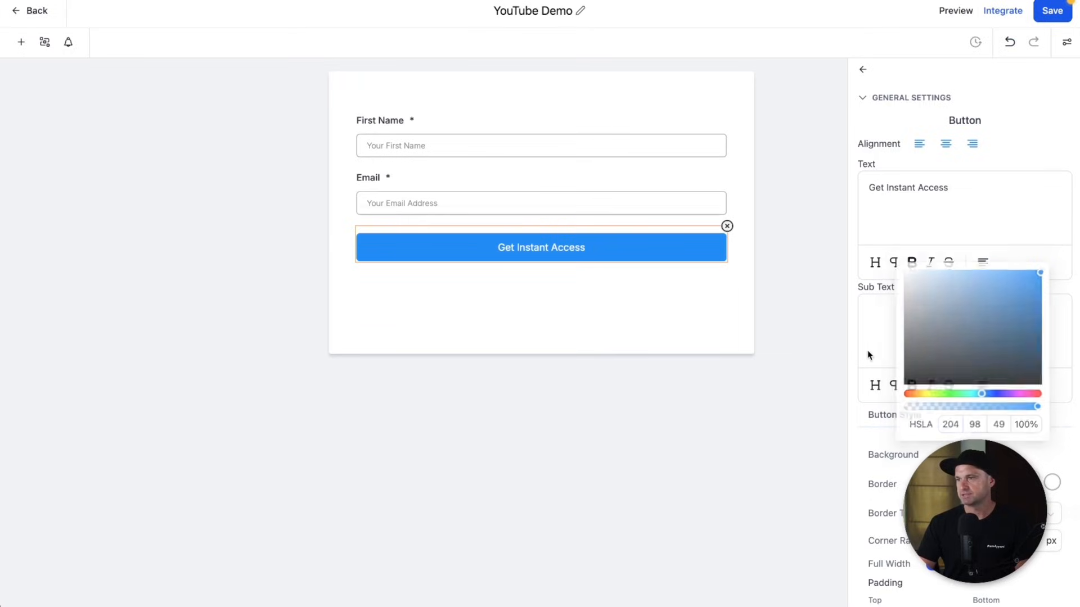
- Set the button's top and bottom padding to 15
scroll(965, 332, down, 2)
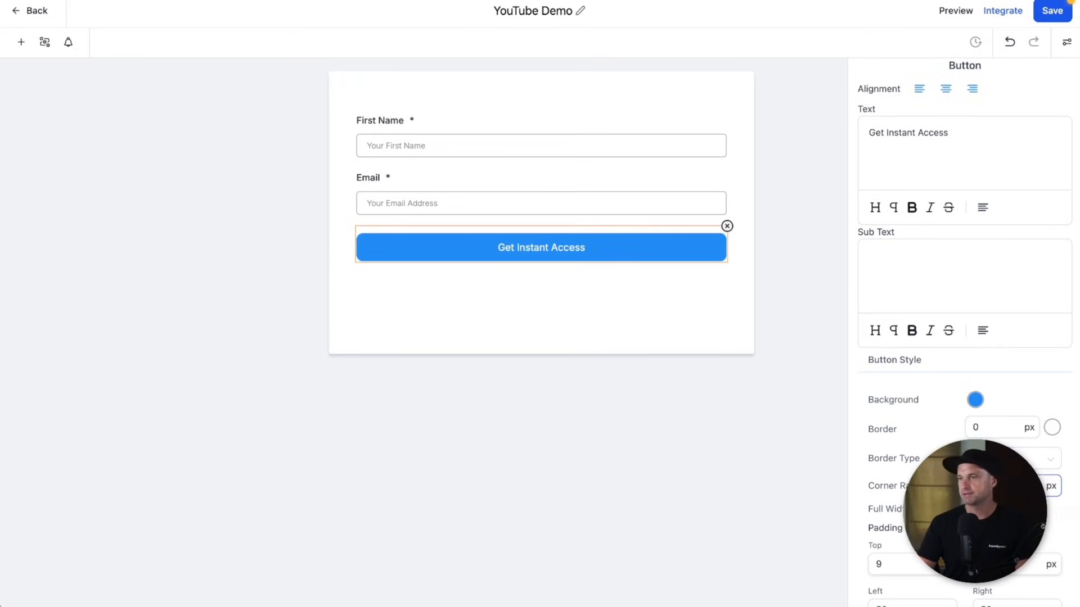
scroll(965, 332, down, 3)
double_click(898, 381)
text(15)
click(995, 382)
key(BackSpace)
text(15)
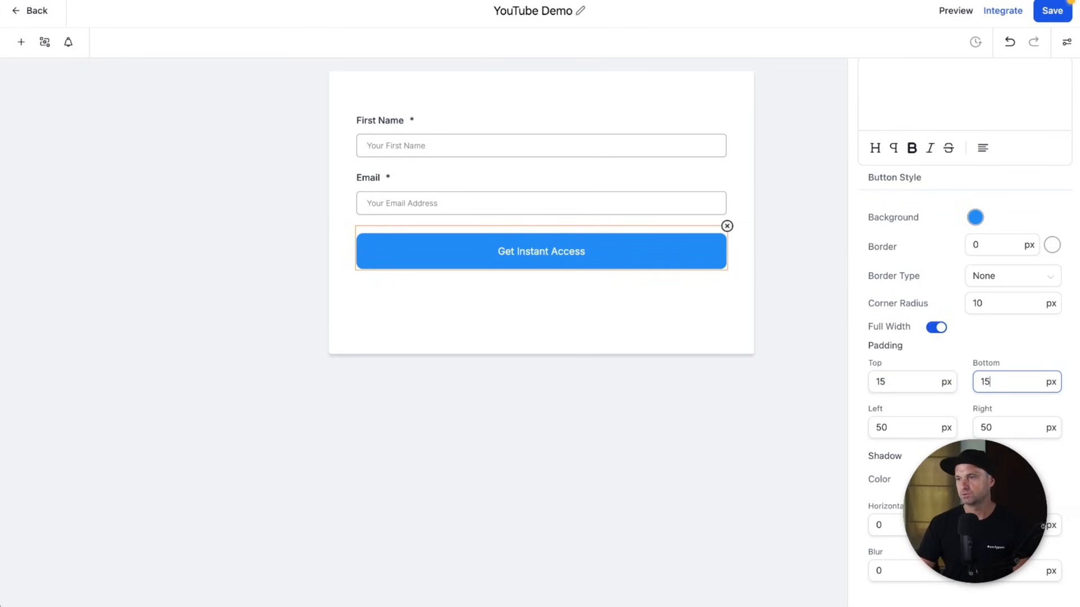
- Set the button text font to Montserrat
scroll(965, 332, down, 5)
click(984, 370)
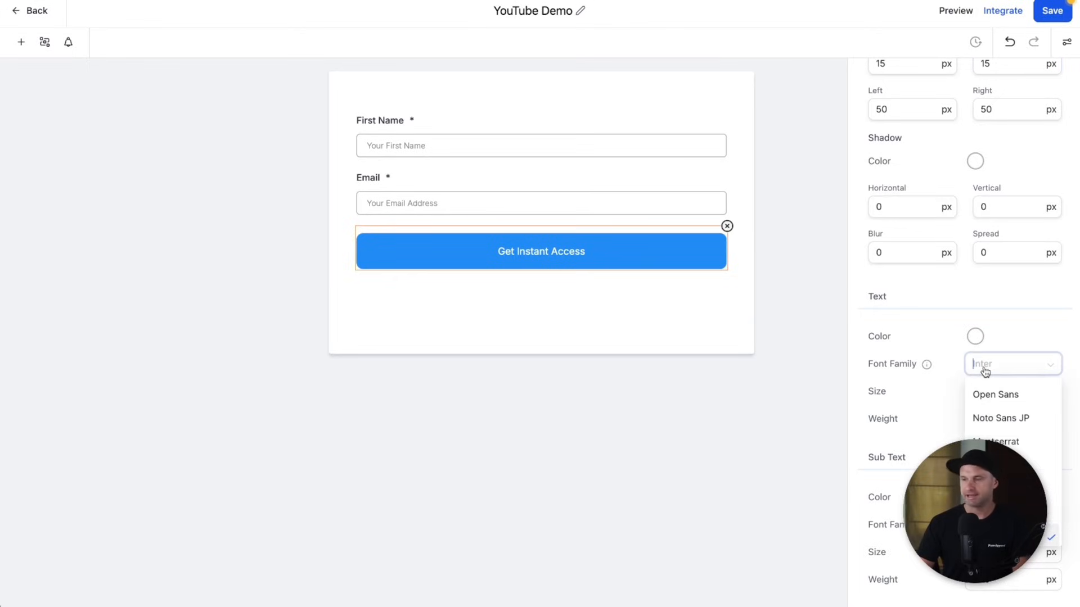
text(mont)
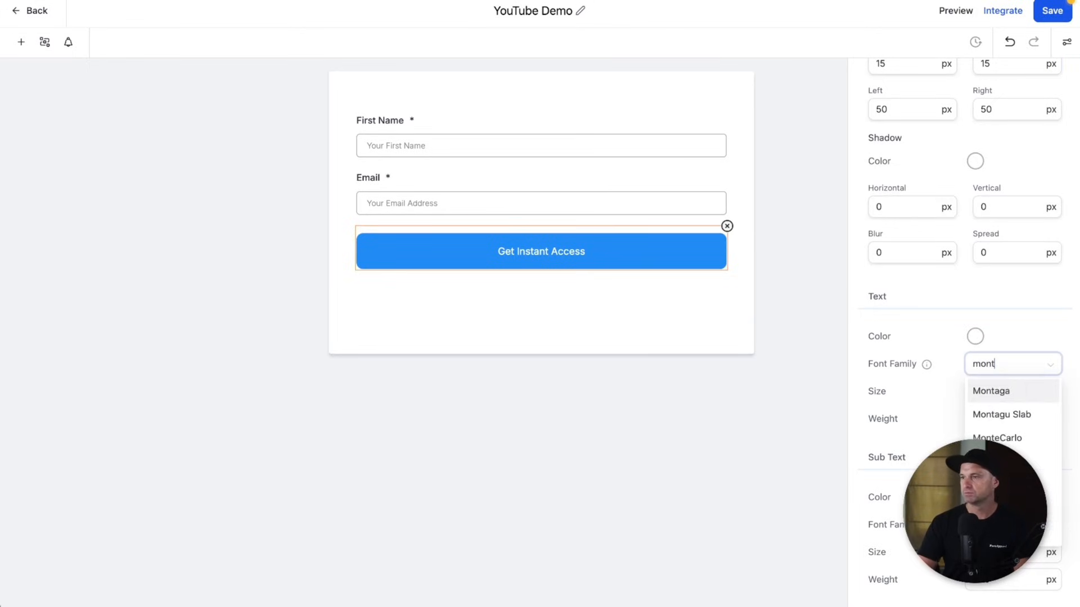
click(995, 486)
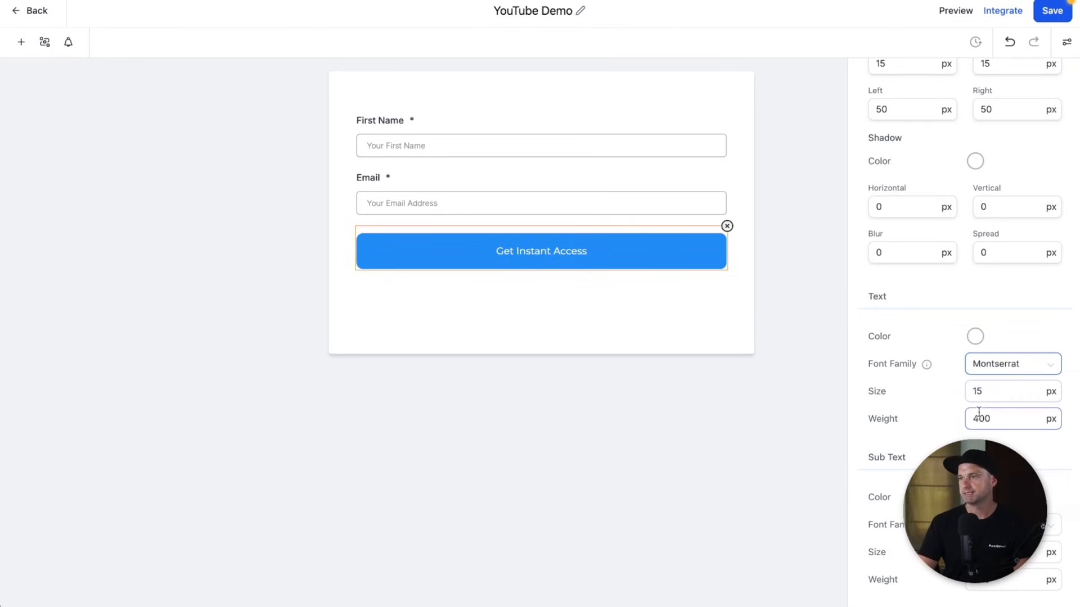
- Set the button text size to 16 and weight to 600
click(981, 393)
key(BackSpace)
text(7)
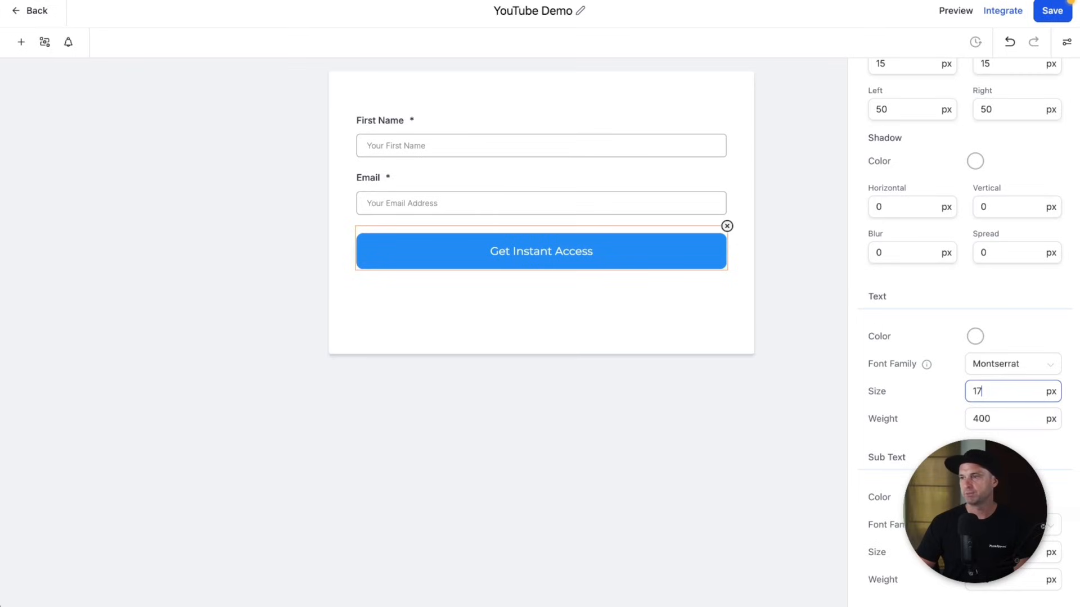
key(BackSpace)
text(6)
click(978, 418)
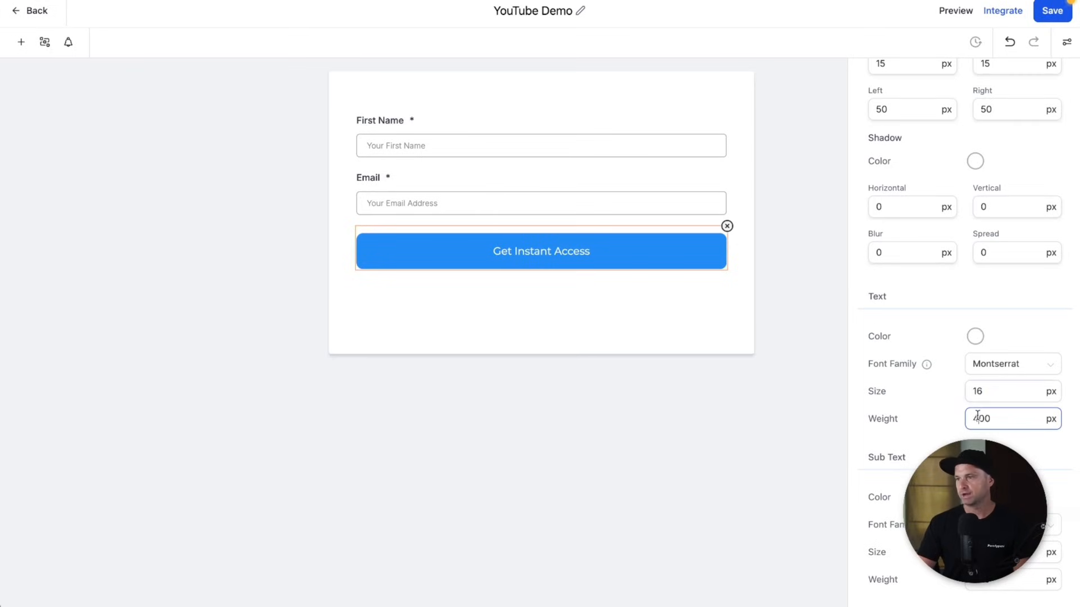
double_click(977, 417)
text(6)
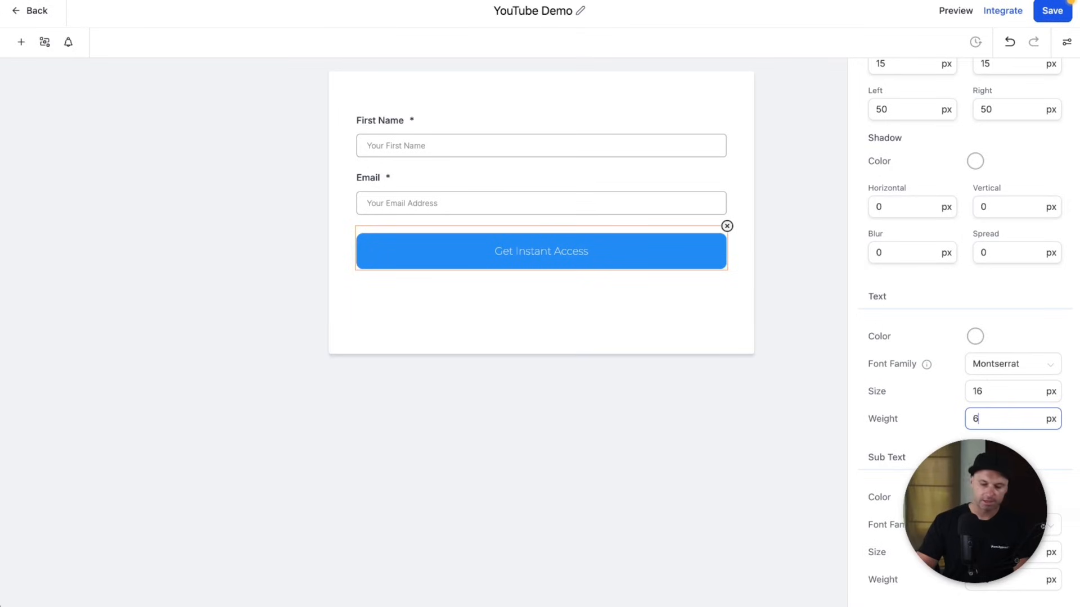
text(00)
click(995, 454)
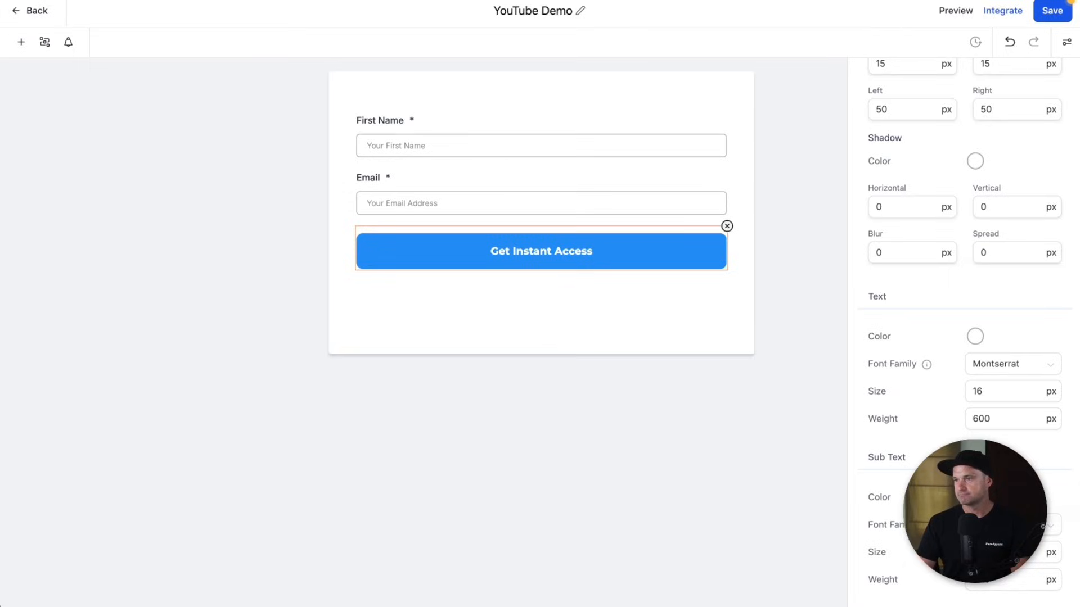
scroll(945, 312, up, 10)
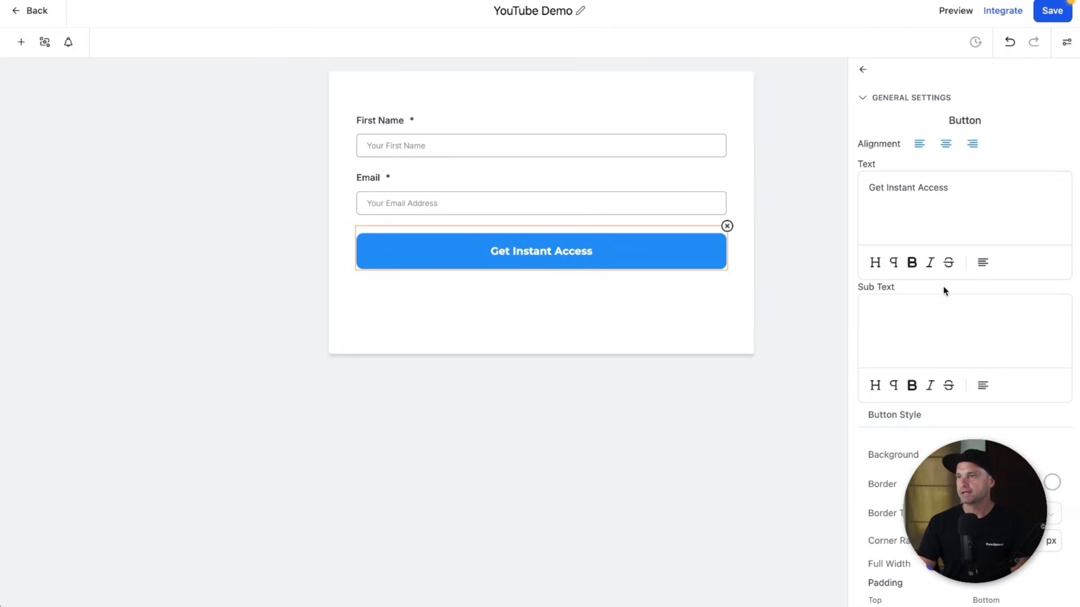
click(863, 69)
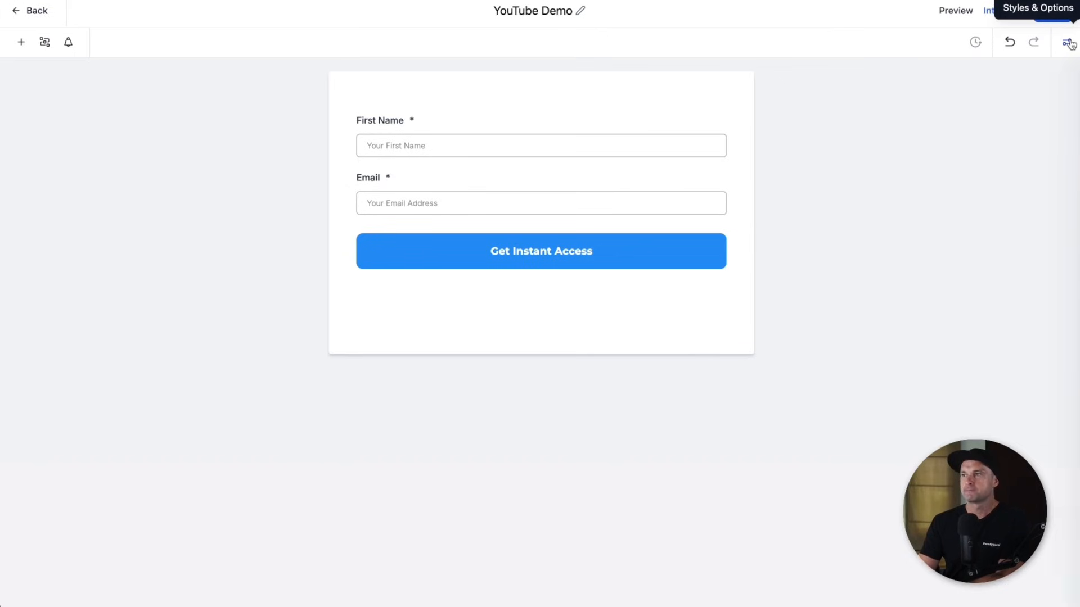
- Hide the form's field labels and set its left, right and top padding to 0
click(1068, 43)
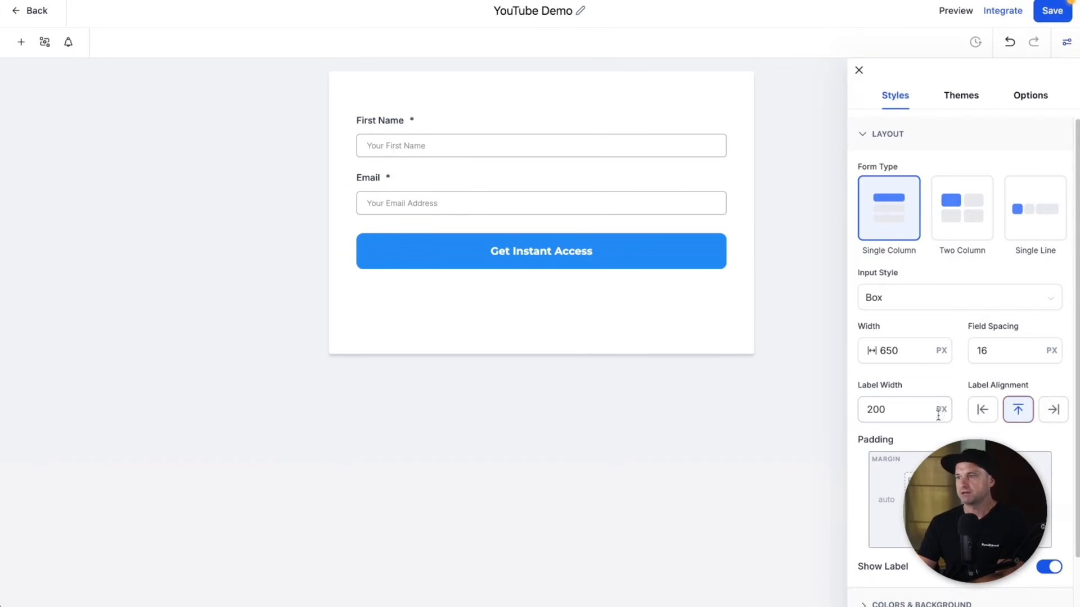
click(1048, 567)
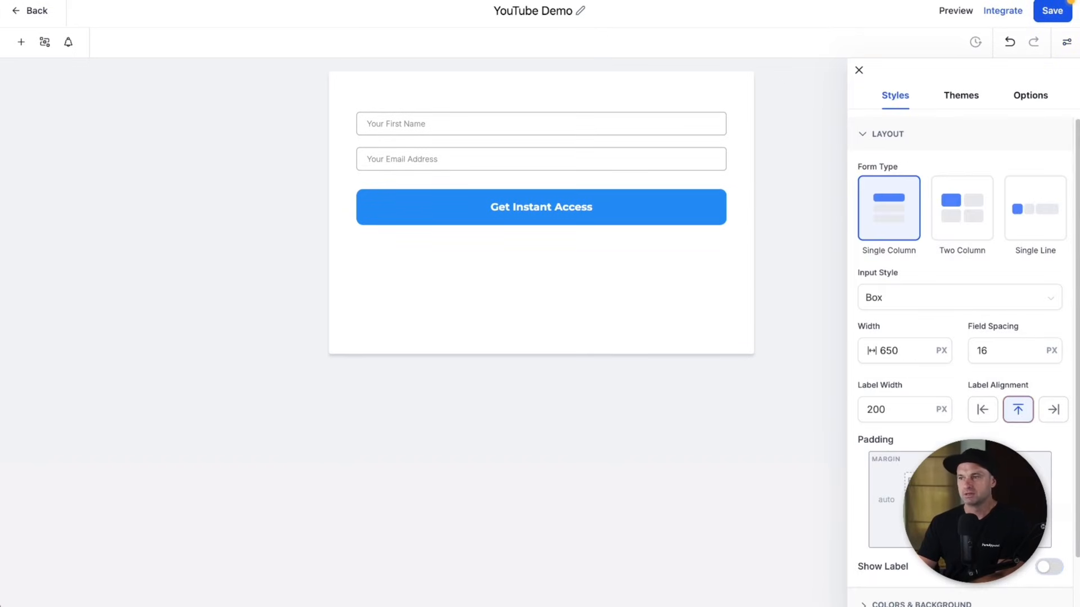
click(886, 500)
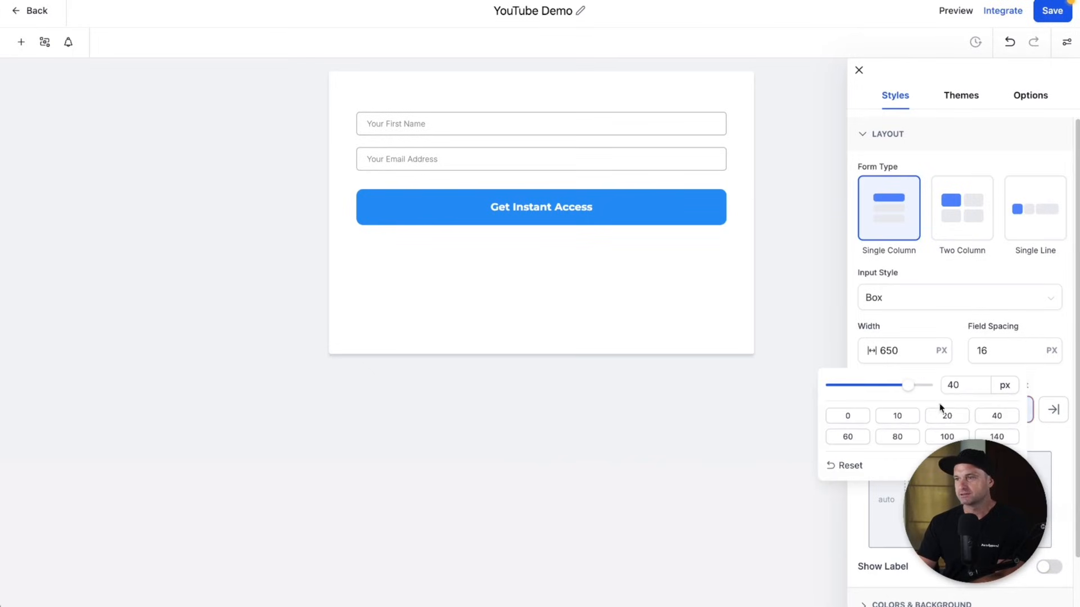
click(848, 416)
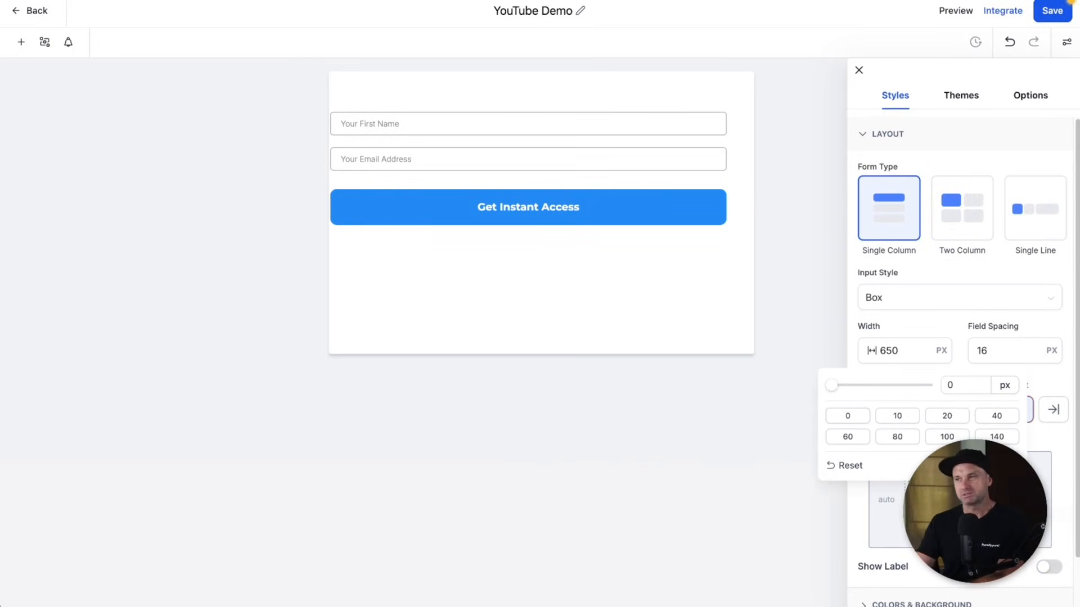
click(997, 499)
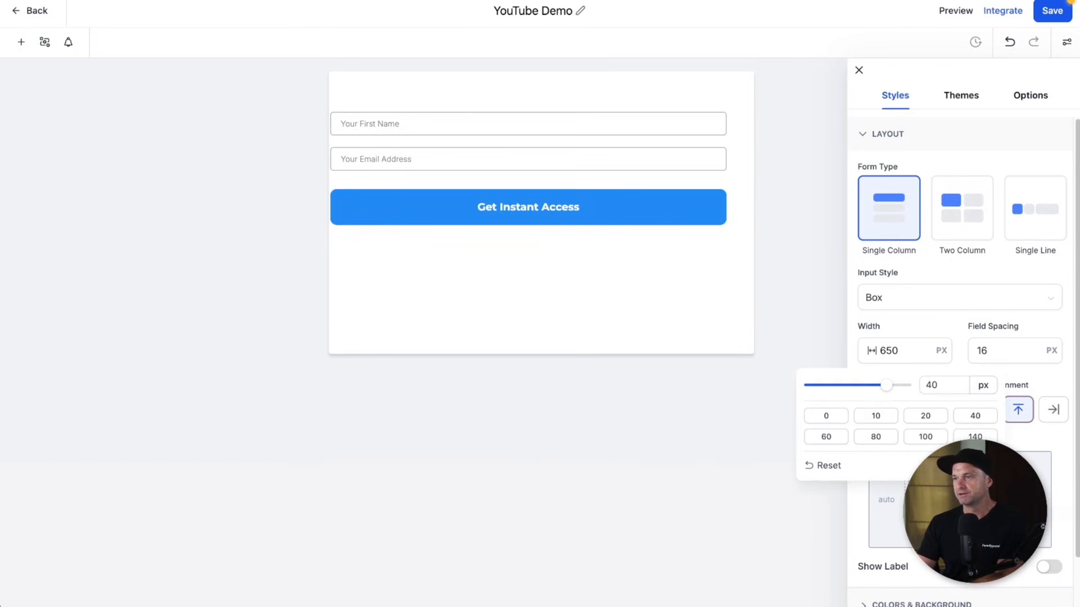
click(822, 414)
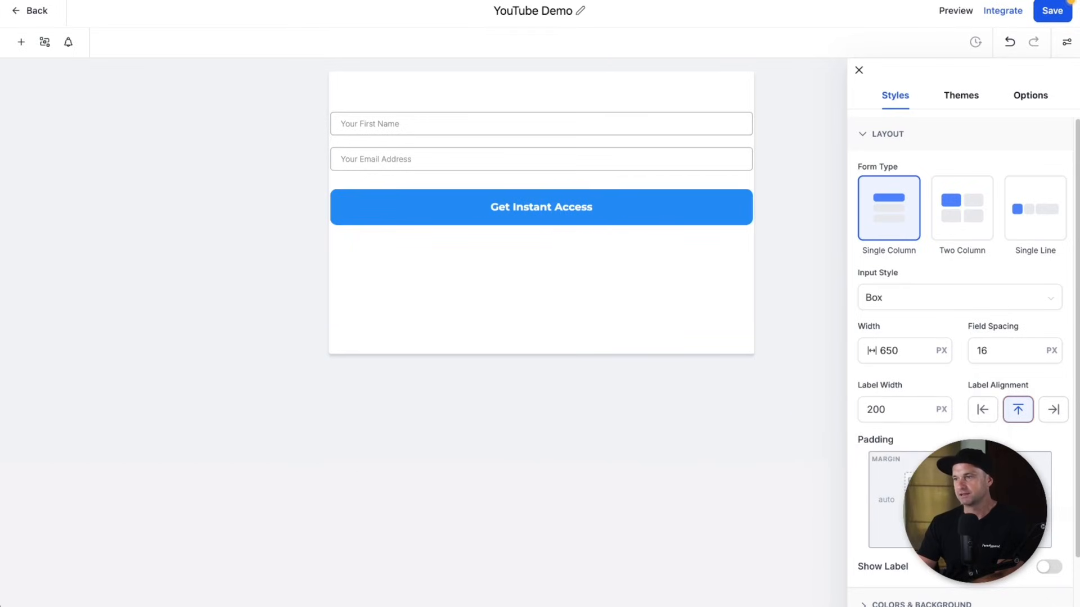
click(960, 483)
text(0)
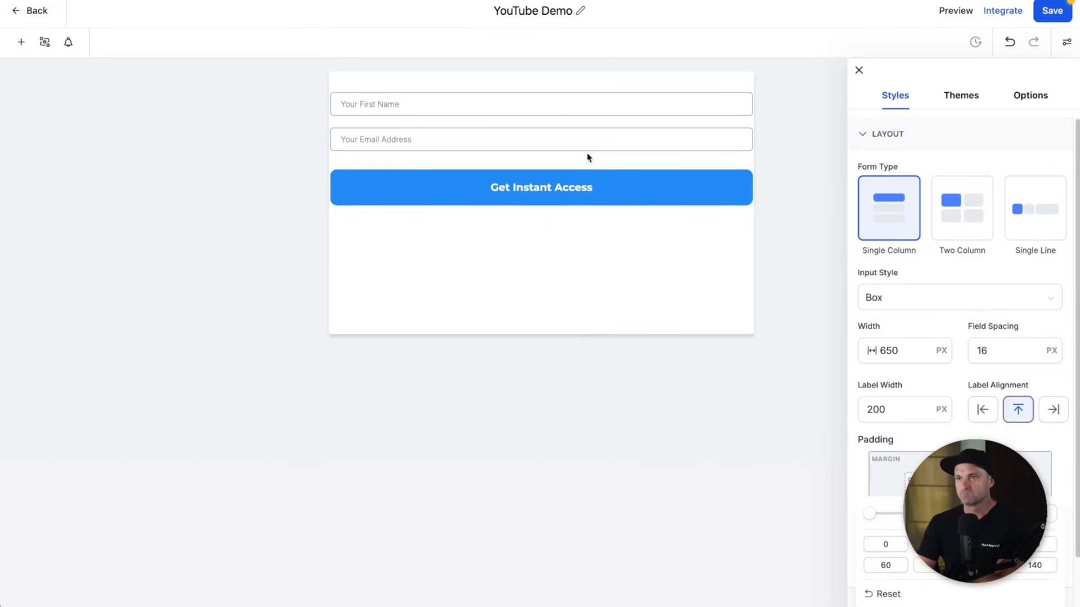
click(941, 263)
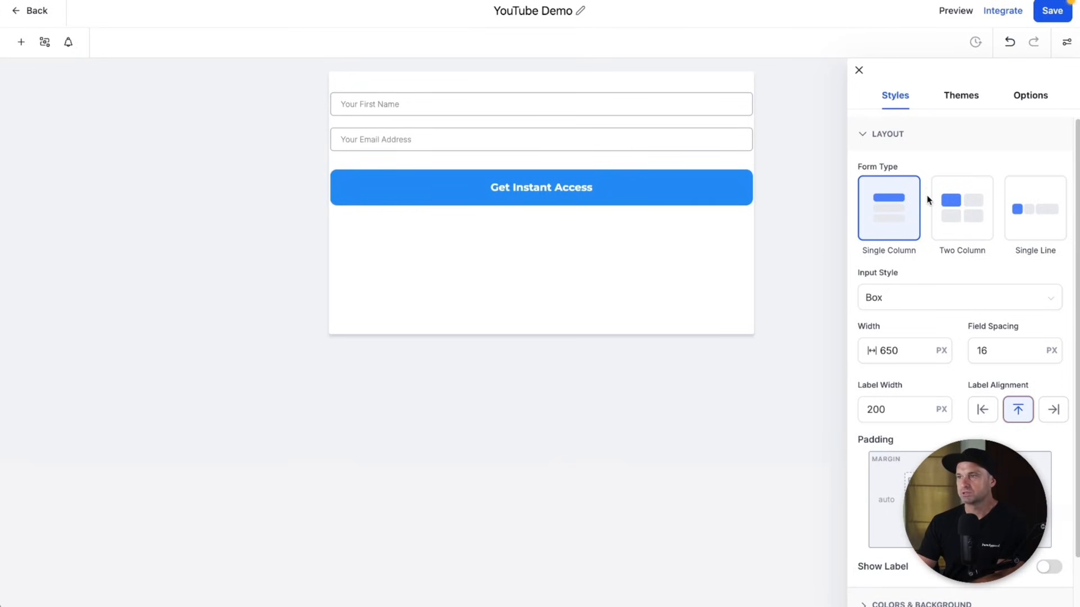
scroll(929, 200, down, 3)
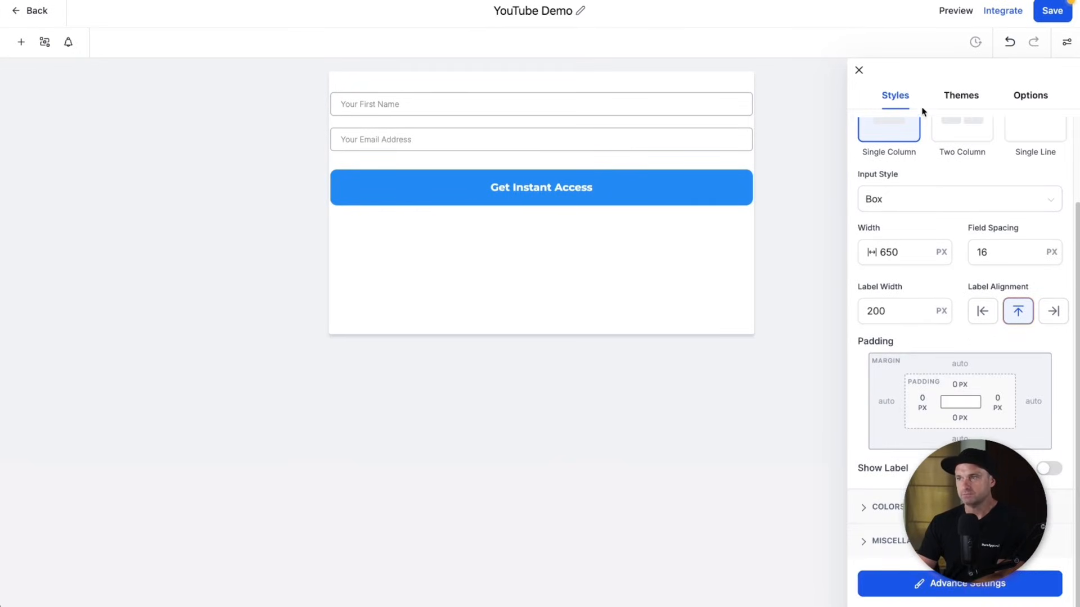
- Make the form's shadow colour fully transparent (#57647E00)
click(949, 585)
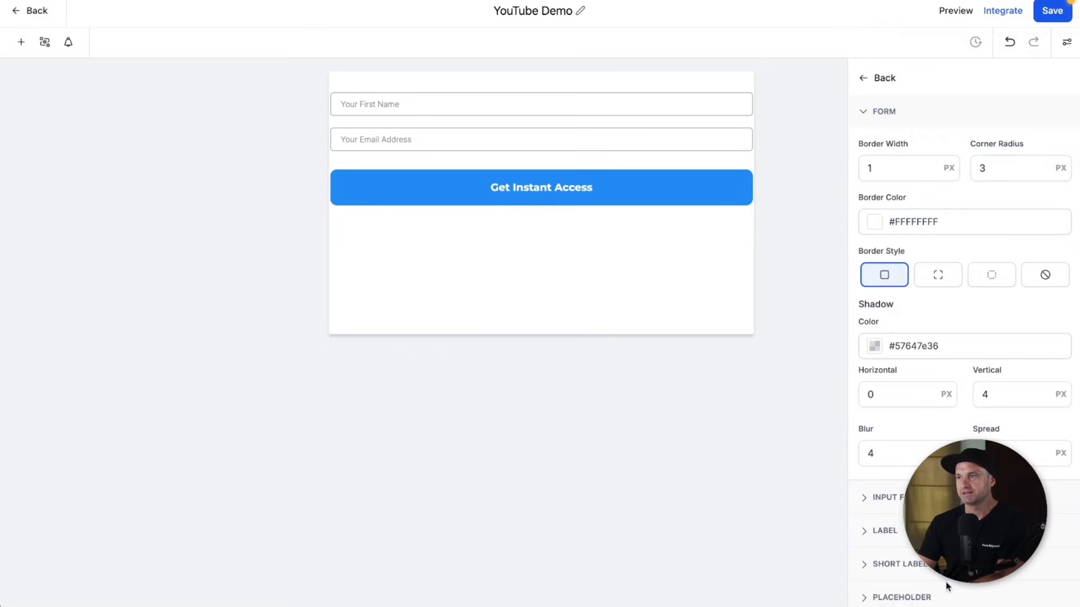
scroll(889, 225, down, 1)
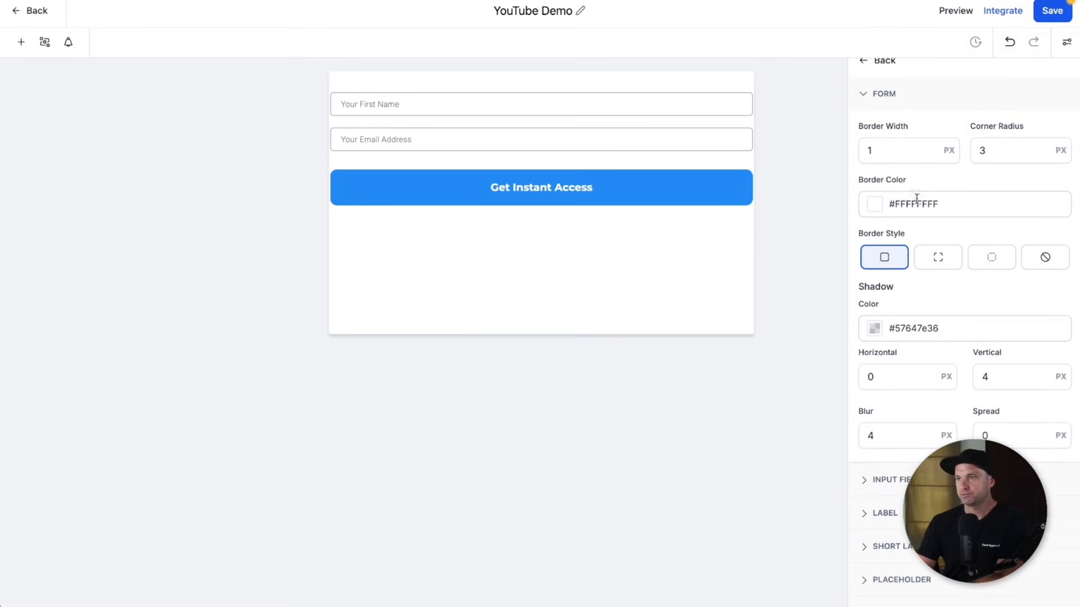
scroll(900, 163, up, 1)
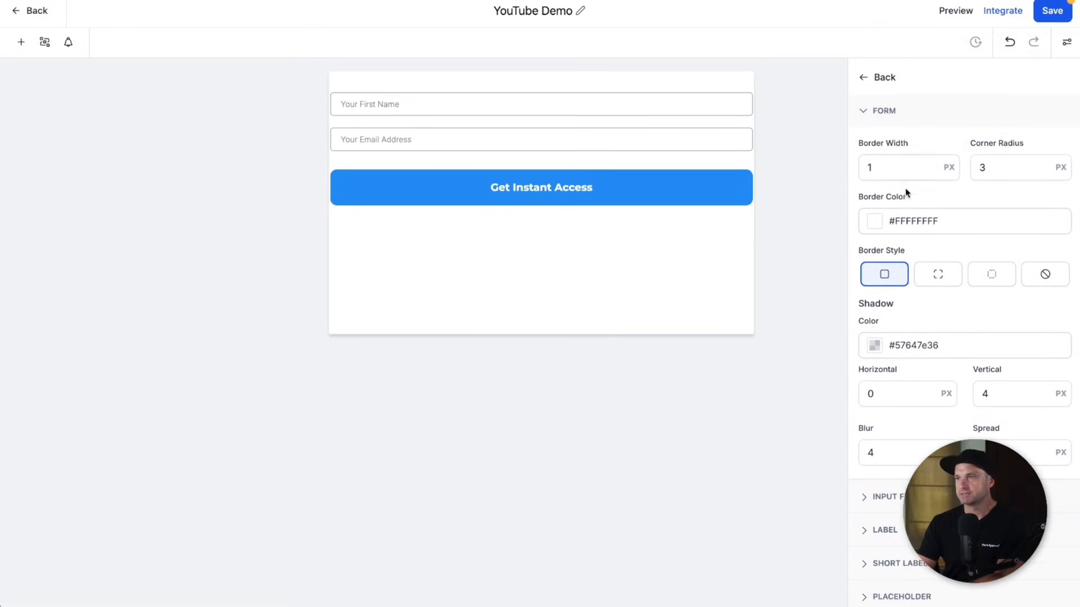
click(875, 347)
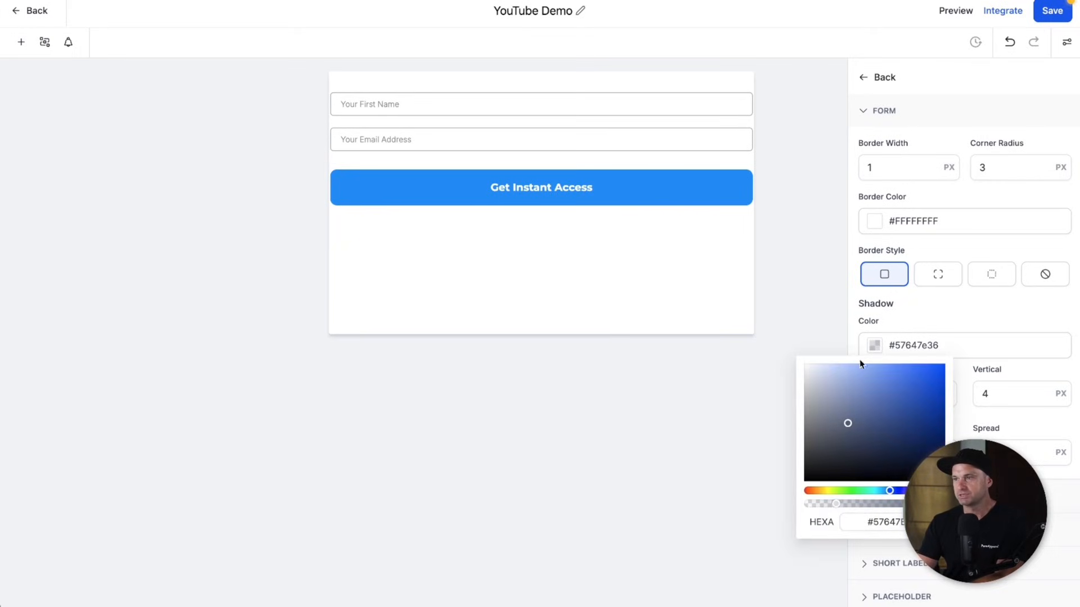
drag(833, 508, 803, 508)
- Set the form's border width to 0
click(873, 166)
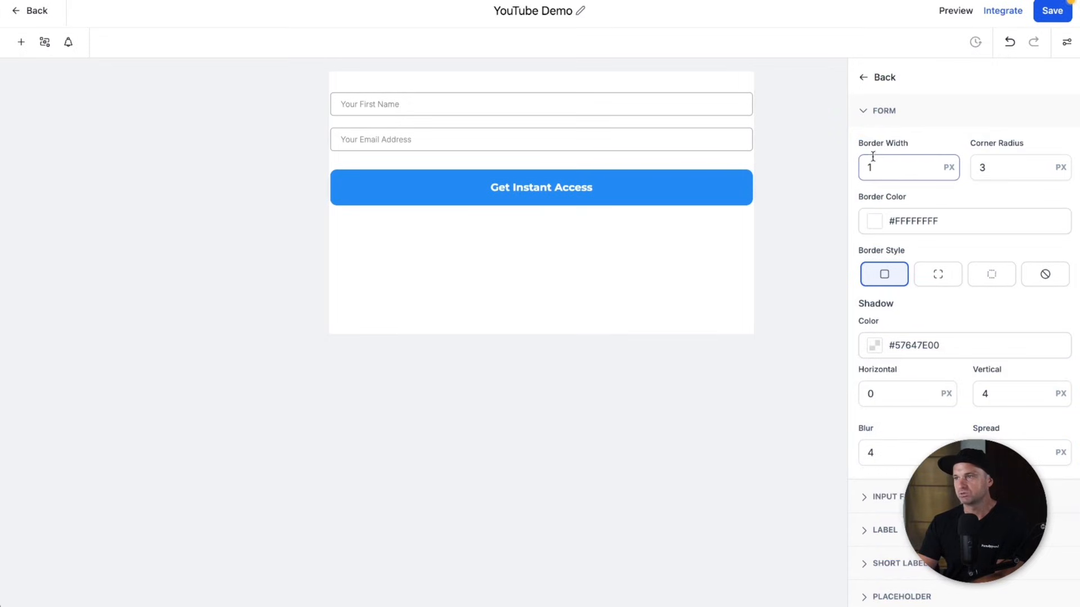
key(BackSpace)
text(0)
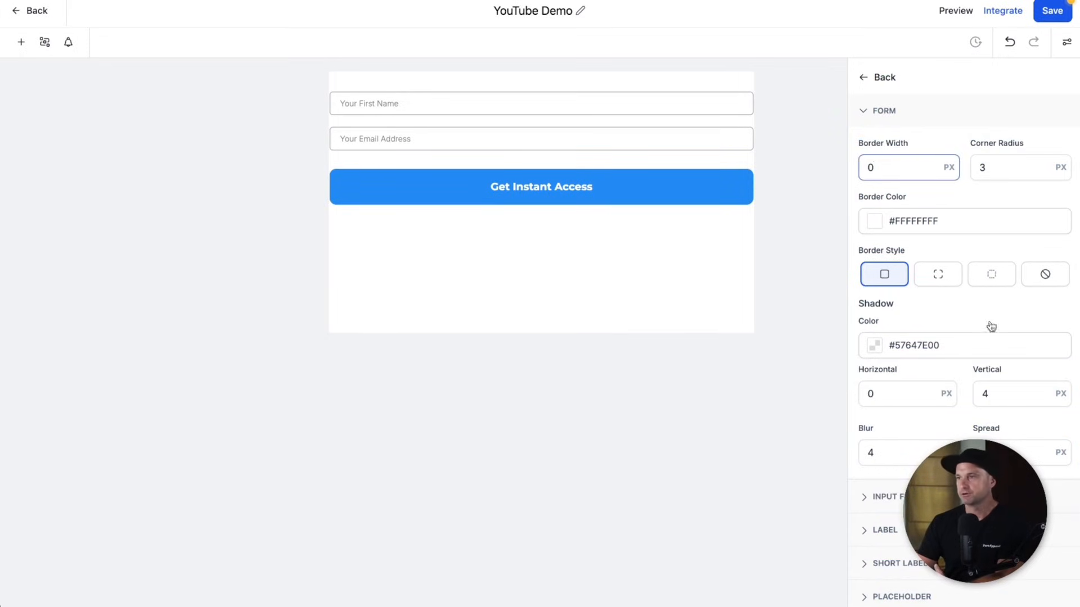
scroll(934, 348, down, 1)
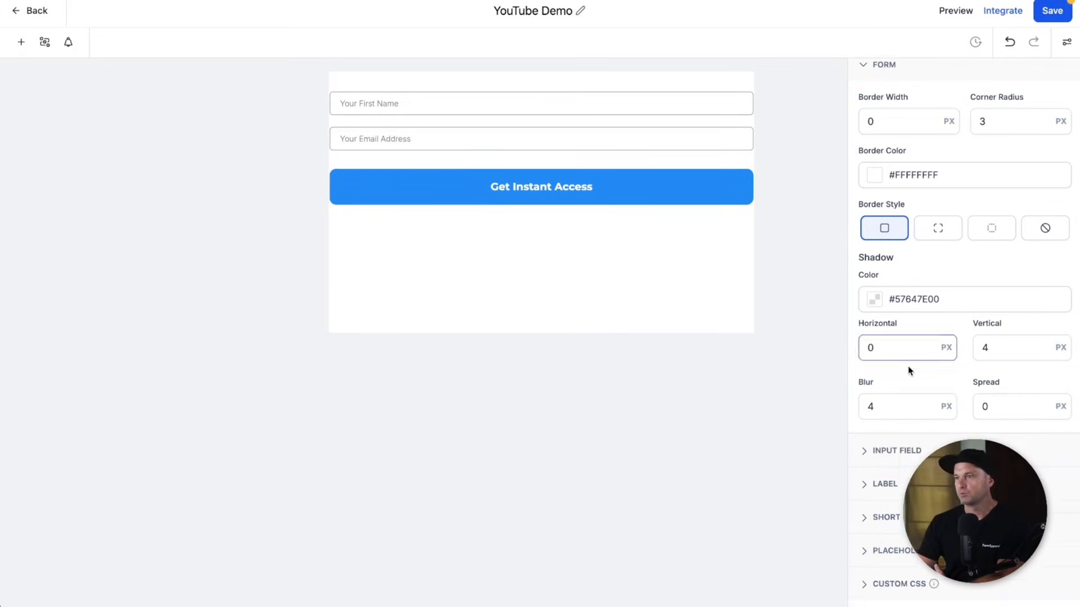
click(881, 451)
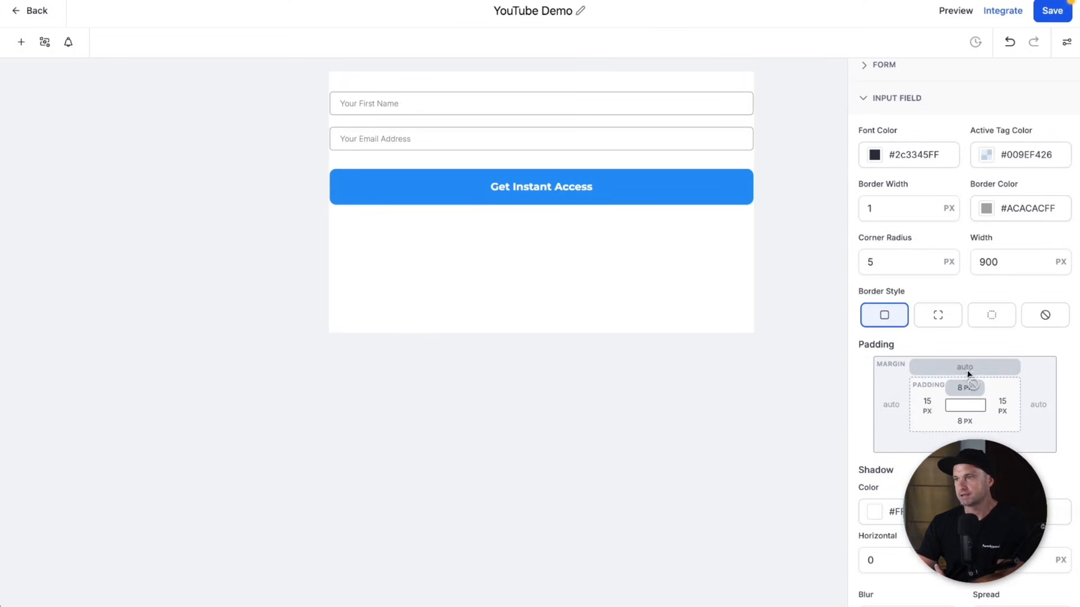
scroll(933, 383, down, 3)
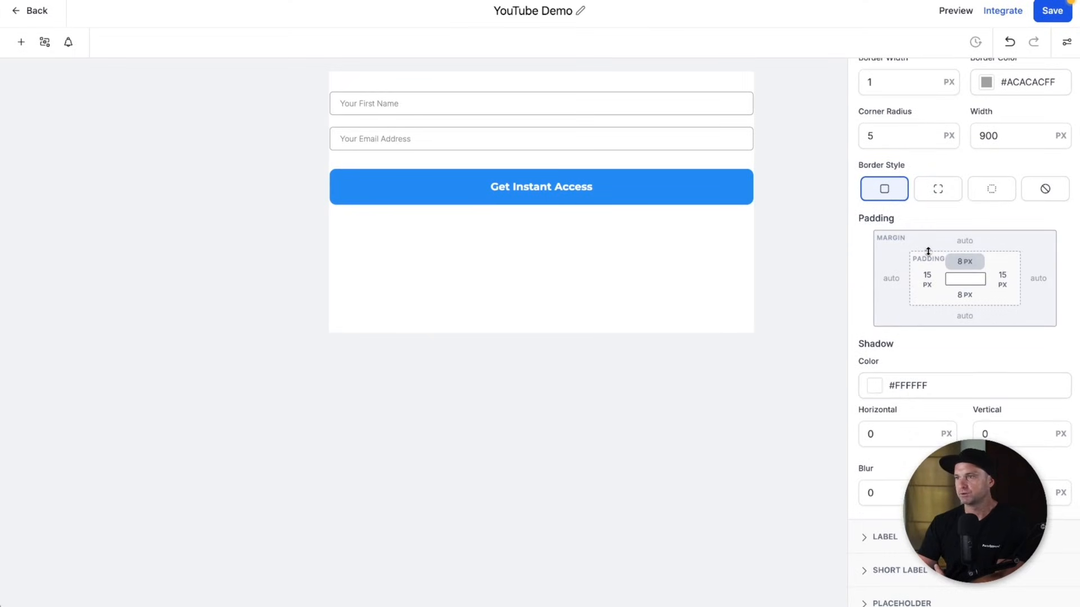
scroll(934, 260, up, 3)
scroll(932, 406, down, 5)
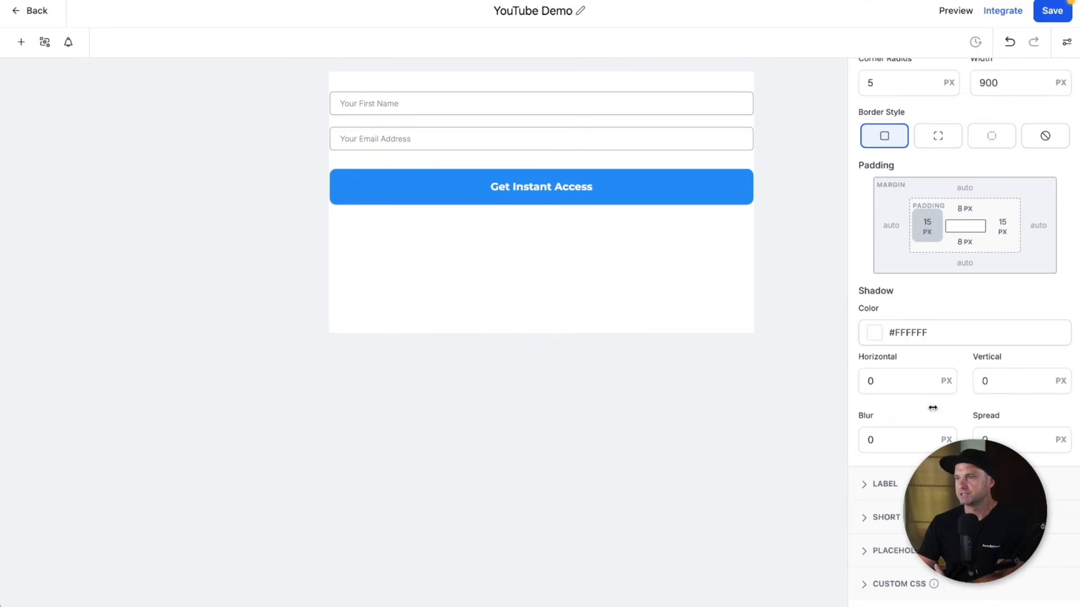
- Set the placeholder text font to Montserrat
click(875, 551)
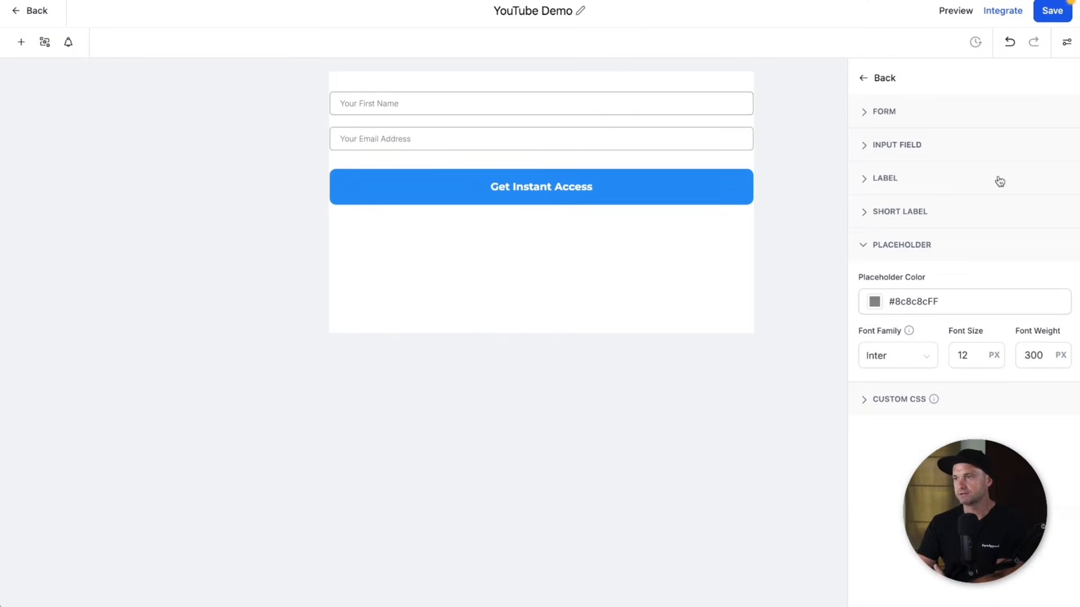
click(896, 357)
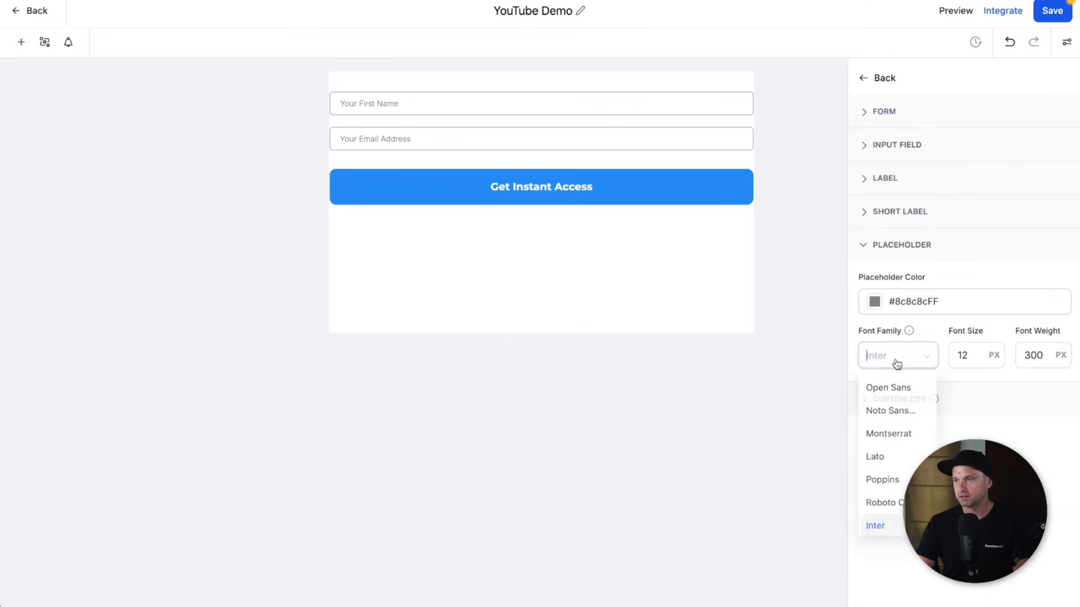
click(895, 434)
- Set the placeholder font size to 15 and save the form
click(964, 360)
key(BackSpace)
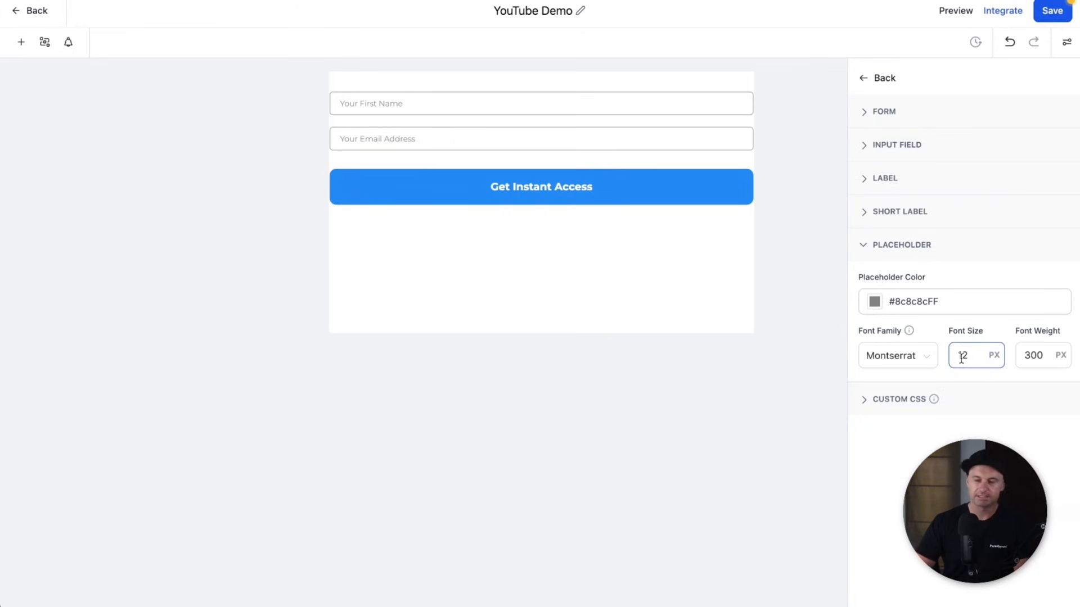
text(4)
key(BackSpace)
text(5)
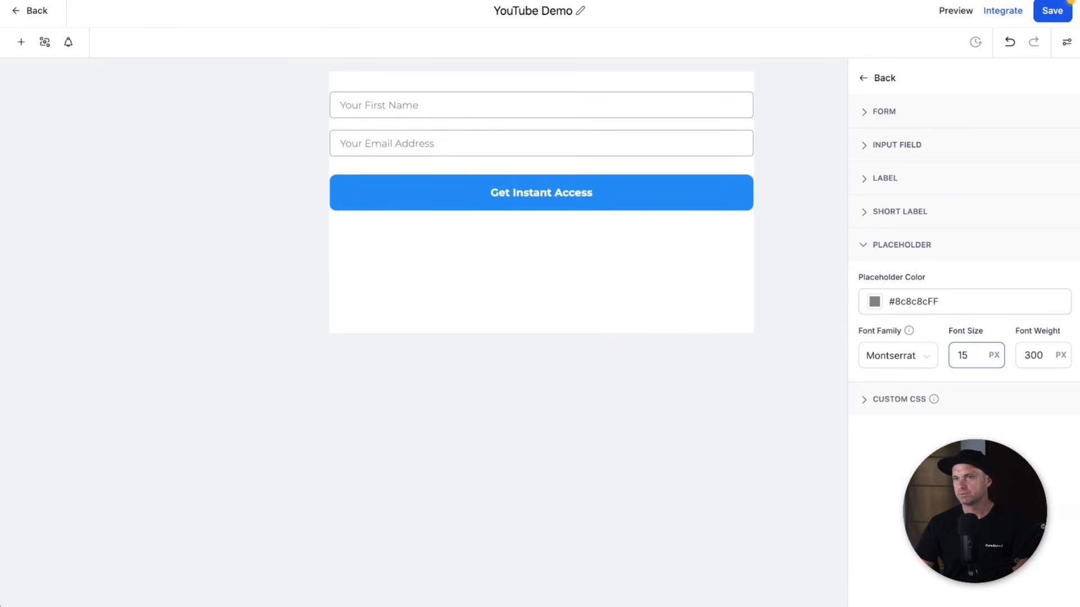
key(BackSpace)
text(4)
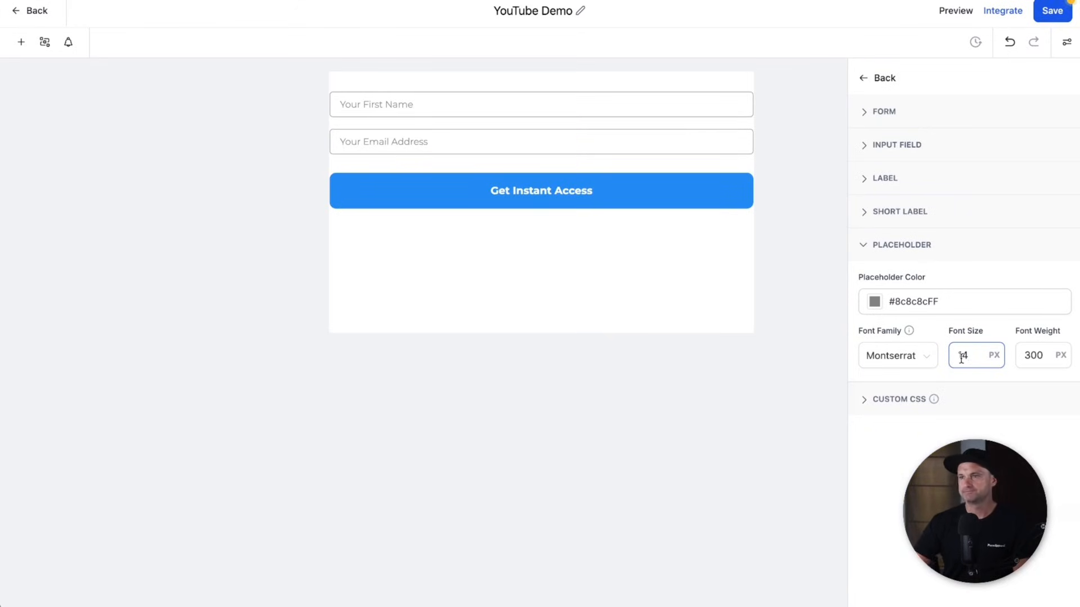
key(BackSpace)
text(5)
key(Return)
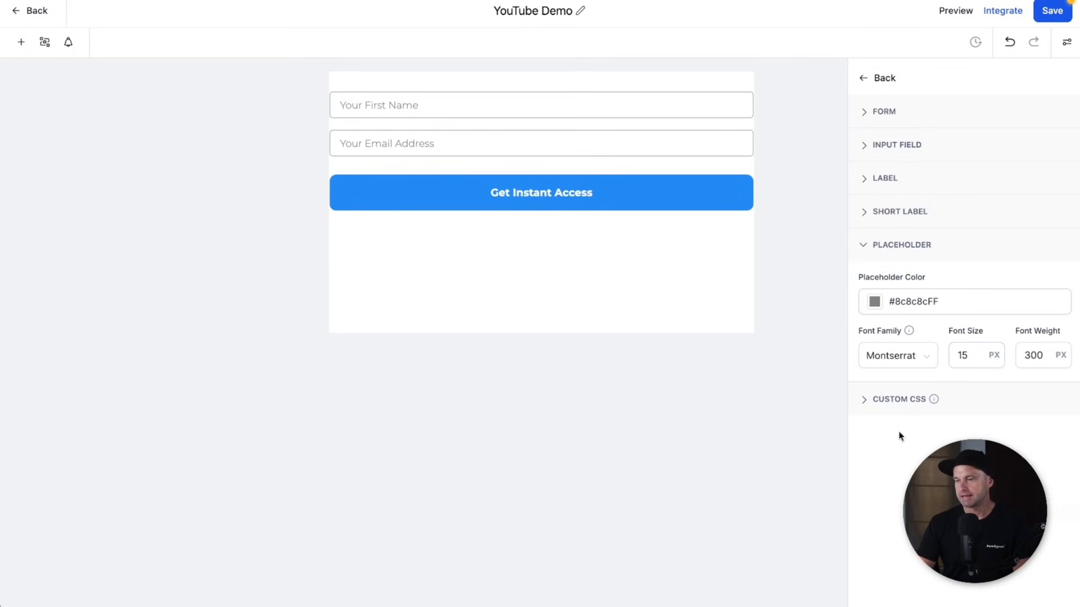
click(1047, 16)
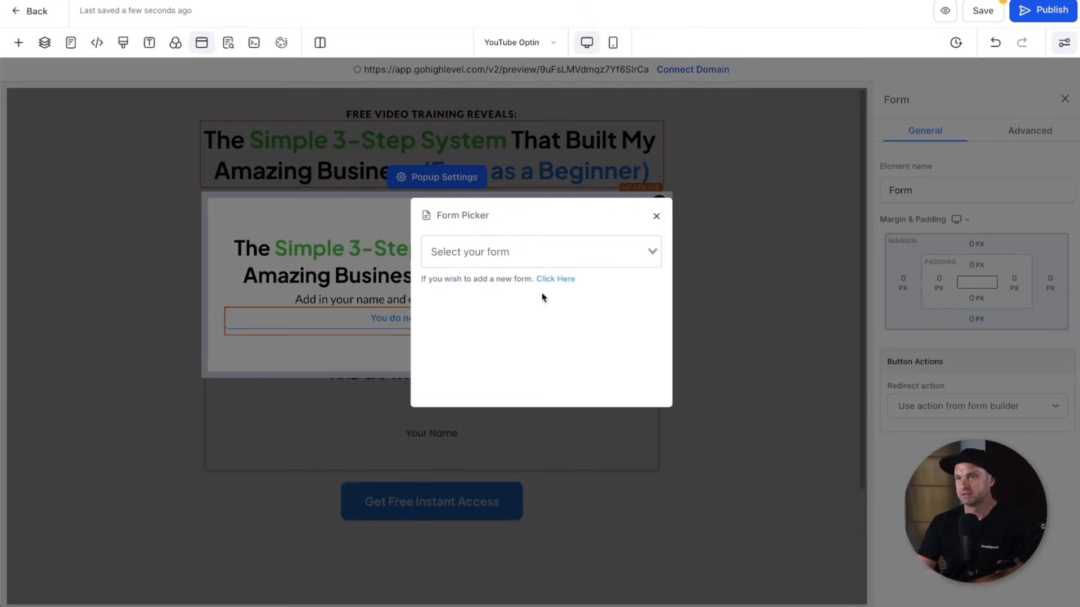
- Close the form picker and save the opt-in page
click(550, 250)
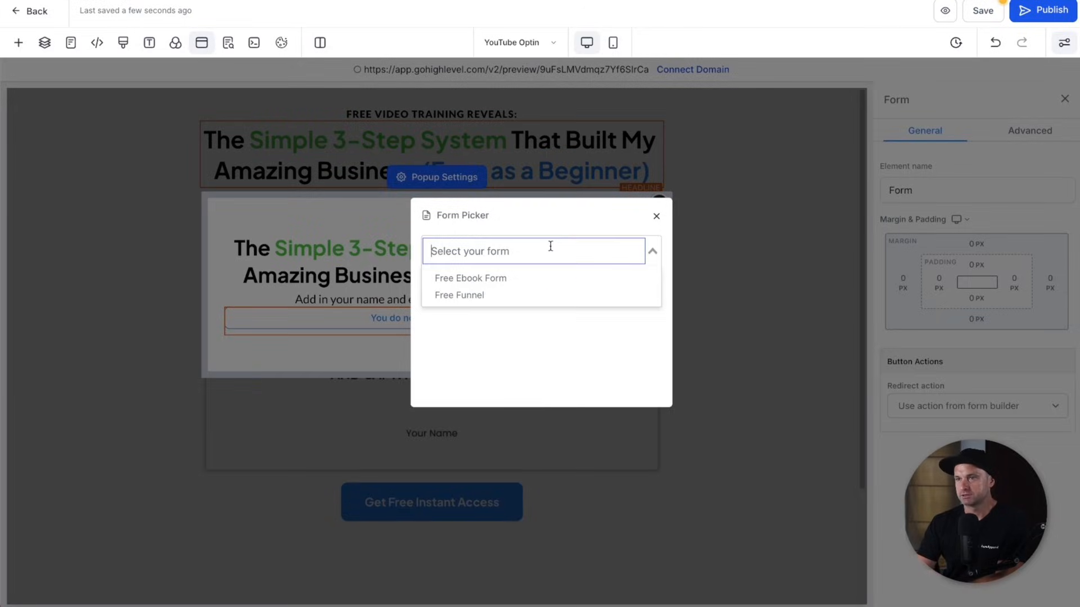
click(652, 251)
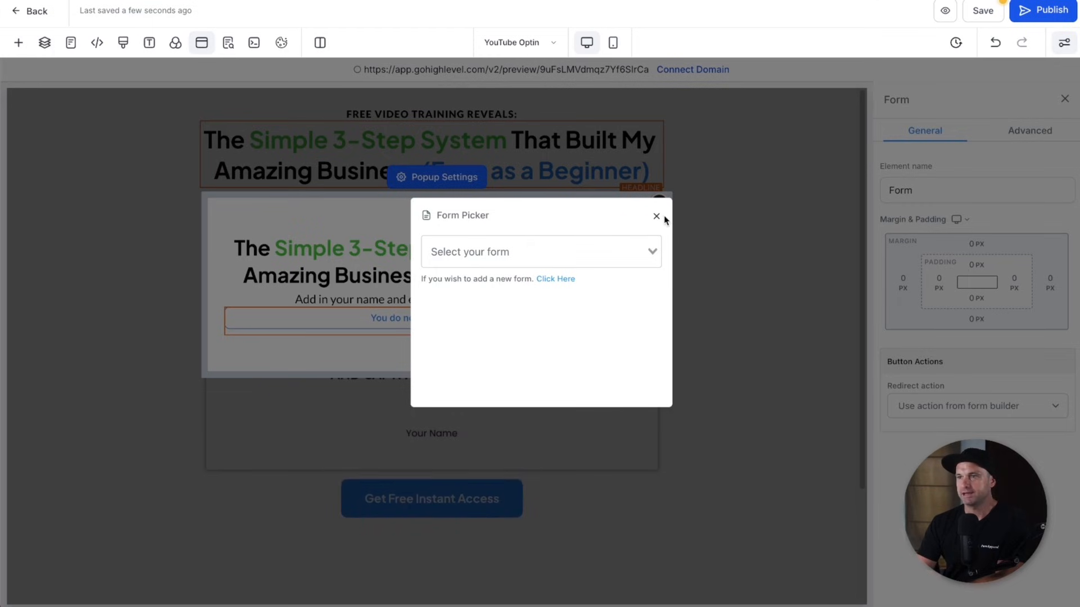
click(656, 216)
click(969, 12)
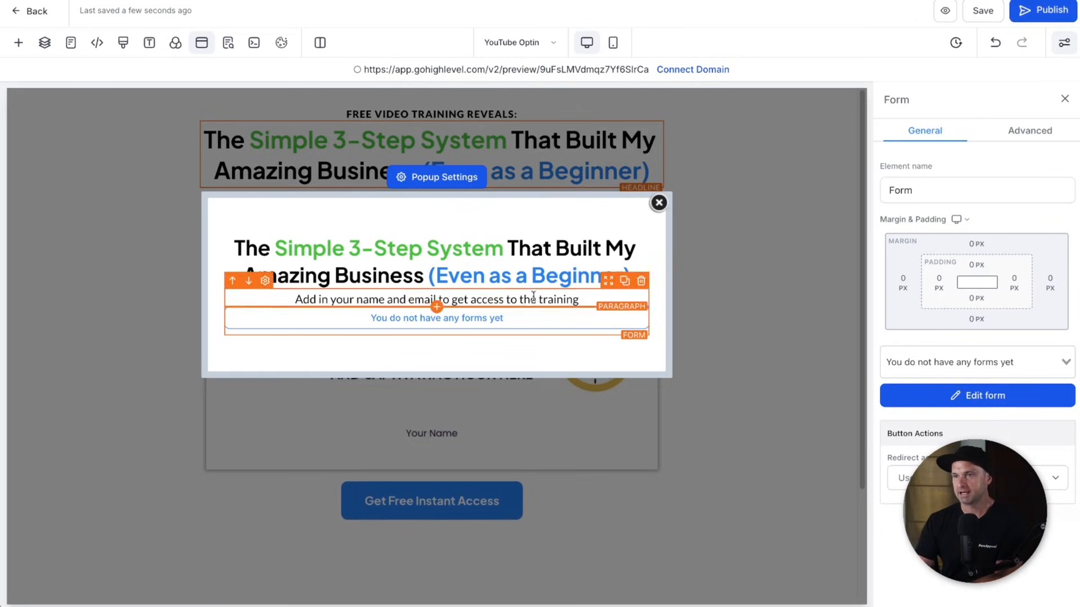
- Attach the YouTube Demo form to the popup's form element
click(971, 364)
click(496, 322)
click(916, 354)
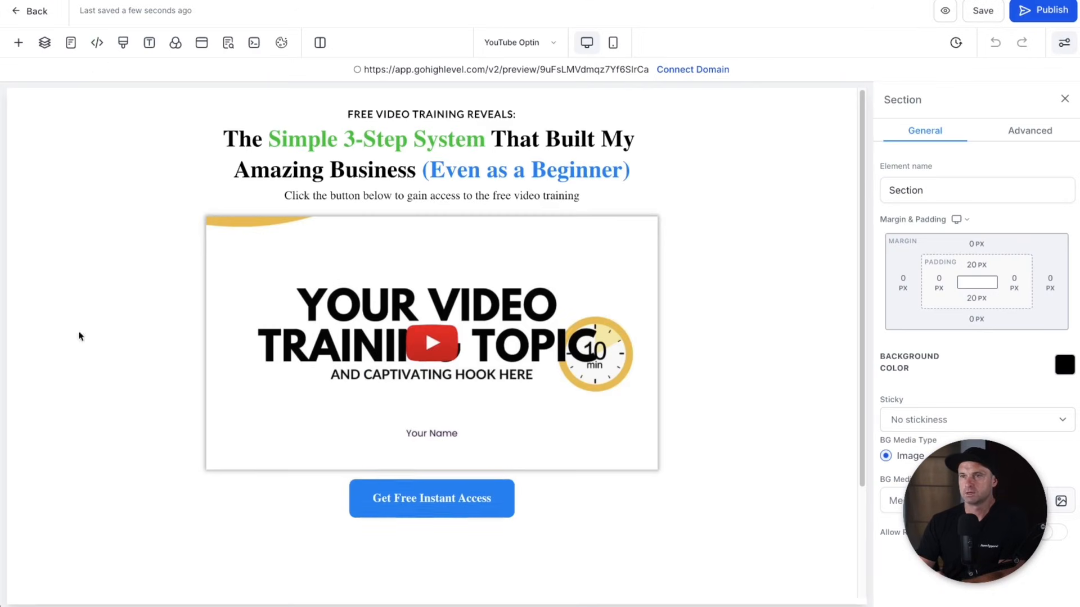
click(203, 45)
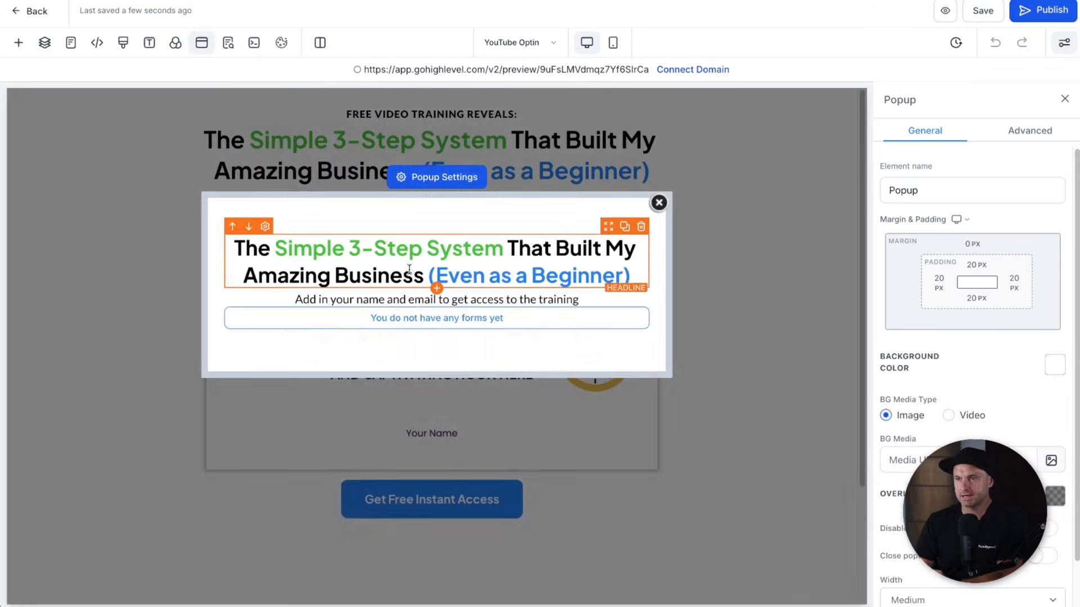
click(433, 329)
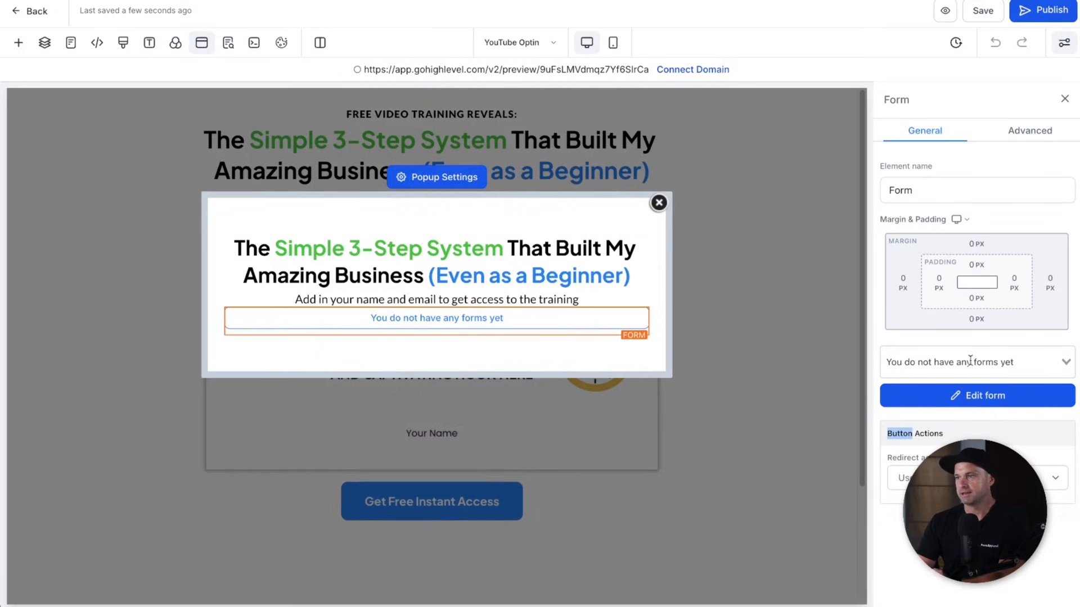
click(948, 362)
click(952, 423)
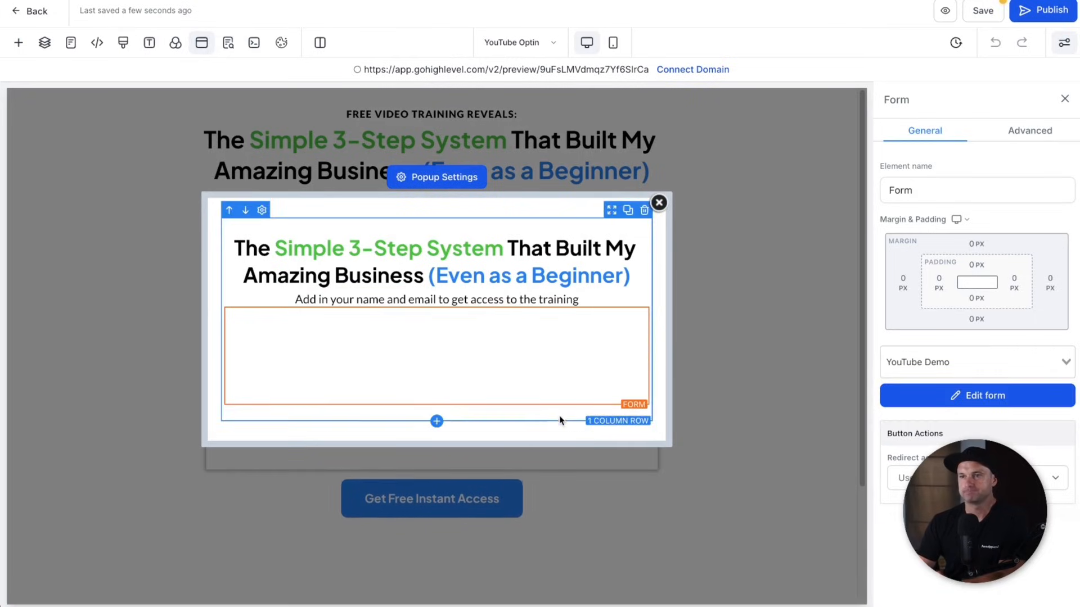
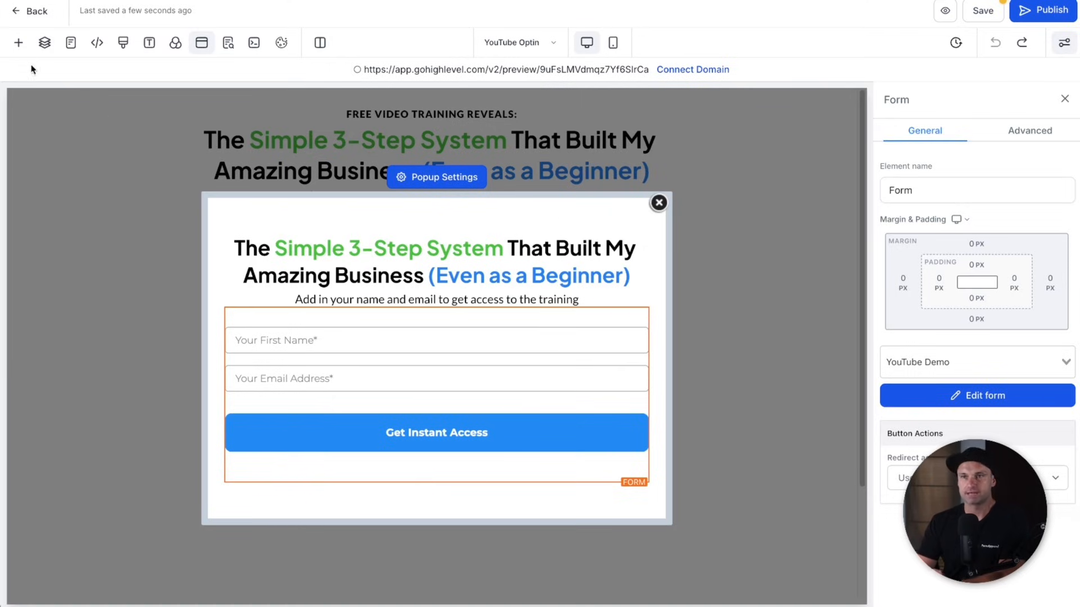
- Add a paragraph below the opt-in form reading 'Your Information Is Kept Safe'
click(437, 483)
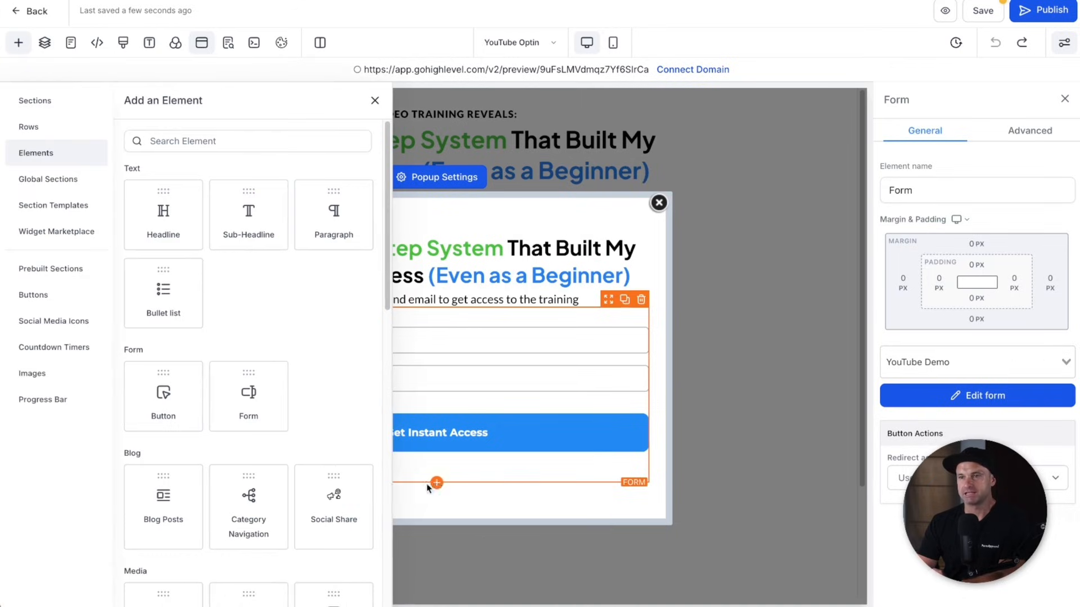
click(345, 232)
triple_click(480, 491)
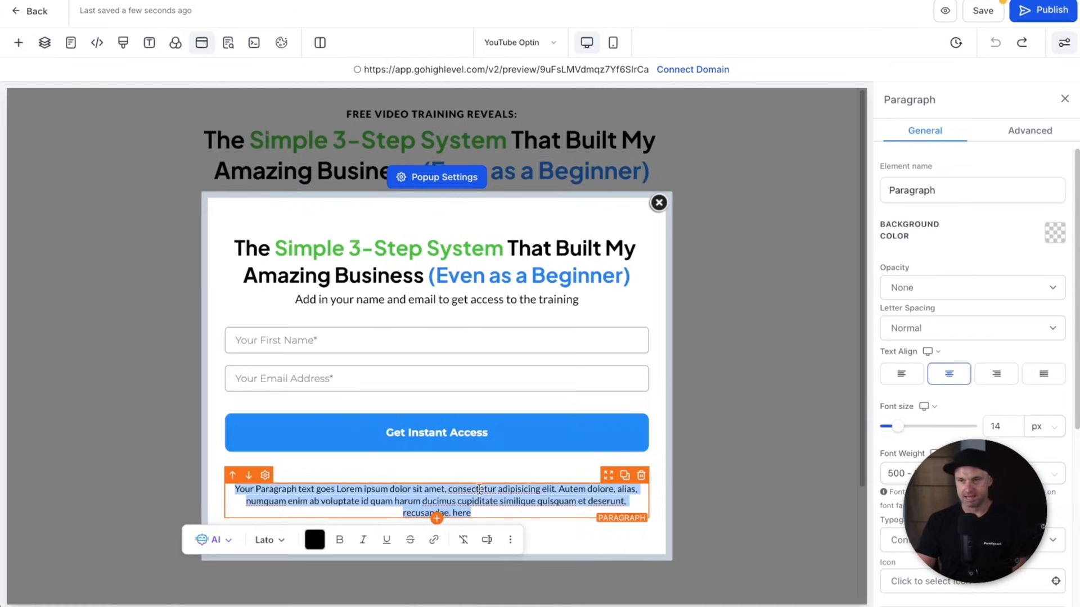
text(Your Information Is Kept Safe)
scroll(1005, 445, down, 3)
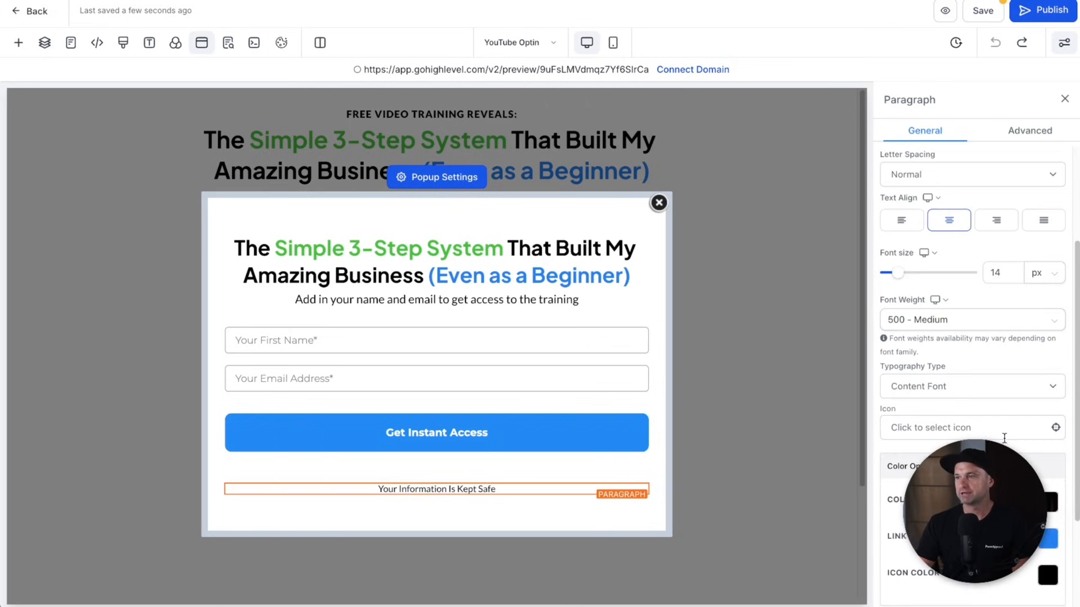
- Give the new paragraph a lock icon in front of its text
click(1012, 427)
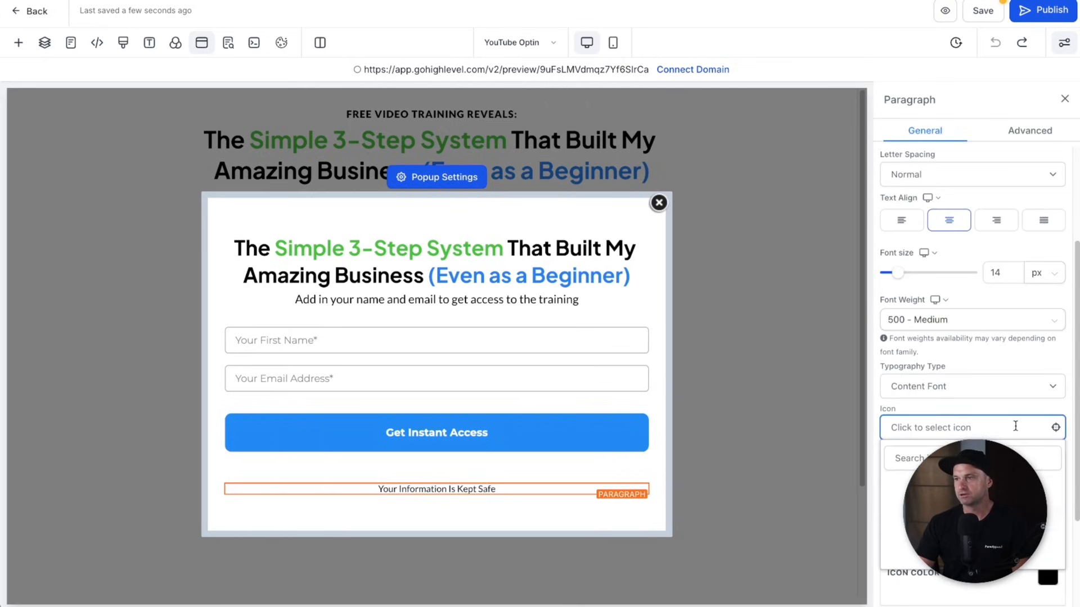
text(lock)
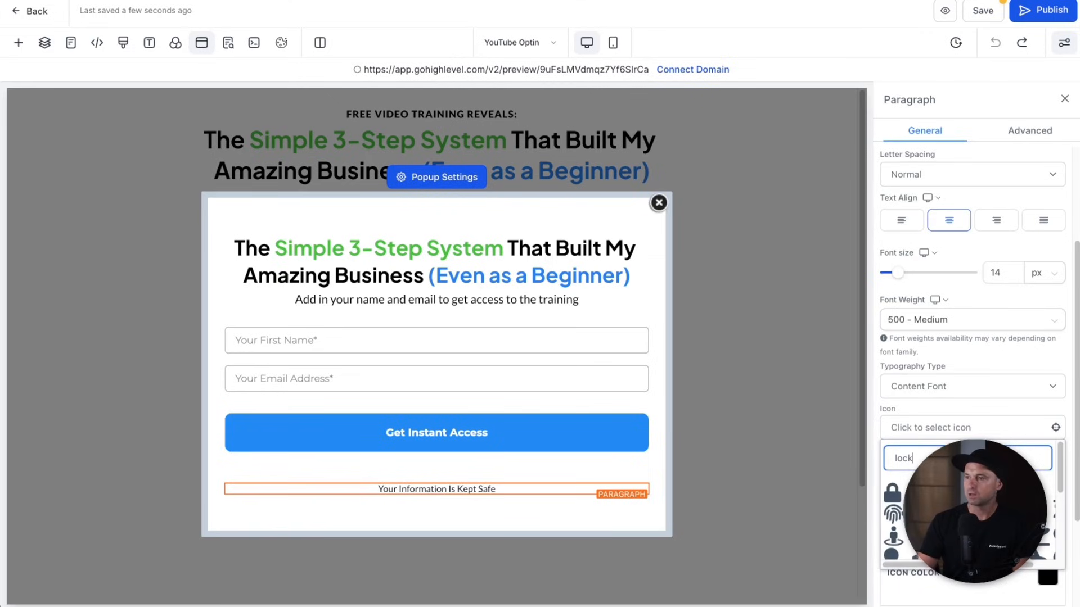
click(892, 494)
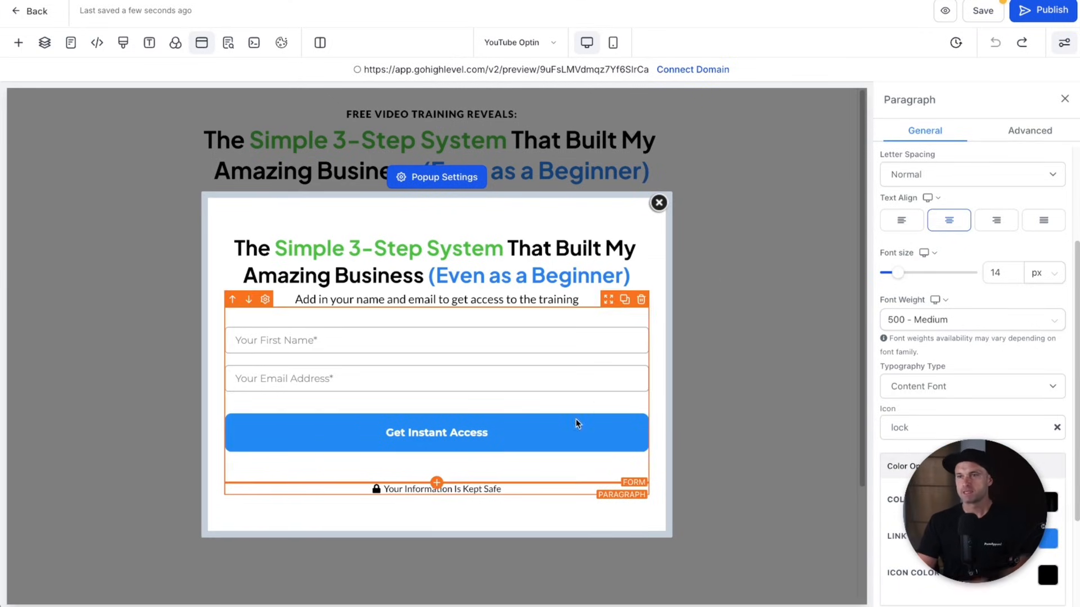
click(507, 427)
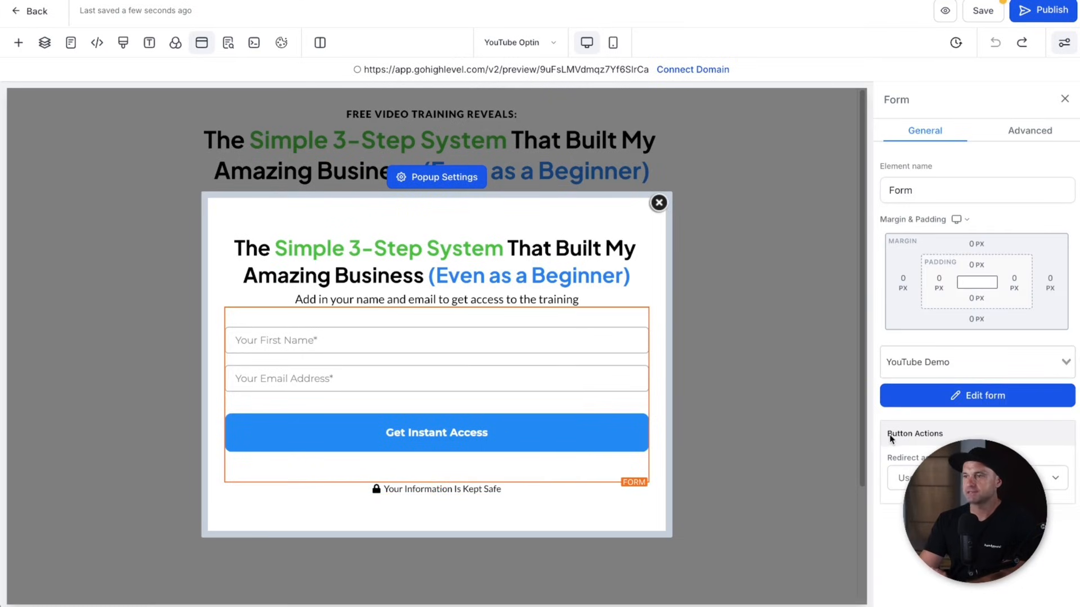
- Switch the form's after-submit redirect to the third, 'Go to' option and save the page
click(977, 478)
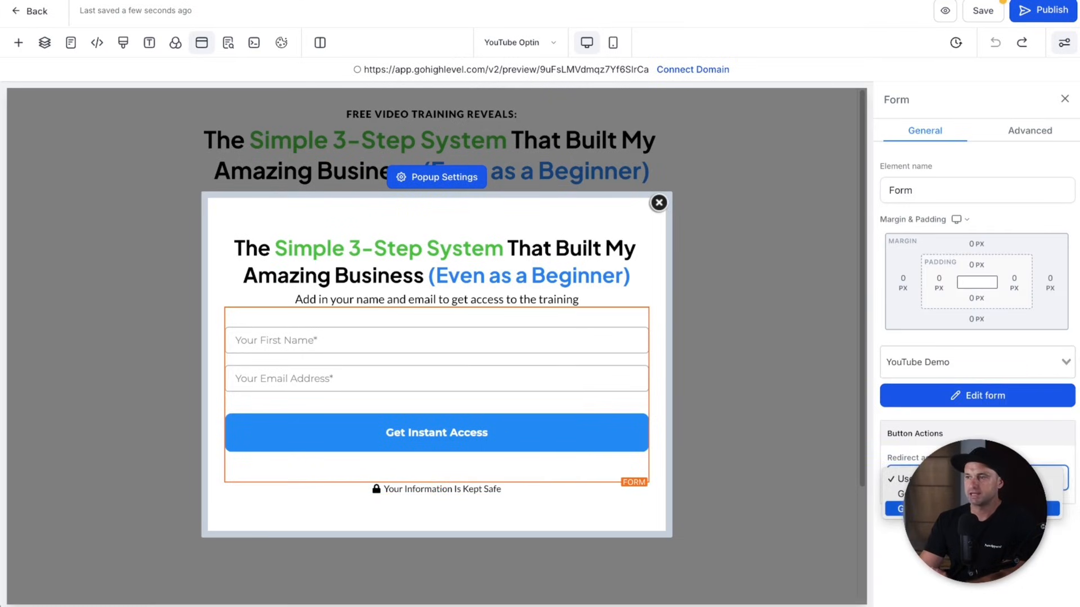
click(972, 509)
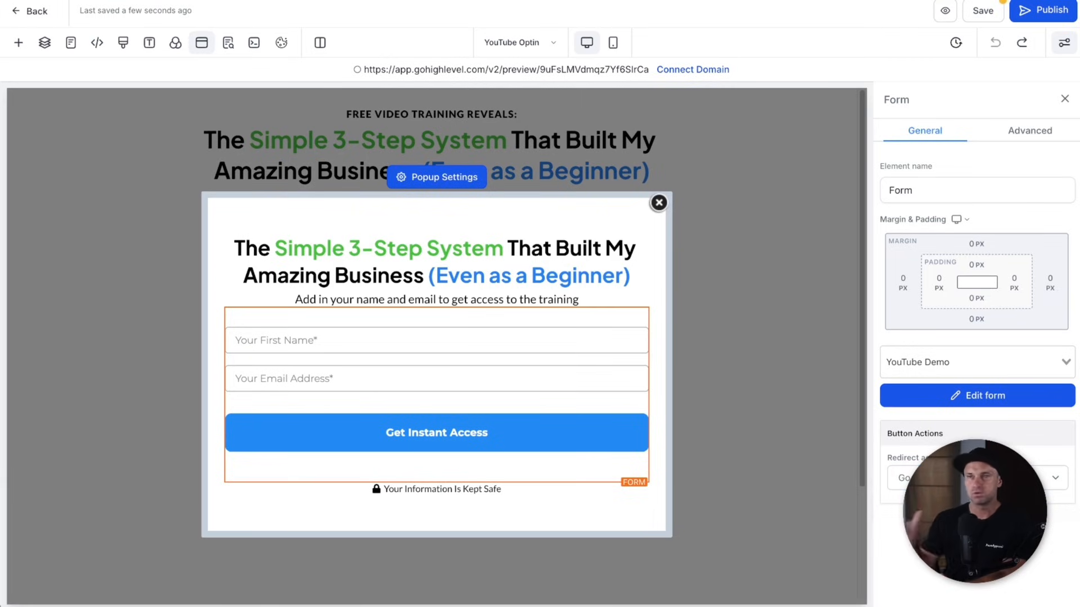
click(984, 11)
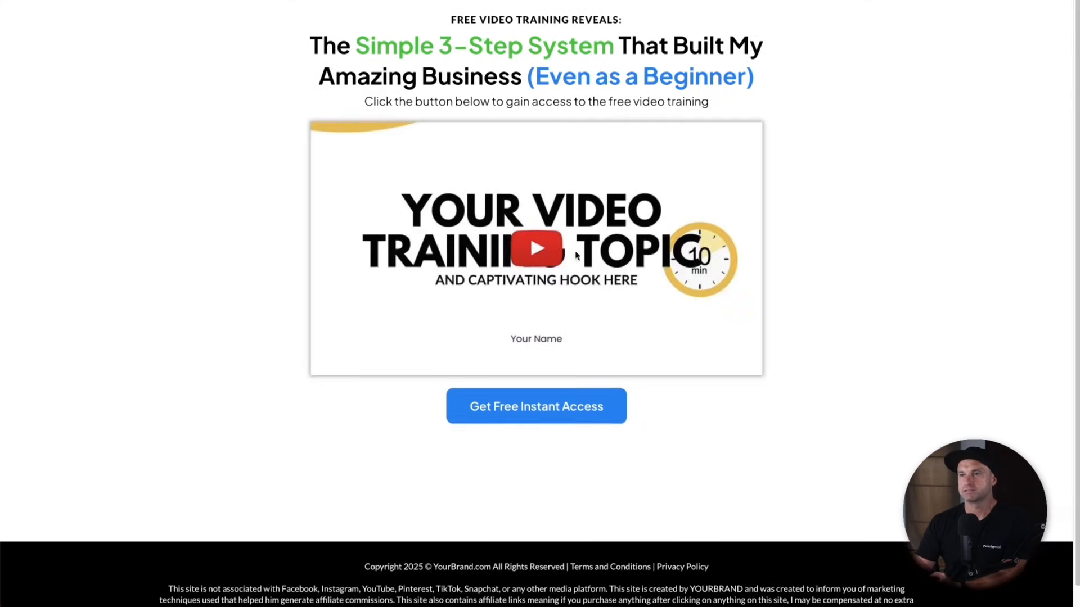
- Set the video thumbnail image's click action to Open popup and save the page
click(494, 403)
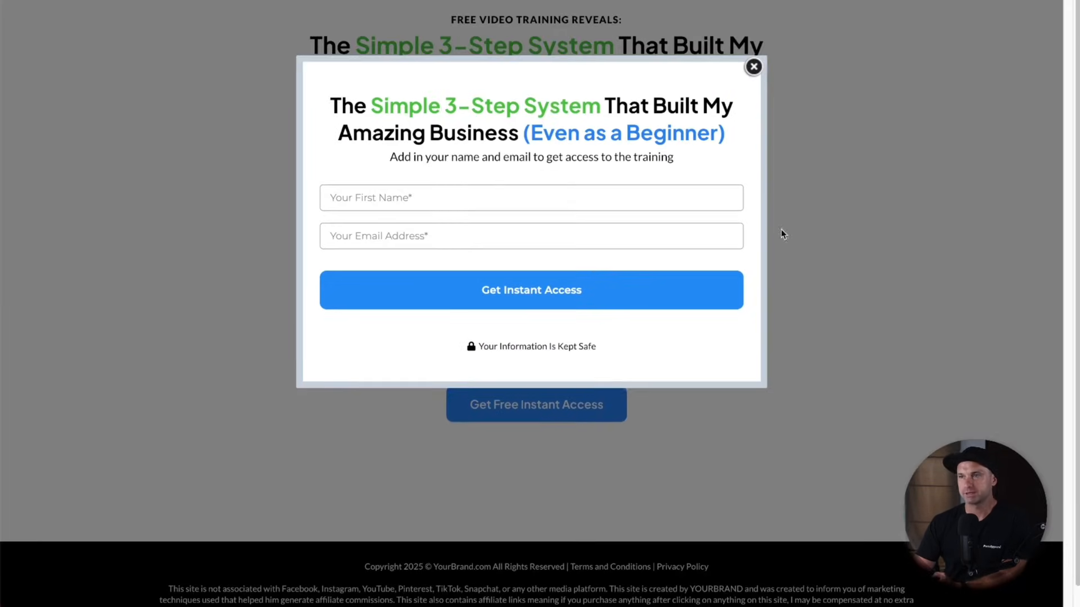
click(754, 67)
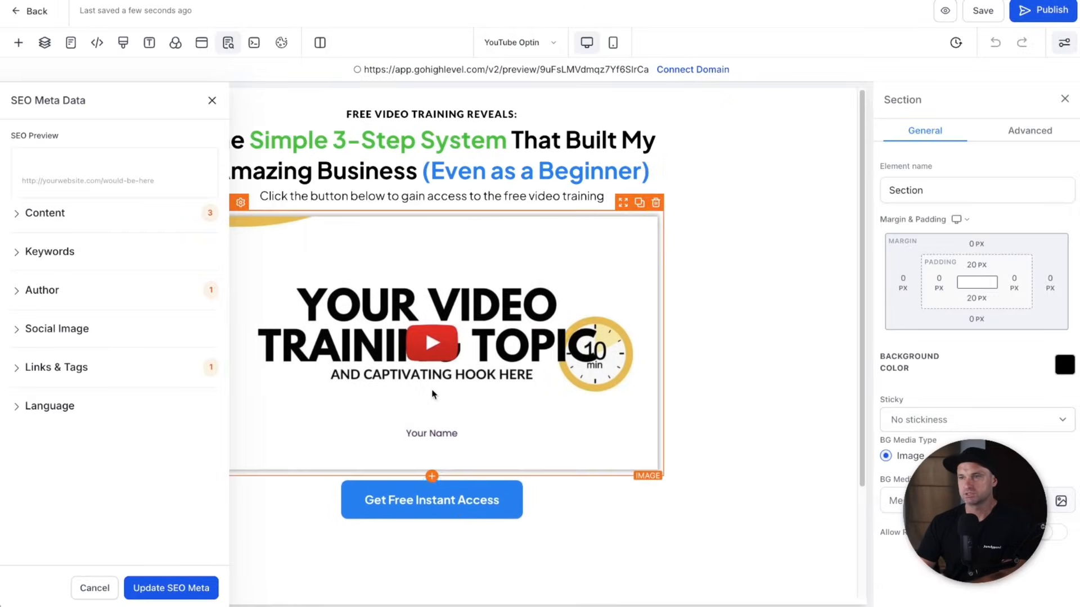
click(420, 369)
scroll(887, 458, down, 5)
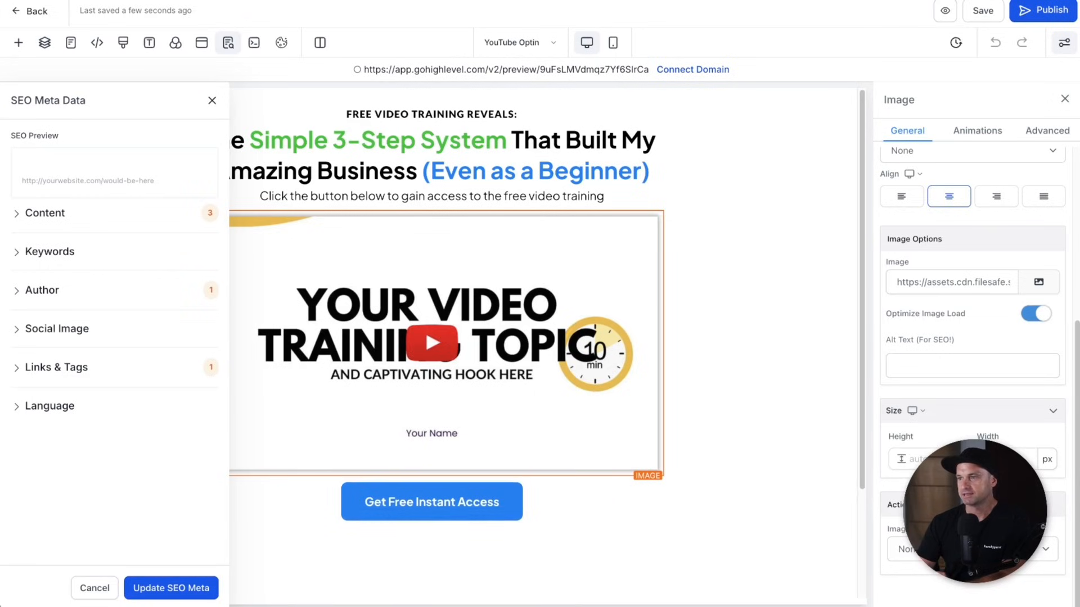
click(933, 550)
click(935, 565)
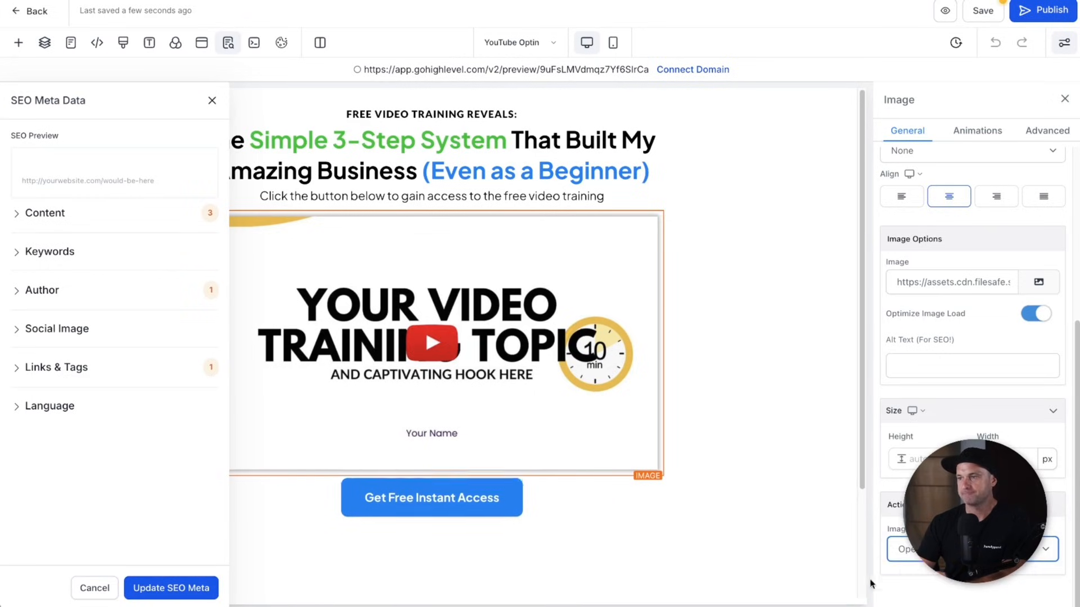
click(983, 10)
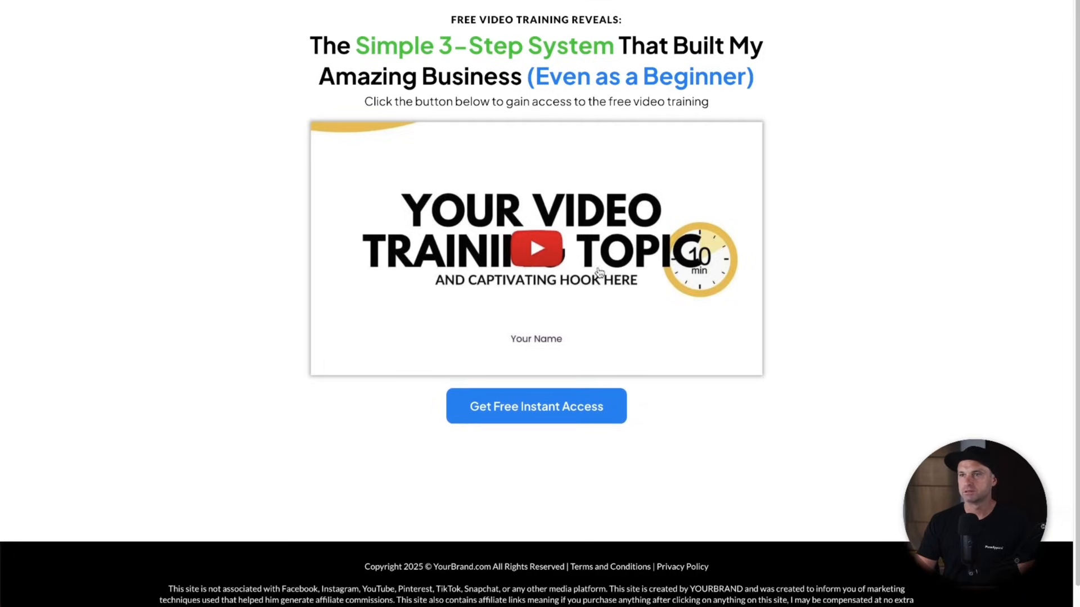
- Test the video and Get Free Instant Access popups live, then reopen the popup in the builder
click(536, 250)
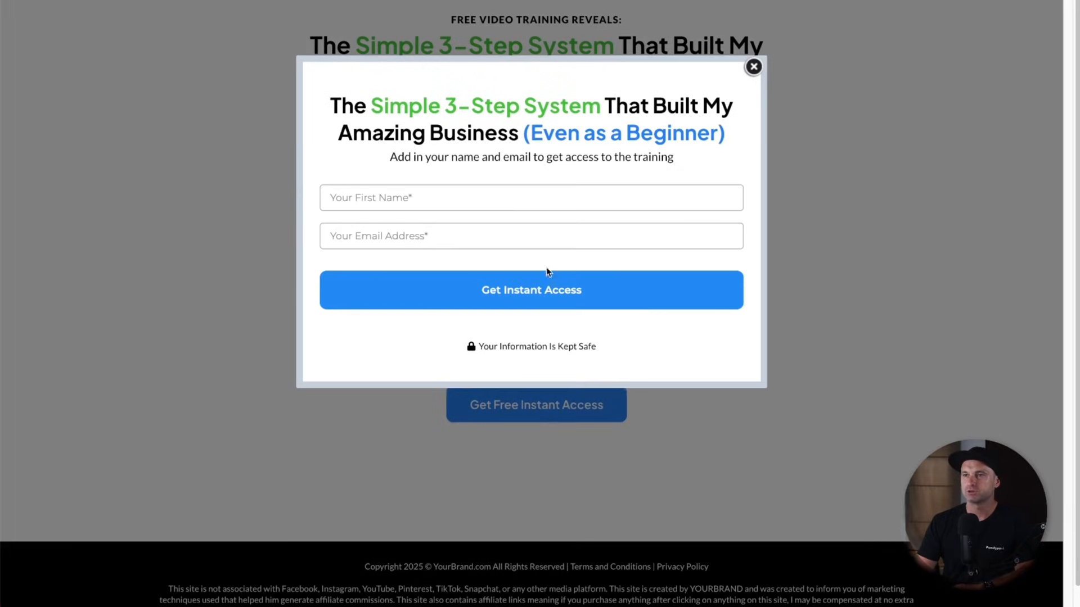
click(754, 69)
click(544, 400)
click(758, 66)
click(163, 1)
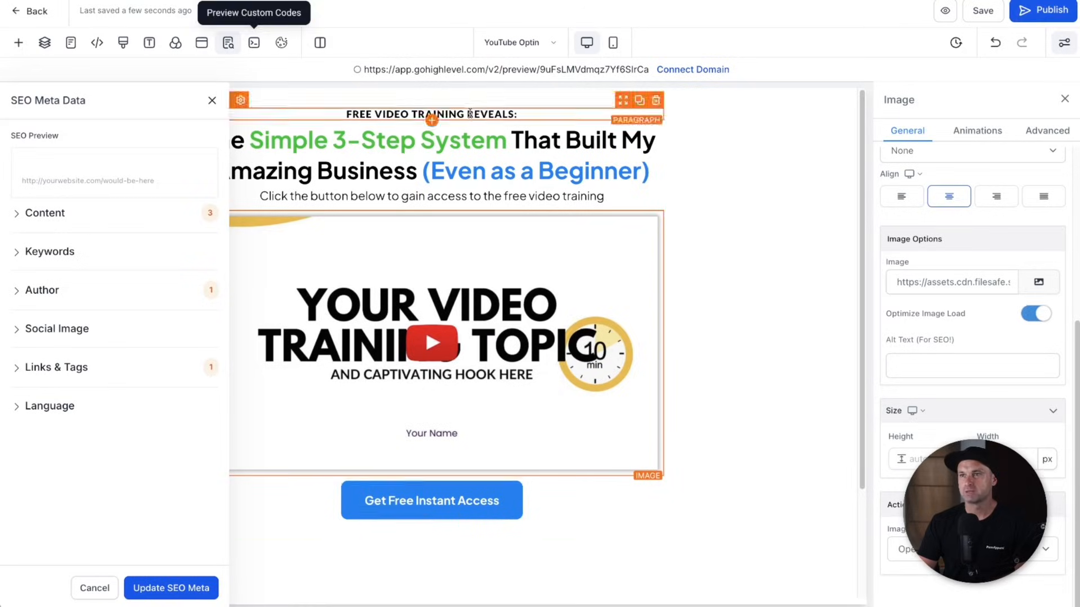
click(201, 43)
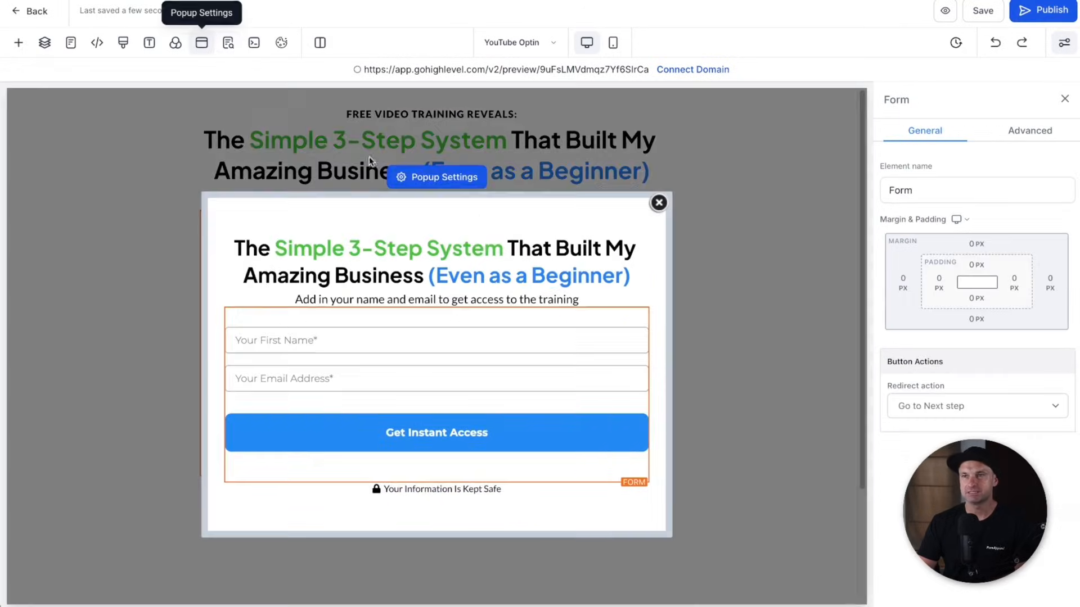
- Set the popup width to Small, save with Ctrl+S, and go back to the funnel steps
click(461, 178)
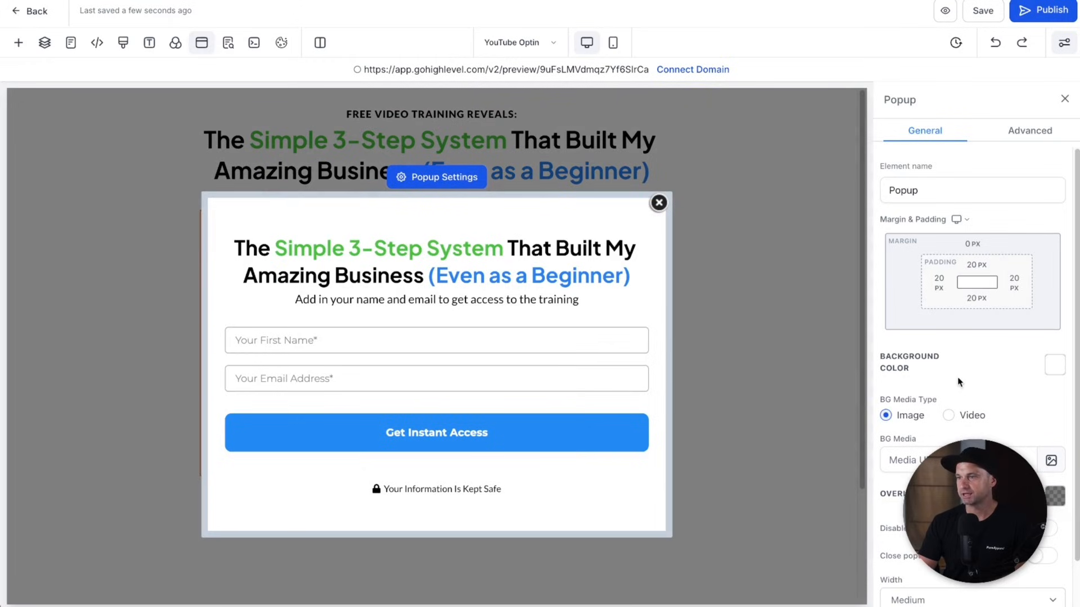
scroll(960, 373, down, 2)
click(967, 535)
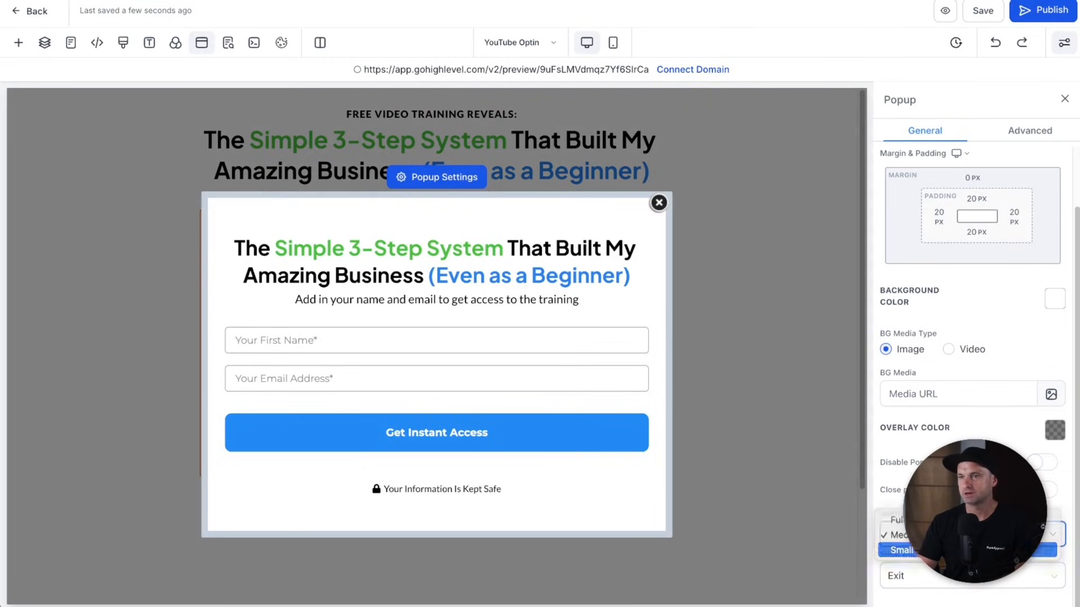
click(967, 550)
key(ctrl+s)
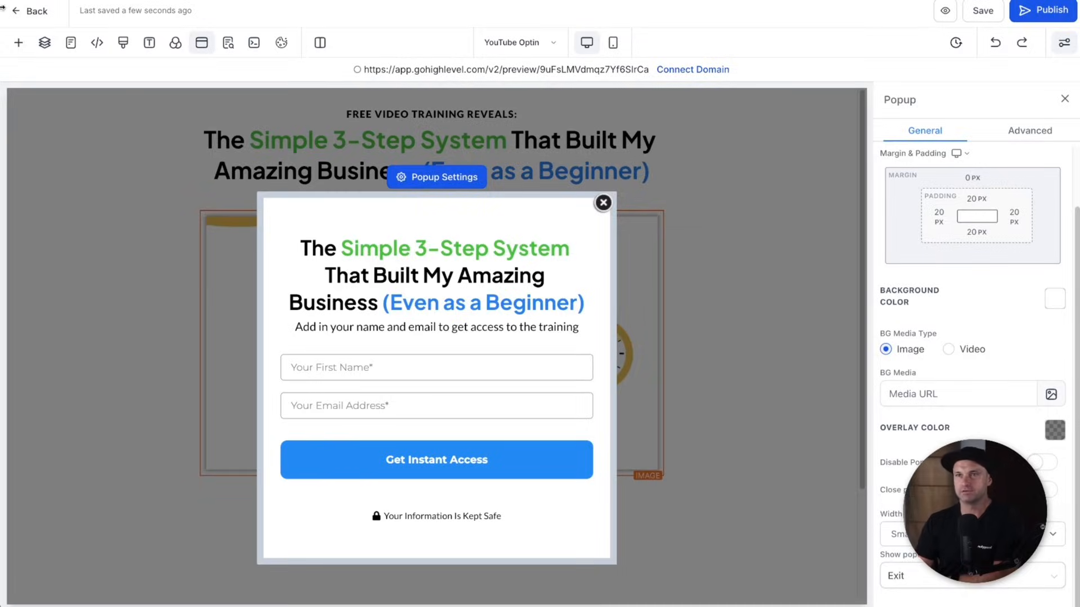
click(41, 18)
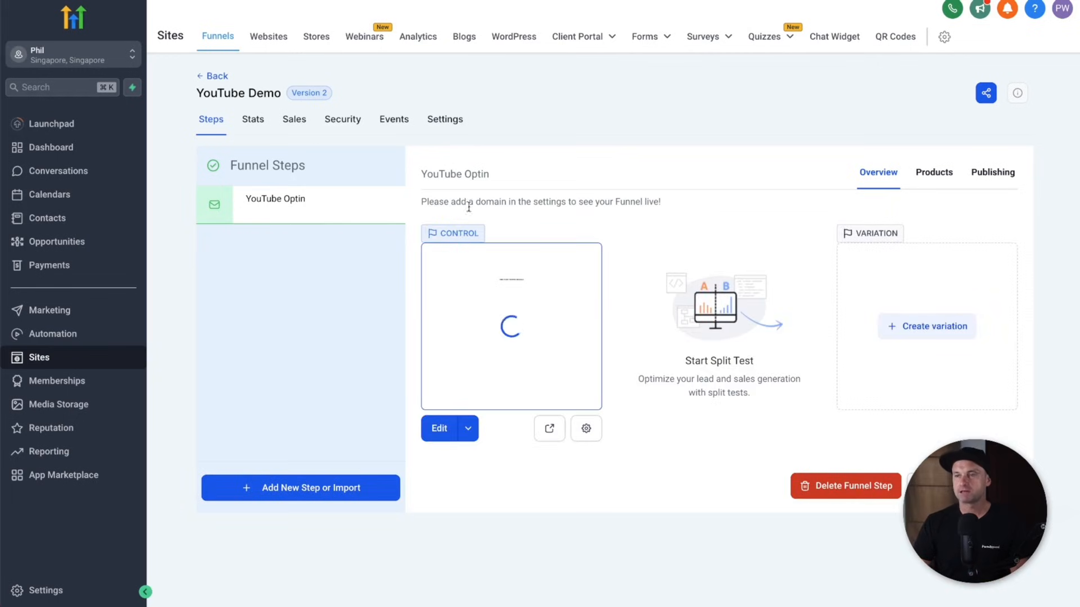
- Set funnelsilo.com as the YouTube Demo funnel's domain, keeping the /youtube-demo path
click(457, 129)
click(622, 220)
click(647, 273)
drag(357, 304, 171, 301)
click(423, 304)
click(503, 255)
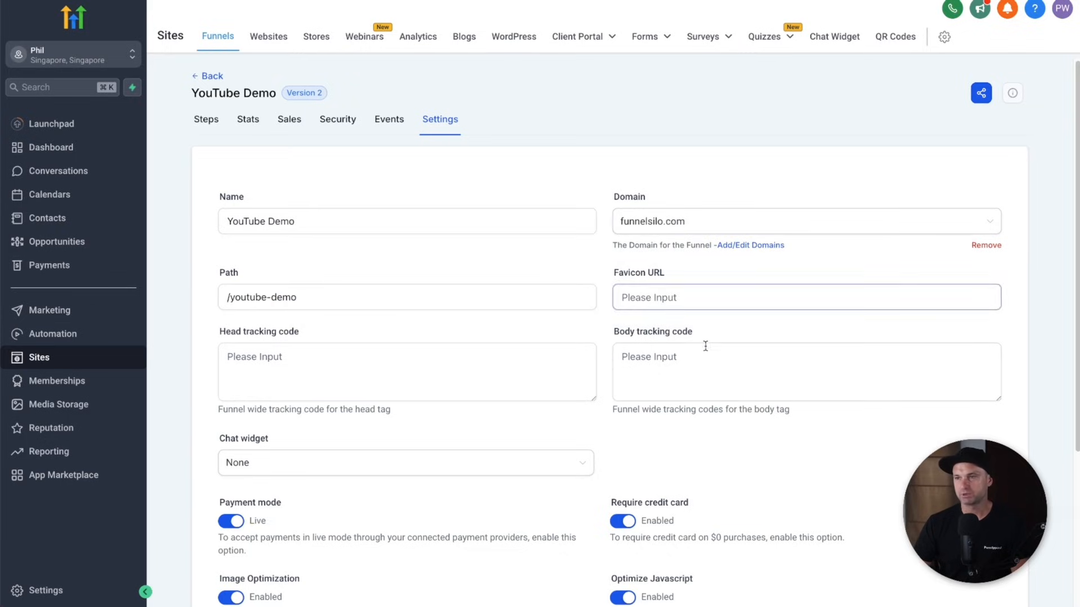
scroll(678, 384, down, 1)
scroll(971, 235, down, 4)
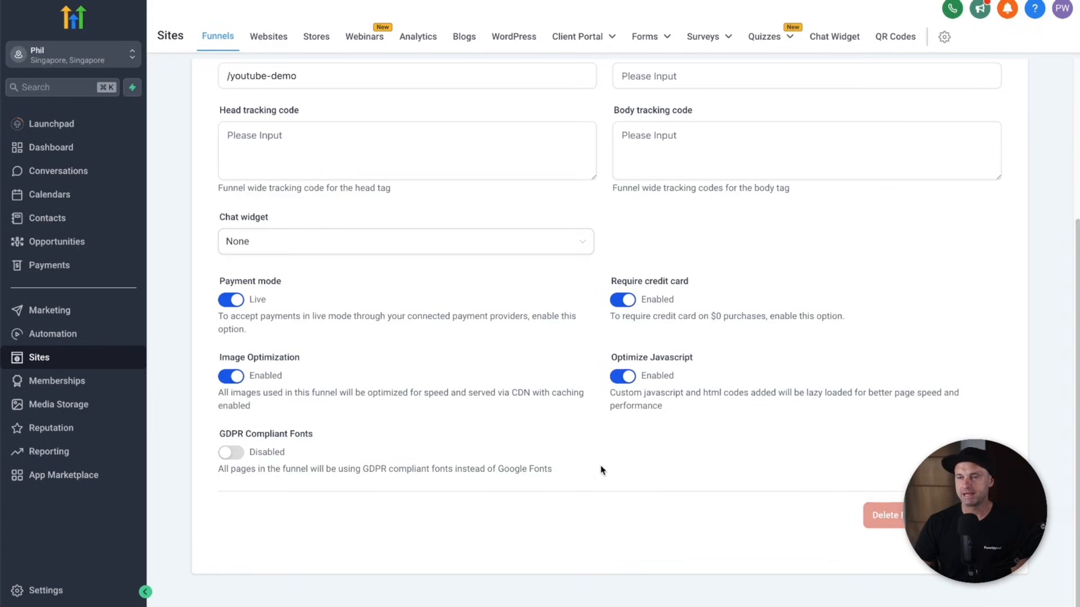
scroll(574, 433, up, 4)
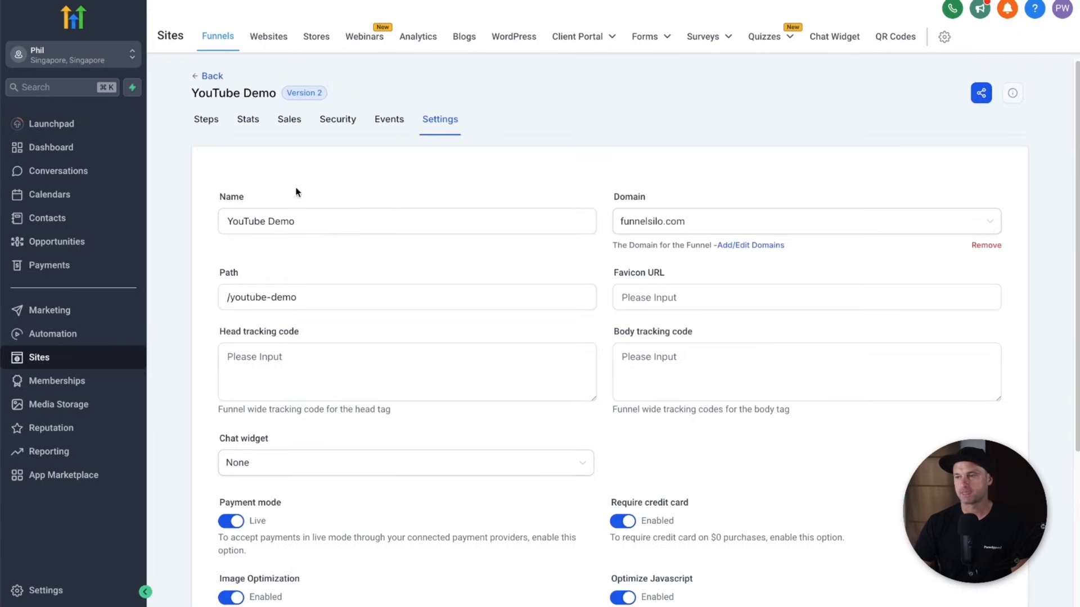
click(210, 121)
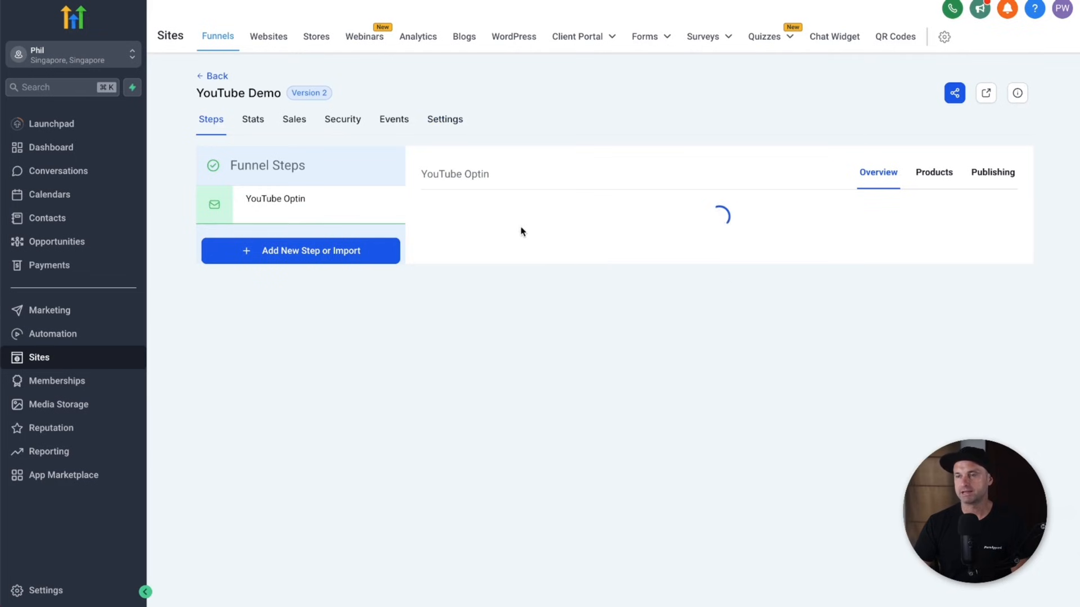
- Clone the YouTube Optin step within the same funnel, producing YouTube Optin (Clone)
drag(651, 212, 439, 206)
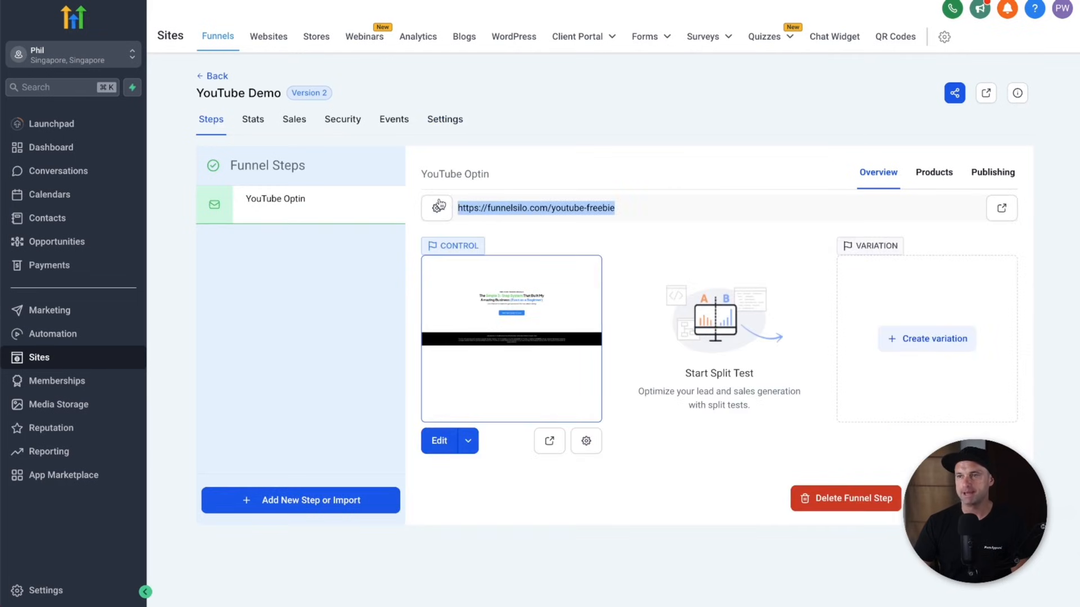
click(707, 200)
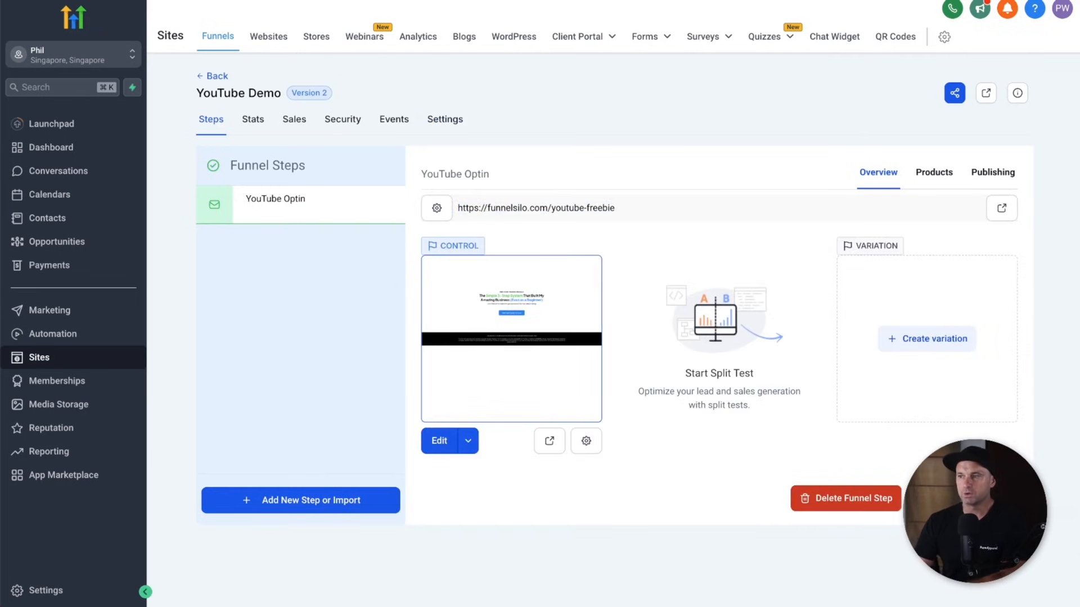
click(960, 498)
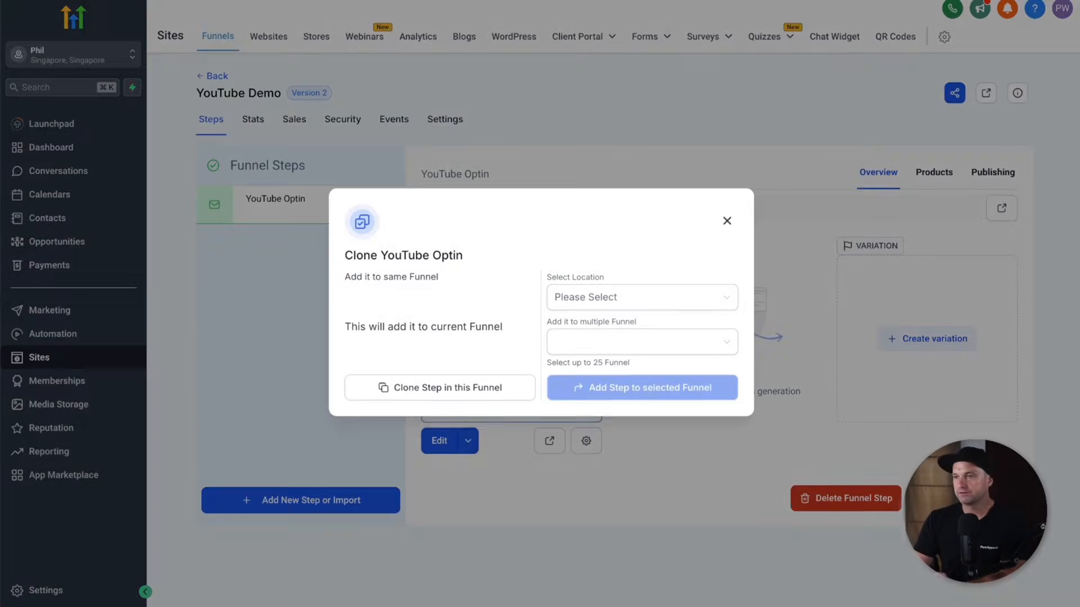
click(442, 392)
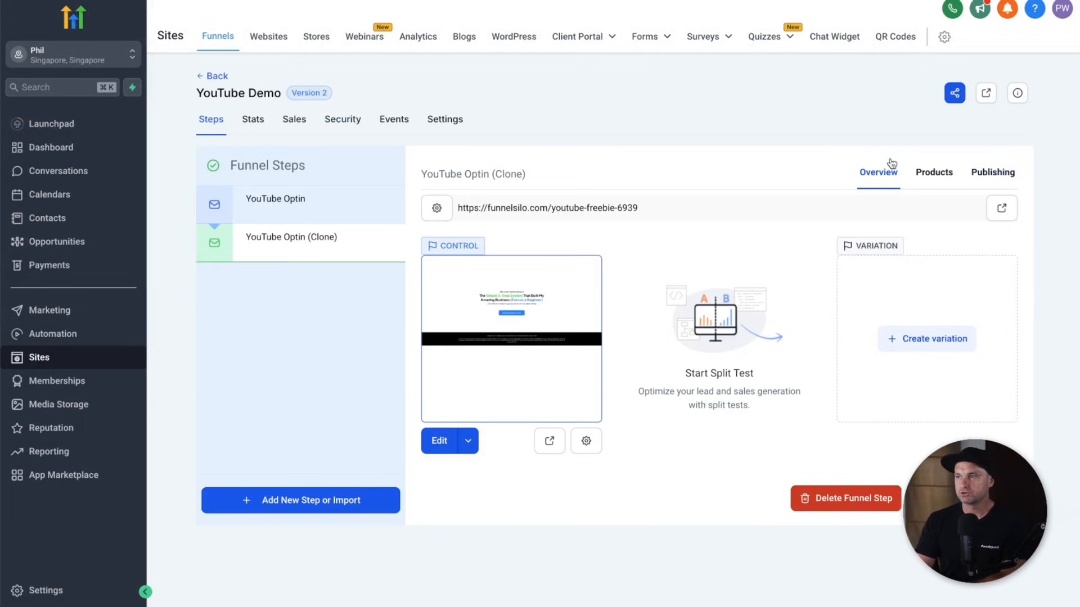
- Rename the cloned step 'Free Training Reveals' with URL path /youtube-free-training and update it
click(1002, 171)
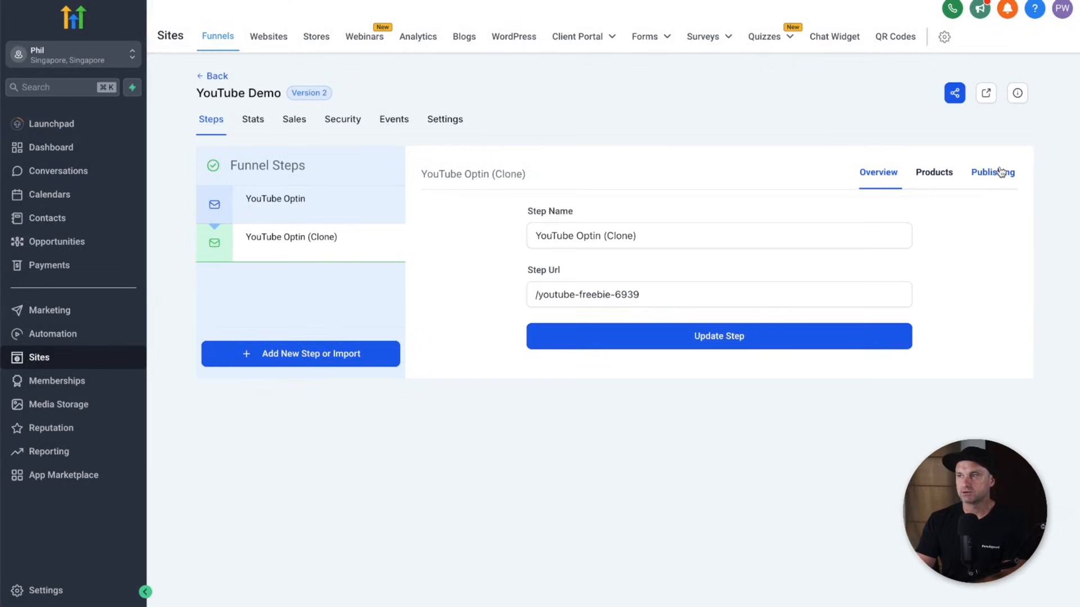
triple_click(566, 234)
text(F)
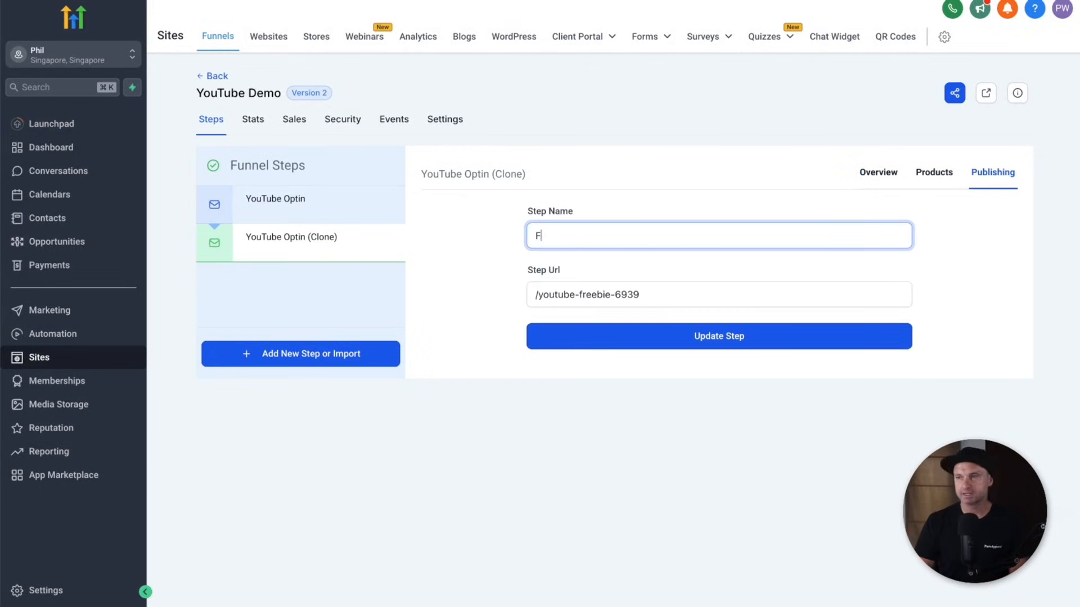
text(ree Training Reveal)
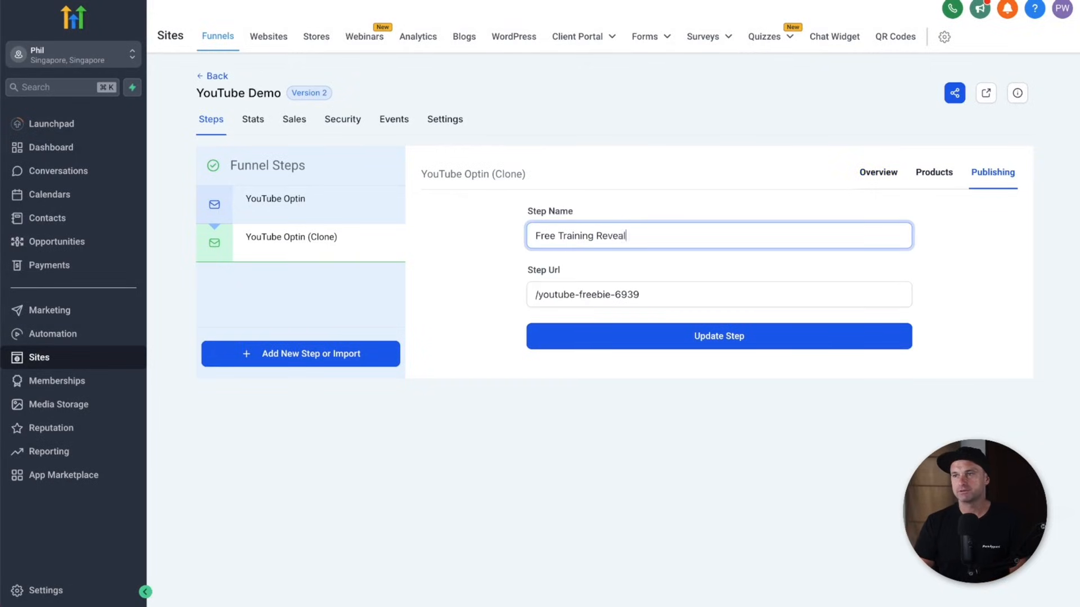
text(s)
key(Tab)
text(/)
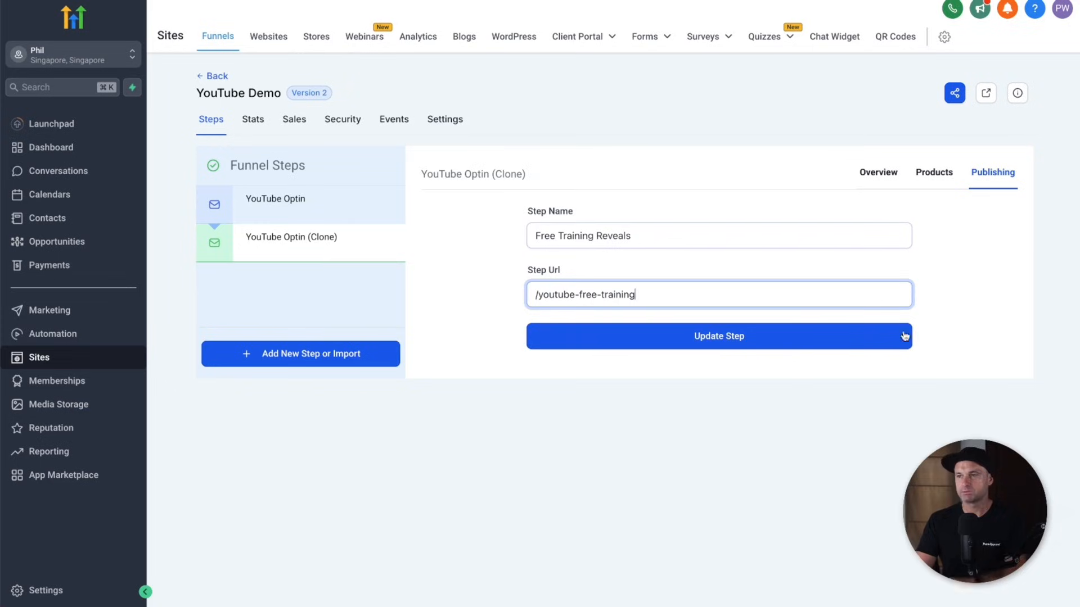
click(783, 344)
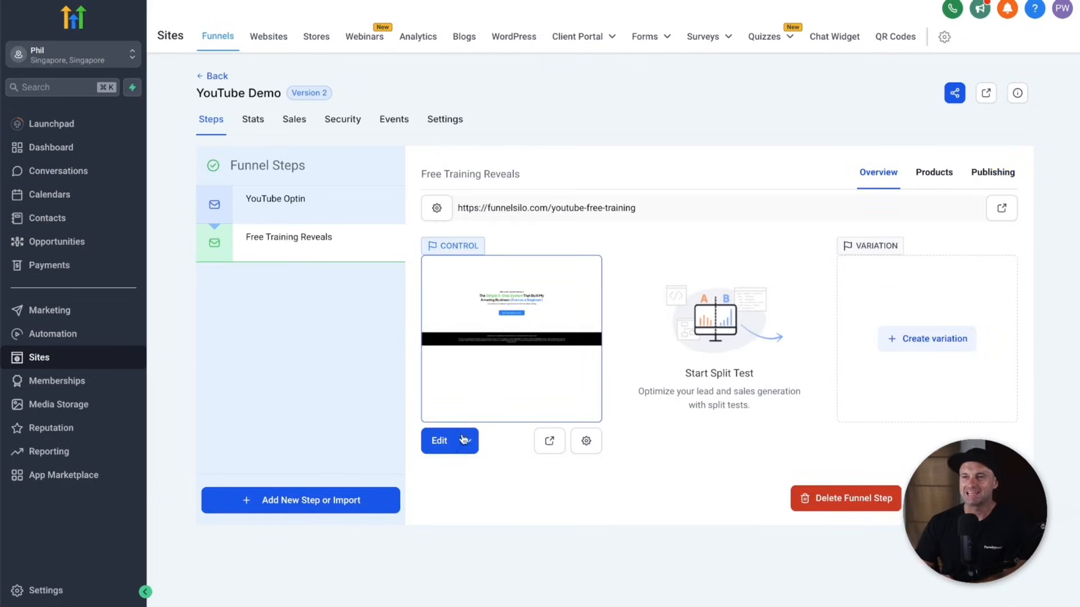
- In a new editor tab, replace the thumbnail image with a Video element above the access button
click(467, 443)
click(474, 410)
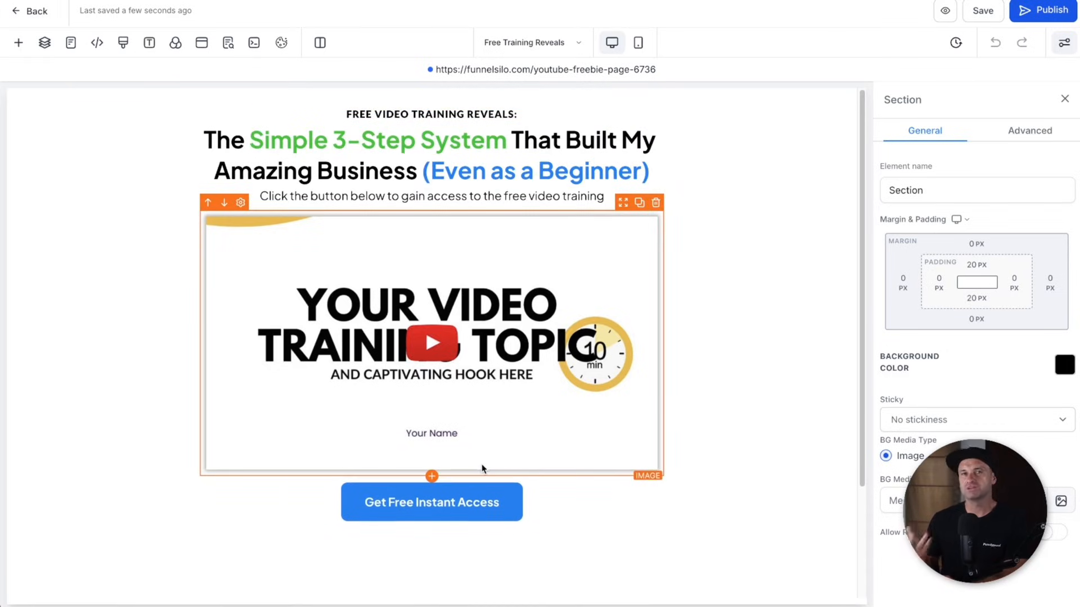
click(654, 203)
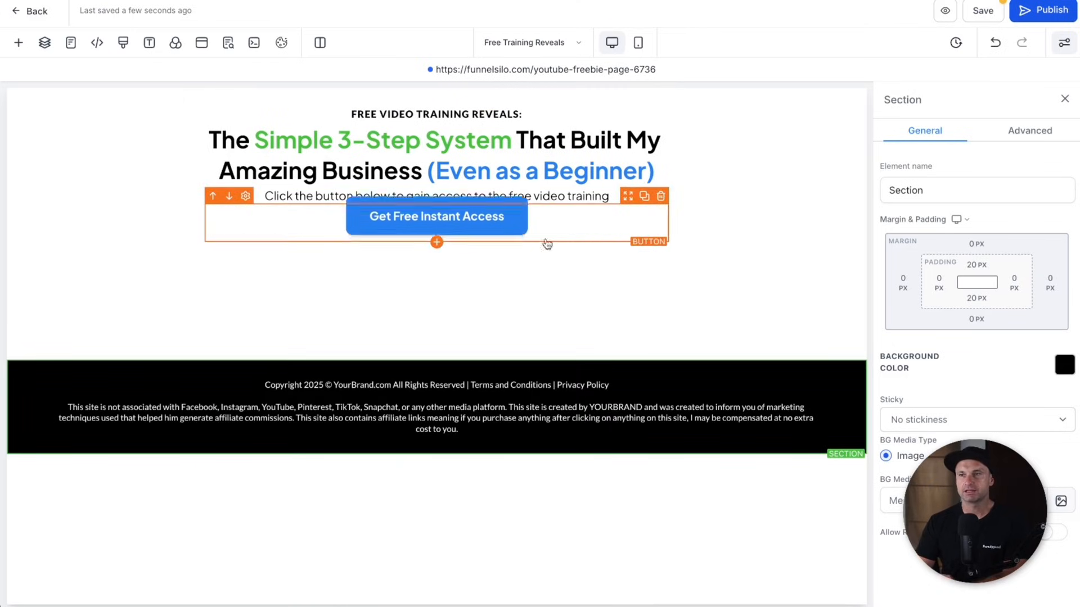
click(18, 43)
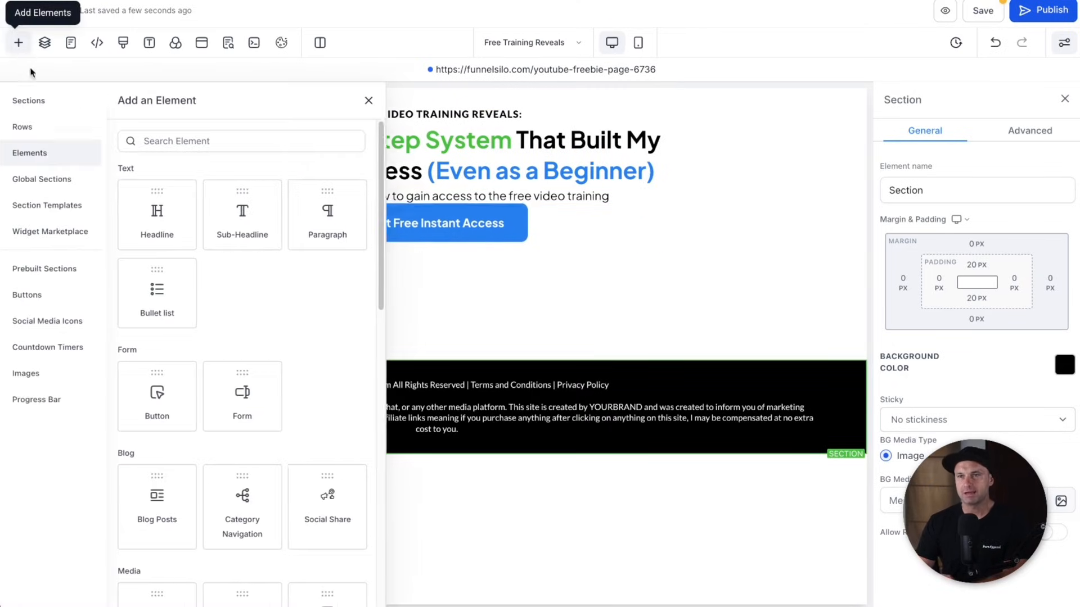
click(205, 138)
text(video)
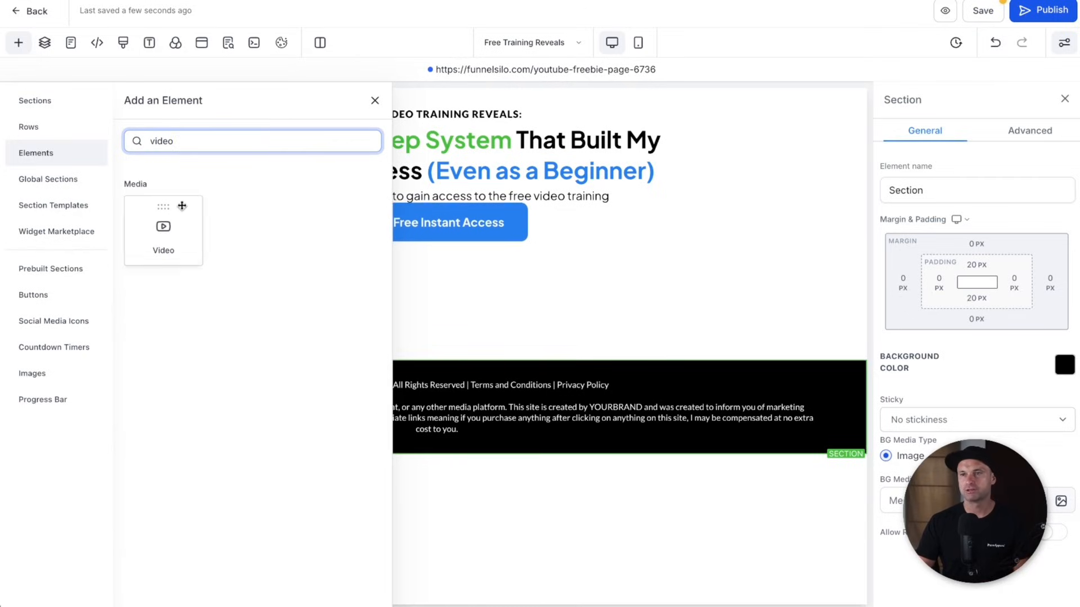
drag(181, 205, 475, 273)
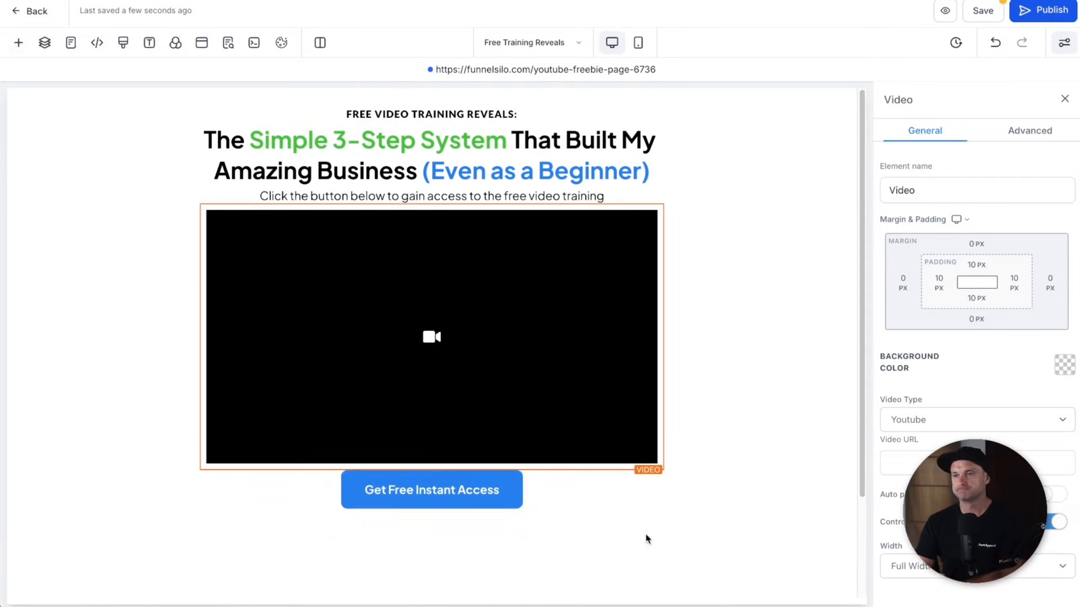
- Point the Get Free Instant Access button to a website, entering an address starting 'fun'
click(479, 499)
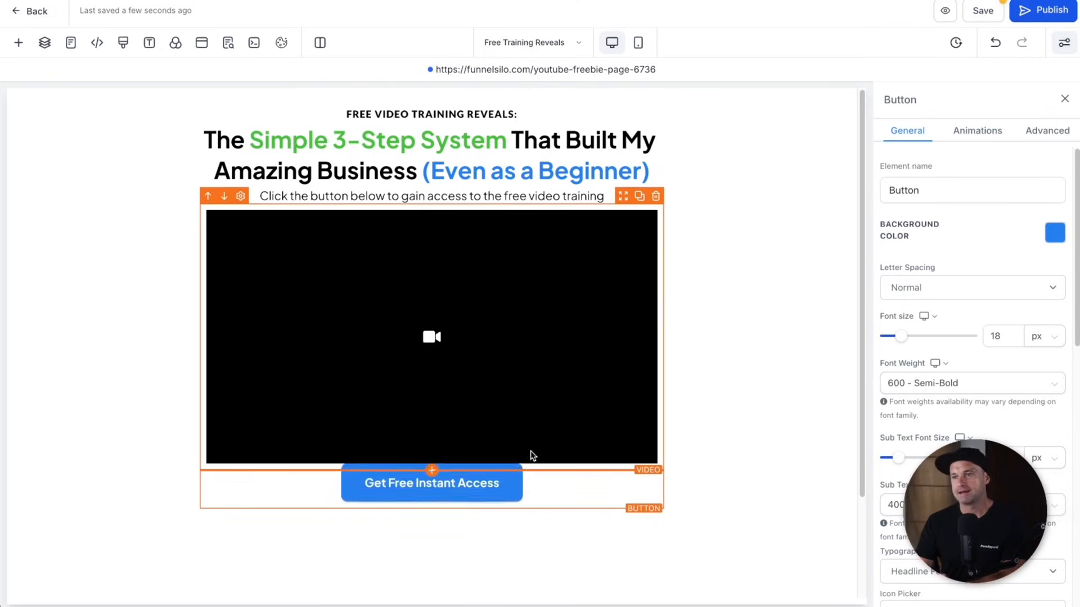
scroll(973, 337, down, 10)
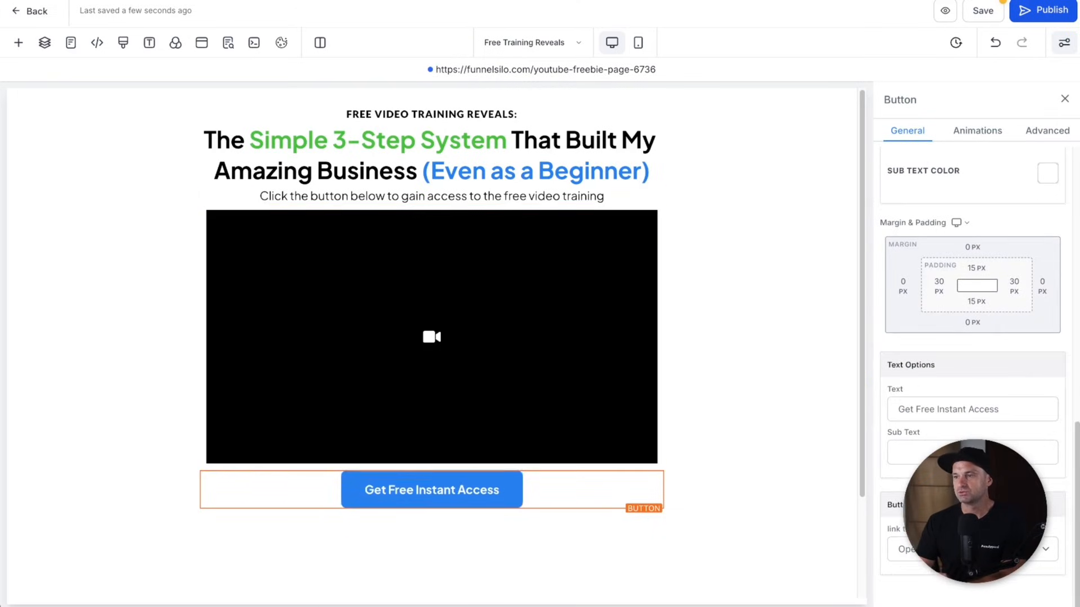
click(956, 550)
click(928, 564)
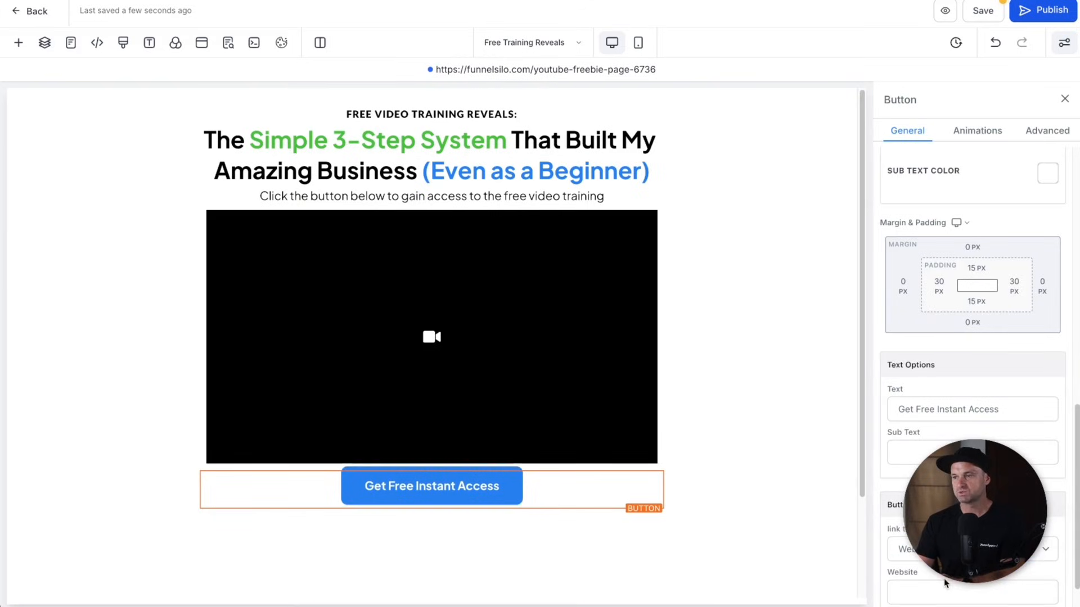
click(942, 588)
text(funnelscene.com)
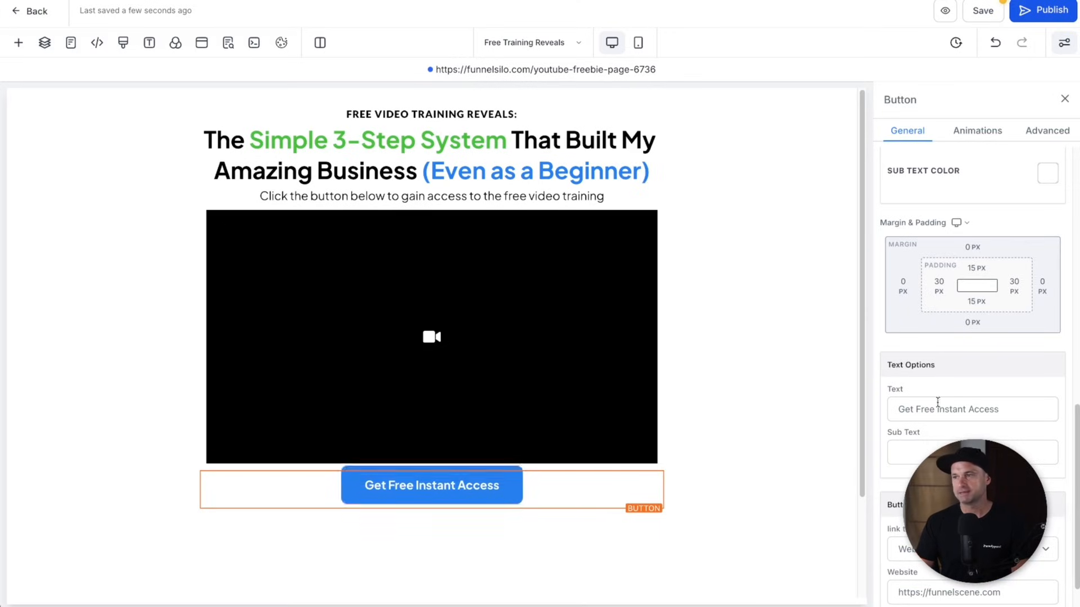
- Set the video element's source to Hosted Video
click(535, 325)
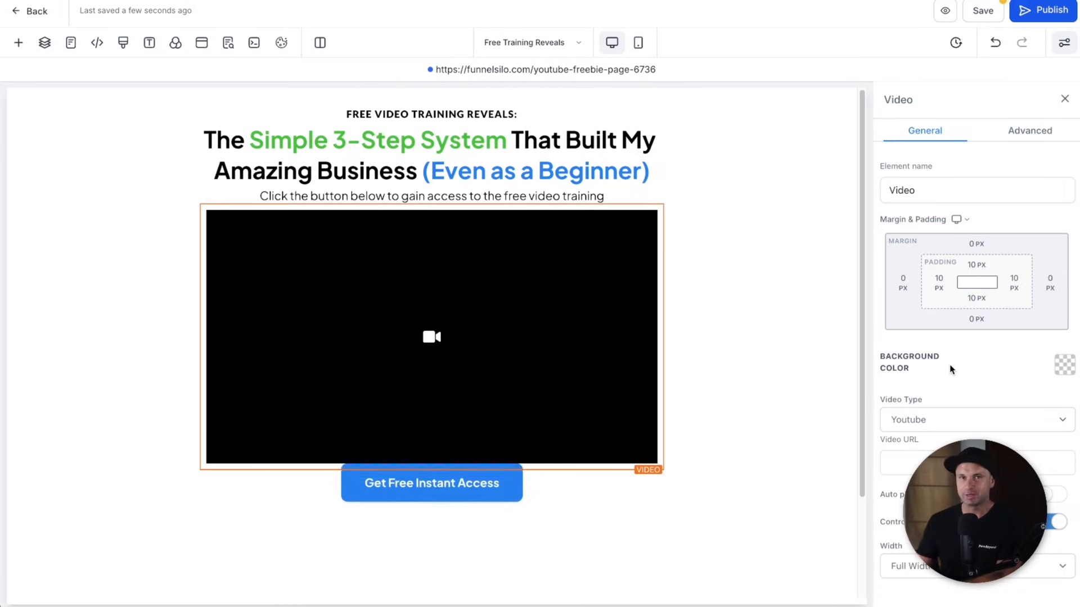
click(936, 425)
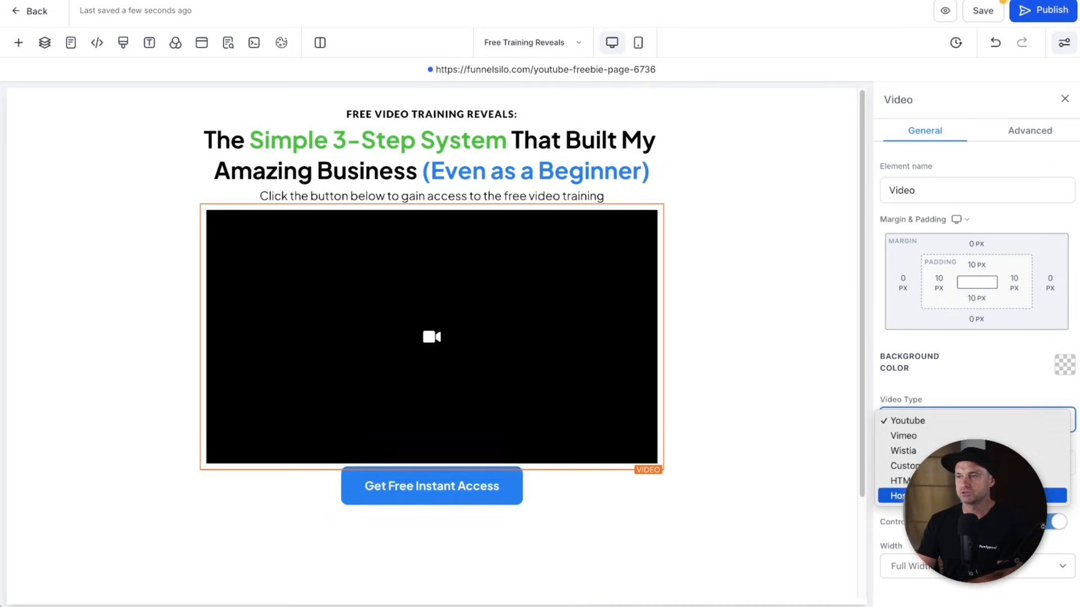
click(956, 496)
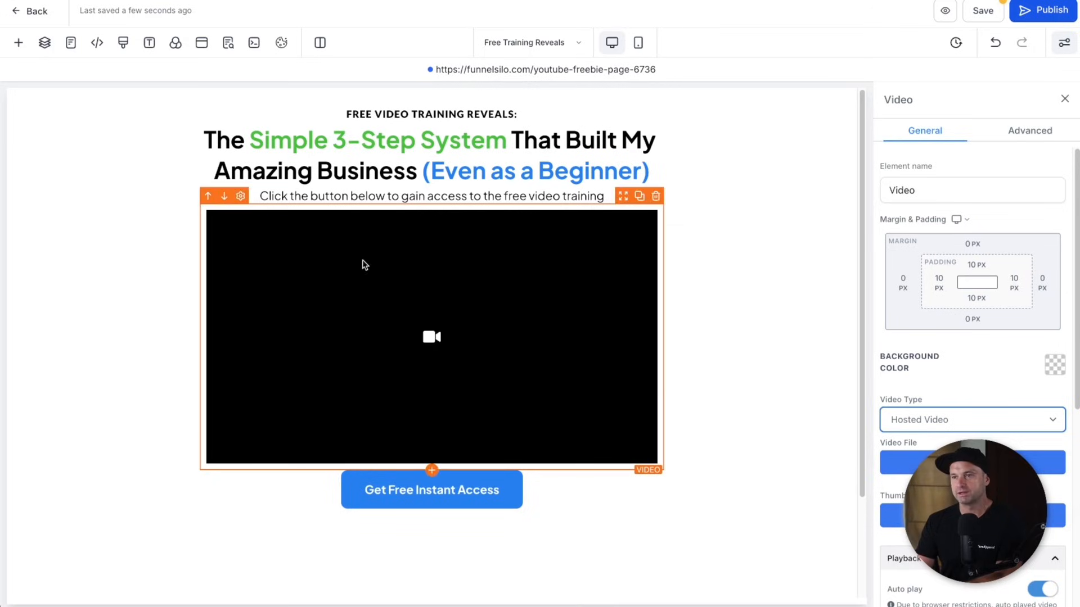
- Replace the sub headline text with 'Press Play to Watch The Video'
click(405, 194)
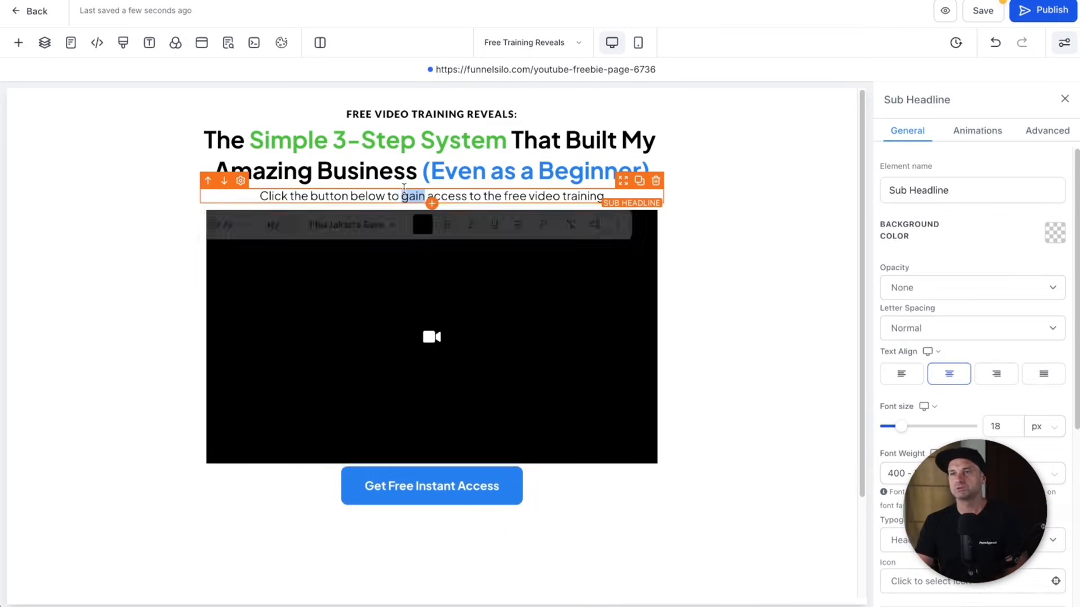
double_click(405, 194)
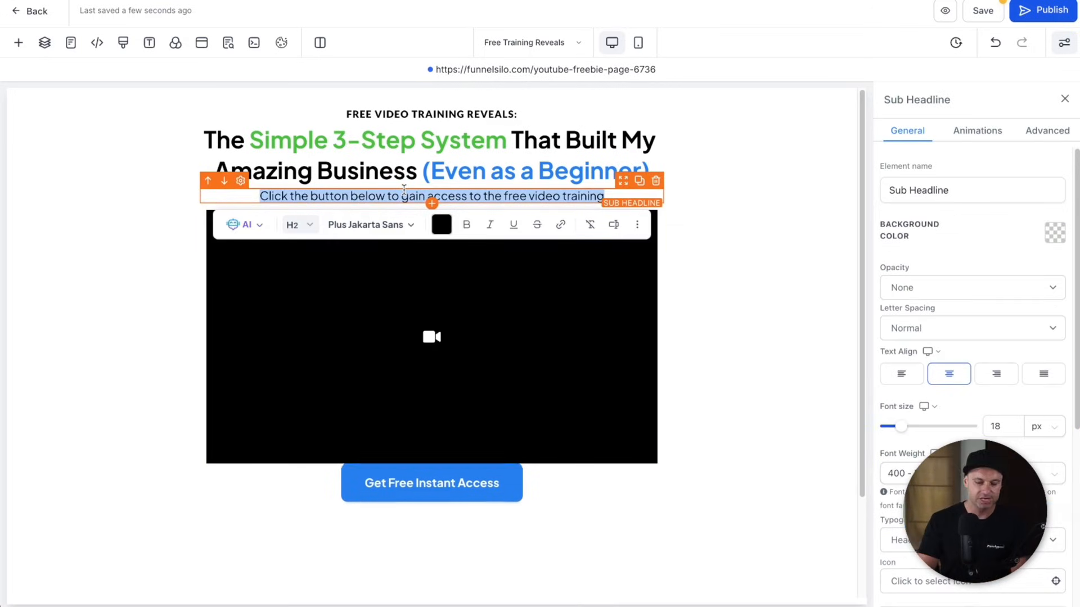
key(BackSpace)
text(Press Play to Watch The Video)
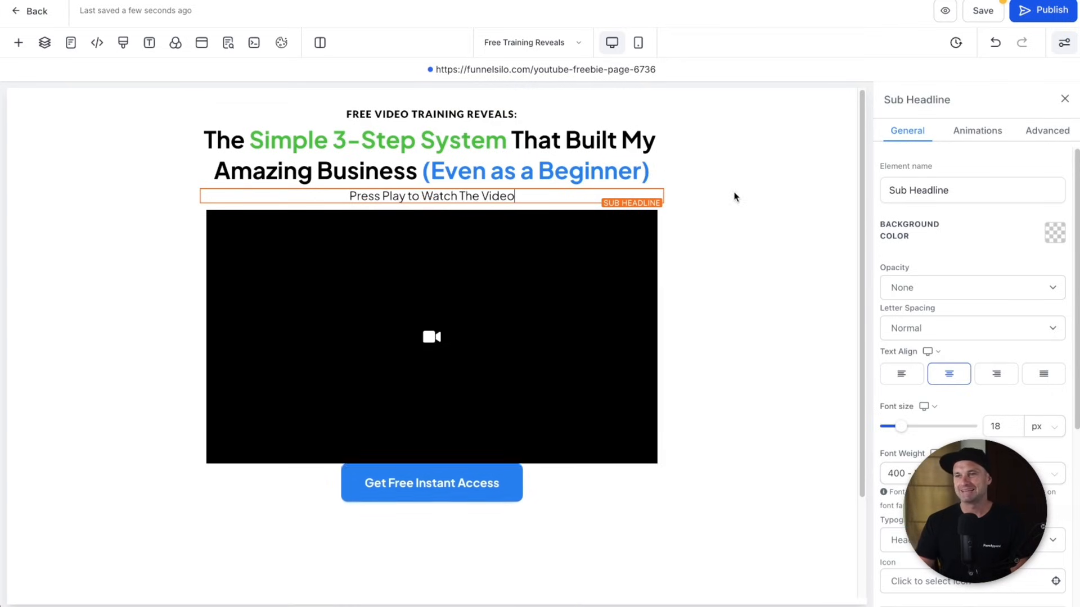
scroll(516, 285, down, 3)
scroll(513, 330, up, 3)
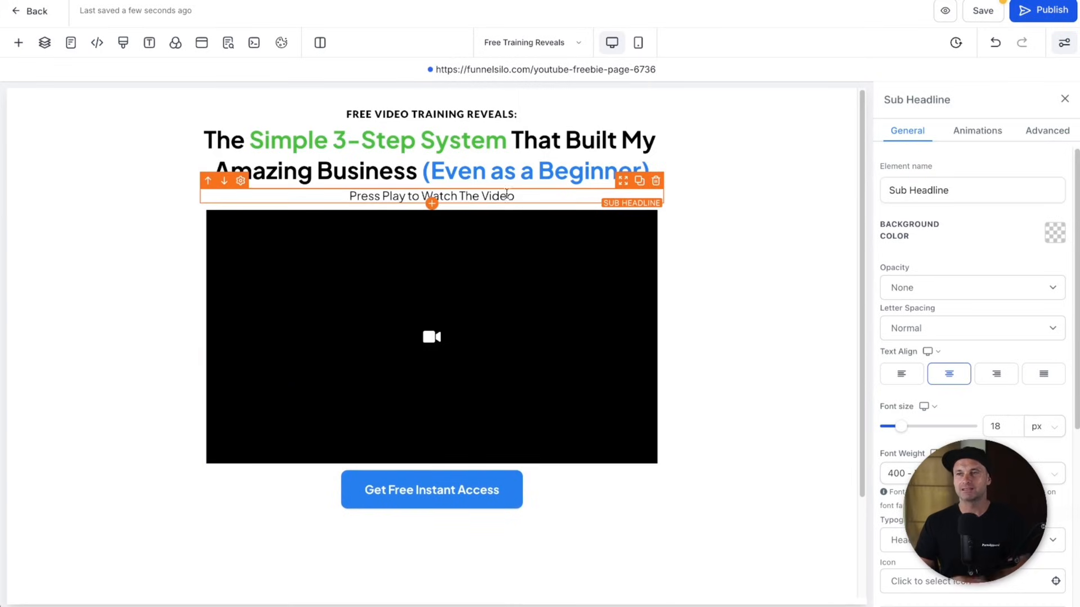
- Save the page, dismiss the SEO Meta Data panel, and go back to the funnel
click(982, 11)
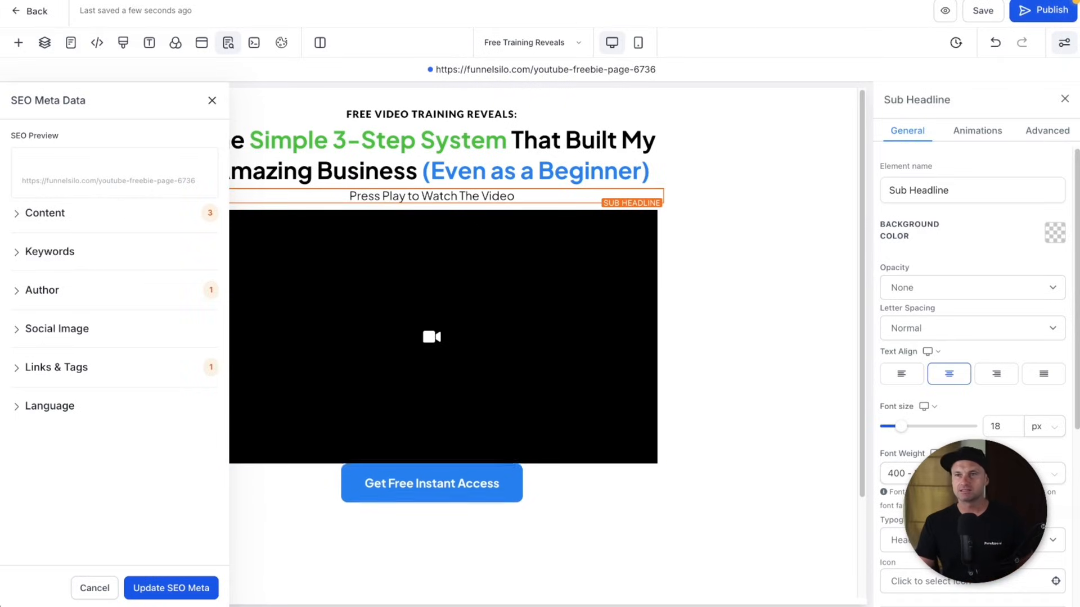
click(212, 102)
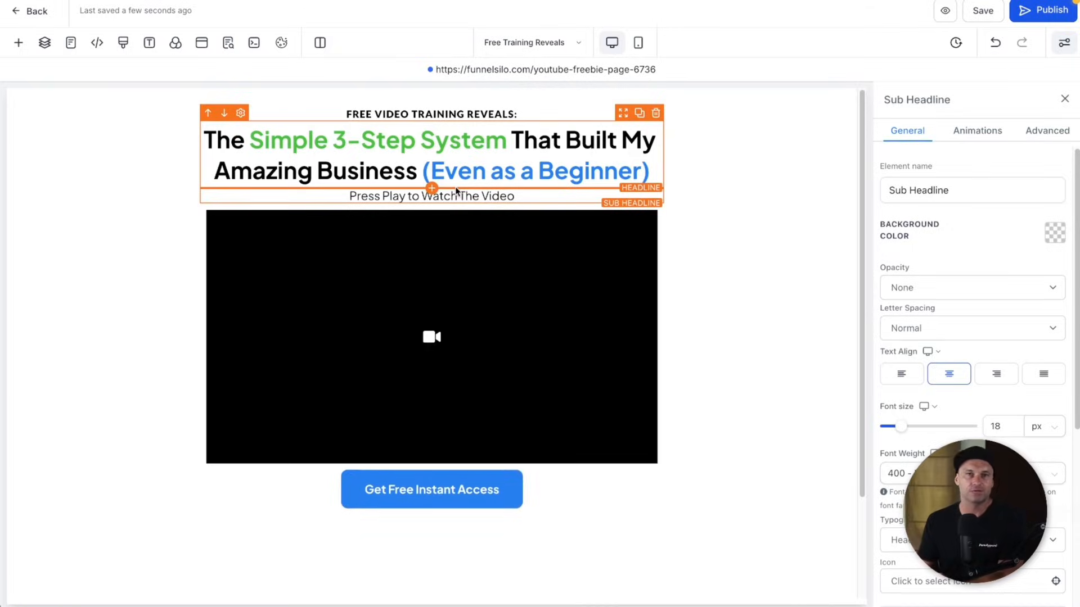
click(30, 19)
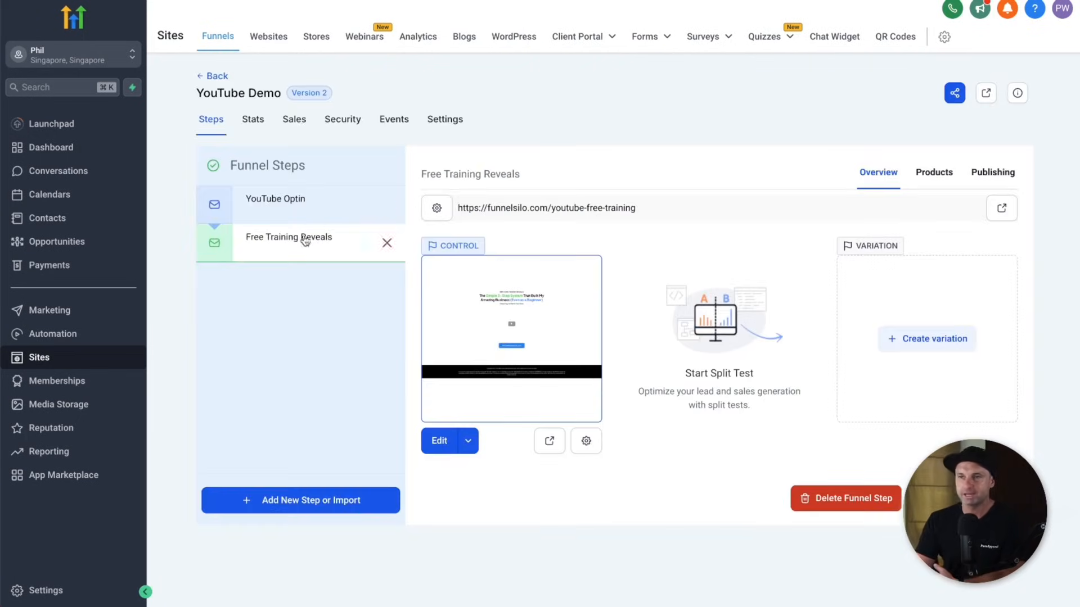
- Look over the funnel's stats, then return to the Funnels list and open Marketing
click(255, 120)
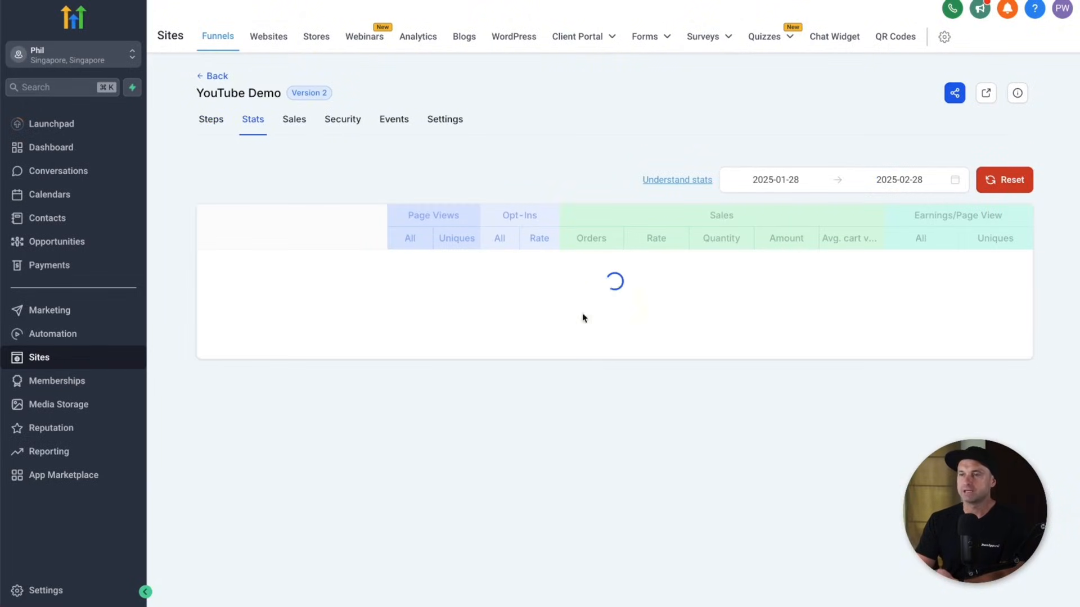
drag(406, 219, 478, 292)
click(563, 288)
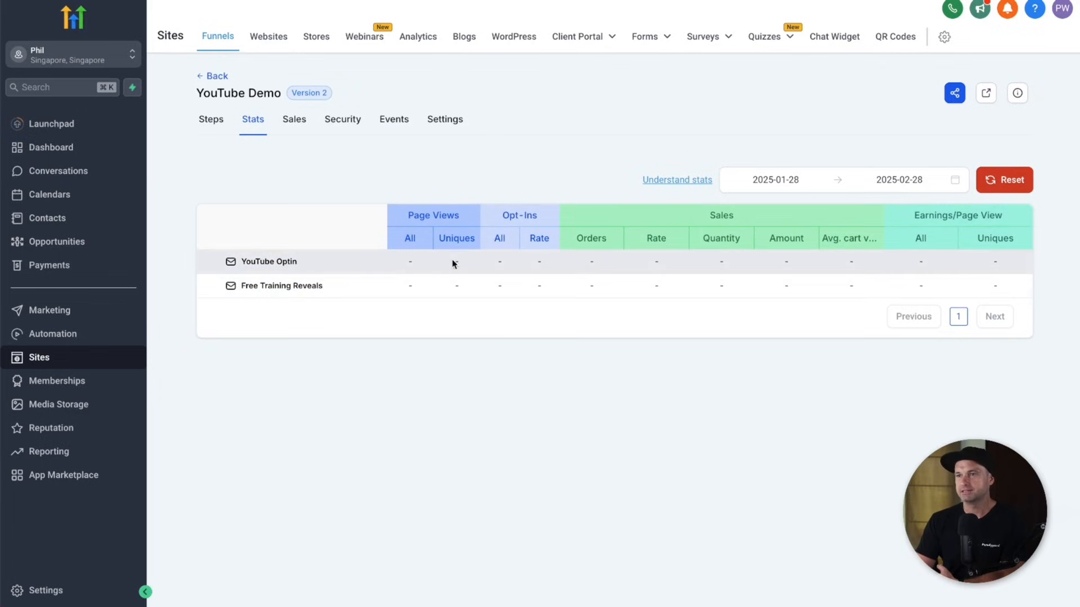
click(505, 263)
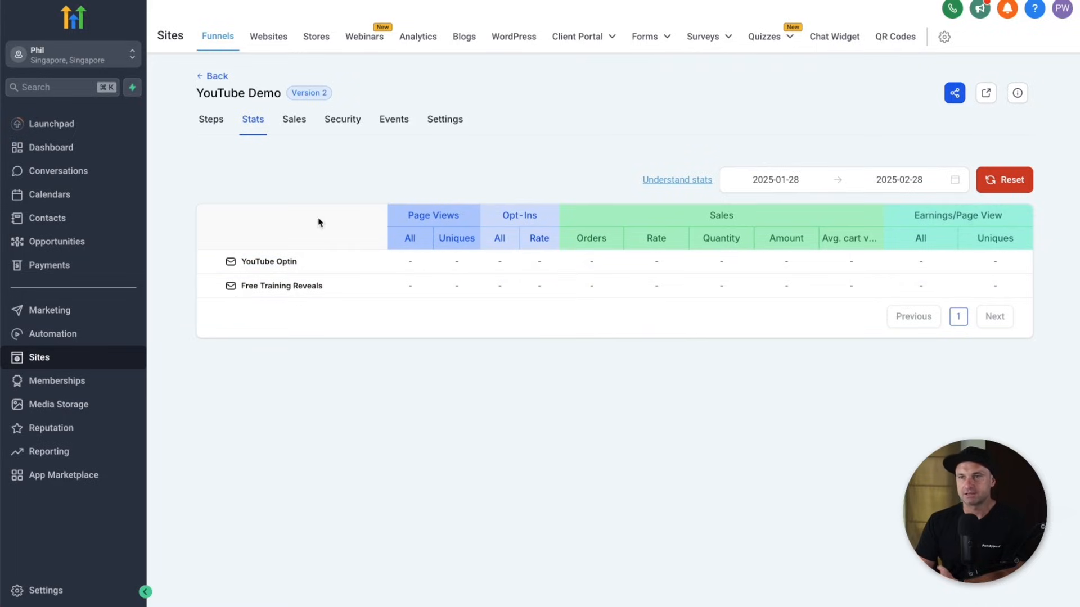
click(208, 78)
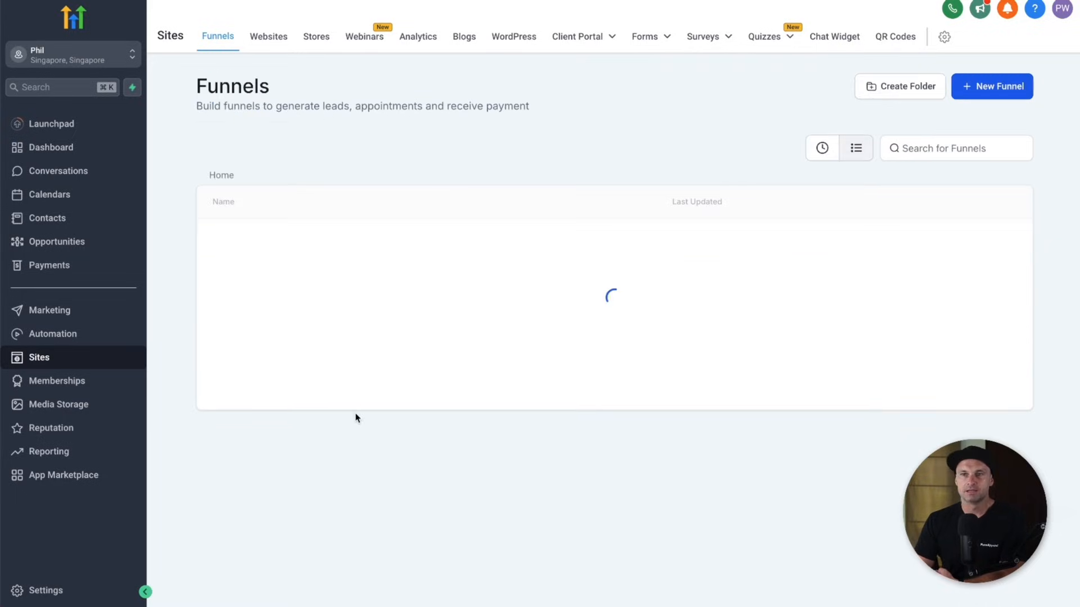
click(117, 314)
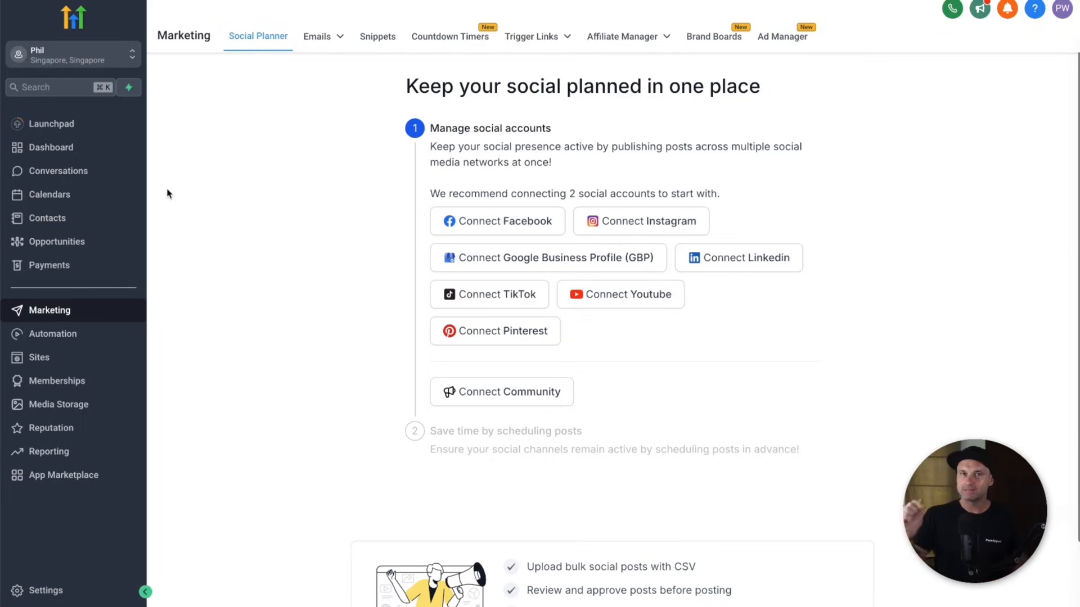
- Clone the New Template email under the name 'YouTube EM1: Title here'
mouse_move(313, 39)
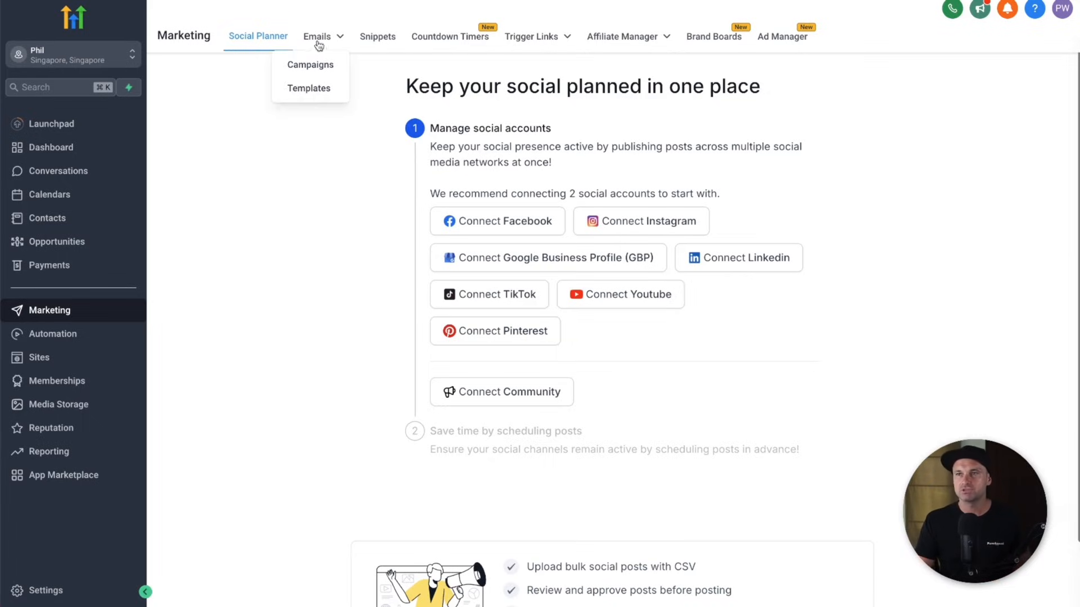
click(325, 88)
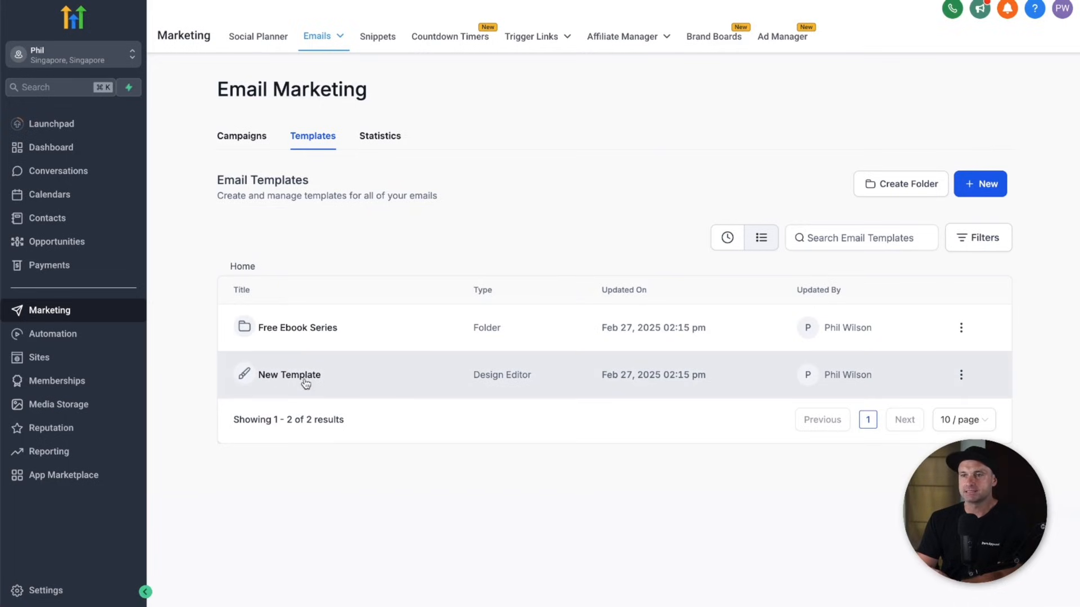
click(958, 376)
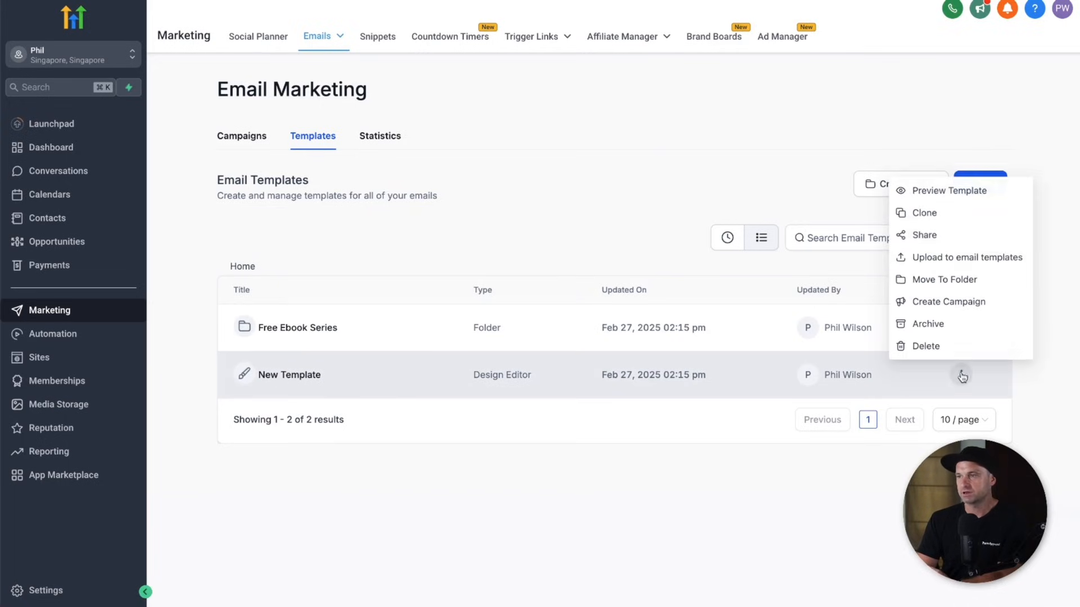
click(956, 212)
click(565, 326)
key(super+a)
text(Y)
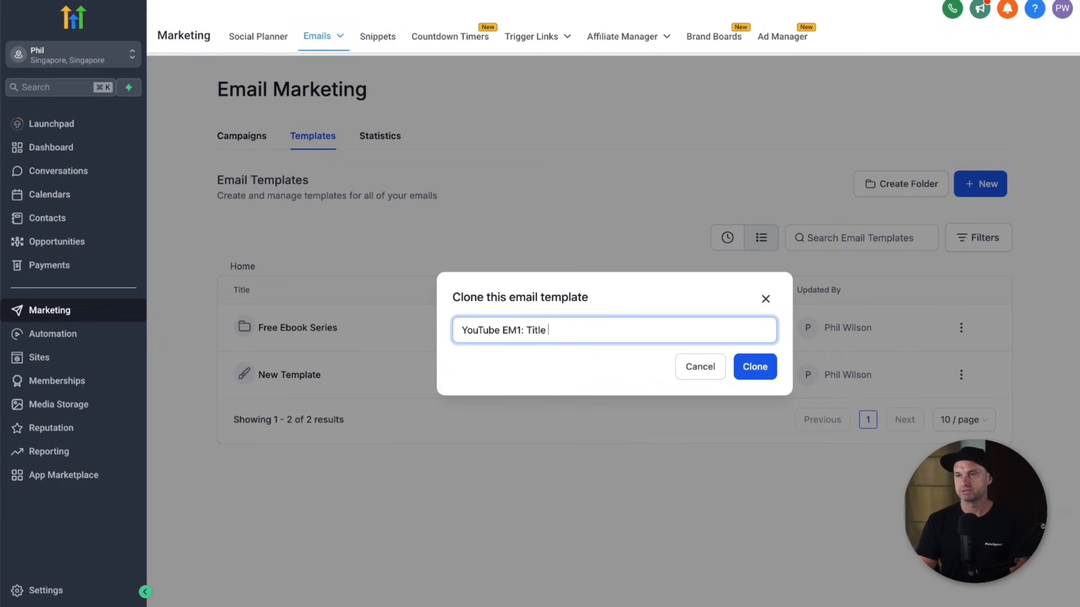
click(755, 366)
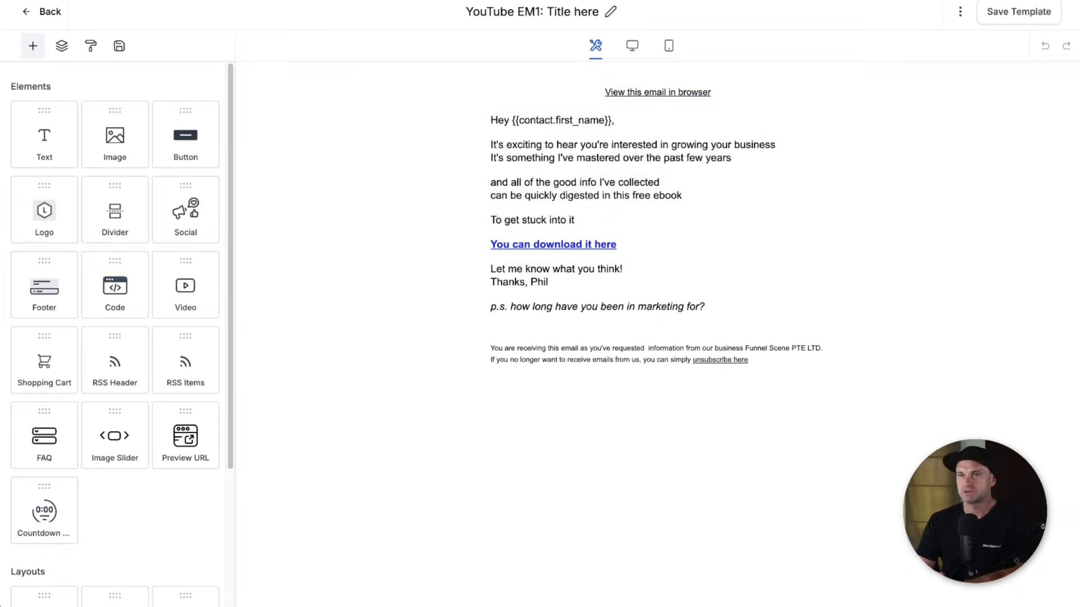
- Save the cloned template, then go to the Automation workflow list
click(991, 12)
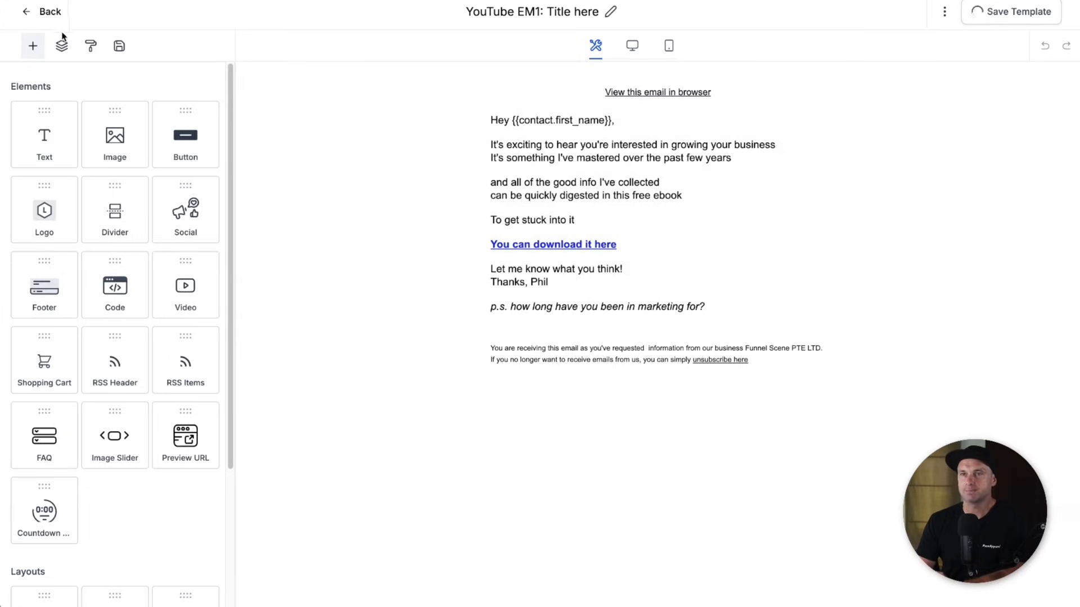
click(48, 14)
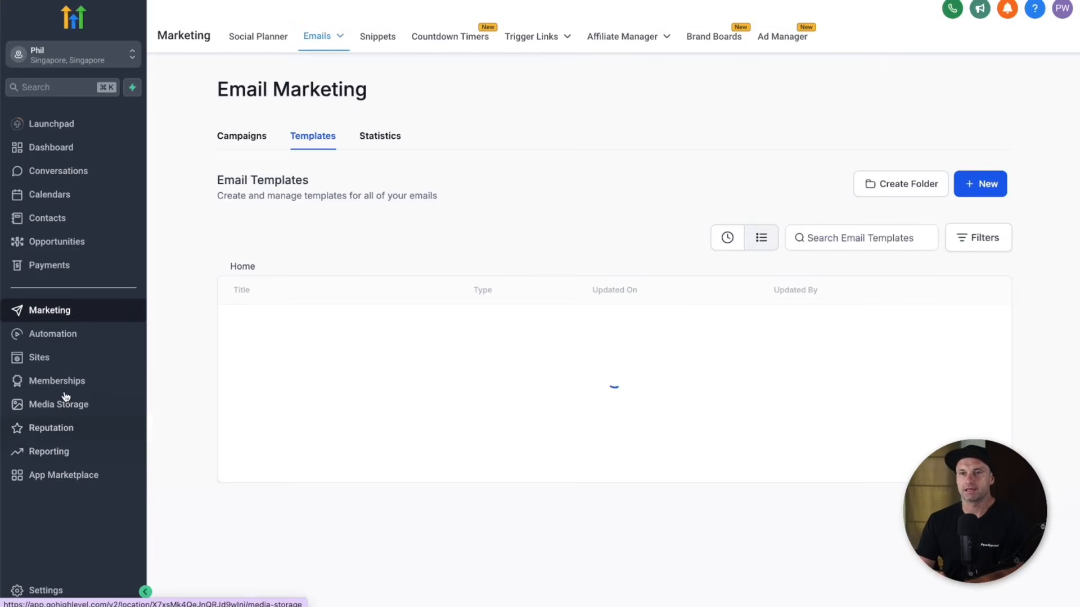
click(80, 340)
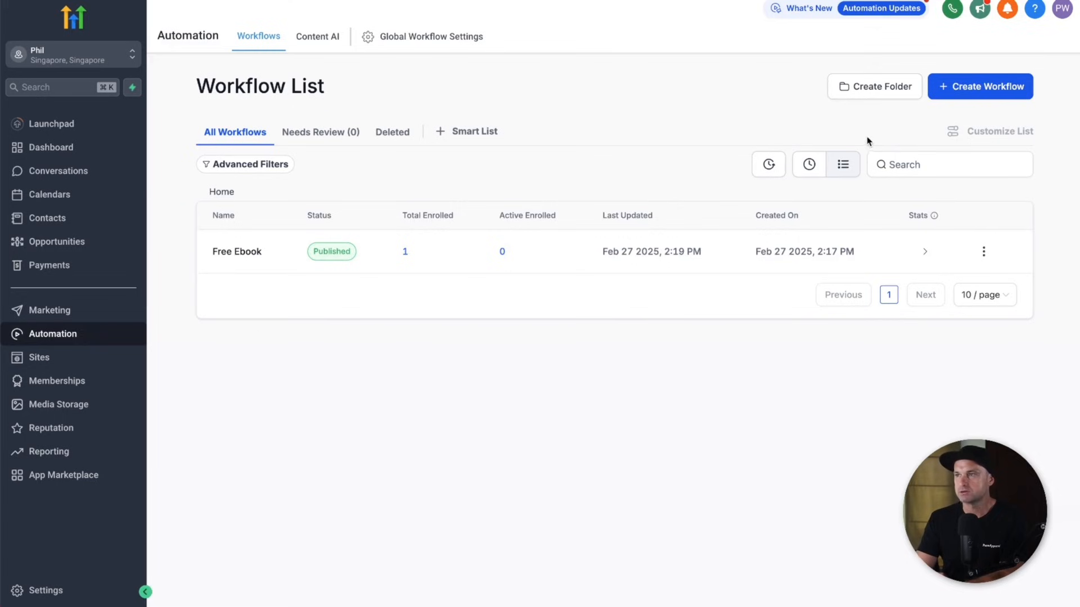
- Create a blank workflow from scratch named 'YouTube Demo'
click(950, 86)
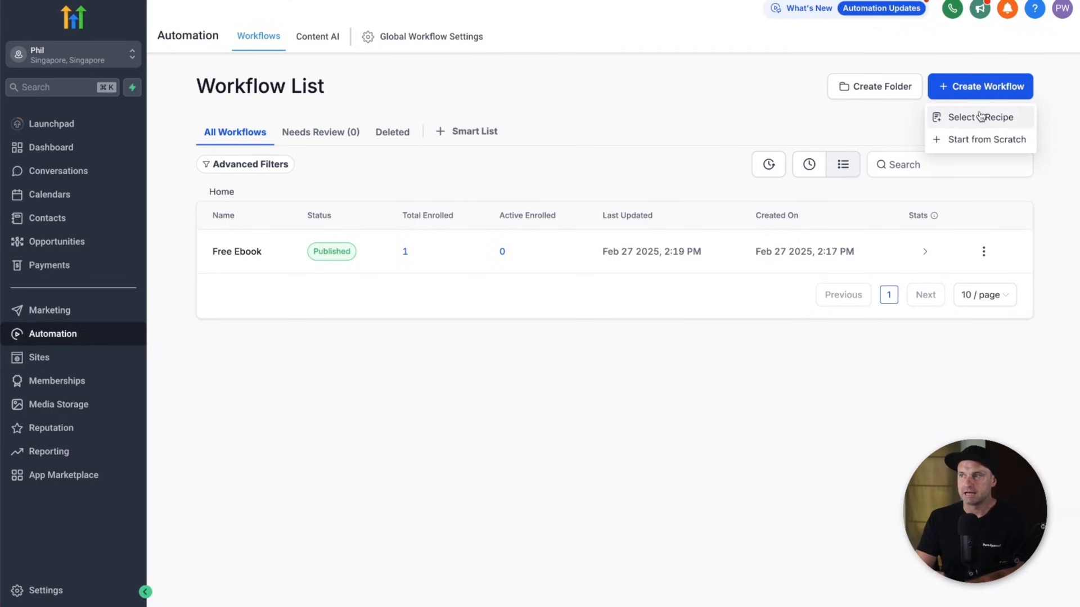
click(963, 117)
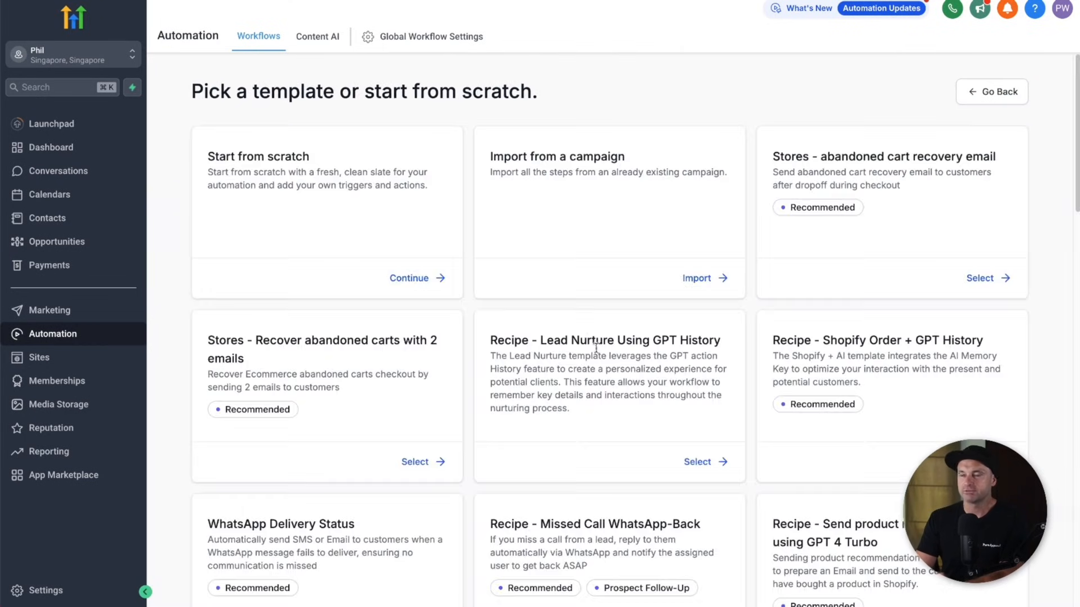
click(421, 279)
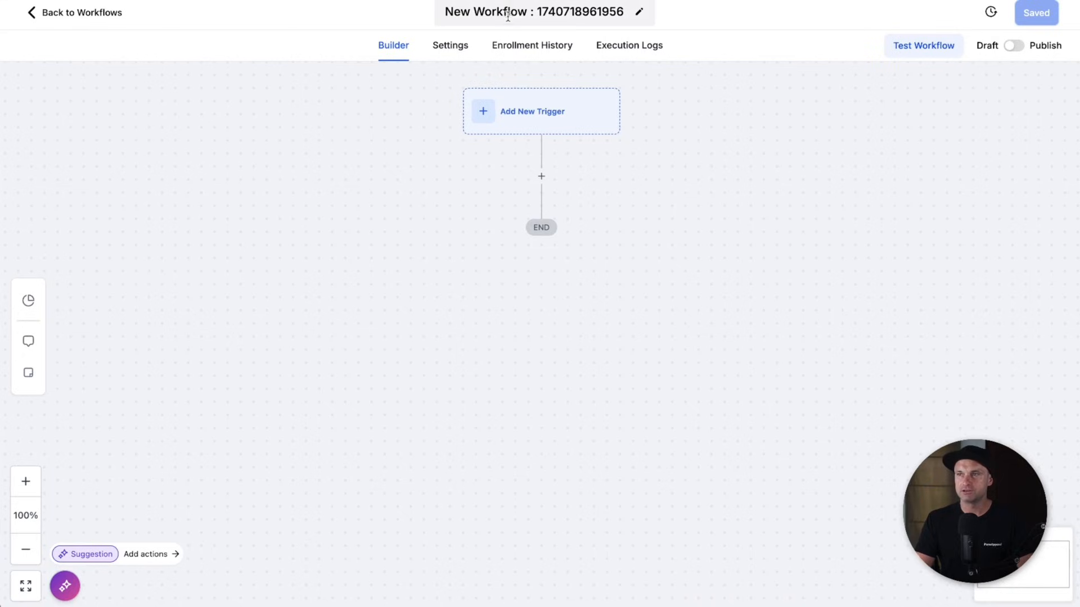
double_click(508, 13)
triple_click(508, 13)
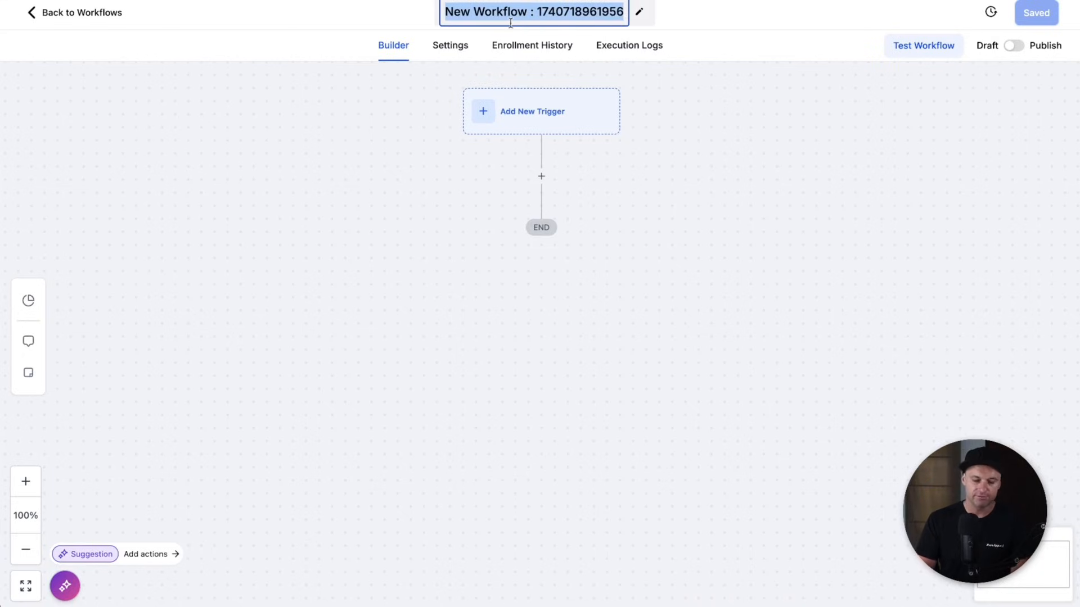
text(YouTube Demo)
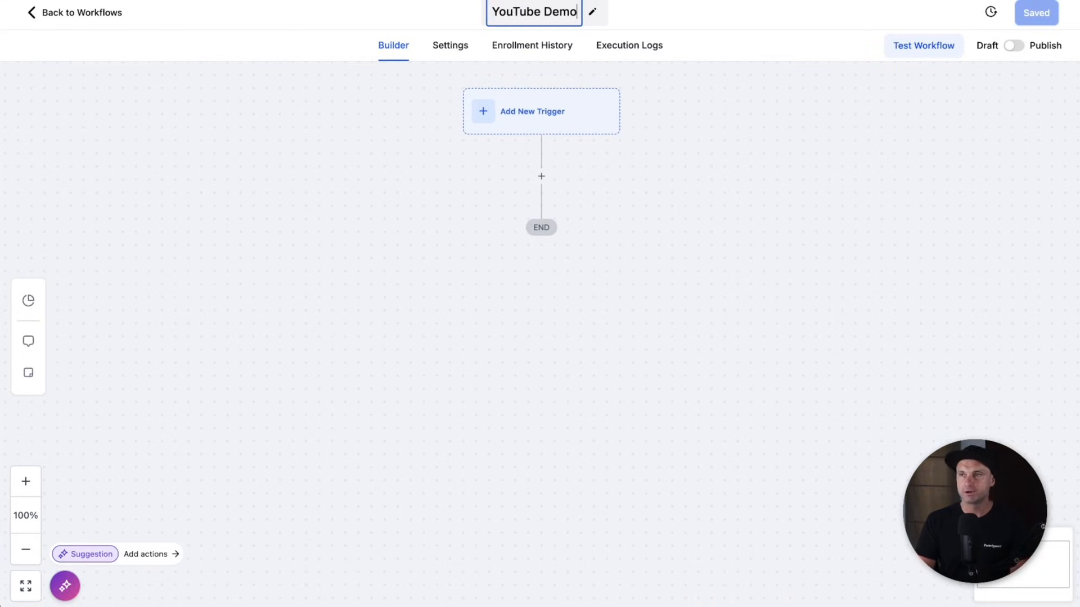
click(697, 111)
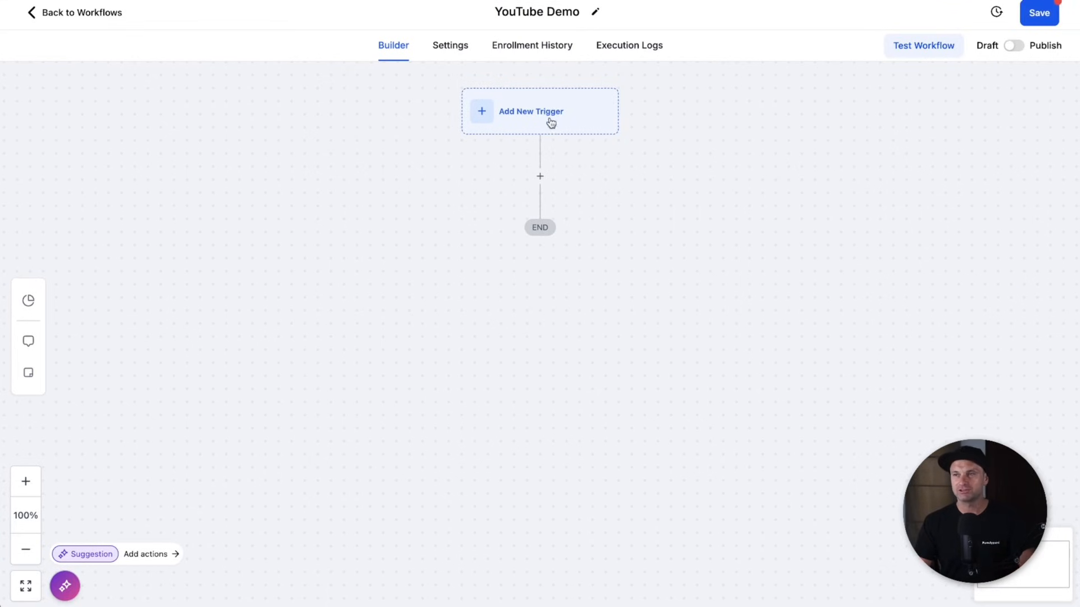
- Add a Form Submitted trigger filtered to the YouTube Demo form
click(544, 127)
text(f)
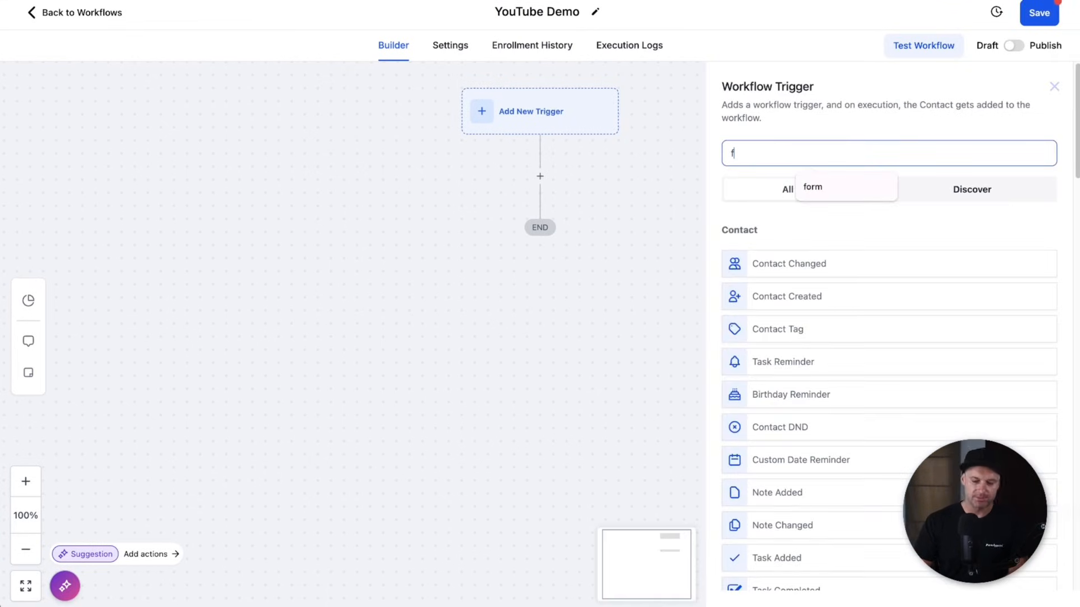
text(orm)
click(786, 263)
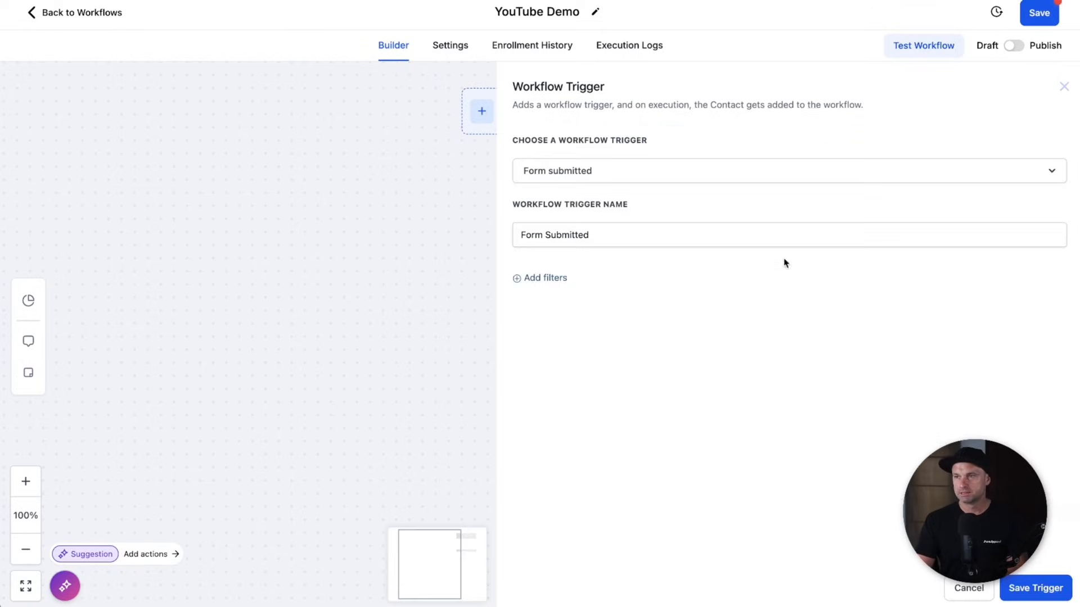
triple_click(633, 204)
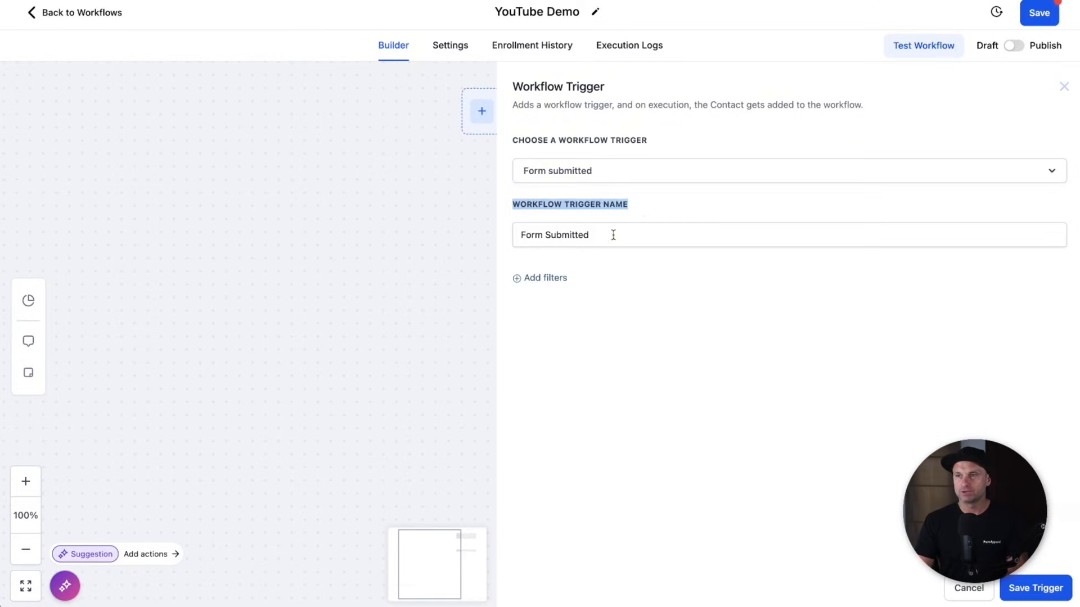
triple_click(615, 234)
text(YouTube Demo Form)
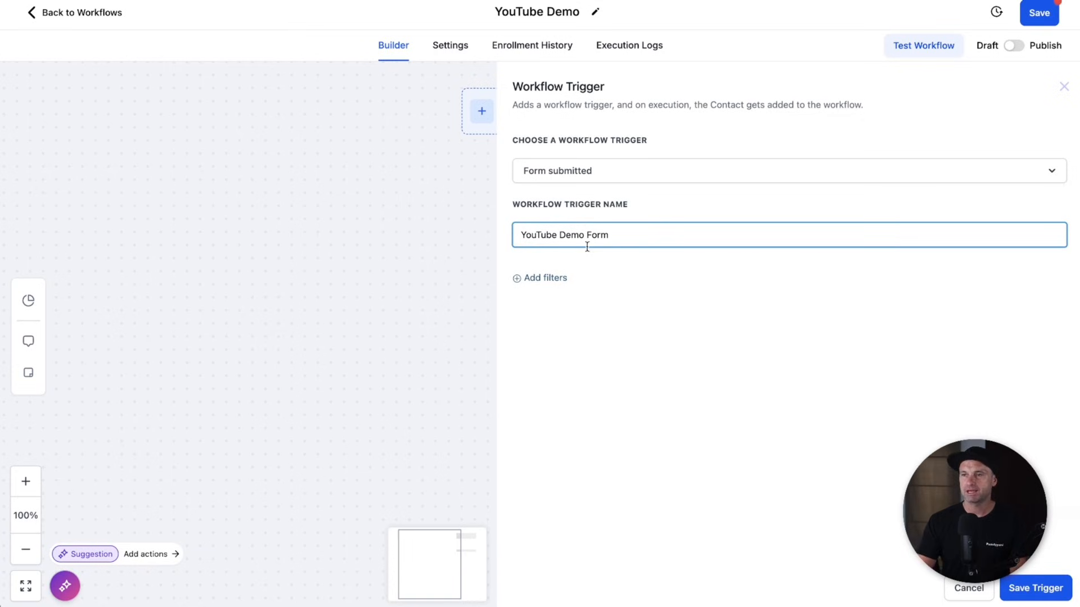
click(563, 278)
click(547, 292)
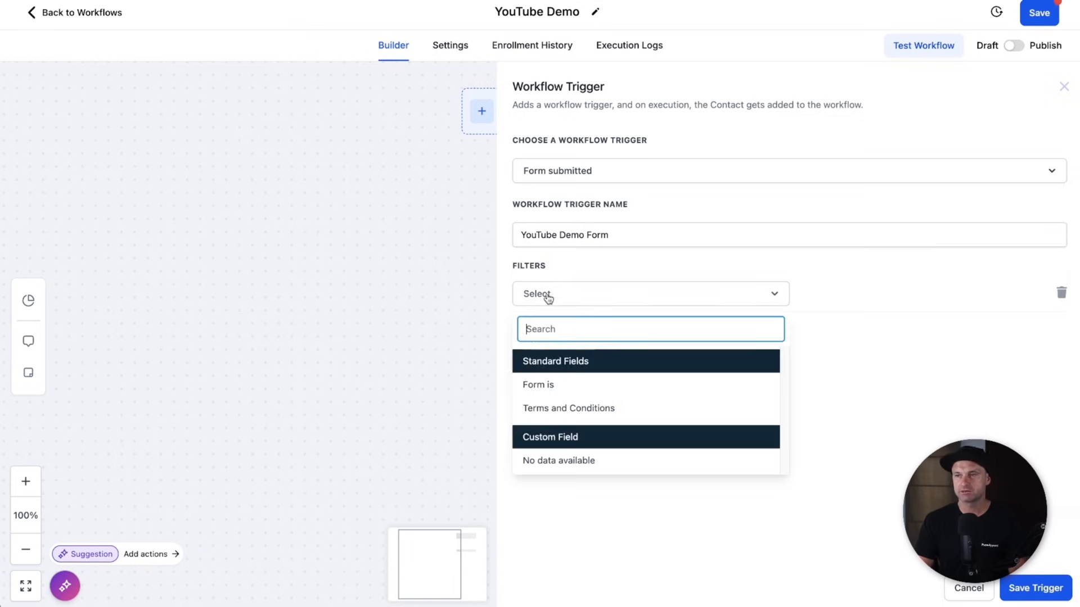
click(541, 384)
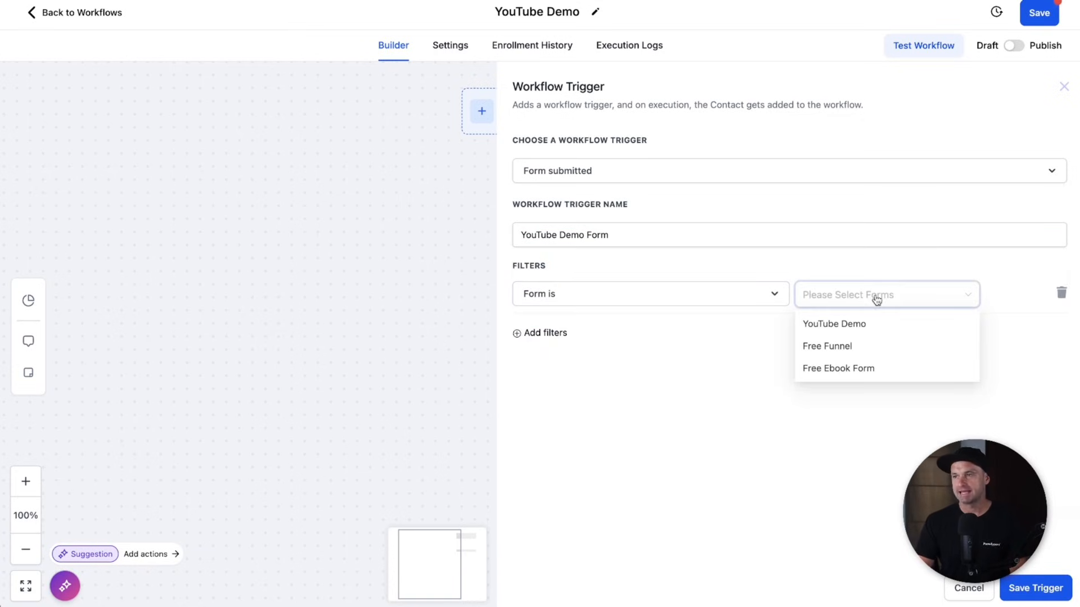
click(842, 326)
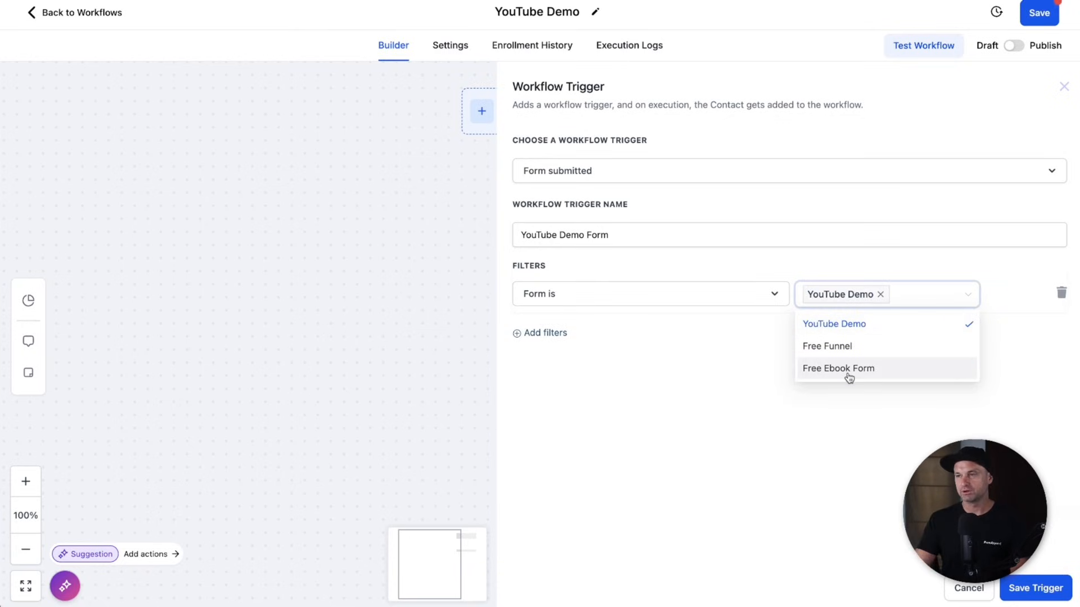
click(901, 427)
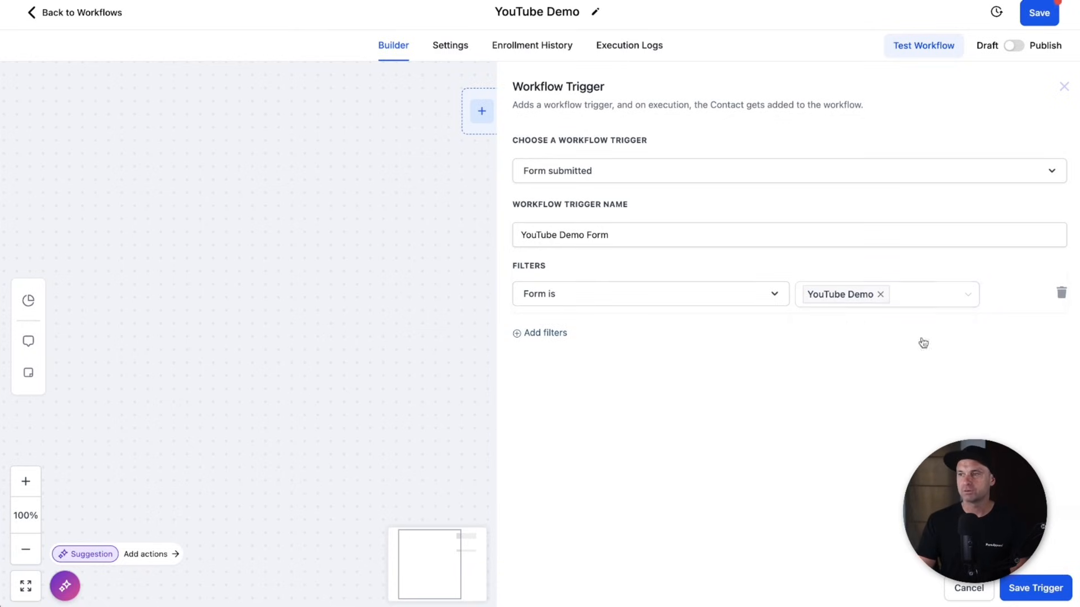
click(1062, 595)
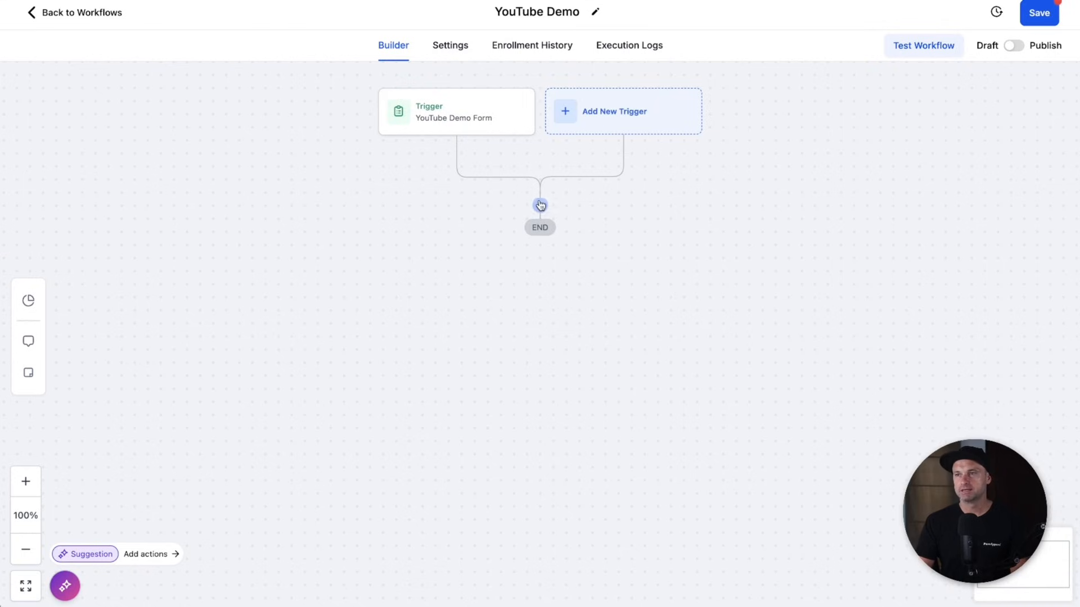
- Add a Send Email action using the 'YouTube EM1: Title here' template
click(540, 205)
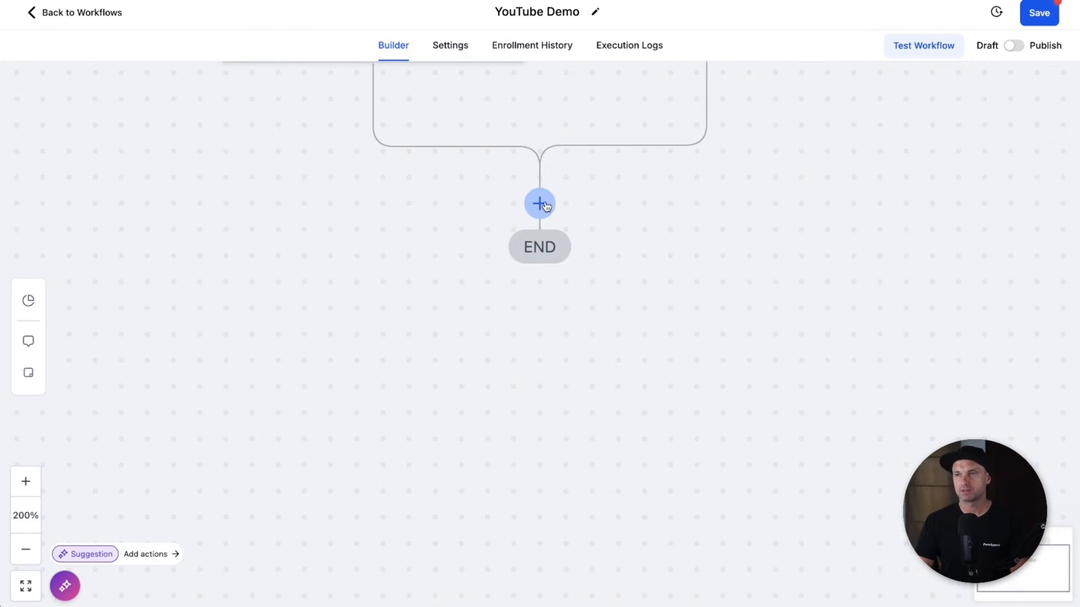
text(email)
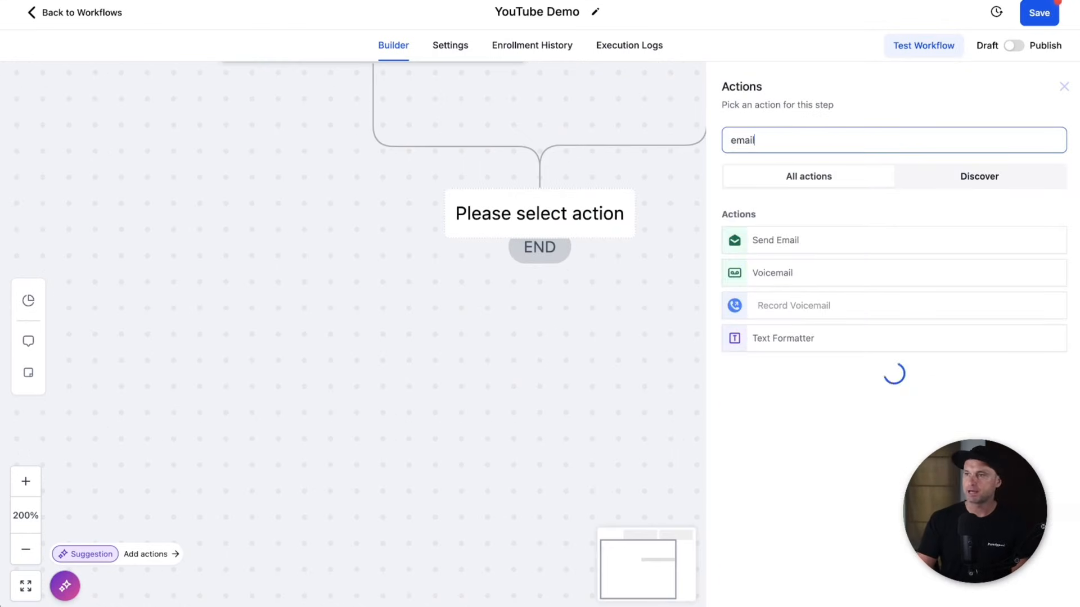
click(757, 238)
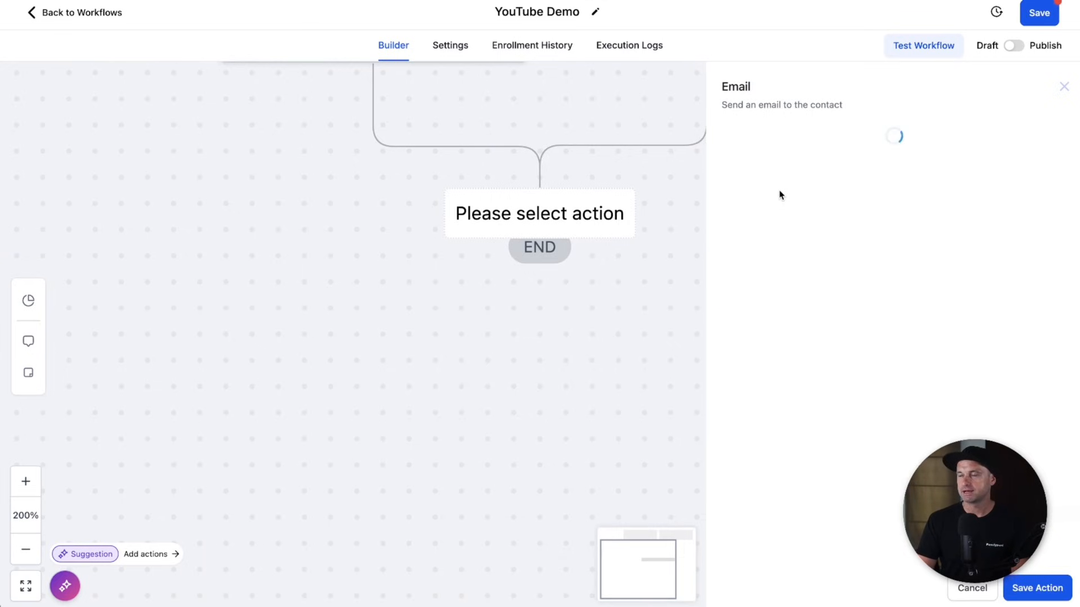
click(787, 453)
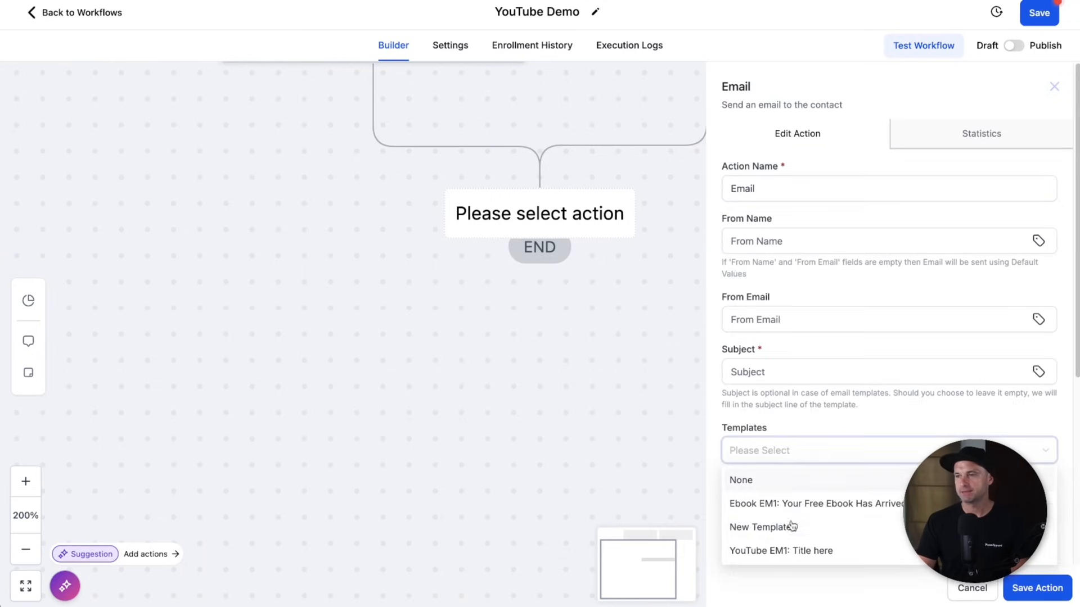
click(788, 553)
click(1043, 590)
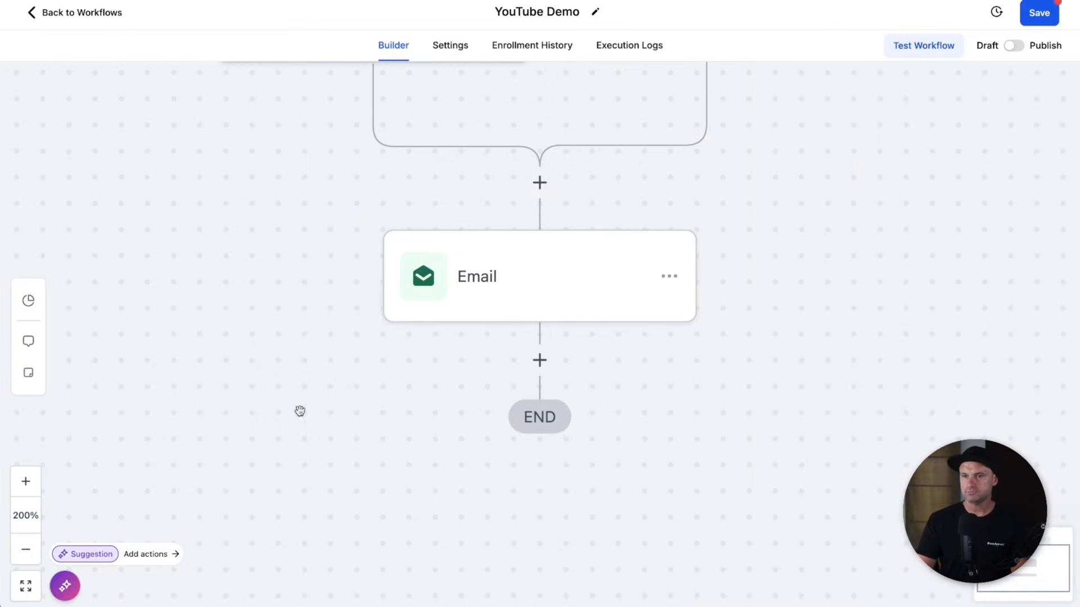
click(33, 551)
click(34, 552)
click(33, 551)
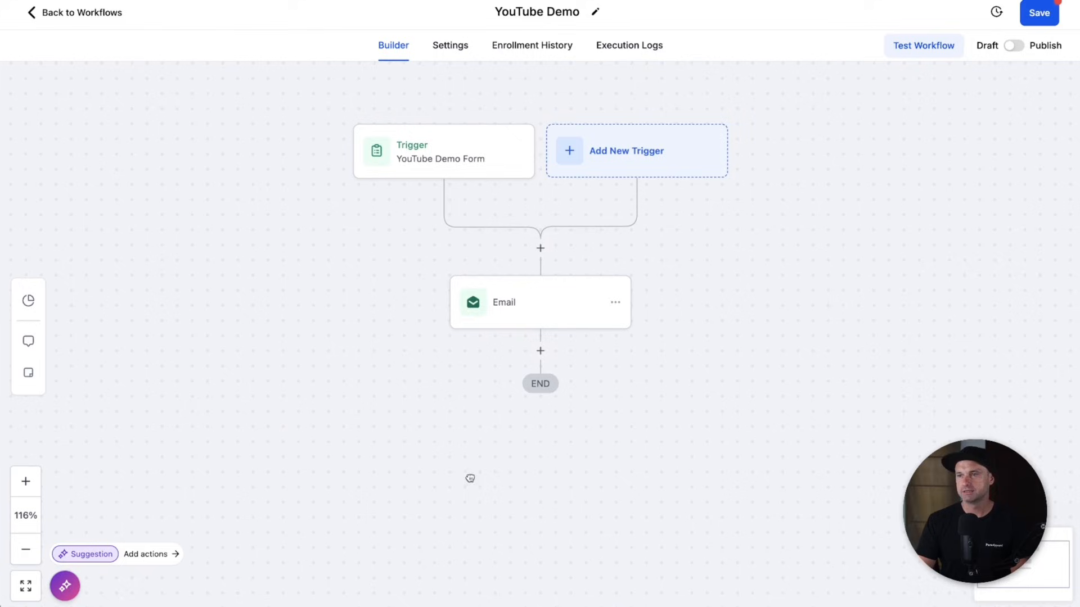
- Insert an Add Contact Tag action before the Email step, creating the 'youtube demo' tag
click(541, 249)
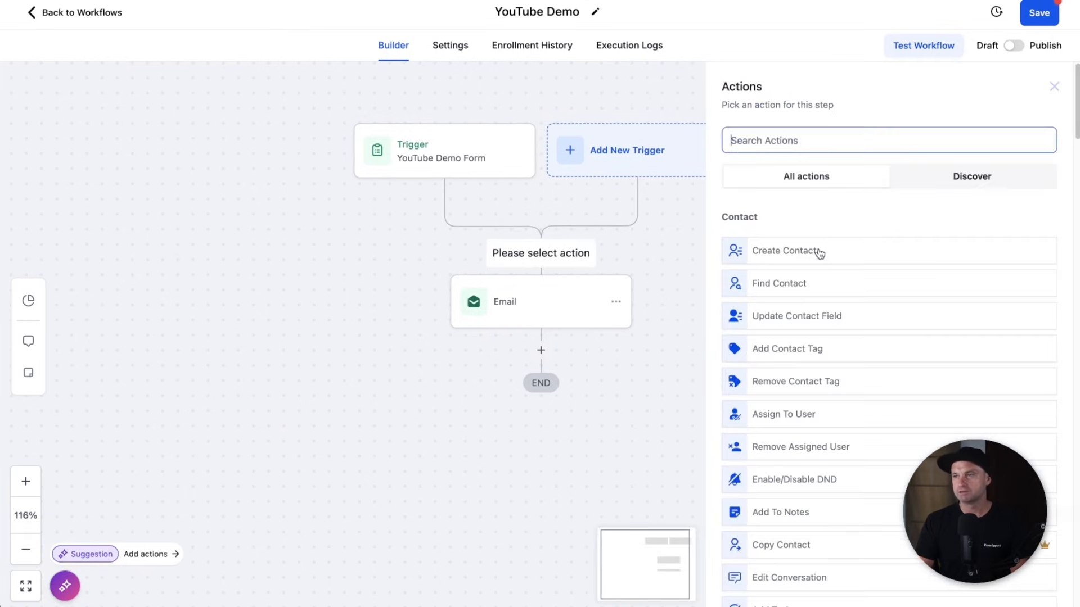
text(tag)
click(802, 242)
click(790, 232)
text(youtube)
key(BackSpace)
key(BackSpace)
text(ube d)
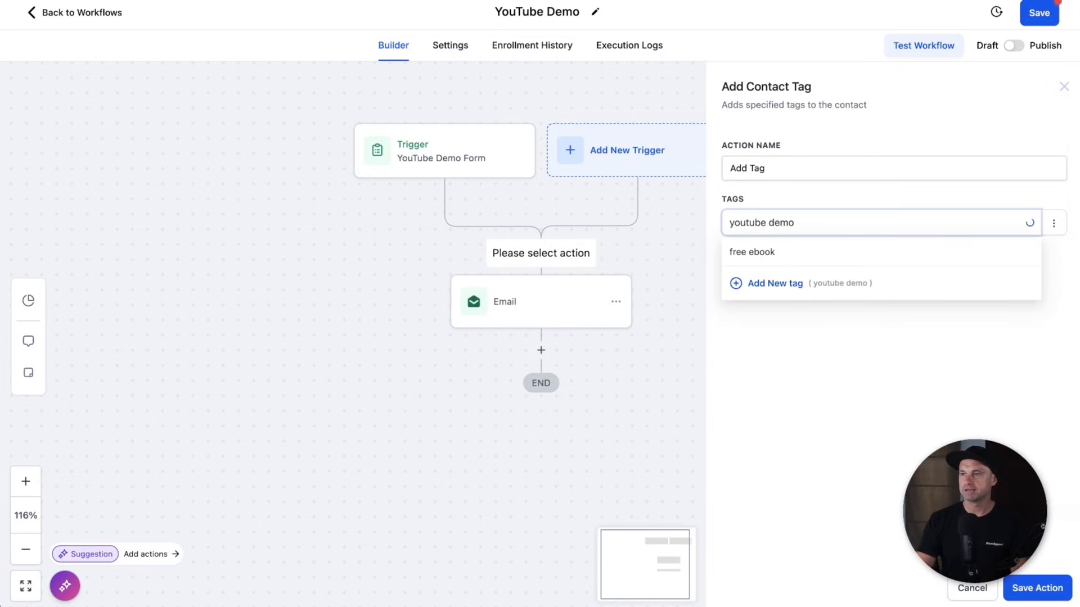
text(emo)
click(777, 315)
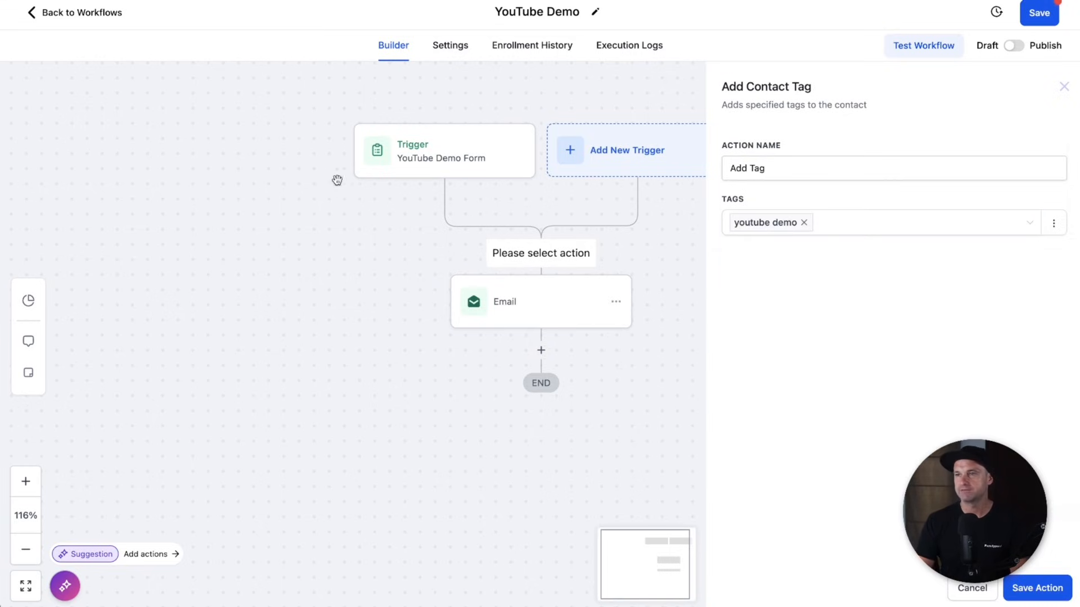
click(1026, 589)
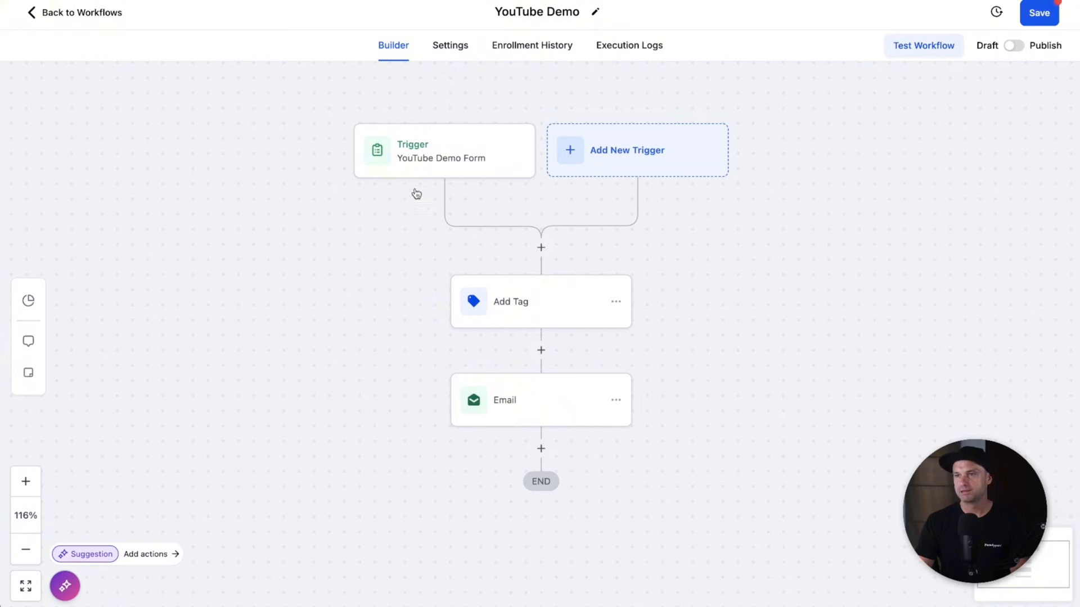
- Rename the tag action to 'Add "YouTube Demo" tag' and save it
click(568, 302)
double_click(757, 168)
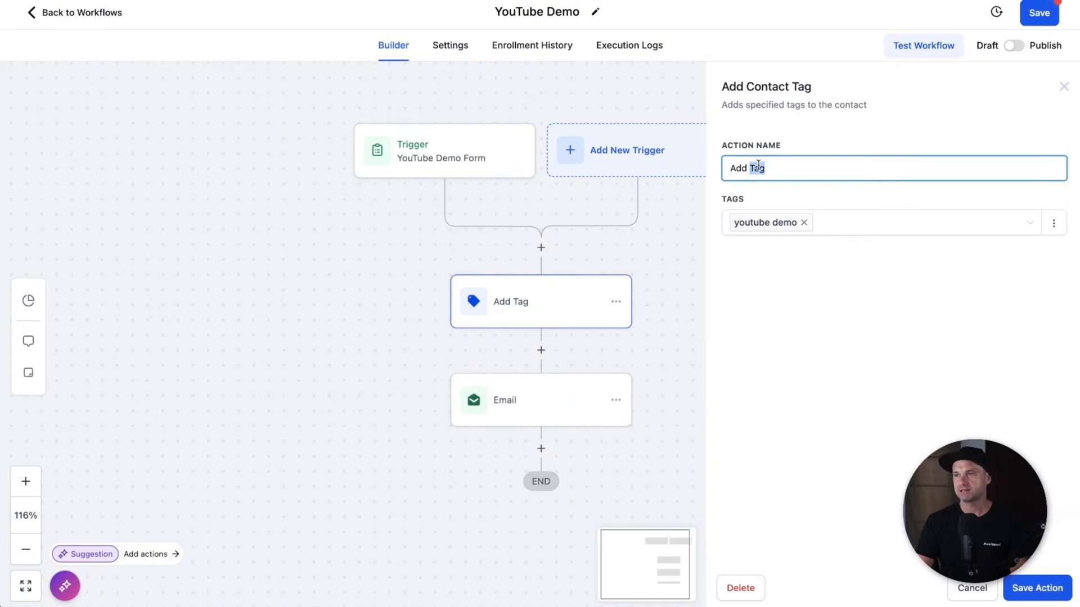
text(")
text(ouTube)
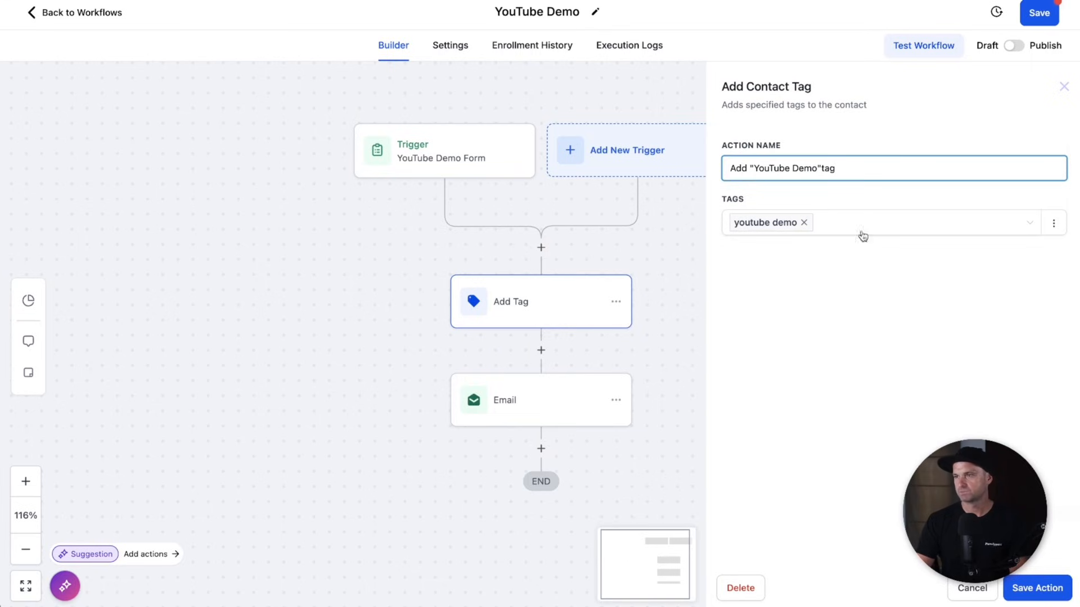
click(1037, 588)
- Rename the Email action to 'EM1: Title Here', switch the workflow to Publish, and save
click(526, 407)
click(771, 194)
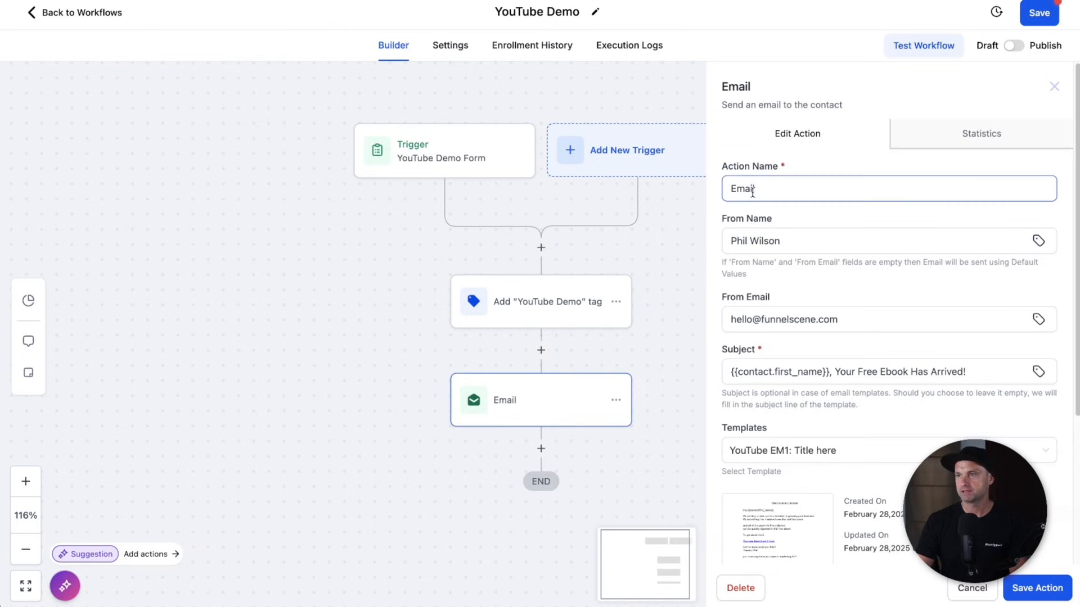
click(810, 451)
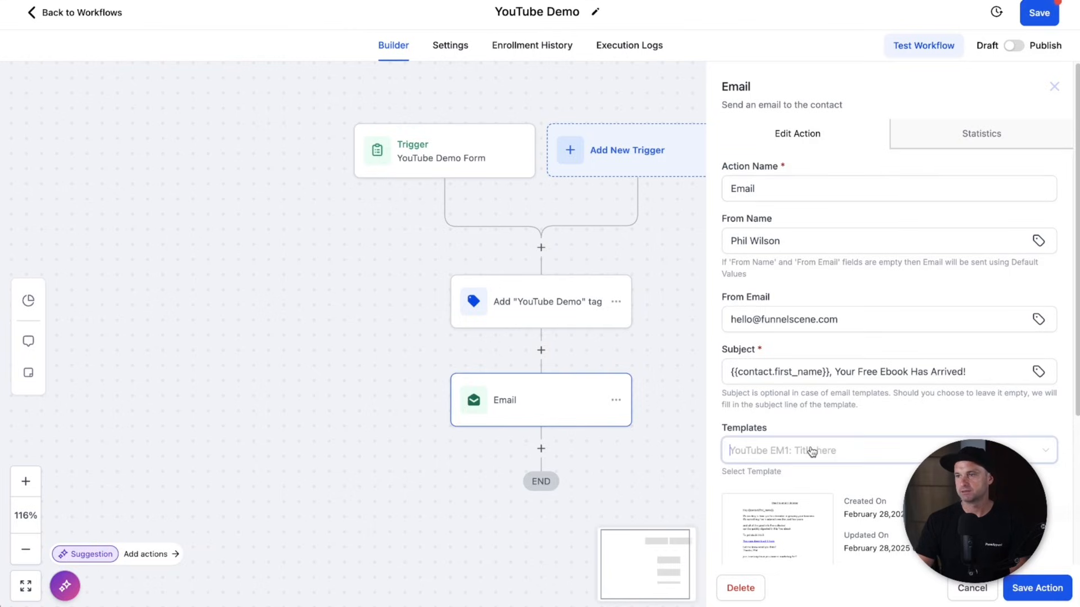
double_click(784, 184)
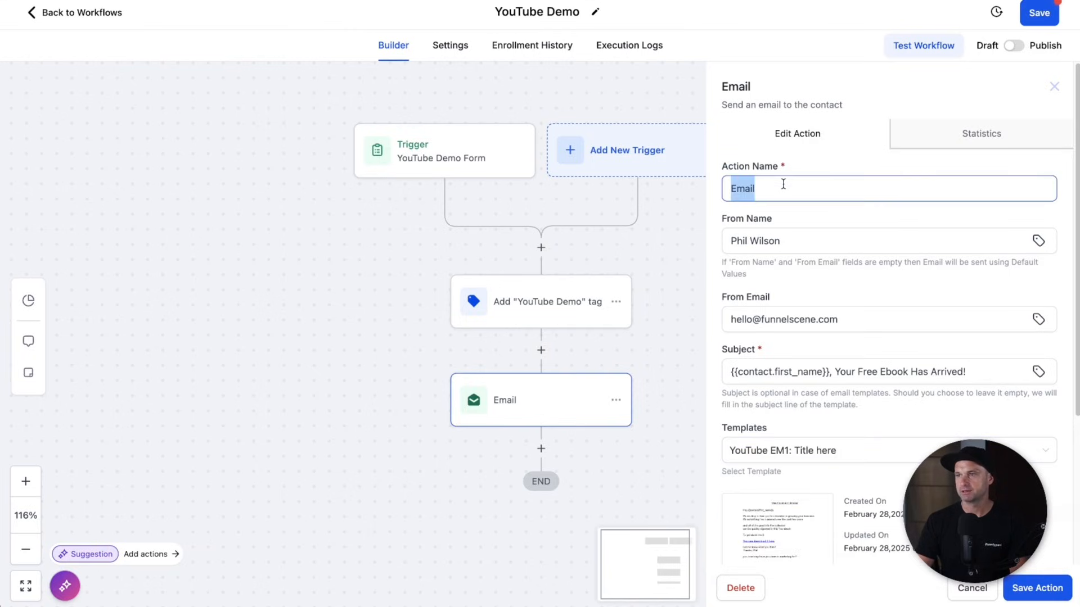
text(EM1: Title Here)
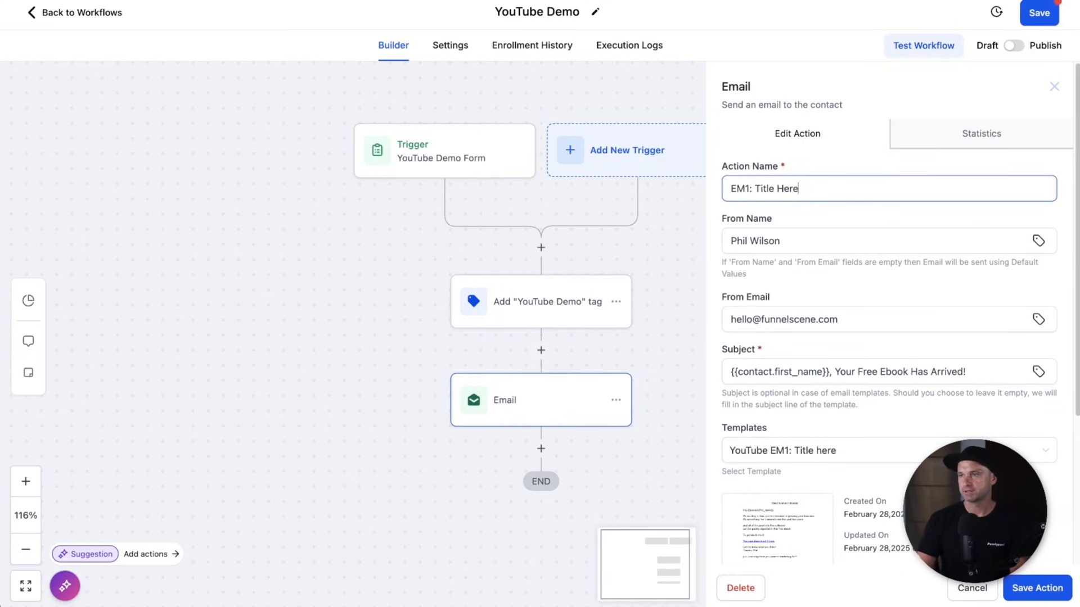
click(1019, 599)
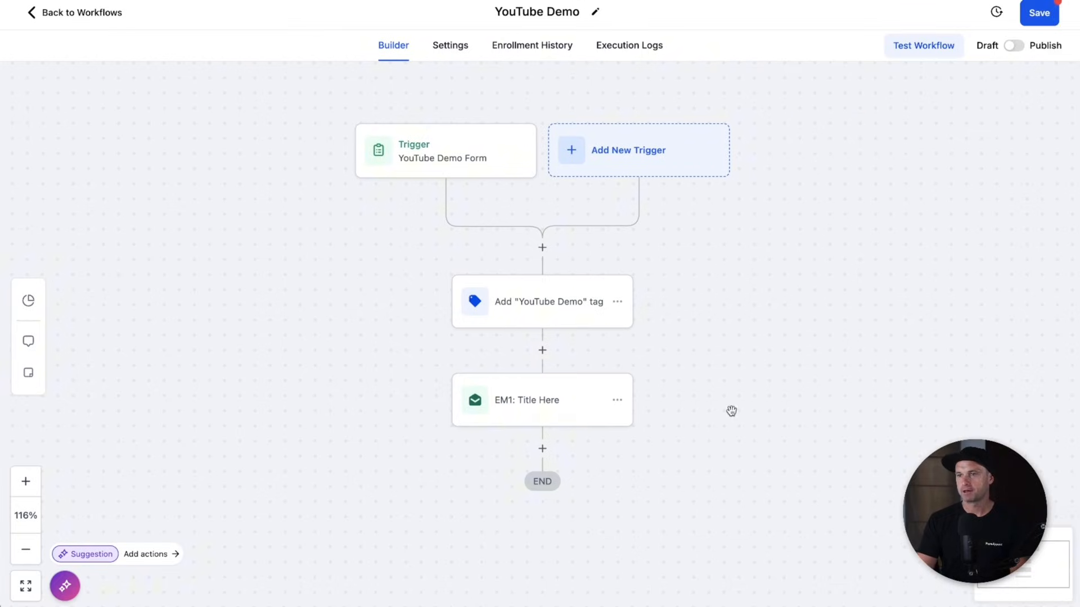
click(1015, 48)
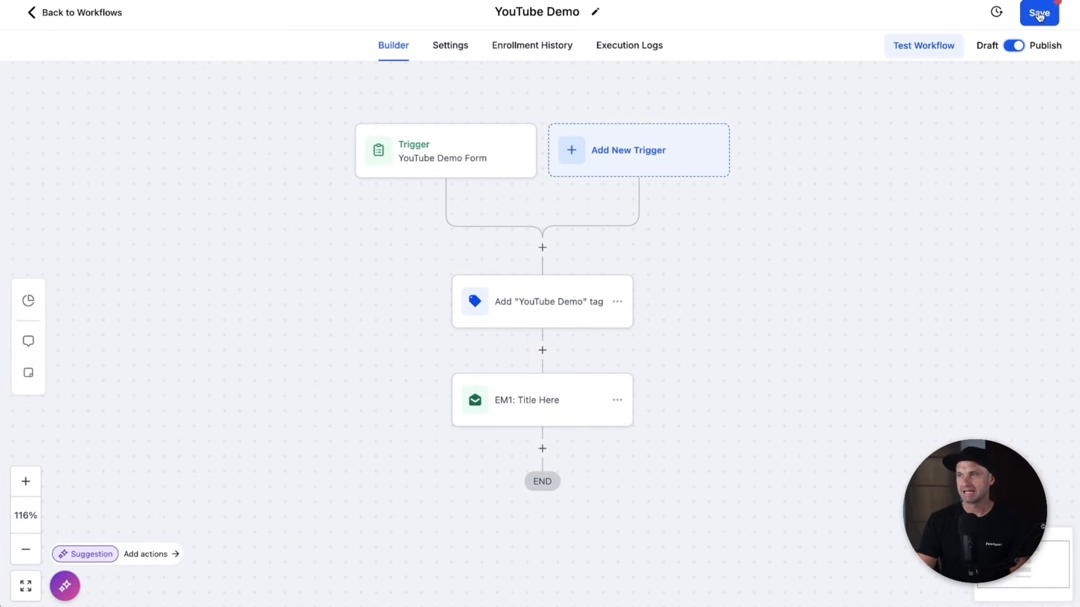
click(1038, 16)
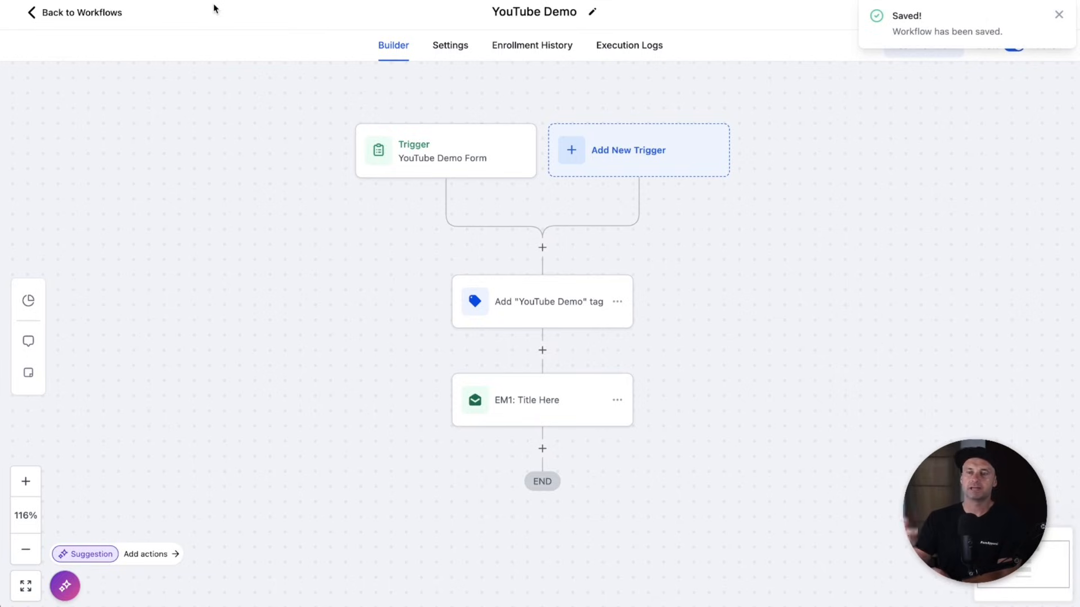
- In Sites > Funnels, open YouTube Demo and clone the Free Training Reveals step twice
click(94, 18)
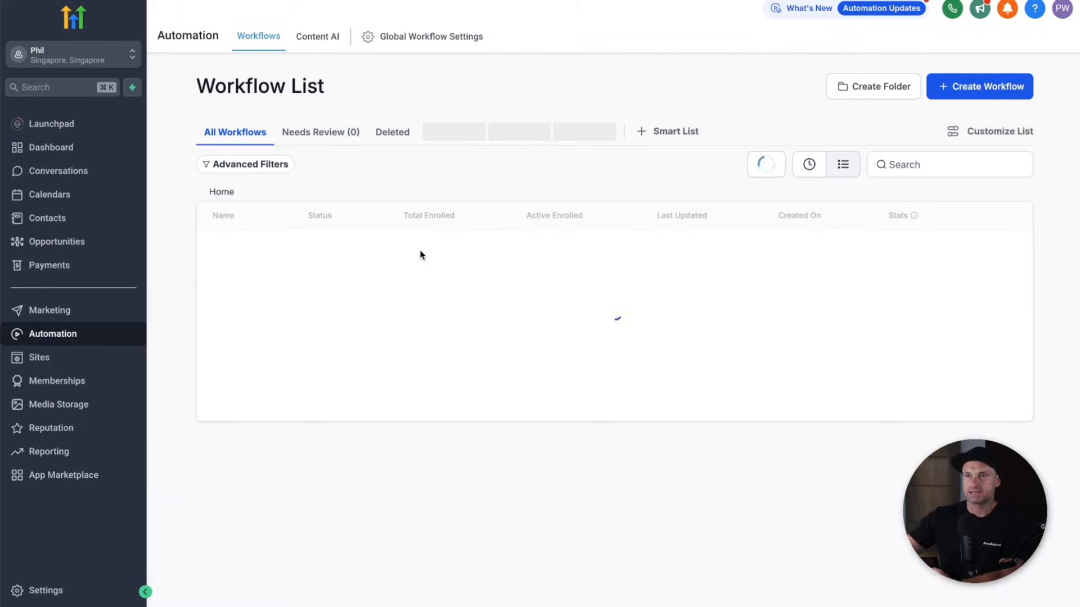
click(33, 362)
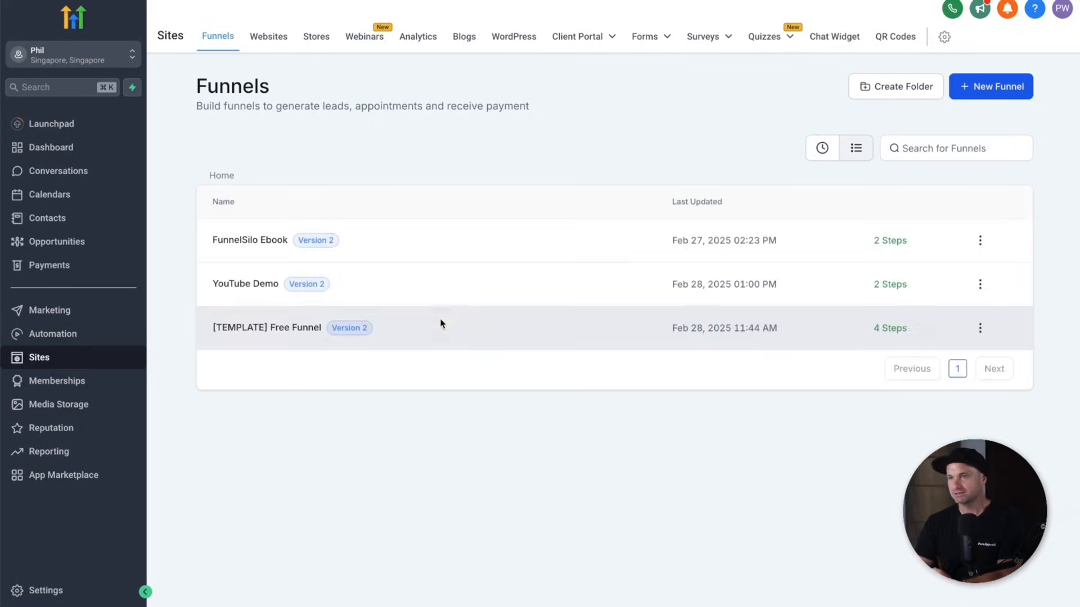
click(249, 287)
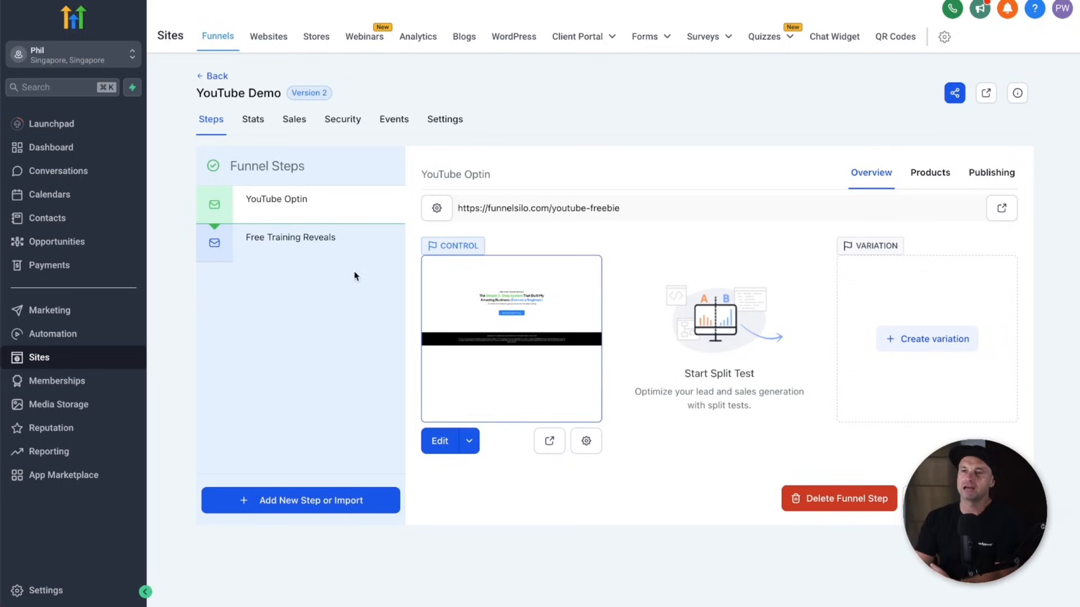
click(303, 258)
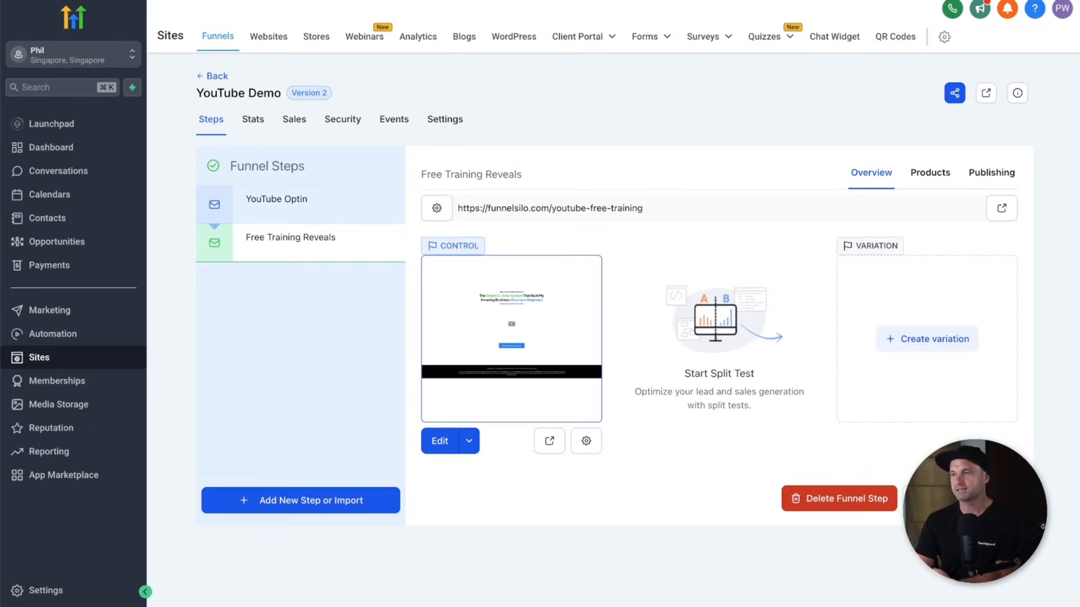
click(960, 499)
click(447, 392)
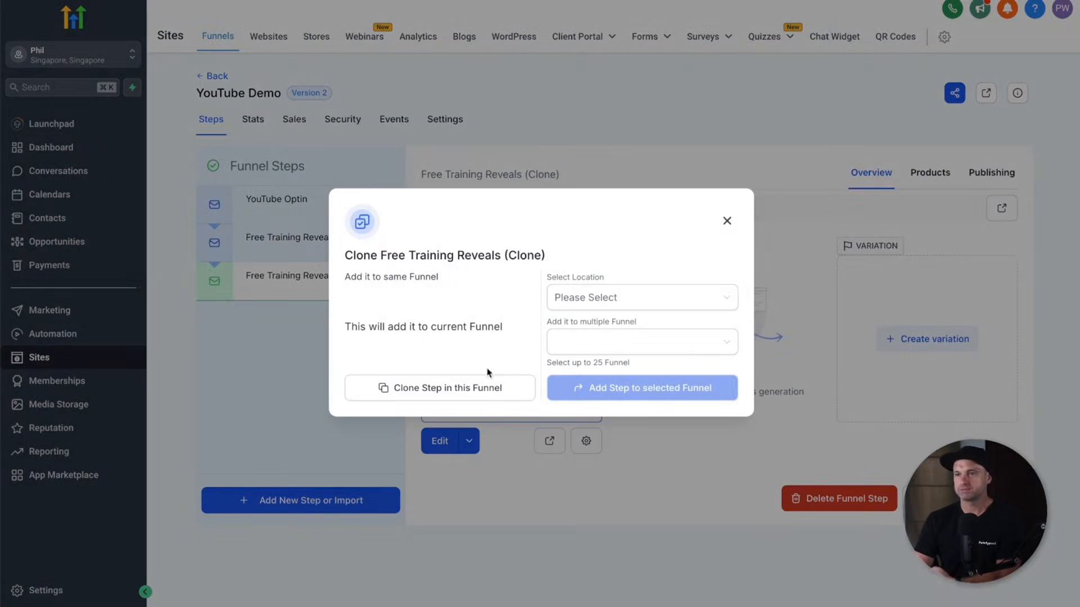
click(470, 388)
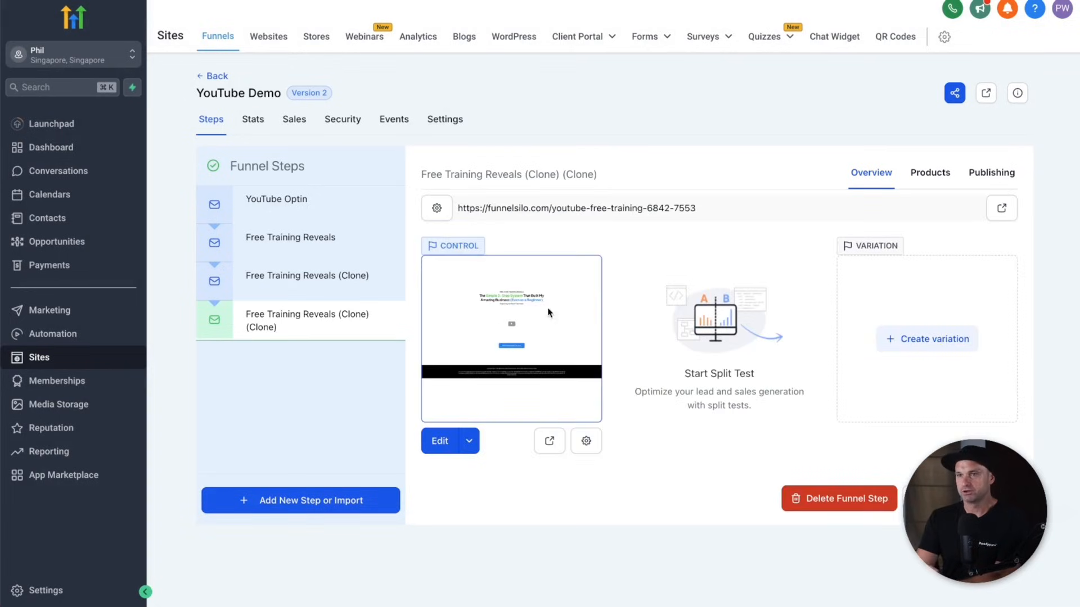
click(293, 254)
- Rename the first cloned step to 'Checkout Page' with URL /youtube-checkout
click(324, 274)
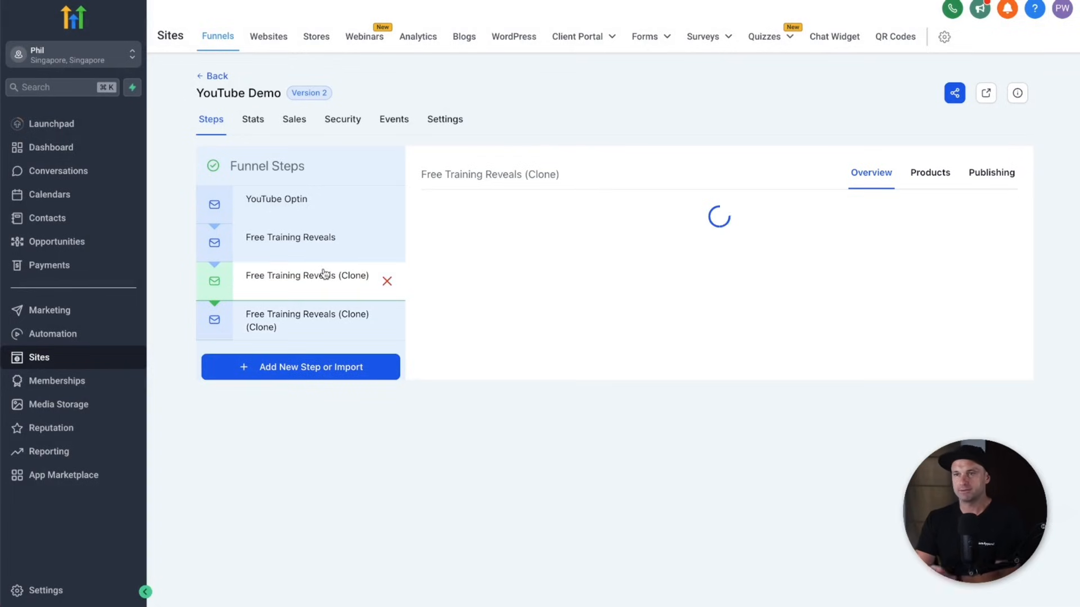
click(1006, 175)
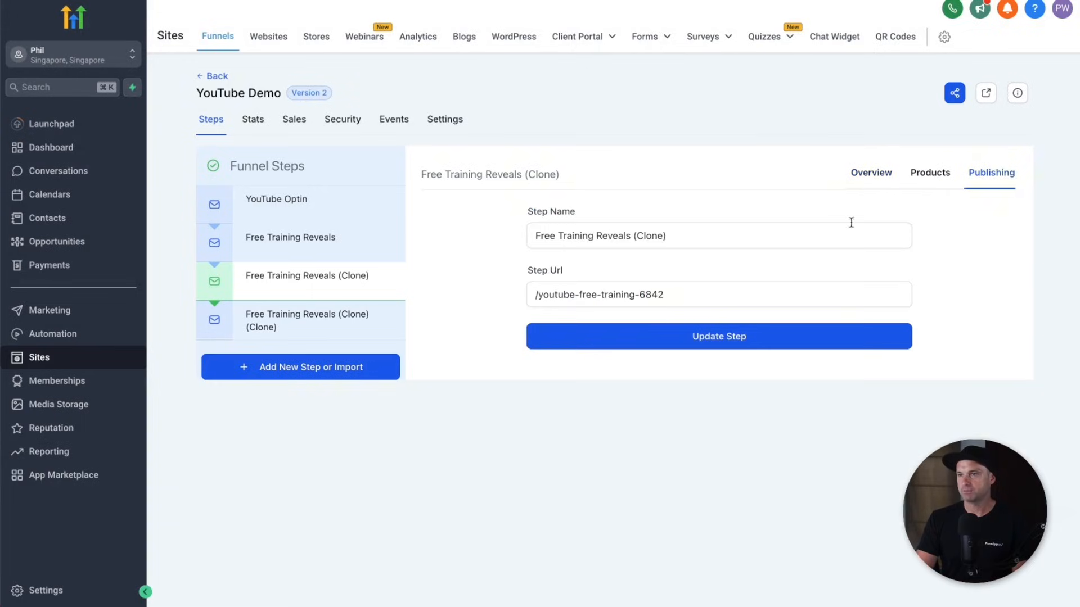
triple_click(599, 237)
text(Check O)
click(579, 297)
drag(578, 297, 697, 298)
text(checkout)
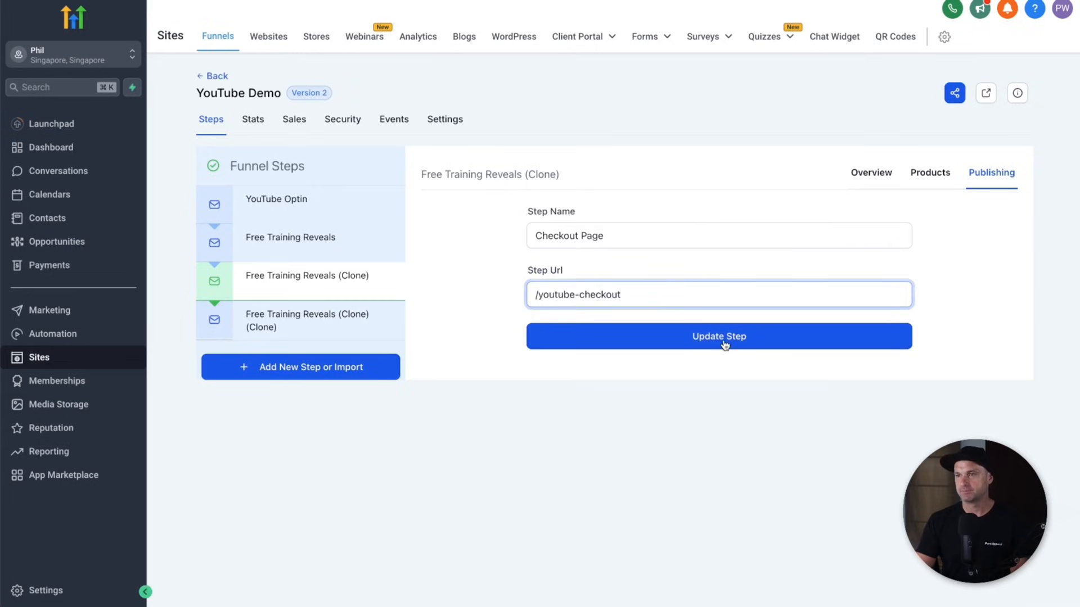
click(724, 338)
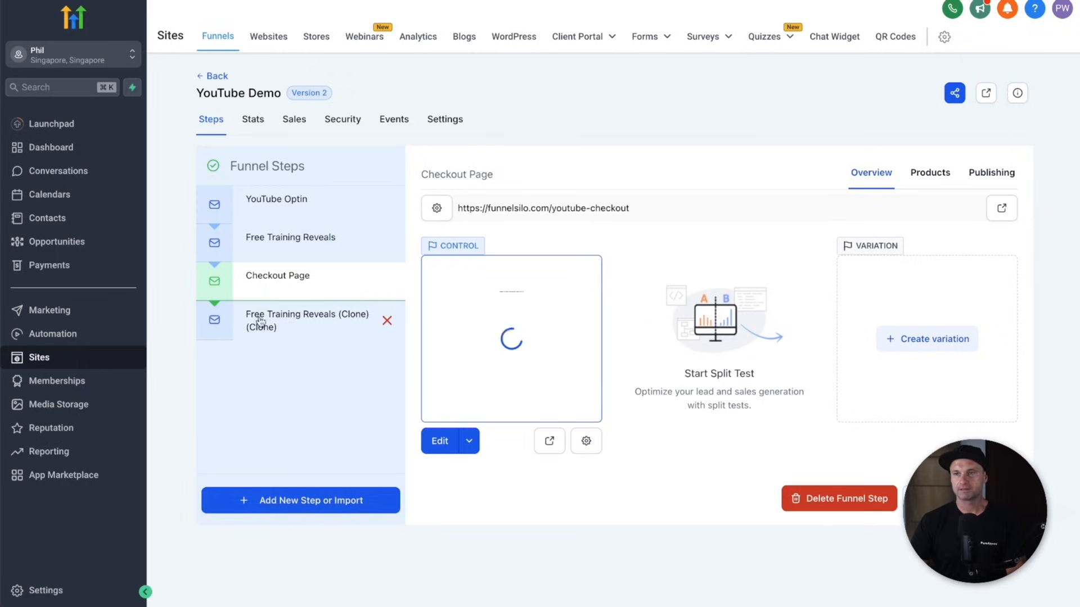
- Rename the second cloned step to 'Order Confirmation' with URL /youtube-order-confirmation
click(282, 326)
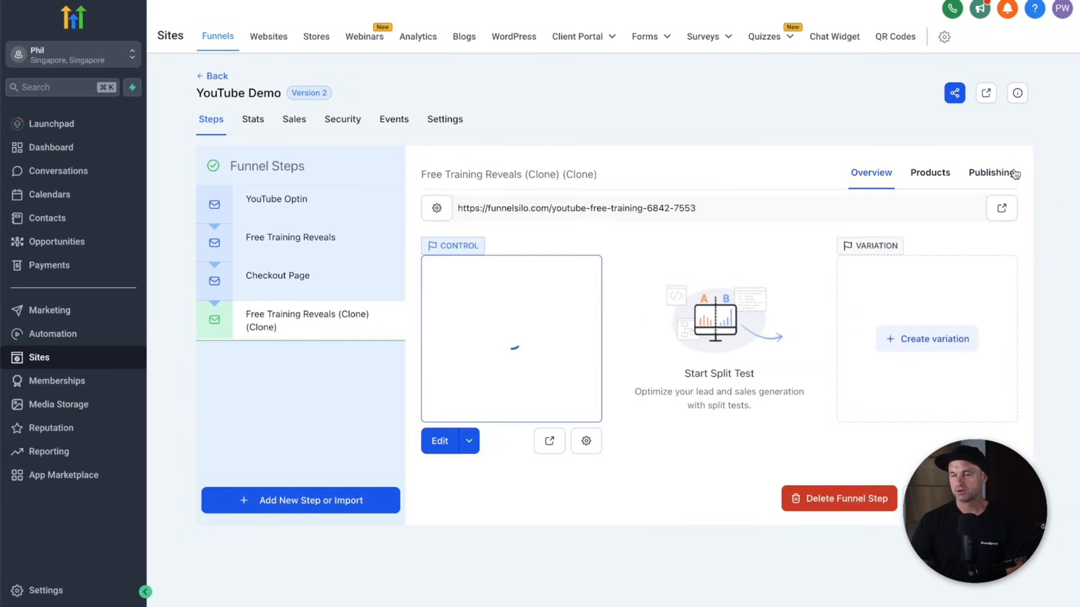
click(1004, 173)
triple_click(612, 236)
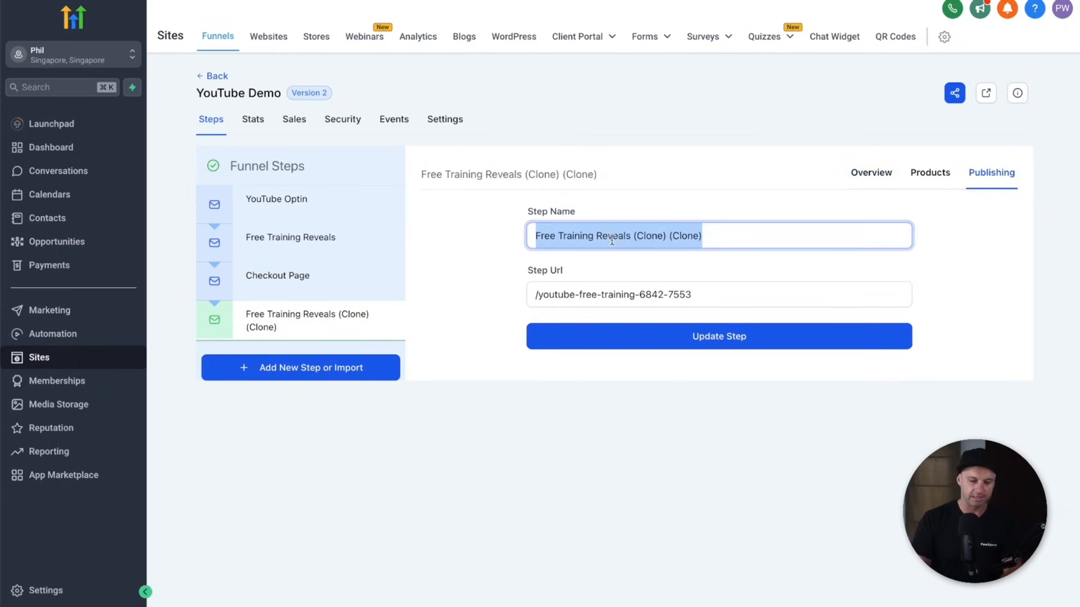
text(Con)
text(Purchase)
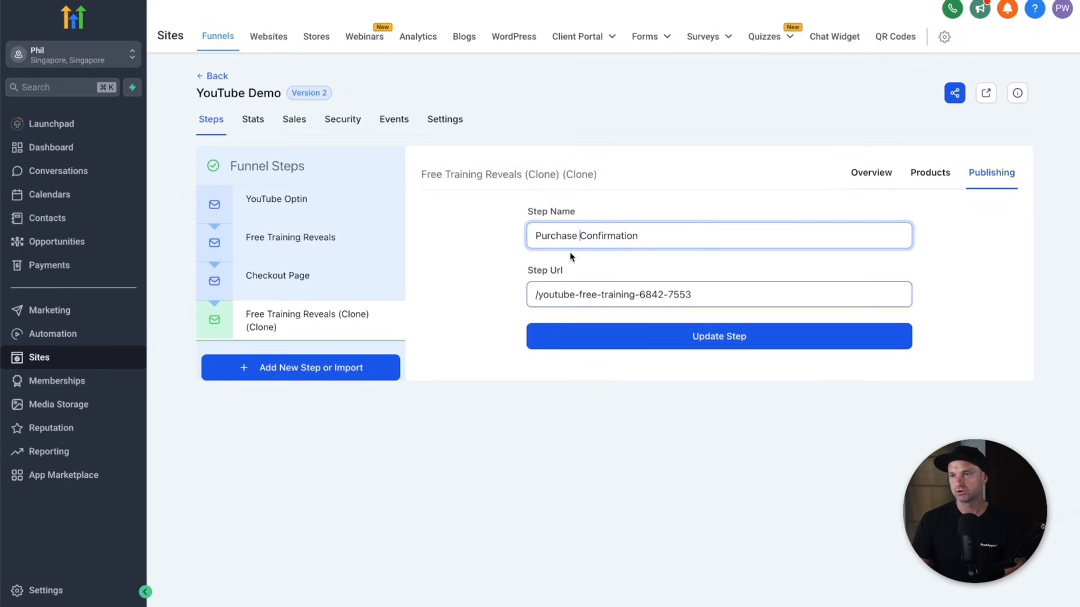
double_click(574, 236)
text(Order)
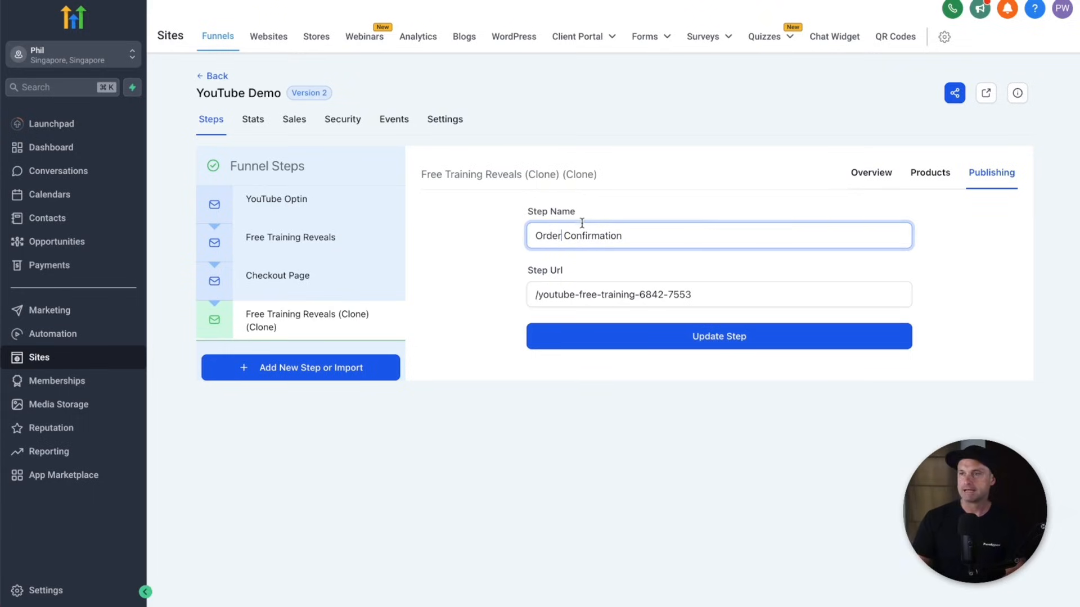
drag(535, 235, 726, 293)
text(outube-order-confirmation)
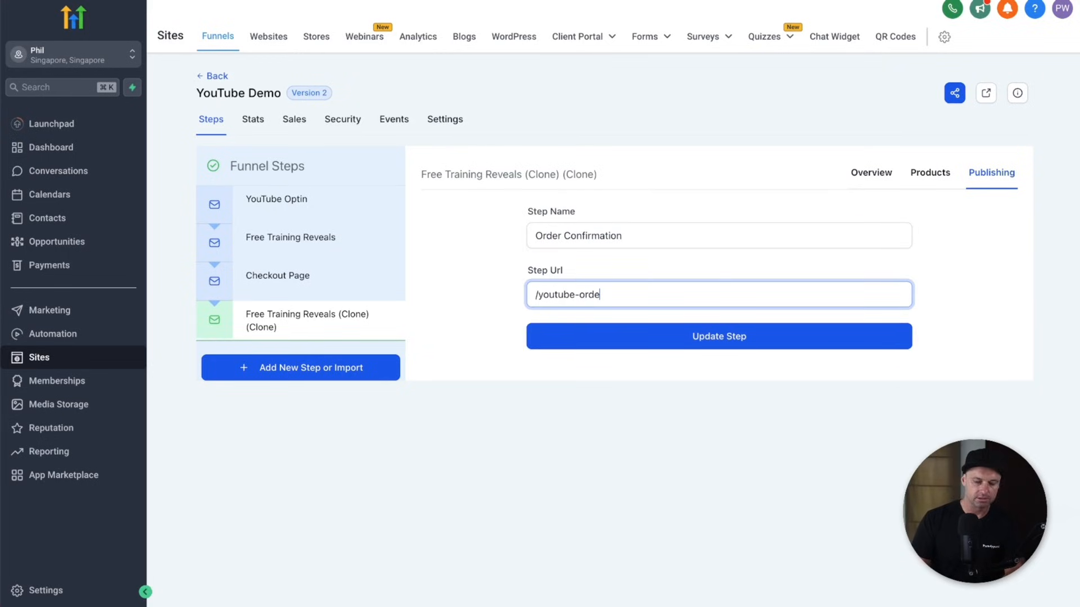
click(738, 344)
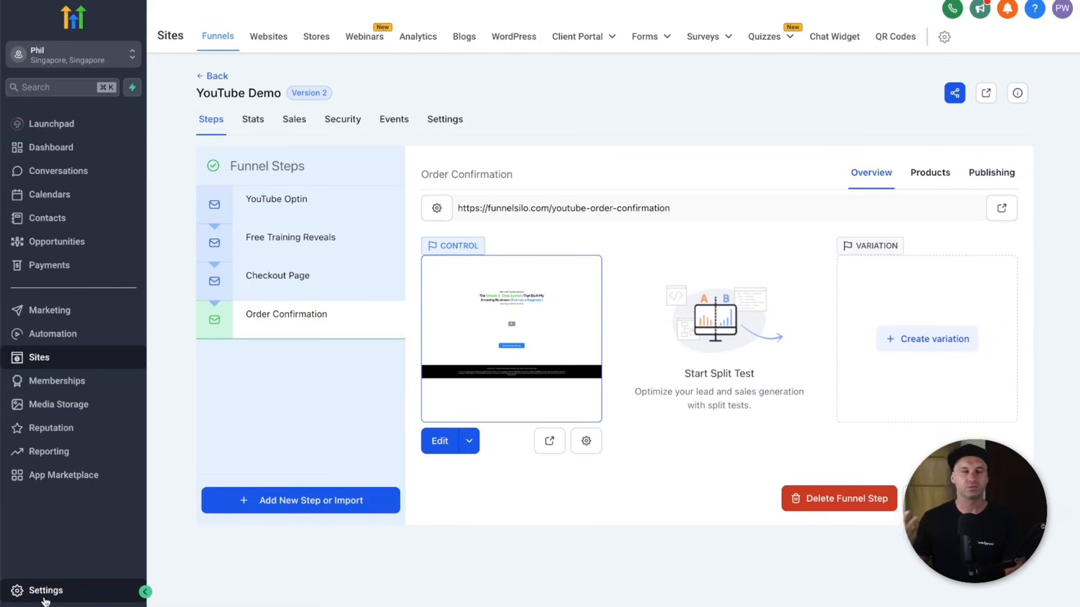
- Open the Checkout Page step in the builder and review its popup and cloned video content
mouse_move(304, 275)
click(369, 291)
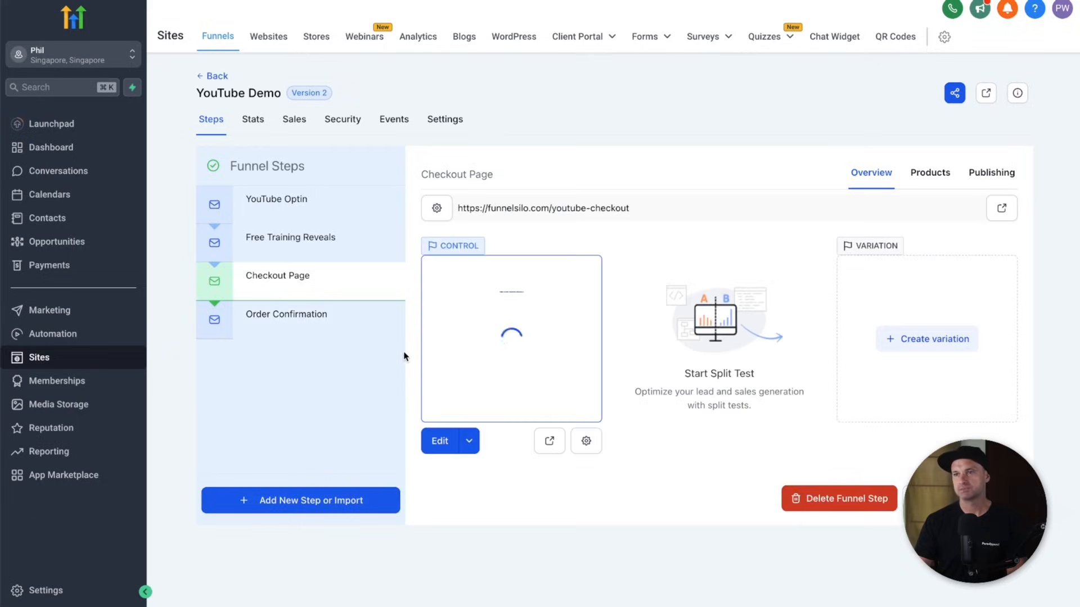
click(468, 442)
click(467, 411)
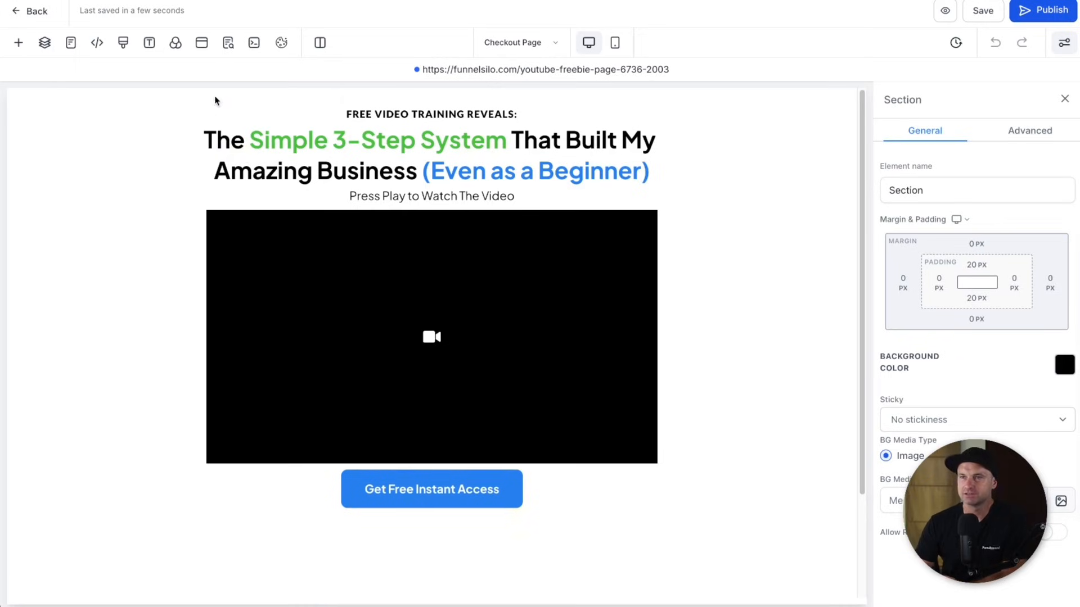
click(201, 43)
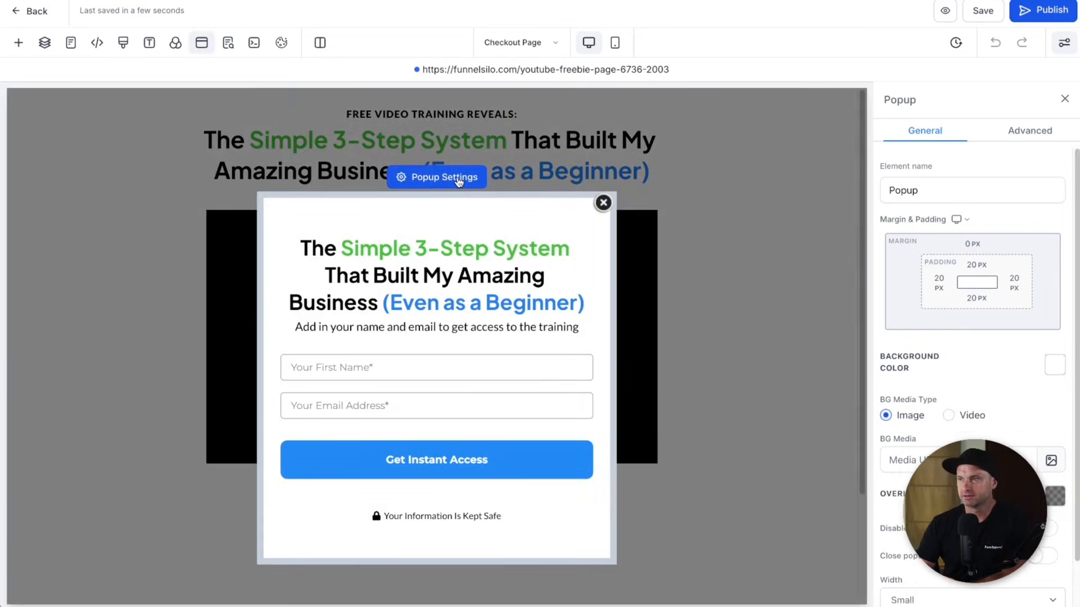
scroll(935, 332, down, 1)
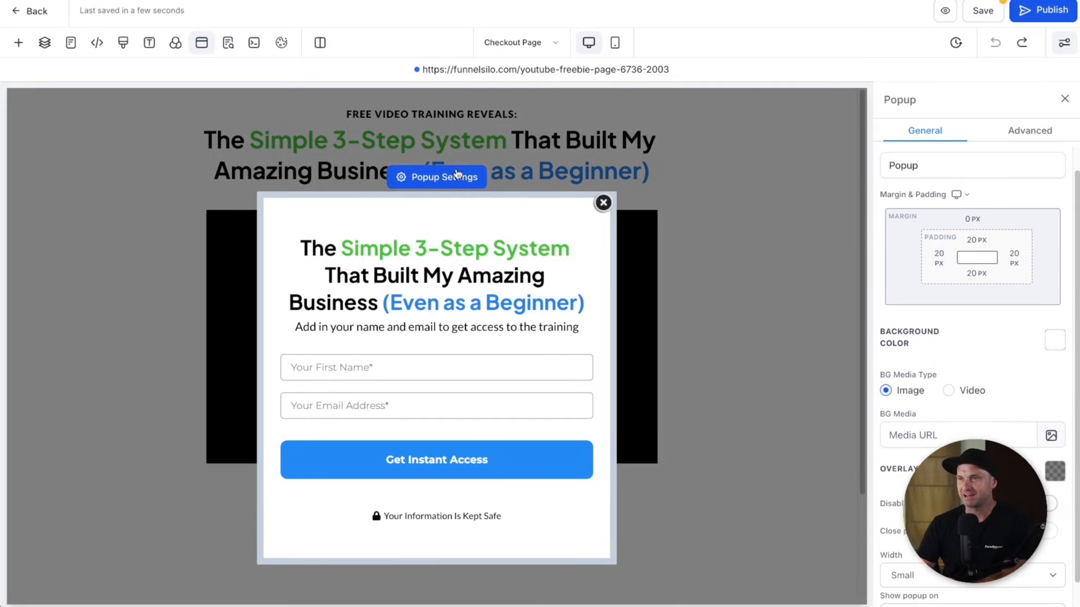
click(603, 203)
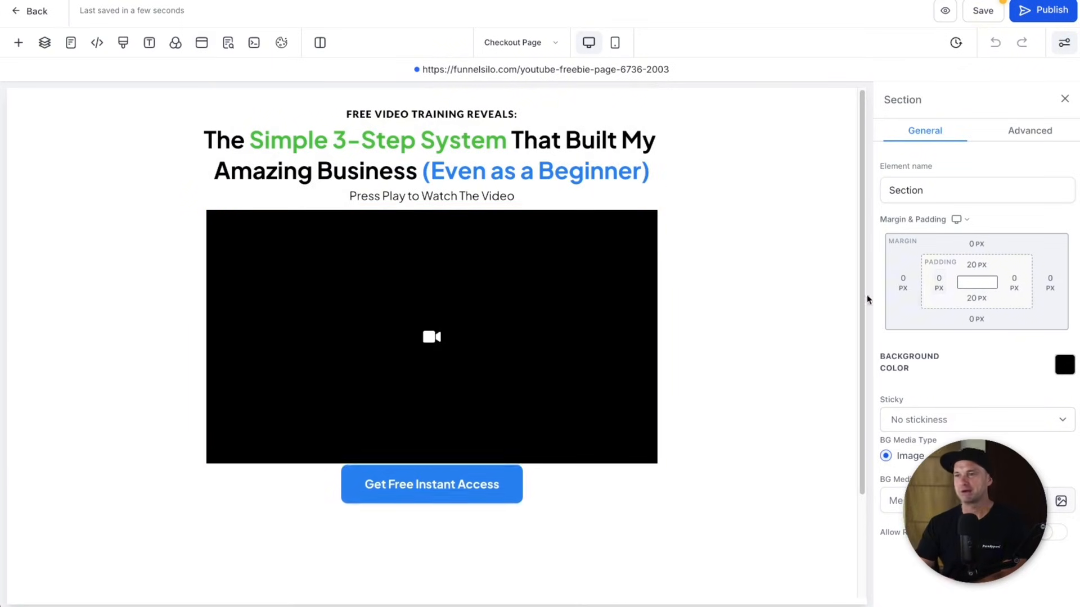
scroll(321, 465, down, 3)
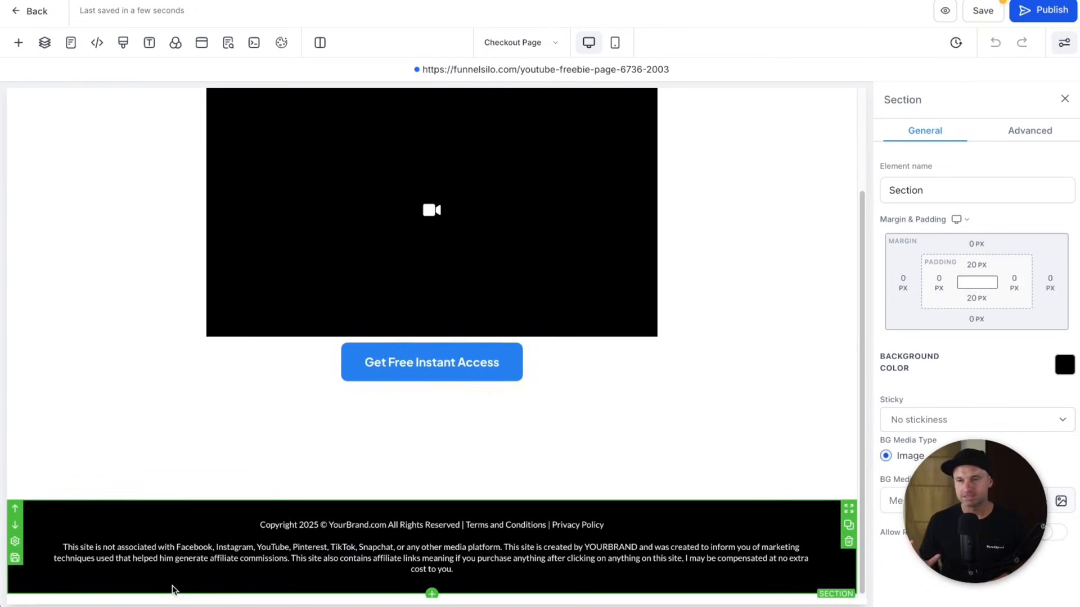
scroll(209, 448, up, 3)
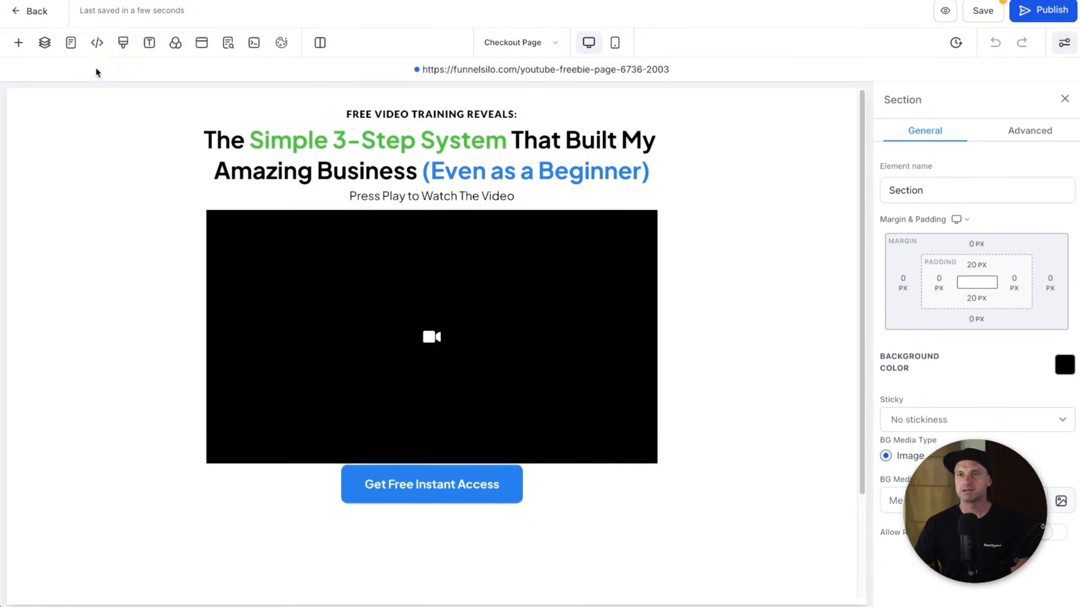
- Add a Full Width section with a 2 Column row at the top of the page
click(19, 45)
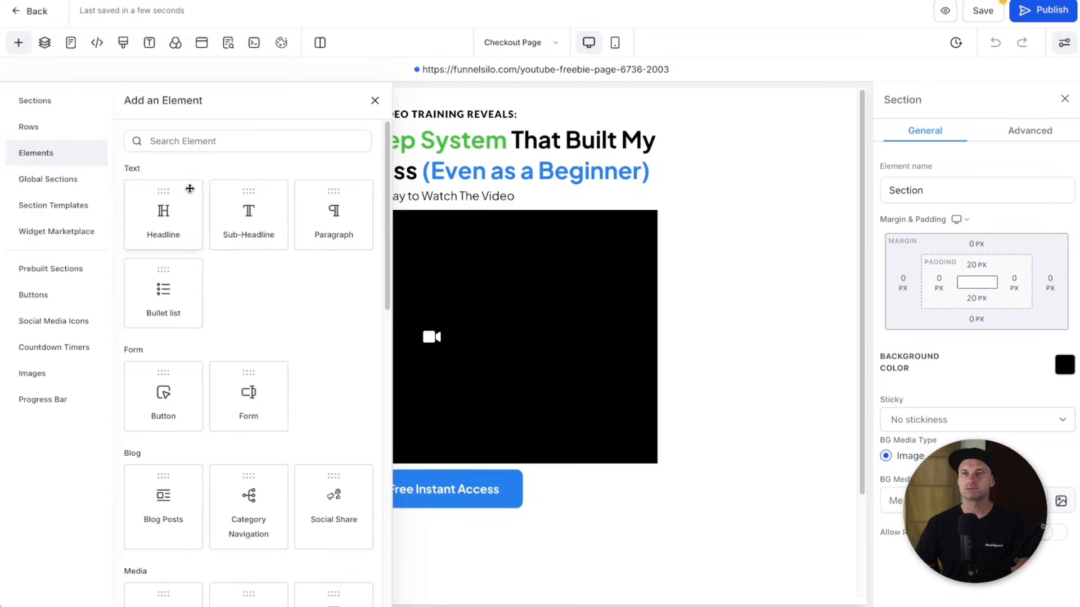
click(61, 102)
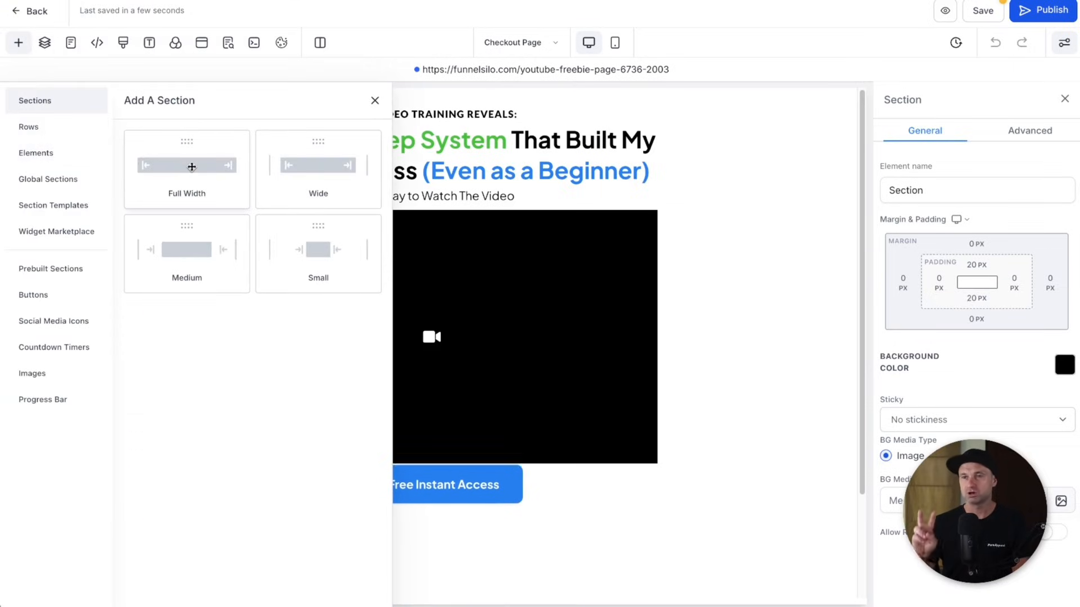
drag(192, 166, 434, 120)
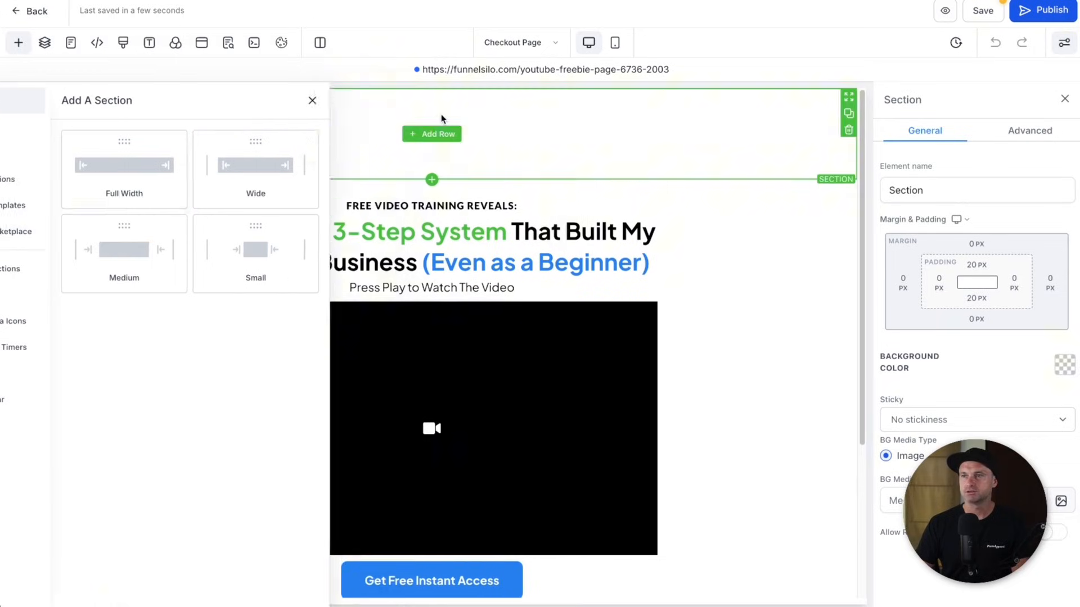
click(429, 133)
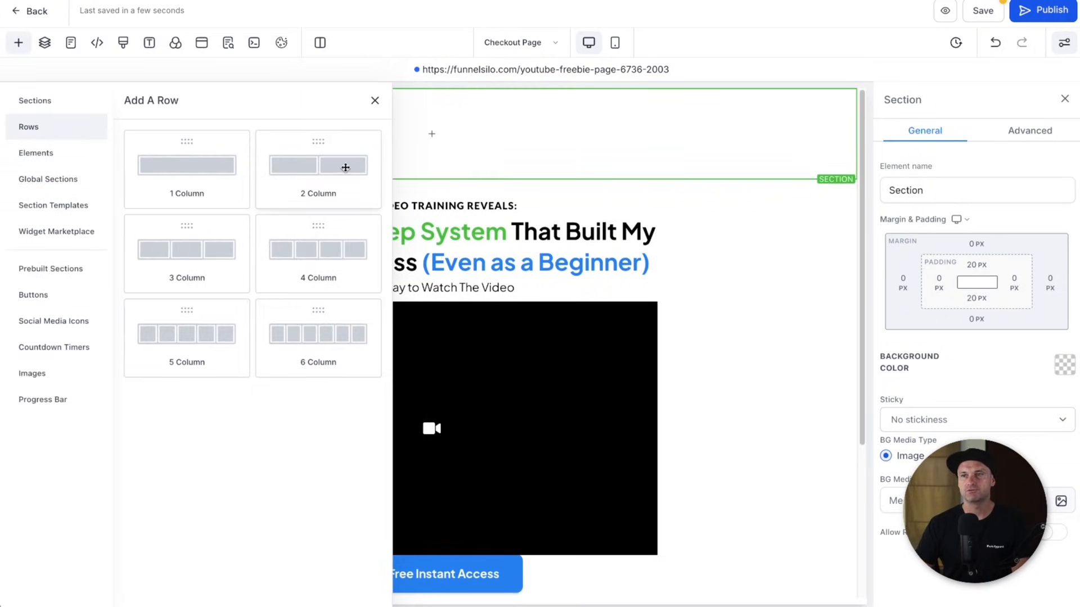
click(328, 172)
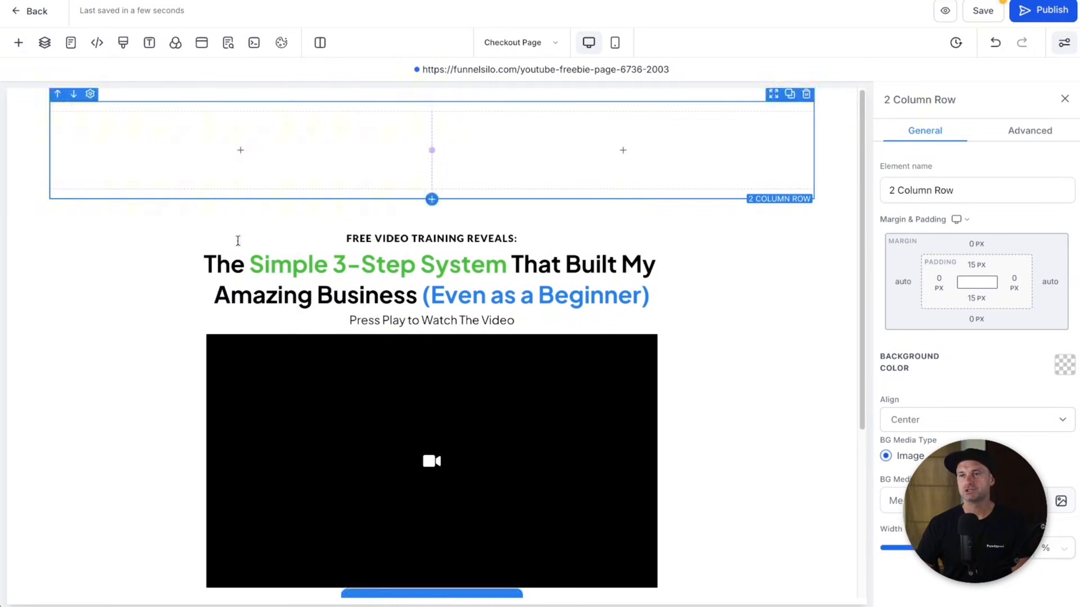
- Move the headline and sub headline into column one; delete the paragraph, video and old section
drag(429, 303, 307, 160)
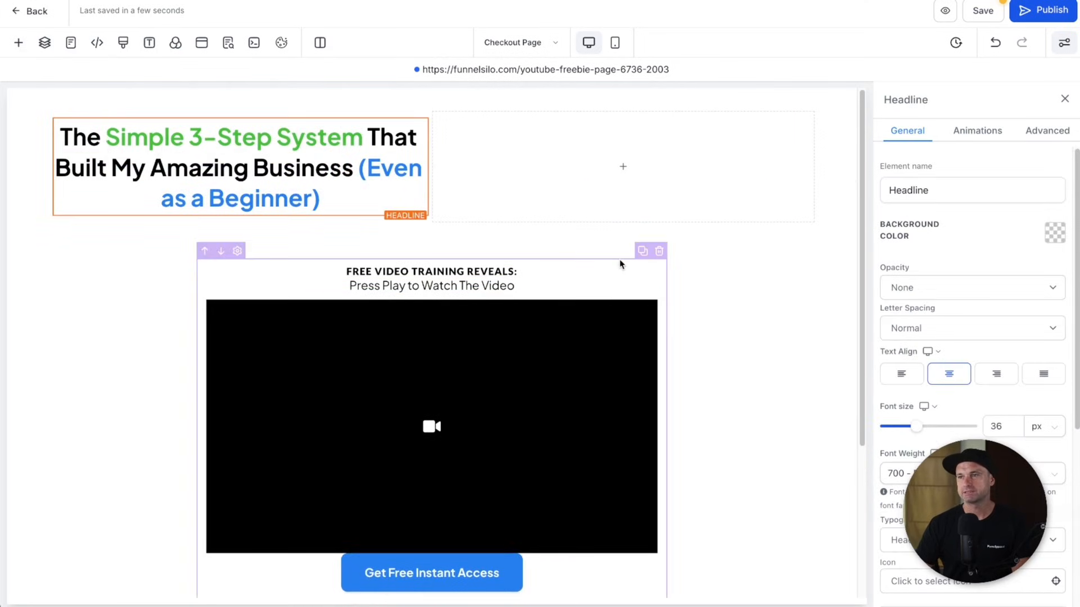
drag(623, 269, 388, 186)
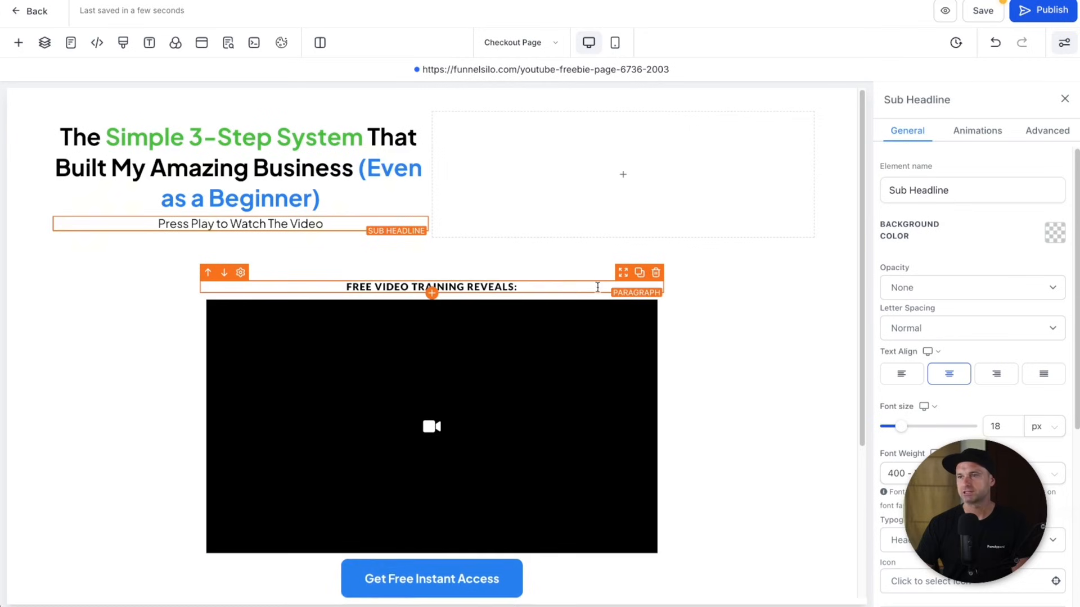
click(656, 274)
click(657, 271)
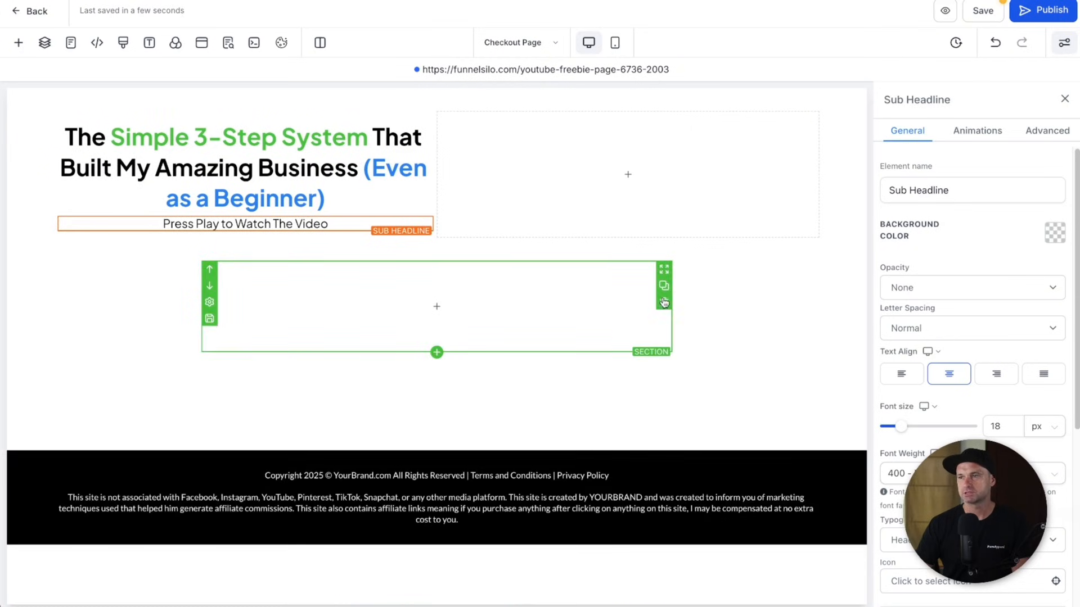
click(663, 301)
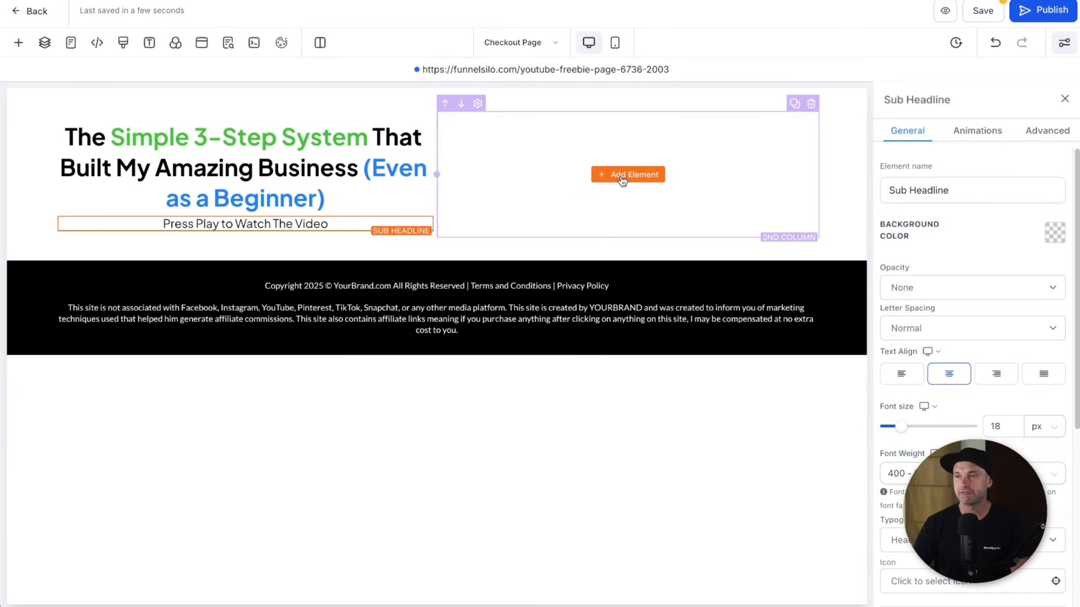
- Place a One Step Order form in the right column
click(623, 175)
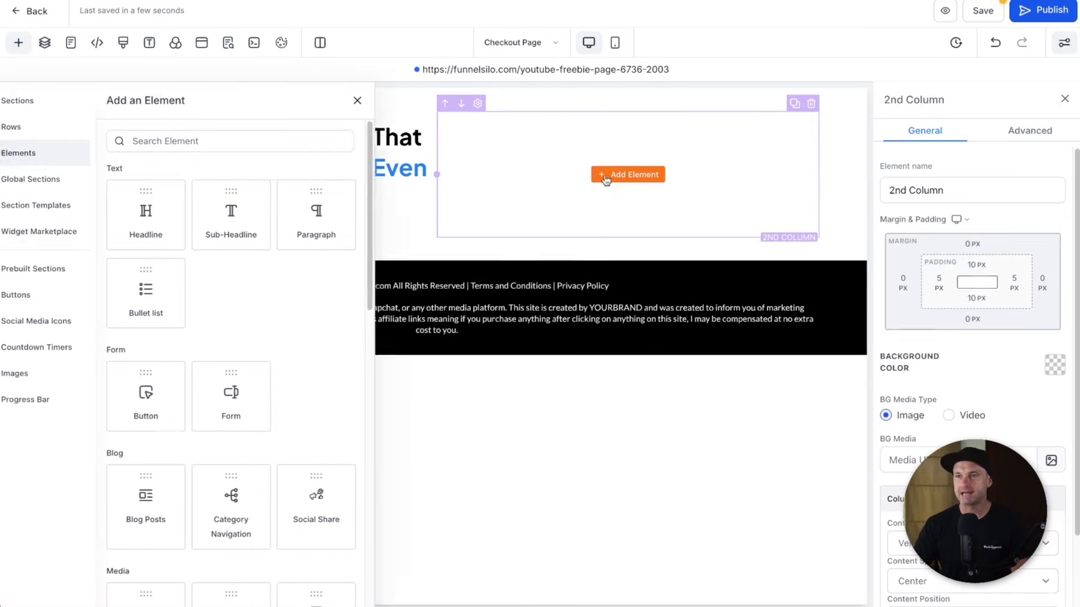
click(244, 135)
text(order)
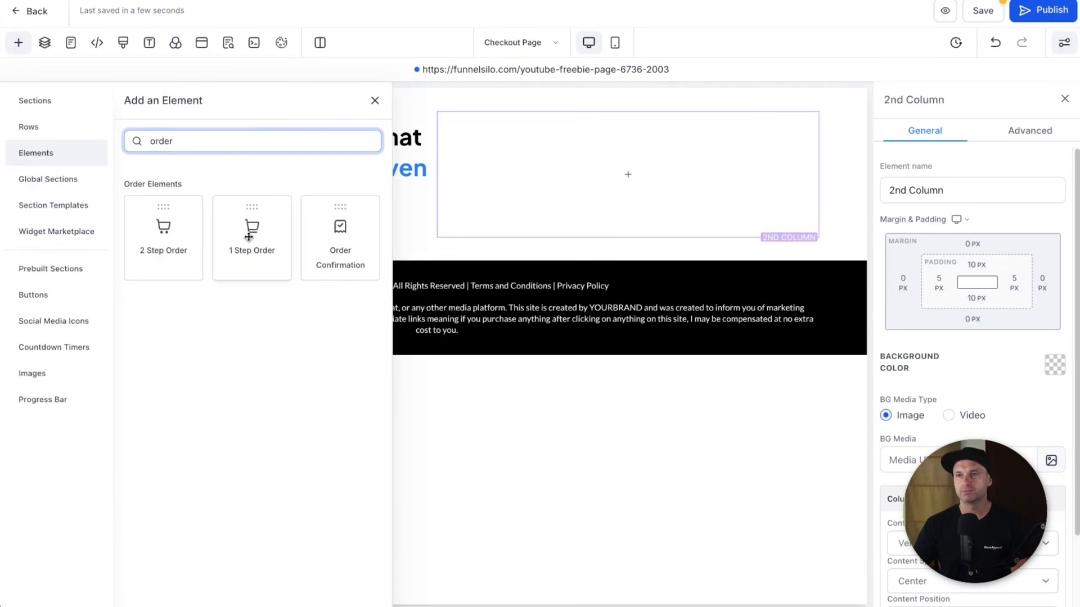
drag(248, 234, 674, 179)
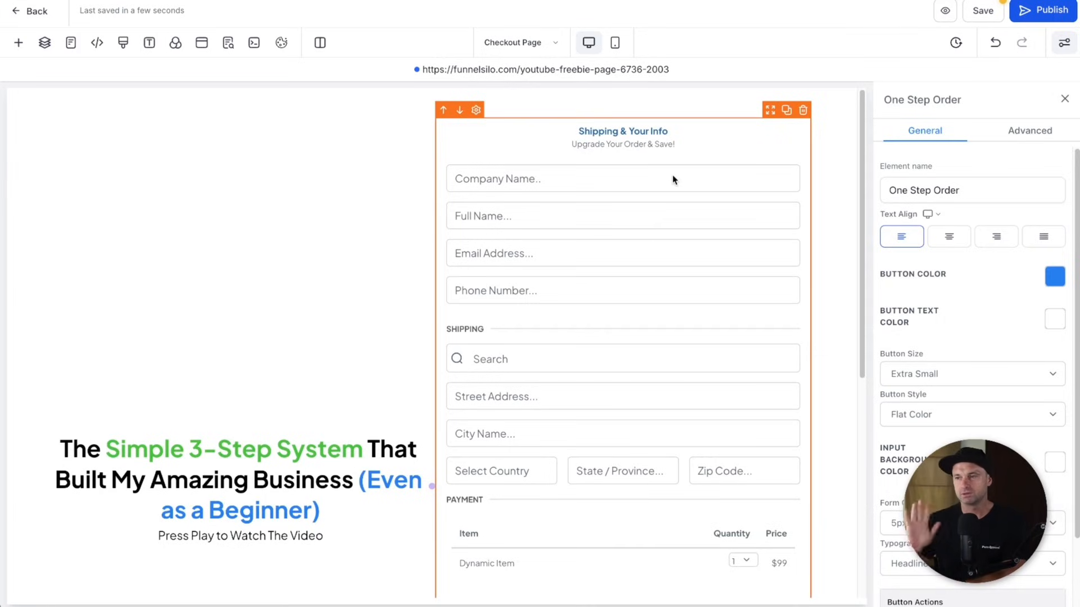
scroll(418, 393, down, 5)
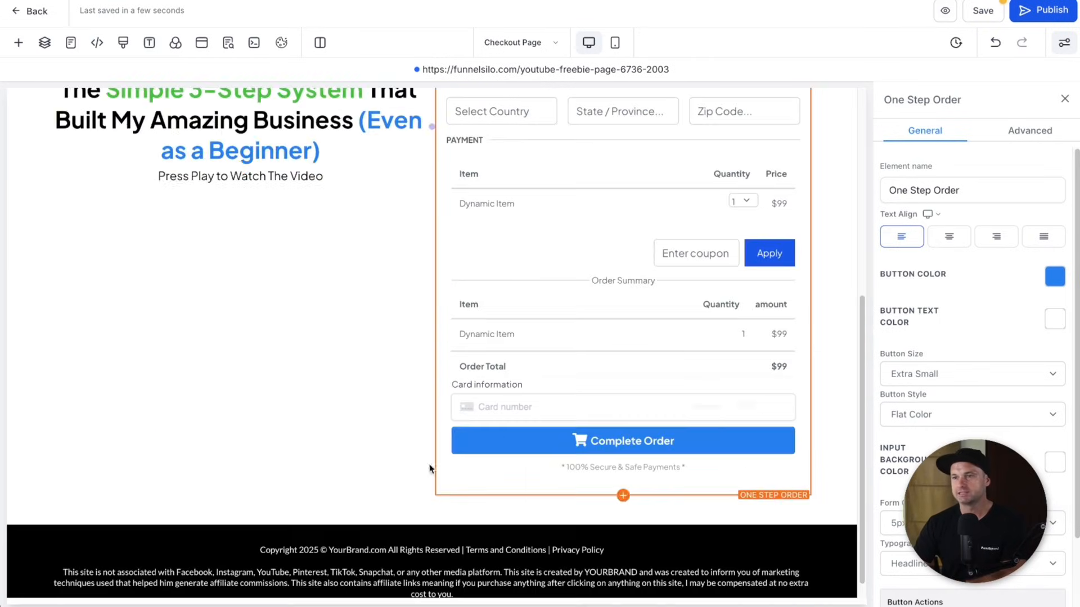
scroll(234, 159, up, 5)
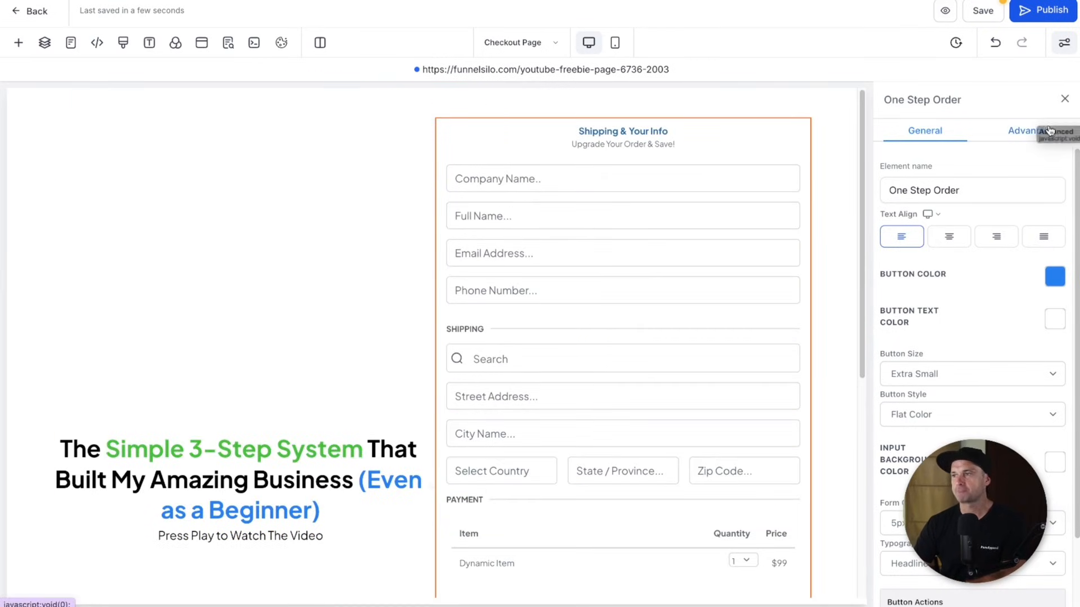
- Hide the shipping fields on the order form
click(1018, 135)
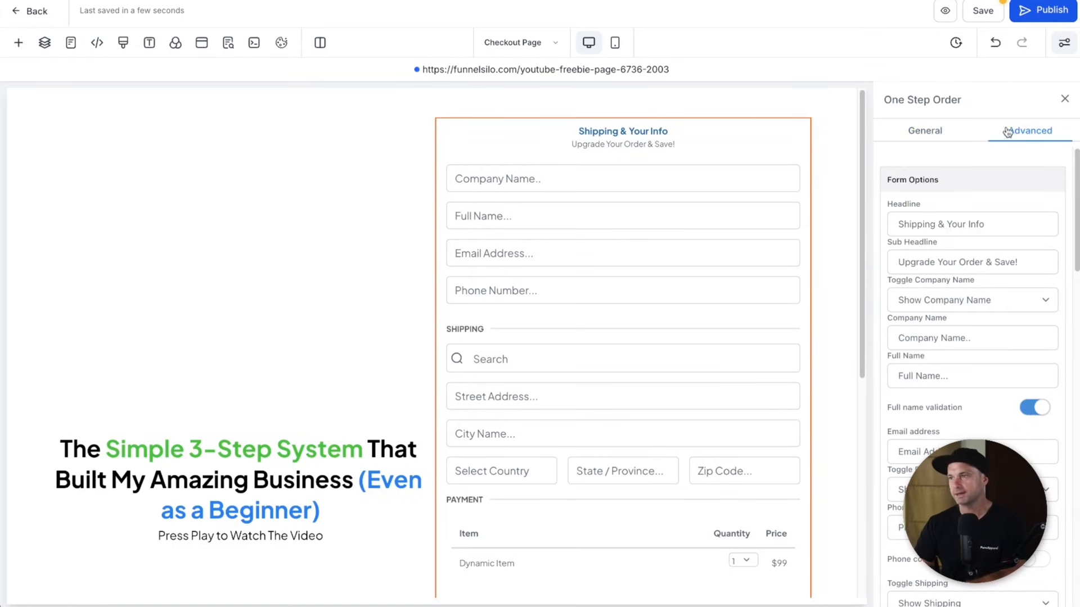
scroll(989, 331, down, 5)
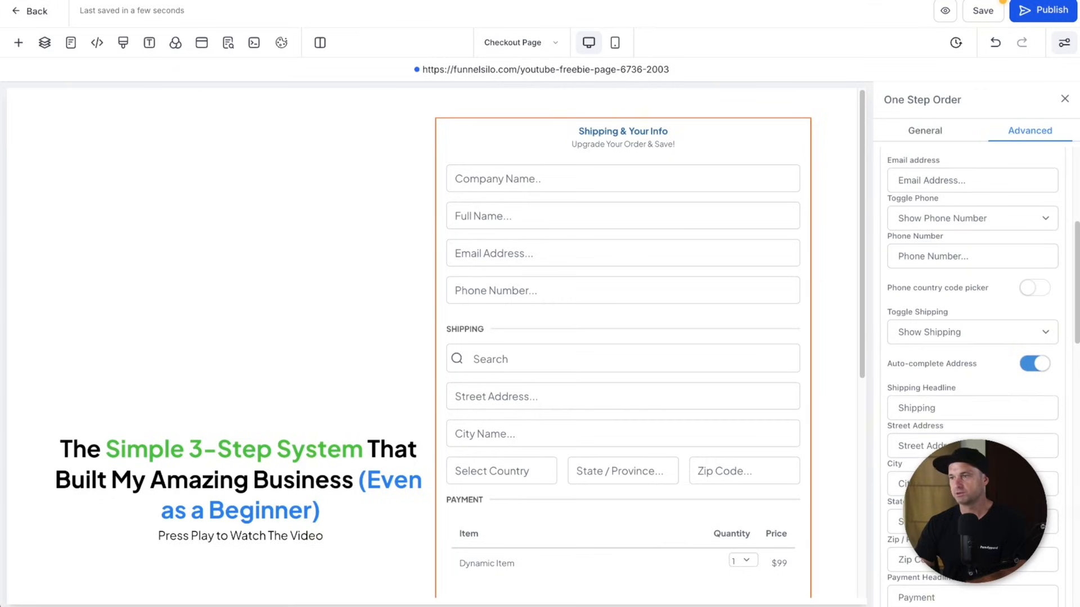
click(922, 337)
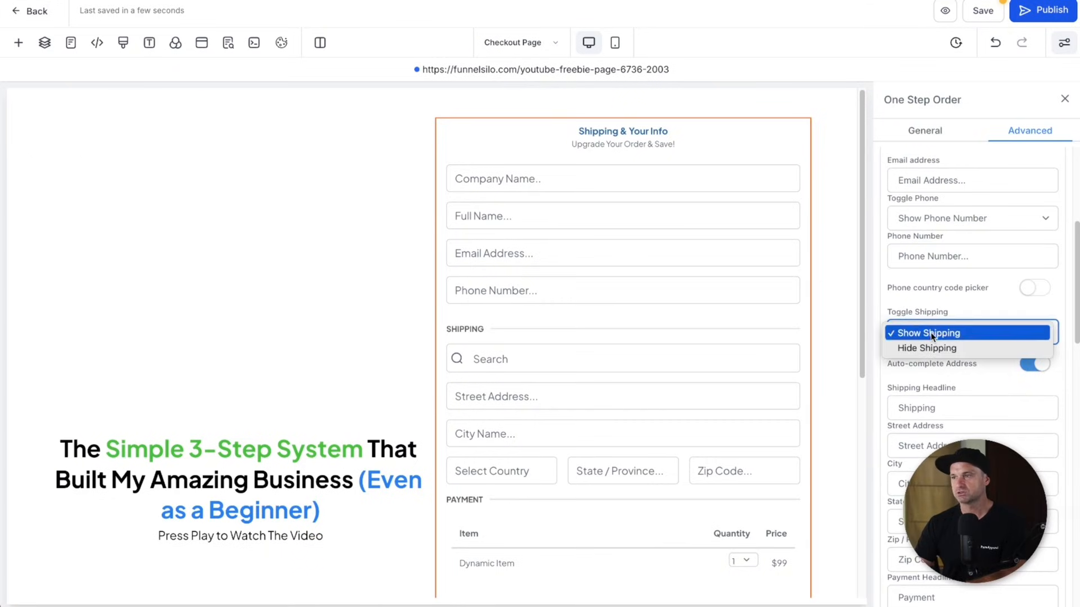
click(926, 348)
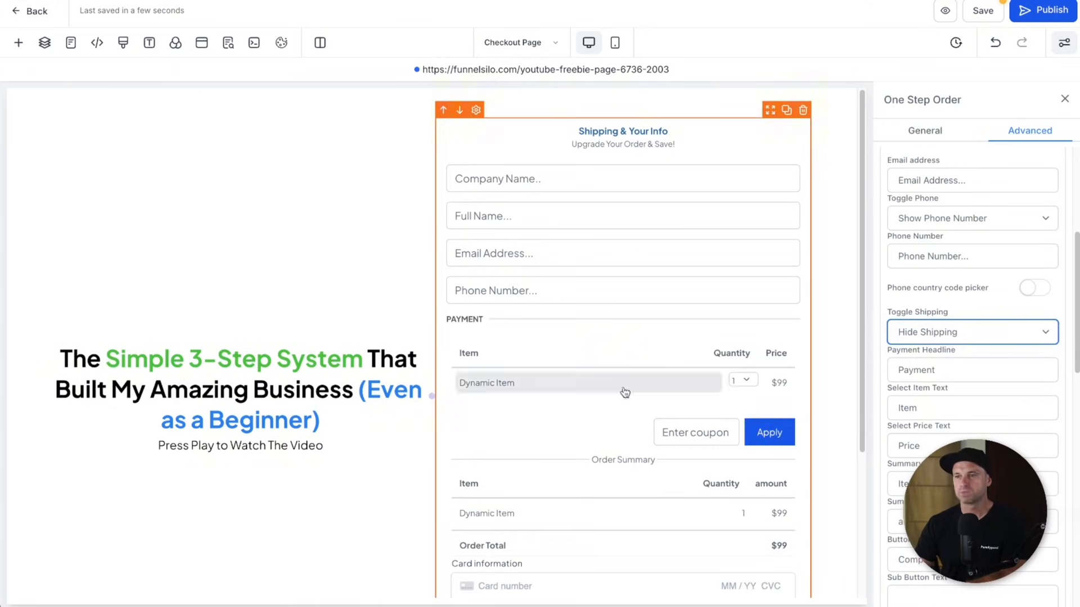
scroll(604, 495, down, 3)
scroll(596, 405, up, 3)
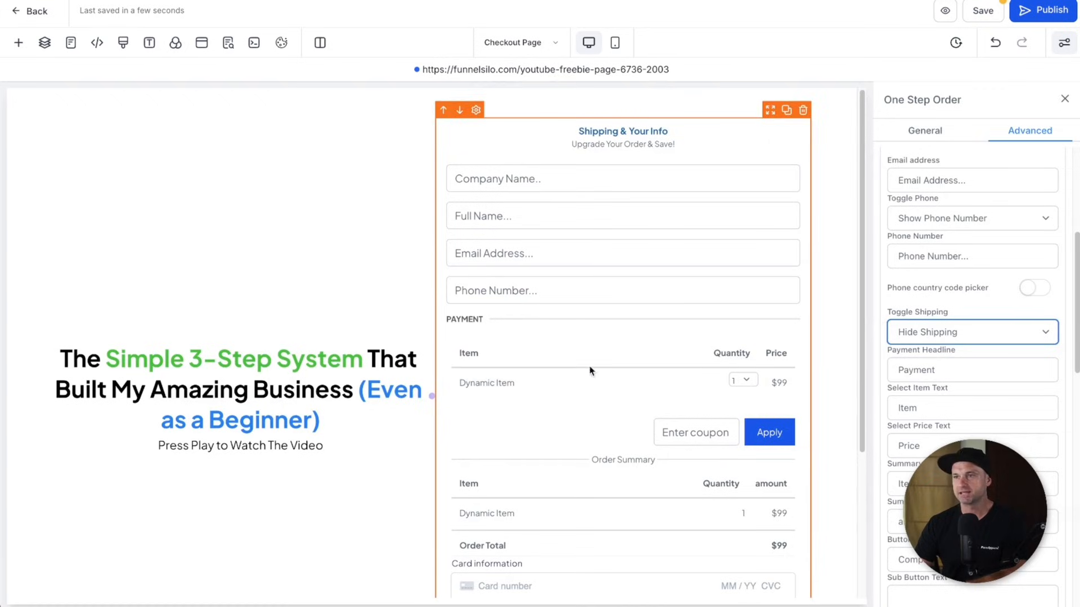
- Set the order form's Toggle Phone option to Hide Phone Number
click(1001, 262)
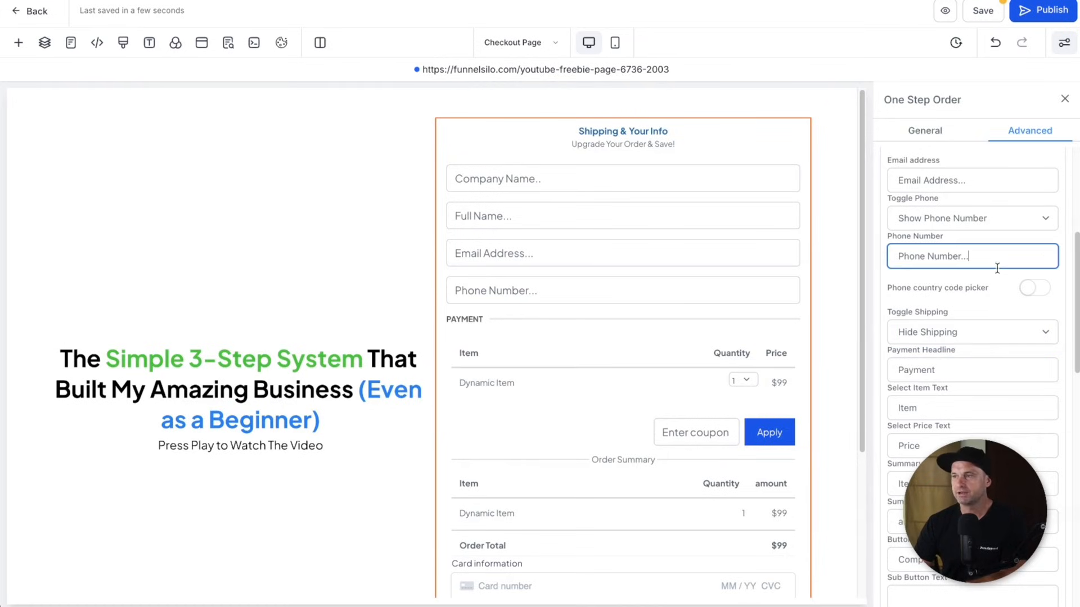
scroll(962, 307, up, 1)
click(963, 284)
click(954, 297)
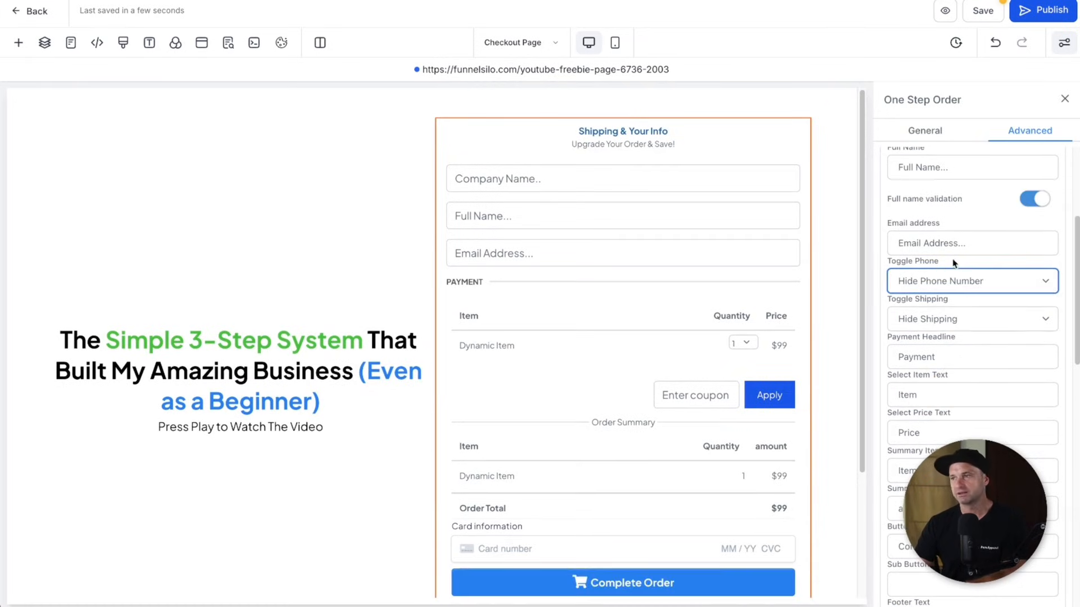
scroll(937, 308, down, 7)
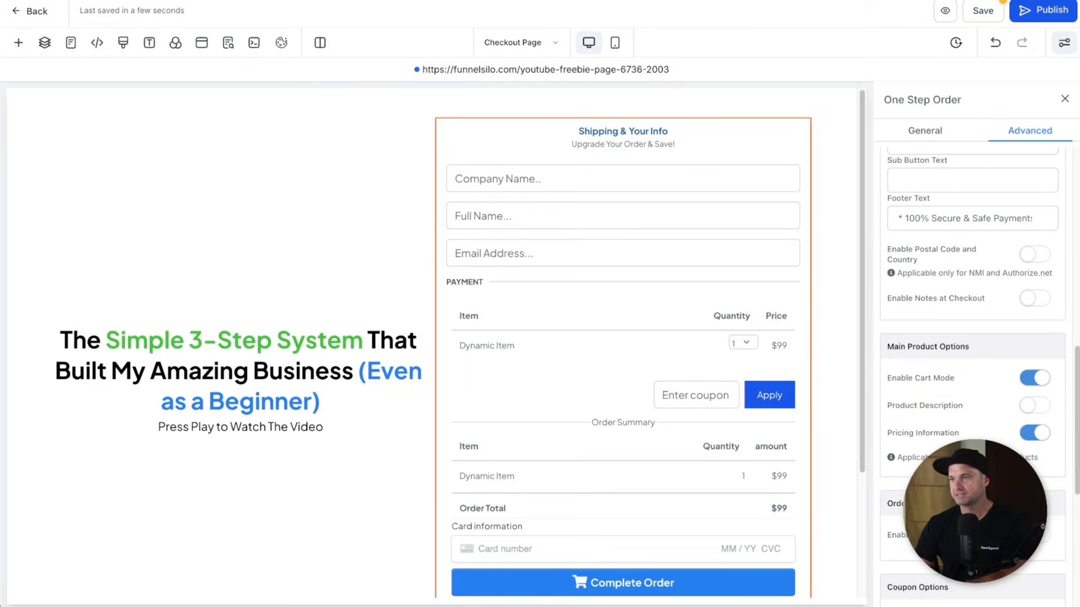
scroll(956, 337, down, 4)
drag(896, 295, 960, 294)
click(960, 294)
scroll(1010, 299, up, 15)
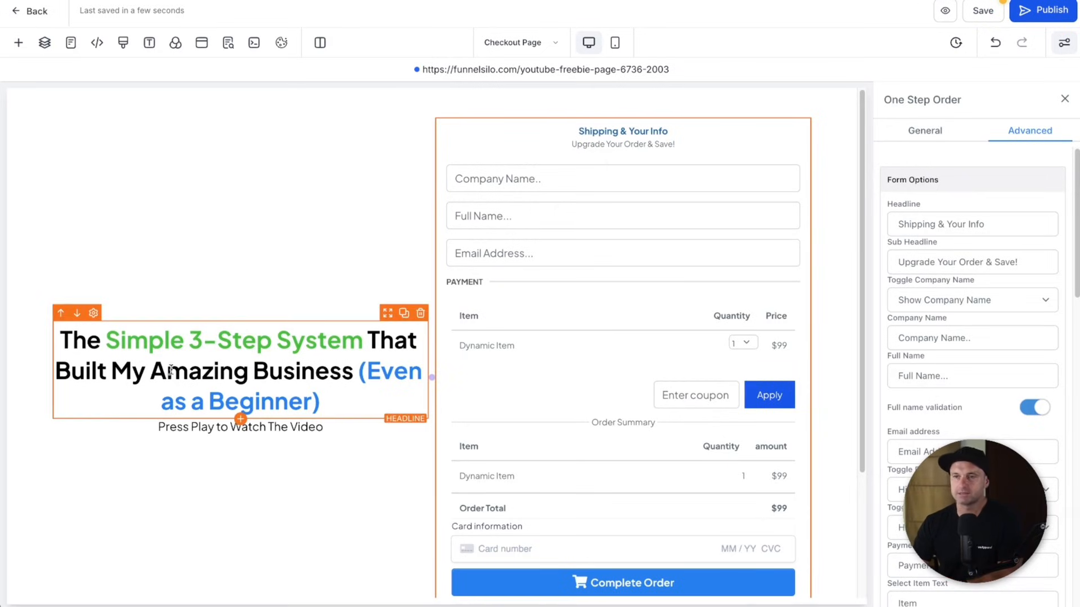
scroll(338, 264, down, 1)
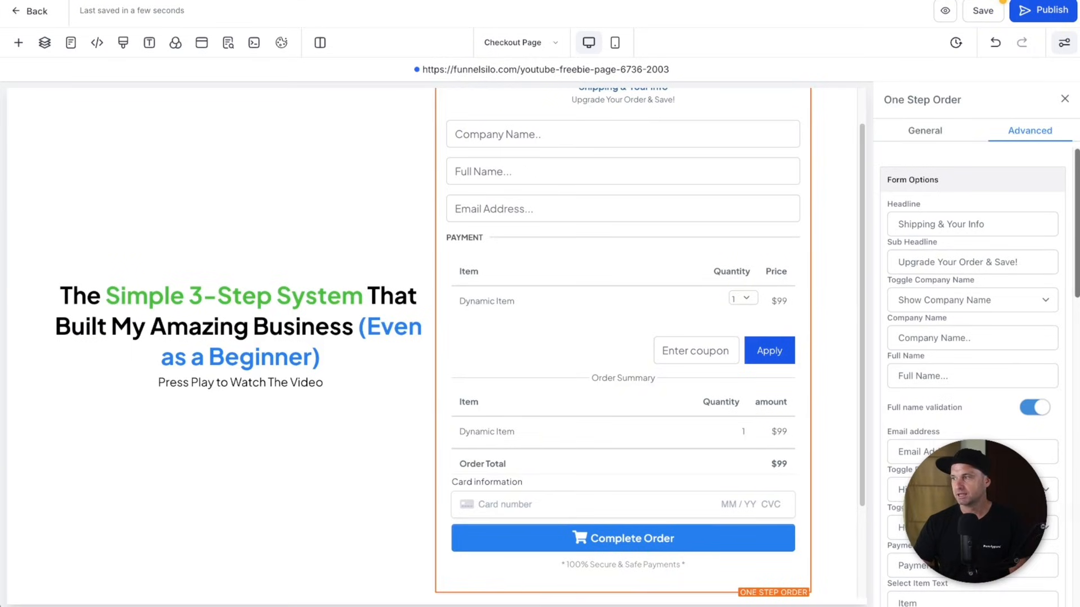
click(19, 43)
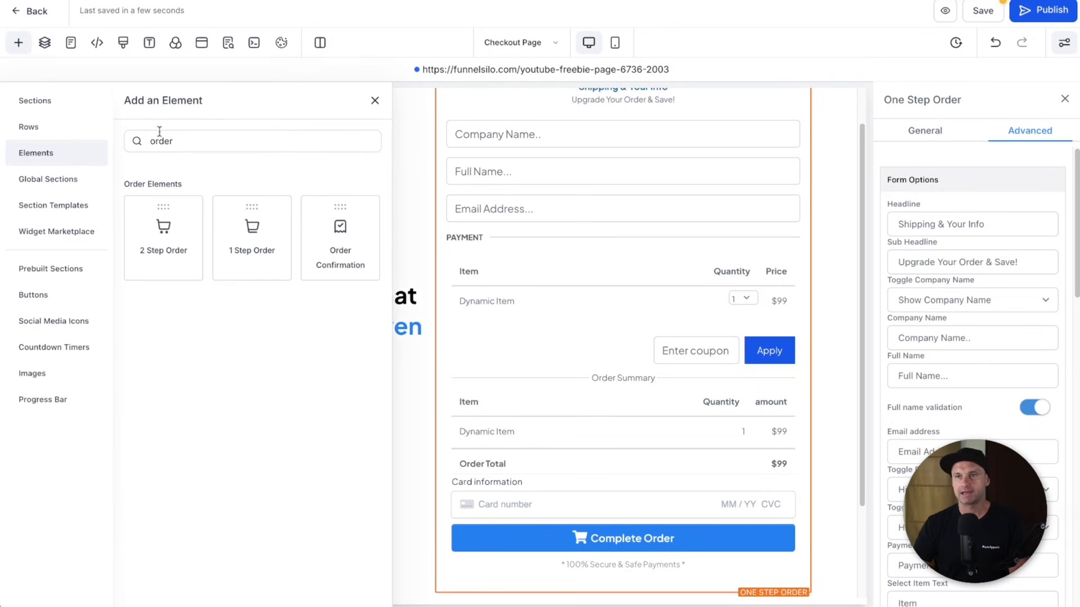
- Drag an Image element above the headline and paste the device mockup image URL
double_click(203, 141)
text(image)
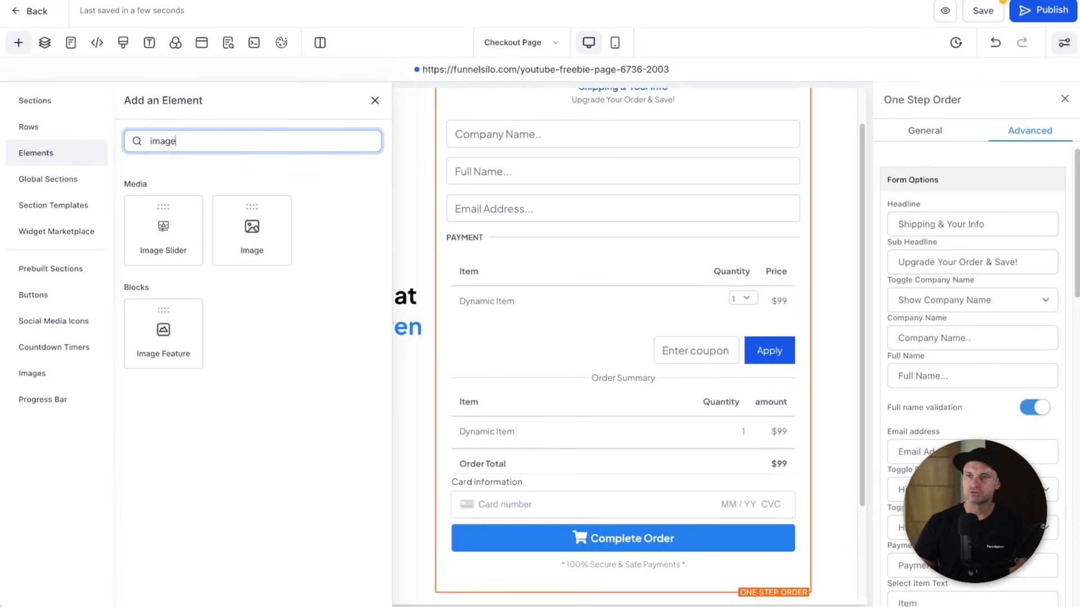
drag(240, 220, 260, 201)
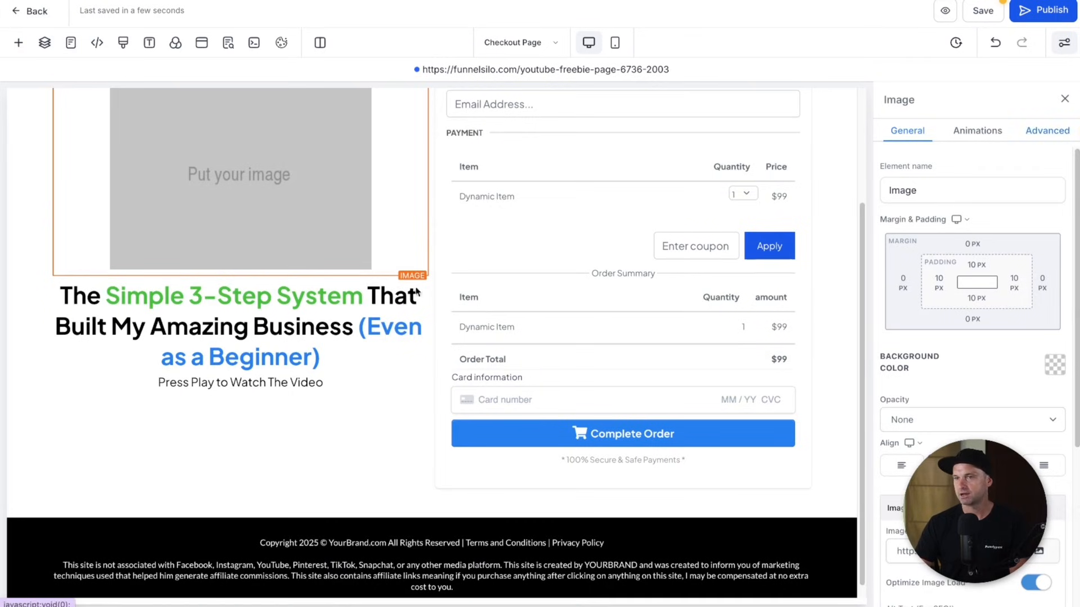
triple_click(914, 551)
key(super+v)
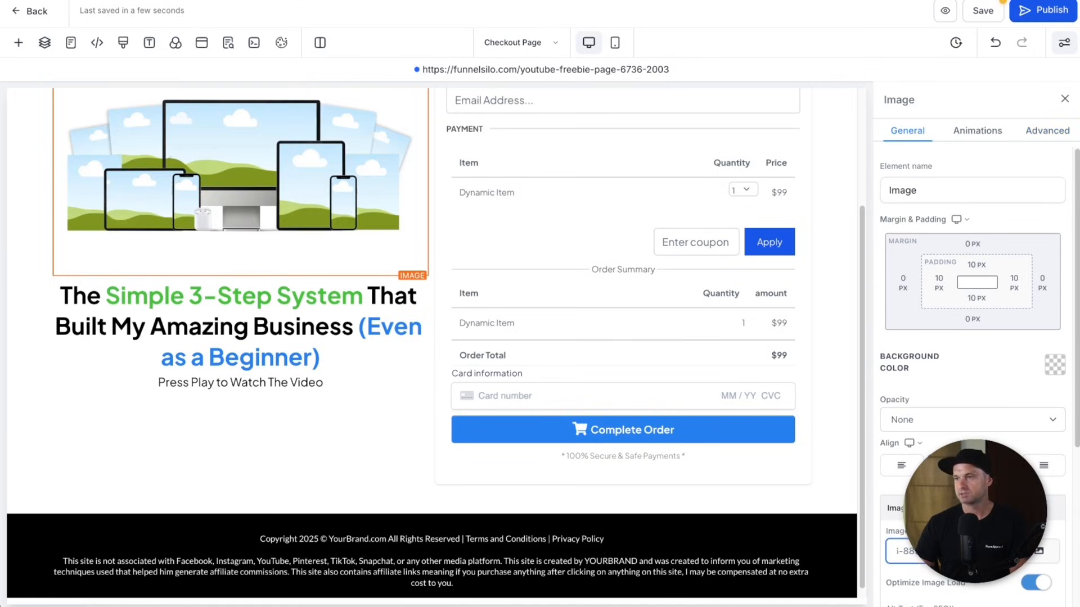
scroll(308, 340, up, 3)
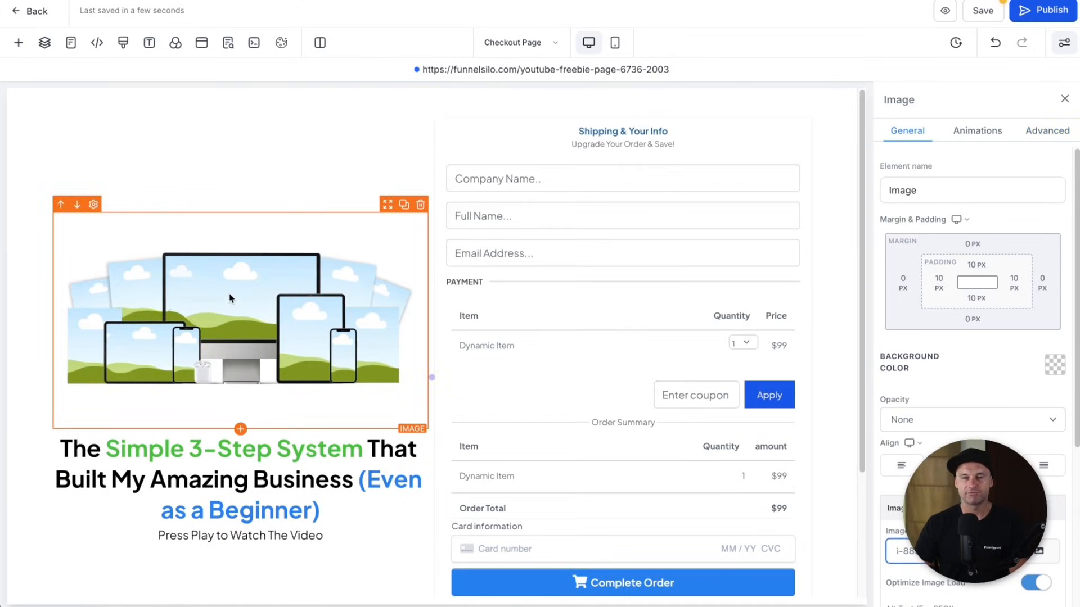
- Retitle the headline 'The Ultimate 3-Step System' and colour the word 'System' black
click(312, 468)
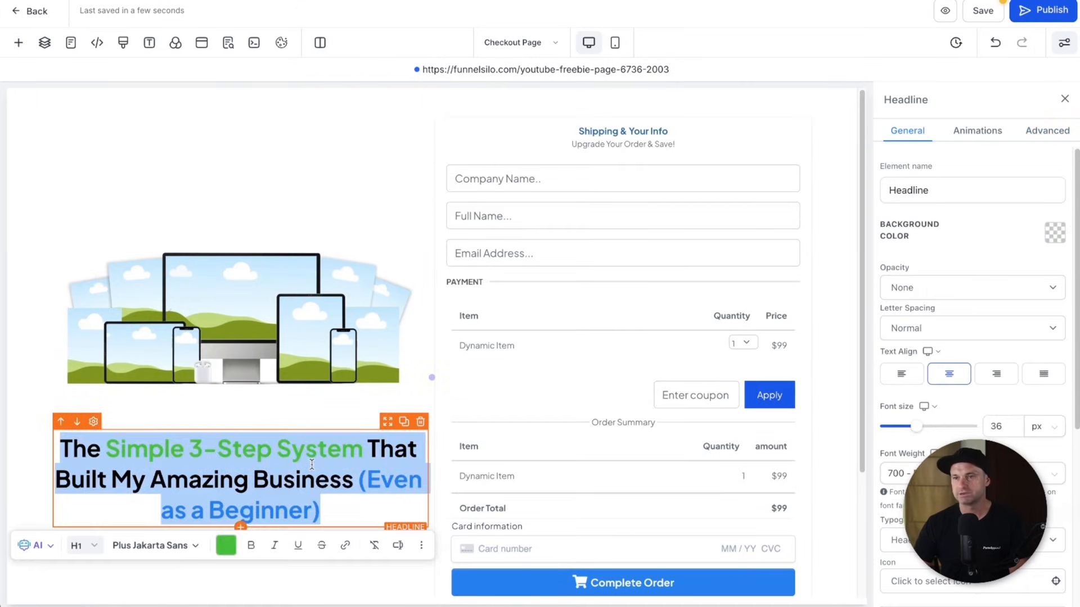
click(212, 457)
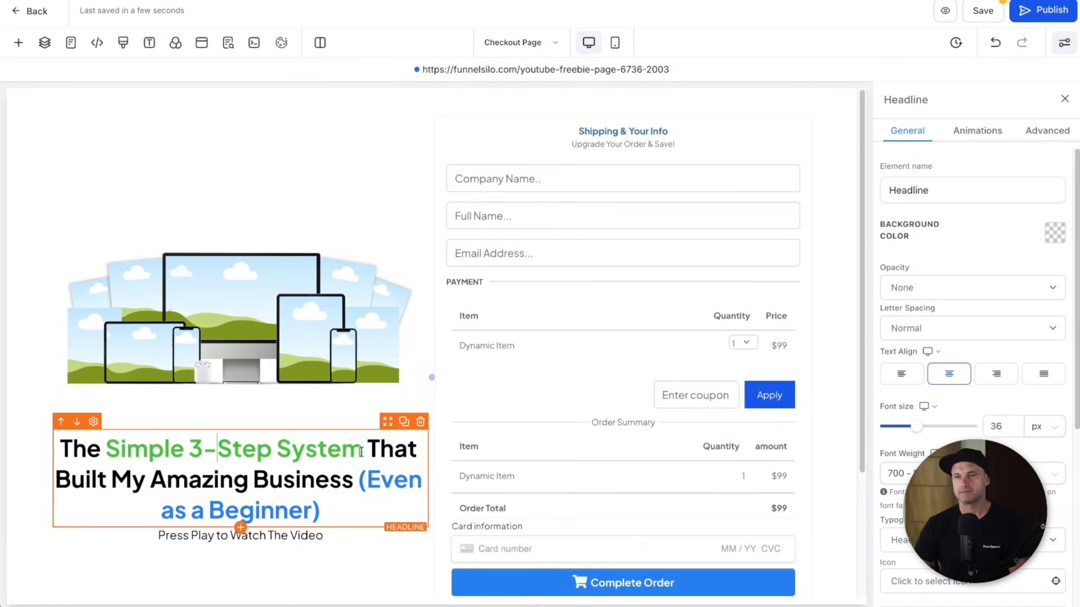
drag(352, 512, 369, 455)
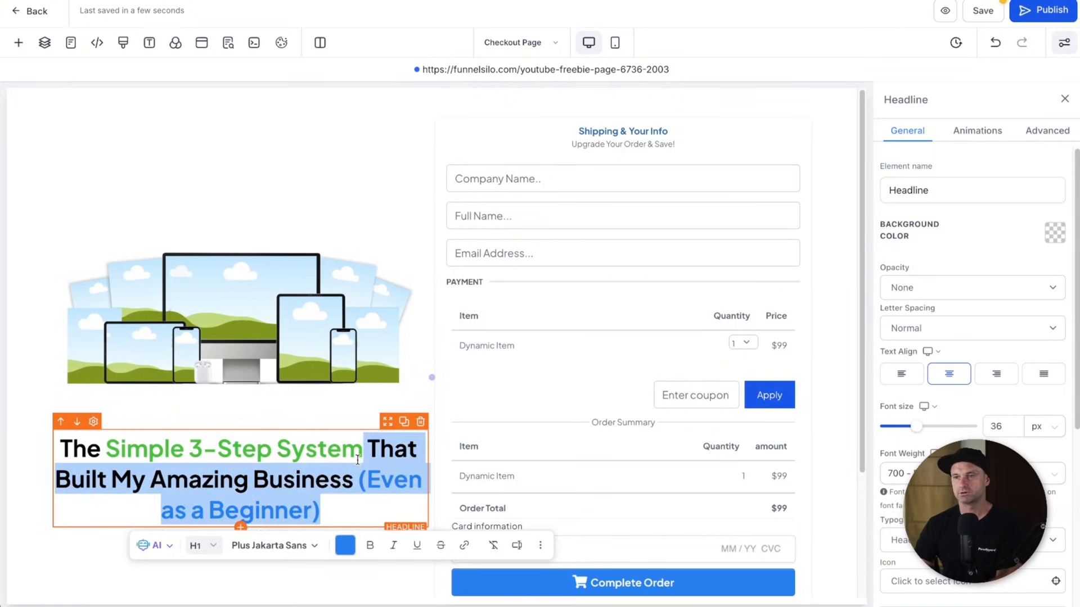
key(BackSpace)
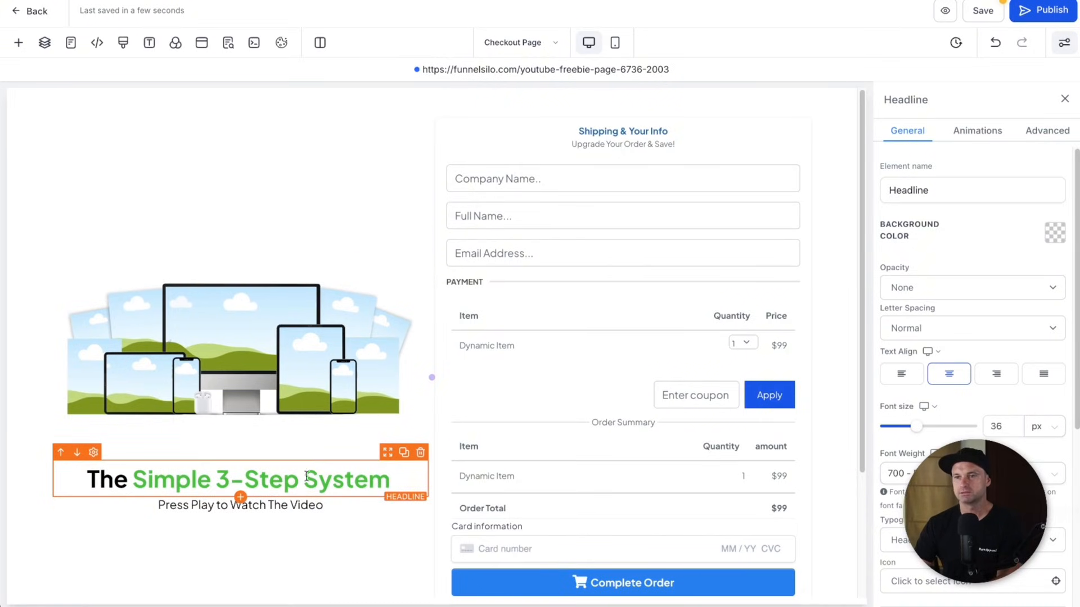
double_click(176, 485)
text(Ultimate)
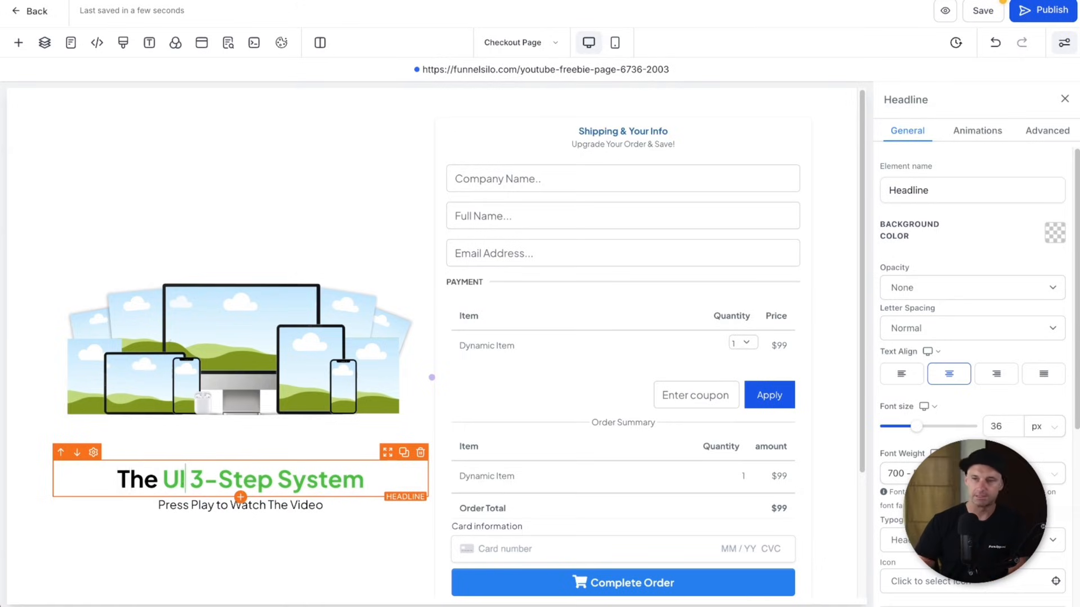
double_click(316, 479)
click(361, 514)
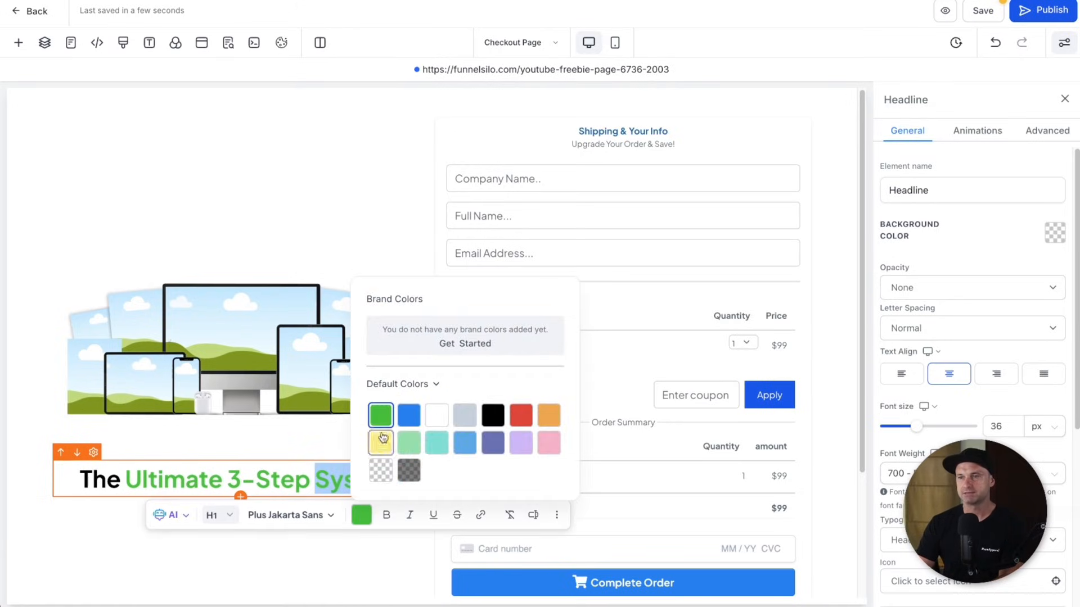
click(492, 415)
- Replace the sub-headline with '4 Spots Left Before Price Increase...' in bold red
click(207, 503)
triple_click(207, 502)
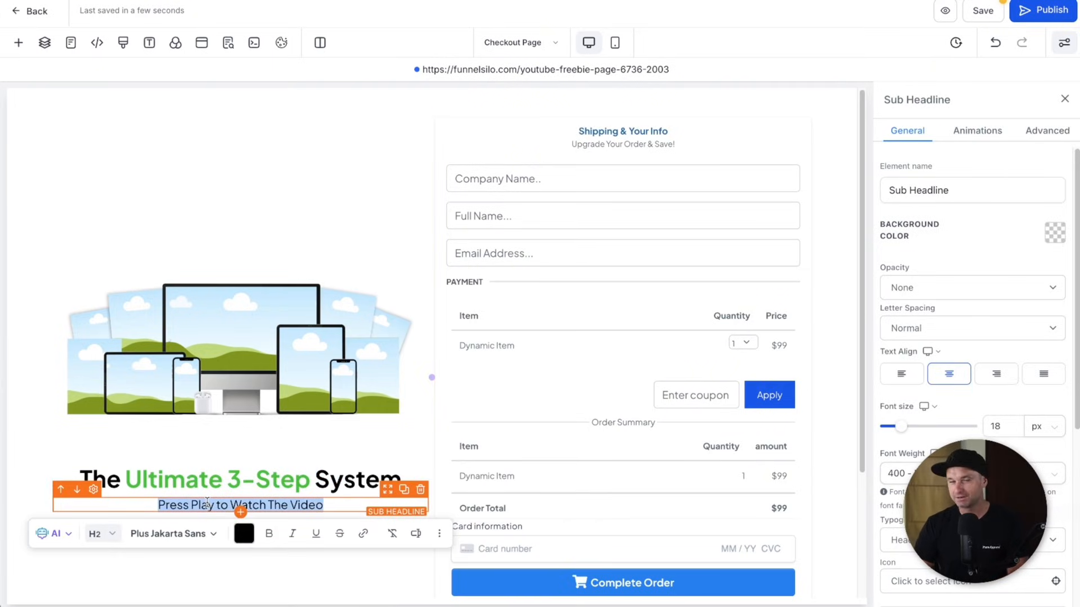
text($)
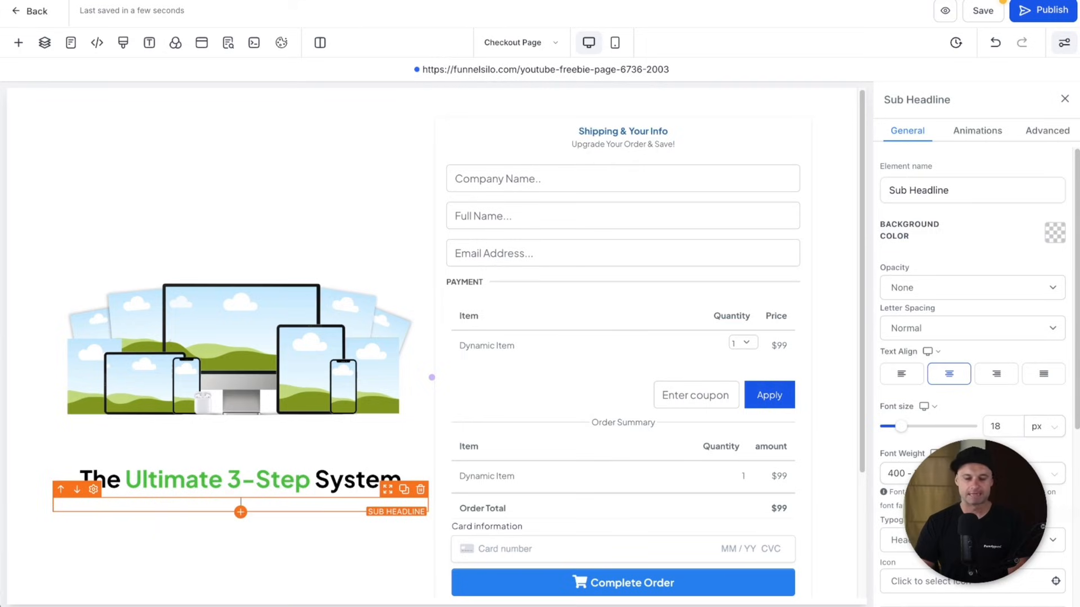
text( Spot)
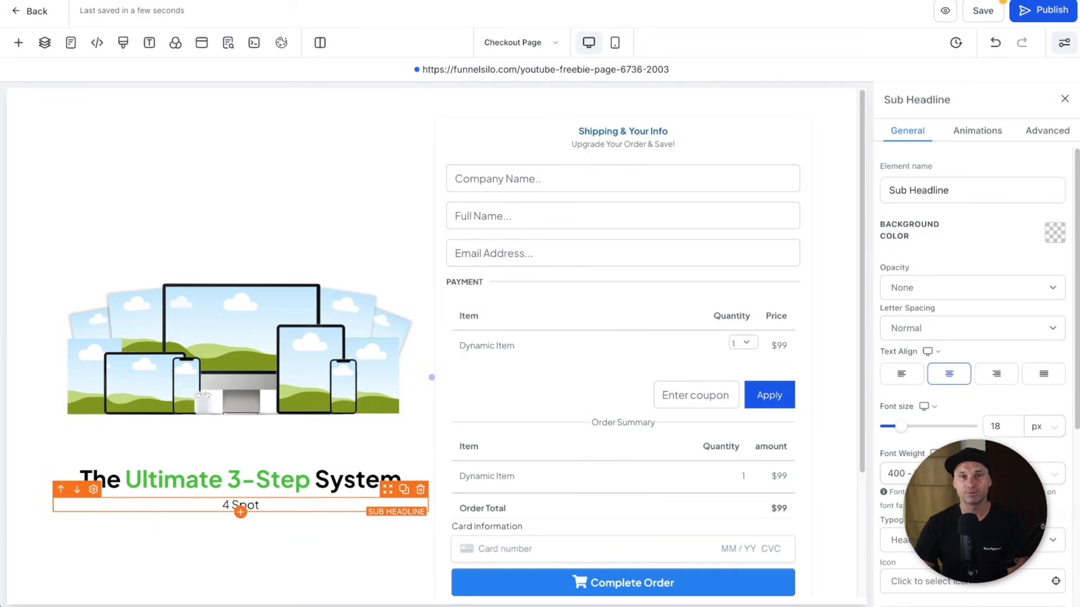
text(s Left Before)
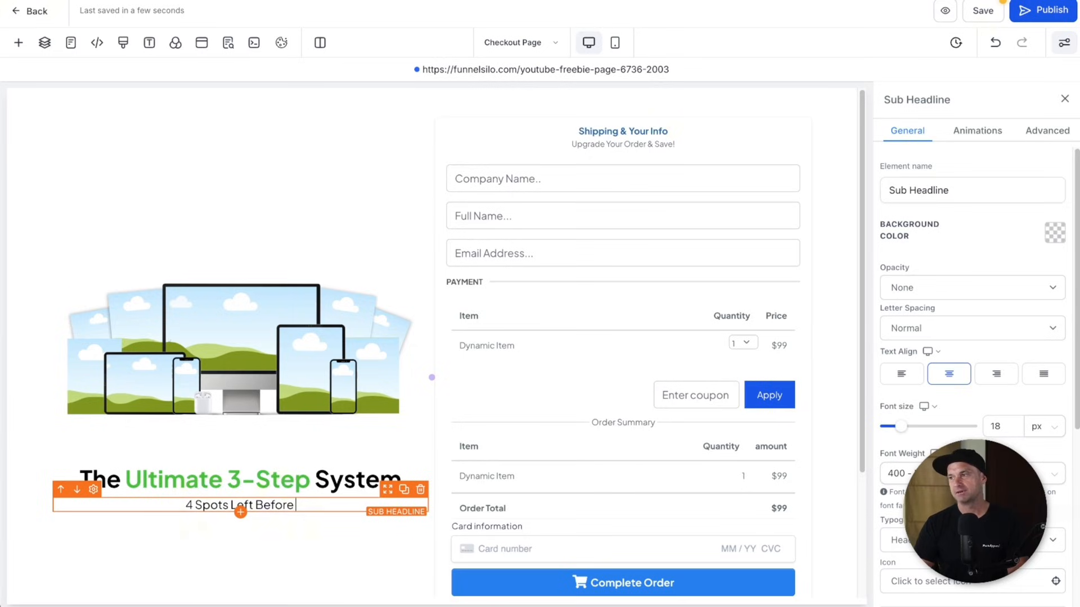
text( Pri)
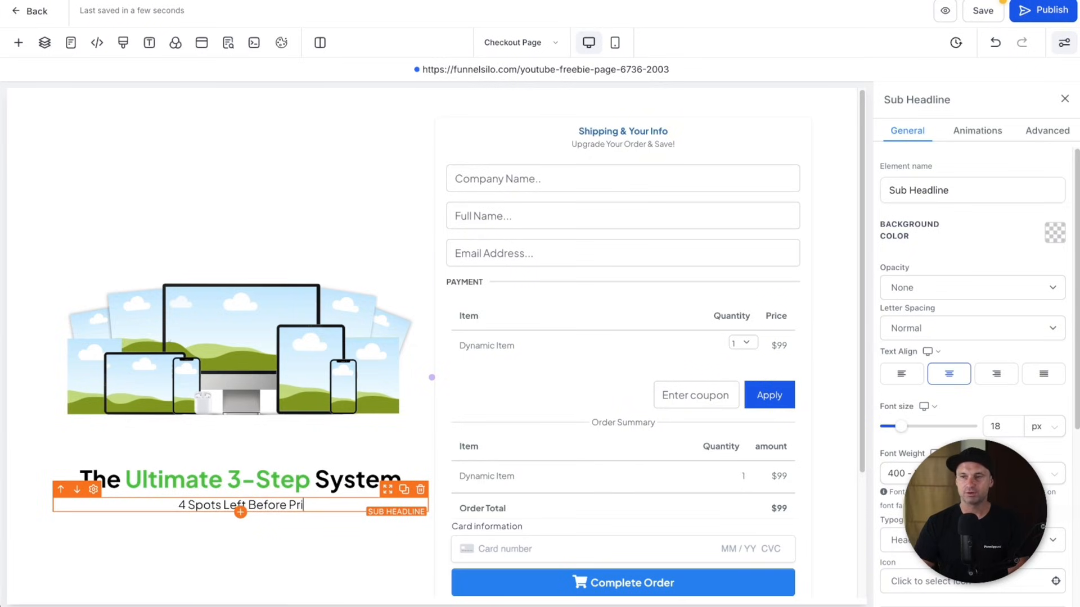
text(ce Increase....)
key(super+a)
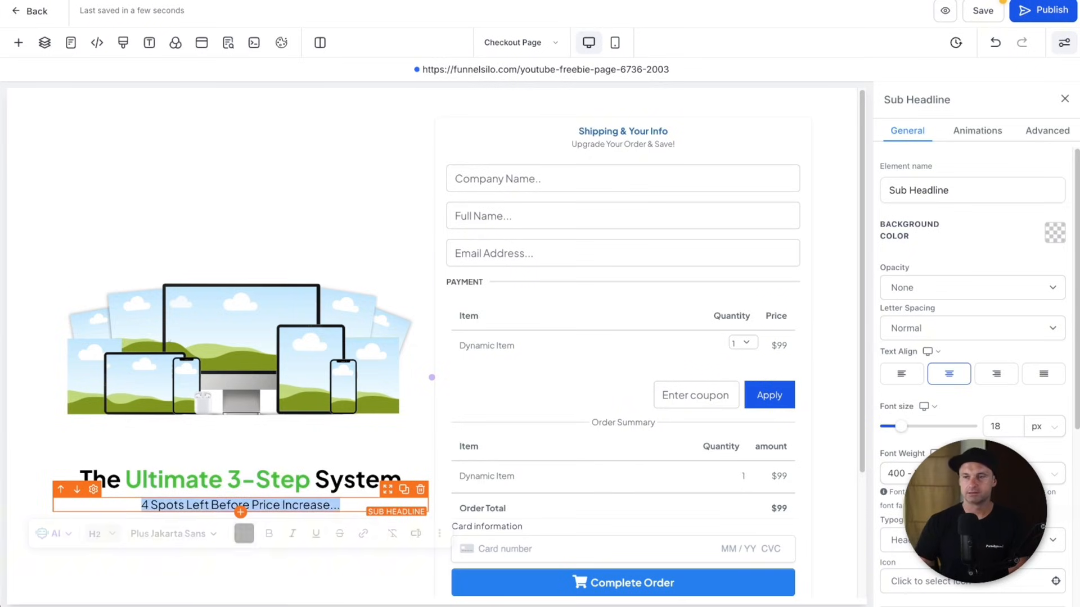
click(267, 534)
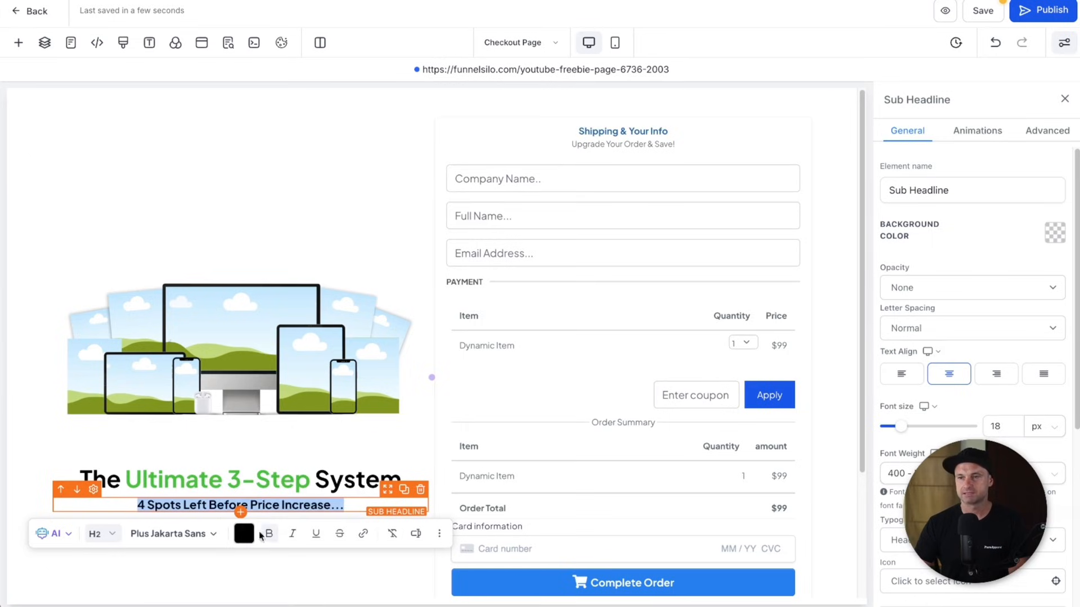
click(244, 534)
click(404, 434)
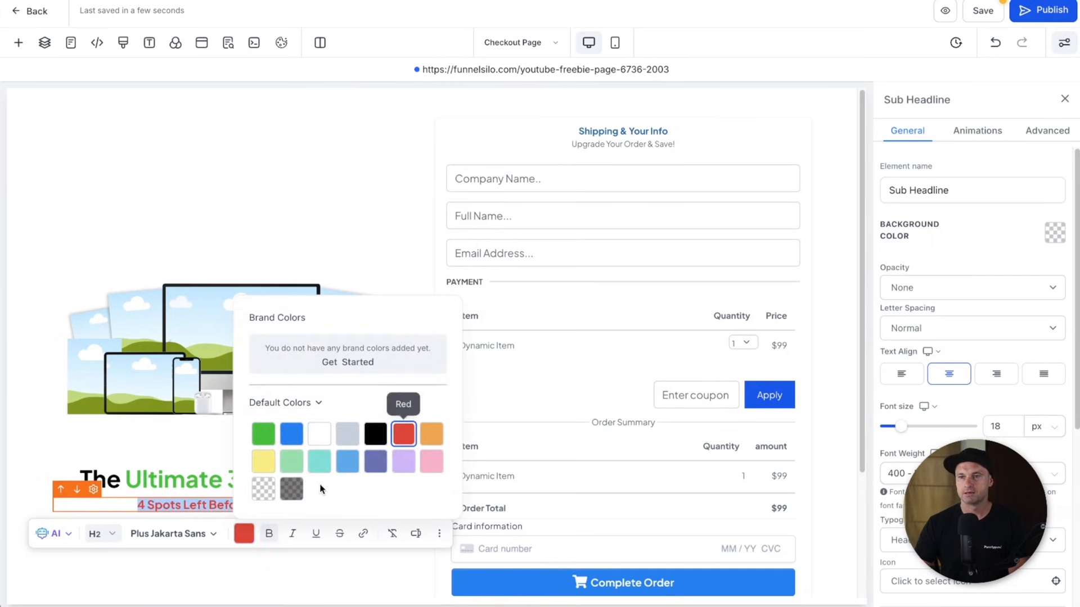
click(76, 446)
click(200, 568)
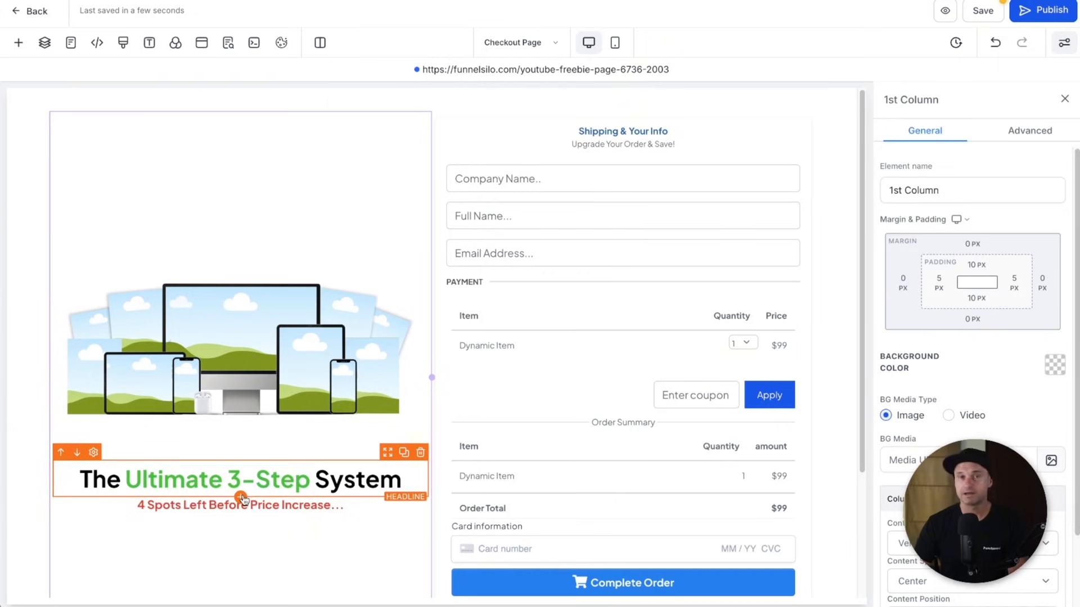
- Duplicate the headline and set the copy's font size to 30px
click(241, 498)
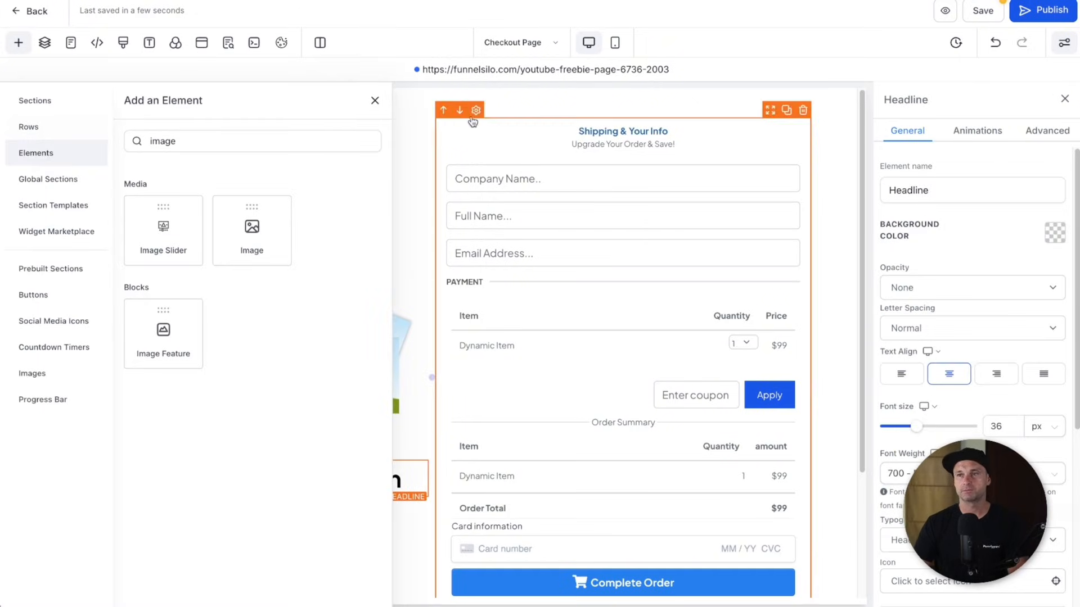
click(374, 101)
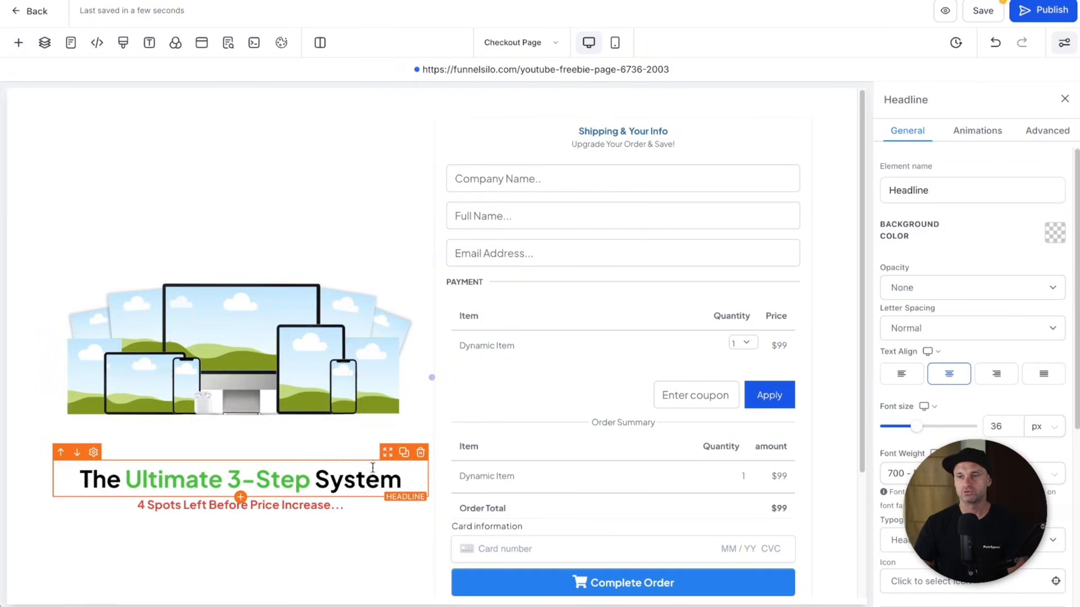
click(403, 452)
click(1001, 422)
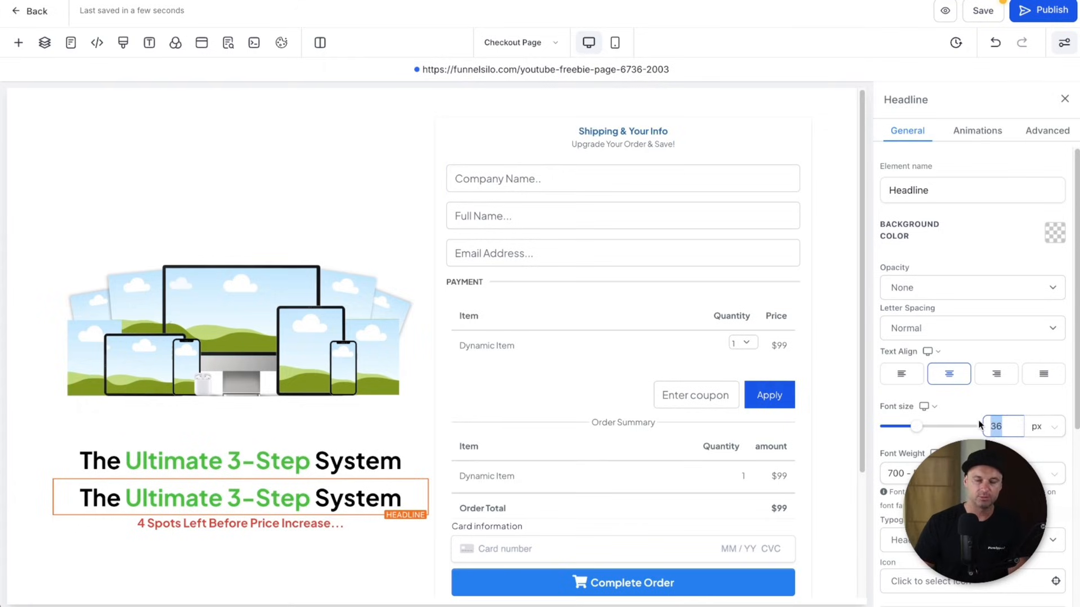
double_click(363, 488)
- Write the price line 'Total Value: $299 Get it for $47', with $299 red and struck through
text(Total)
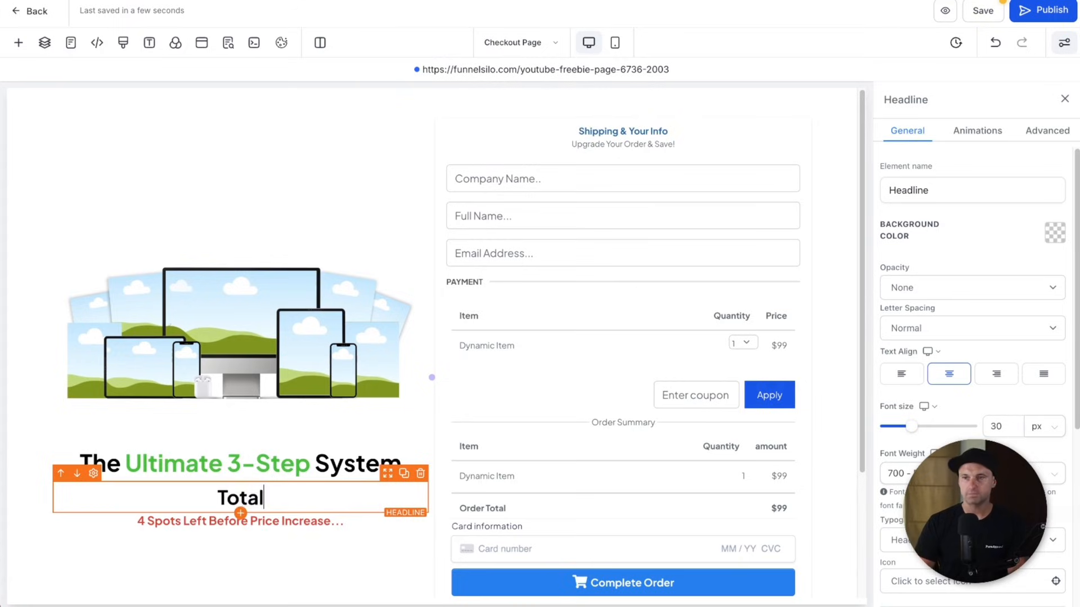
text( Value: $299 G)
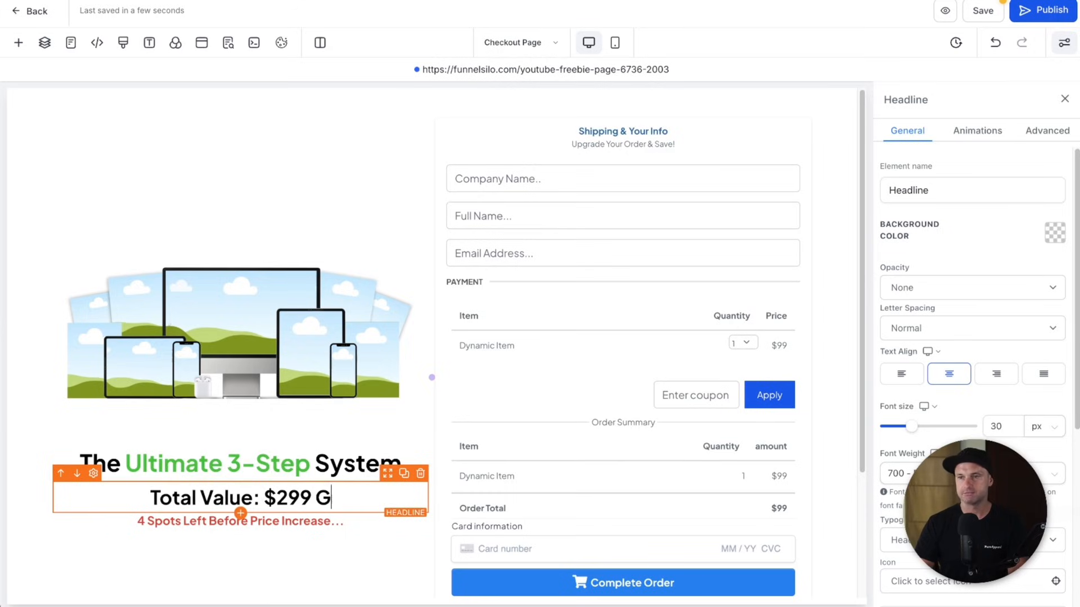
text(et it for $47)
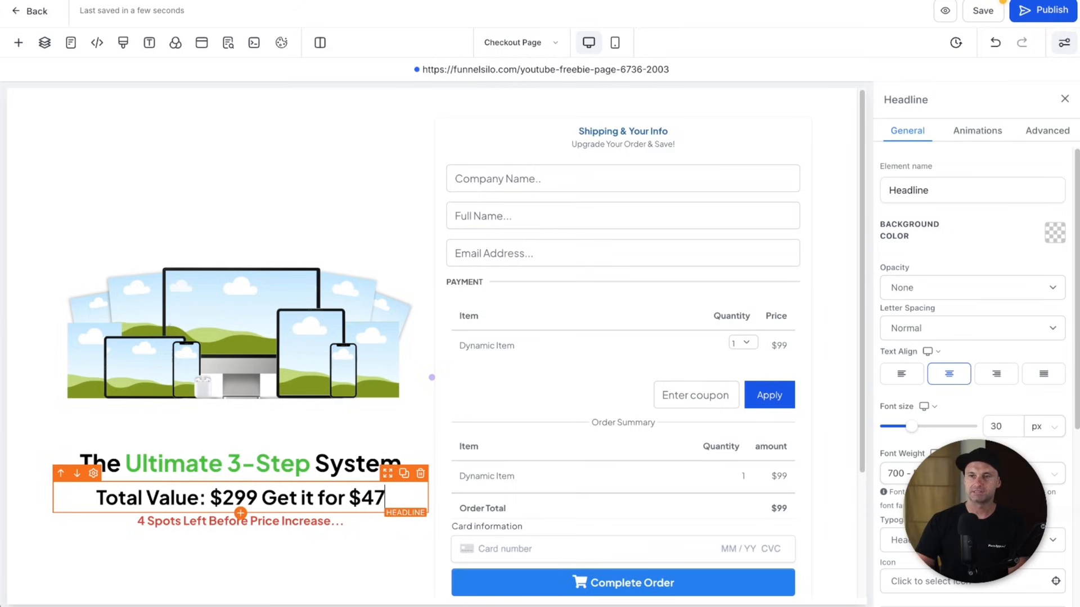
drag(214, 498, 256, 497)
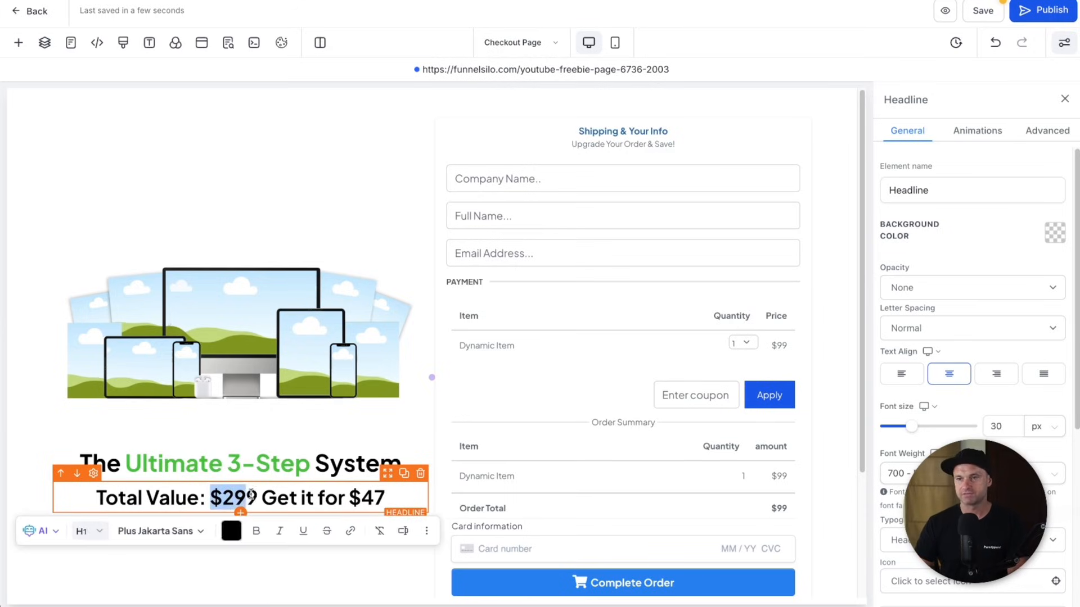
click(237, 531)
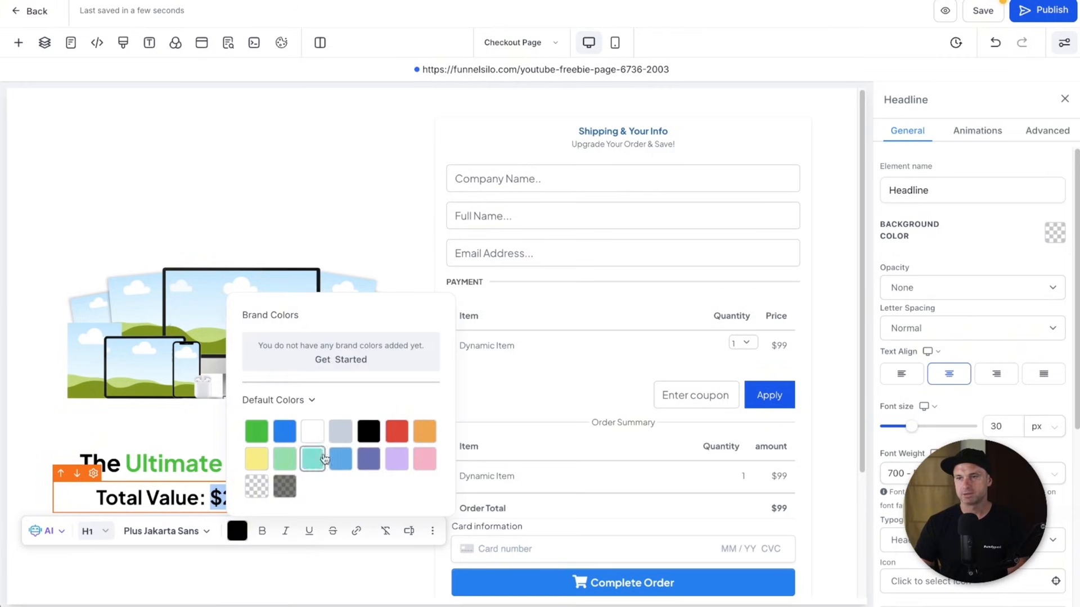
click(396, 431)
click(333, 531)
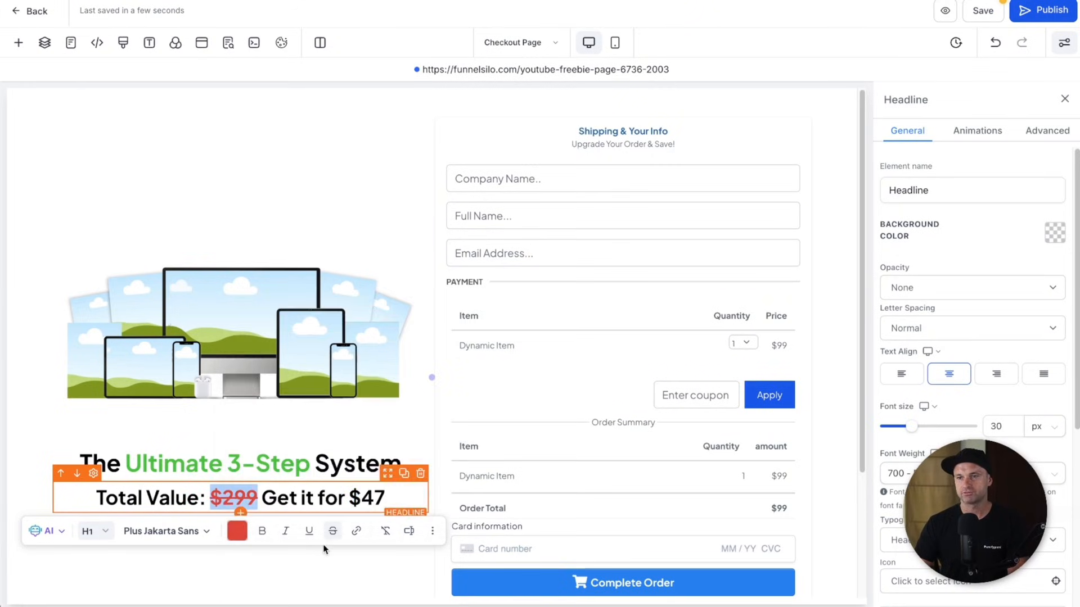
click(317, 564)
- Turn the $47 green and underline 'Total Value'
drag(351, 498, 386, 498)
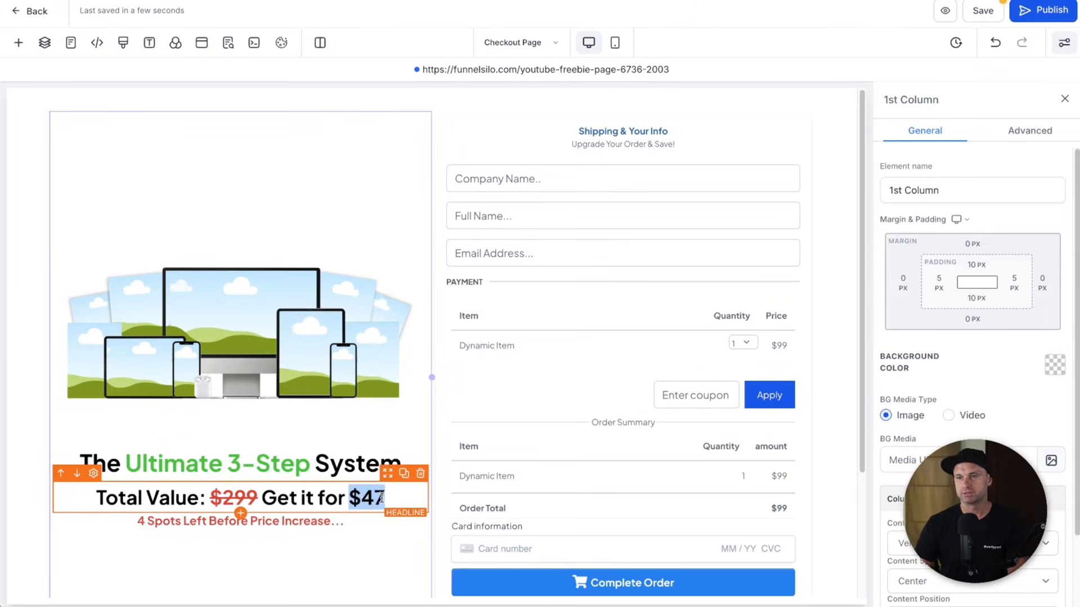
click(579, 529)
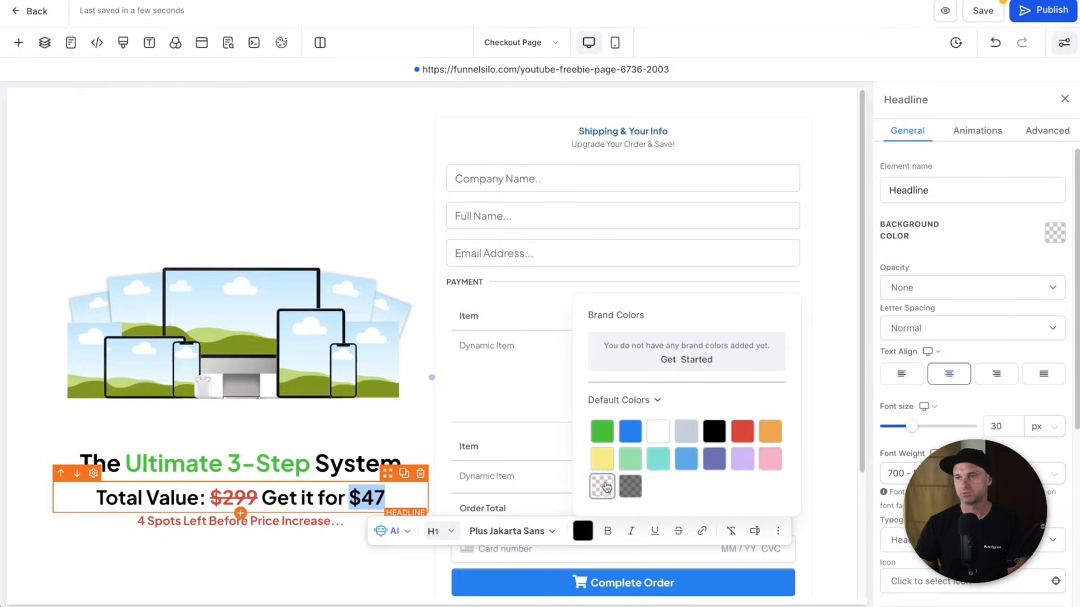
click(602, 431)
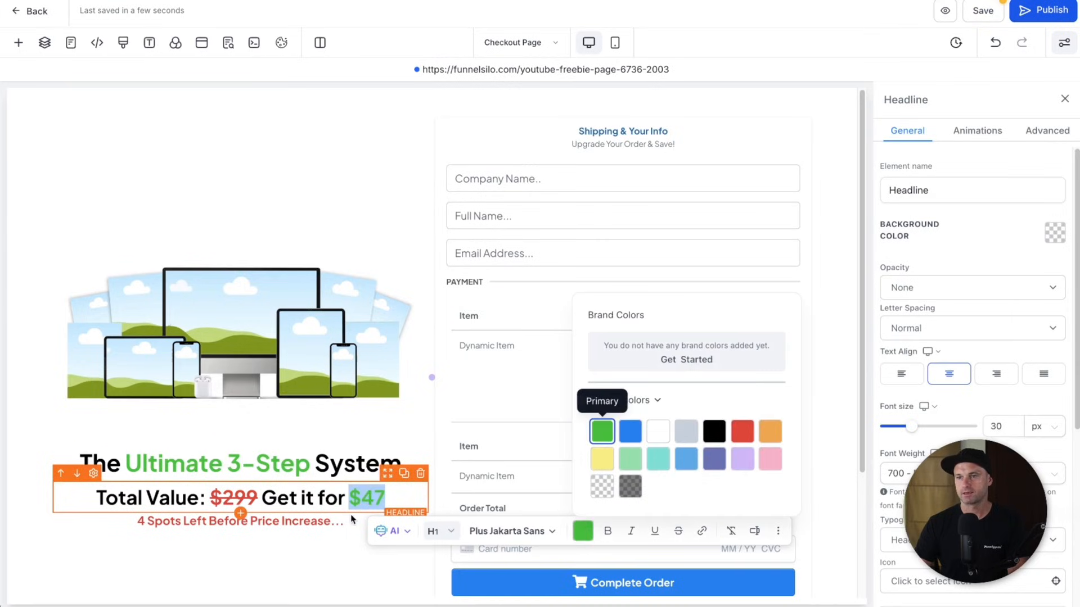
click(185, 499)
drag(95, 498, 197, 495)
click(296, 532)
click(287, 583)
scroll(136, 306, down, 3)
scroll(136, 307, up, 3)
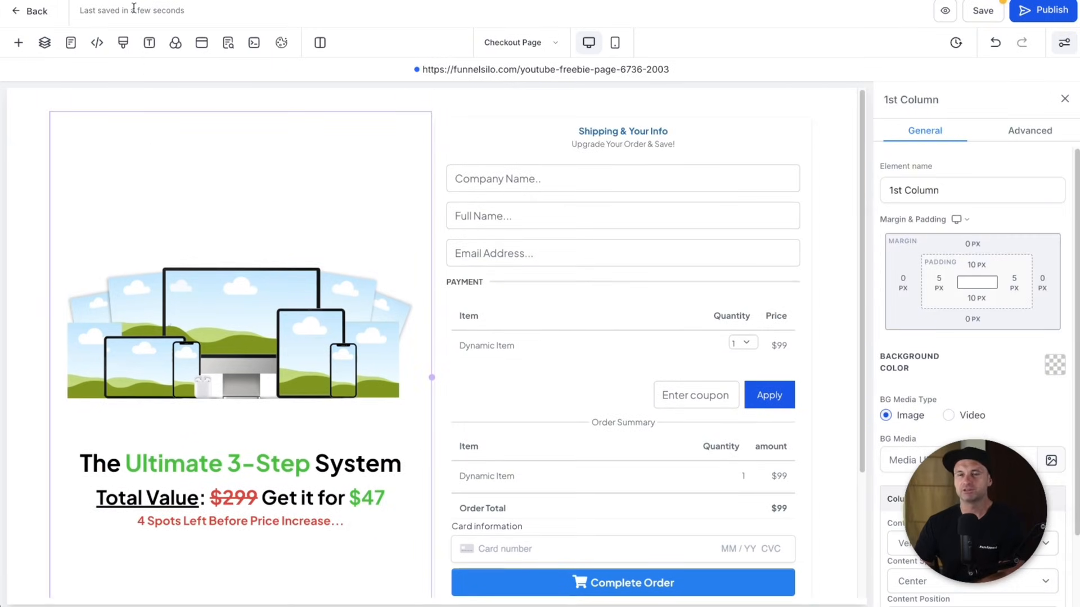
- Add a Bullet List element below the price line
click(19, 42)
click(298, 141)
key(BackSpace)
key(BackSpace)
key(BackSpace)
key(BackSpace)
key(BackSpace)
text(bul)
drag(163, 213, 286, 545)
scroll(285, 545, down, 3)
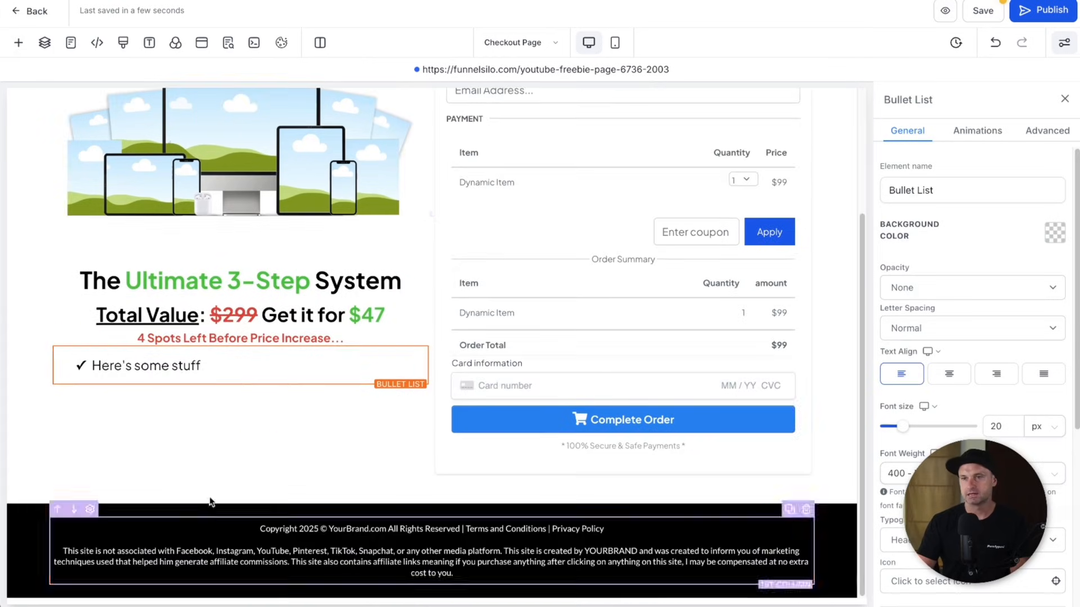
scroll(973, 394, down, 1)
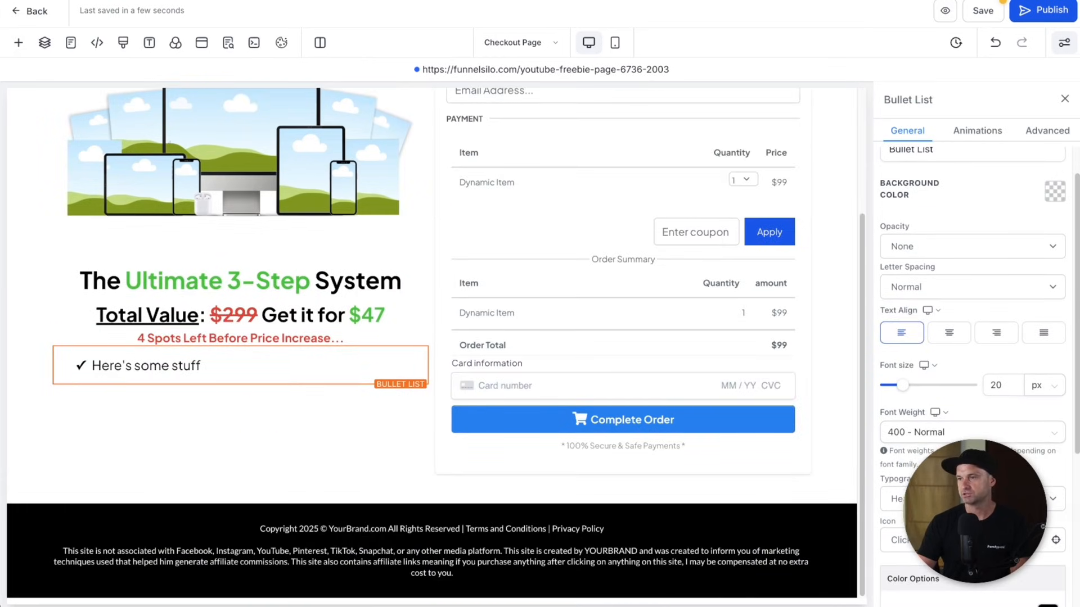
- Set the bullet icon to a check-circle coloured blue
click(1056, 541)
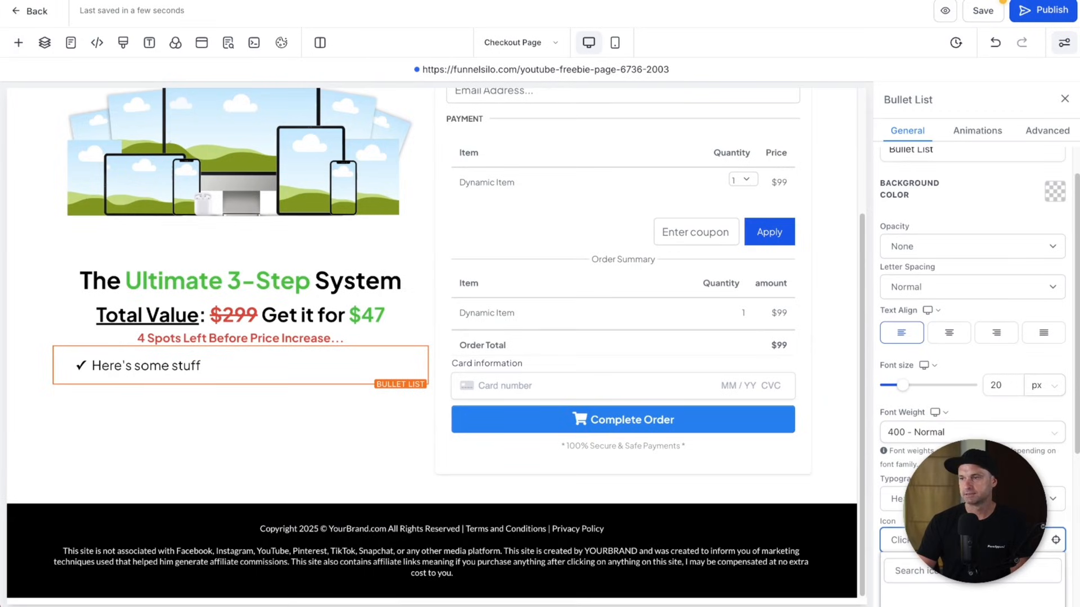
text(check)
scroll(978, 588, down, 1)
click(978, 563)
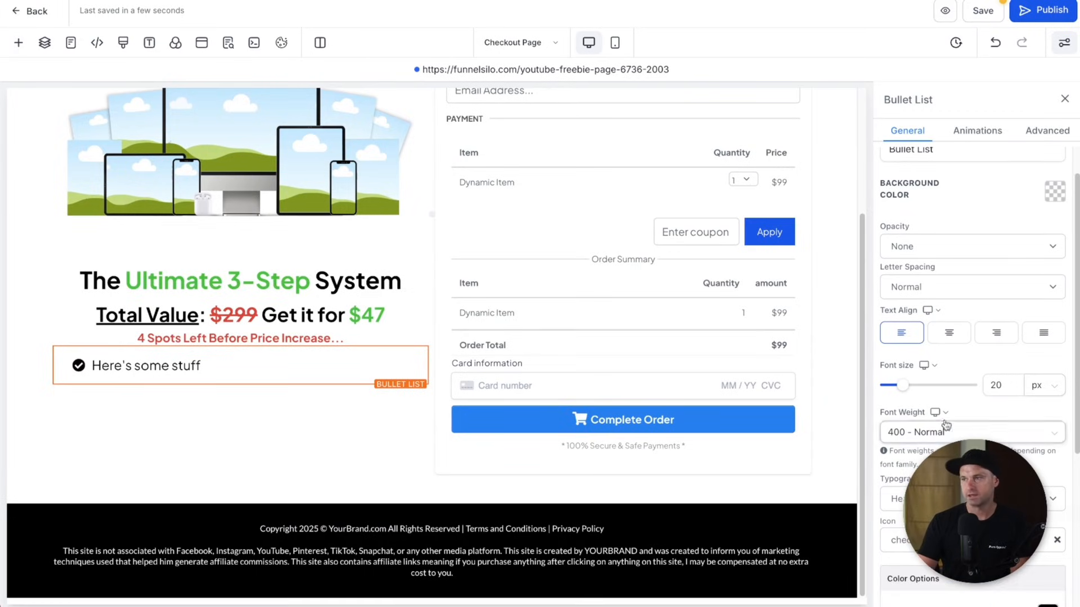
scroll(957, 326, up, 1)
scroll(956, 326, down, 5)
click(1046, 375)
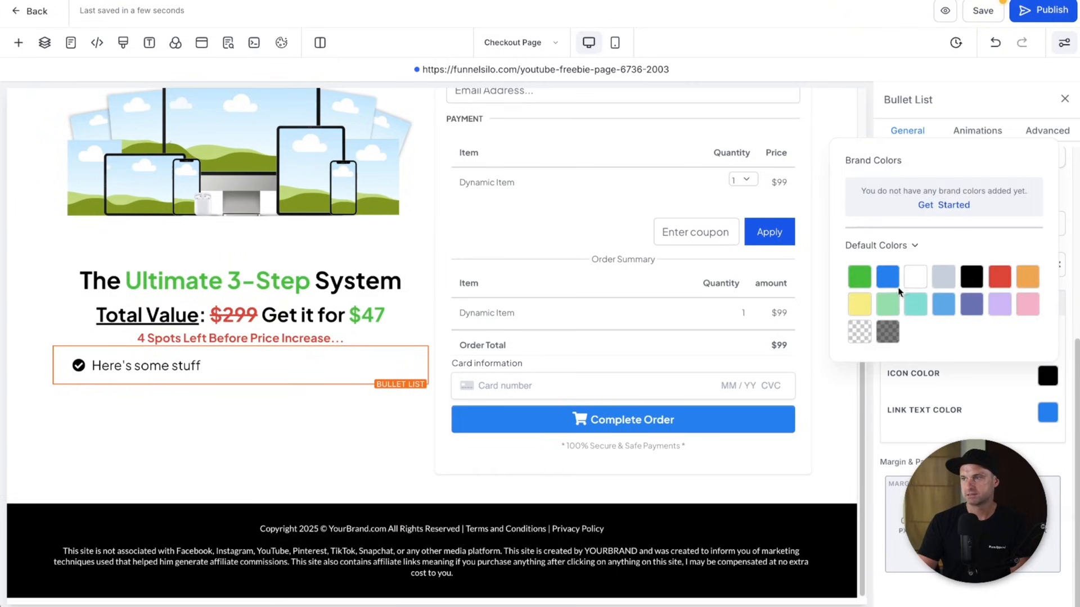
click(860, 277)
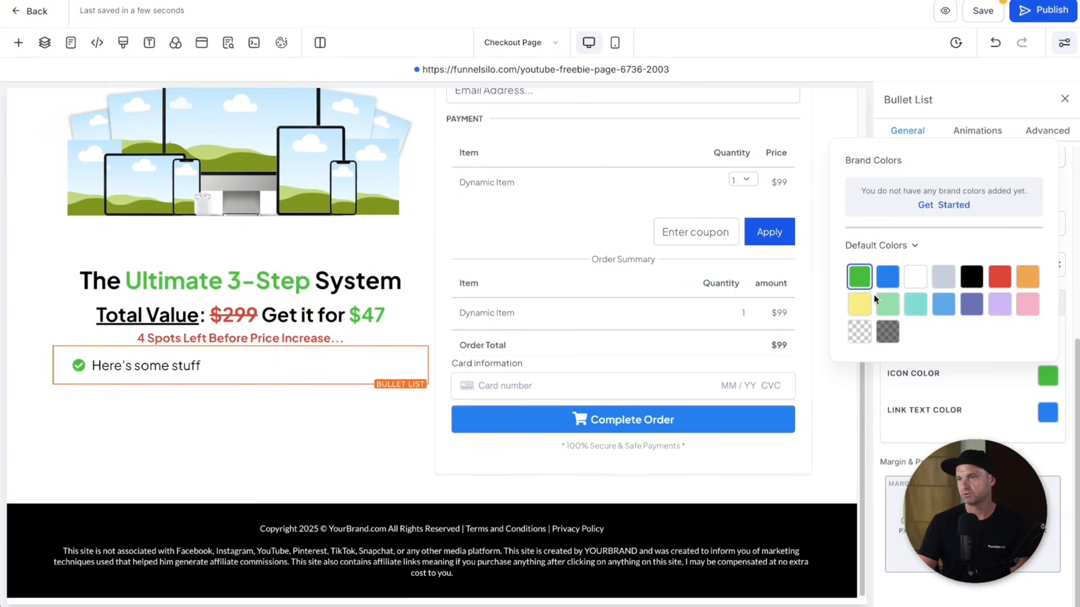
click(887, 277)
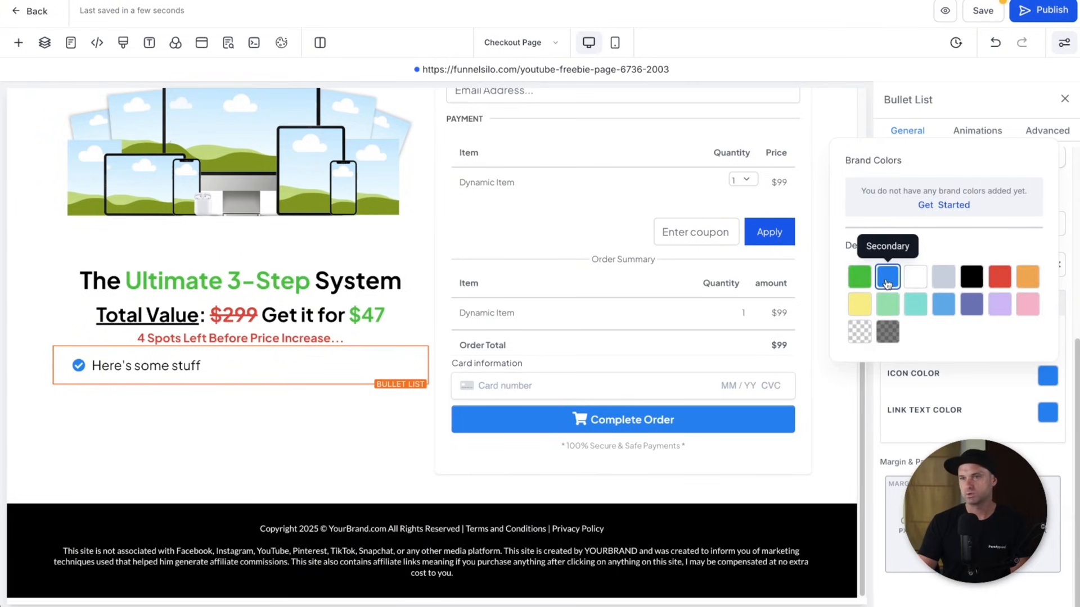
- Extend the list to six bullets by repeating the first item's text
triple_click(329, 365)
key(ctrl+c)
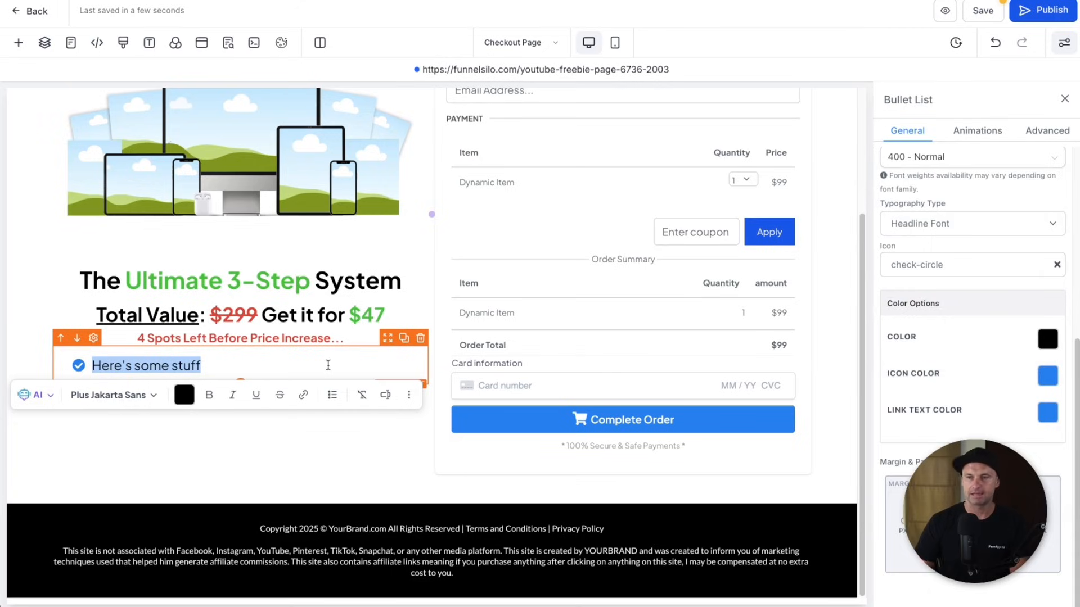
click(328, 365)
key(Return)
key(ctrl+v)
key(Return)
key(ctrl+v)
key(Return)
key(ctrl+v)
key(Return)
key(ctrl+v)
key(Return)
key(ctrl+v)
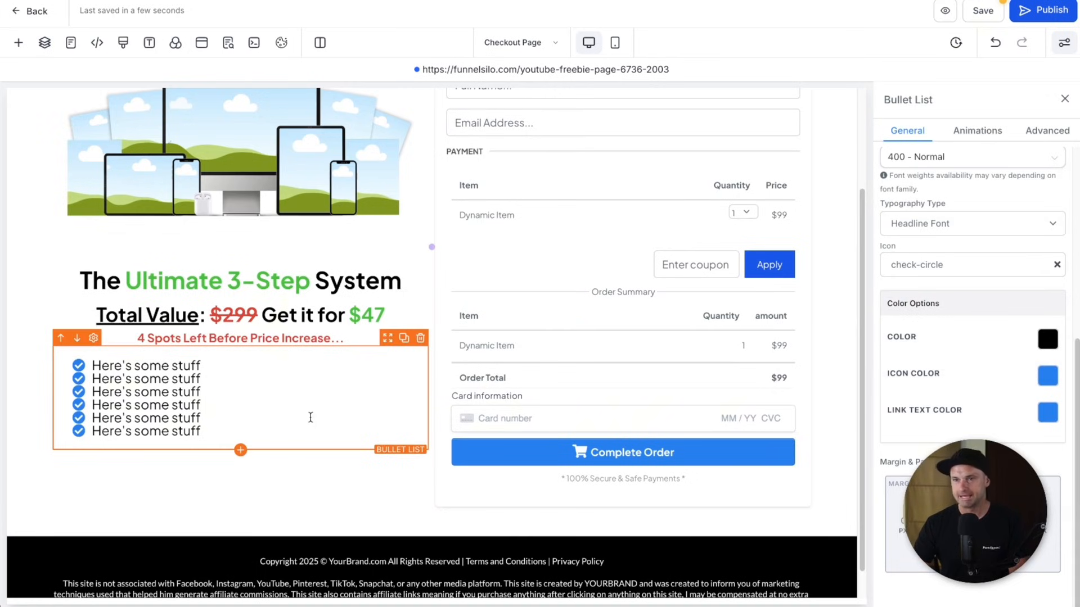
- Set the bullet list's line height to 1.5 em
key(ctrl+a)
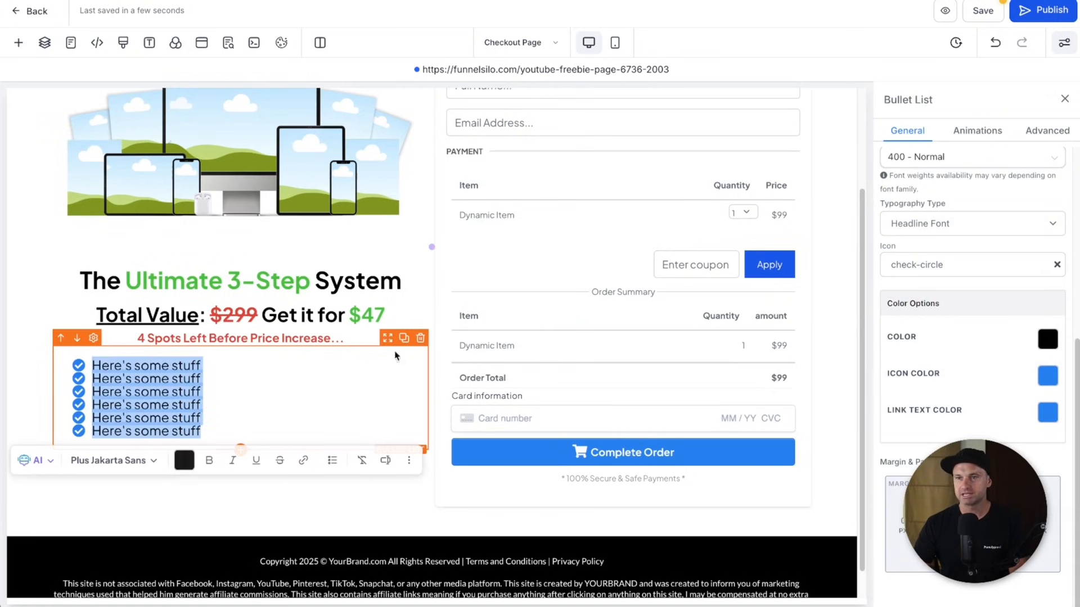
click(1062, 137)
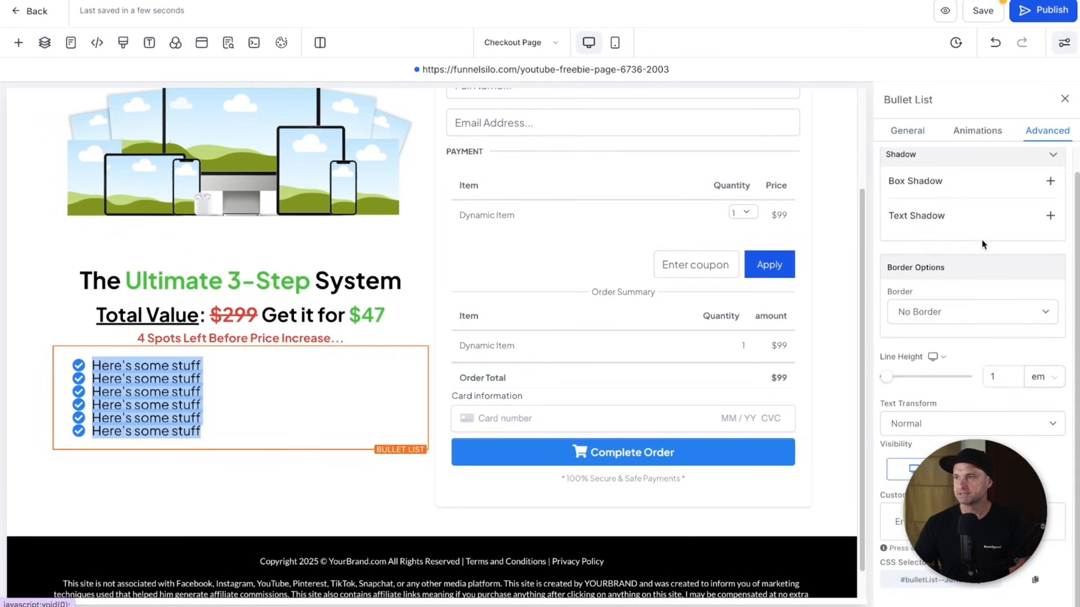
click(994, 376)
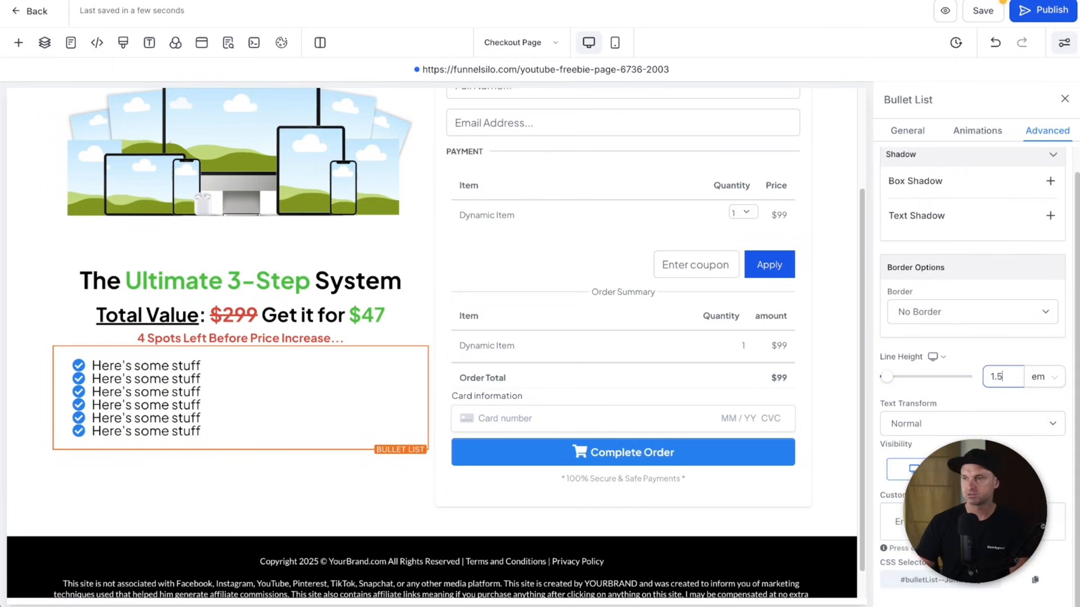
text(1.5)
key(Return)
click(366, 453)
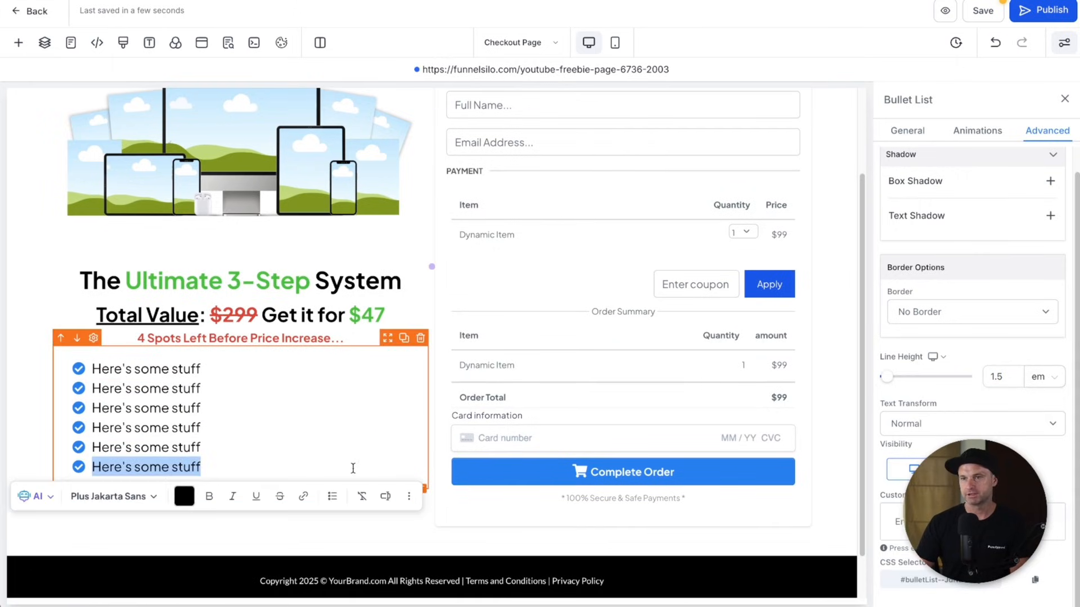
click(335, 520)
scroll(335, 520, down, 1)
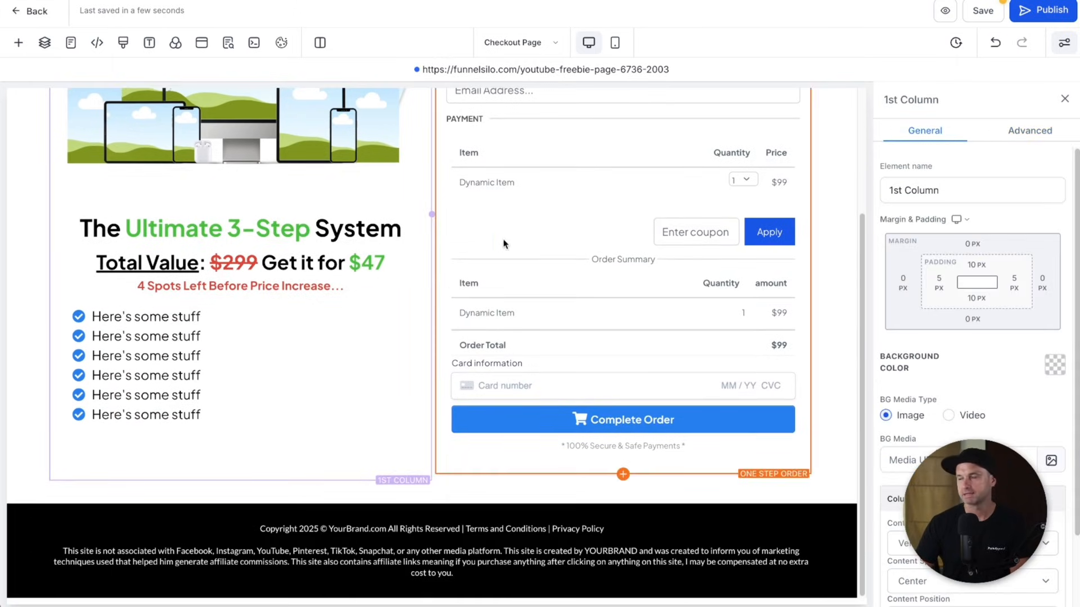
- Add a left-aligned sub-headline reading 'Comes with out 14-Day Money Back Guarantee' below the bullets
click(19, 44)
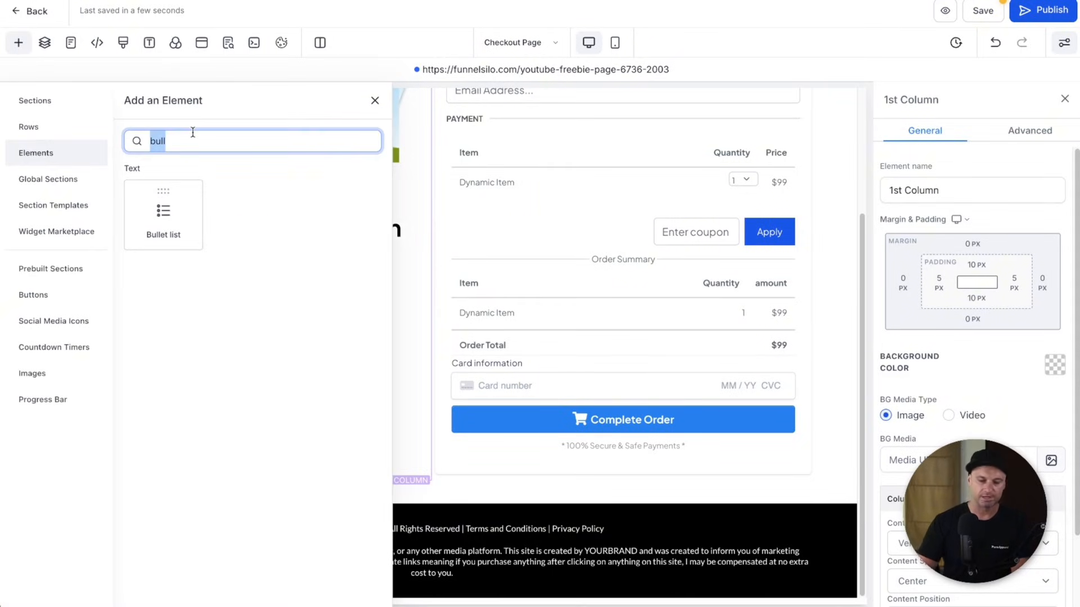
key(BackSpace)
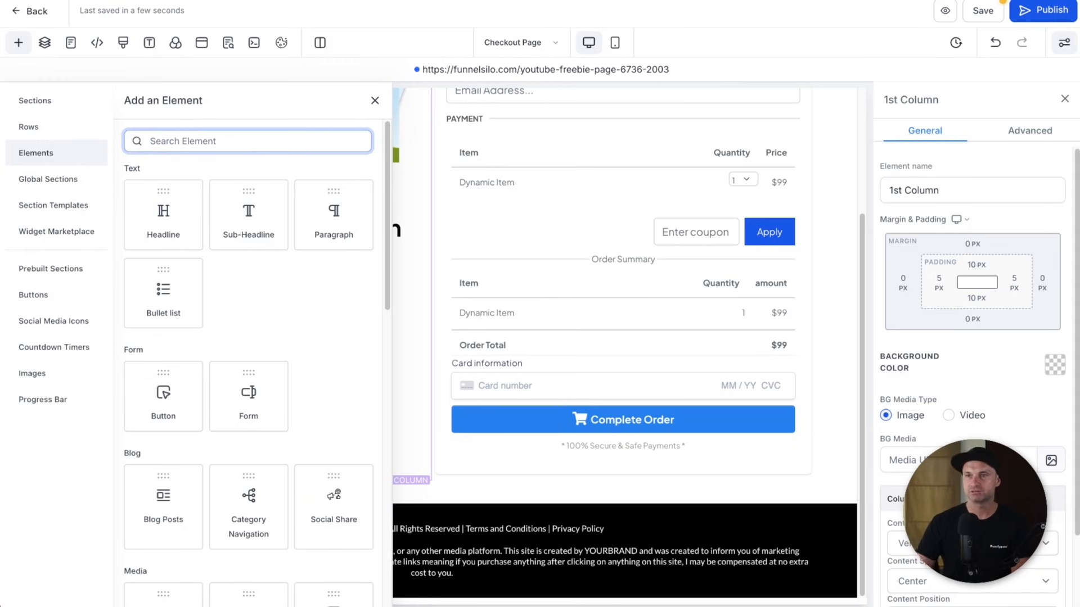
drag(248, 212, 262, 444)
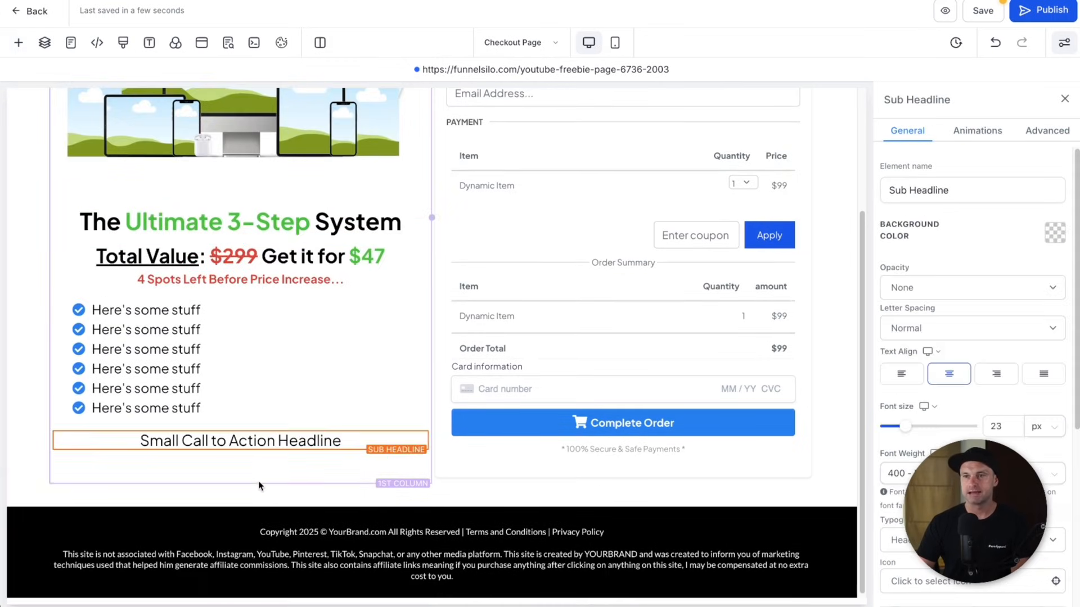
triple_click(253, 442)
click(901, 373)
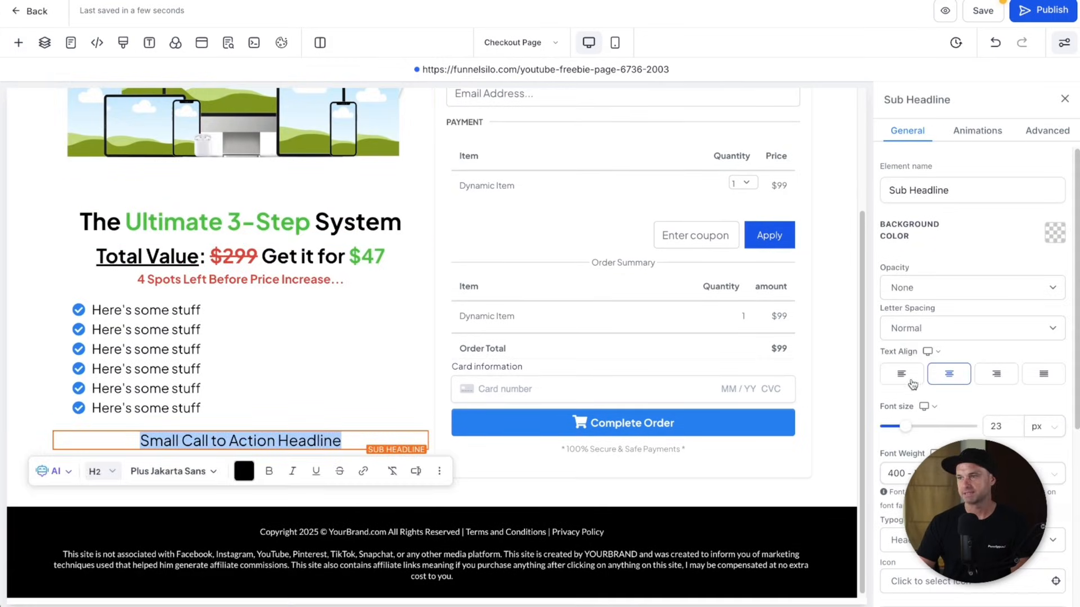
triple_click(356, 433)
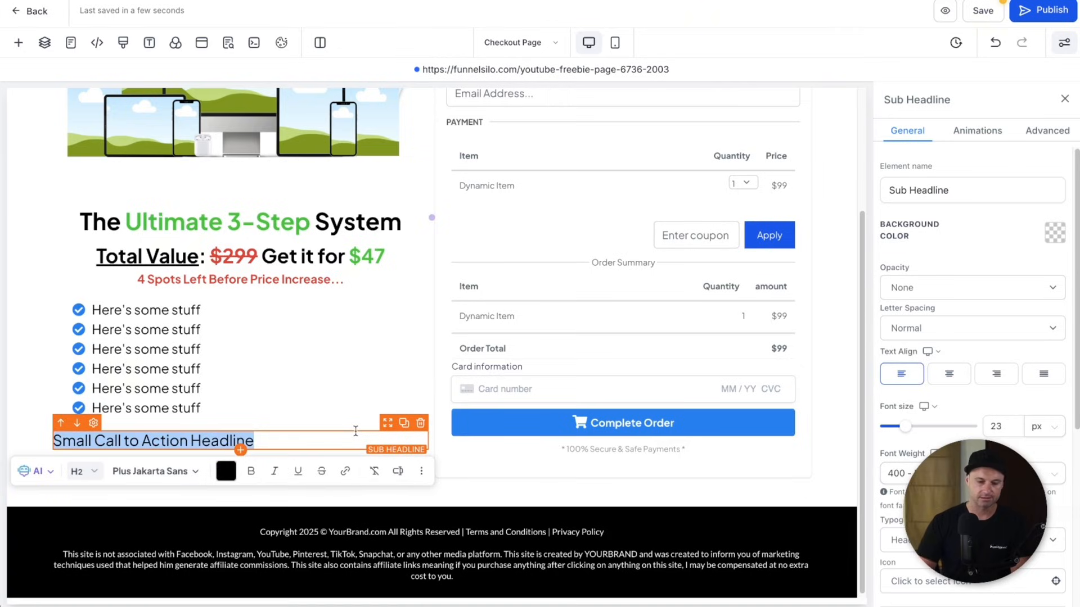
text(Comes with out 14)
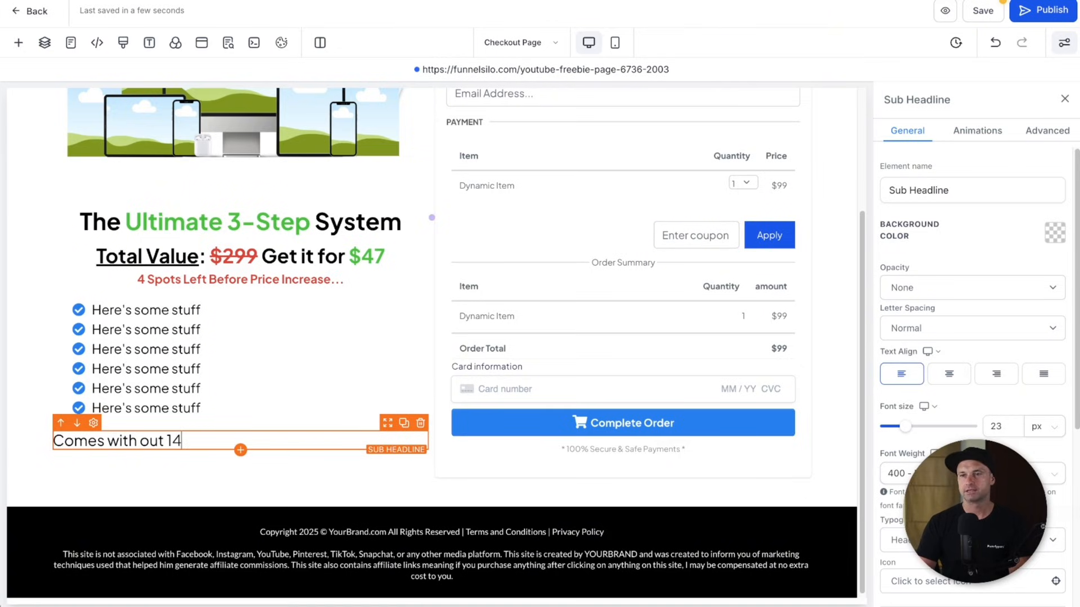
text(-Day Money)
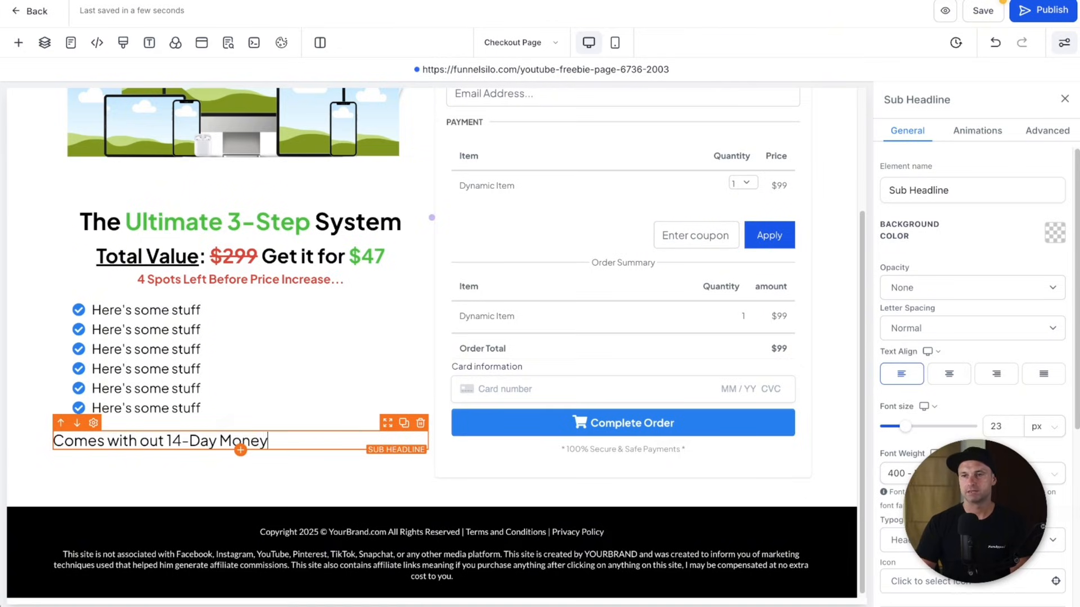
text( Back Guarantee)
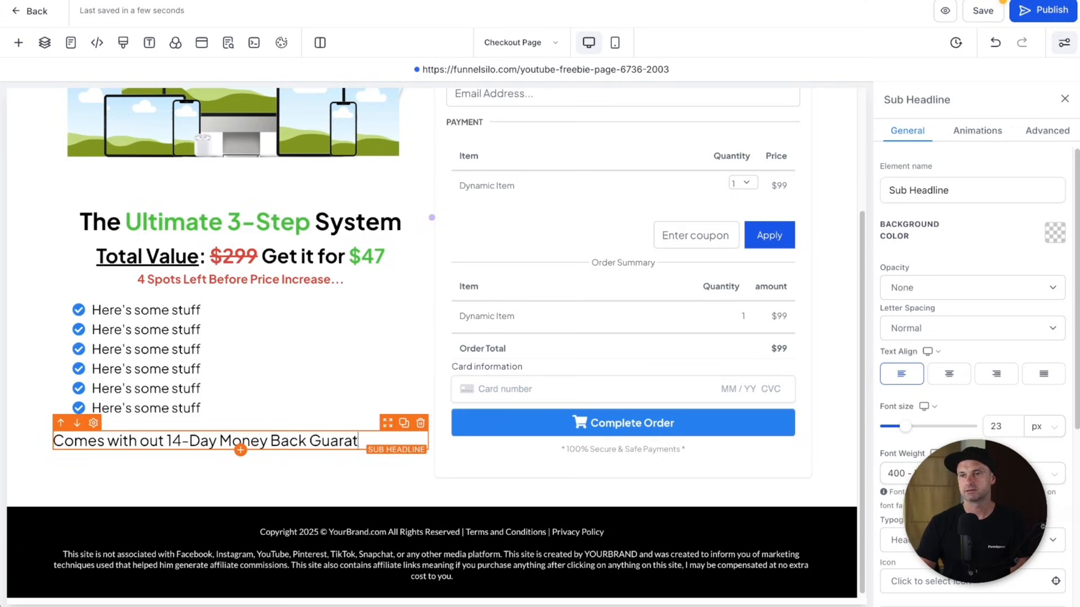
- Make the guarantee sub-headline 20px and bold
key(ctrl+a)
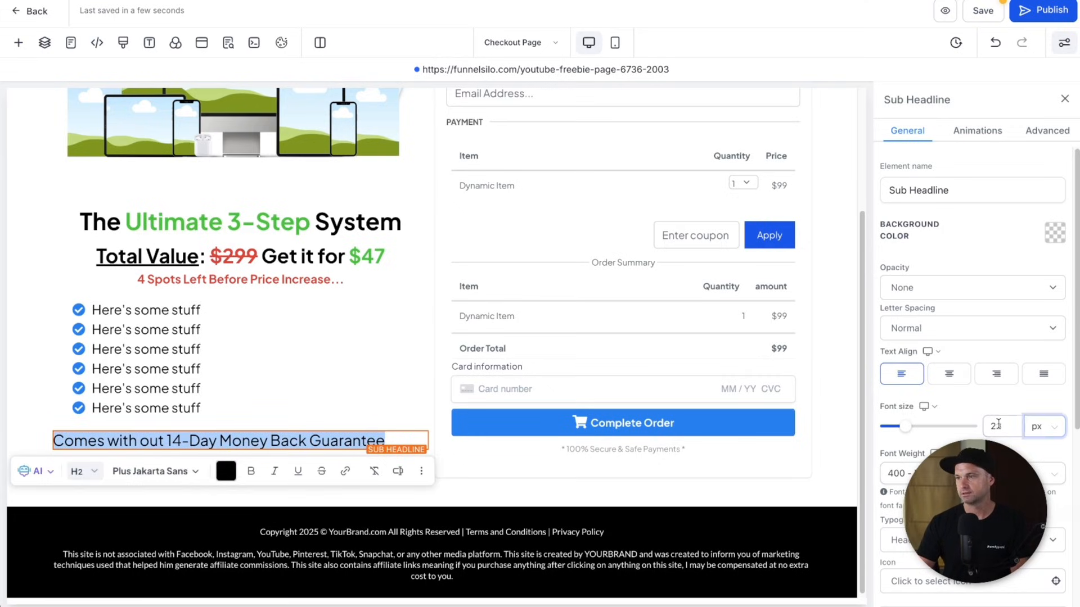
double_click(996, 426)
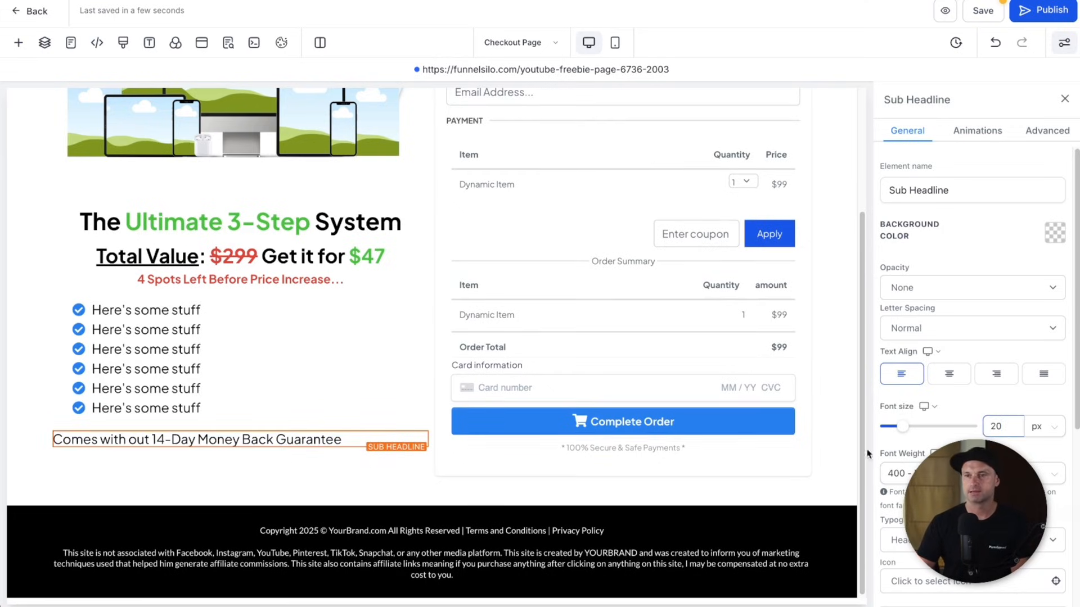
triple_click(344, 441)
key(ctrl+b)
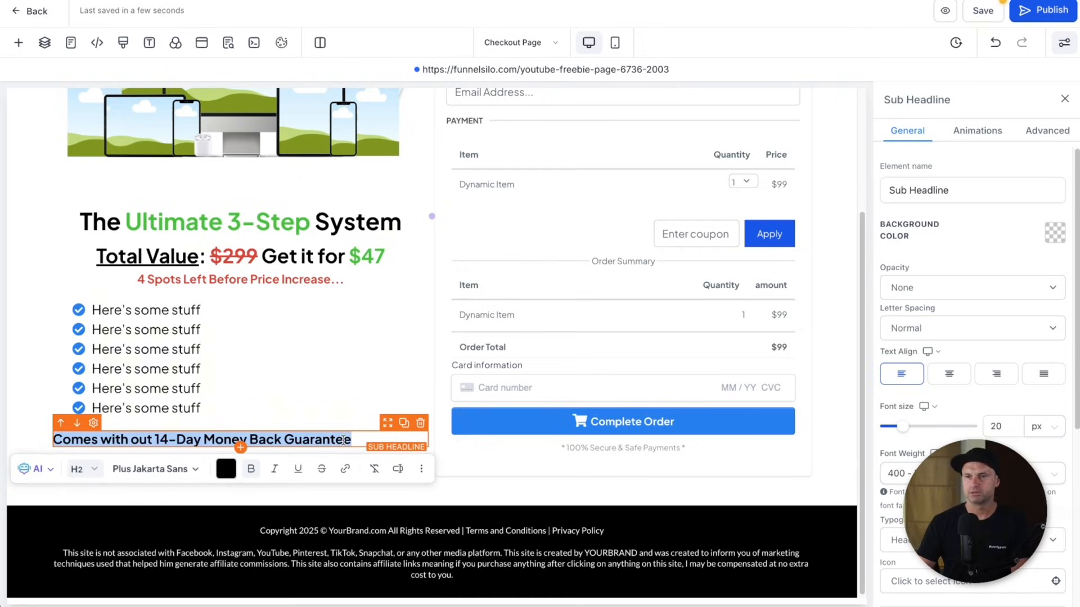
click(361, 438)
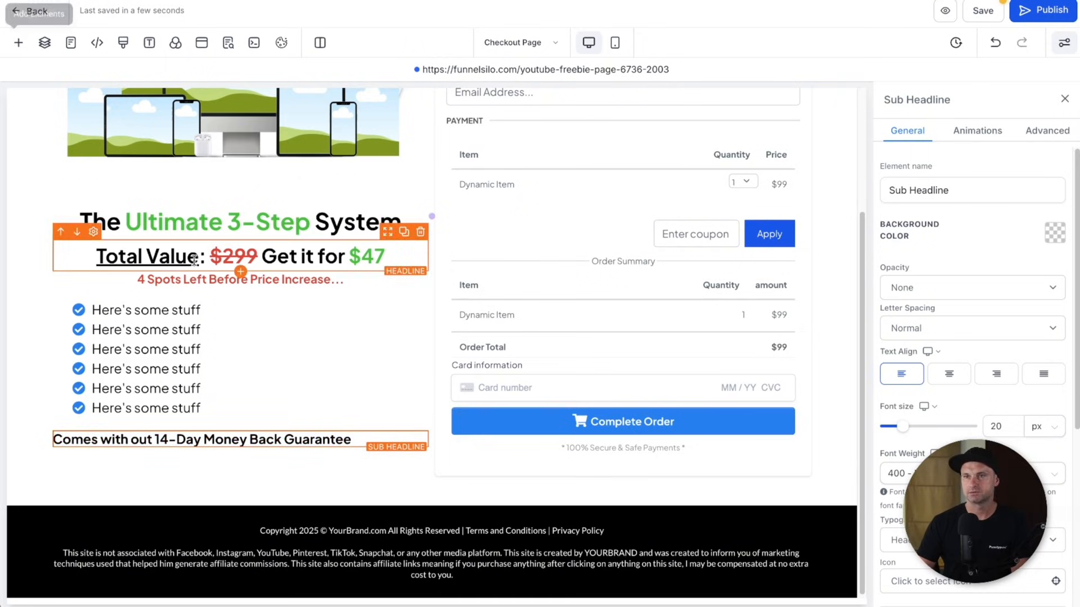
click(19, 43)
- Add a paragraph: 'If you purchase our product and within 14-days you're not satisfied, you can reach out to support and get a no questions refund.'
drag(333, 209, 252, 551)
triple_click(253, 548)
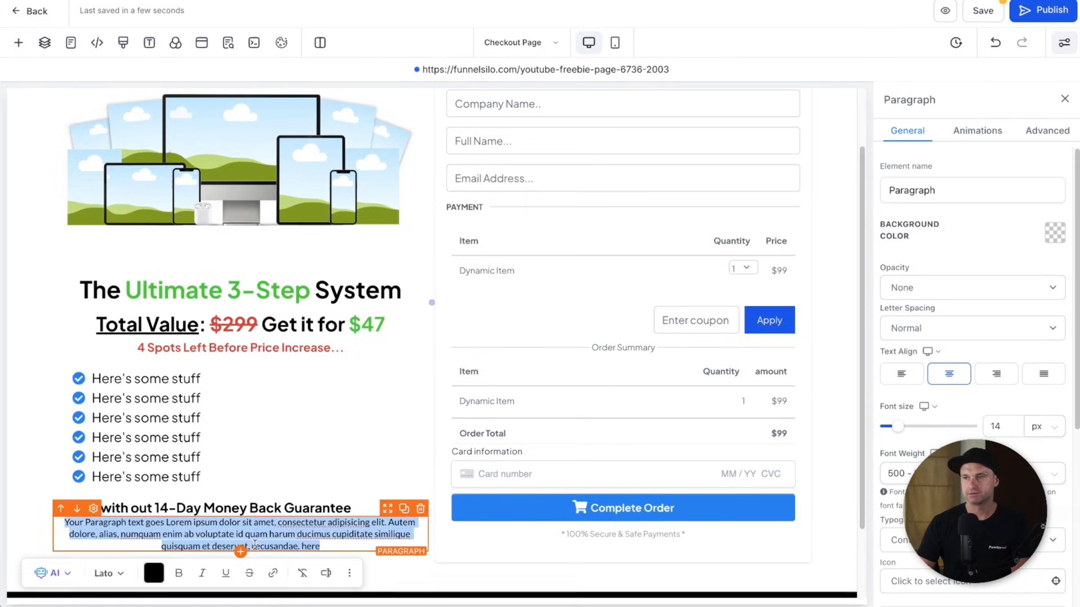
key(BackSpace)
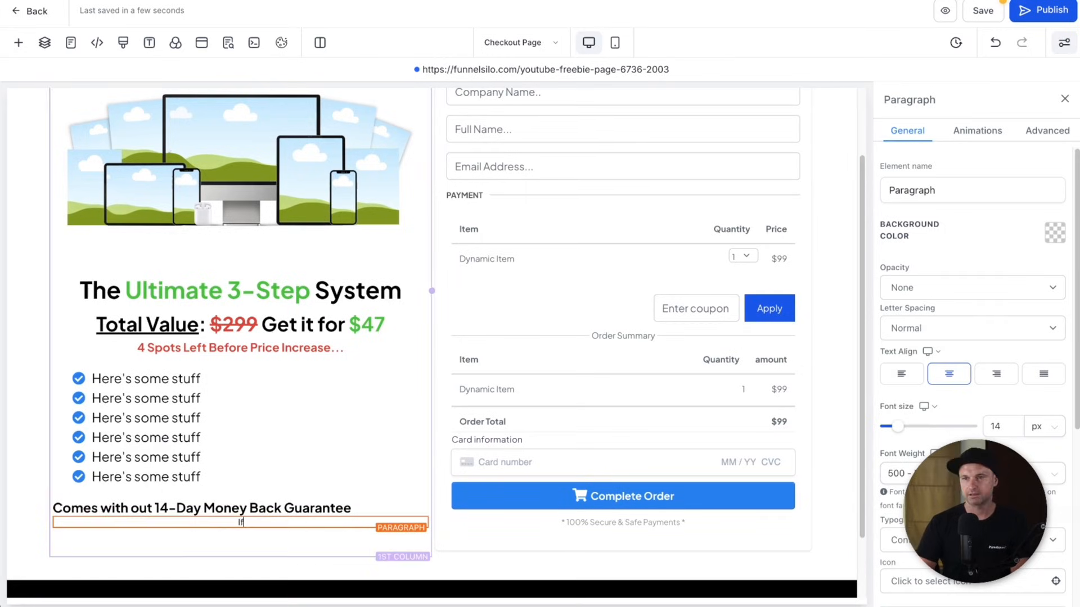
text(If you purchase our product and within 14-day y)
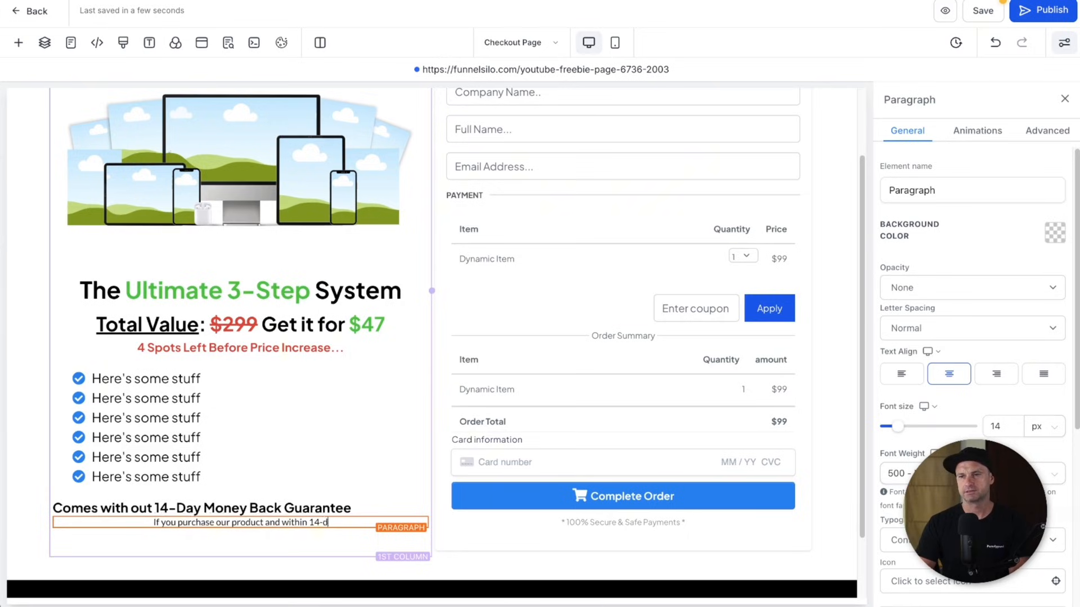
key(BackSpace)
key(BackSpace)
text(s you're not sati)
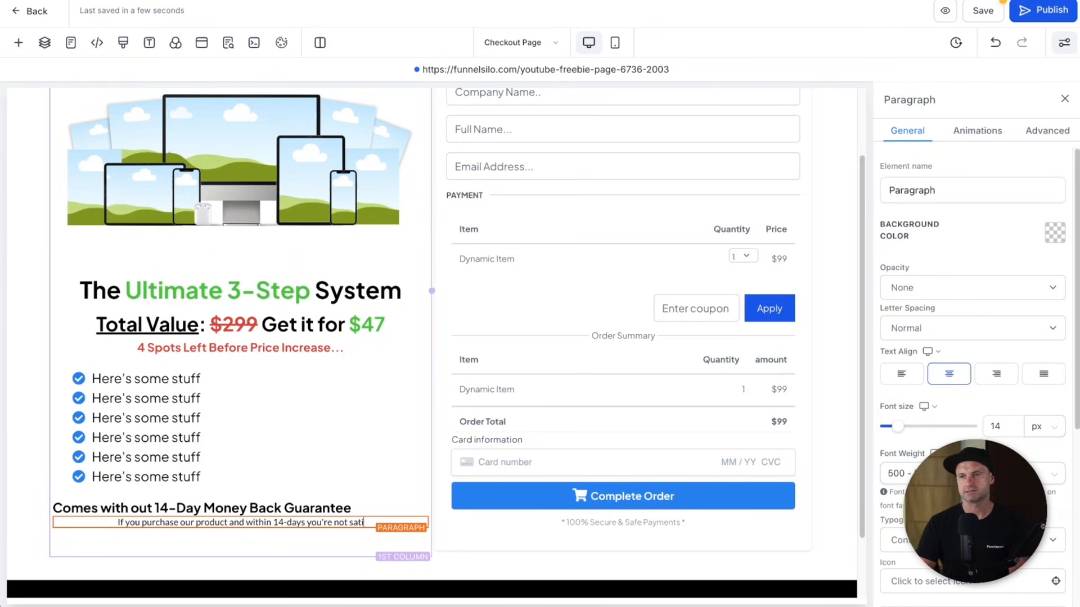
text(sfied, you can reach)
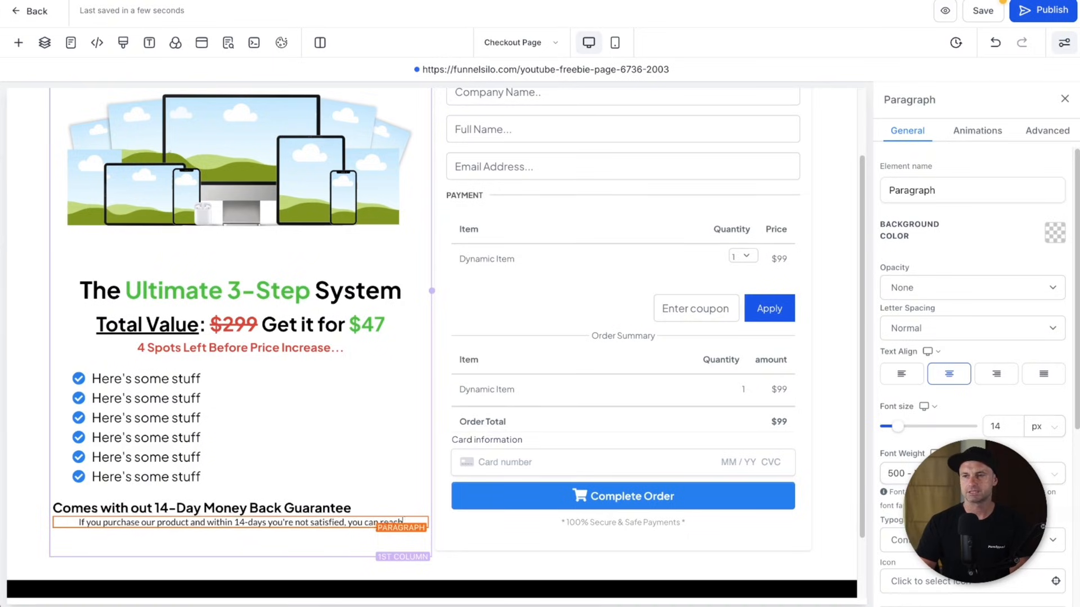
text( out to support)
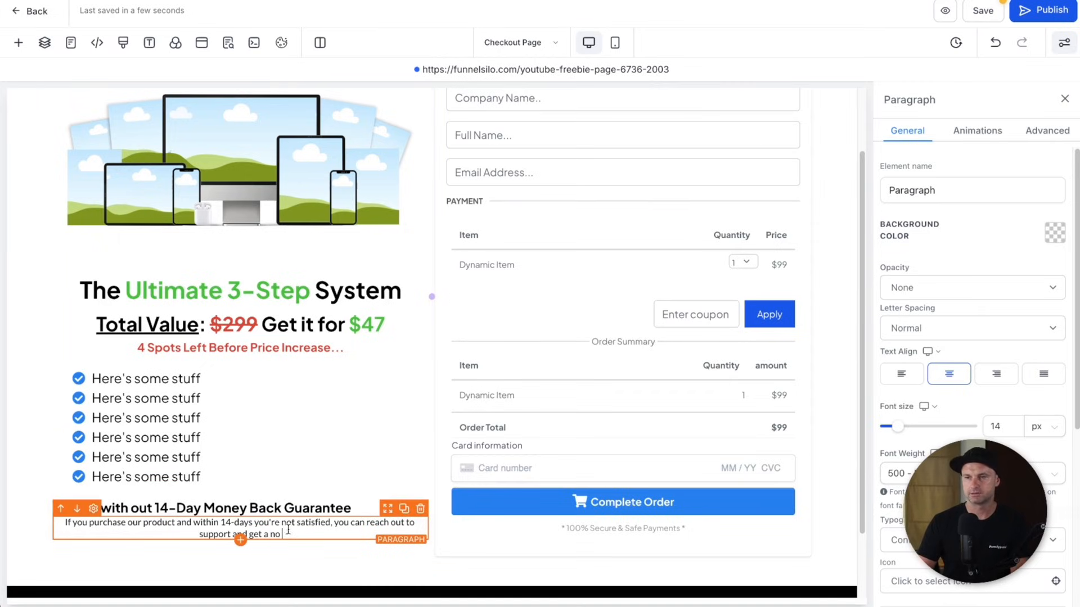
text(and get a no questions refund.)
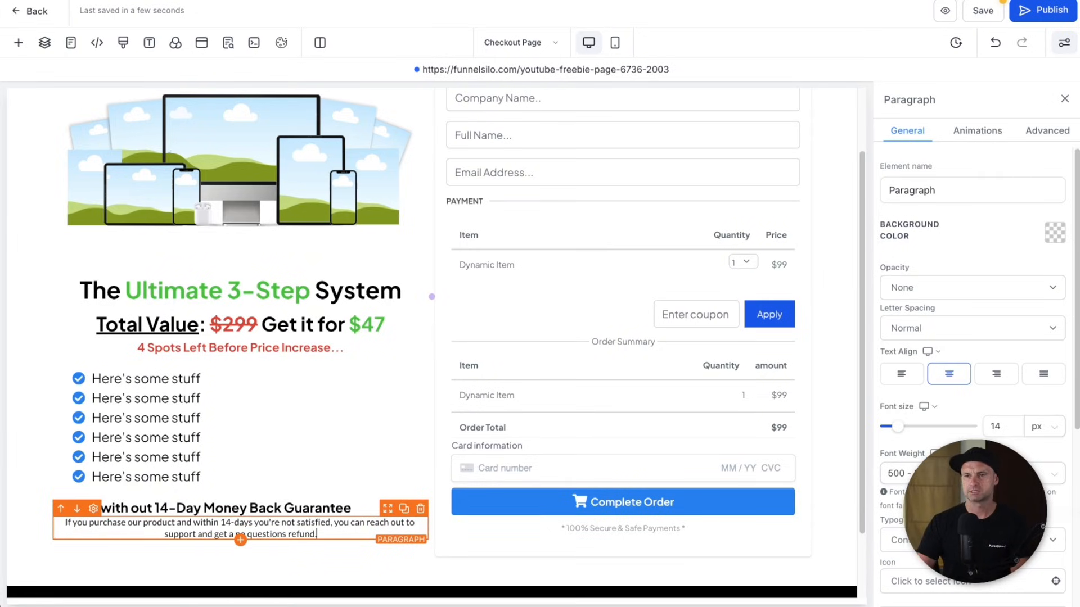
- Left-align the refund paragraph at 16px font size and save the page
key(ctrl+a)
click(911, 376)
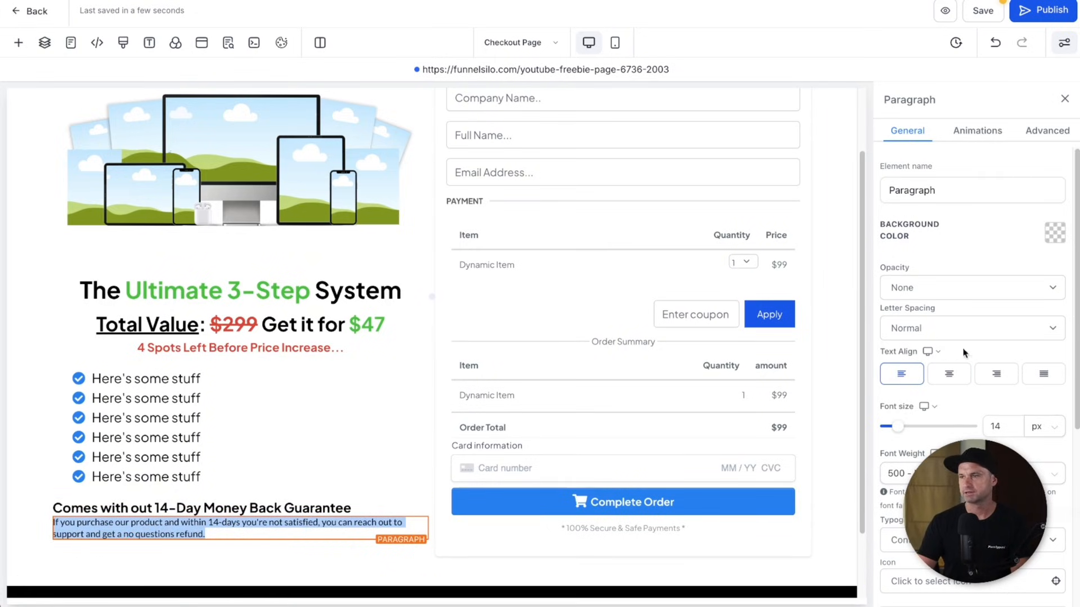
click(1009, 427)
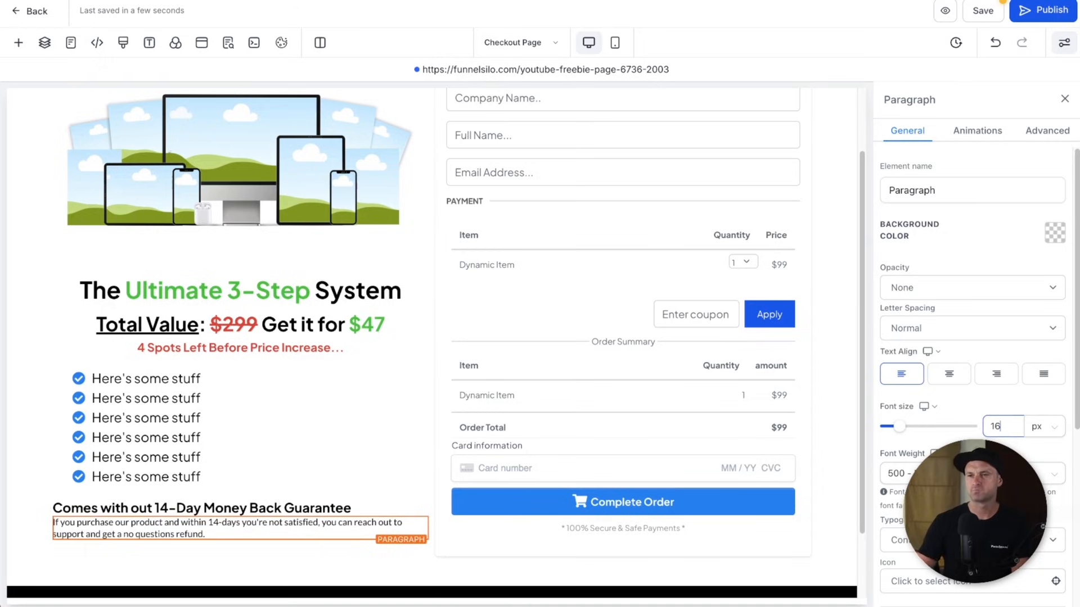
click(247, 555)
scroll(393, 359, up, 2)
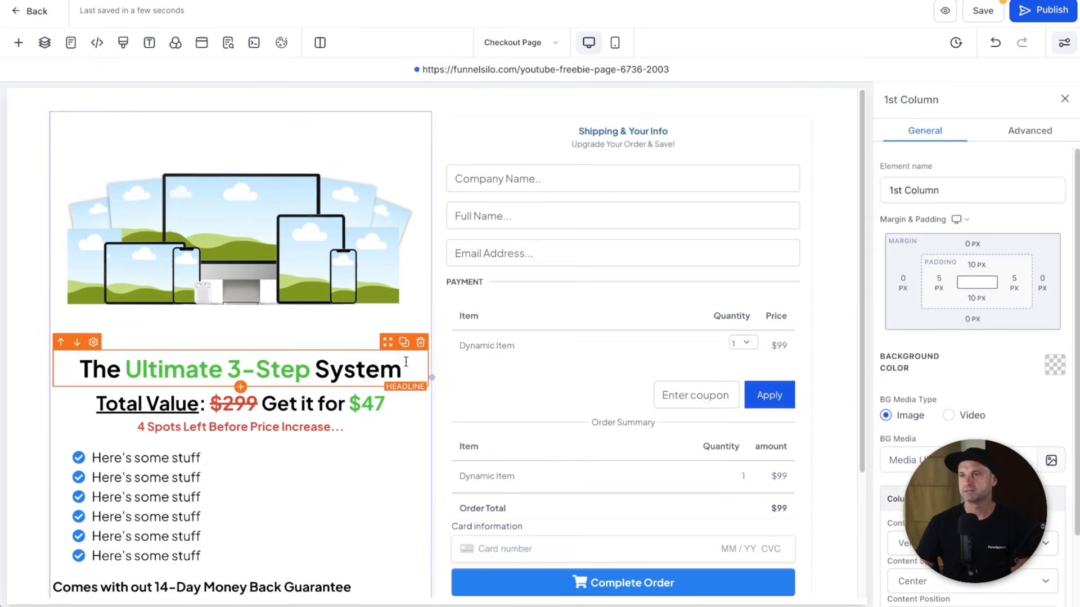
click(984, 12)
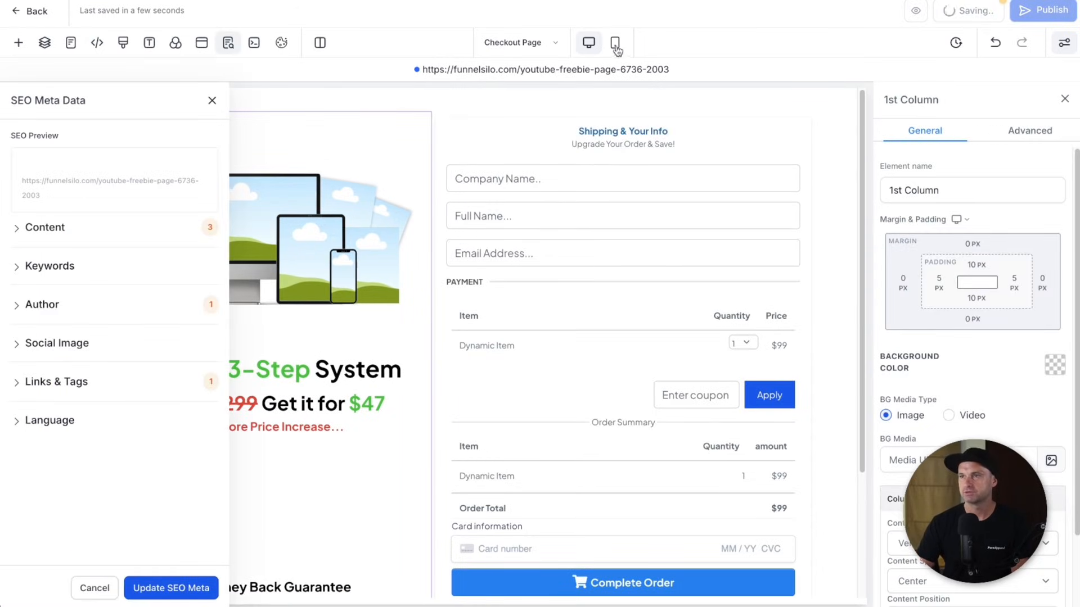
- In Mobile Mode, set the headline to 26px, price line 22px and bullets 18px
click(618, 48)
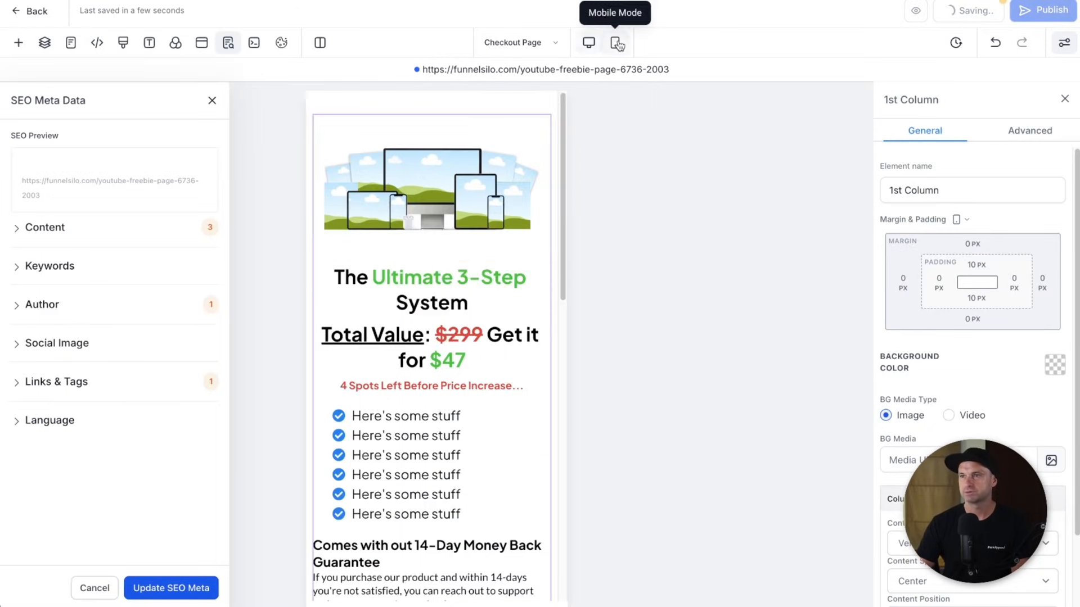
click(449, 297)
key(BackSpace)
key(BackSpace)
text(26)
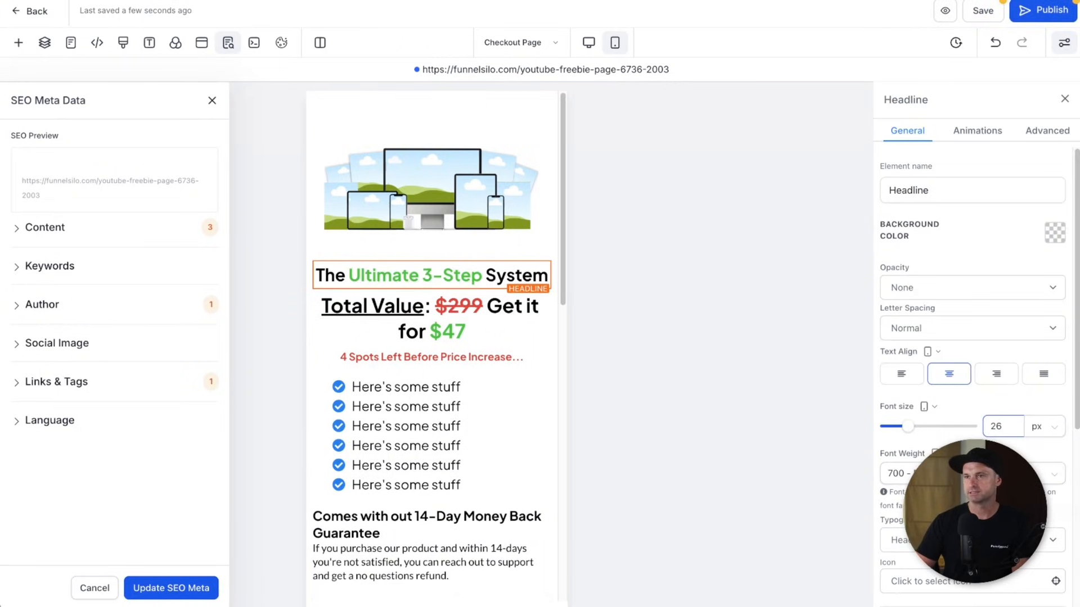
click(430, 316)
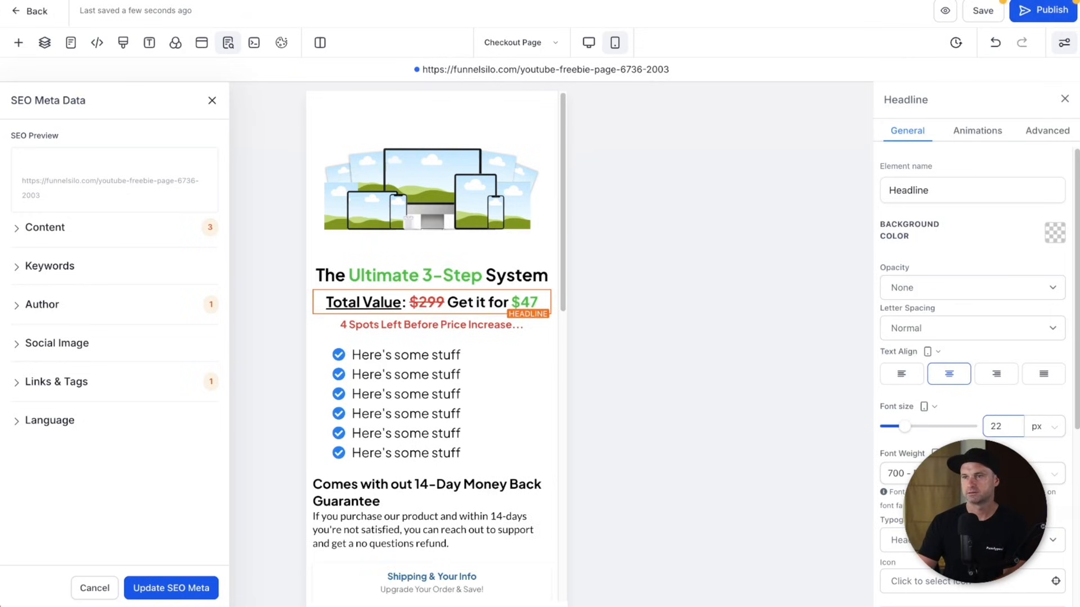
click(461, 393)
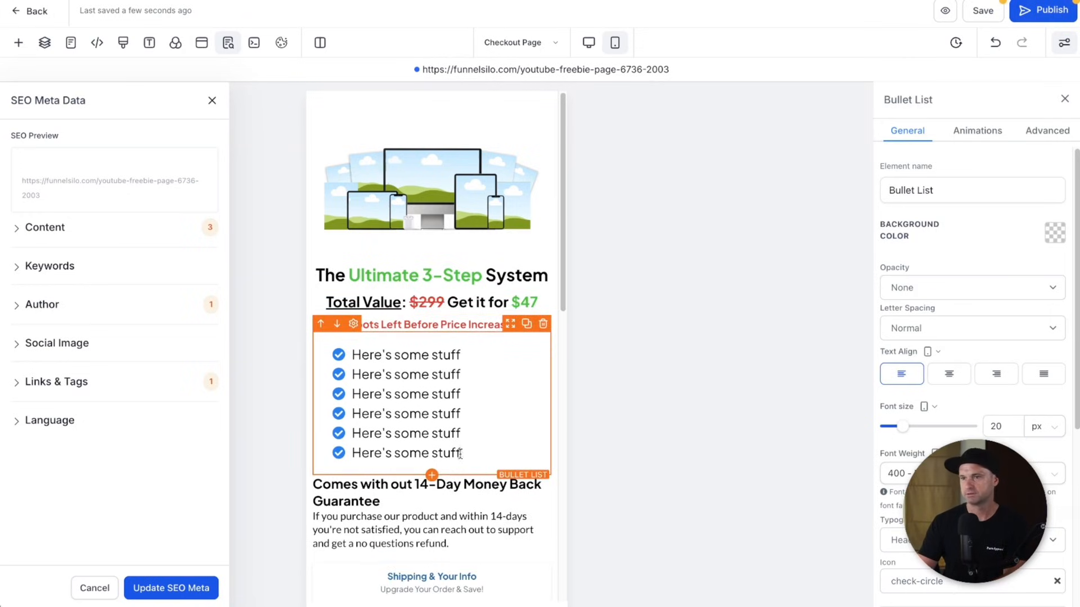
click(997, 428)
text(18)
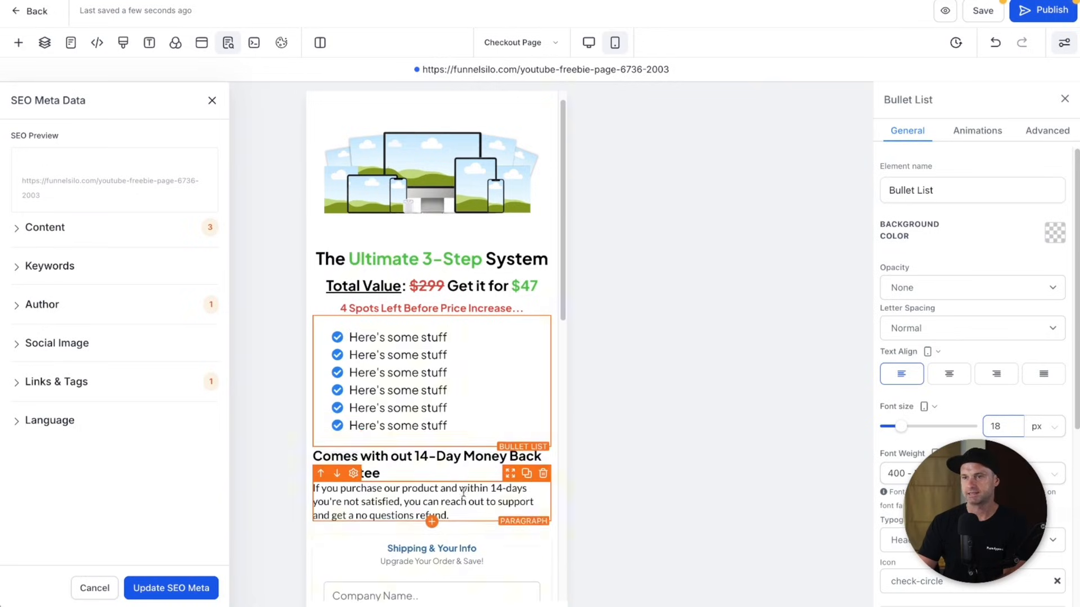
click(466, 472)
- Switch back to Desktop Mode and save the checkout page
scroll(436, 507, down, 10)
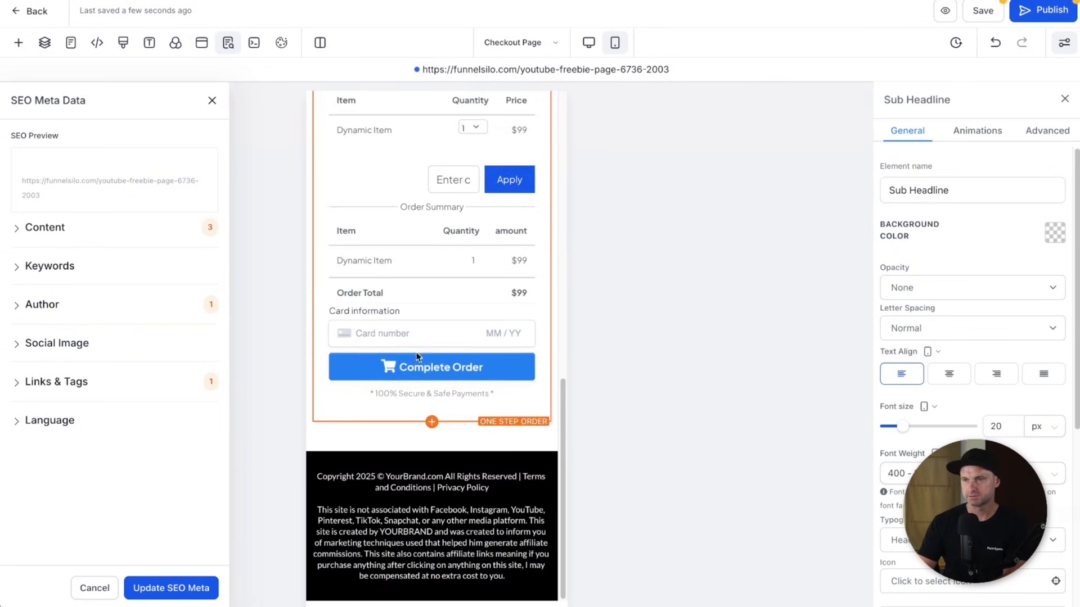
scroll(417, 421, up, 10)
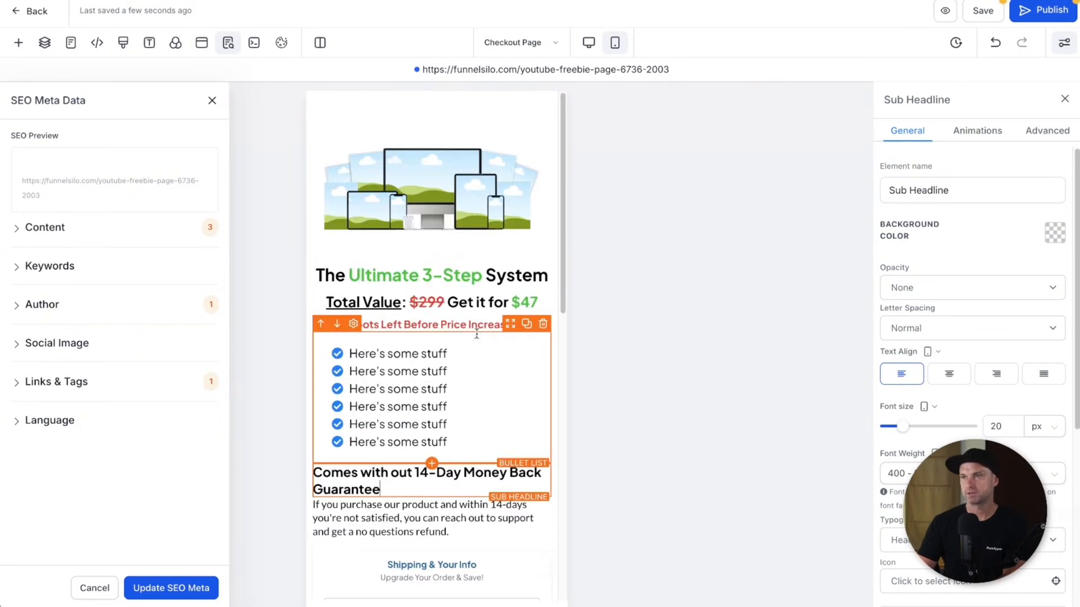
click(589, 42)
click(211, 101)
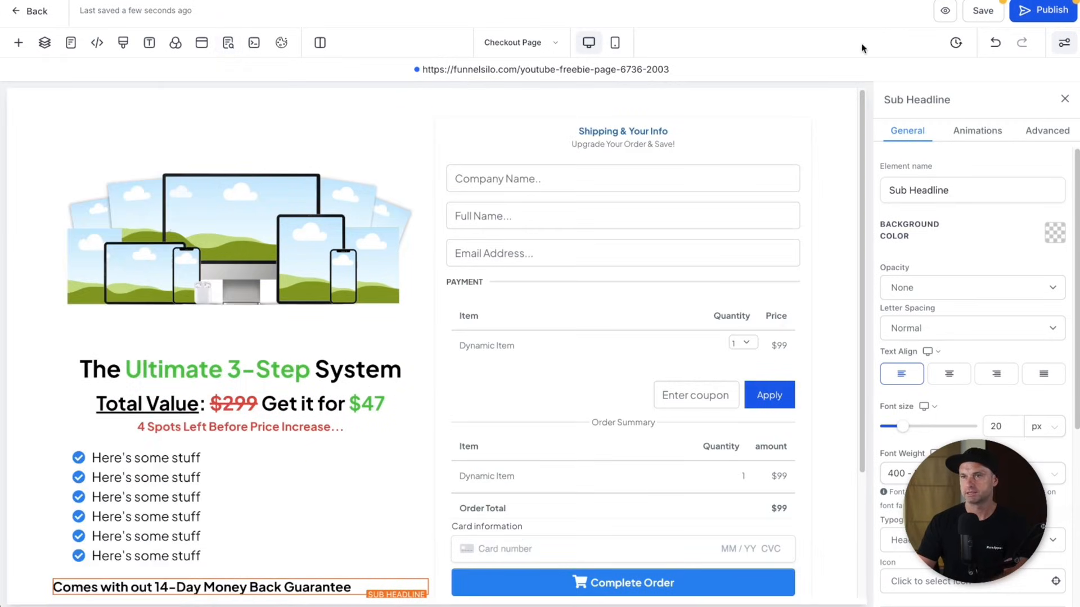
click(983, 12)
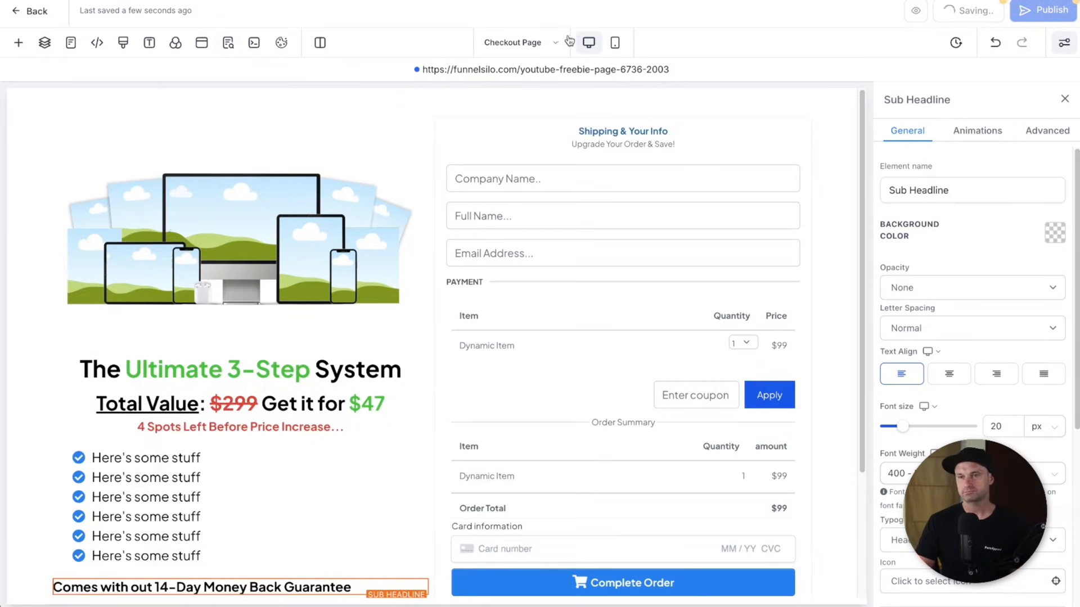
scroll(697, 460, down, 3)
scroll(675, 376, up, 3)
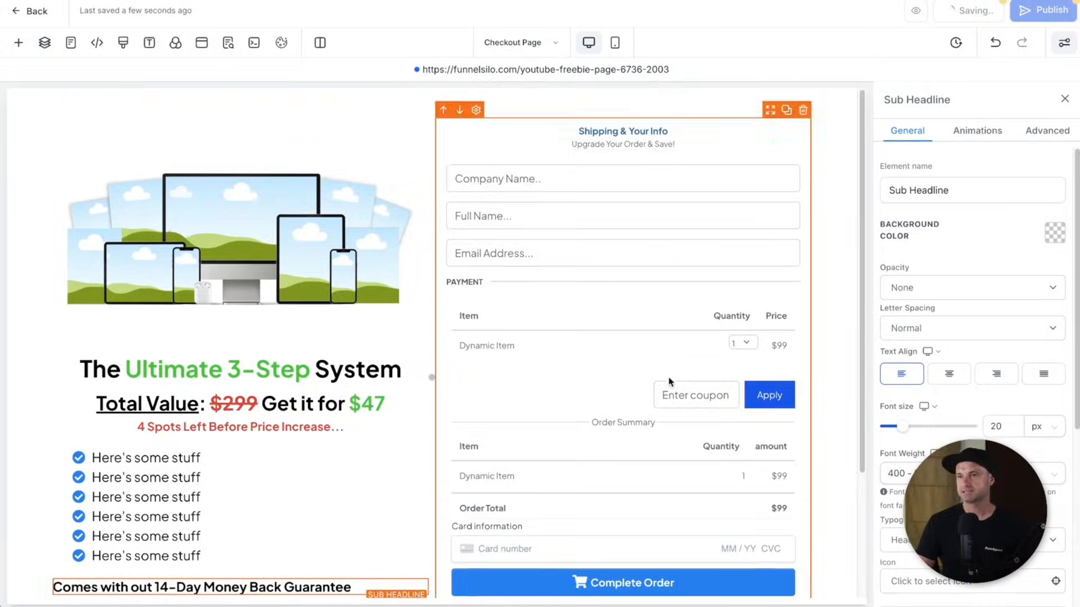
- Exit the editor, start adding a product on the Checkout Page step, and follow the create-product link
click(34, 12)
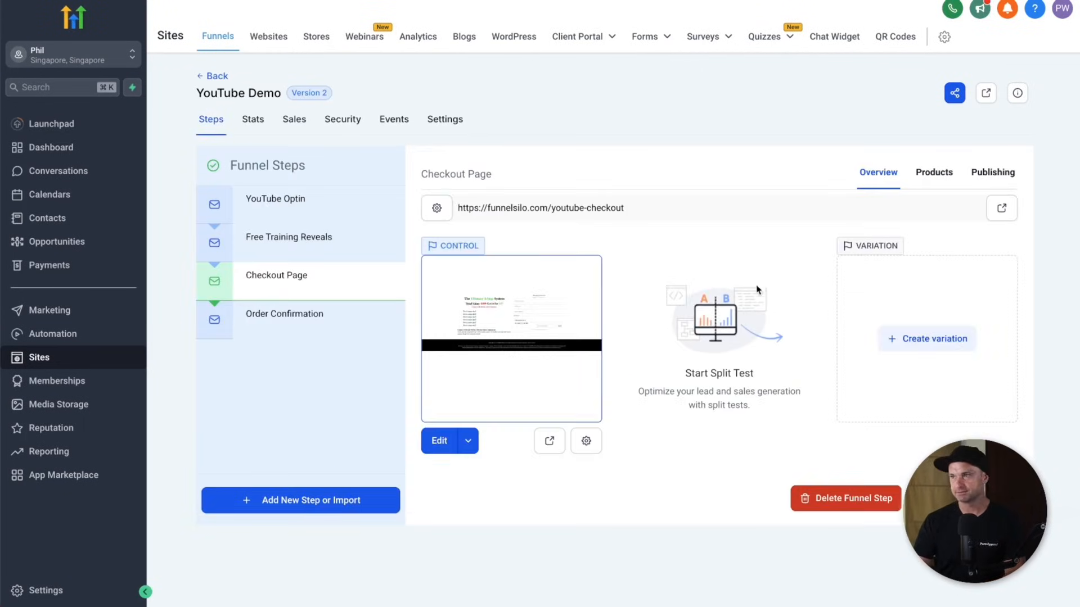
click(937, 173)
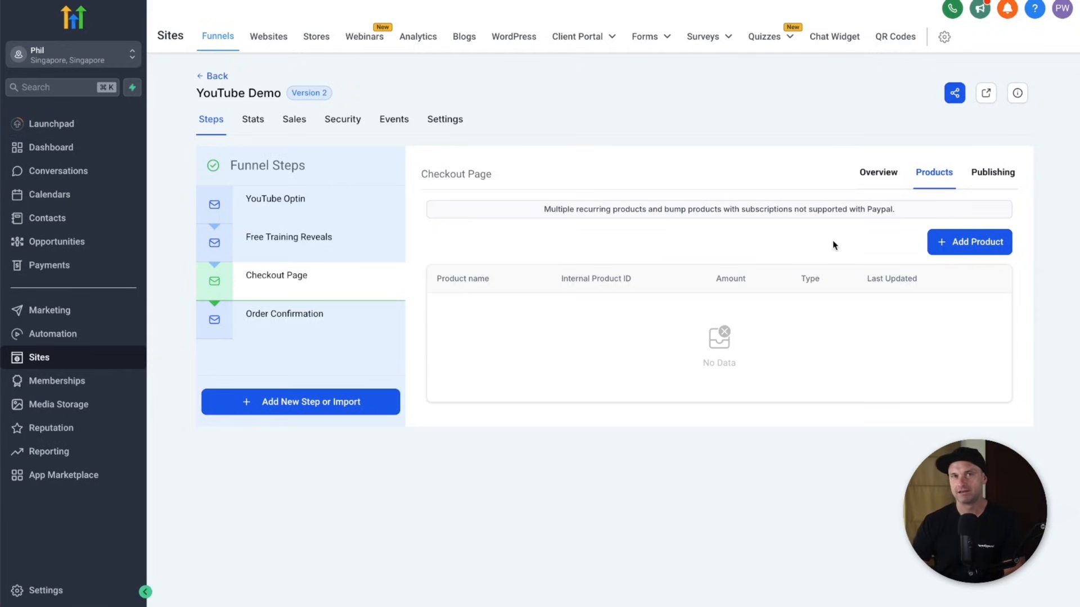
click(974, 246)
click(518, 284)
click(590, 222)
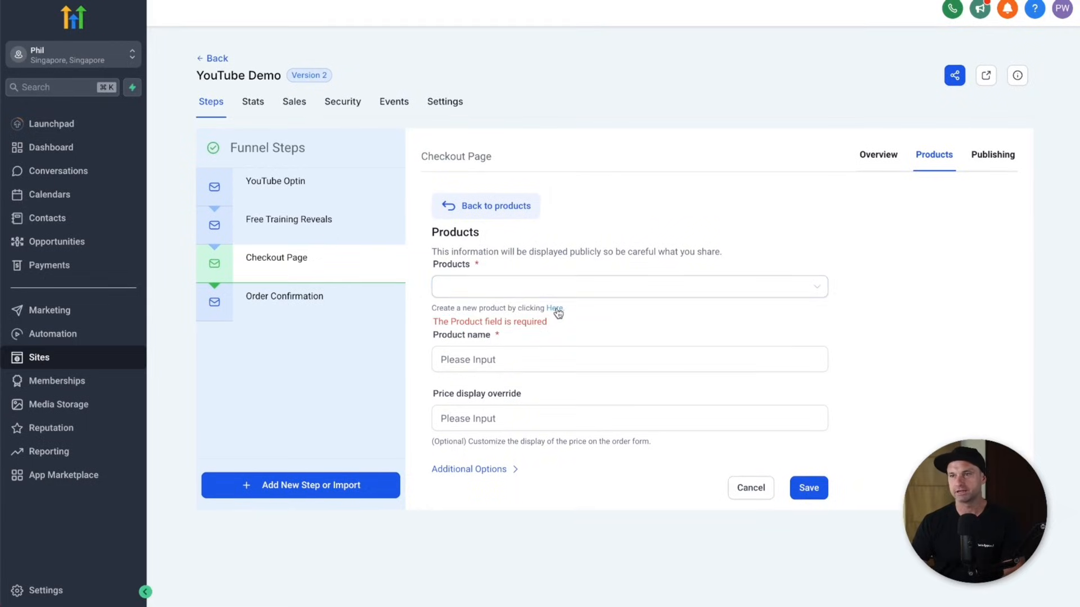
click(556, 309)
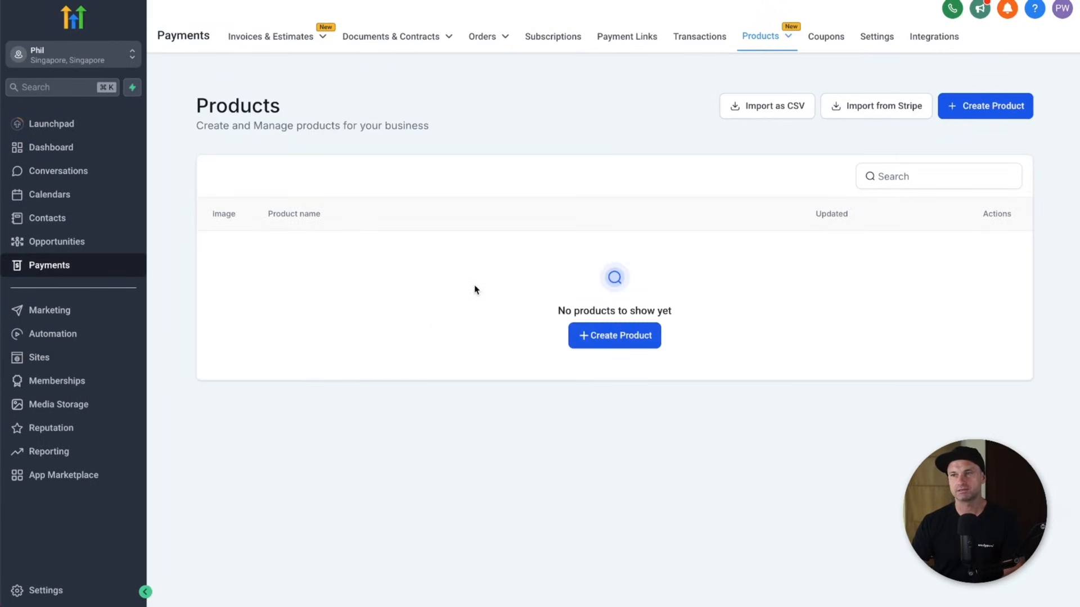
- Start a new product titled YouTube Course, described 'This is a course about YouTube'
click(595, 337)
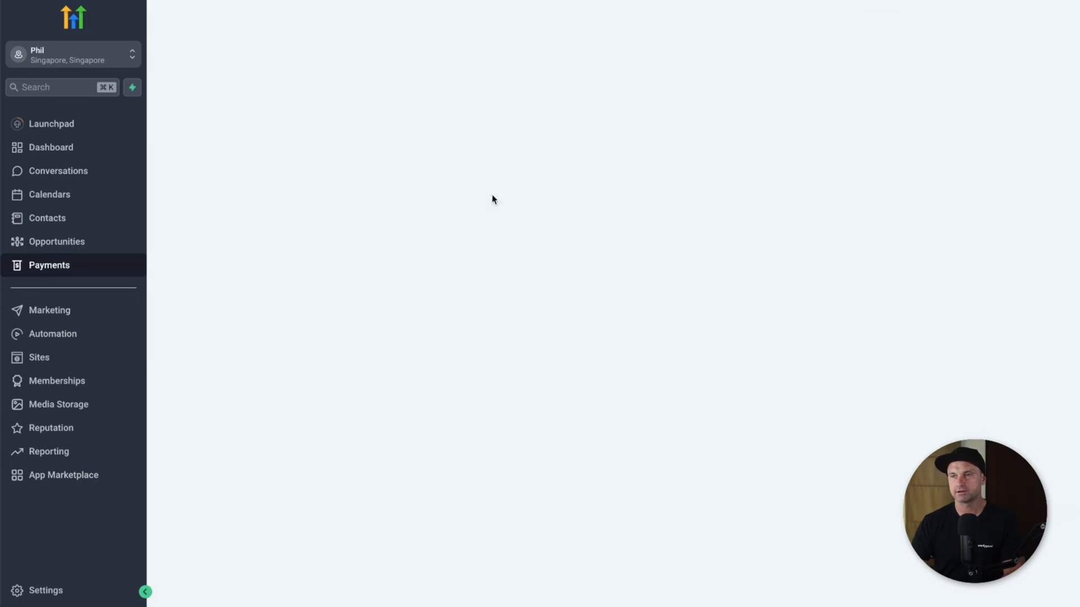
text(YouTube Course)
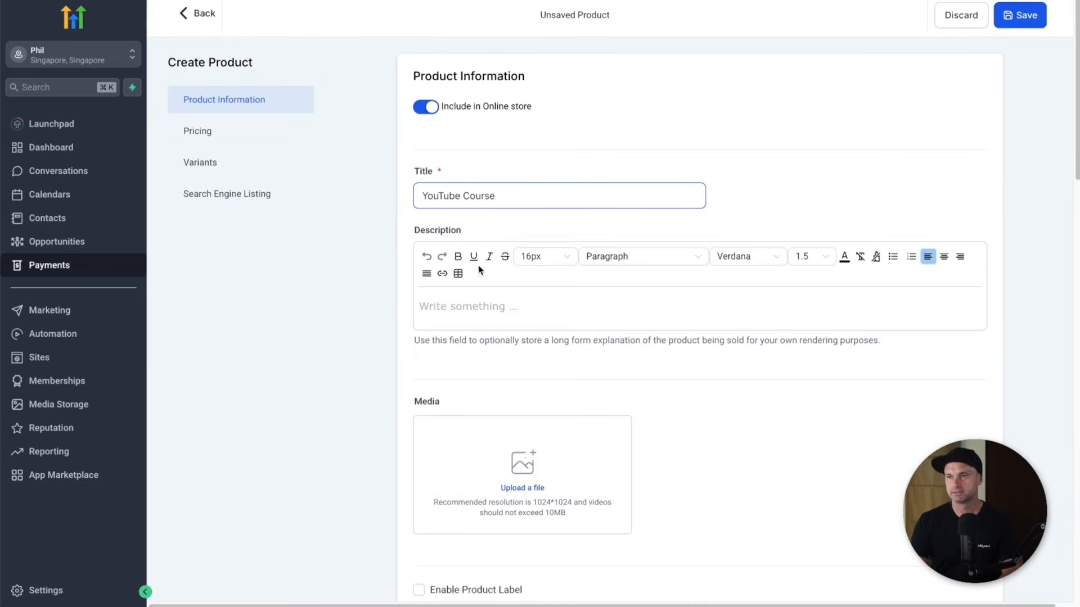
click(478, 307)
text(This is a cou)
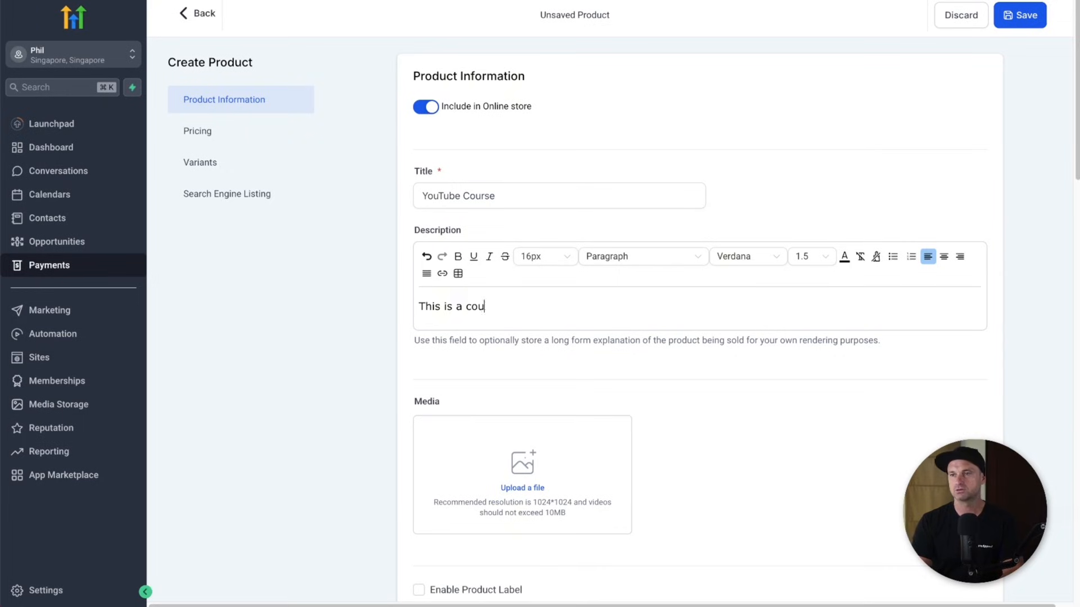
text(rse about YouTube)
- Set tax inclusion to No and choose USD as the price currency
scroll(499, 373, down, 1)
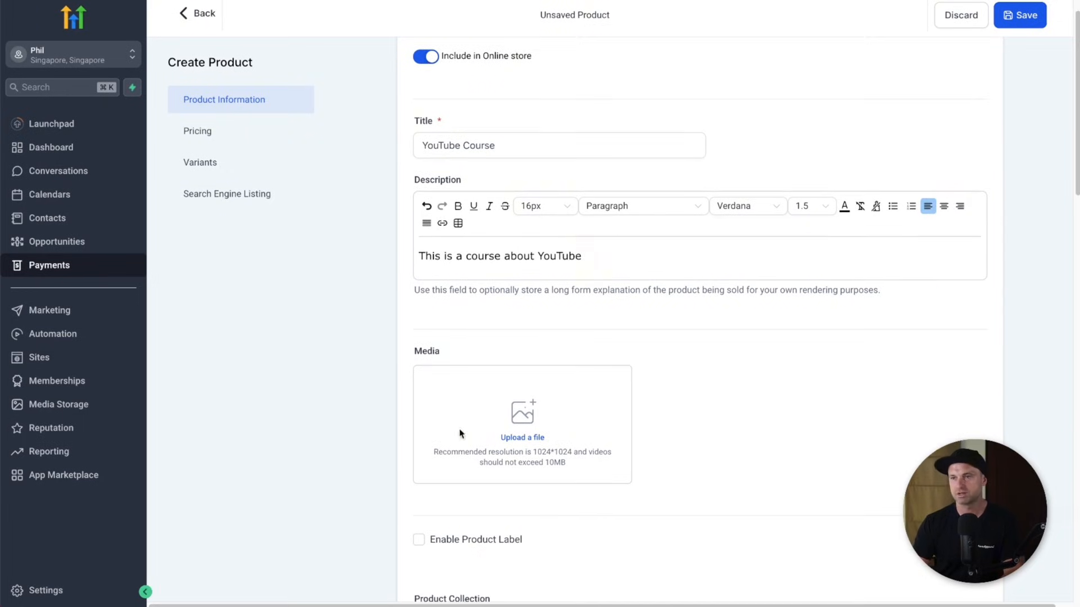
scroll(489, 415, down, 3)
scroll(440, 315, down, 7)
scroll(548, 329, up, 5)
scroll(547, 329, down, 8)
click(472, 277)
scroll(526, 343, down, 5)
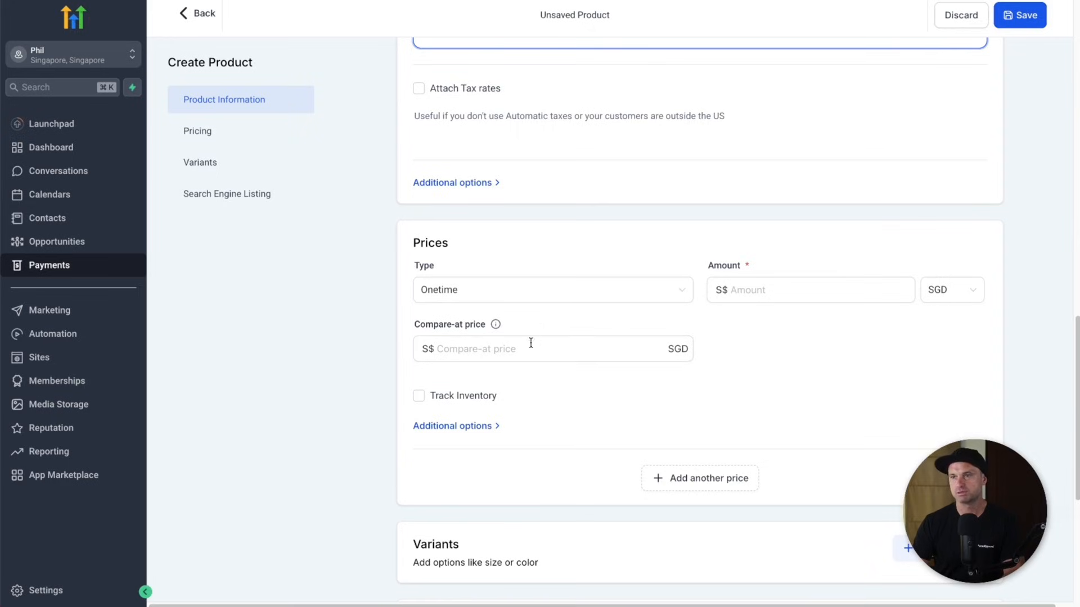
click(958, 291)
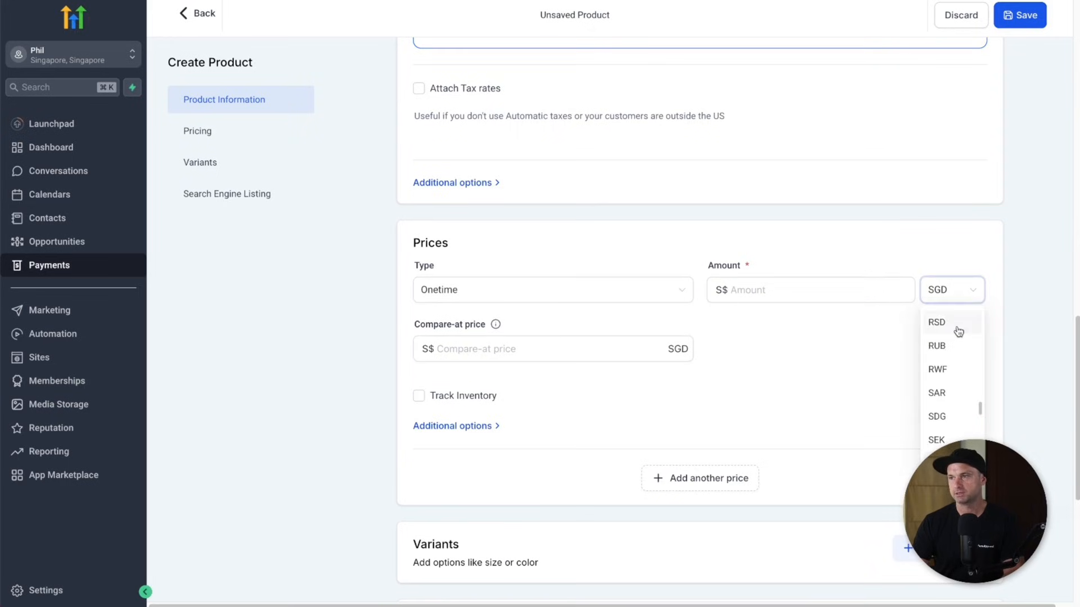
scroll(932, 360, down, 1)
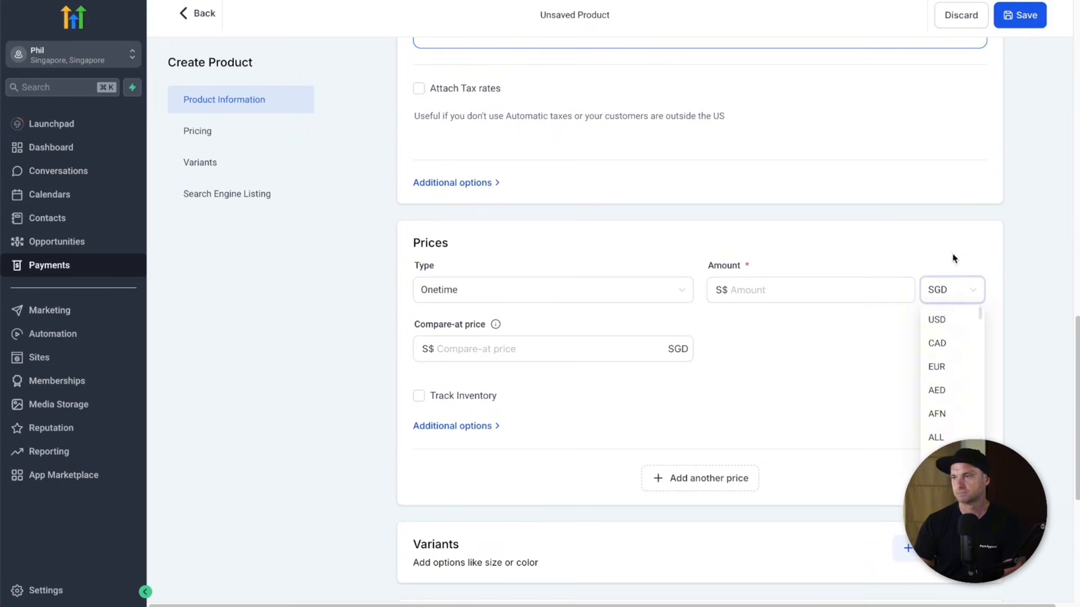
click(937, 320)
- Enter a one-time price of 47 and a compare-at price of 299
click(739, 281)
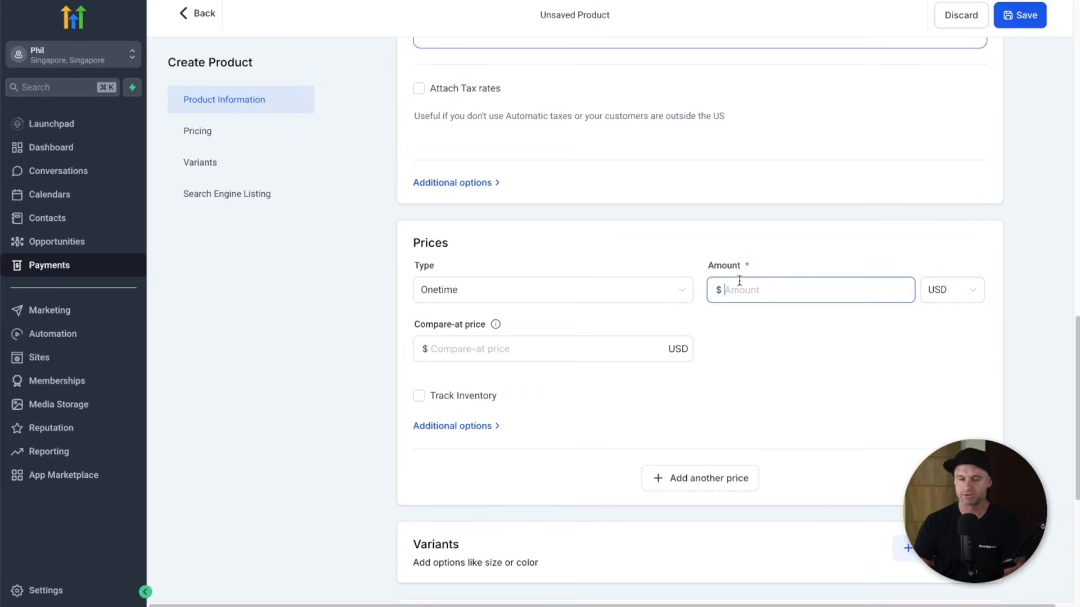
text(47)
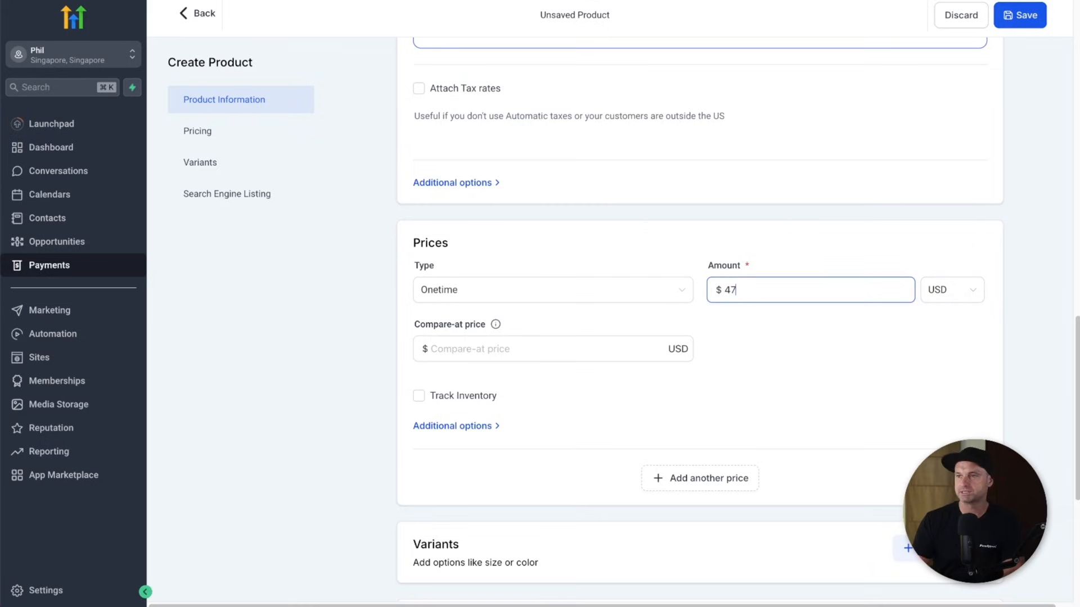
click(747, 361)
click(557, 358)
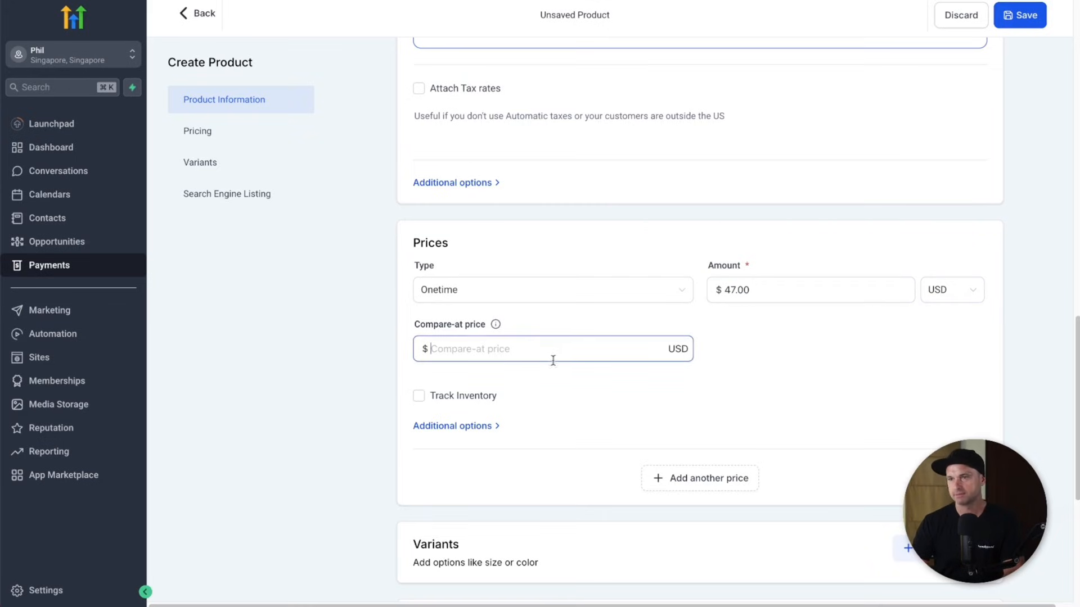
text(299)
click(826, 410)
- Save the YouTube Course product and return to the product list
scroll(842, 431, down, 5)
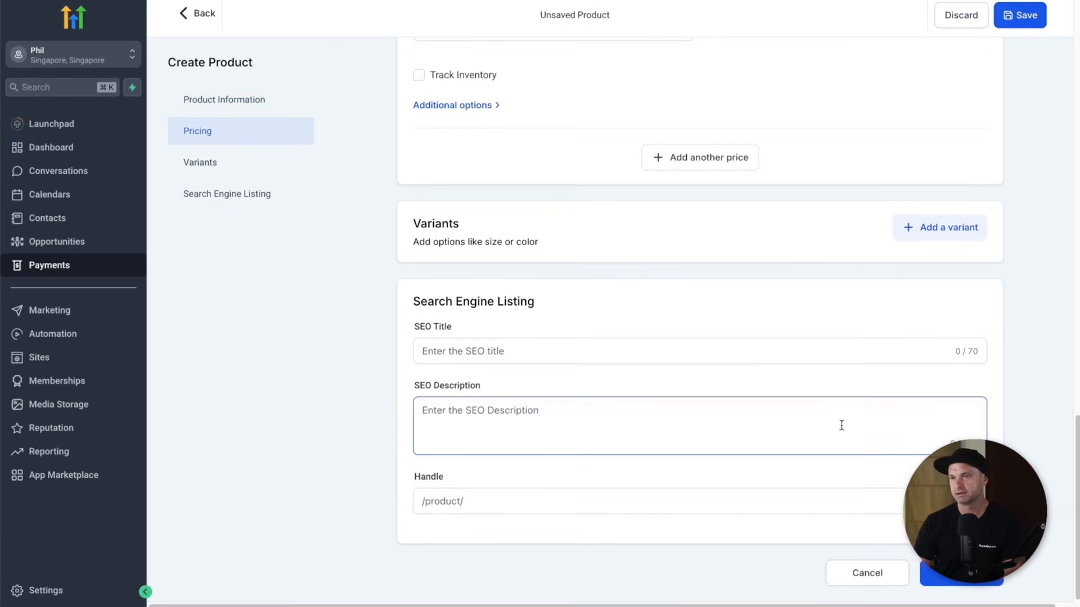
click(1015, 15)
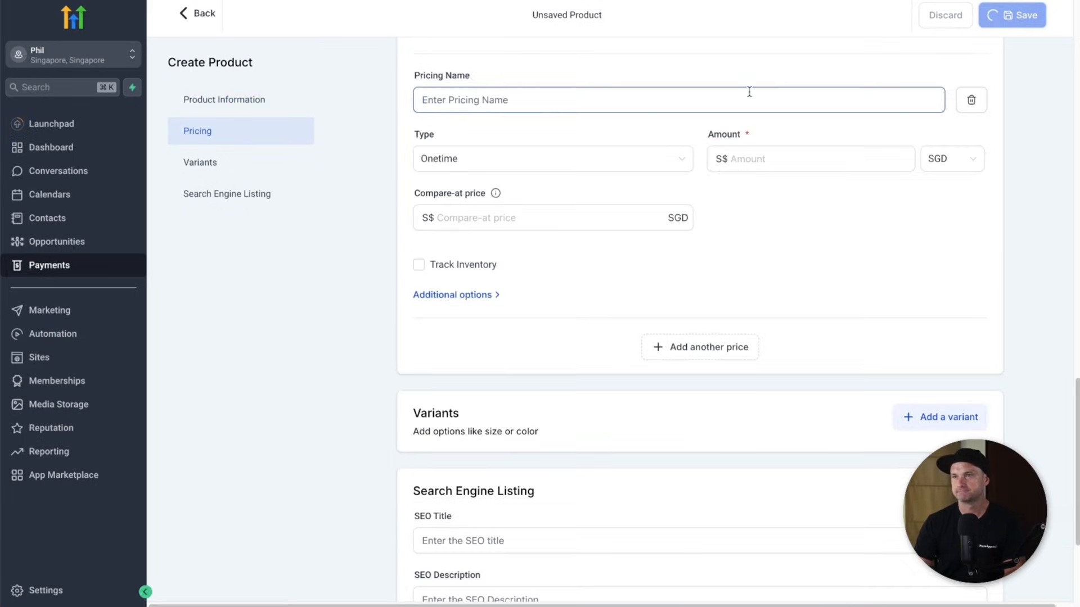
scroll(659, 273, down, 5)
scroll(664, 280, down, 6)
scroll(652, 300, up, 11)
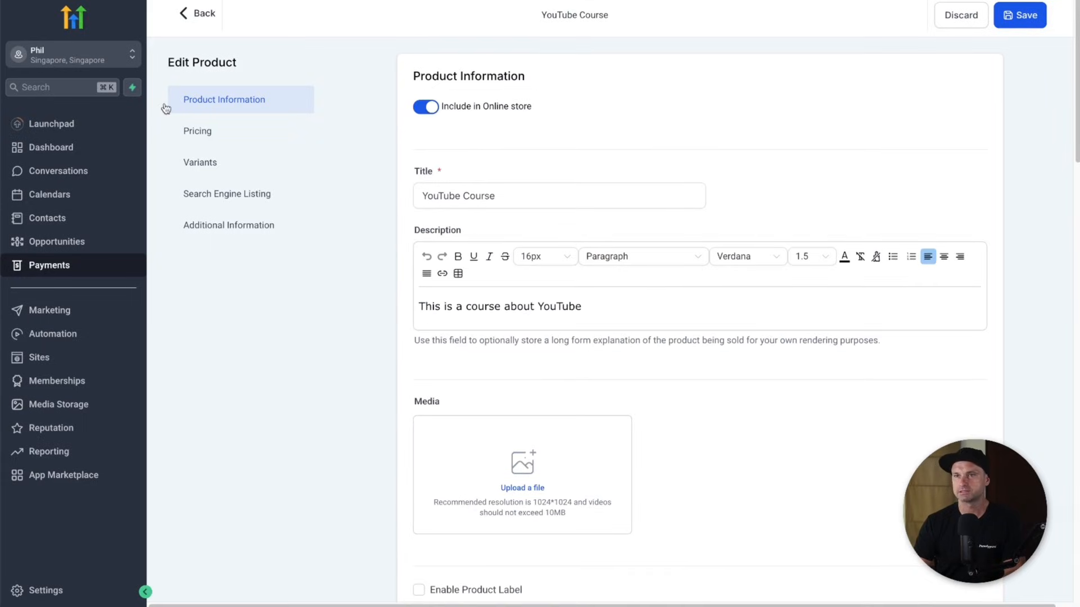
click(201, 20)
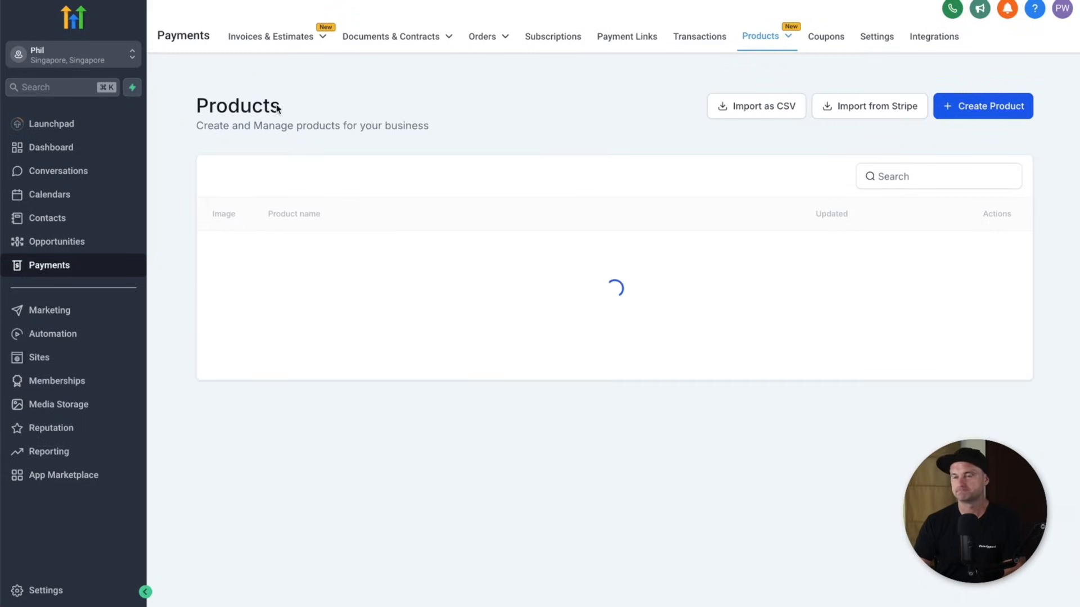
- Open the YouTube Demo funnel's Checkout Page step and view its products
click(97, 363)
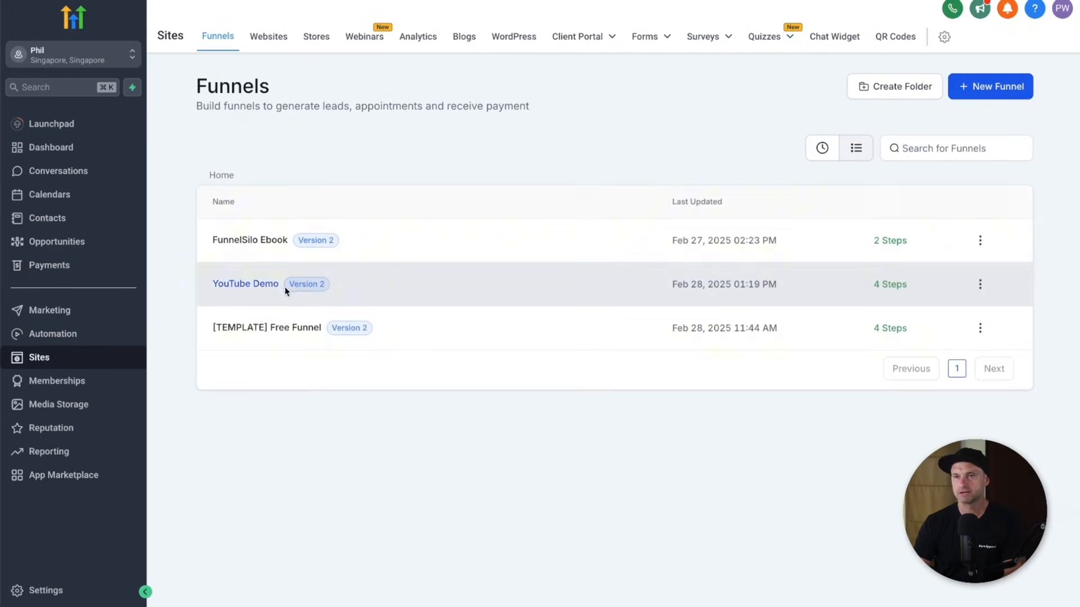
click(263, 290)
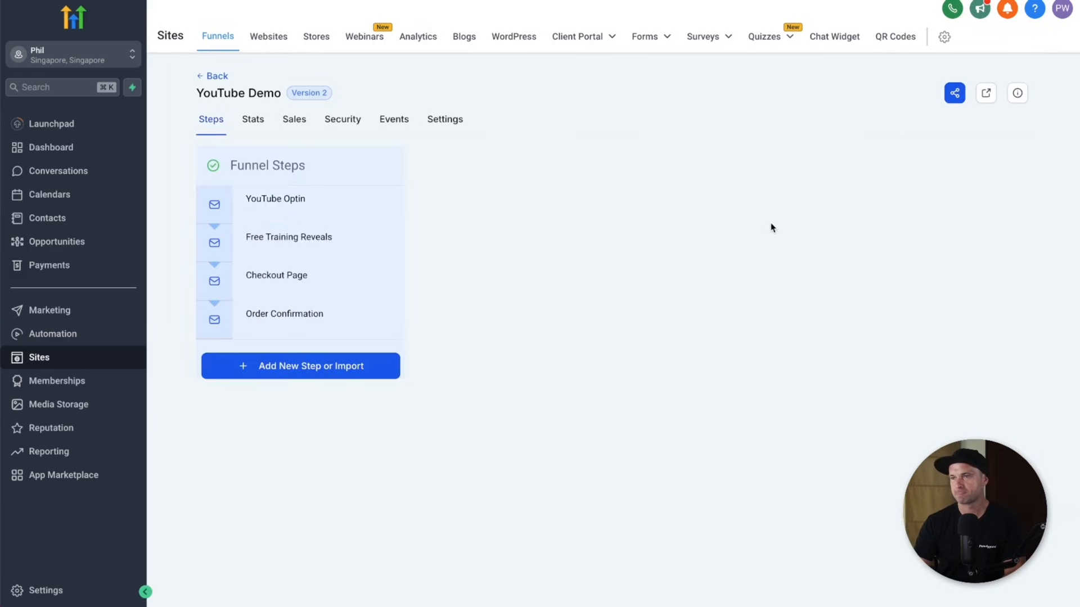
click(287, 277)
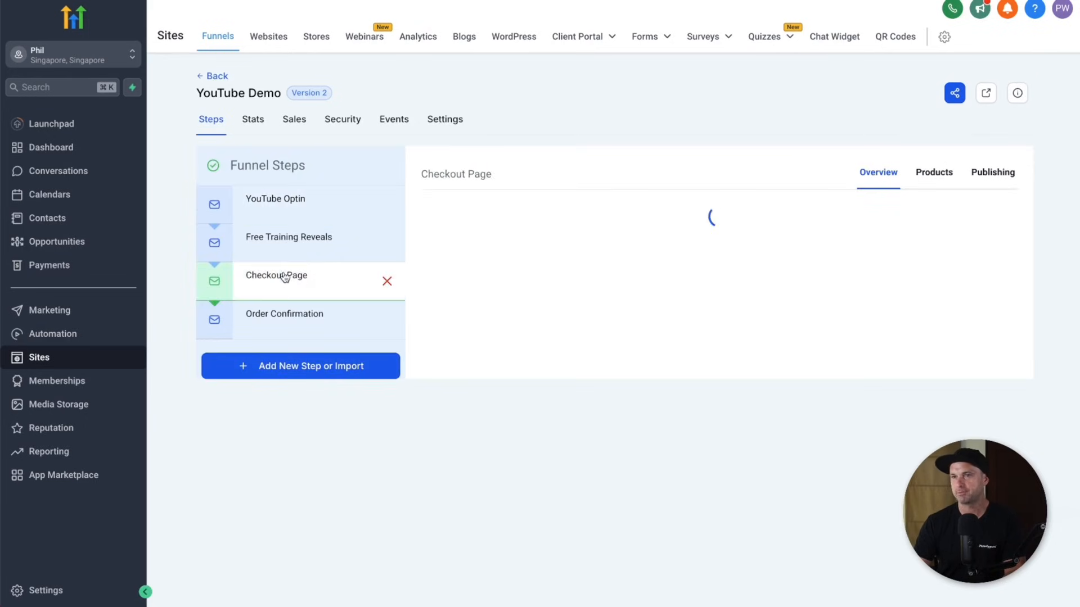
click(938, 175)
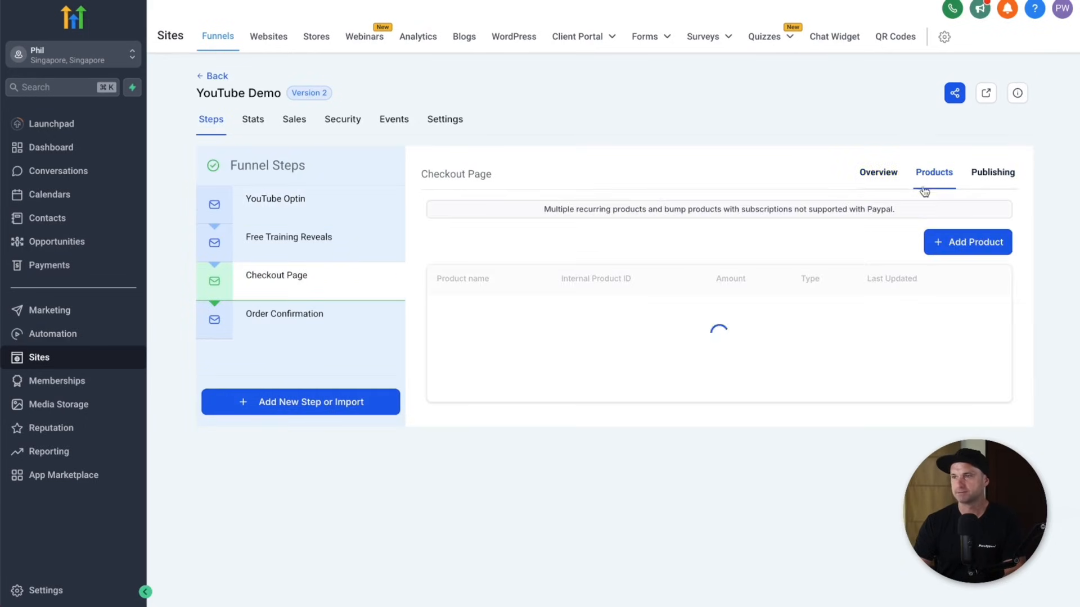
- Add YouTube Course with the @ 47 price to the checkout step and save
click(974, 249)
click(605, 289)
click(509, 323)
click(503, 360)
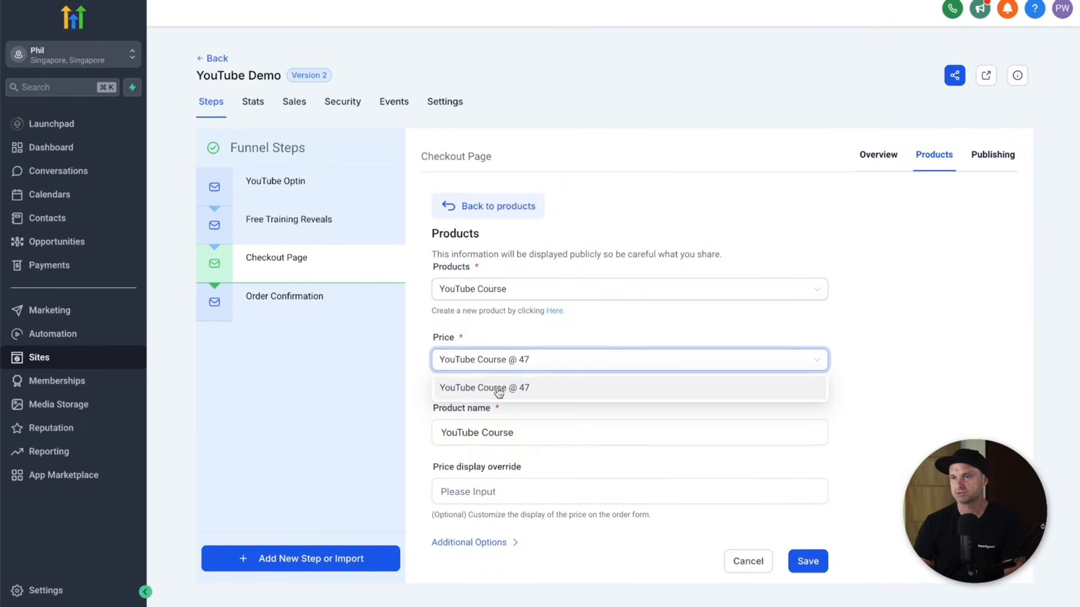
click(497, 388)
click(887, 416)
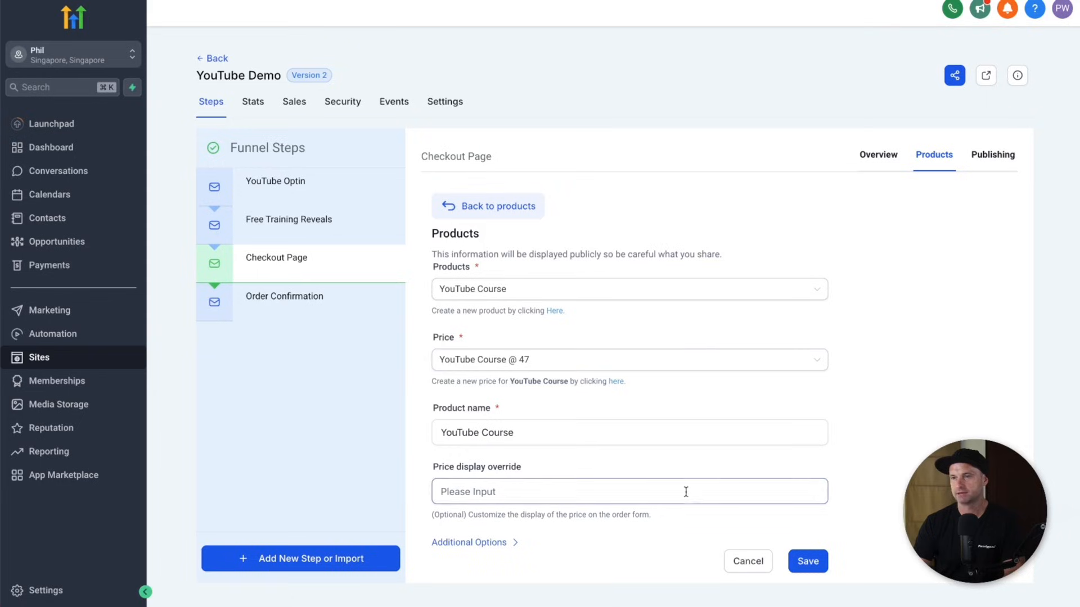
click(810, 563)
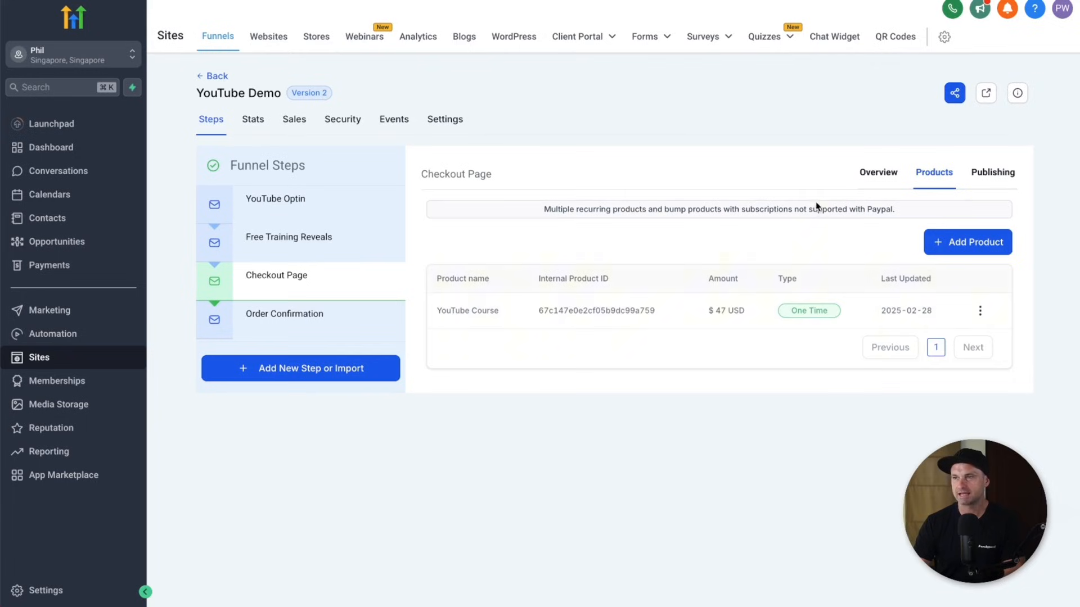
click(873, 179)
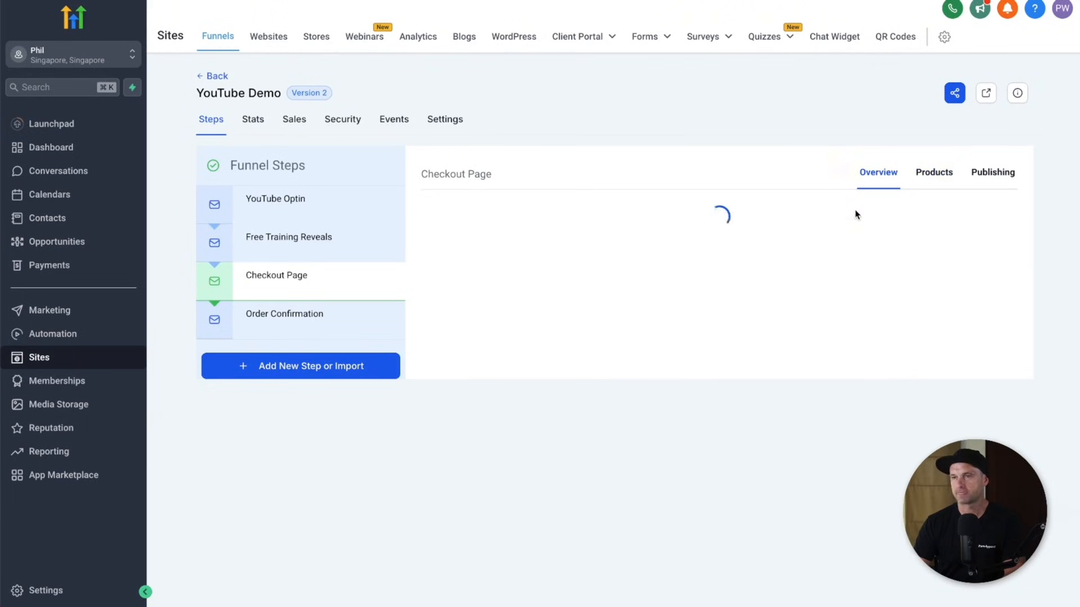
- Preview the live checkout page, whose order form lists YouTube Course at $47.00
click(999, 208)
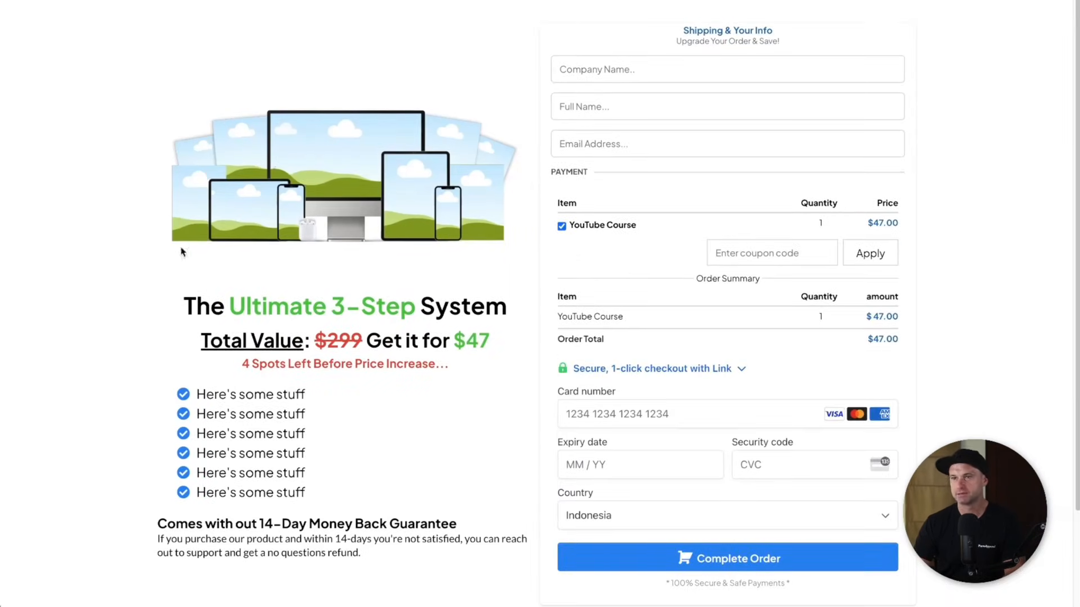
scroll(636, 494, down, 3)
scroll(695, 280, up, 3)
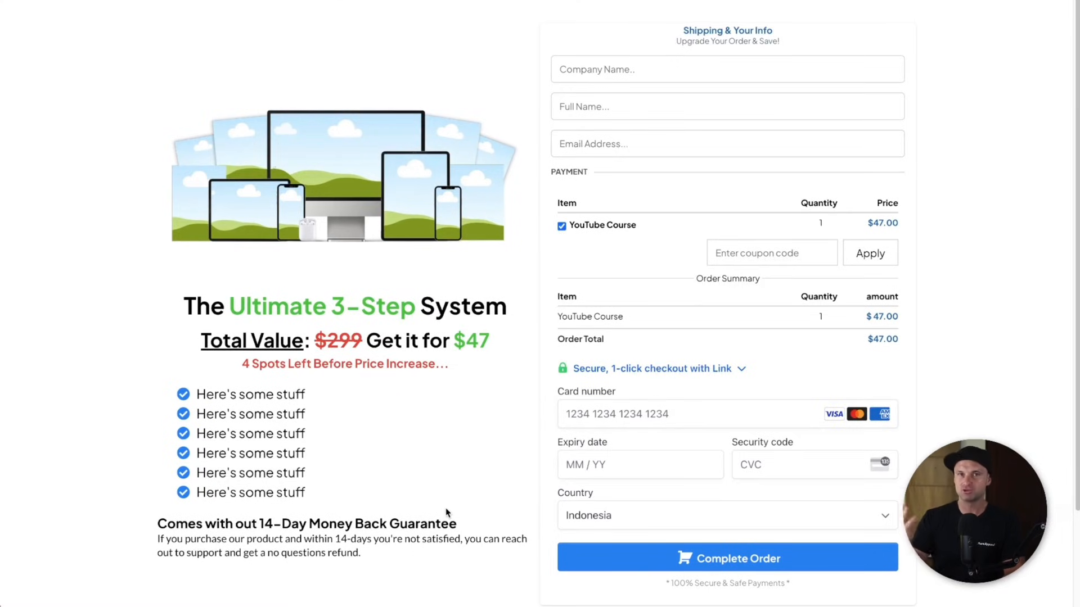
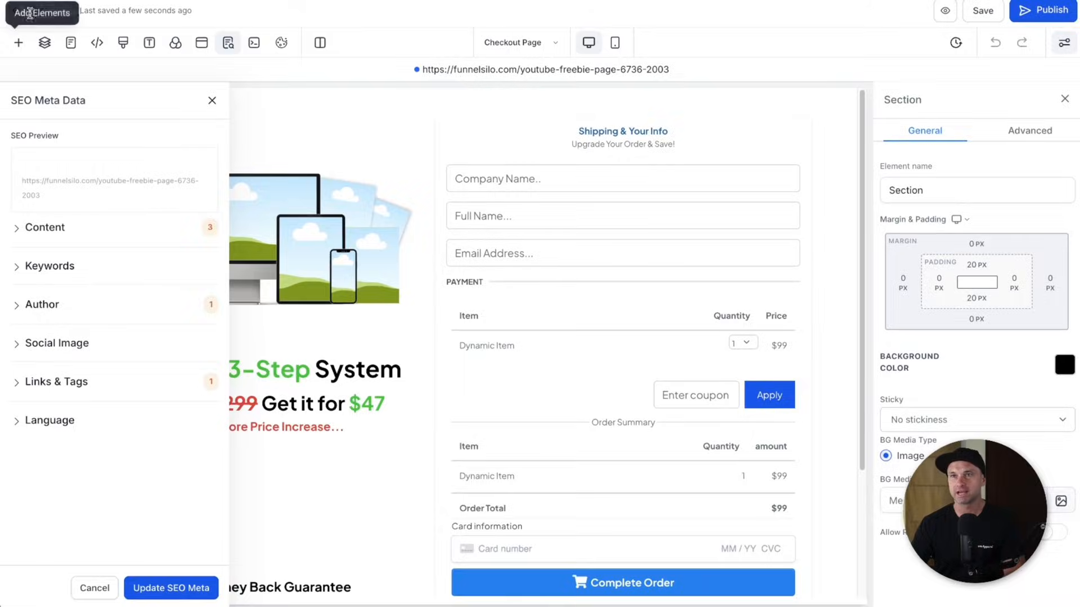
- Leave the checkout editor and start a new automation workflow from scratch
click(30, 10)
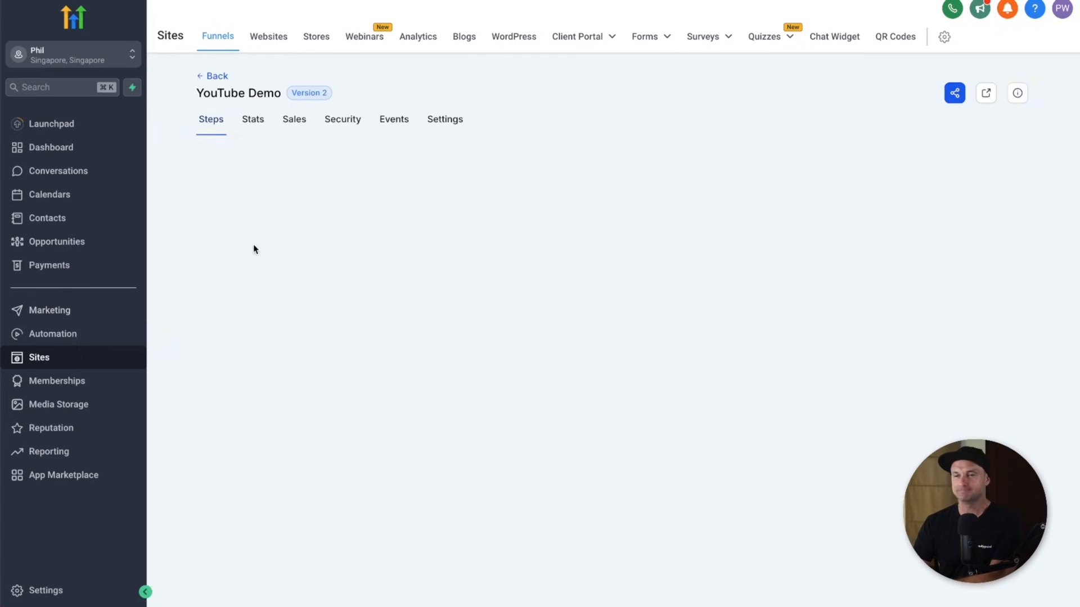
click(52, 336)
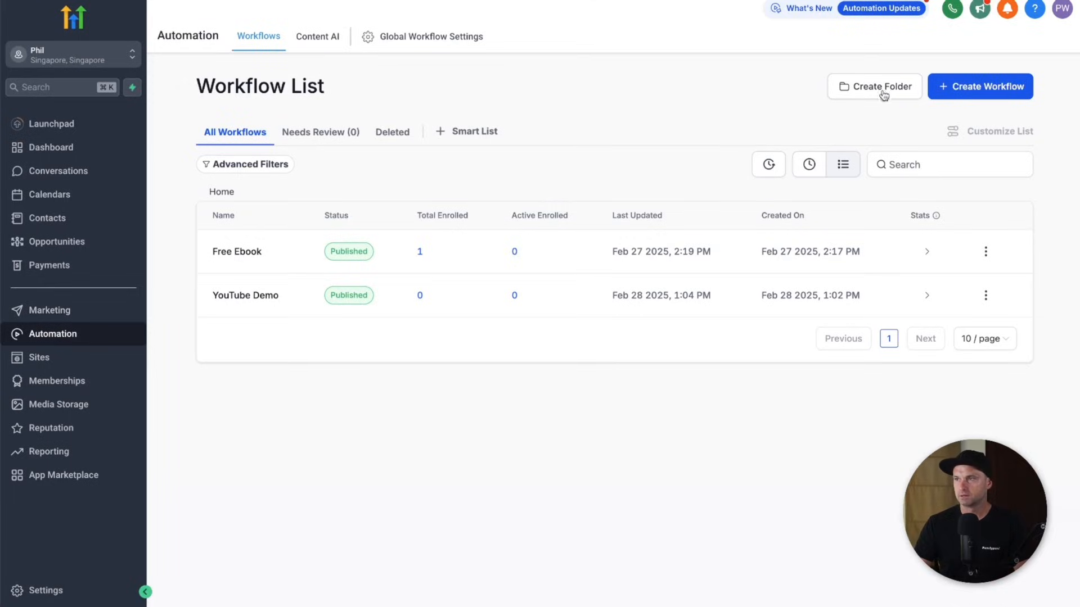
click(953, 95)
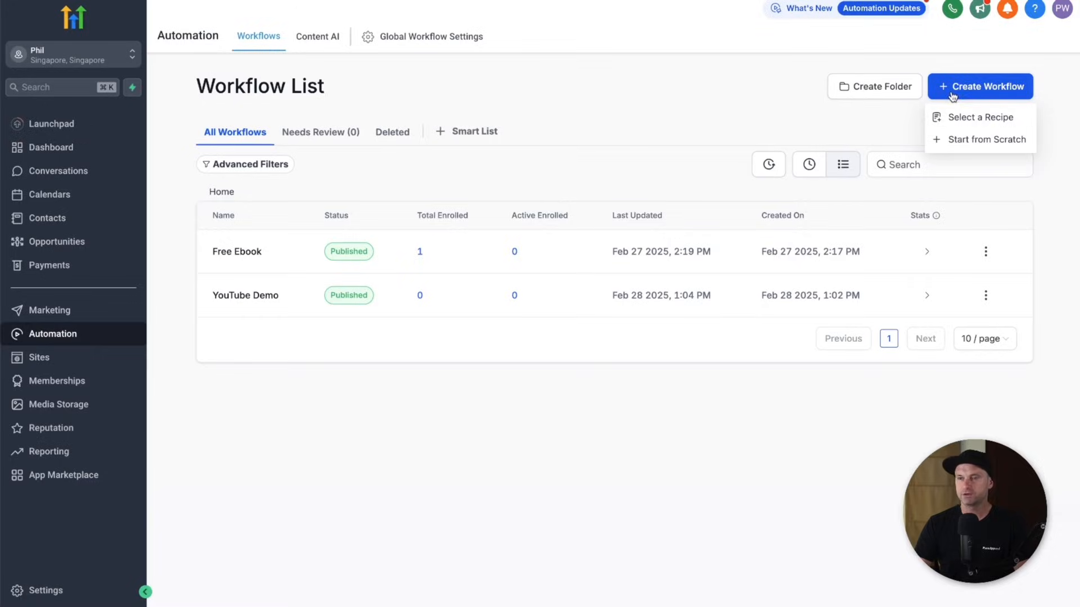
click(955, 137)
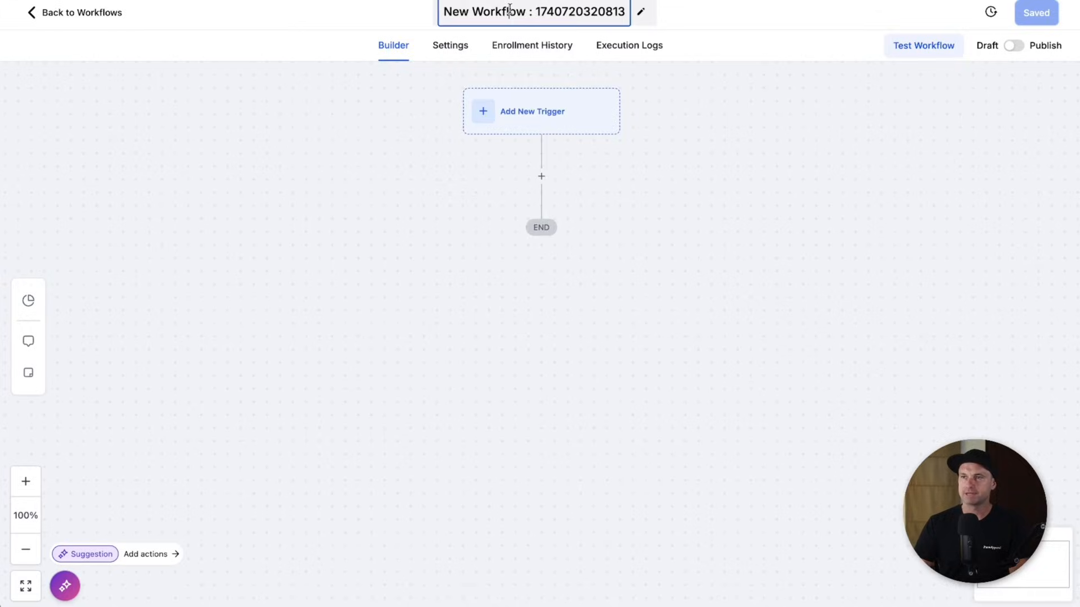
- Rename the new workflow to 'YouTube Course Purchase'
click(509, 11)
text(YouTube Course Purhc)
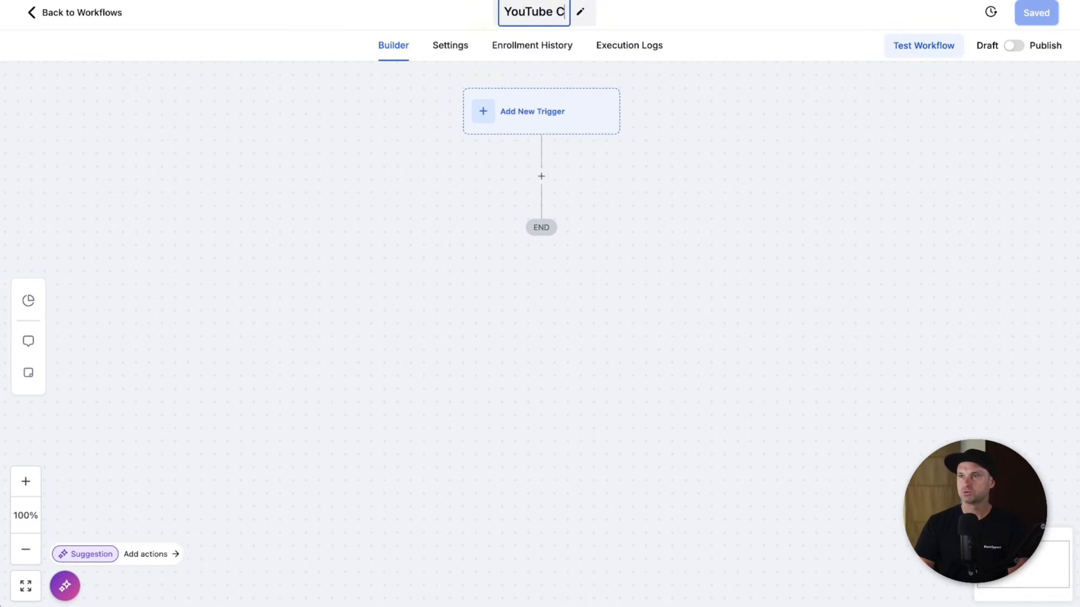
key(BackSpace)
key(BackSpace)
text(chase)
click(393, 173)
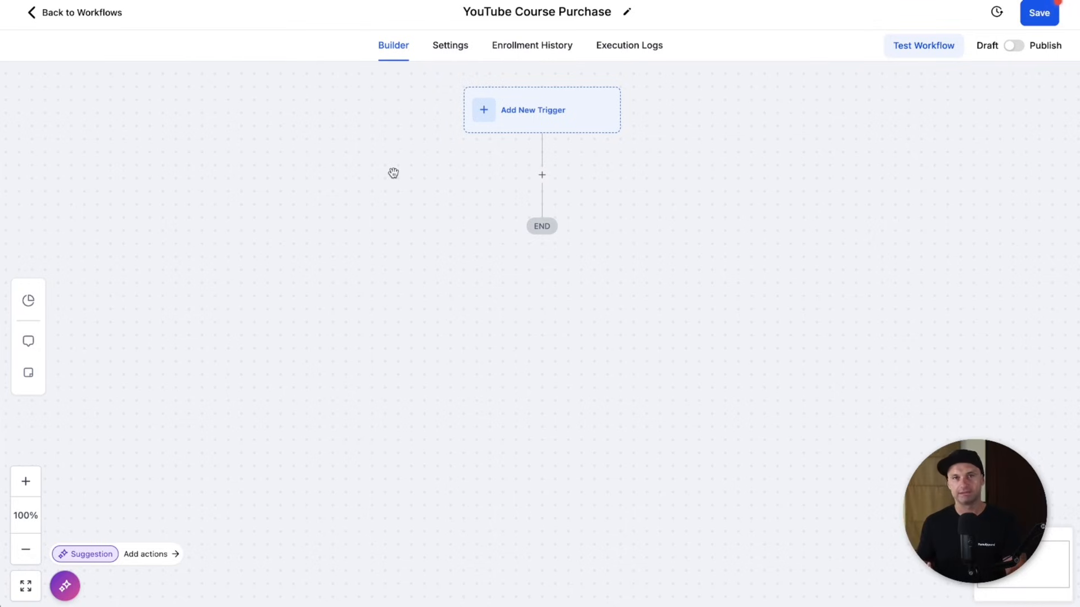
- Add an Order Form Submission trigger and rename it to 'YouTube Course Order From'
click(546, 115)
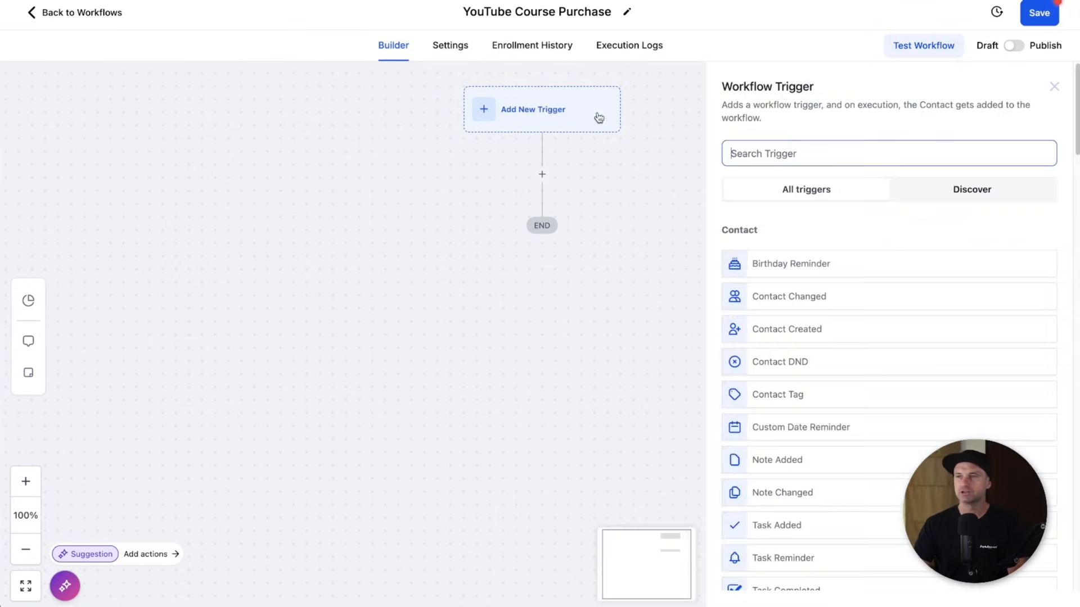
text(order)
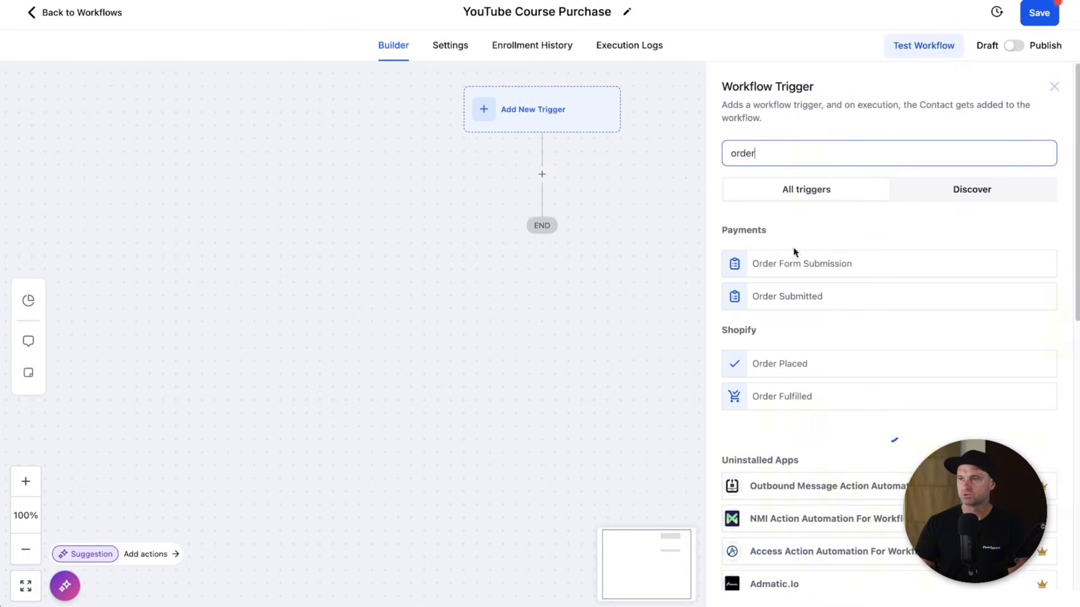
click(802, 267)
triple_click(572, 233)
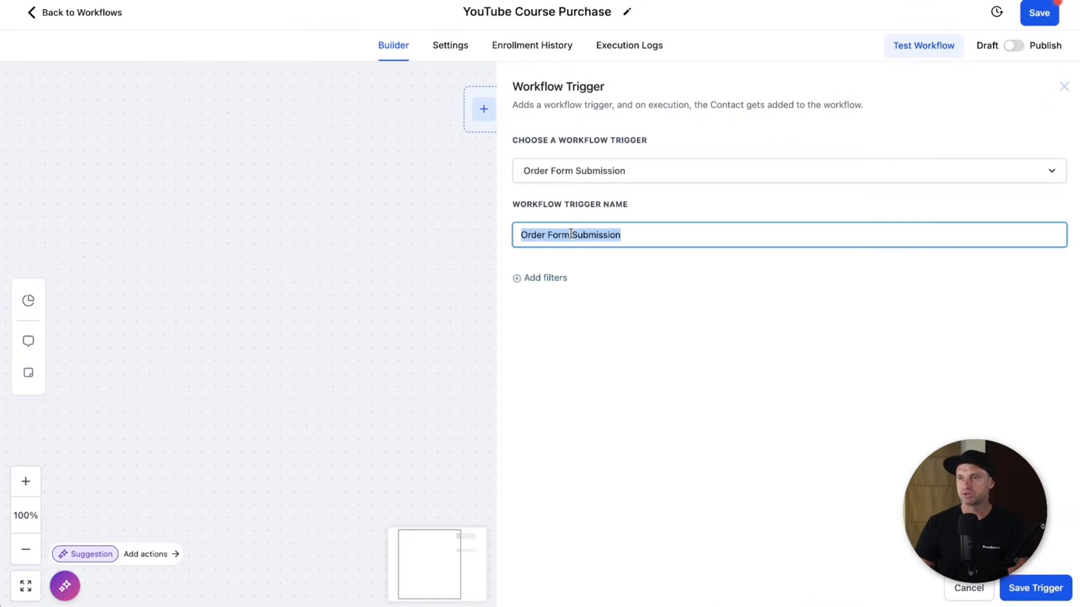
text(YouTube Course Order From)
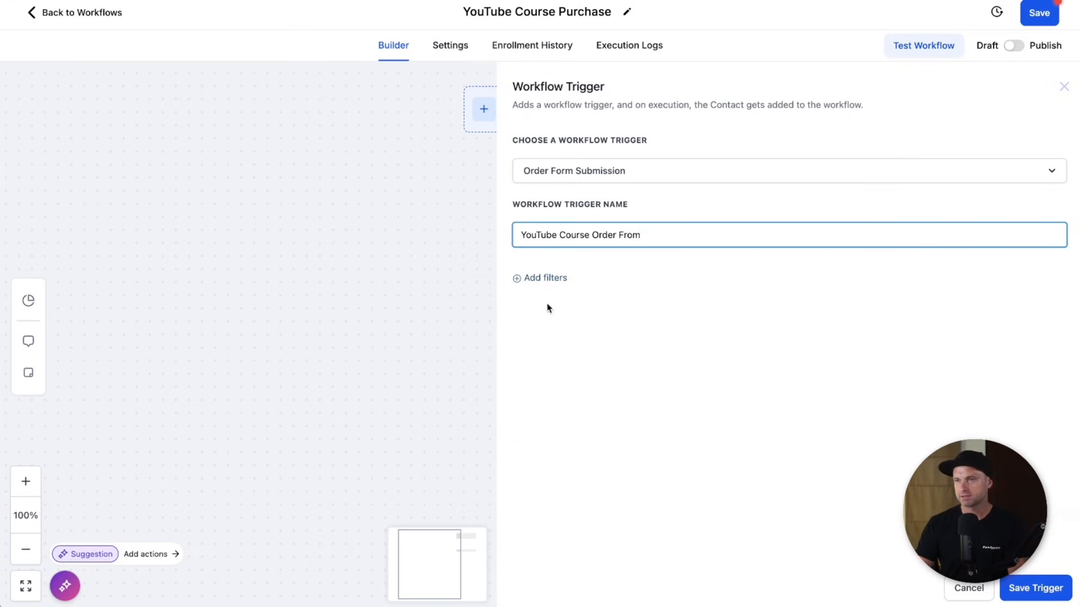
- Filter the trigger to the YouTube Demo funnel and its Checkout Page
click(551, 279)
click(558, 293)
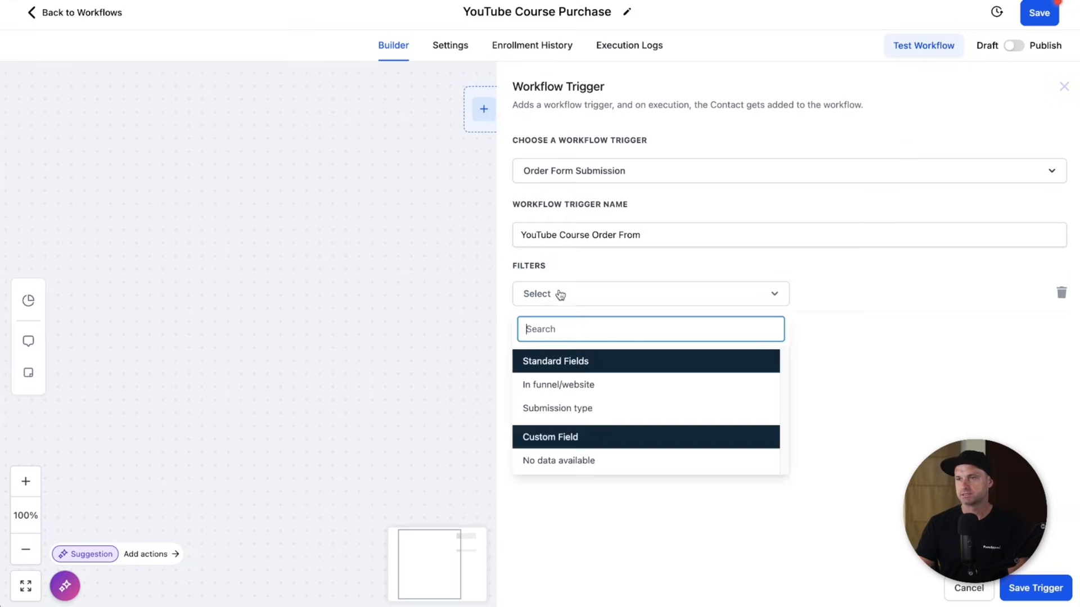
click(581, 384)
click(831, 298)
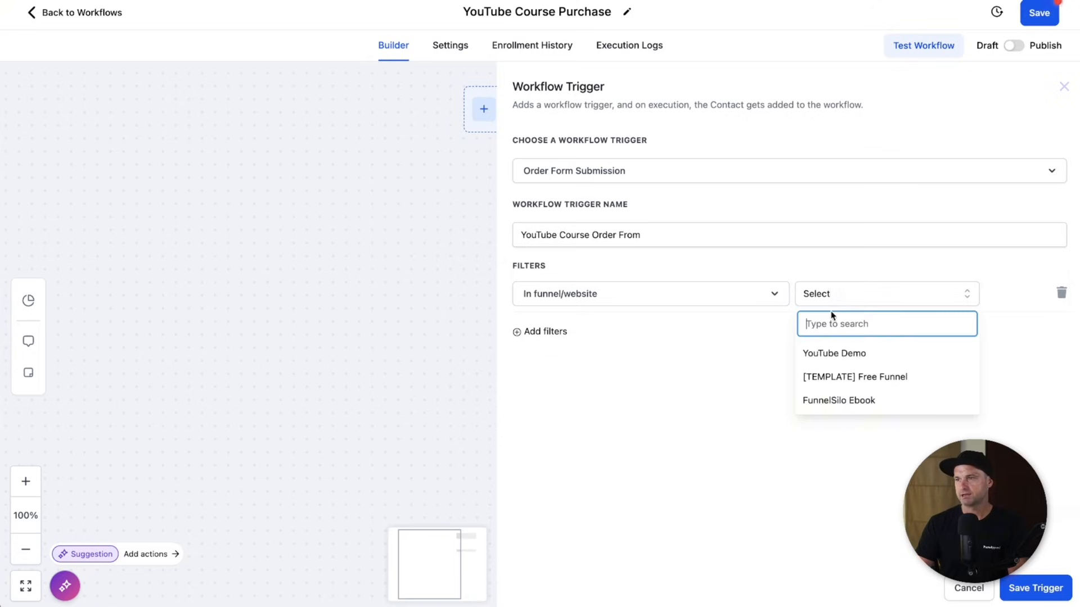
click(826, 355)
click(554, 334)
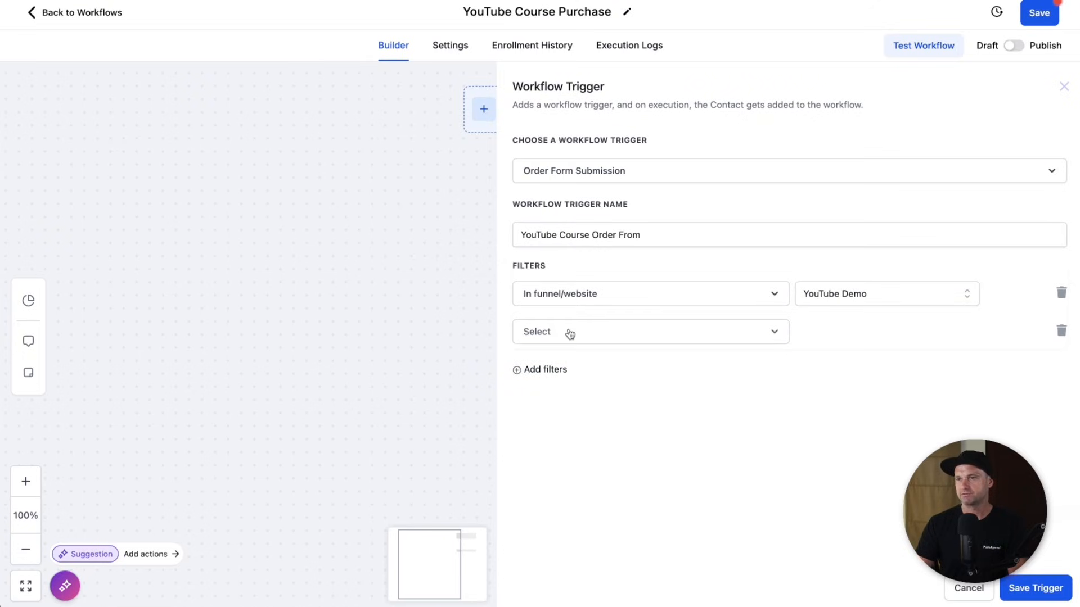
click(568, 333)
click(571, 424)
click(831, 331)
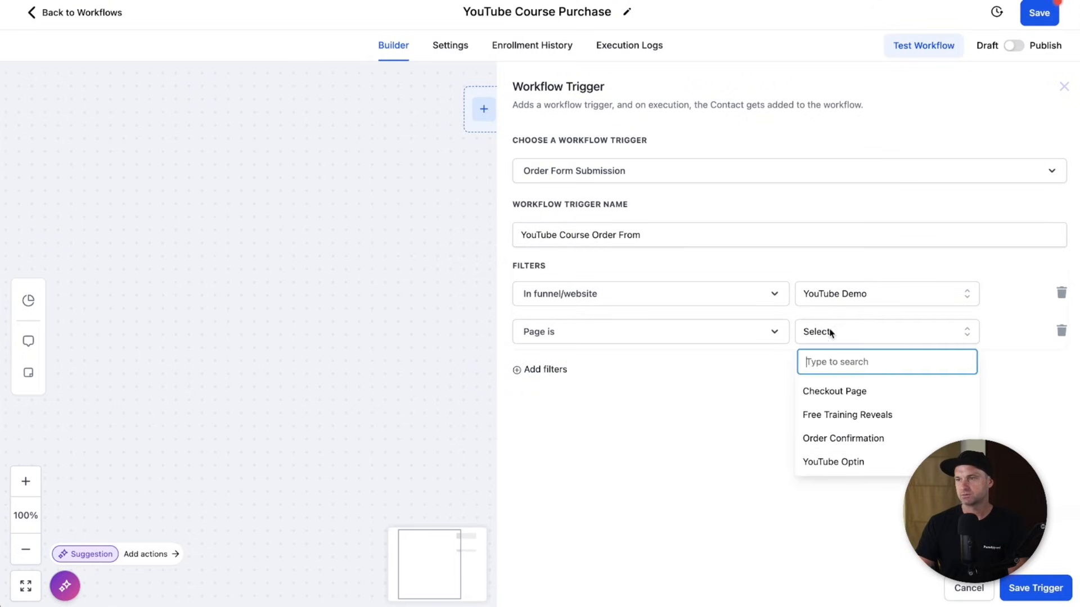
click(829, 390)
- Add a Product is YouTube Course filter and save the trigger
click(549, 369)
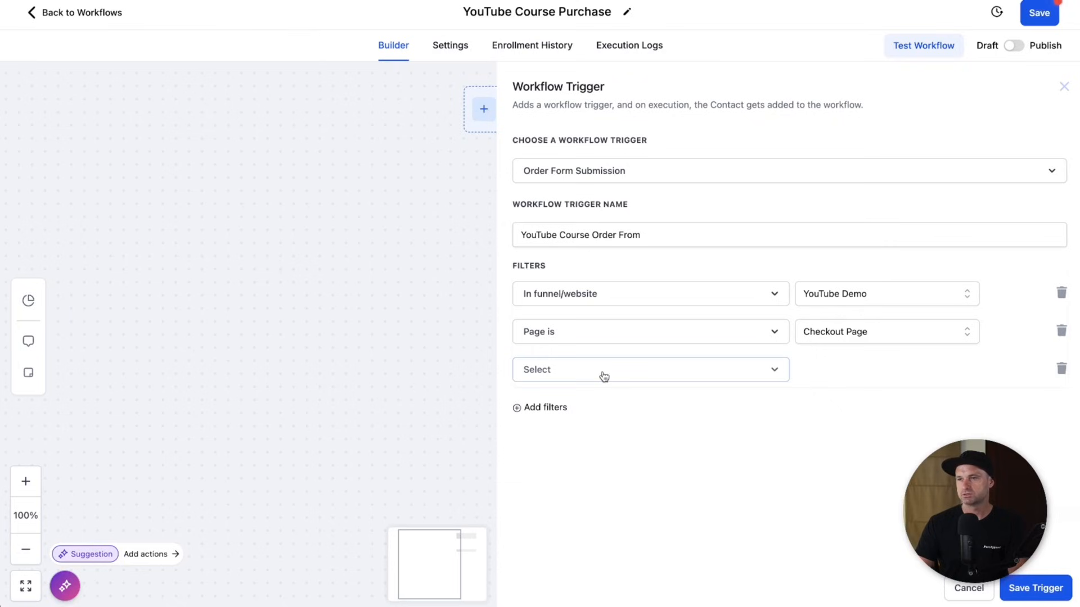
click(604, 376)
click(607, 462)
click(927, 378)
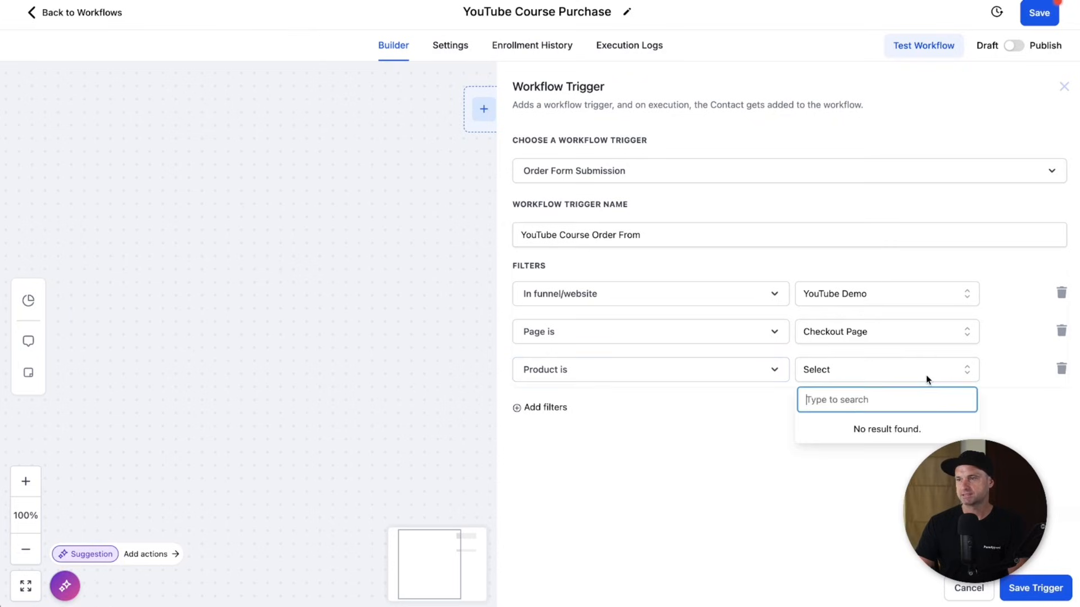
click(852, 429)
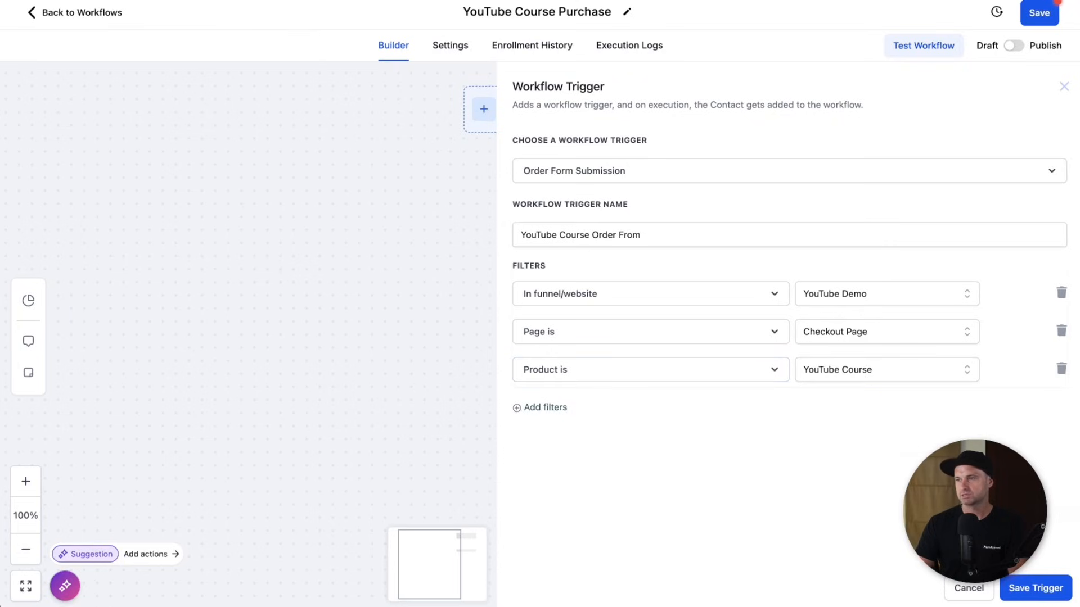
click(1022, 588)
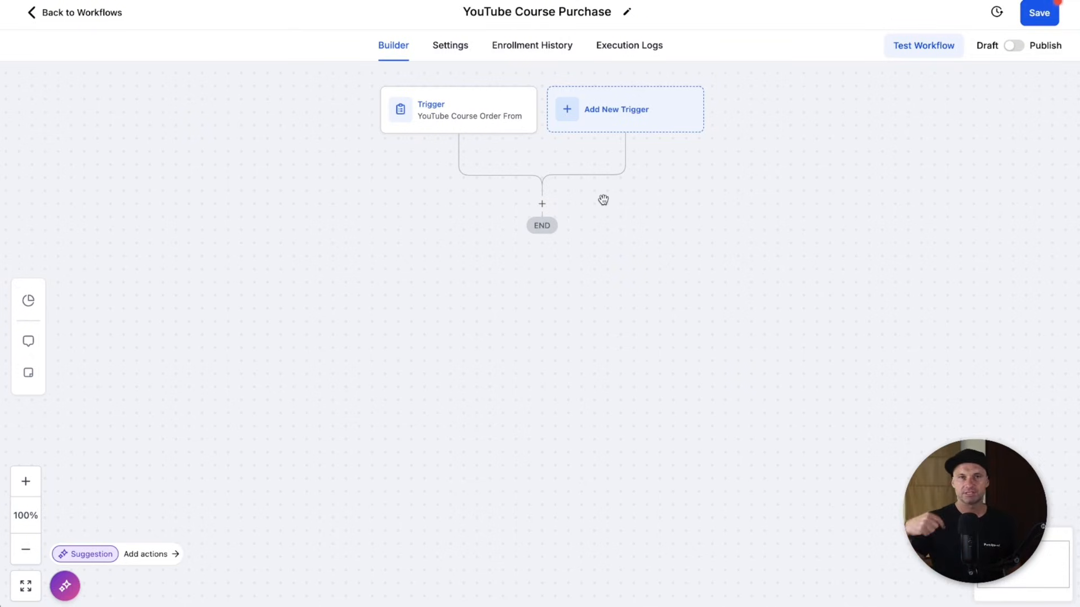
- Add an Add Contact Tag action creating the tag 'youtube course buyer' and save it
click(542, 205)
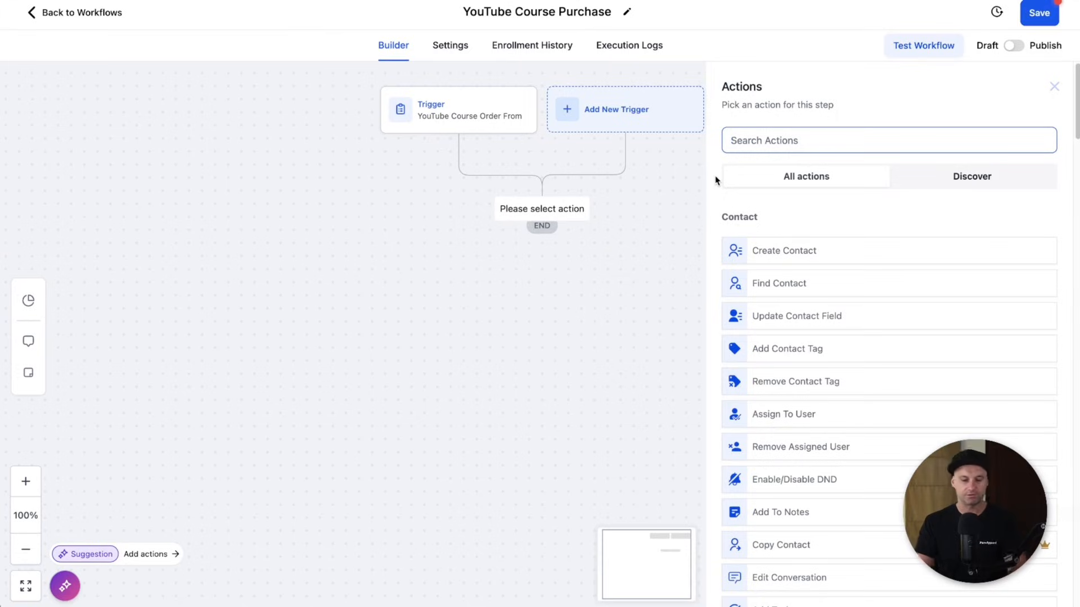
text(tag)
click(770, 238)
click(769, 223)
text(youtube course buyer)
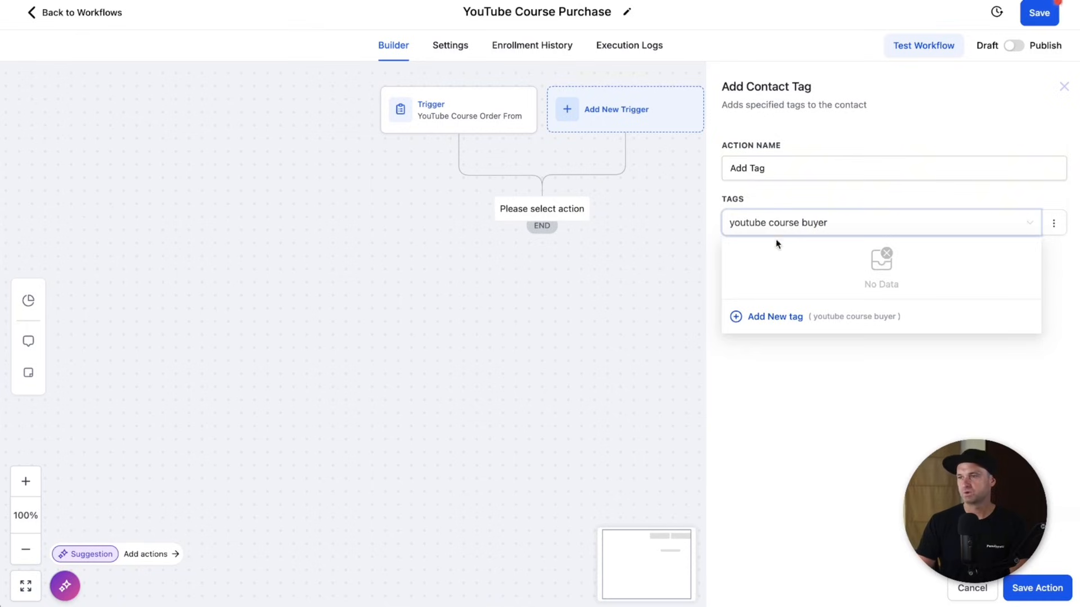
click(768, 317)
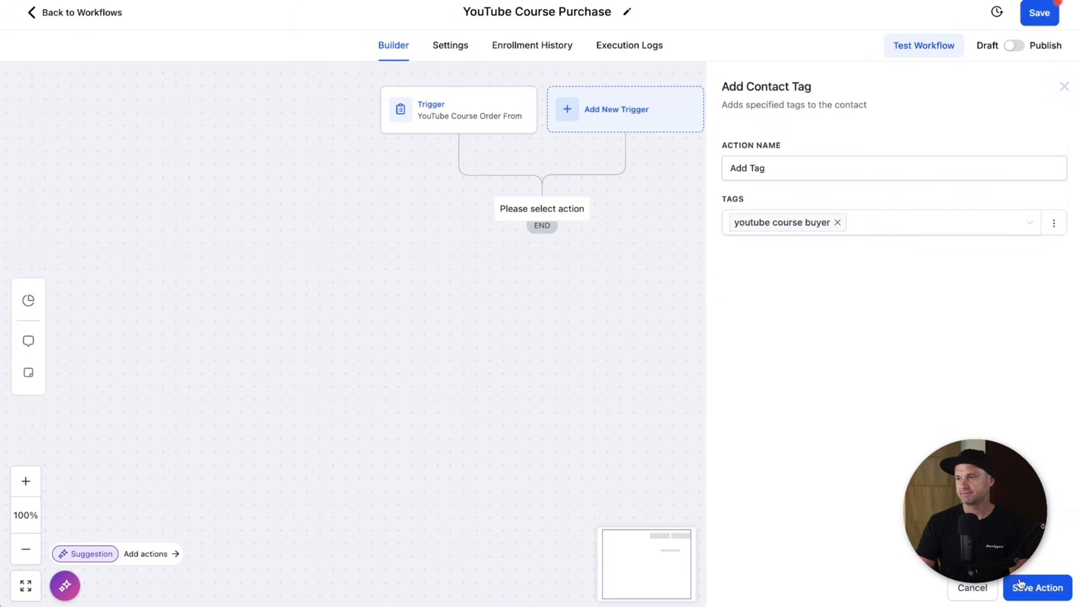
click(1019, 587)
- Try a Course Grant Offer action below the tag step, then cancel it
click(542, 283)
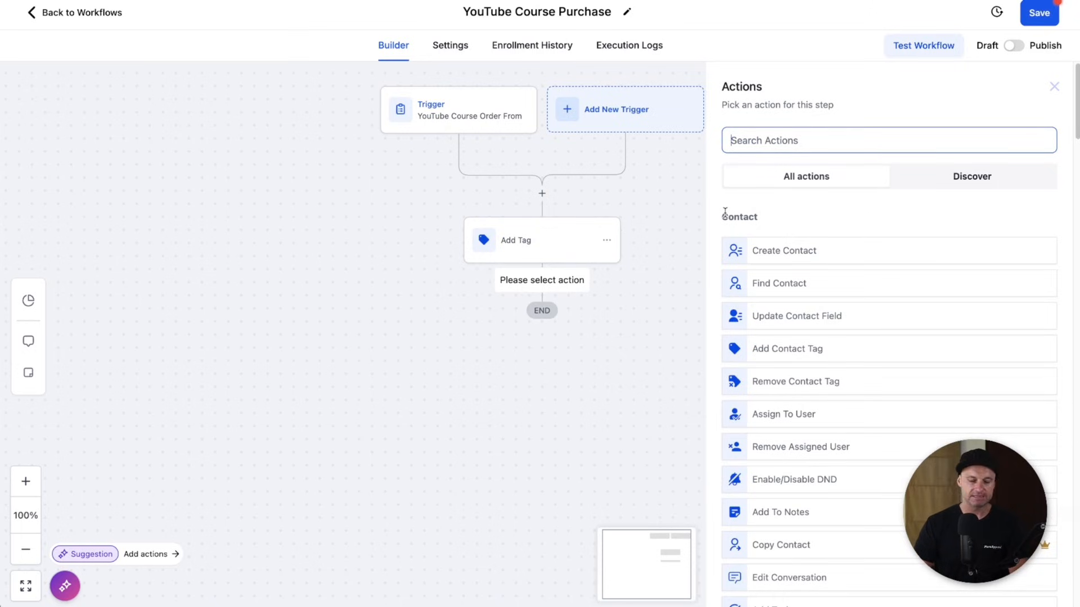
text(course)
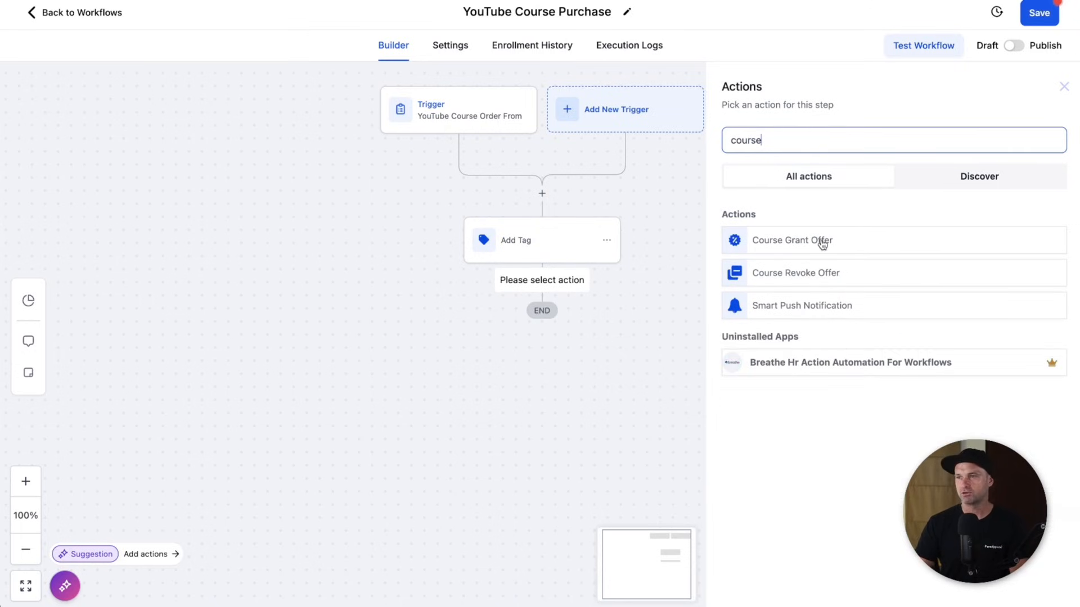
click(822, 242)
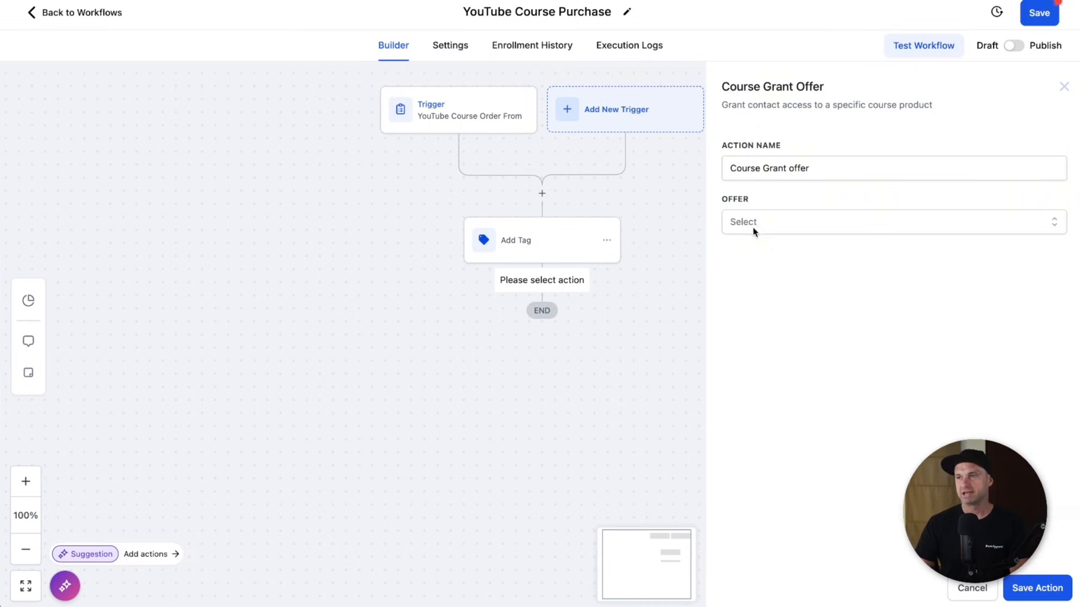
click(762, 222)
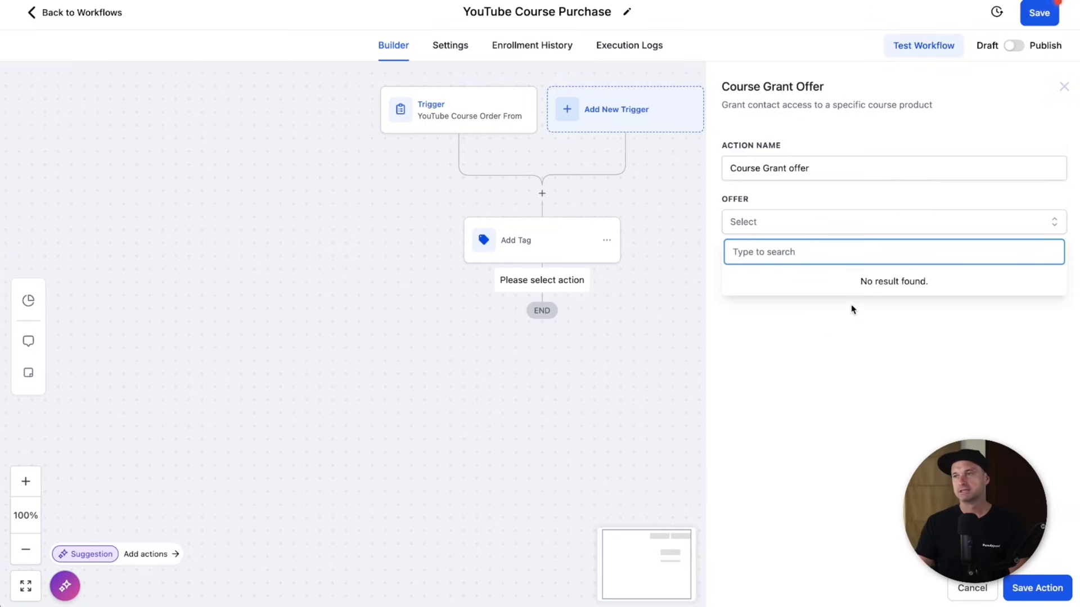
click(962, 589)
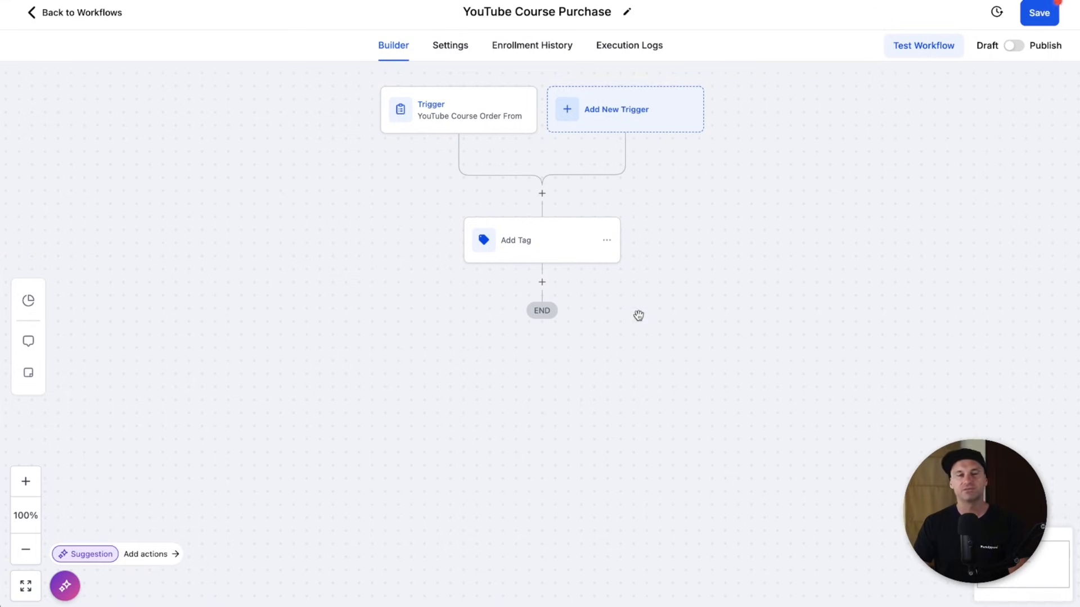
- Look at the Send Email and Grant Group Access actions, then discard them
click(542, 283)
text(email)
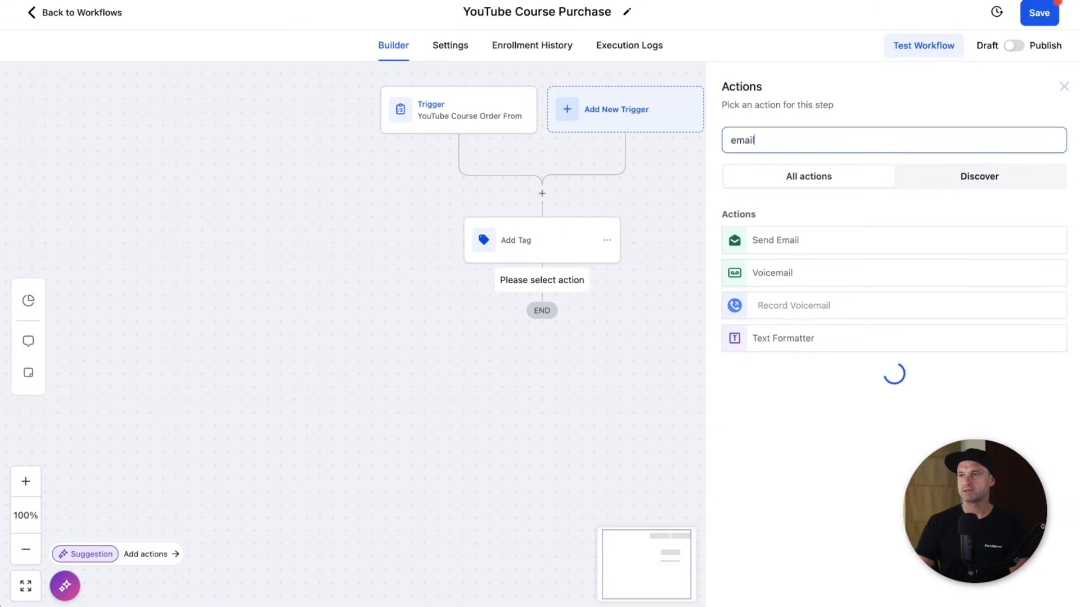
click(761, 240)
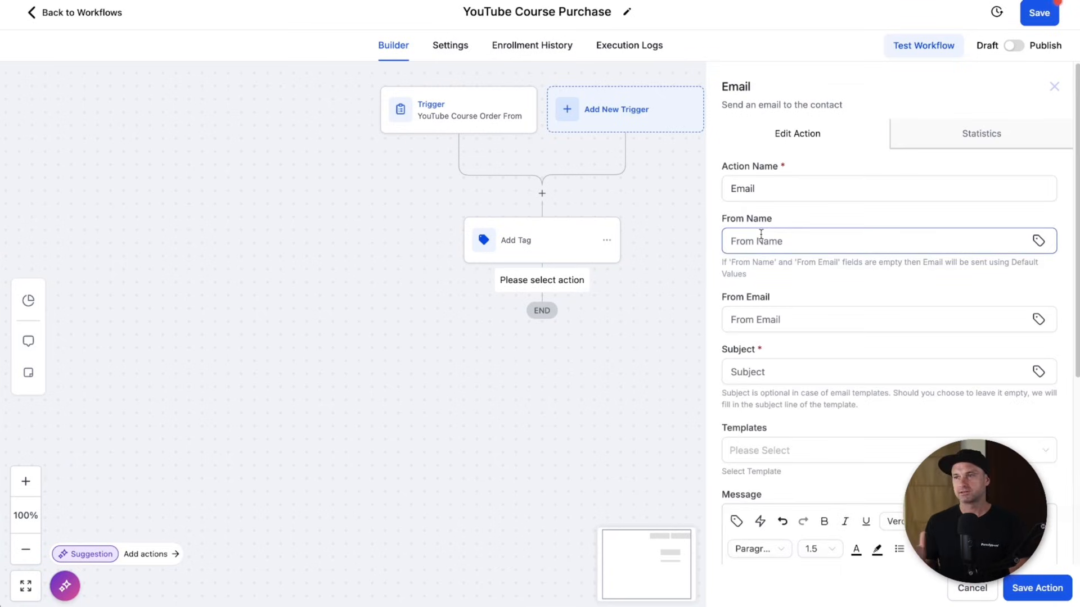
click(544, 281)
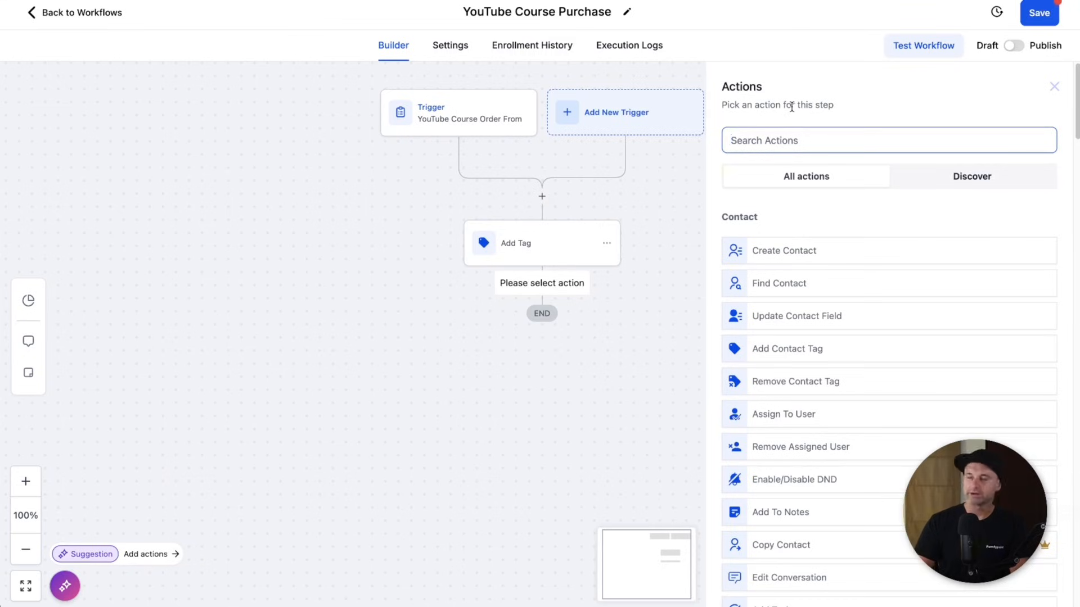
text(group)
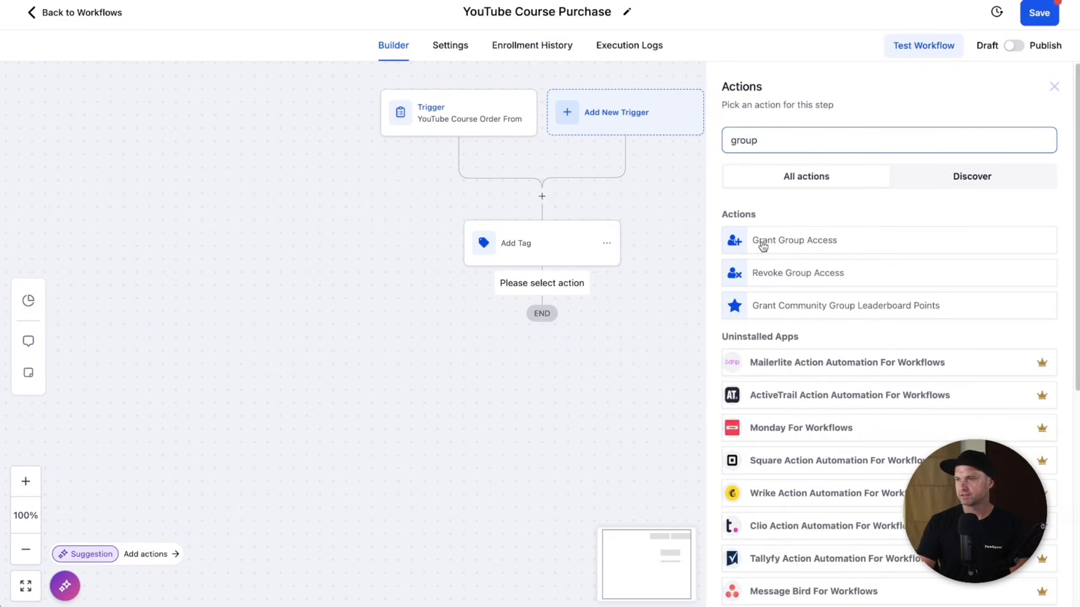
click(839, 249)
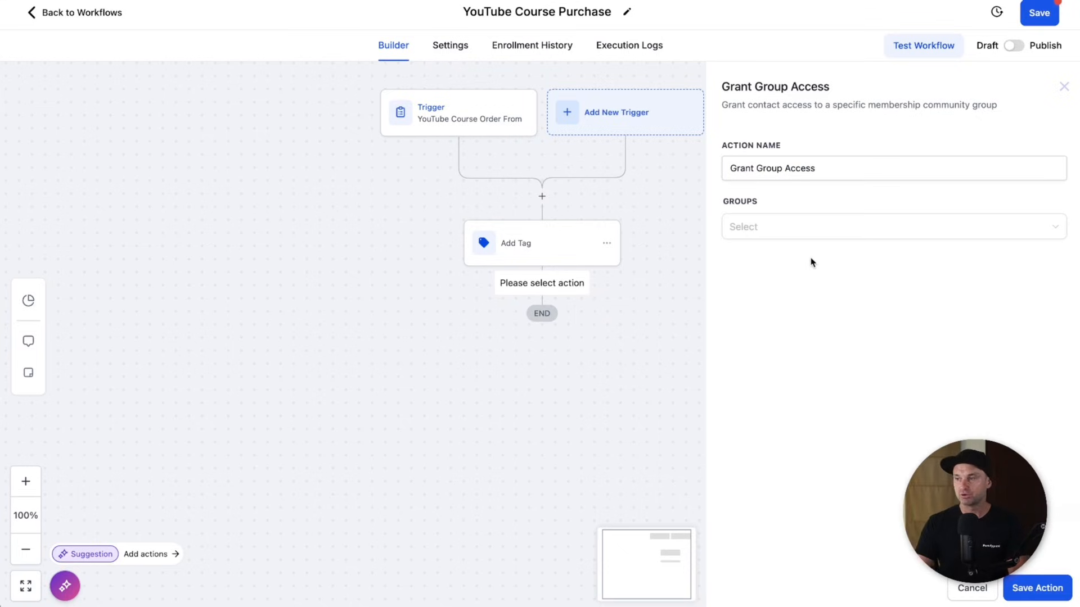
click(1064, 87)
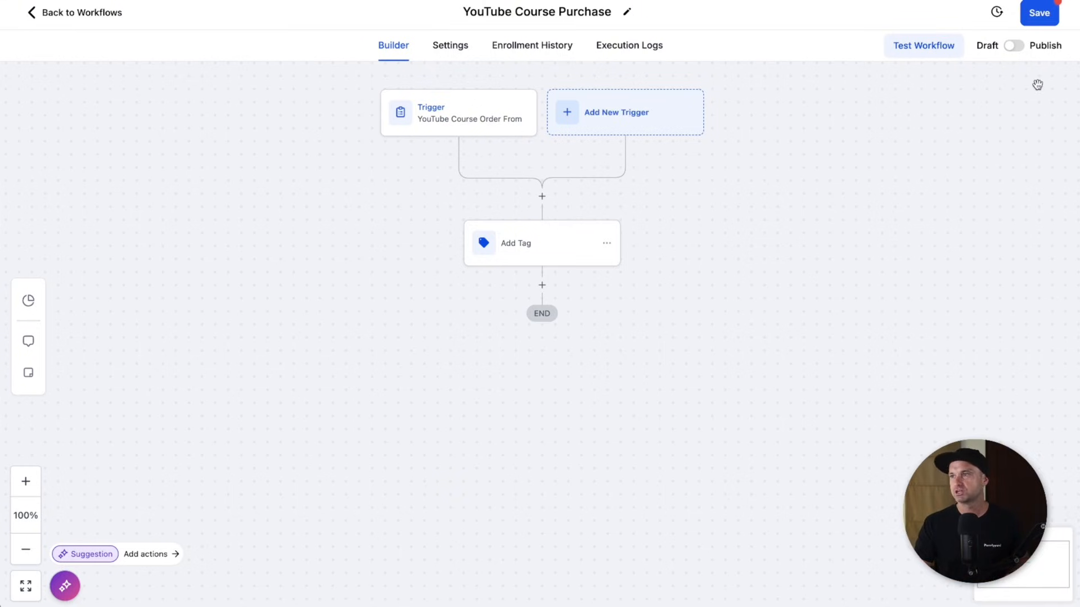
- Publish and save the workflow, then go back to the workflow list
click(1016, 46)
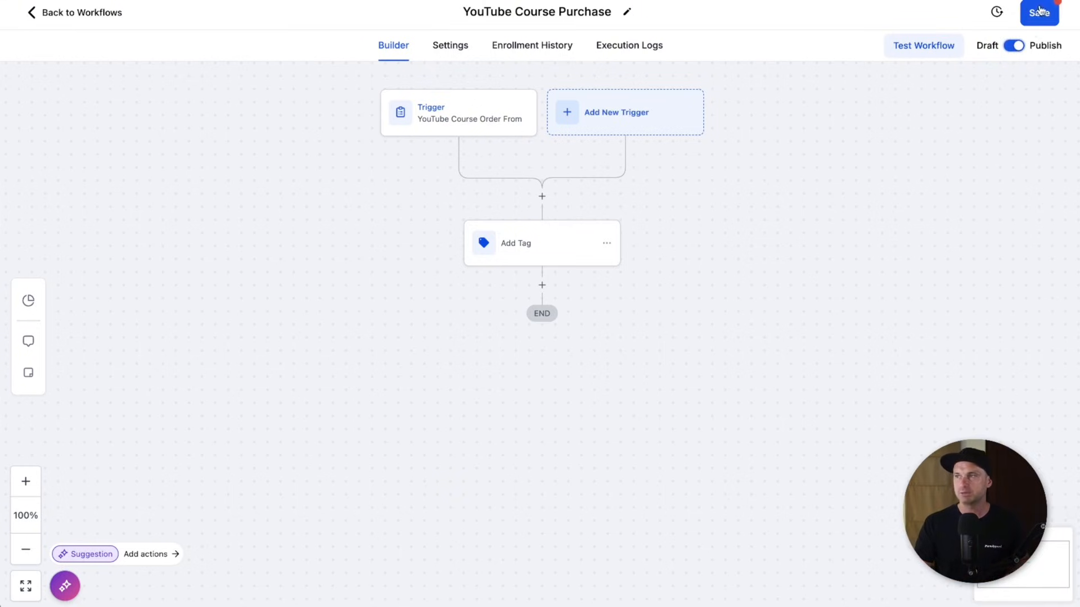
click(1038, 14)
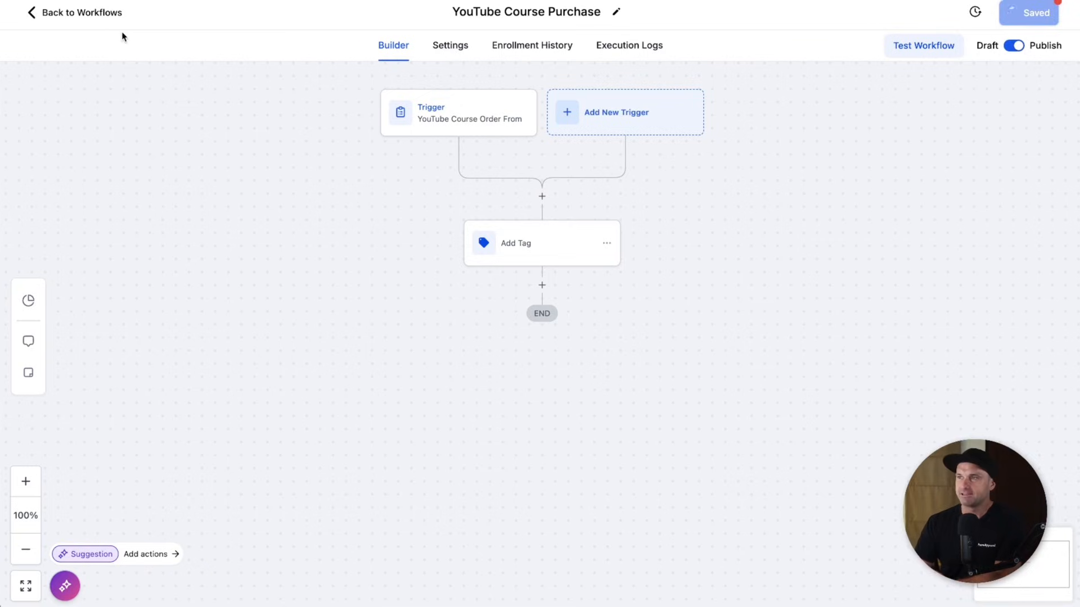
click(79, 15)
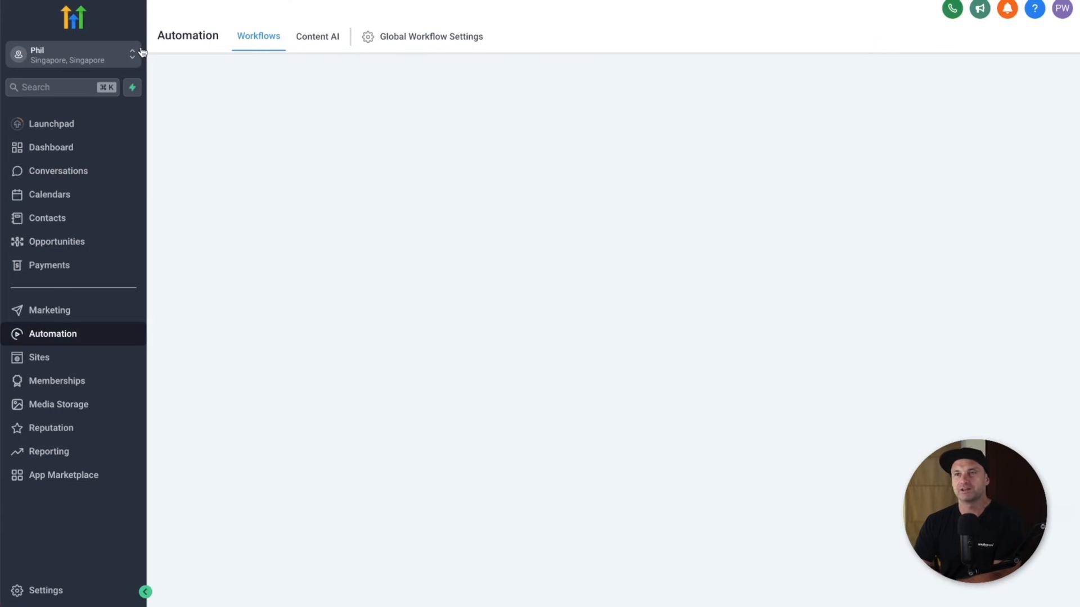
- Open the Order Confirmation step of the YouTube Demo funnel under Sites > Funnels
click(31, 358)
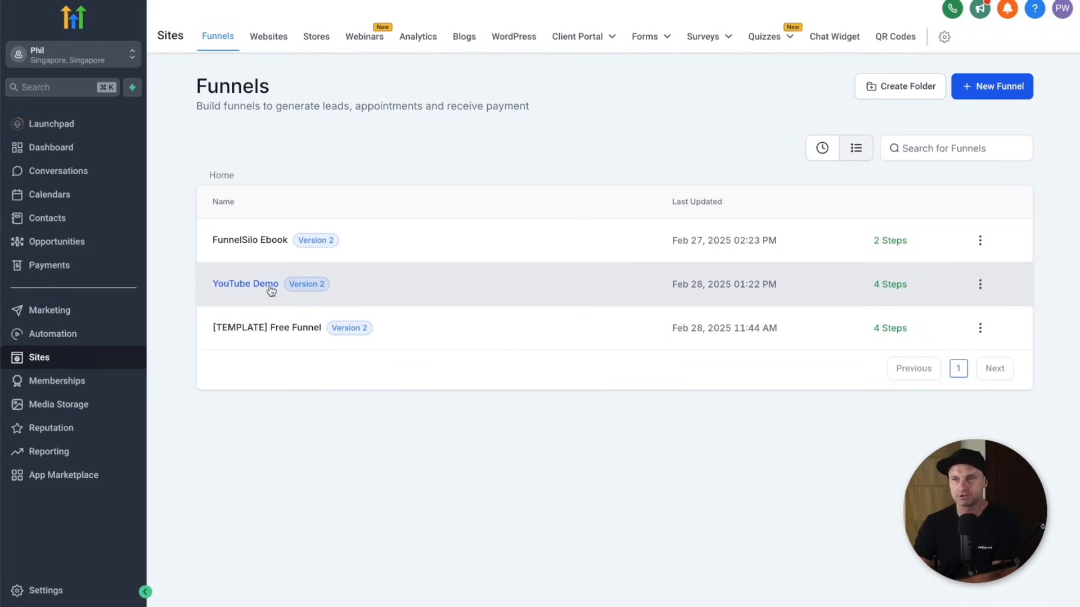
click(271, 290)
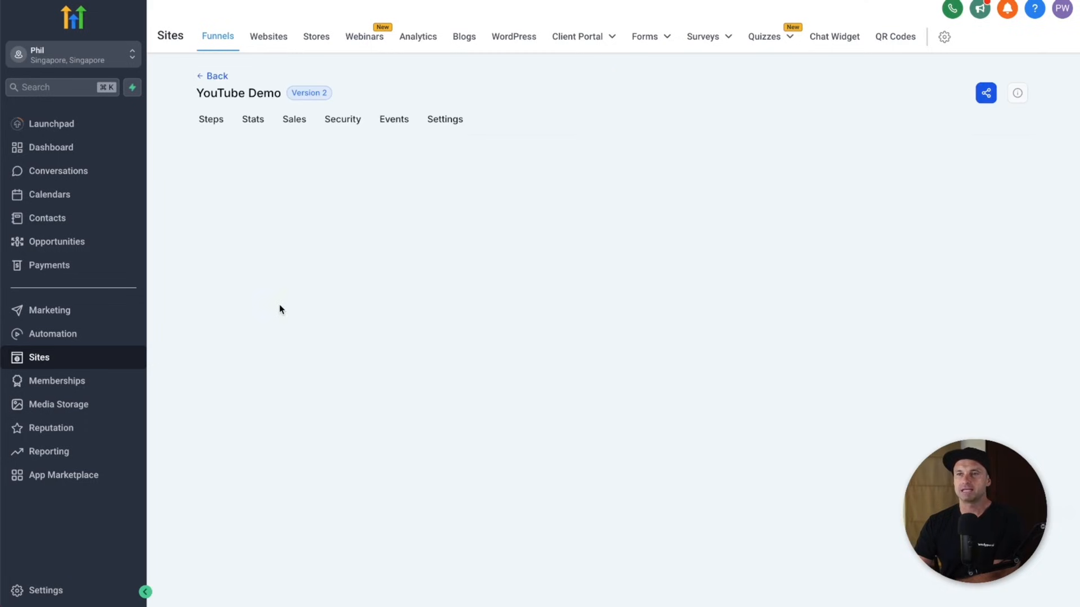
click(281, 325)
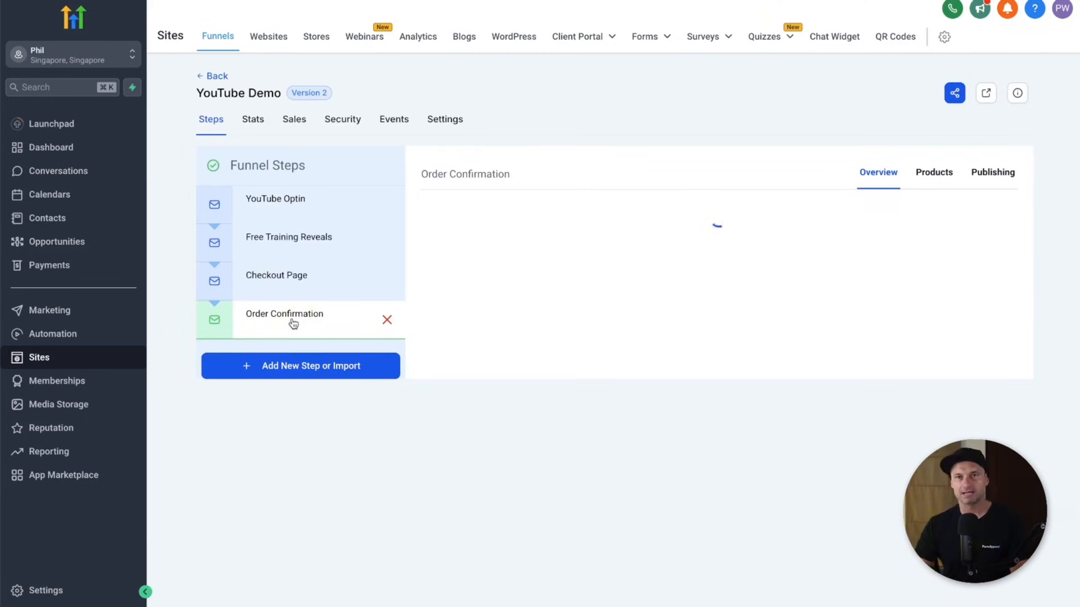
click(467, 441)
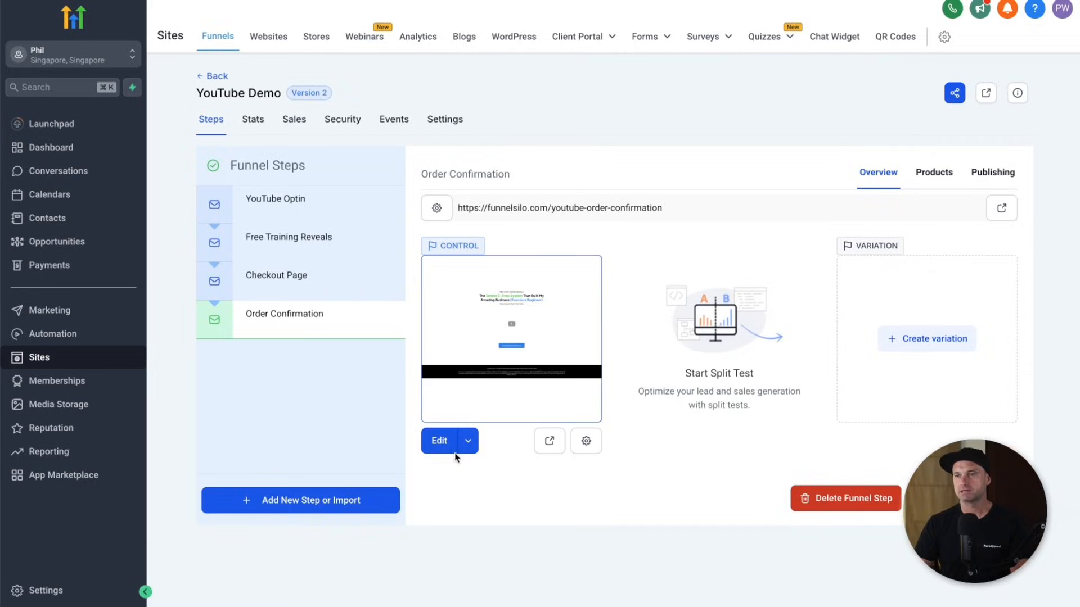
- Open the Order Confirmation page in the editor and disable its opt-in popup
click(474, 415)
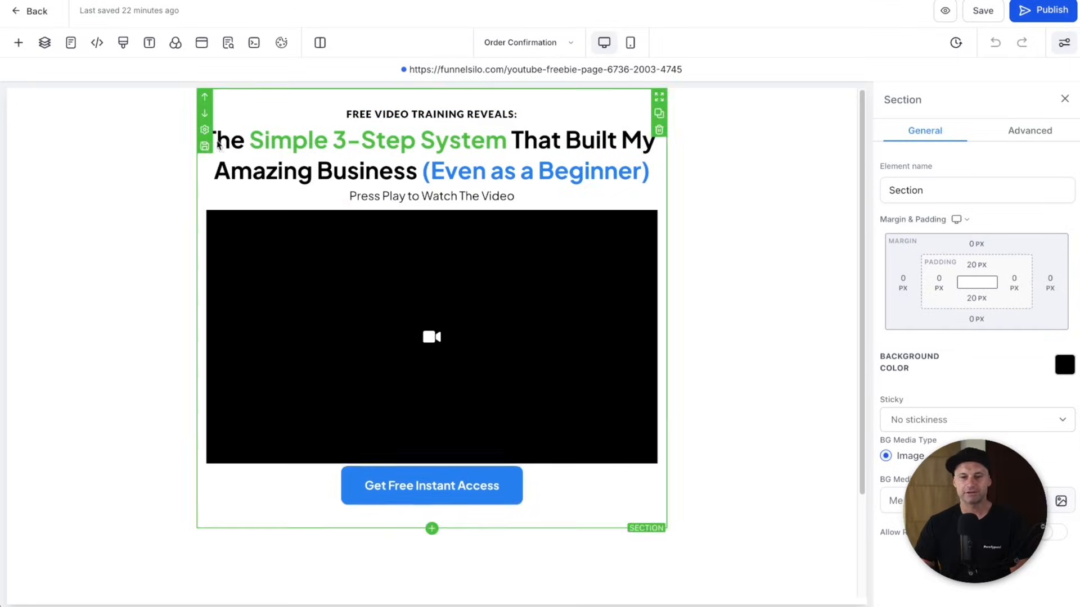
click(201, 42)
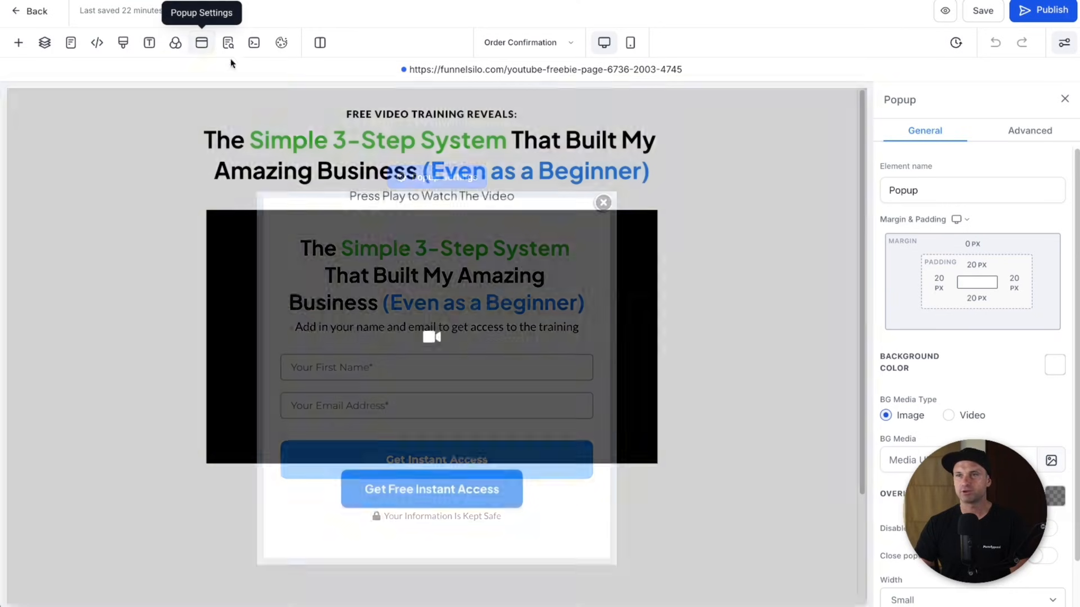
scroll(916, 466, down, 1)
click(1041, 470)
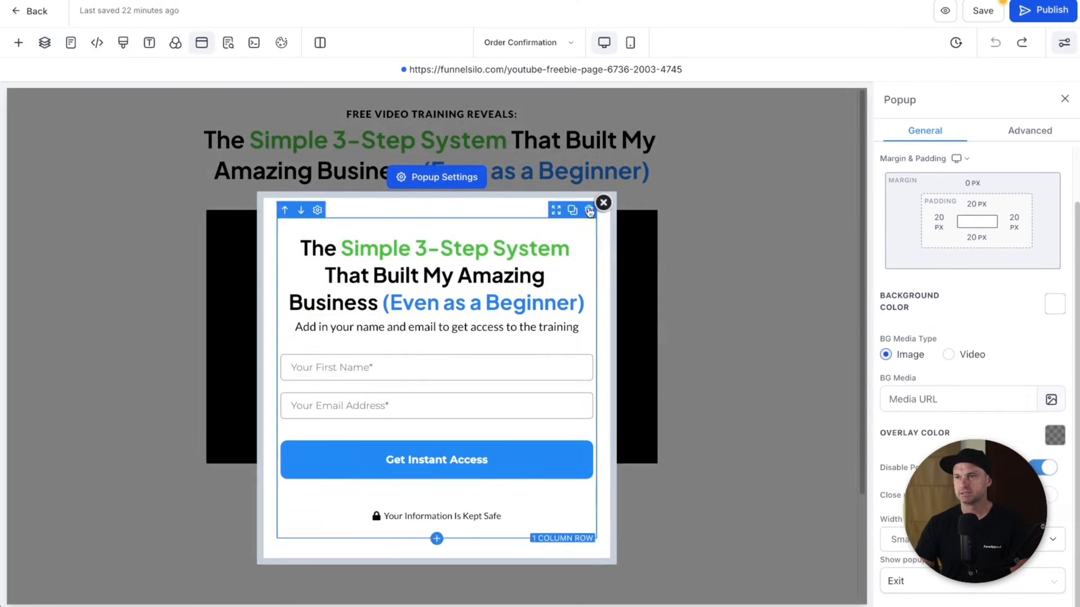
click(202, 42)
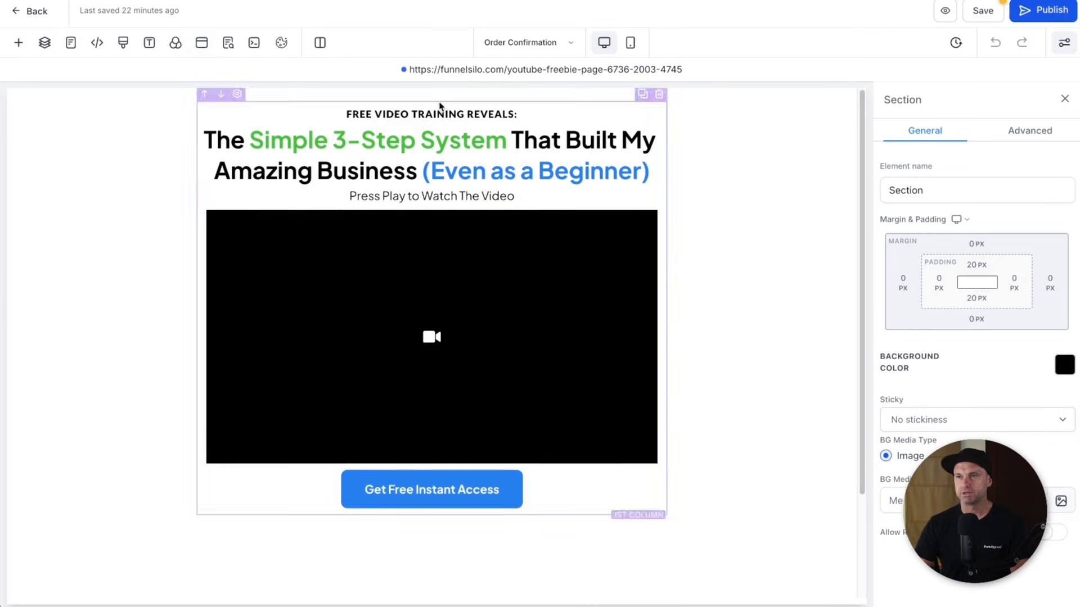
- Select the 'FREE VIDEO TRAINING REVEALS:' top line for editing
click(432, 116)
triple_click(420, 113)
click(375, 101)
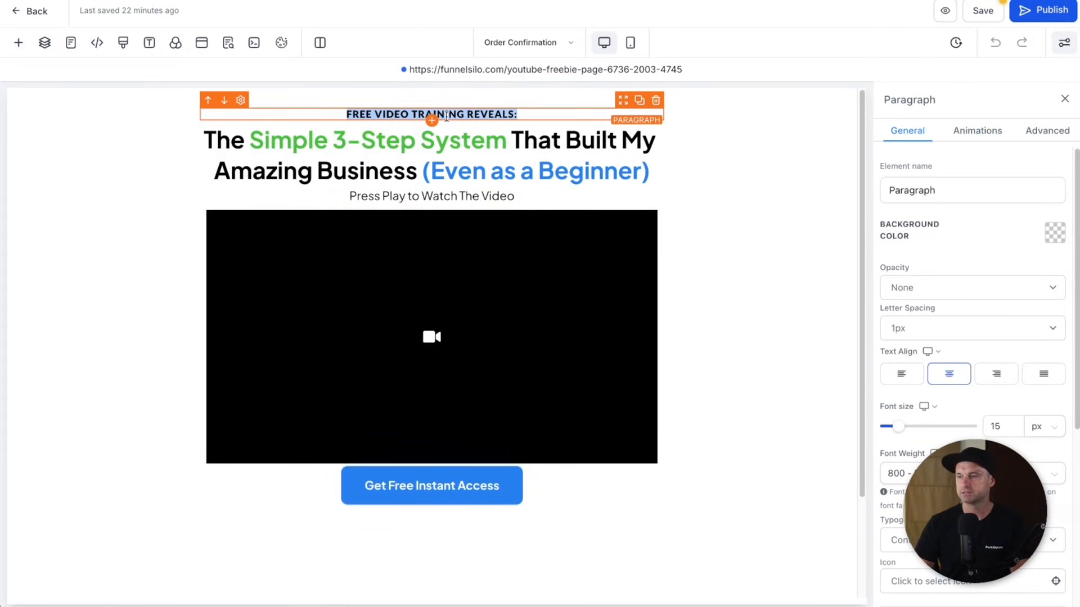
- Change the top line to 'CONGRATULATIONS ON YOUR PURCHASE'
text(CONGRATULATIONS!)
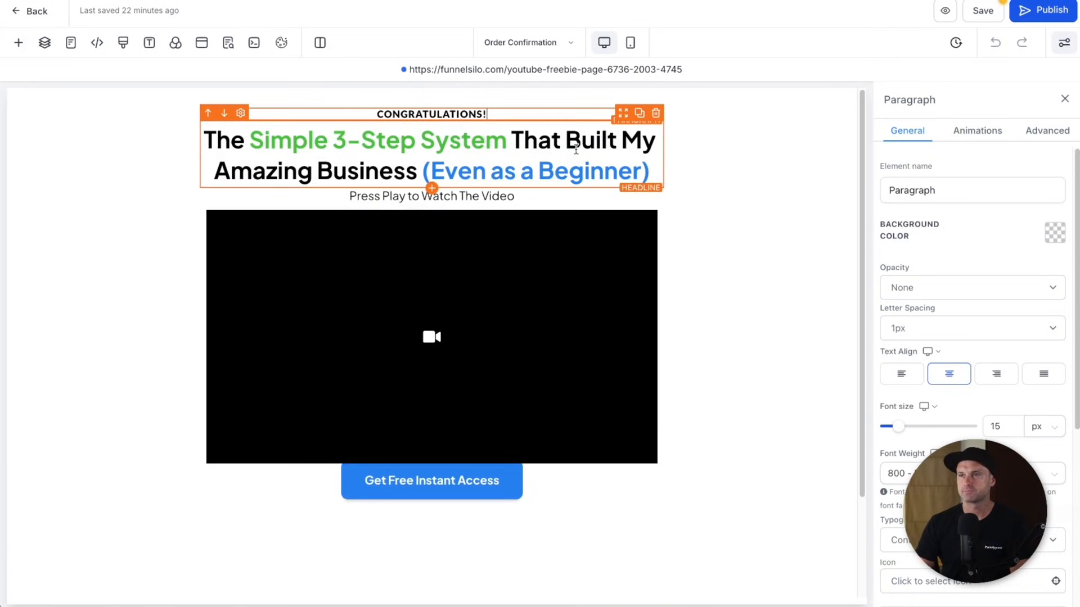
key(BackSpace)
text(O YOUR PURCHASE)
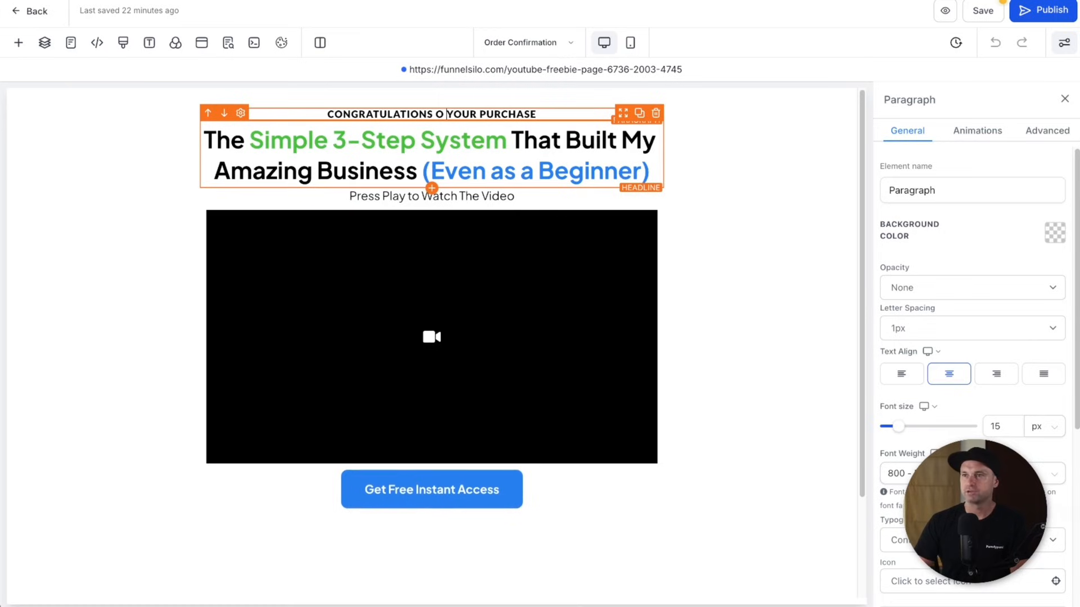
text(N)
- Change the sub headline to 'Here is your order summary' and delete the video
click(432, 196)
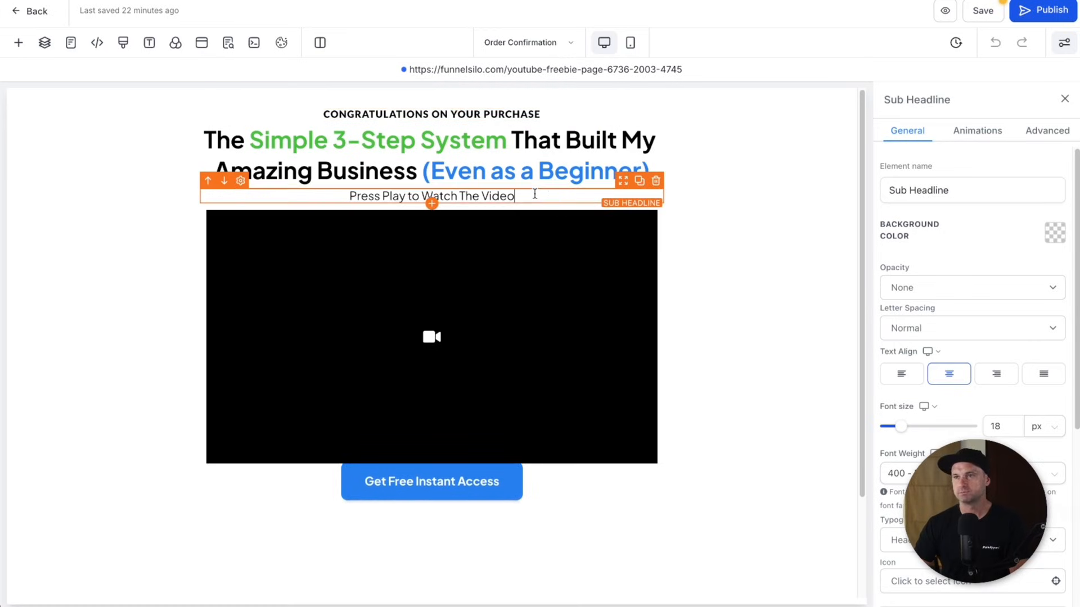
triple_click(432, 196)
key(BackSpace)
text(HERE IS)
key(BackSpace)
key(BackSpace)
key(BackSpace)
key(BackSpace)
key(BackSpace)
key(BackSpace)
key(BackSpace)
text(Here is your order summary)
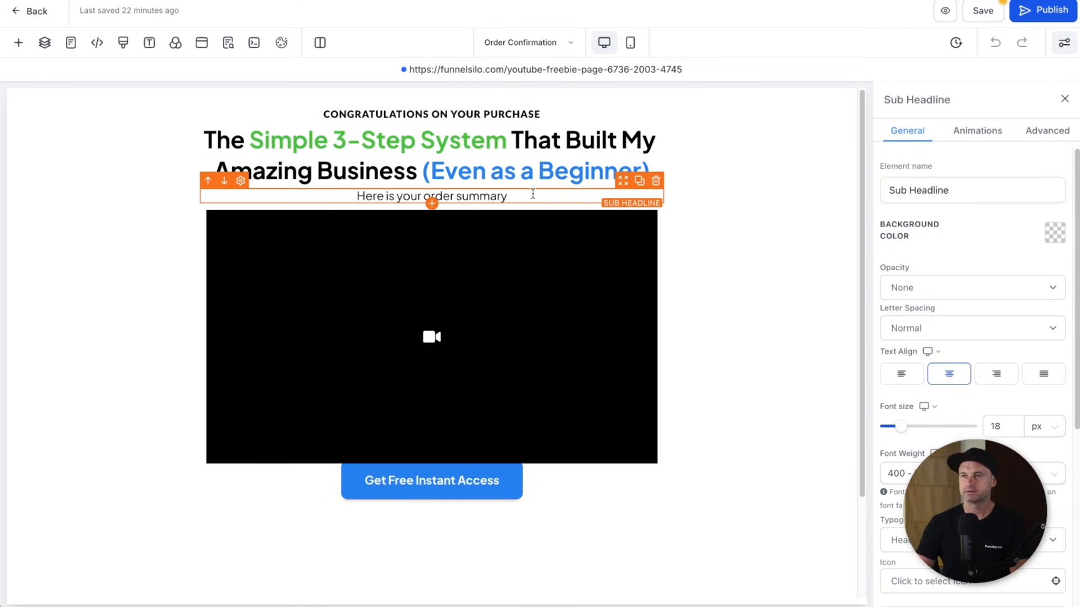
click(655, 198)
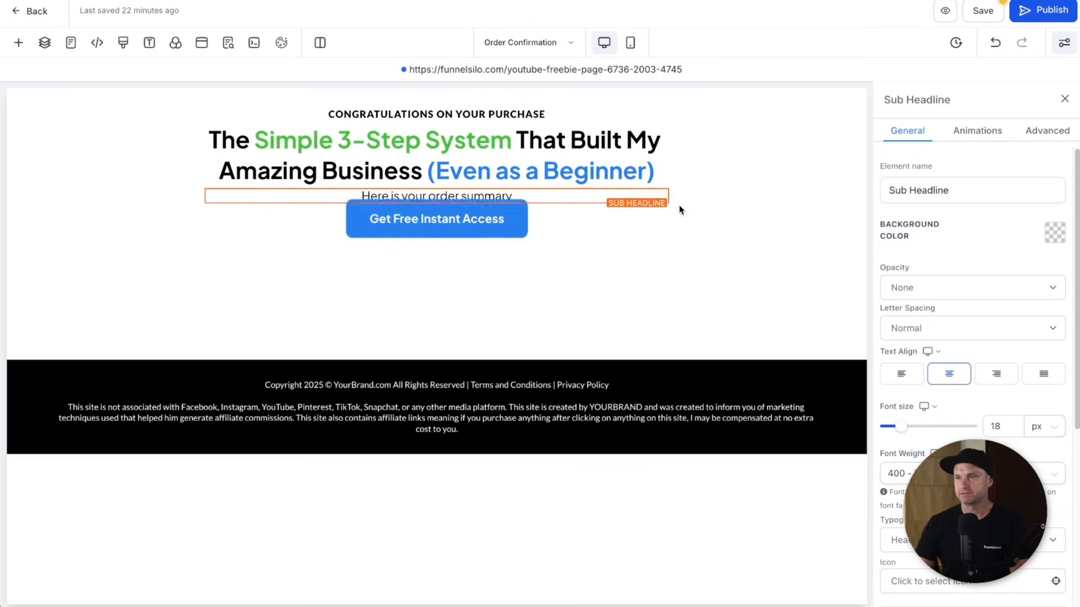
click(16, 45)
- Drag an Order Confirmation element onto the page under the sub headline
click(180, 141)
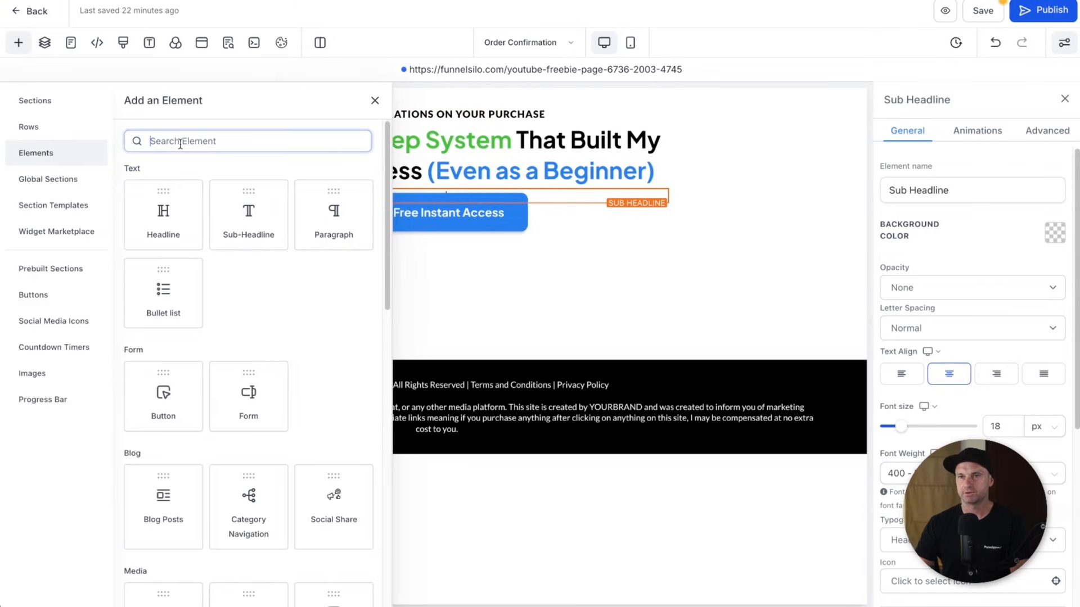
text(order)
drag(338, 230, 434, 275)
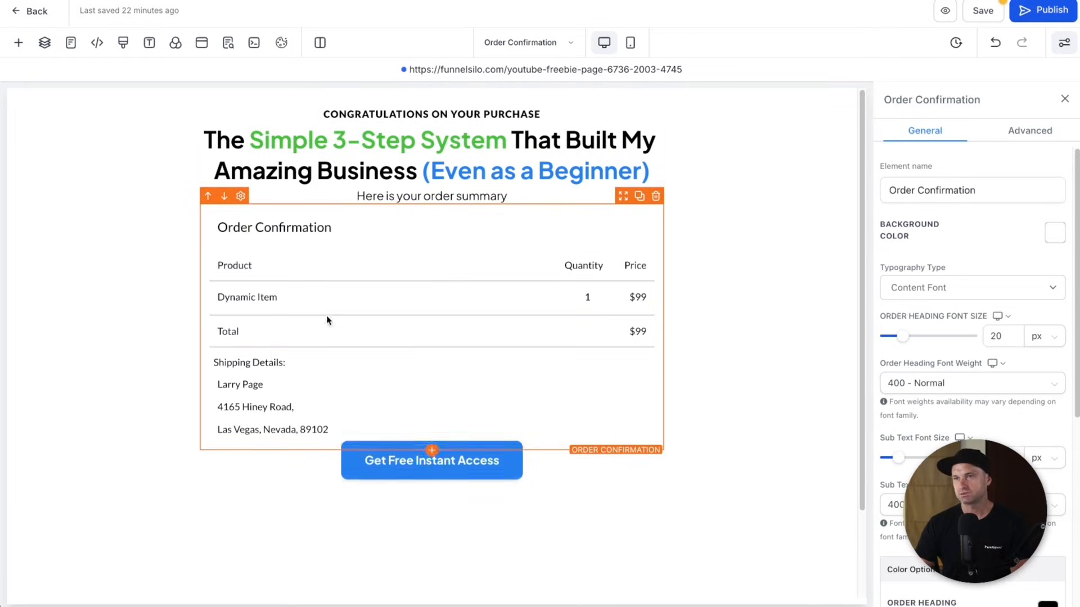
scroll(1010, 258, down, 4)
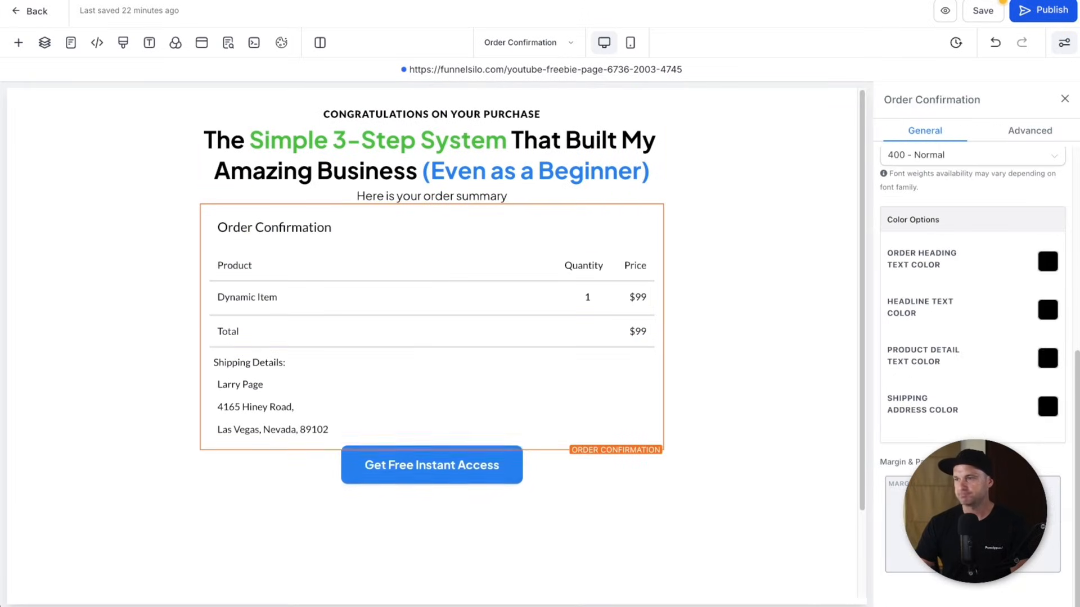
- Pad the summary 80 px left and right with 20 px below, and copy the sub headline above the button
click(938, 524)
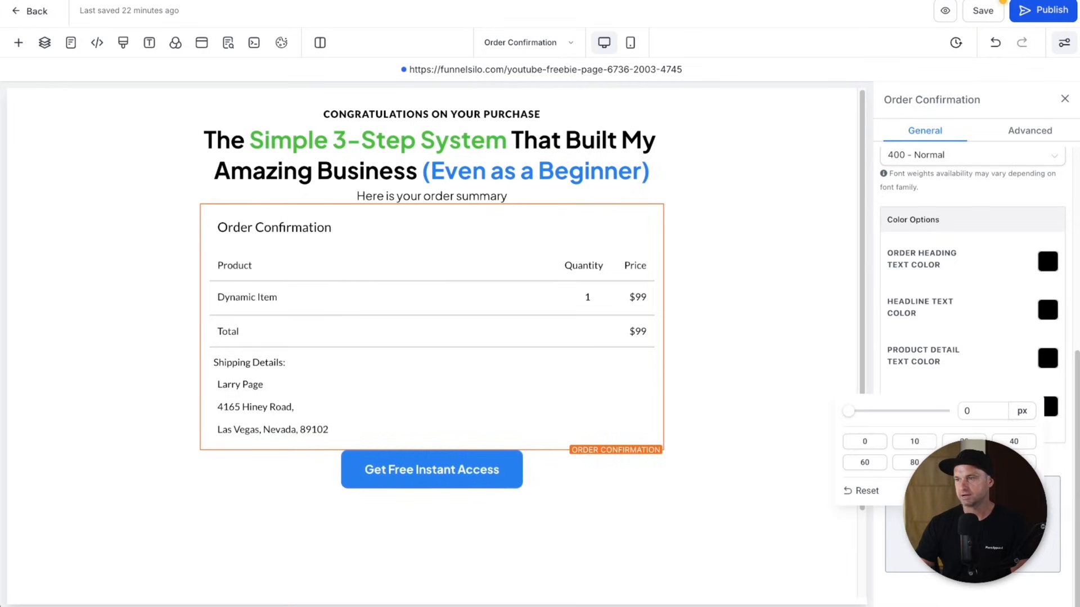
click(924, 464)
click(1010, 524)
click(891, 461)
click(761, 373)
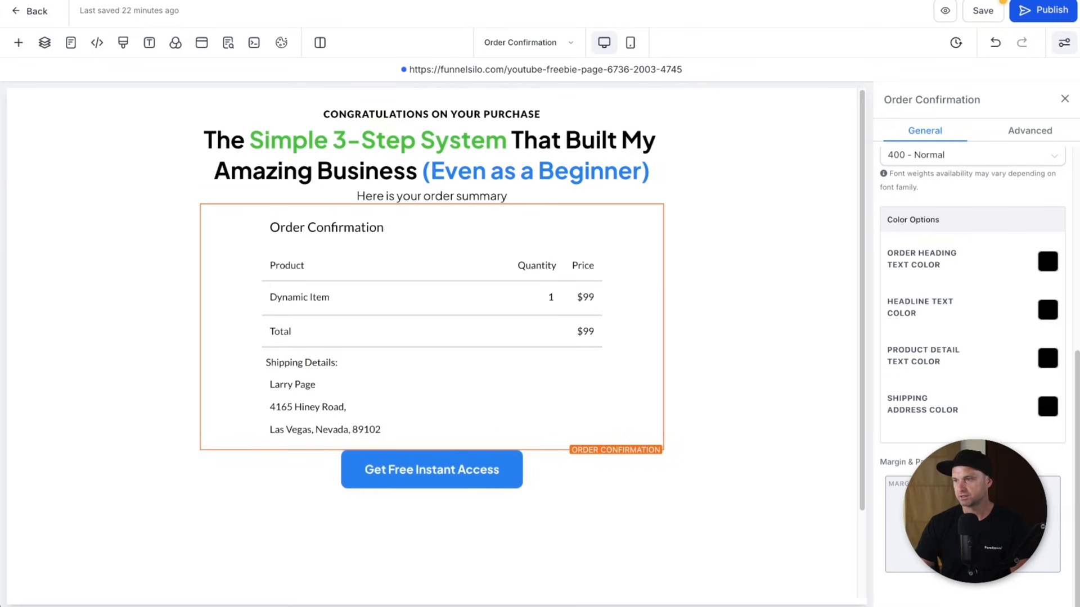
click(973, 545)
click(1002, 464)
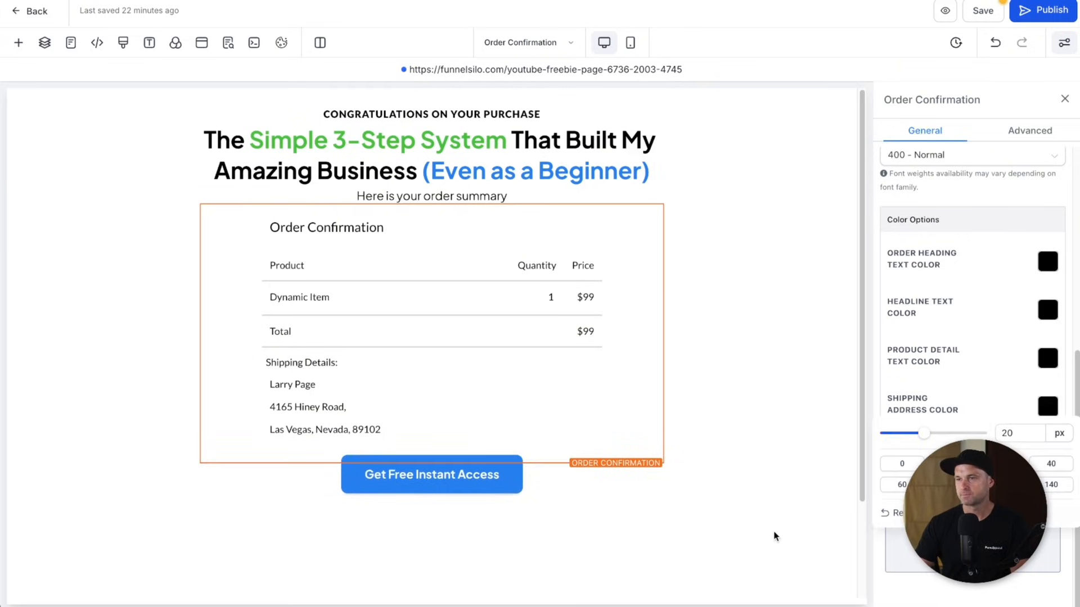
click(774, 536)
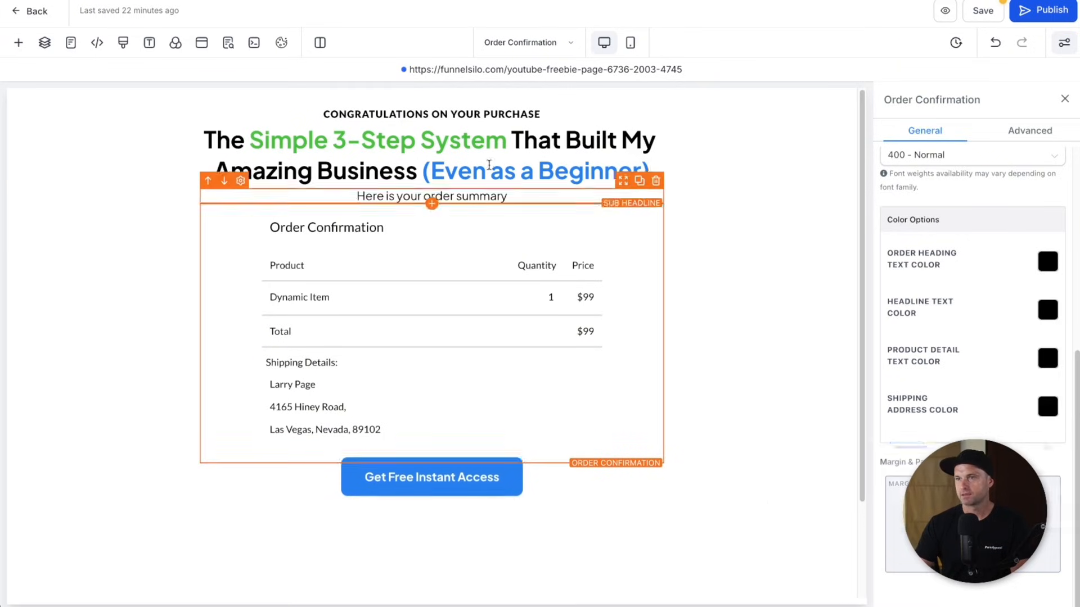
click(639, 181)
drag(641, 194, 515, 466)
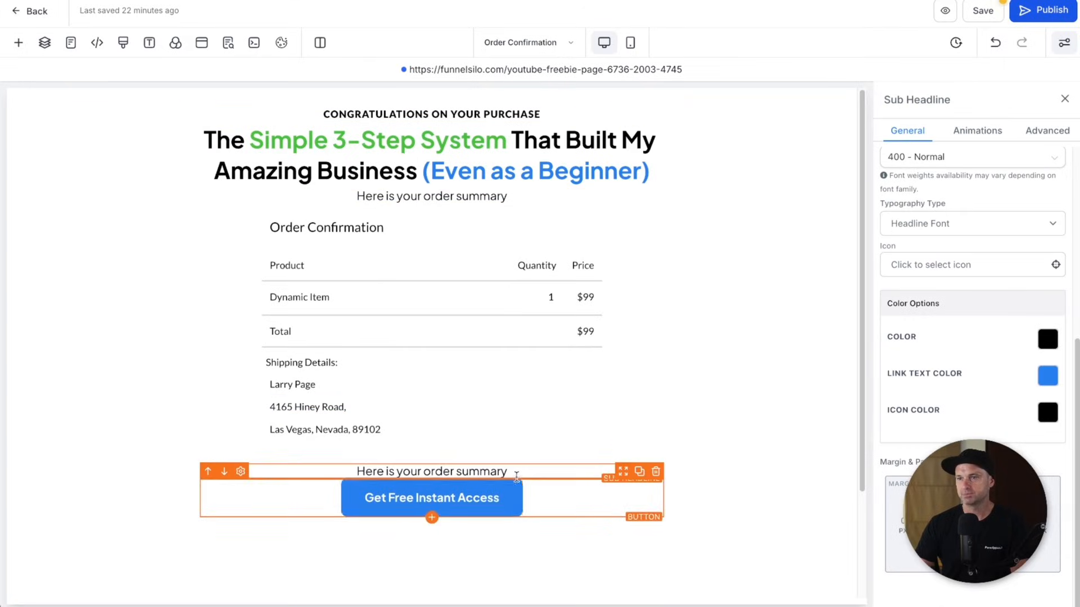
- Change the copied line to 'To get access to your product, click the button below.' and add space below it
triple_click(516, 463)
key(BackSpace)
text(To get access)
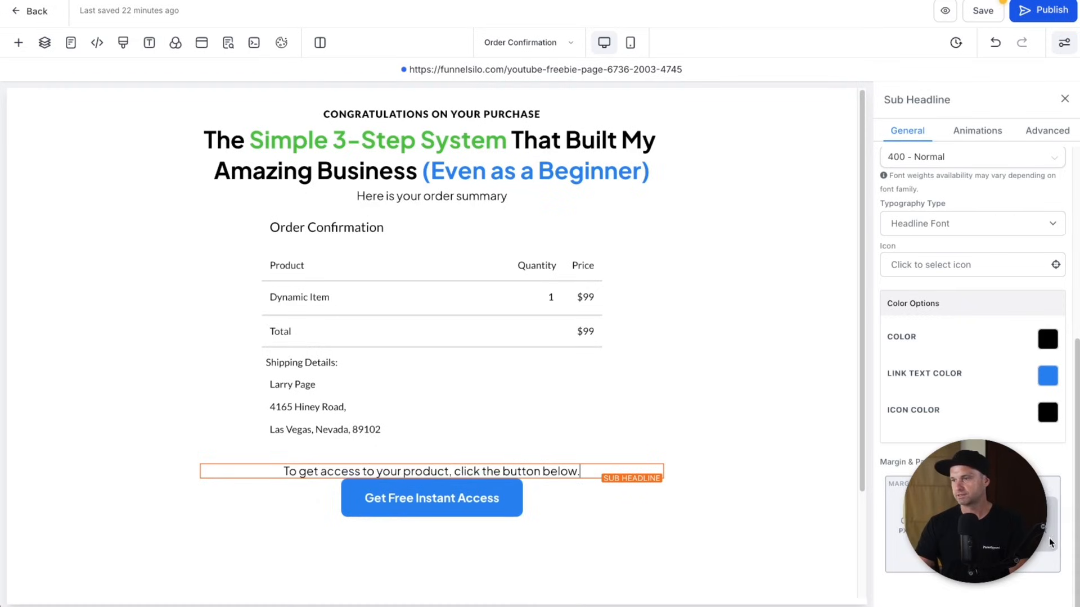
click(972, 561)
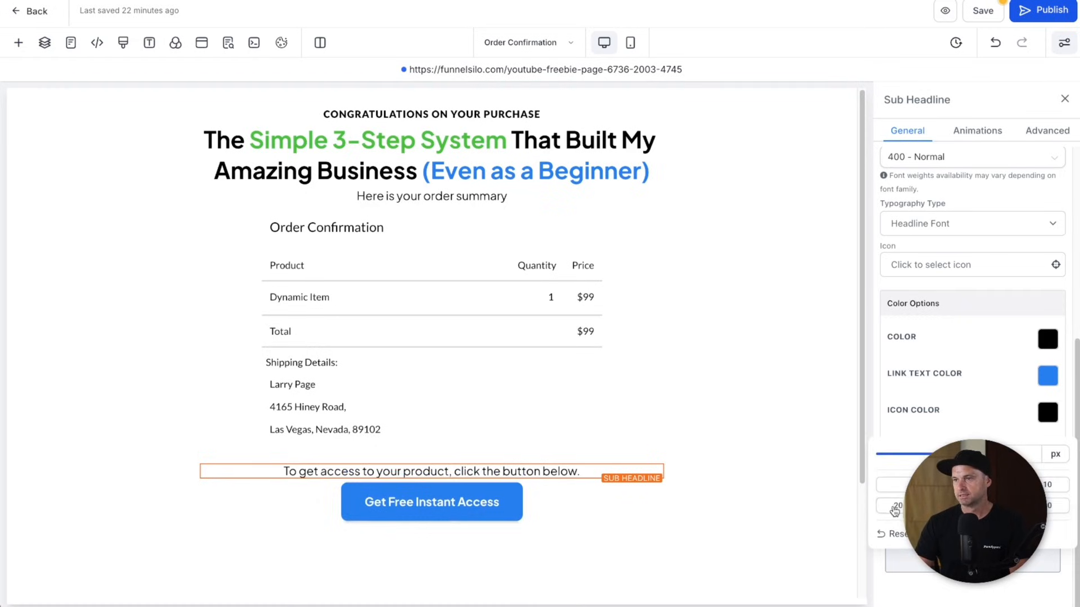
click(756, 537)
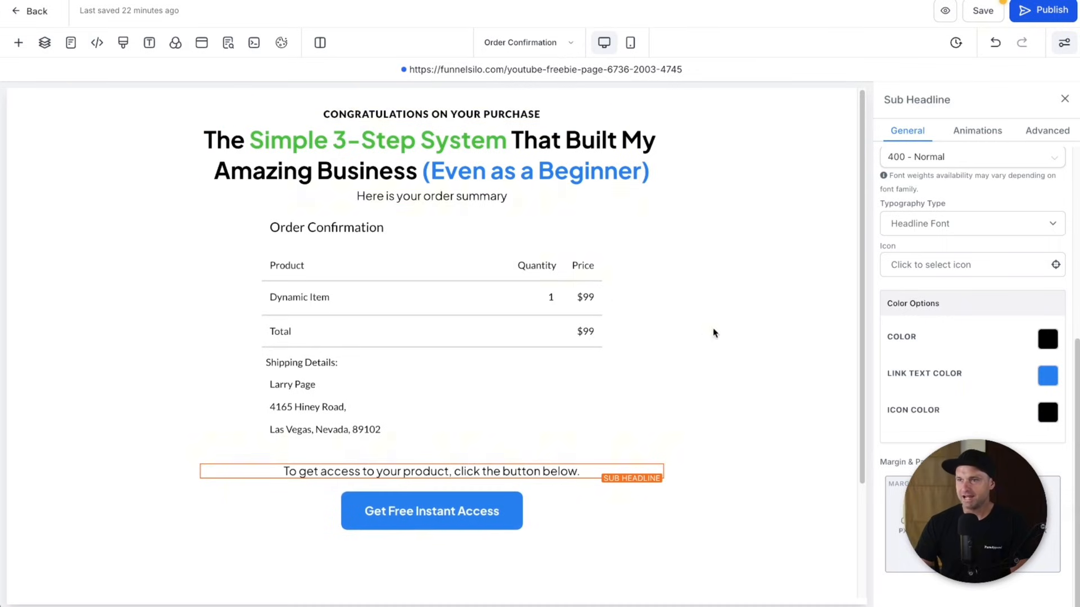
- Add top margin to the order summary line, publish the page, and return to the funnel steps
click(490, 196)
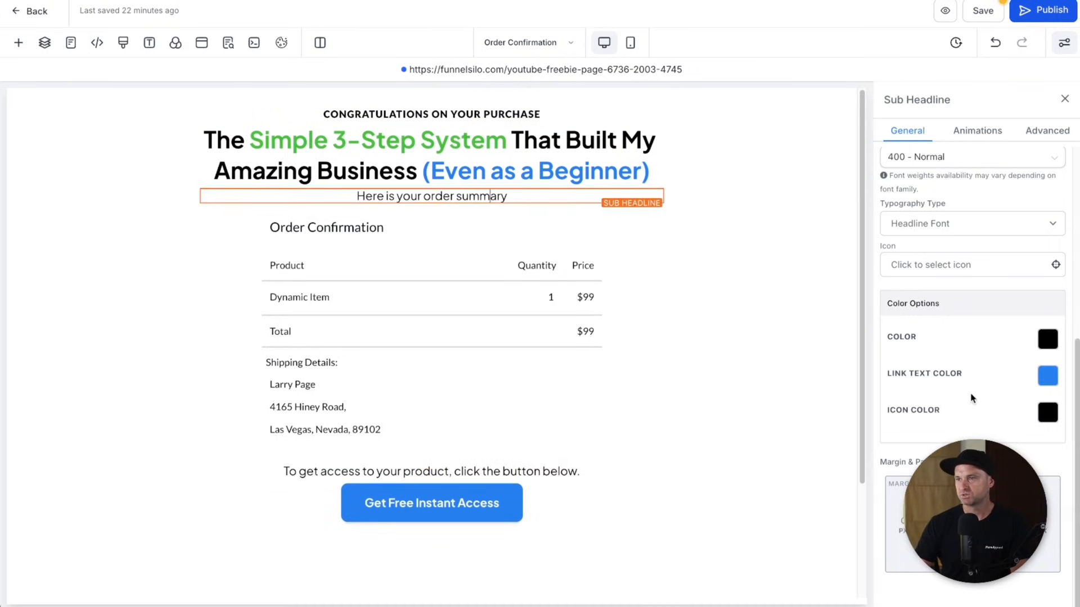
click(973, 491)
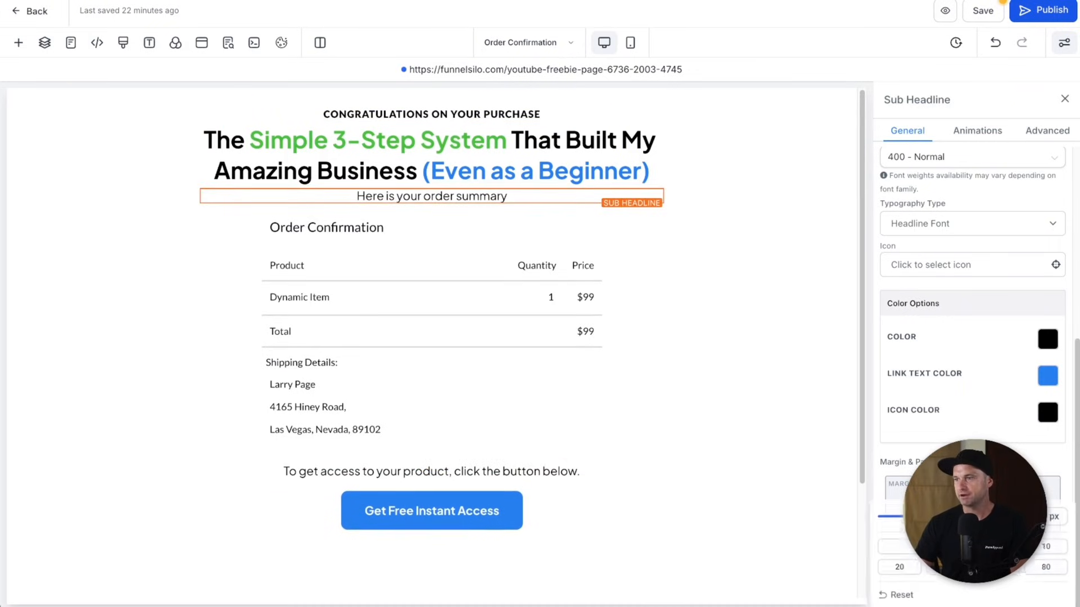
click(900, 570)
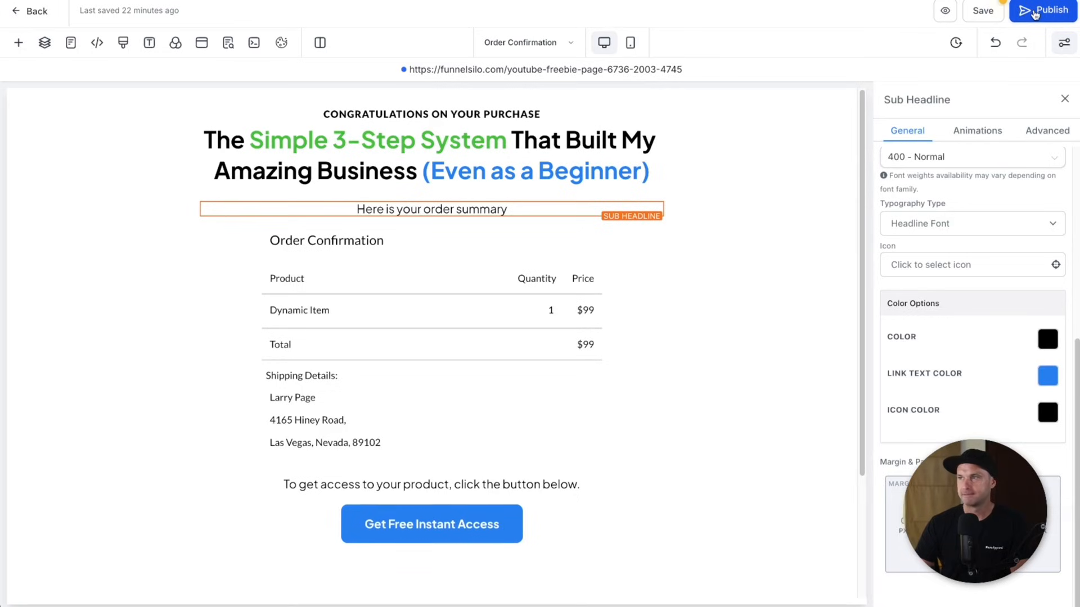
click(1034, 12)
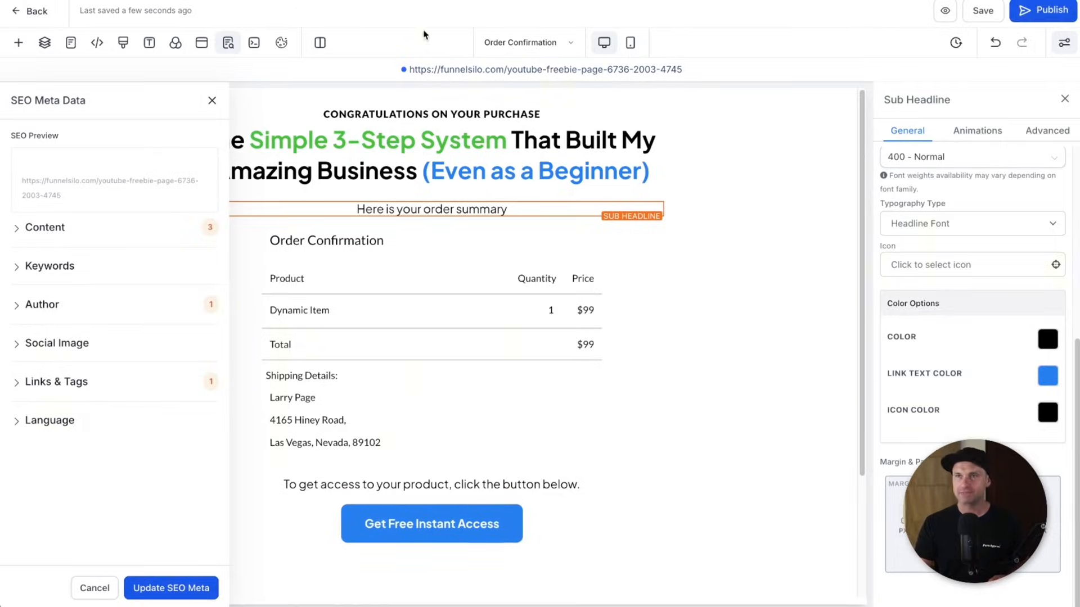
click(32, 12)
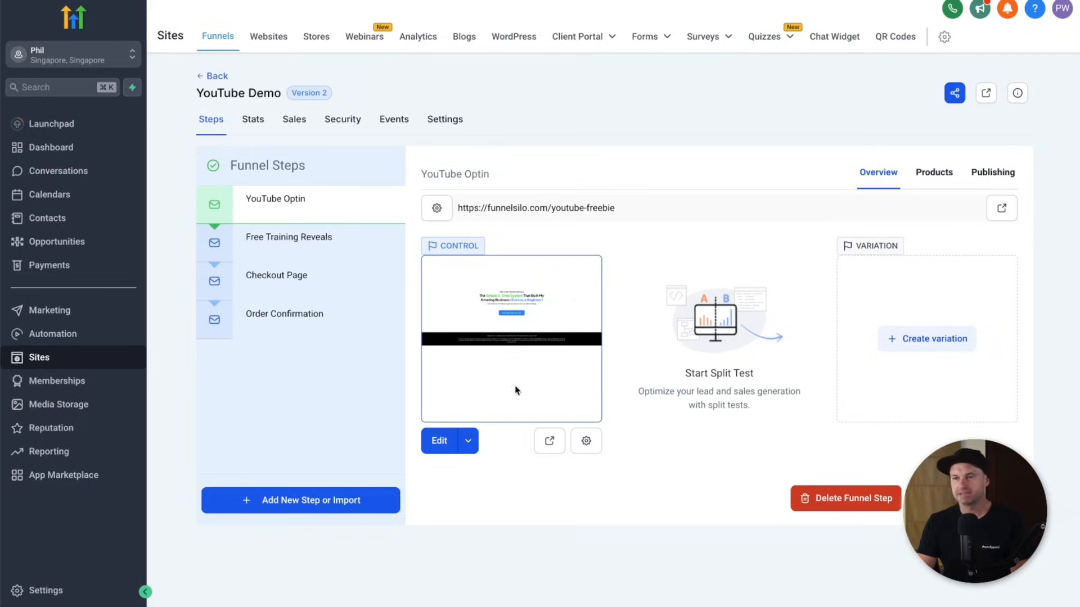
- On the live opt-in page, enter a first name and test email and submit the form
click(551, 442)
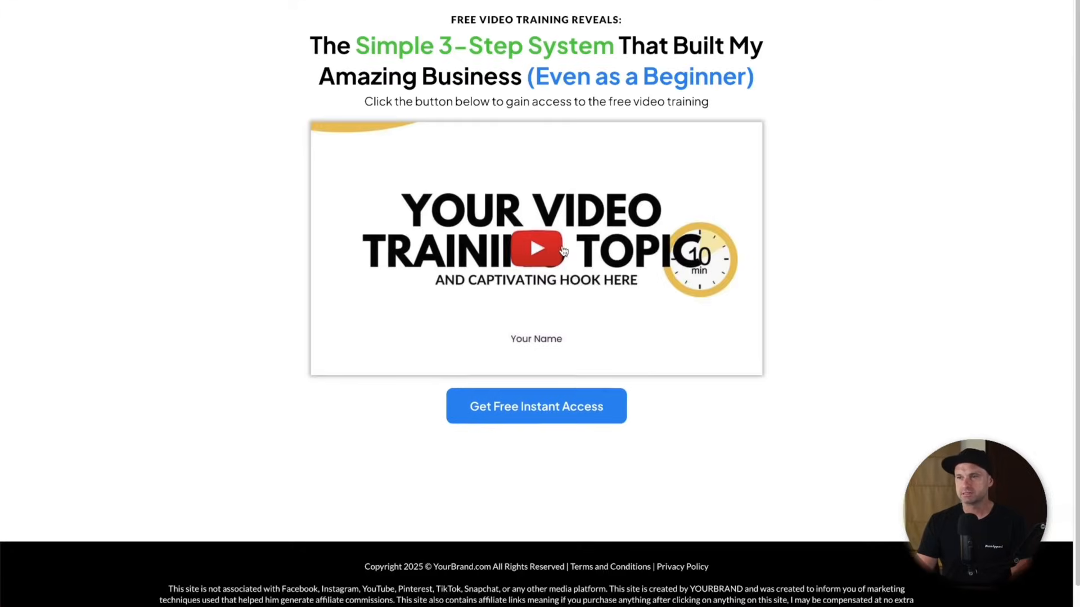
click(564, 251)
click(510, 227)
click(456, 259)
key(Tab)
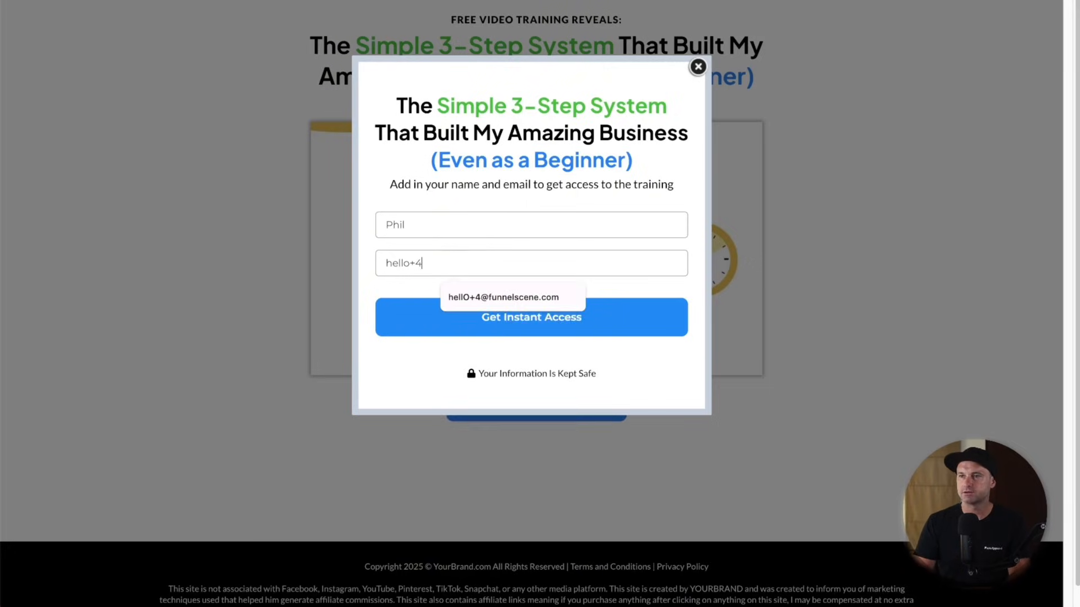
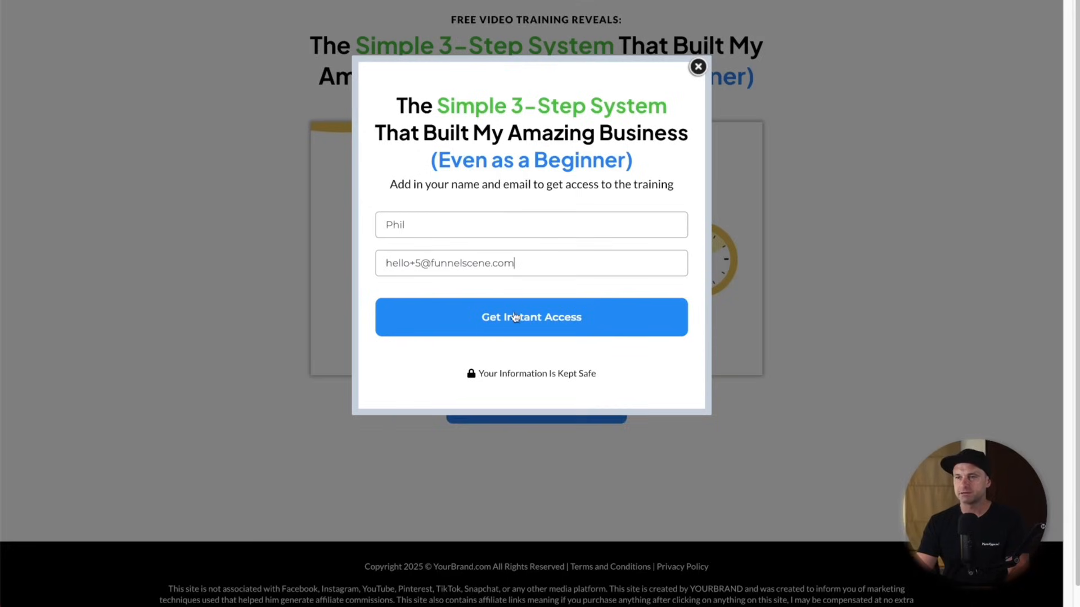
click(515, 317)
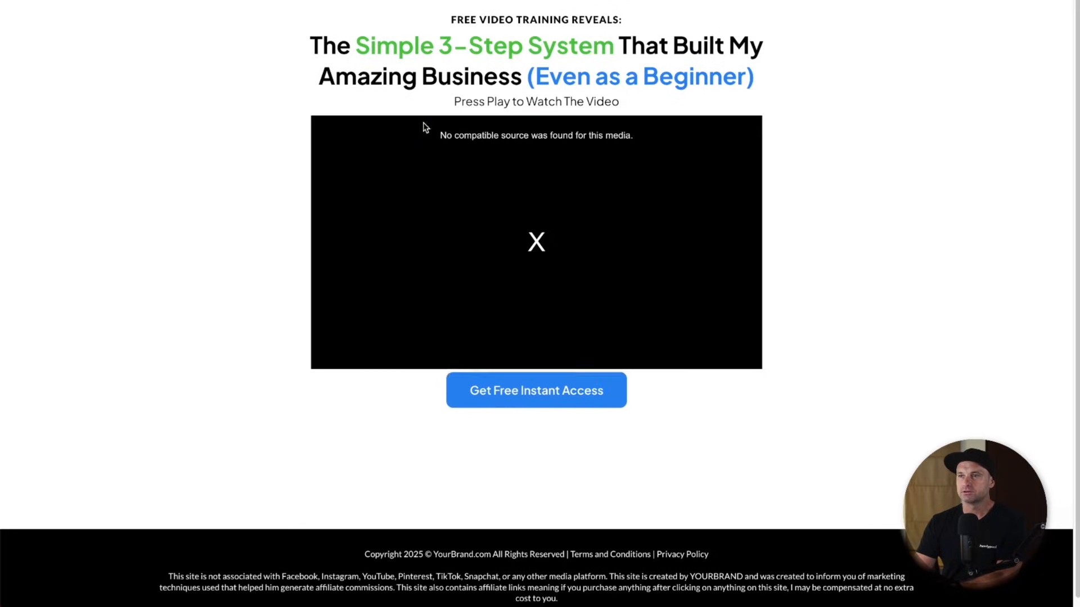
- On the free training page, test the Get Free Instant Access button
drag(424, 123, 679, 143)
click(683, 144)
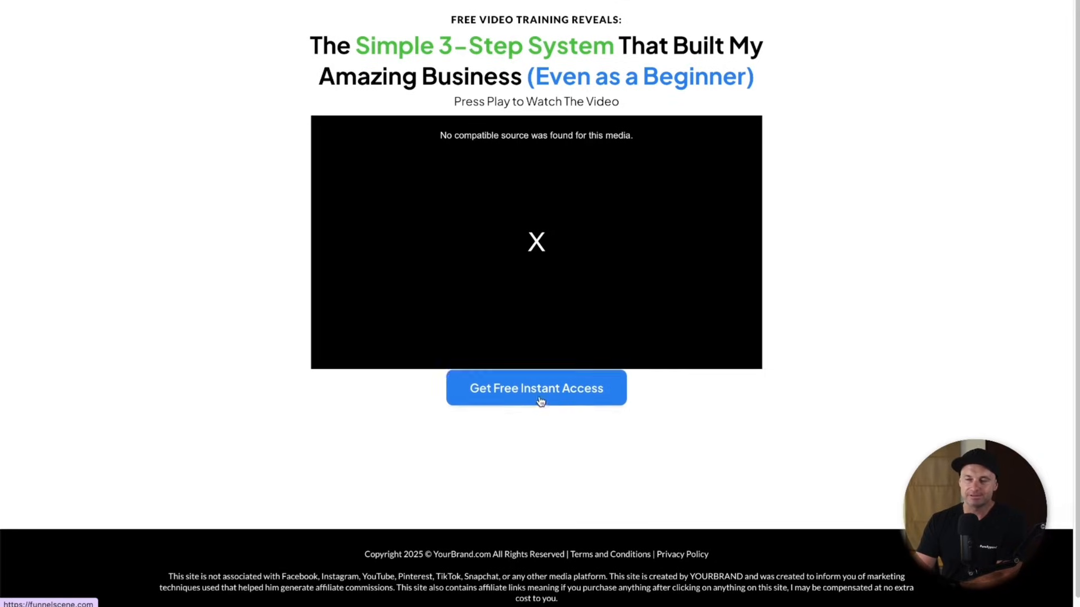
click(509, 401)
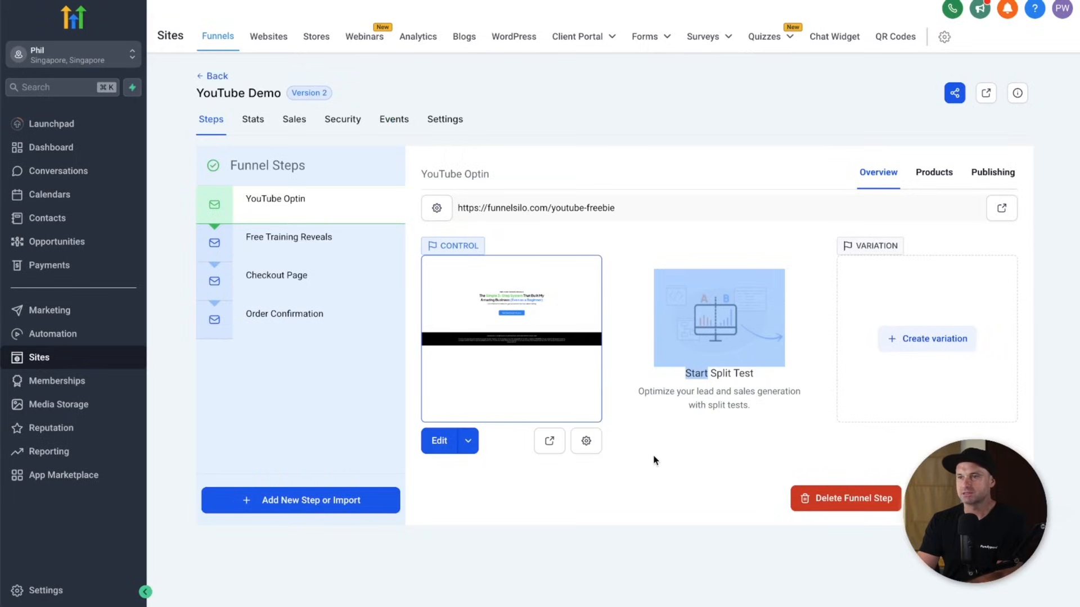
- Open the Free Training Reveals page in the editor in a new tab
click(314, 240)
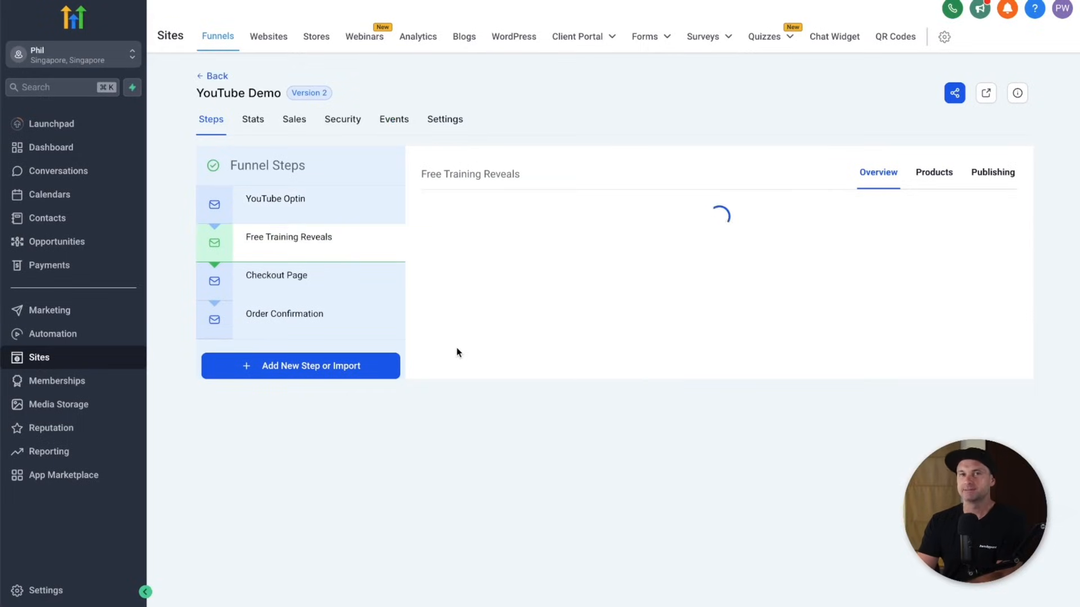
click(467, 443)
click(474, 409)
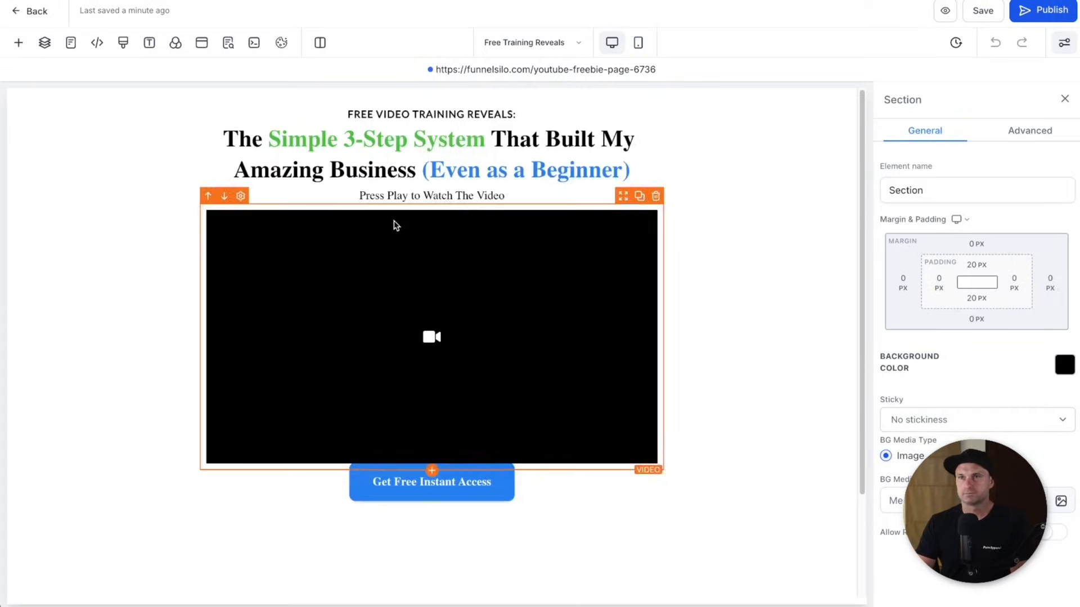
- Link the Get Free Instant Access button to the next funnel step
click(509, 493)
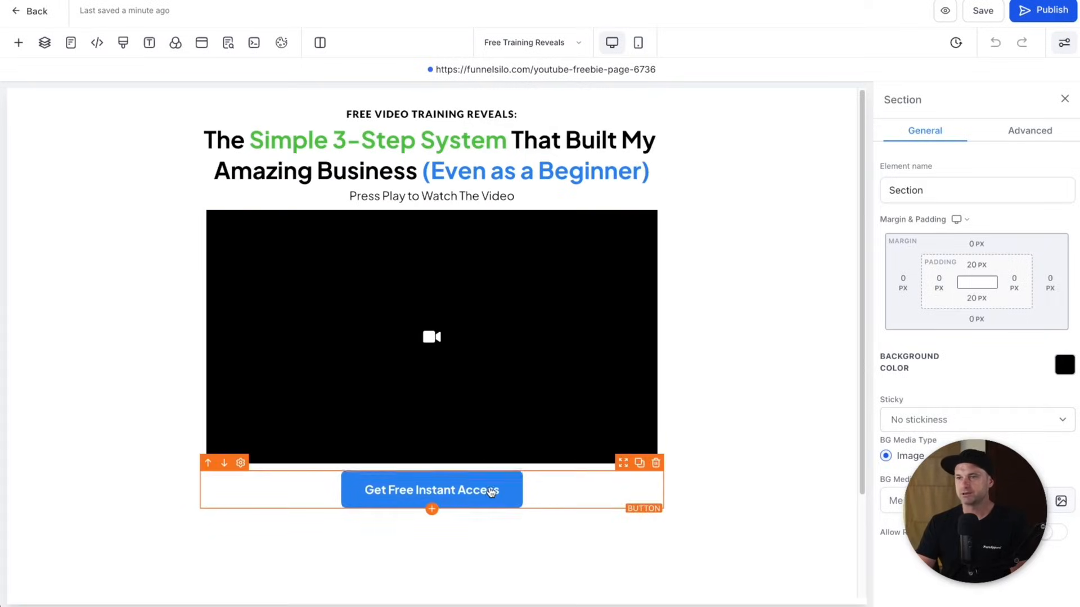
scroll(973, 337, down, 10)
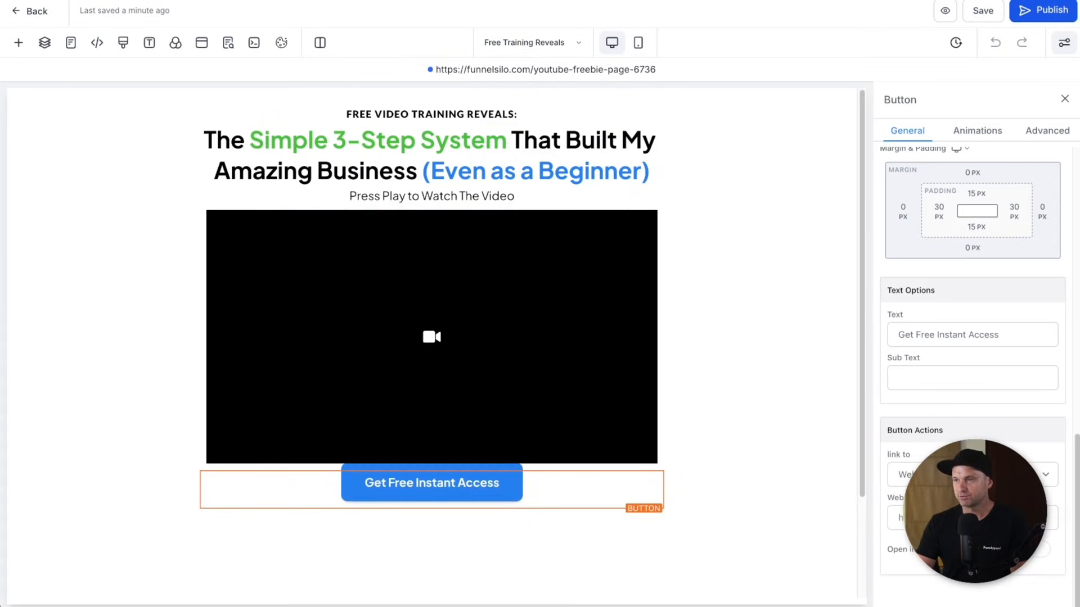
click(973, 474)
click(972, 535)
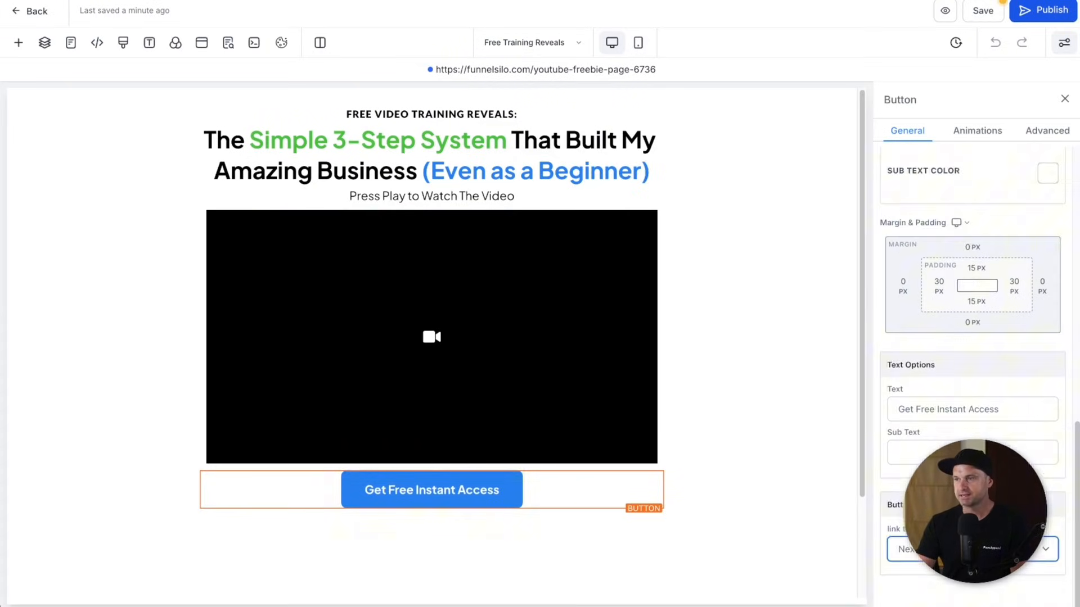
- Check the page's opt-in popup settings, then publish the Free Training Reveals page
click(202, 42)
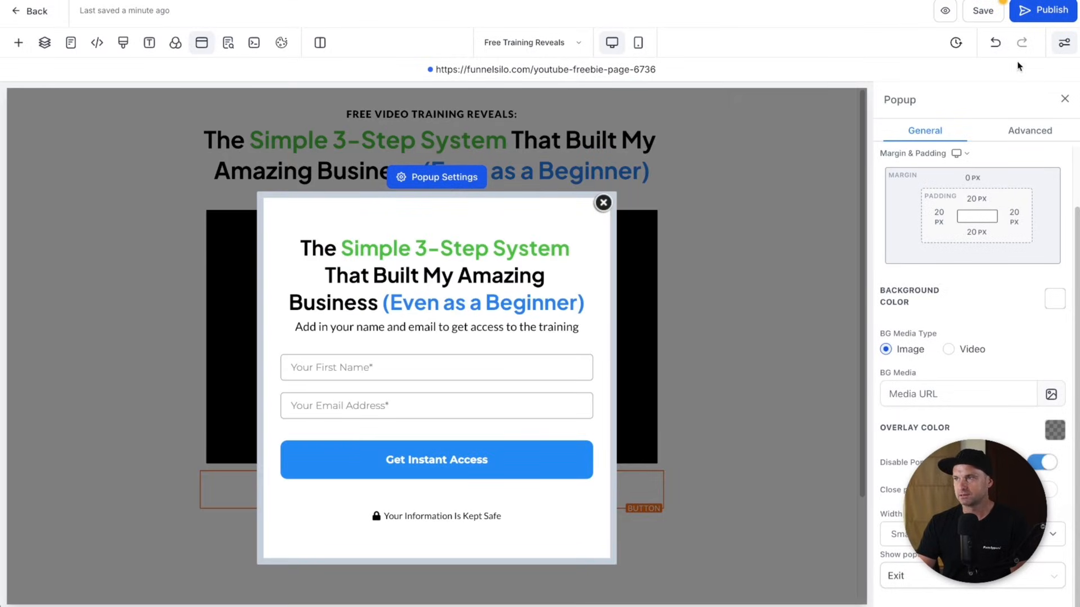
click(1029, 19)
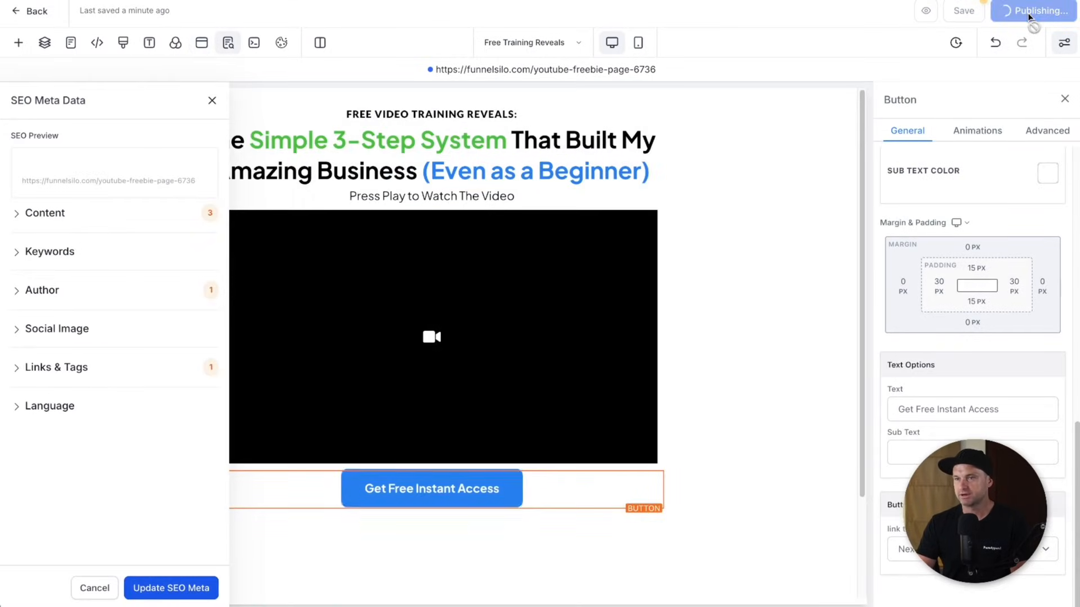
click(212, 102)
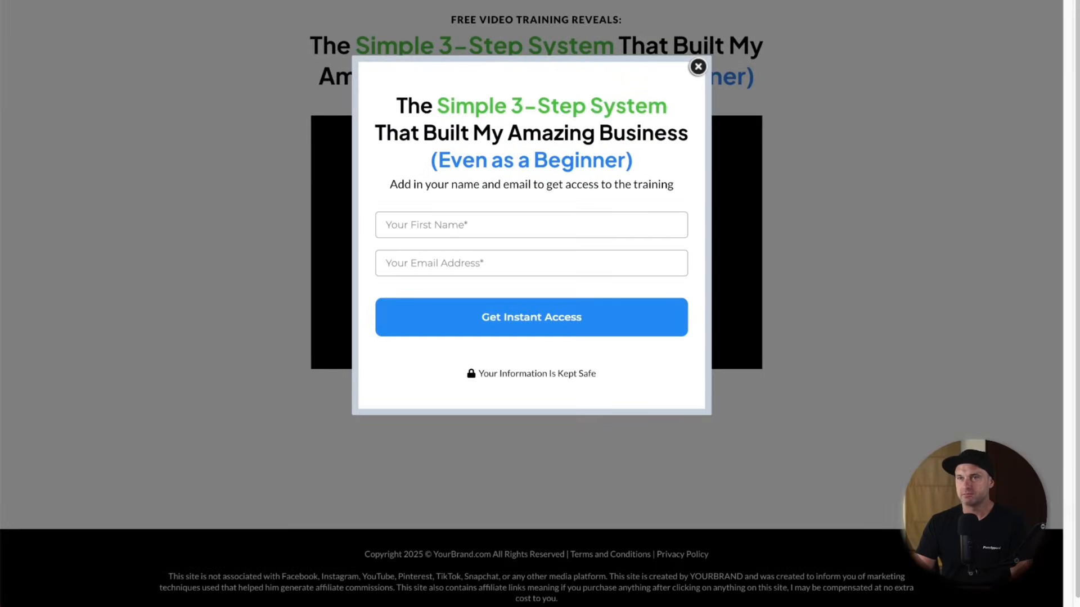
key(super+r)
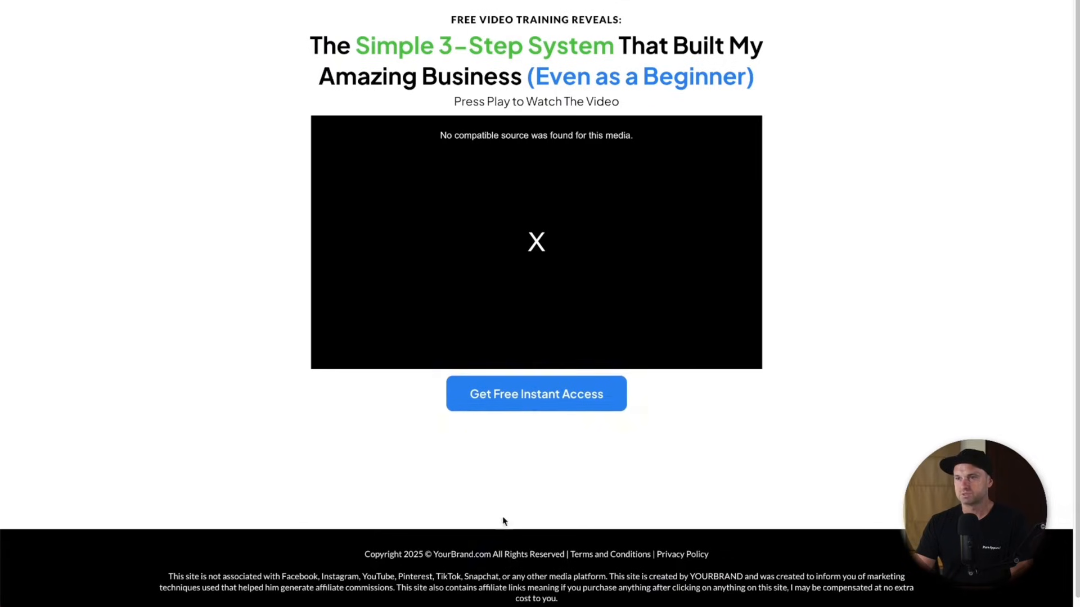
click(528, 390)
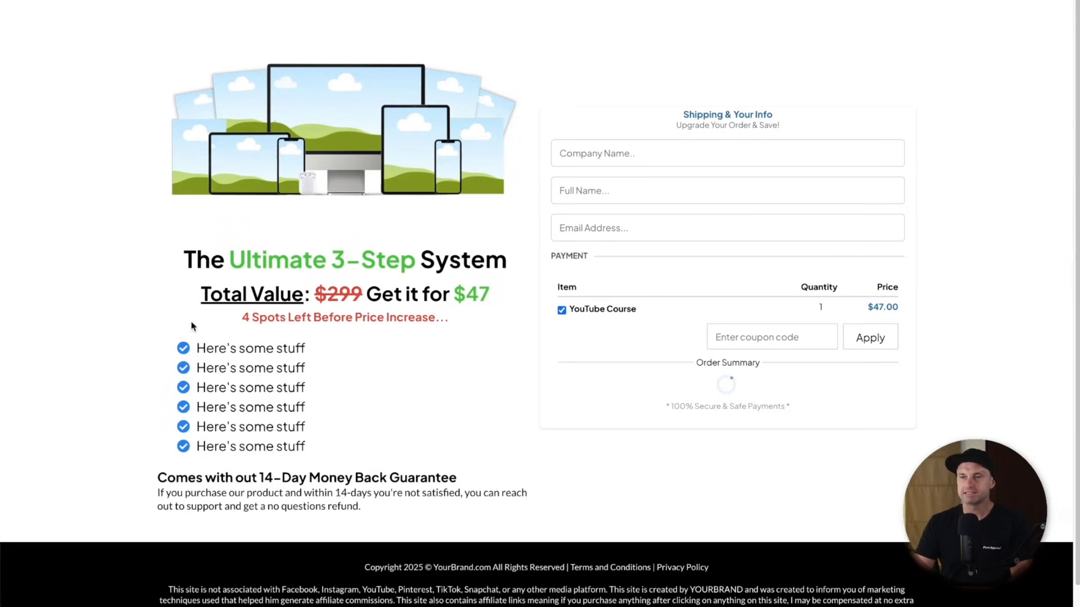
scroll(754, 523, down, 2)
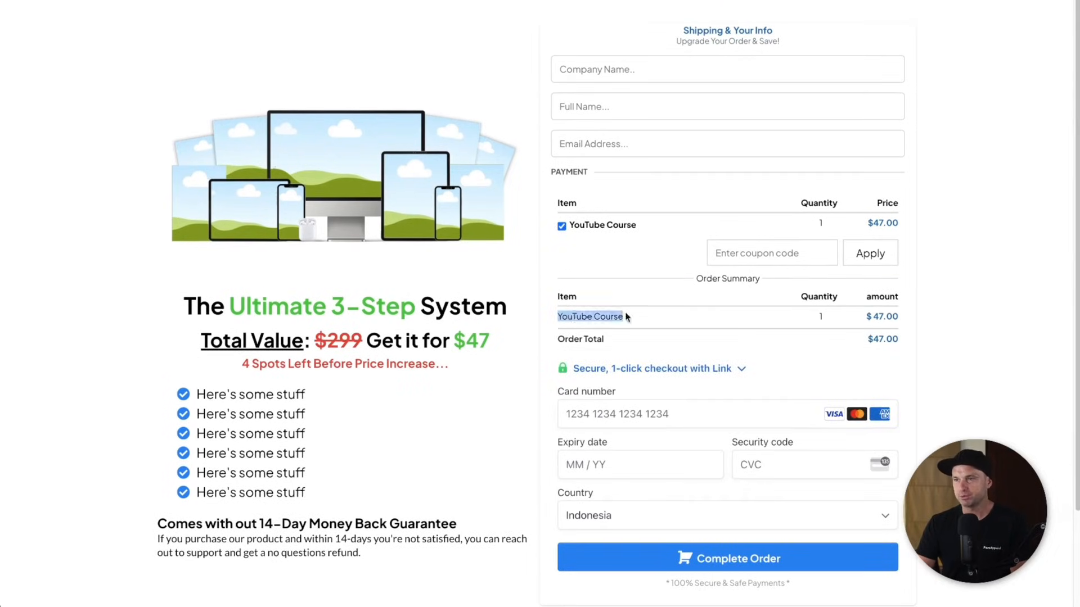
click(616, 100)
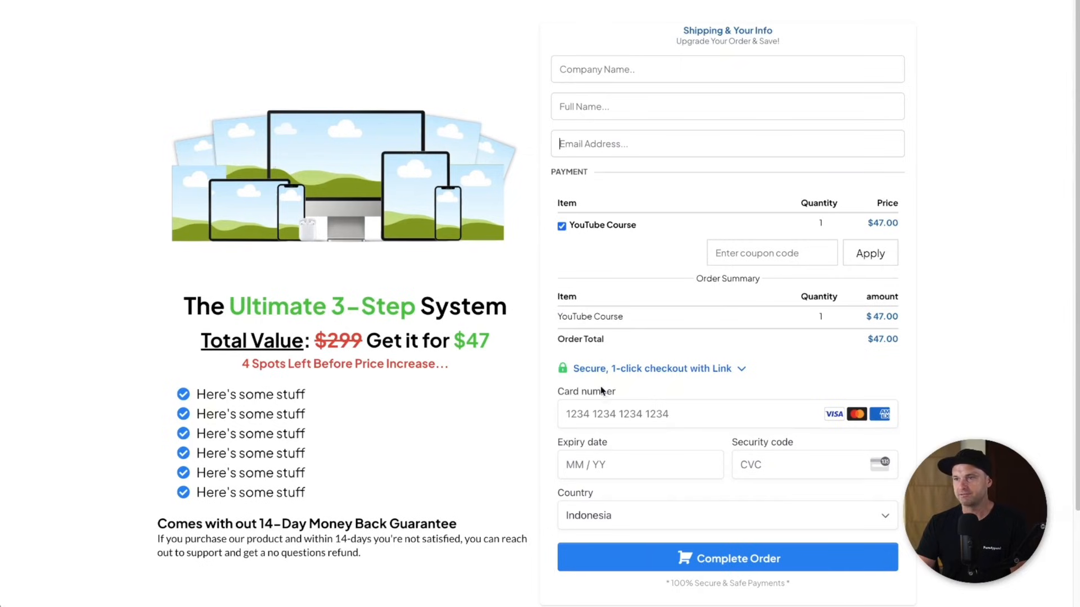
click(752, 516)
click(434, 511)
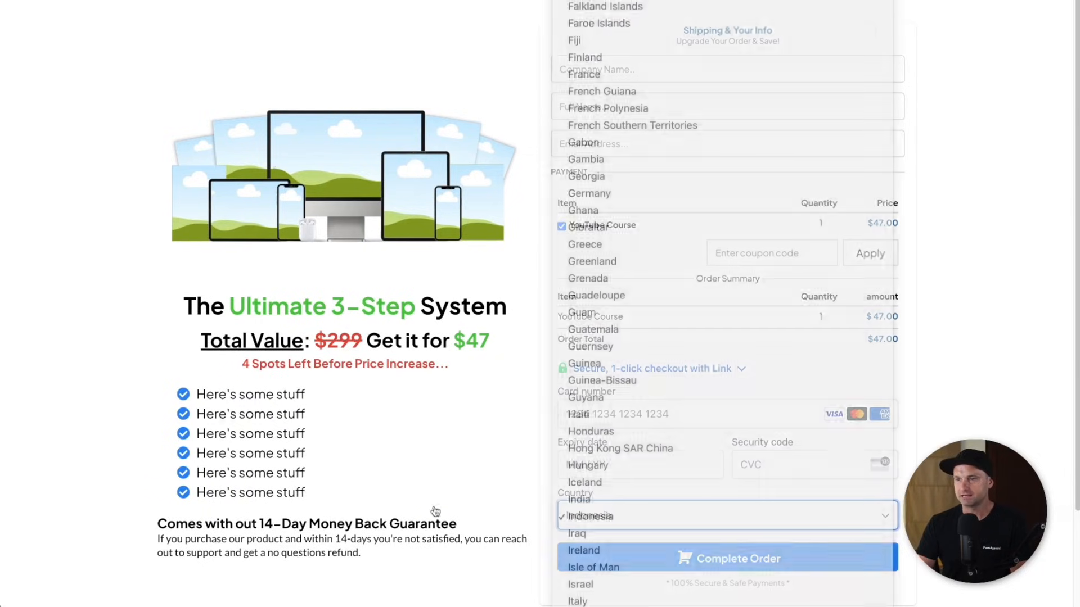
scroll(79, 574, down, 3)
scroll(425, 159, up, 2)
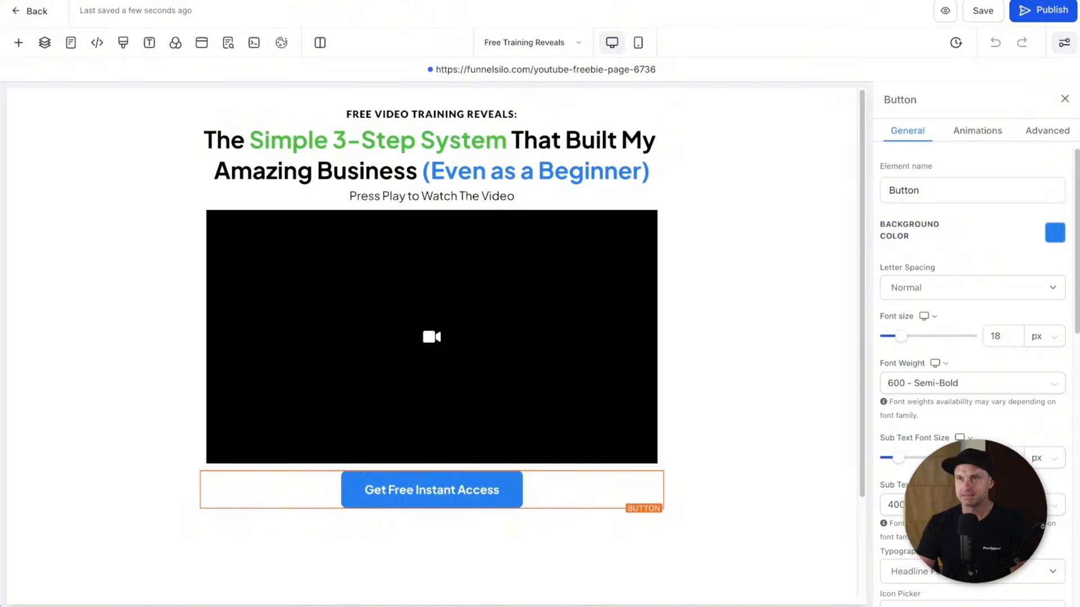
- Go back to the YouTube Demo funnel steps and select the YouTube Optin step
click(35, 11)
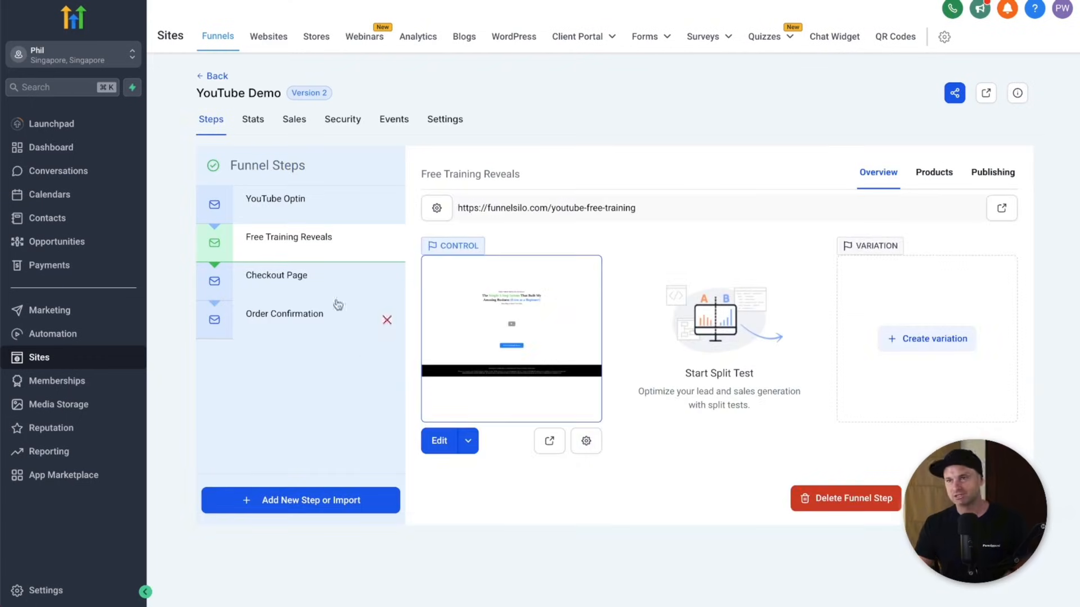
click(317, 217)
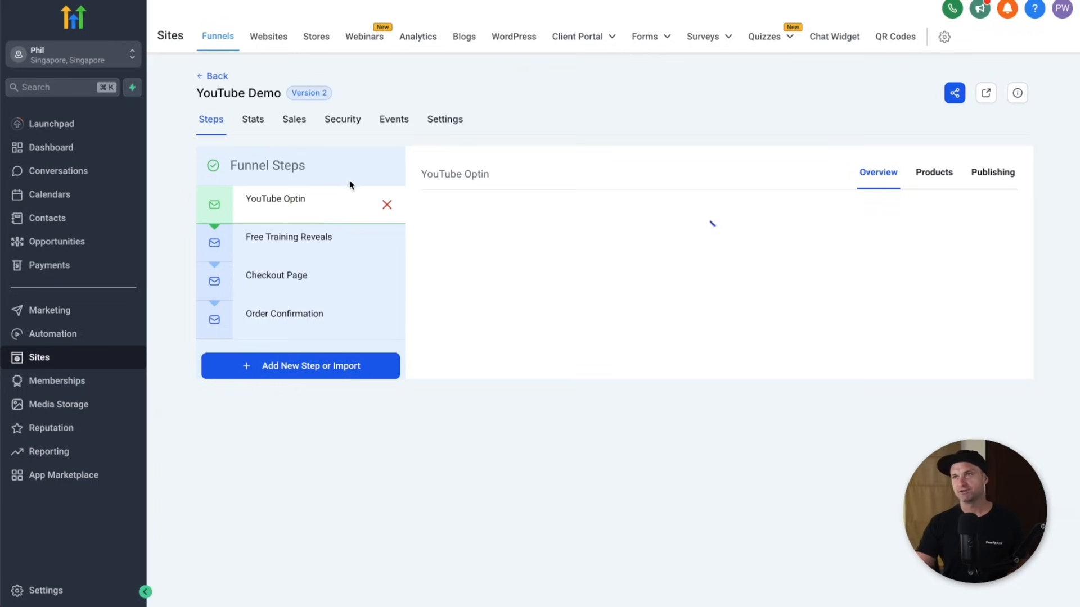